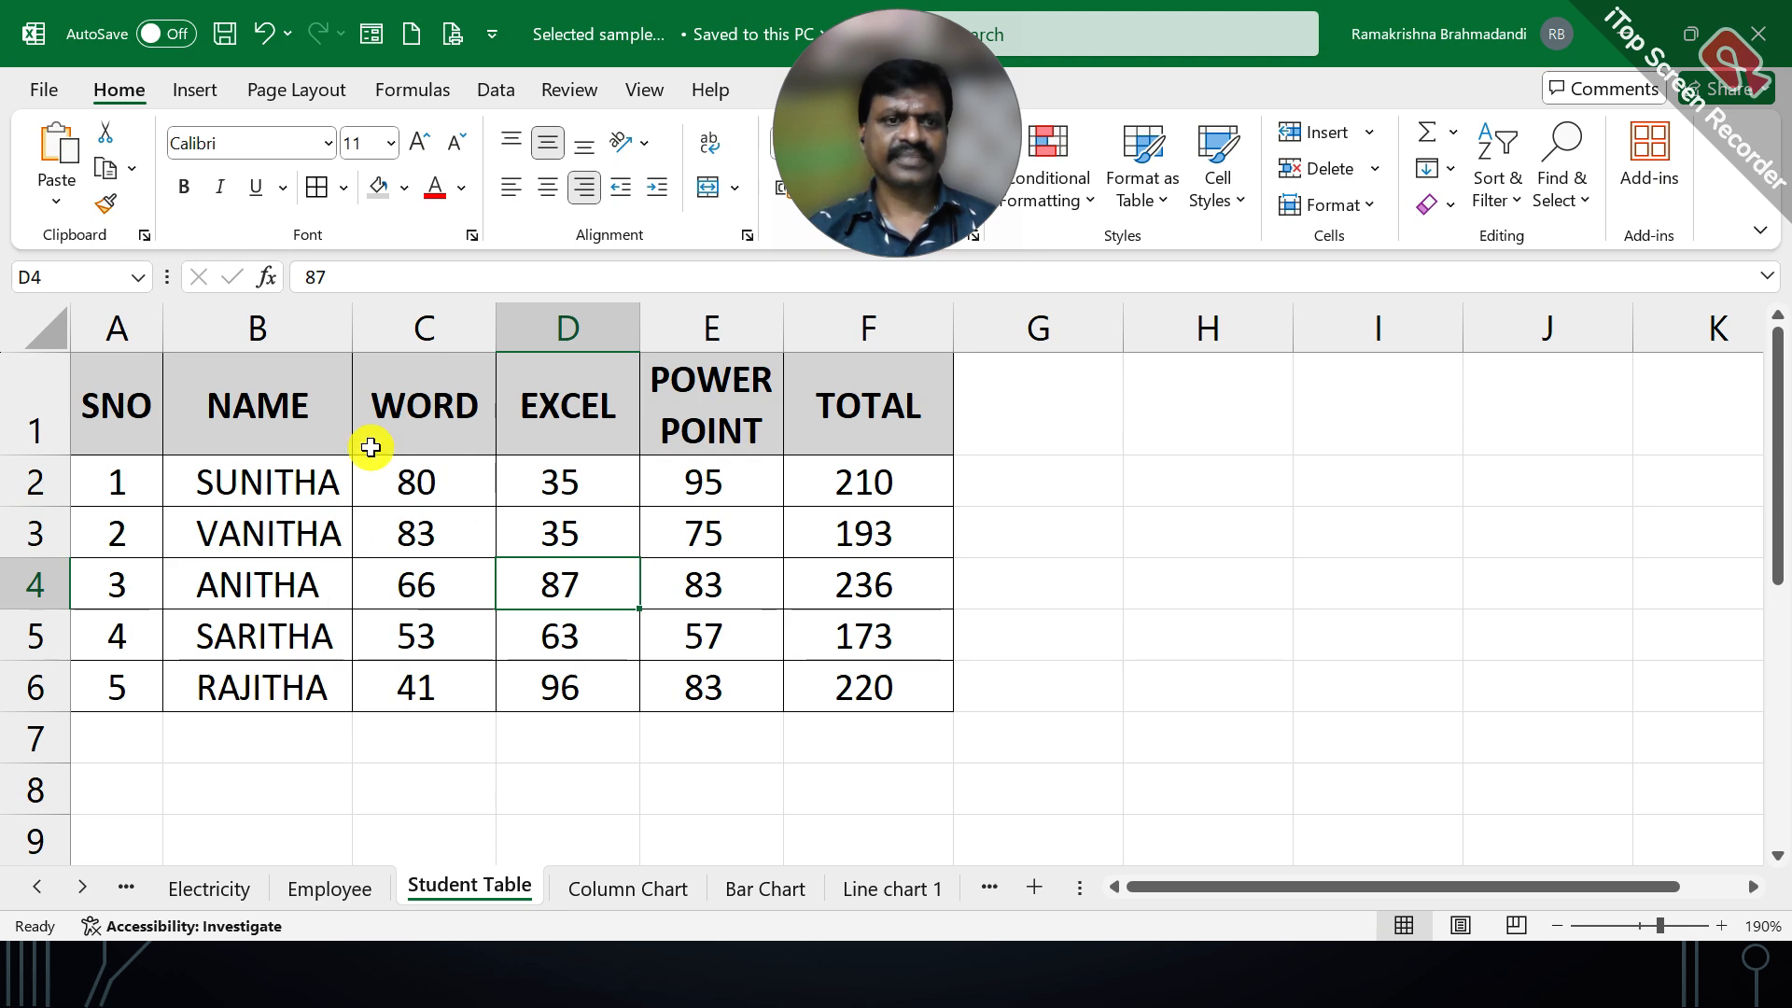
Examine the student table's column headers and the formulas in the TOTAL column
click(282, 406)
click(408, 400)
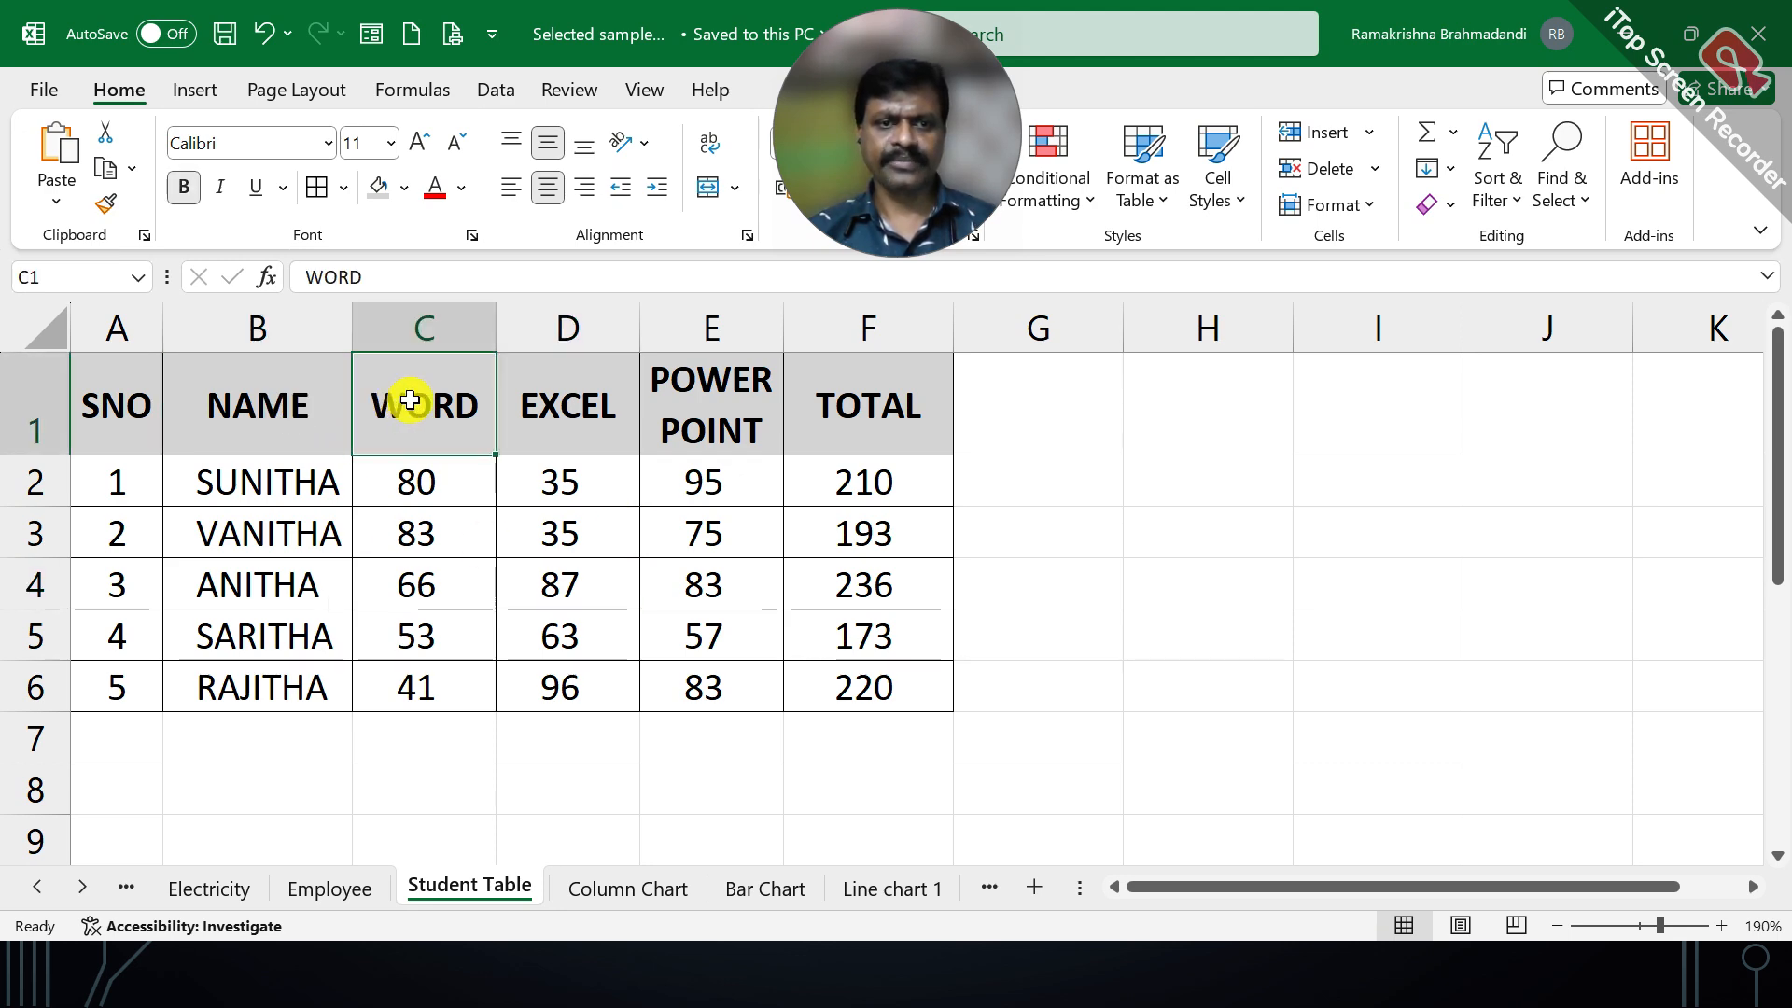
click(585, 402)
click(670, 403)
click(815, 400)
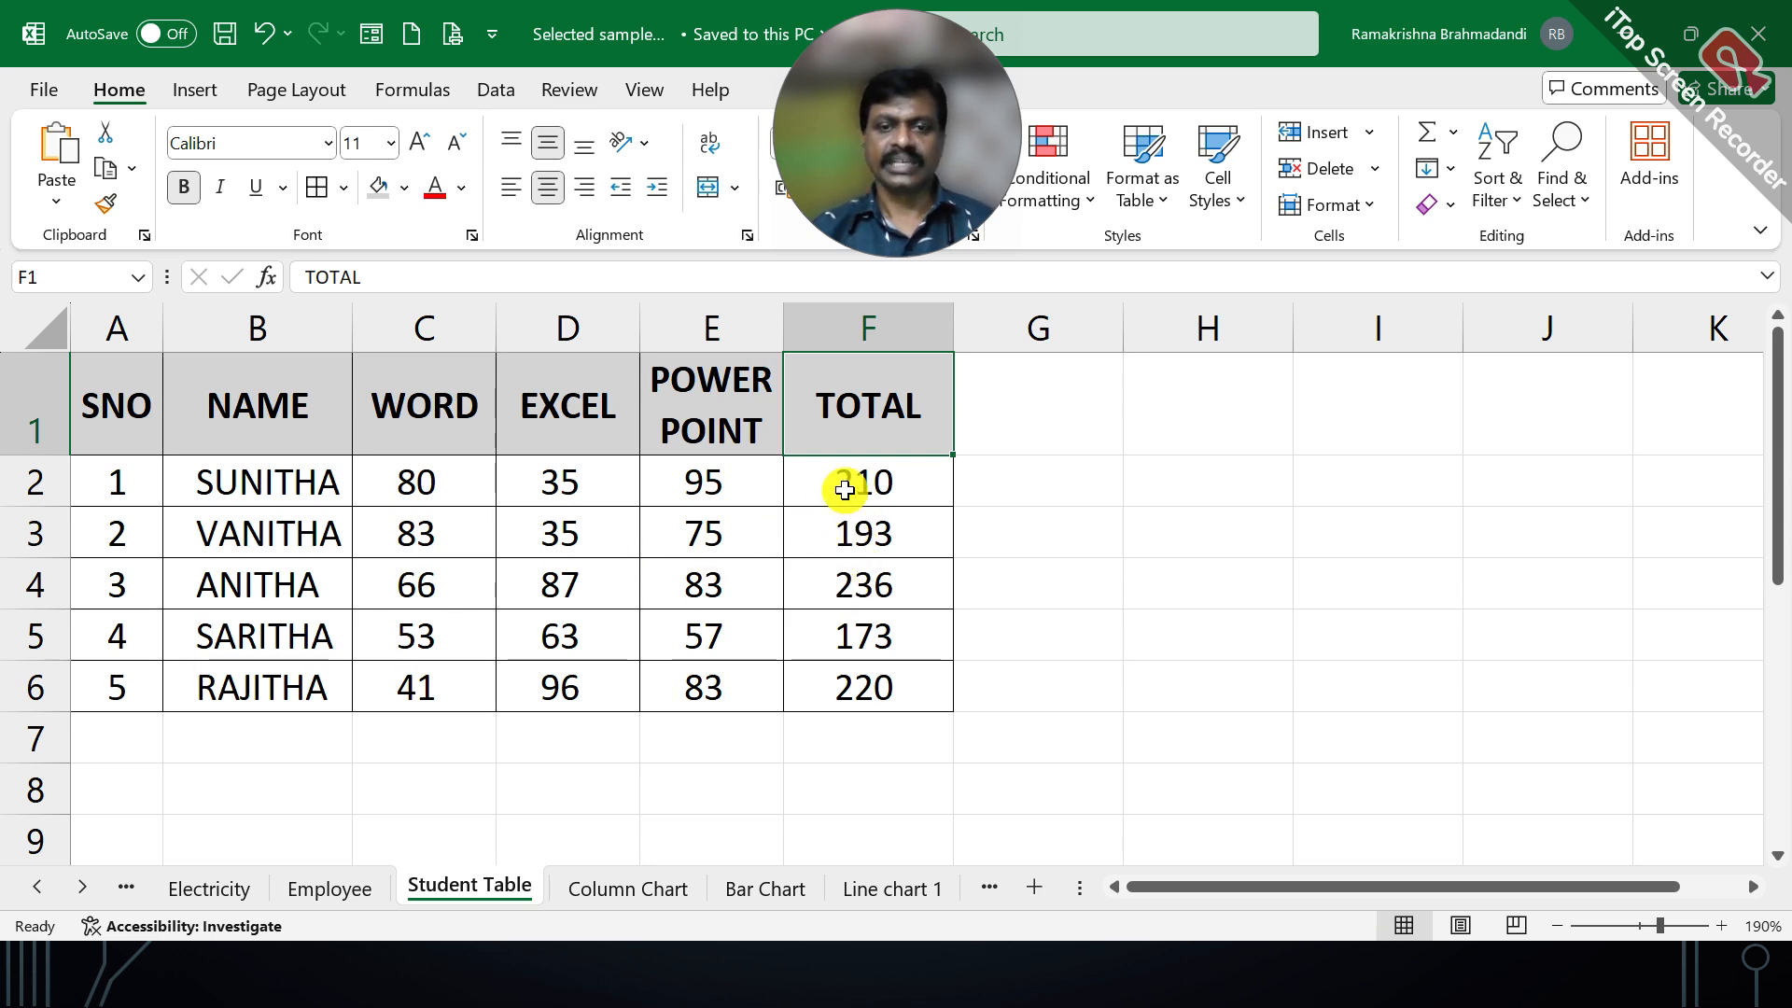
click(852, 478)
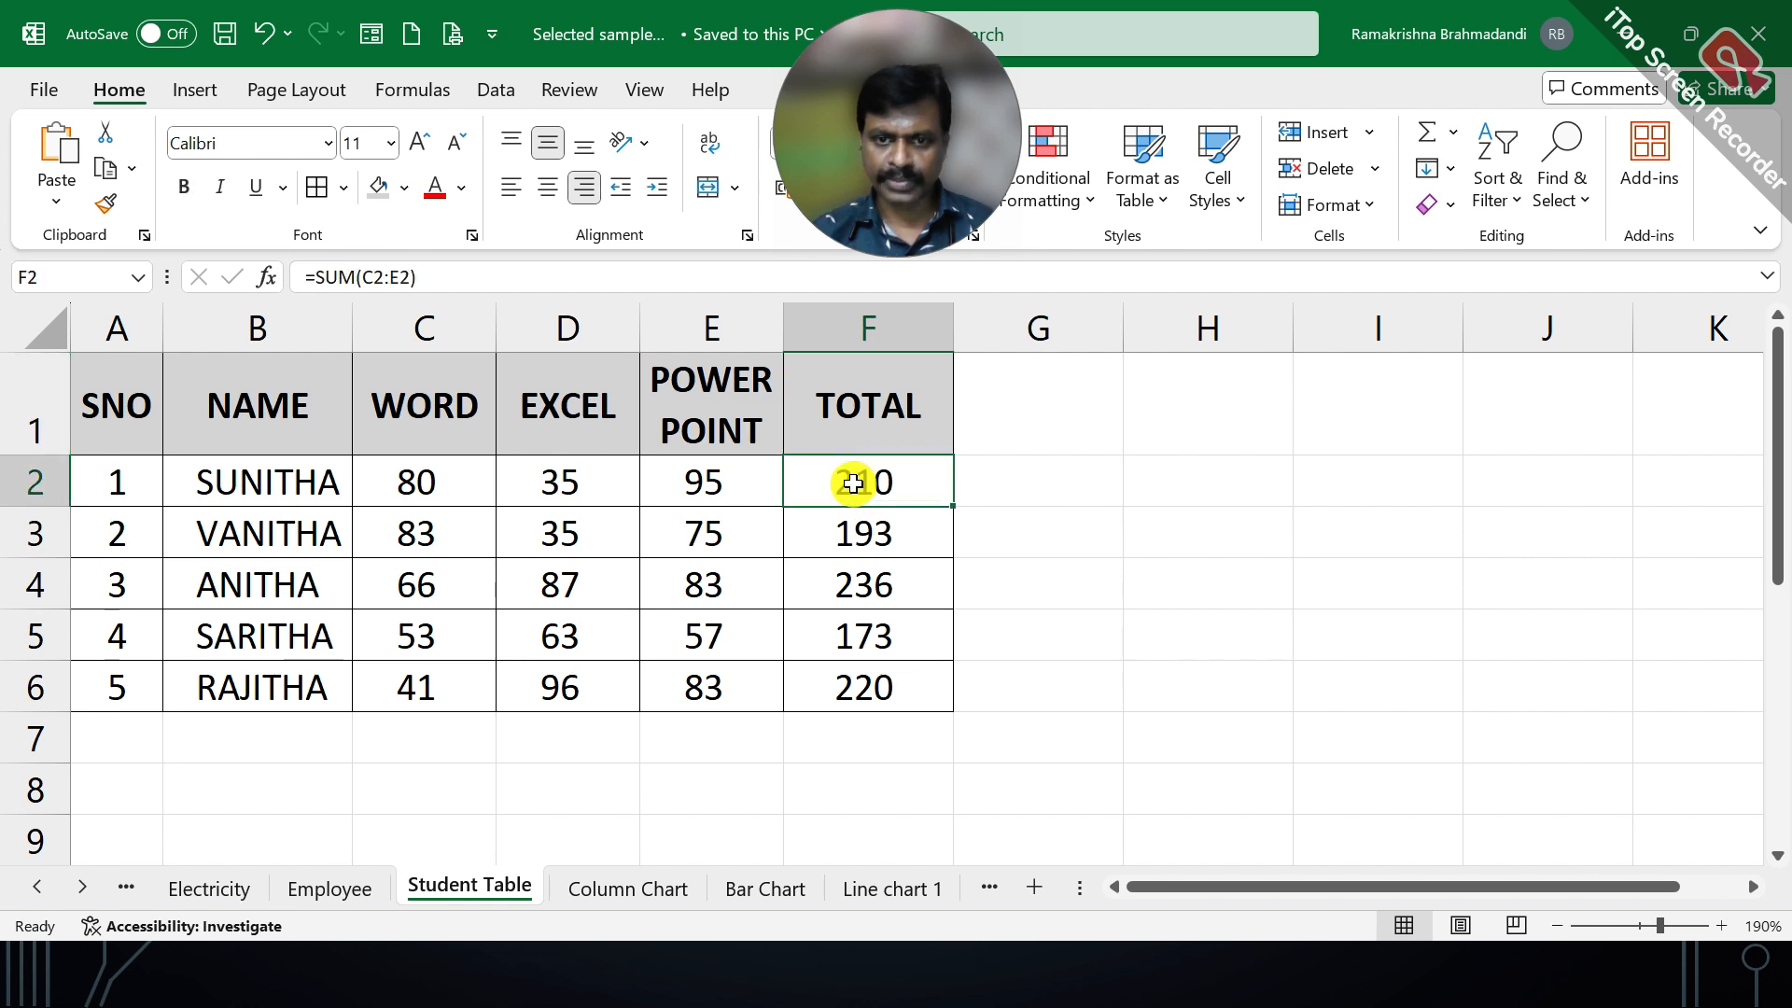
click(858, 525)
click(863, 575)
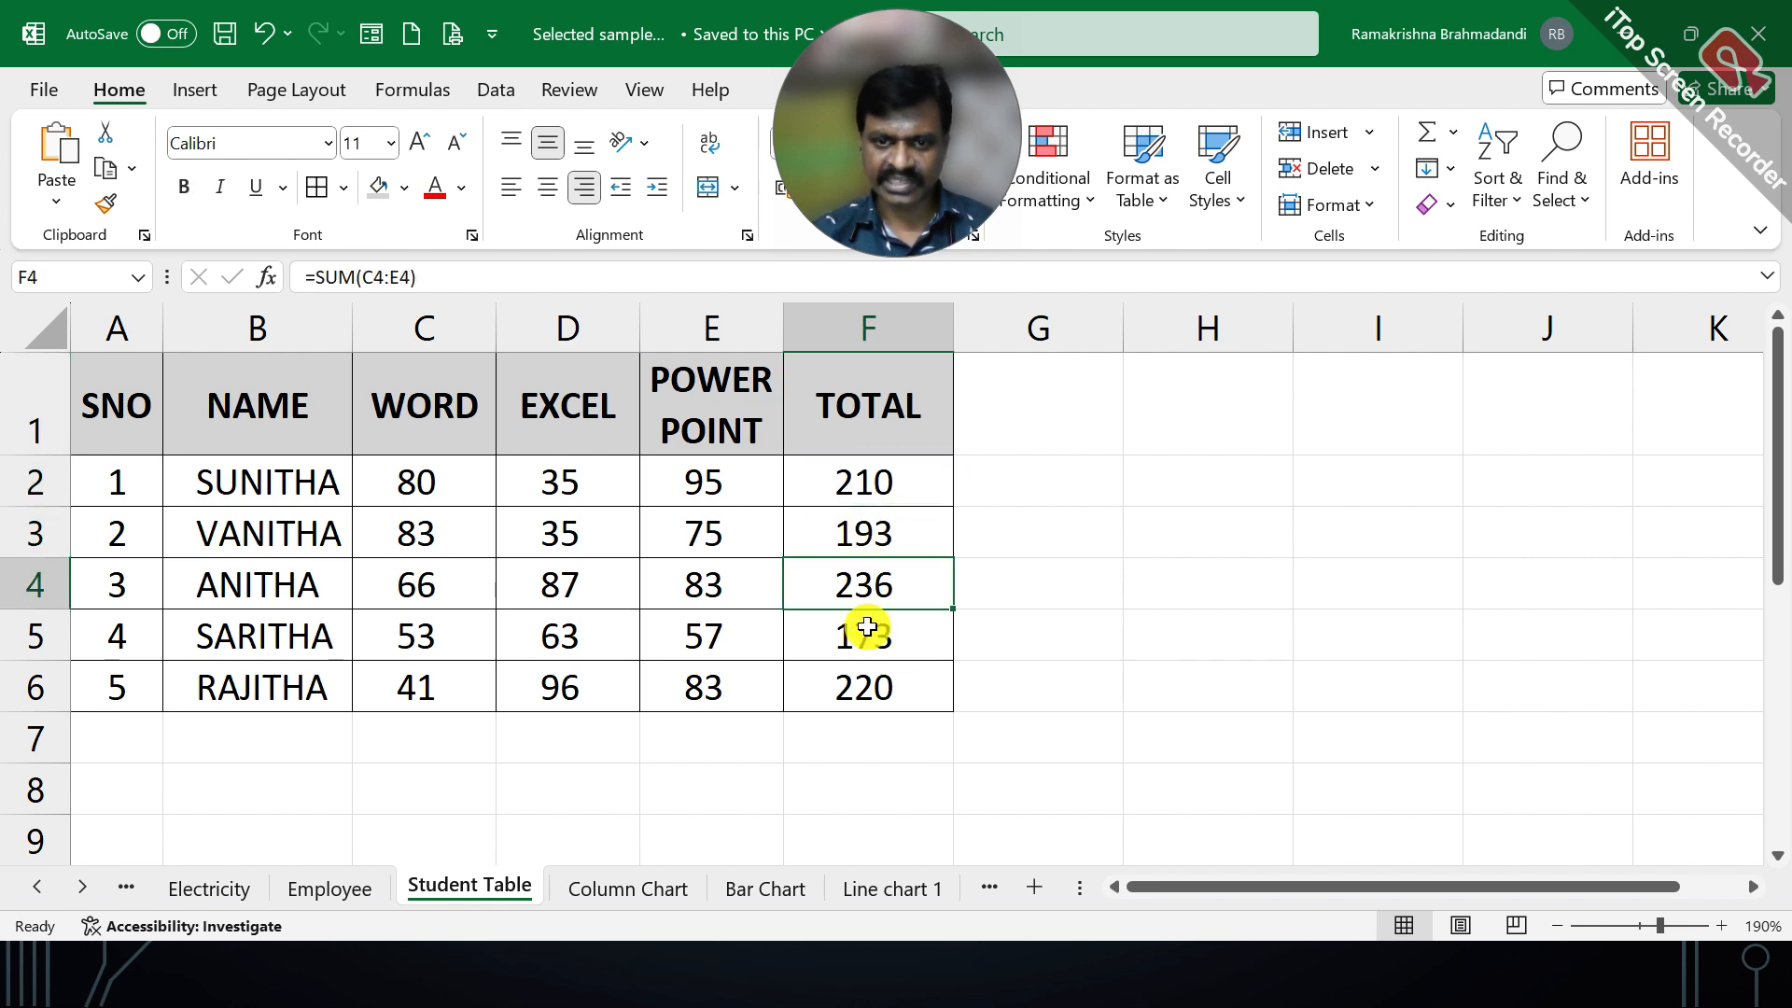
click(866, 627)
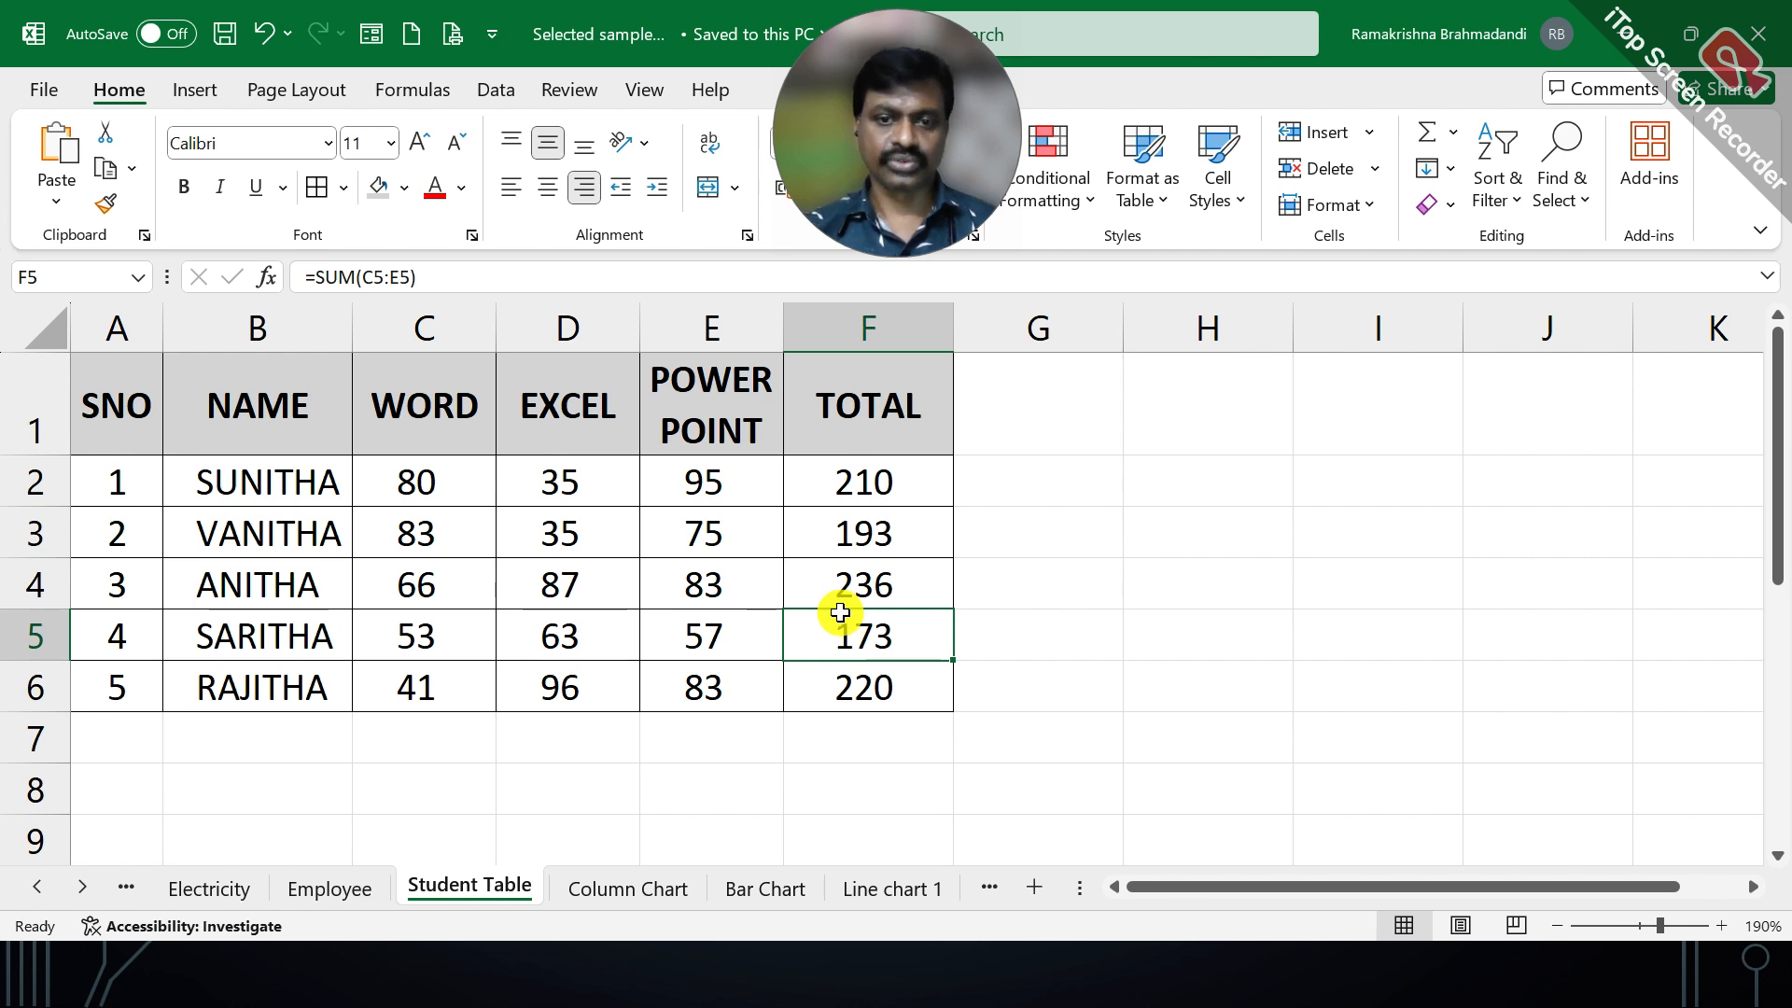
Sort the student table by TOTAL from smallest to largest, followed by largest to smallest
click(872, 476)
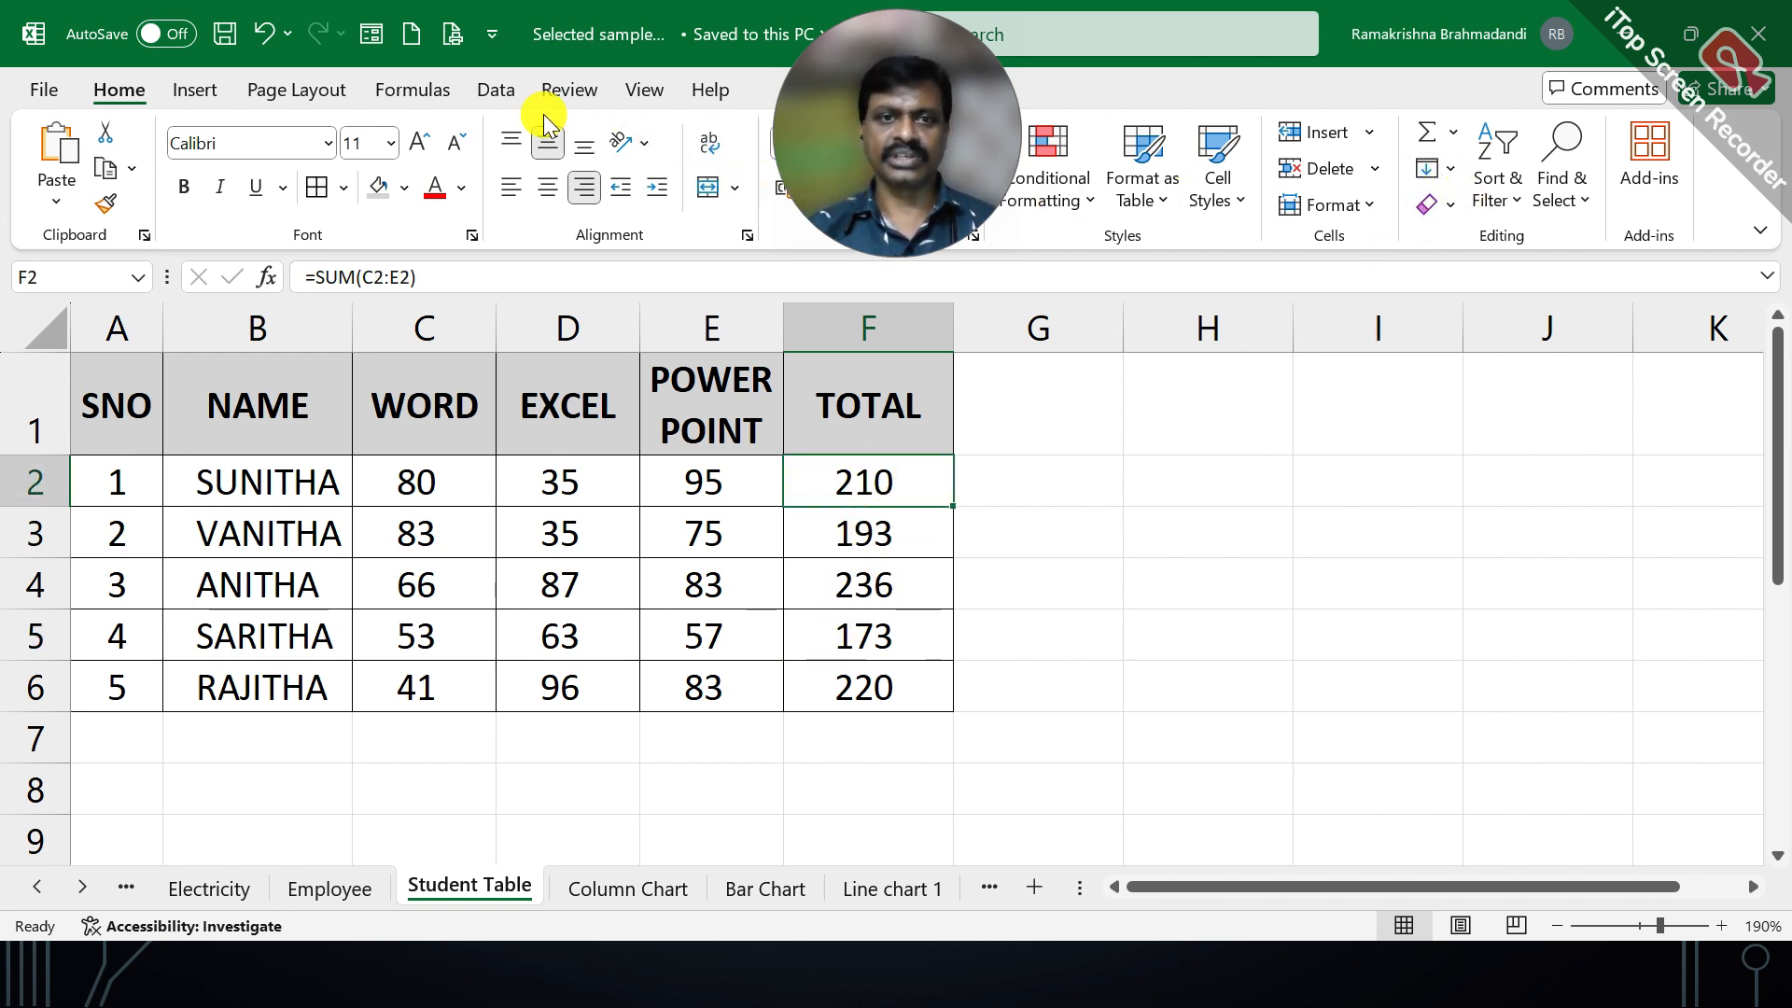
click(497, 90)
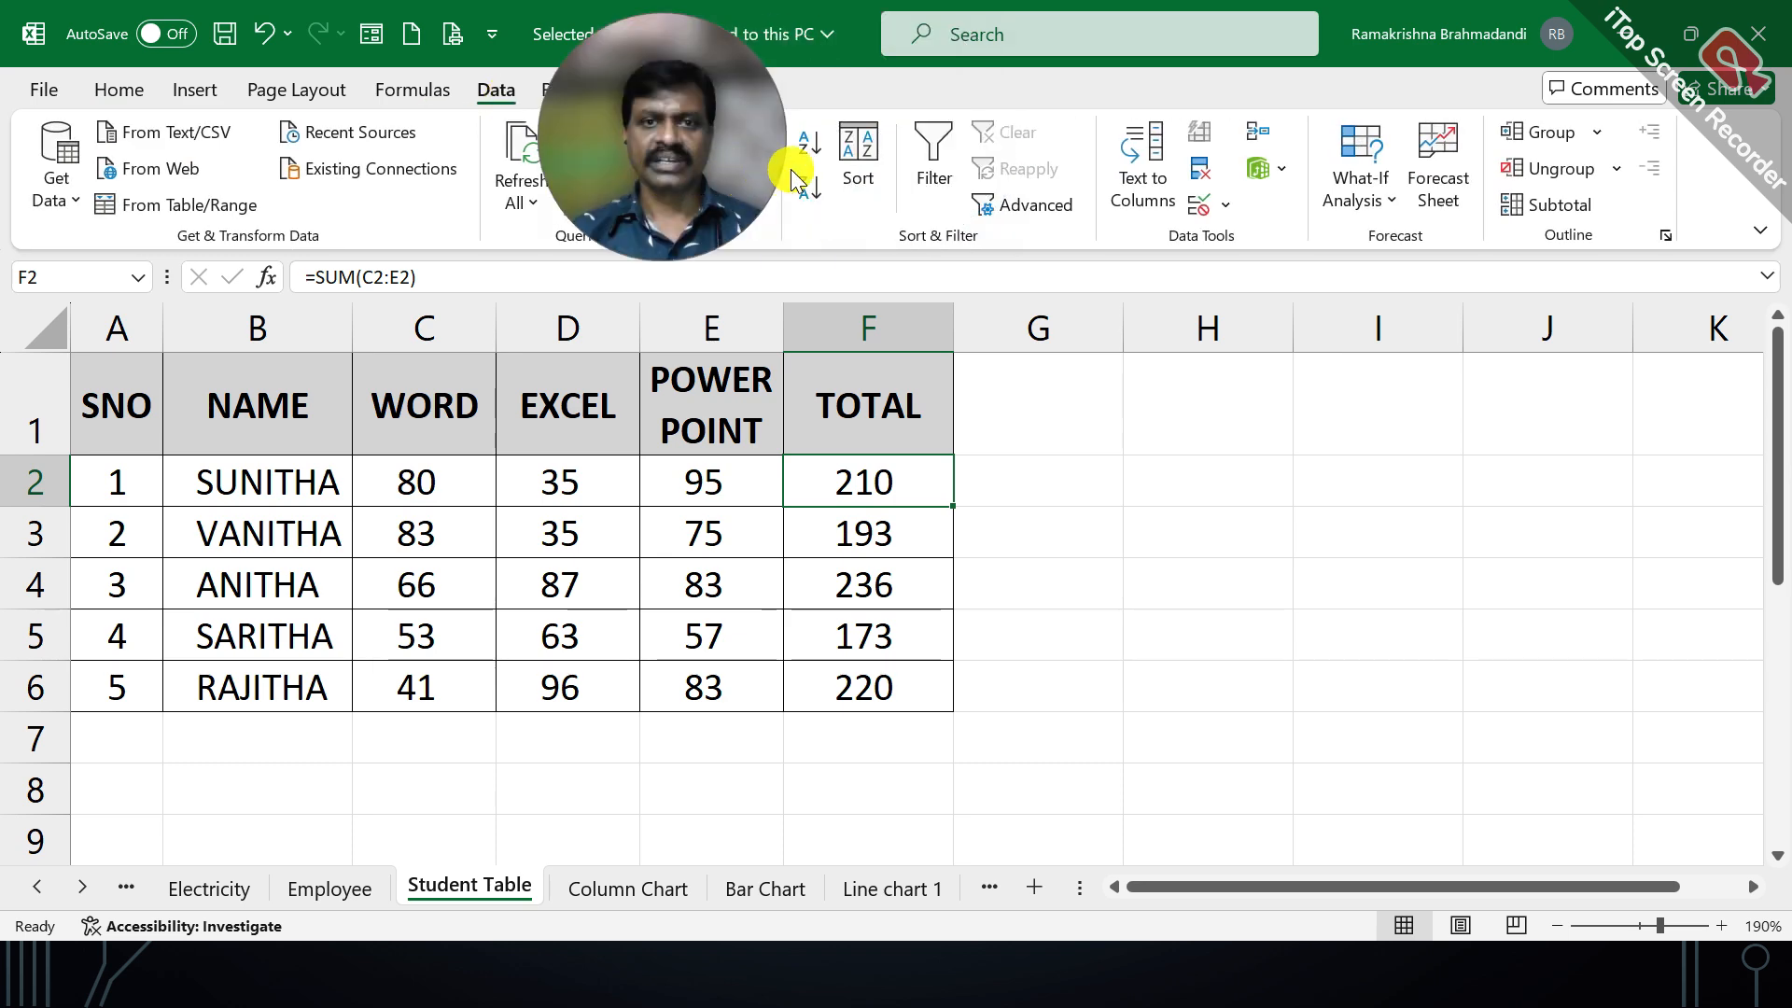
click(808, 148)
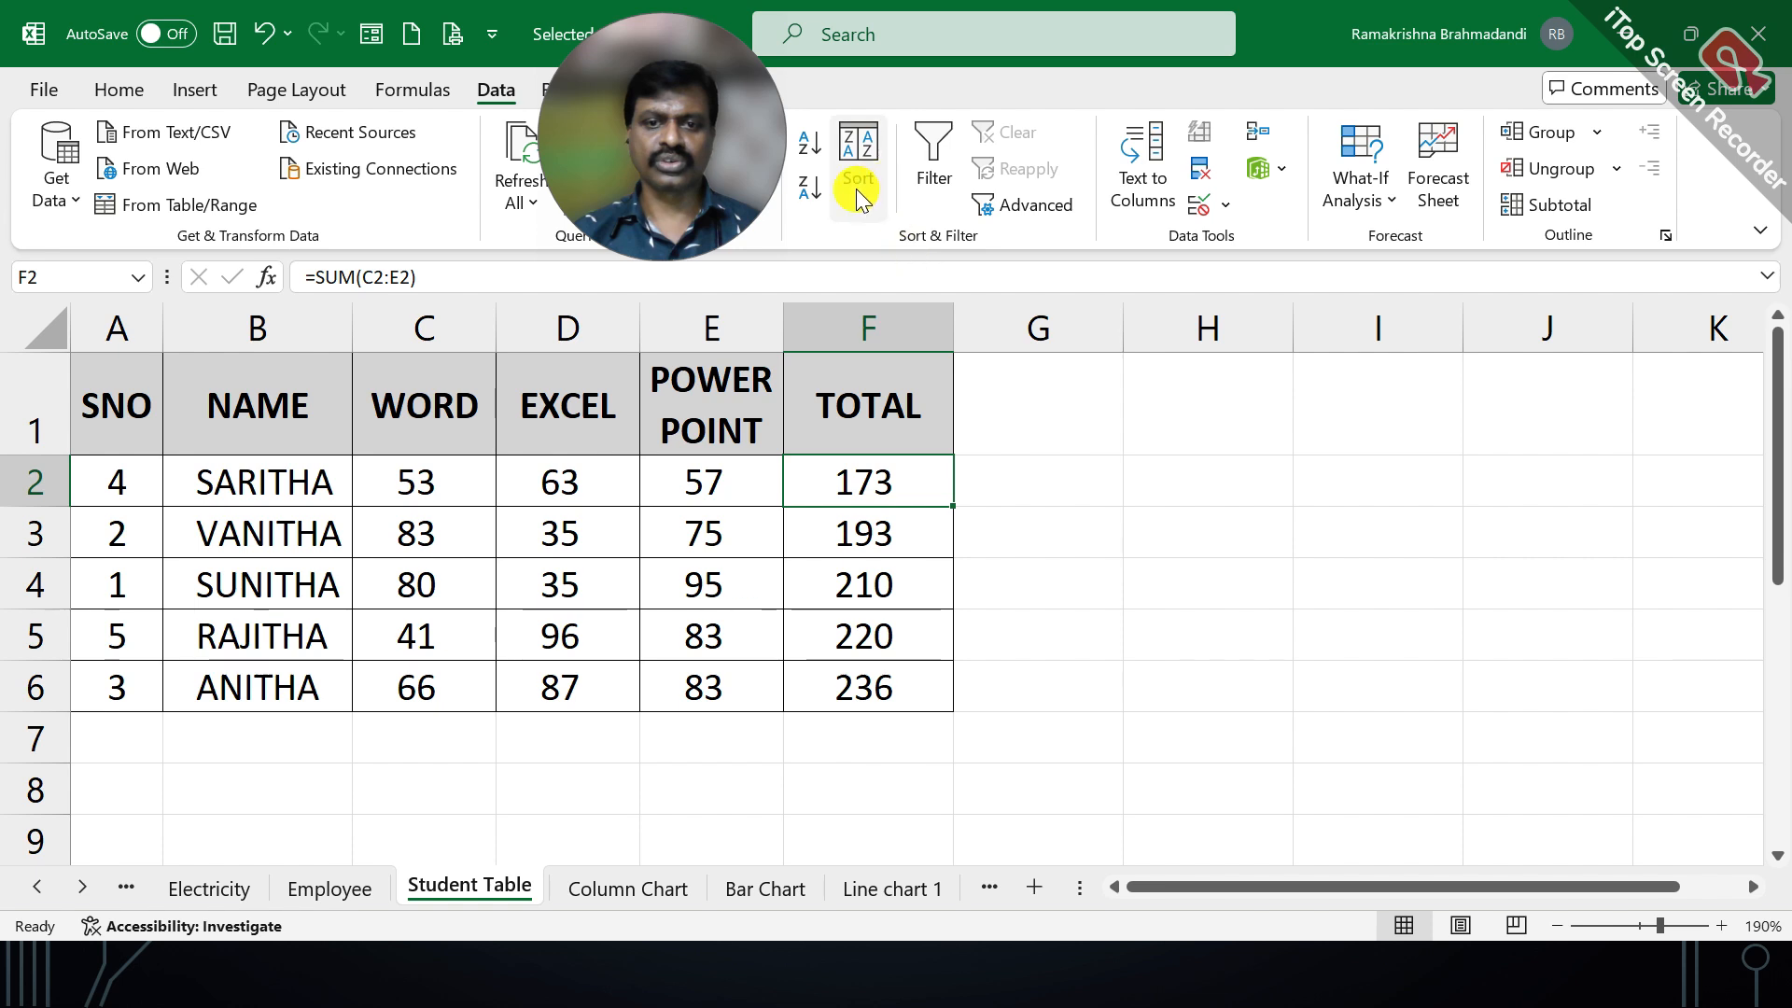
click(811, 191)
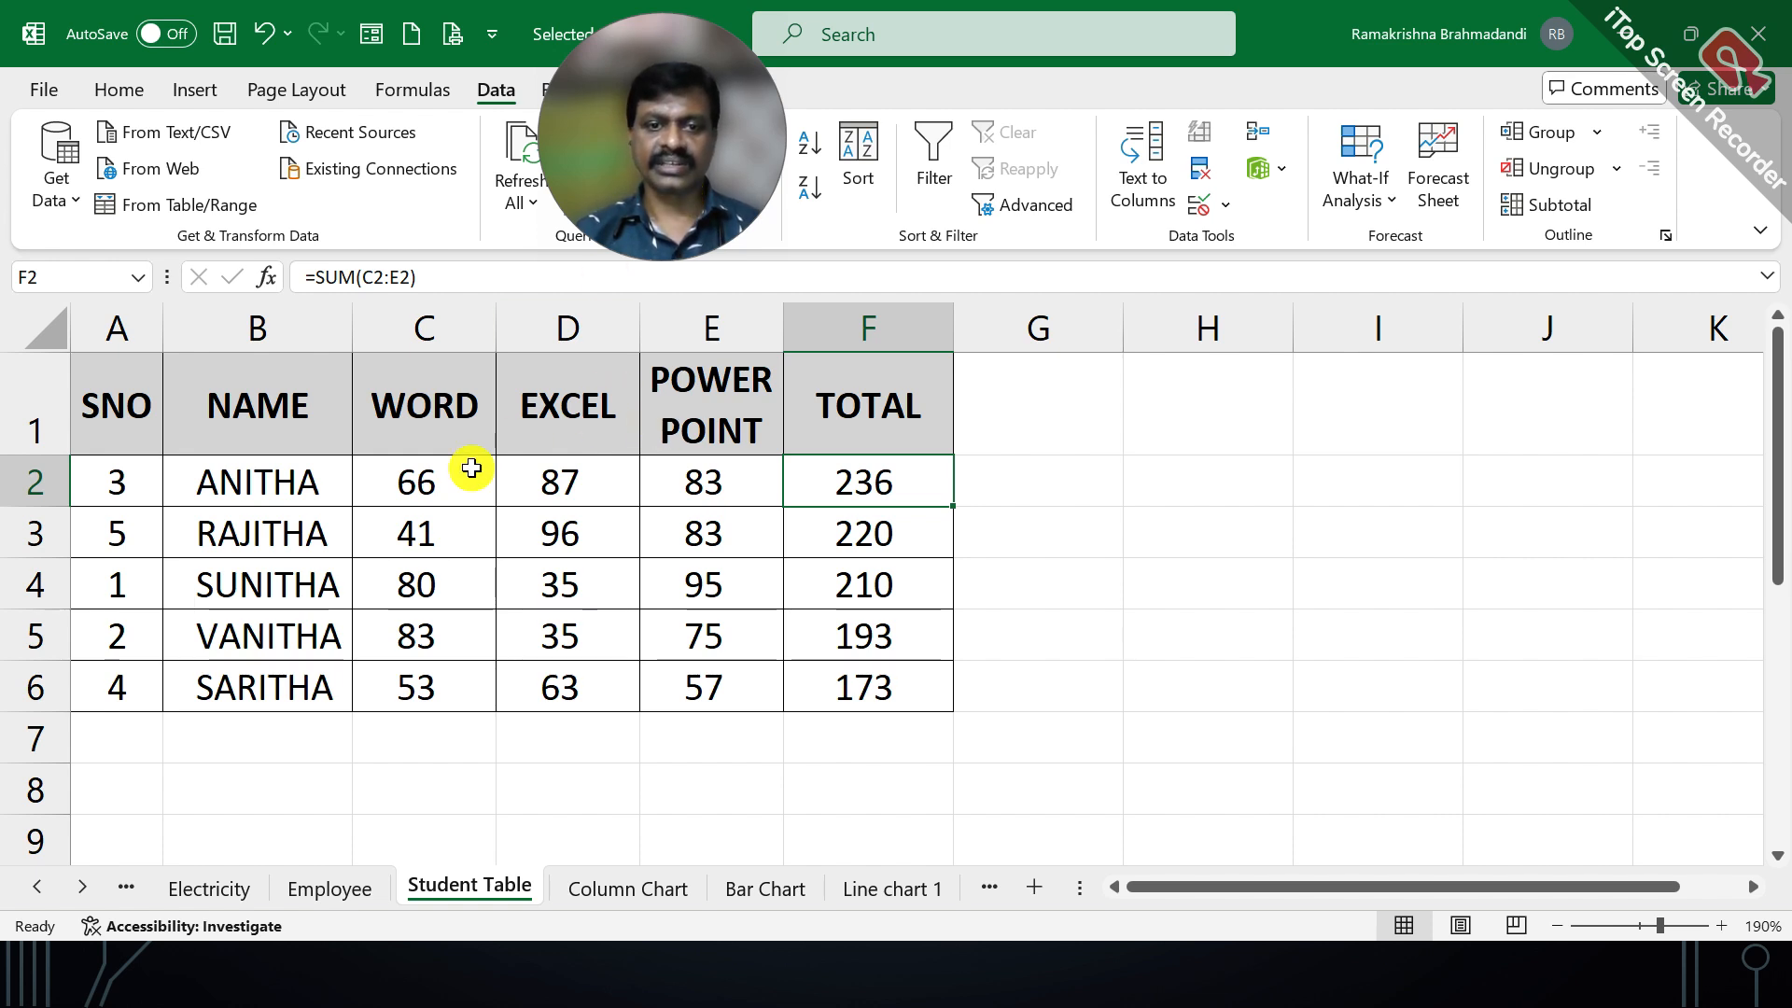
Sort the student table by SNO from smallest to largest to restore the original row order
click(116, 478)
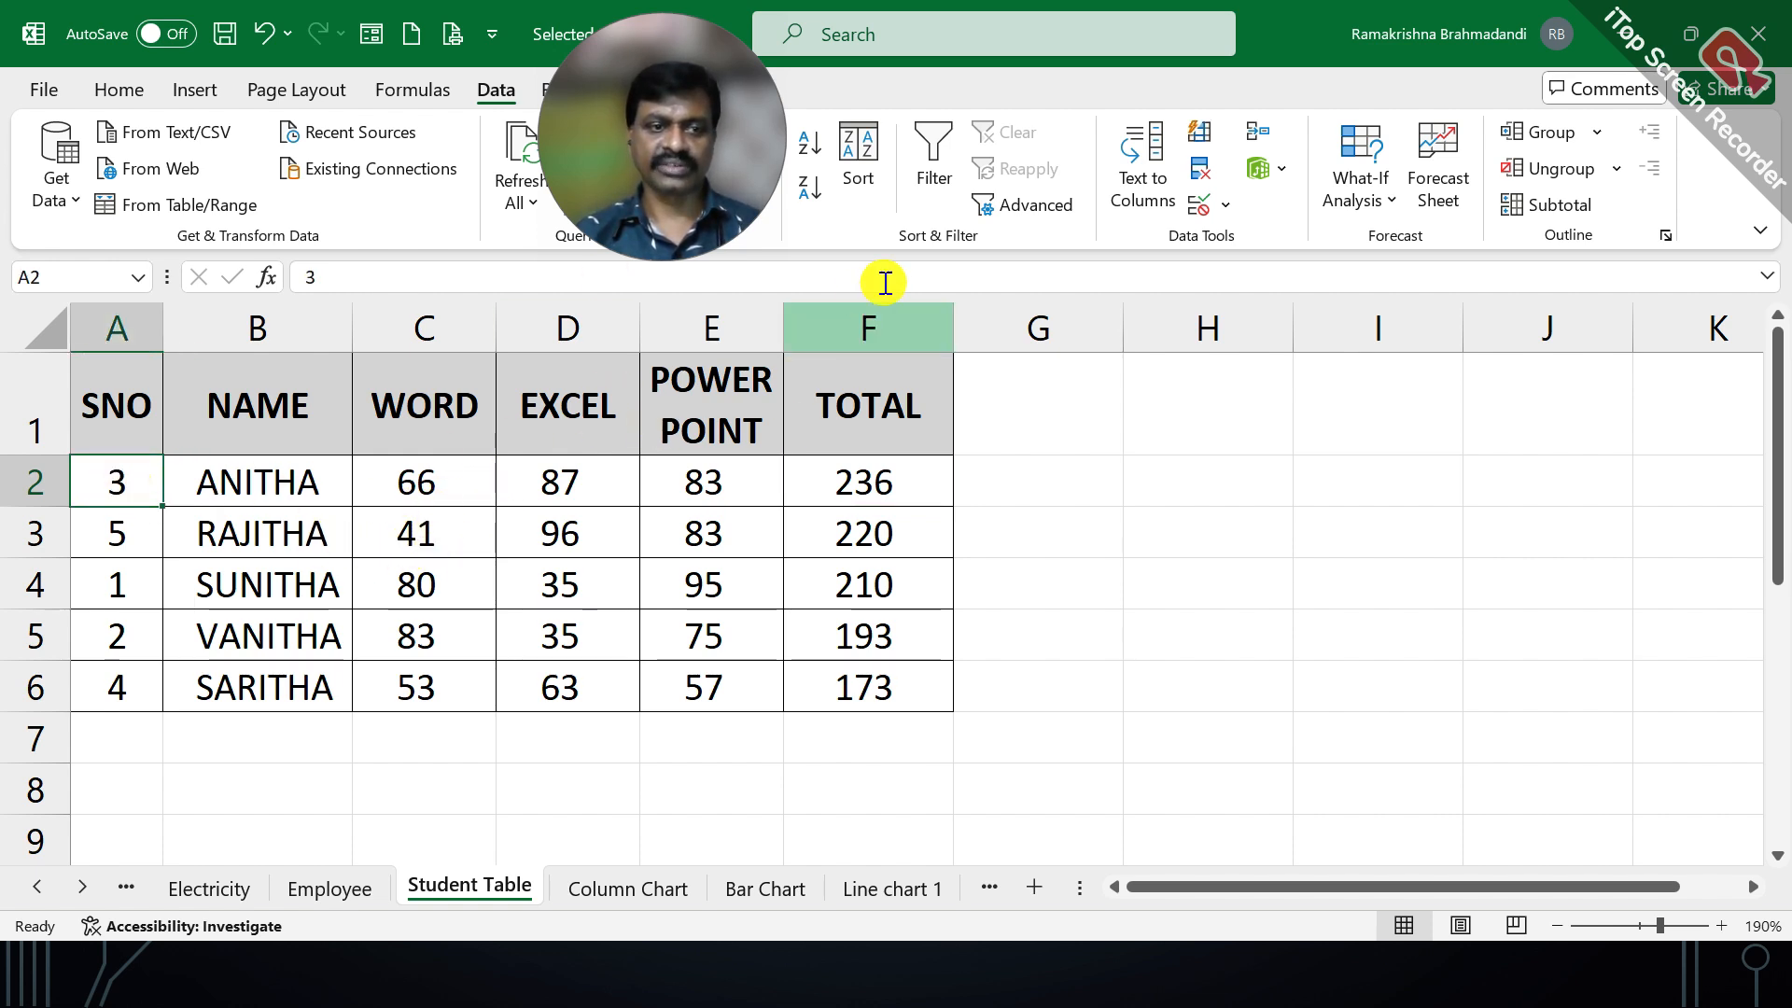
click(808, 143)
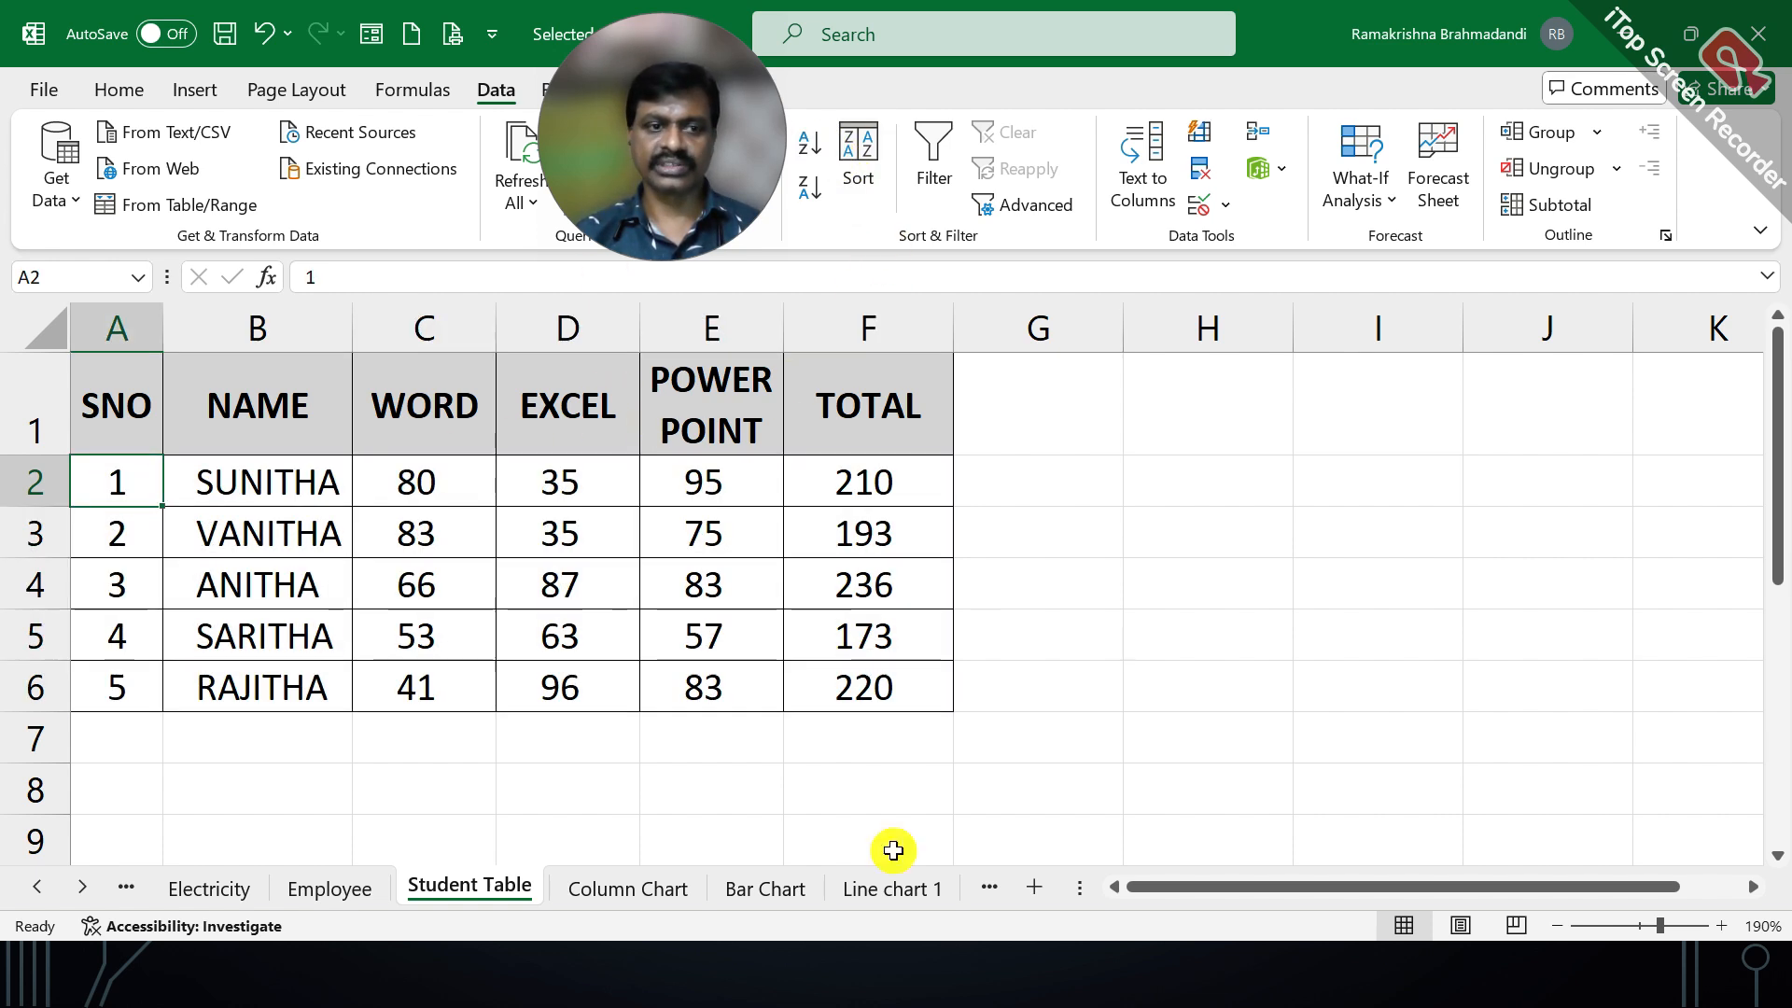
click(586, 613)
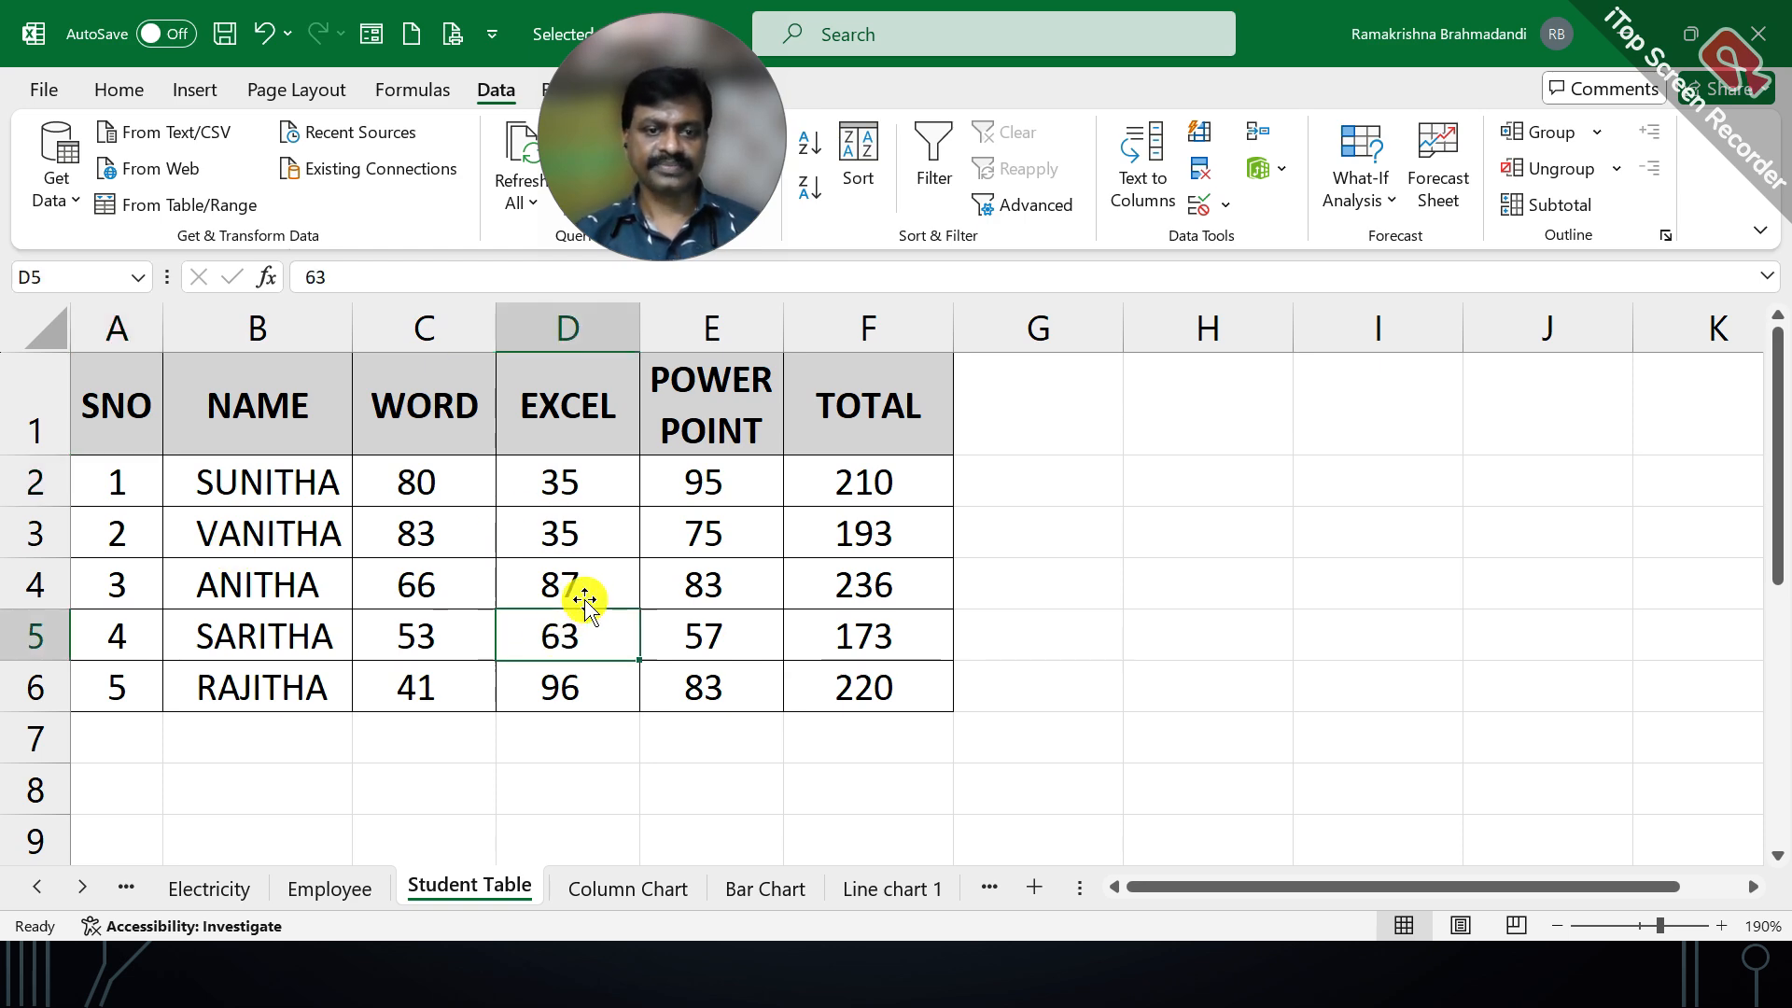
click(574, 536)
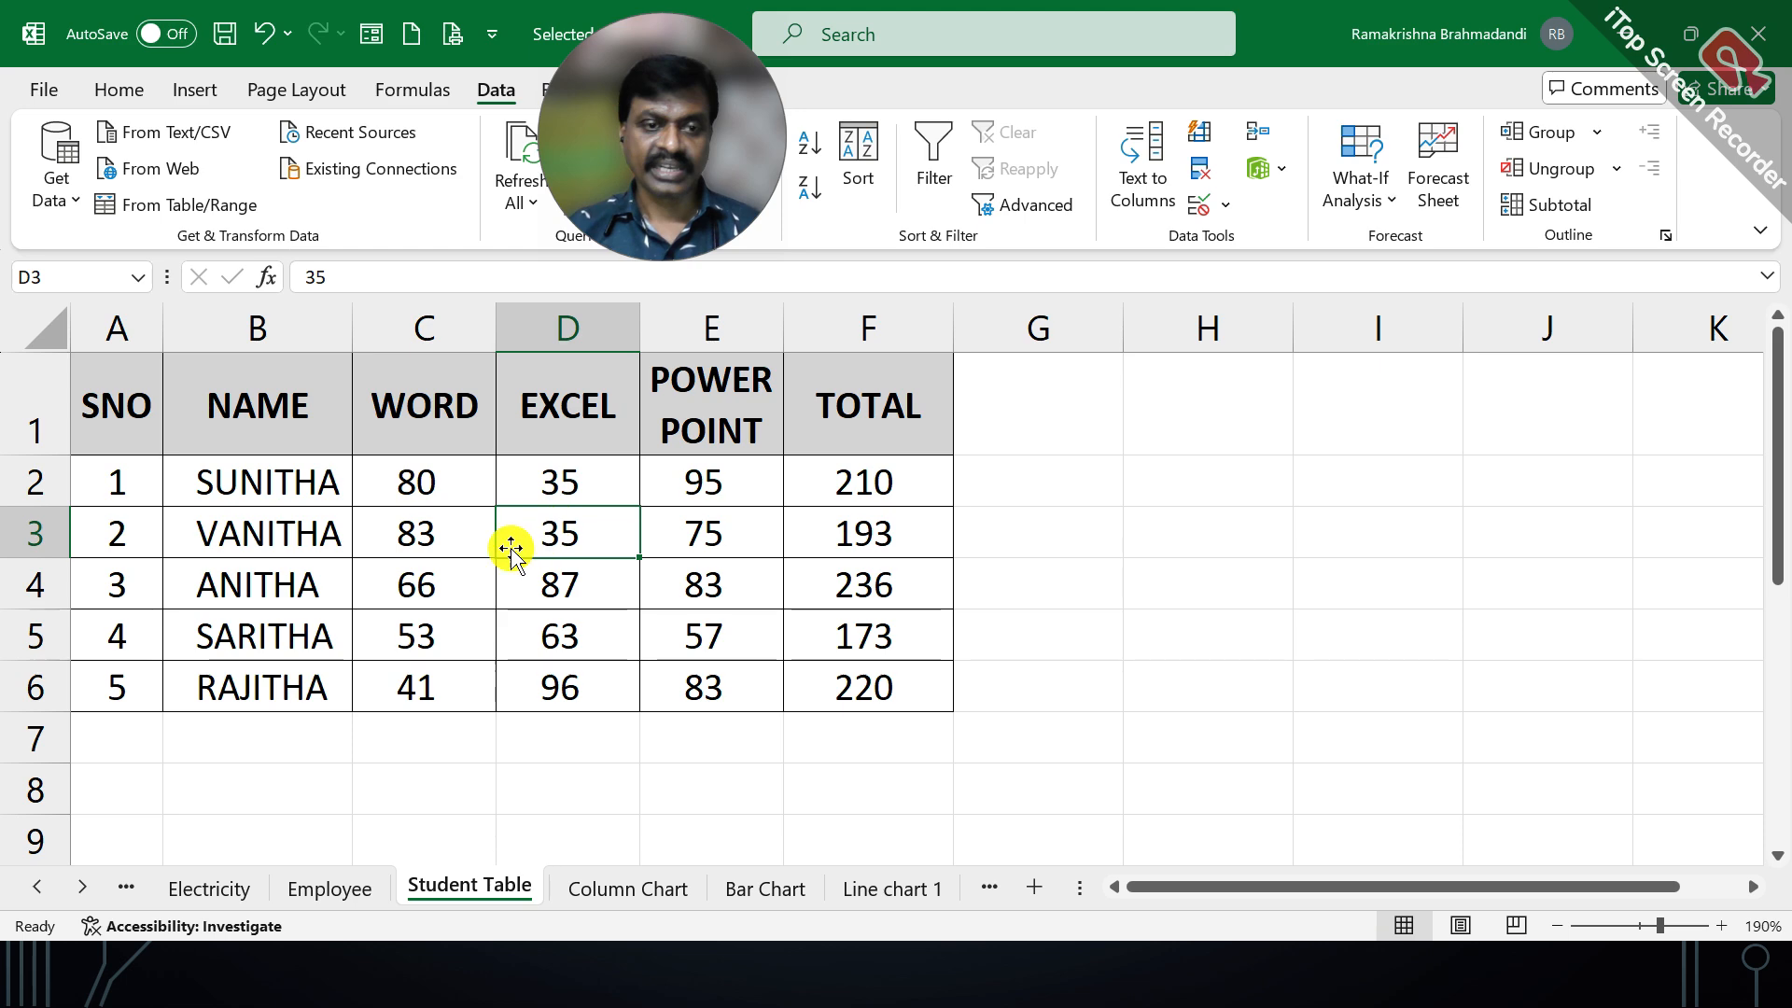
Open the Insert Chart dialog for the student table and look over the recommended charts
click(454, 525)
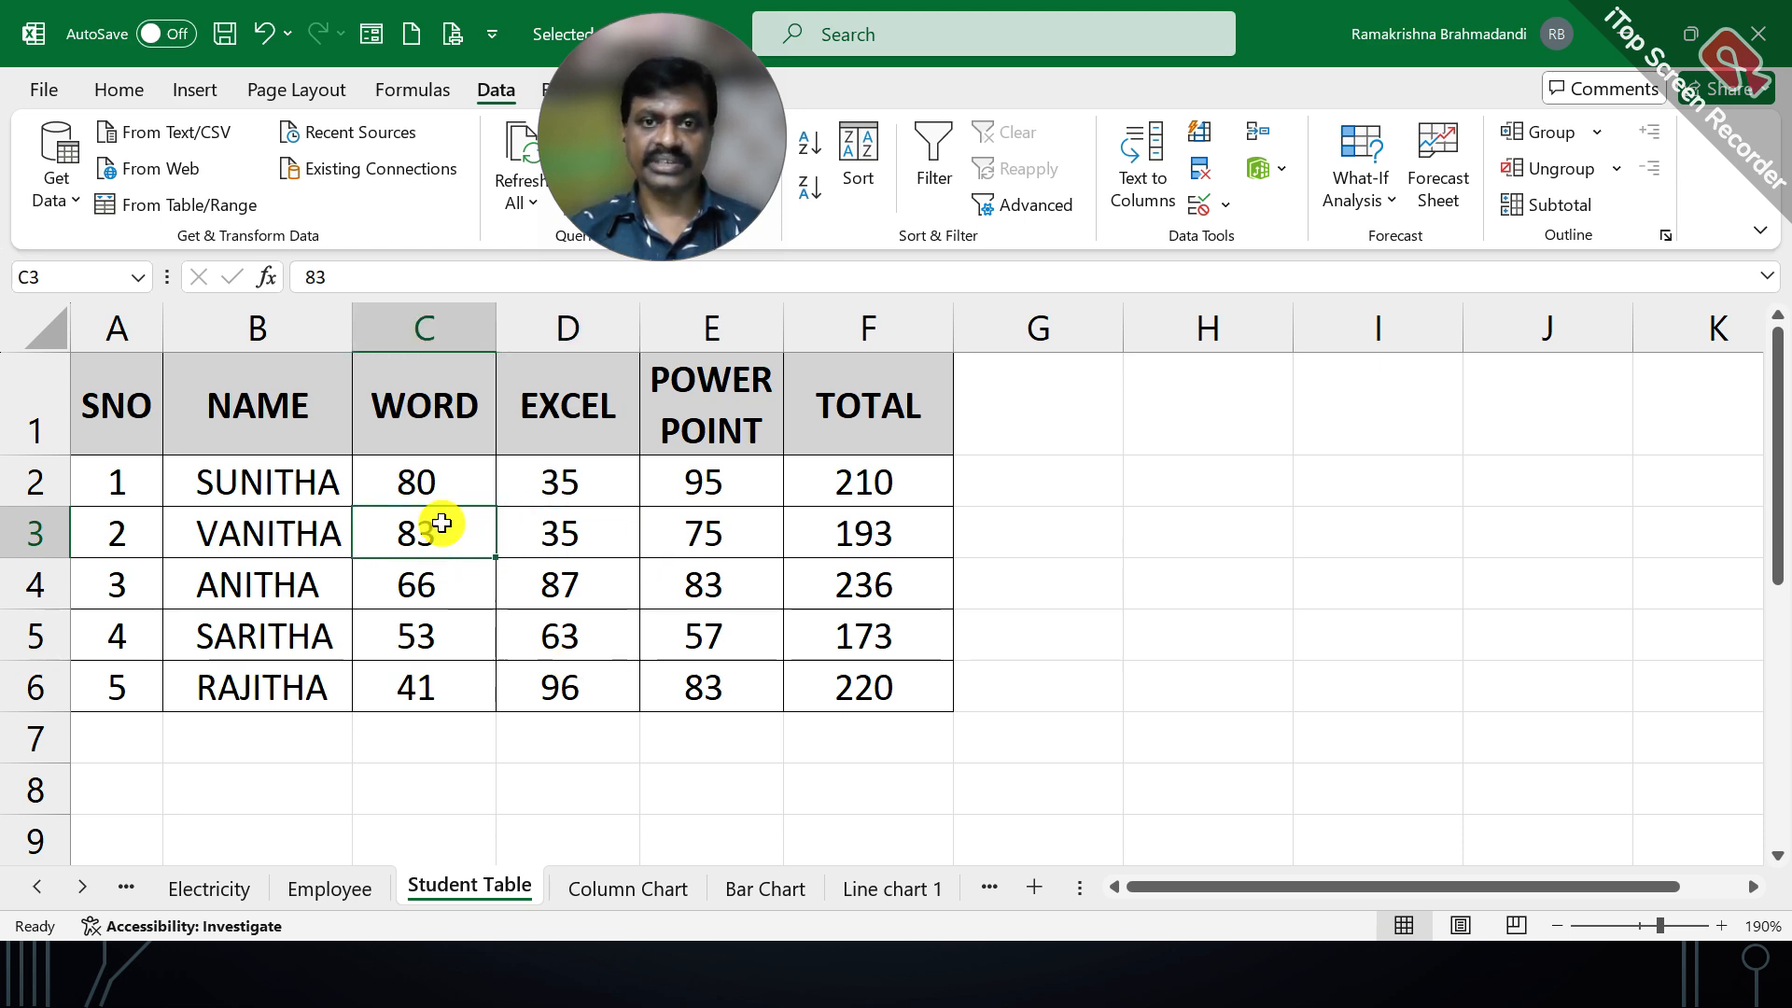
click(196, 89)
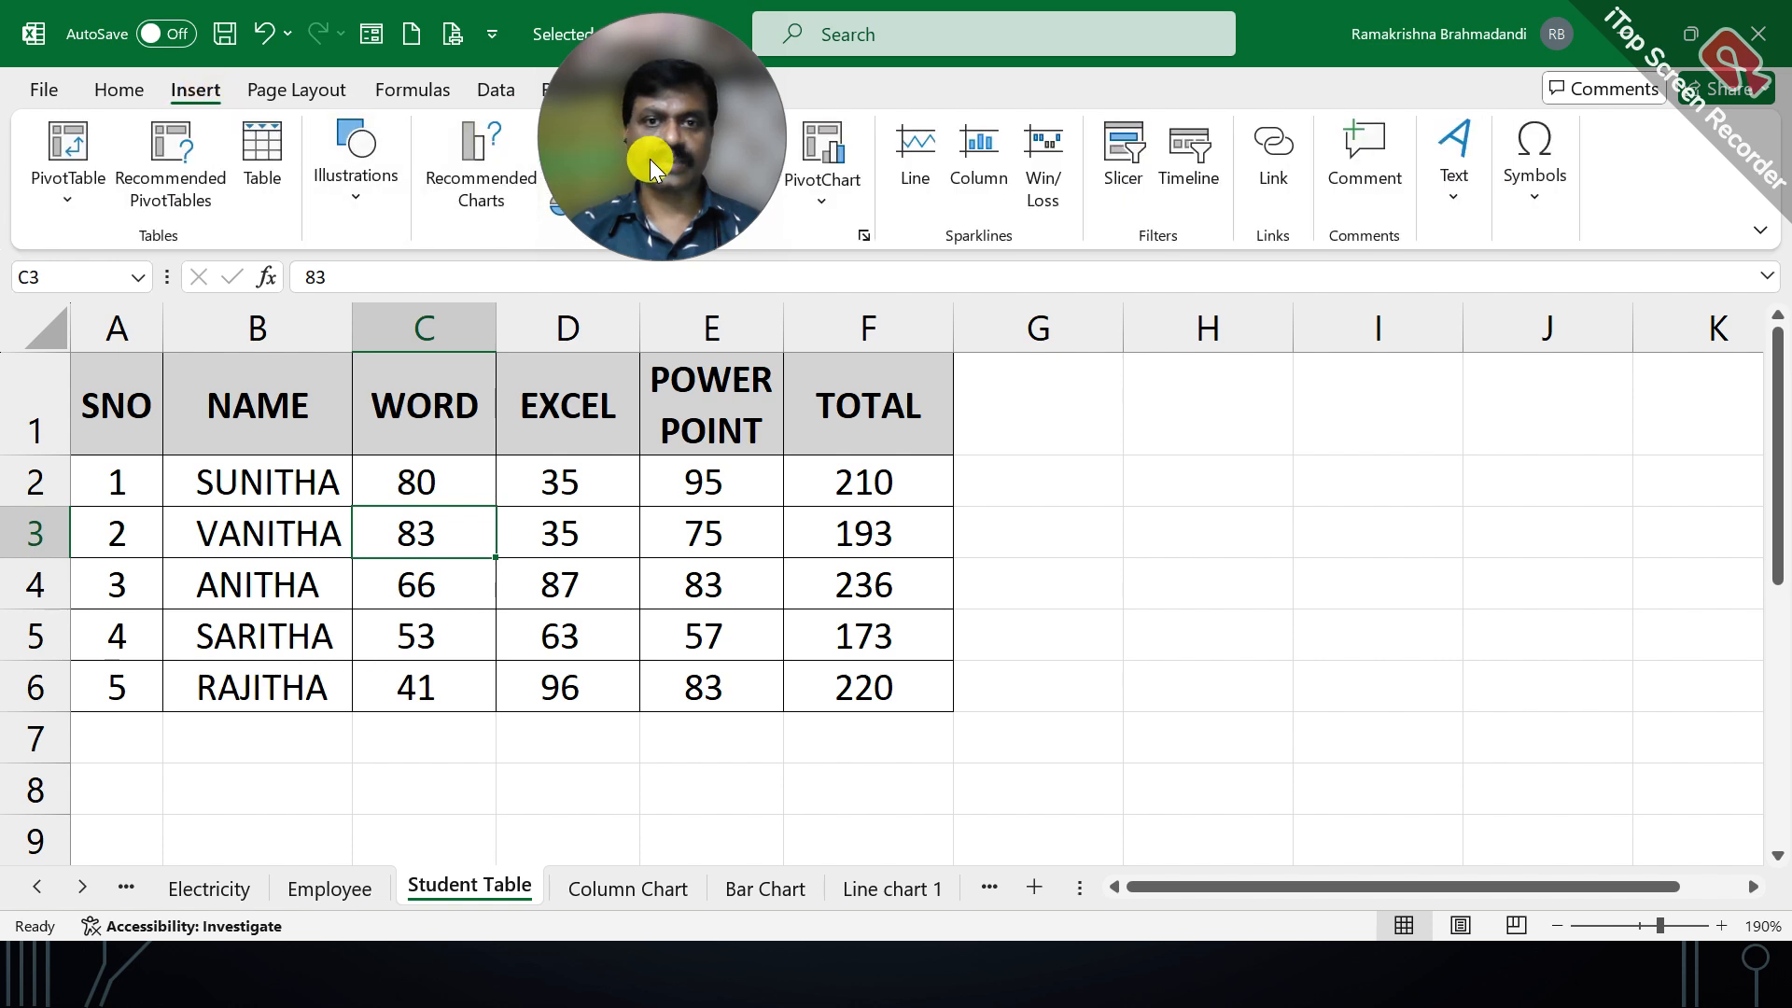
drag(670, 171, 1117, 171)
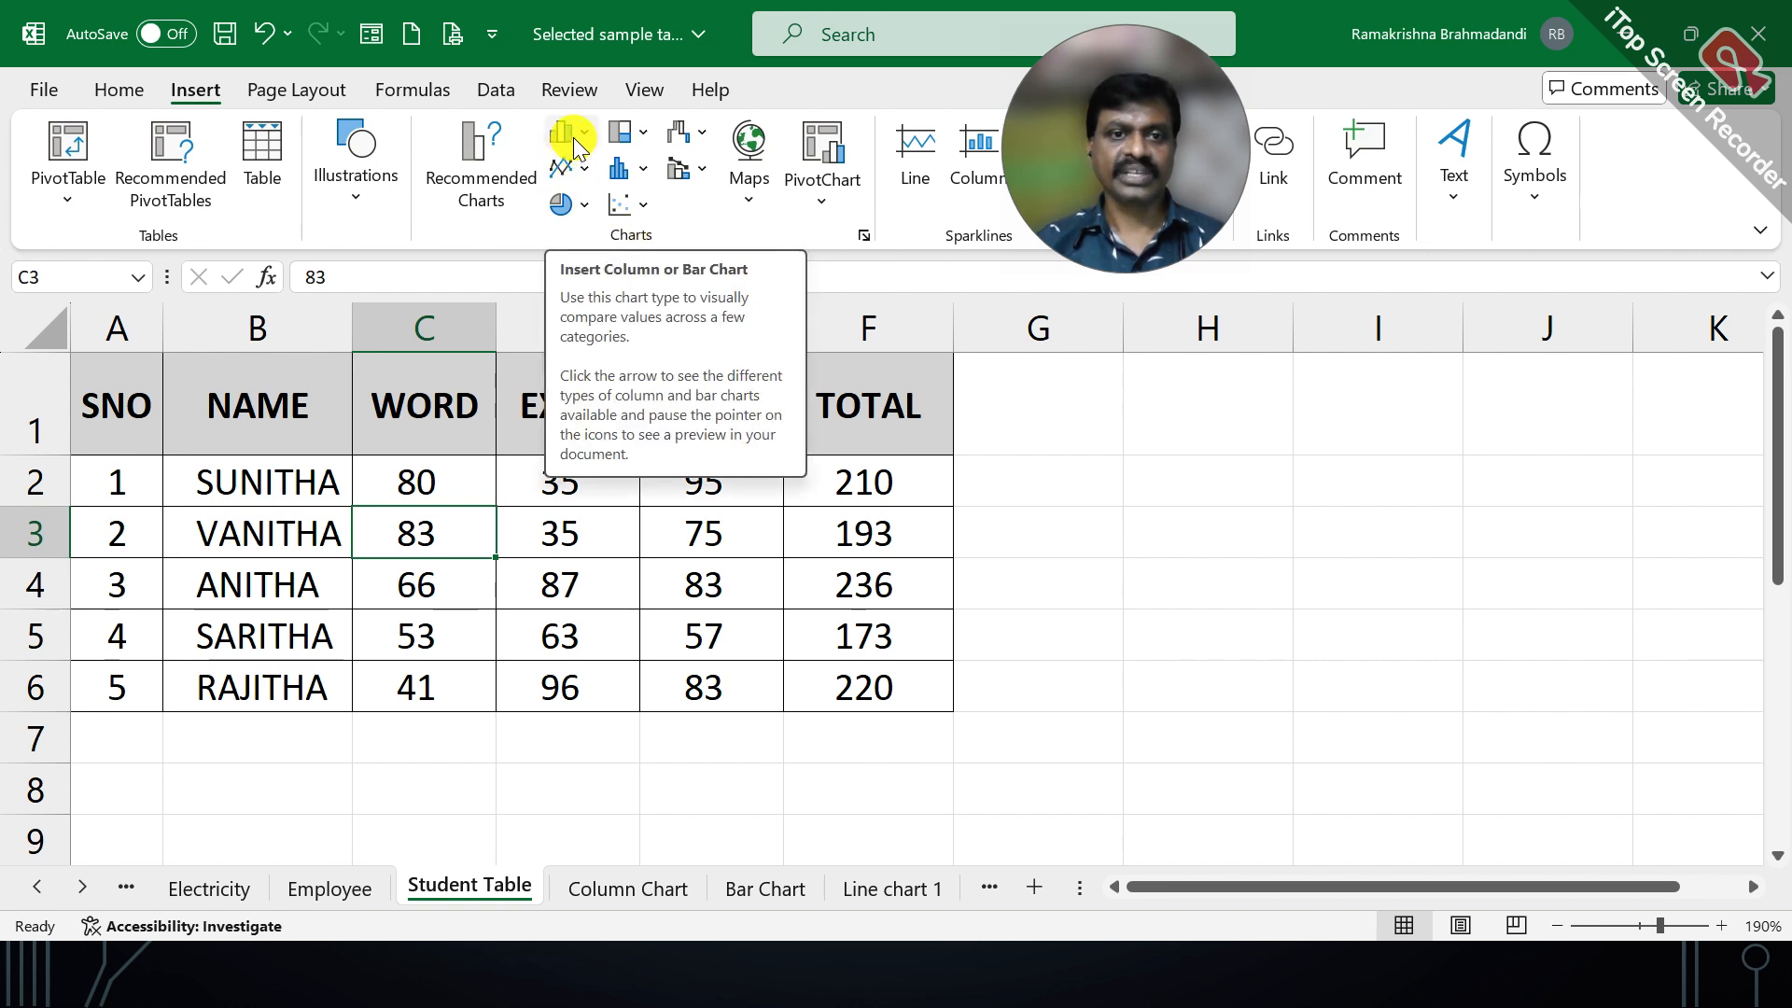
click(467, 171)
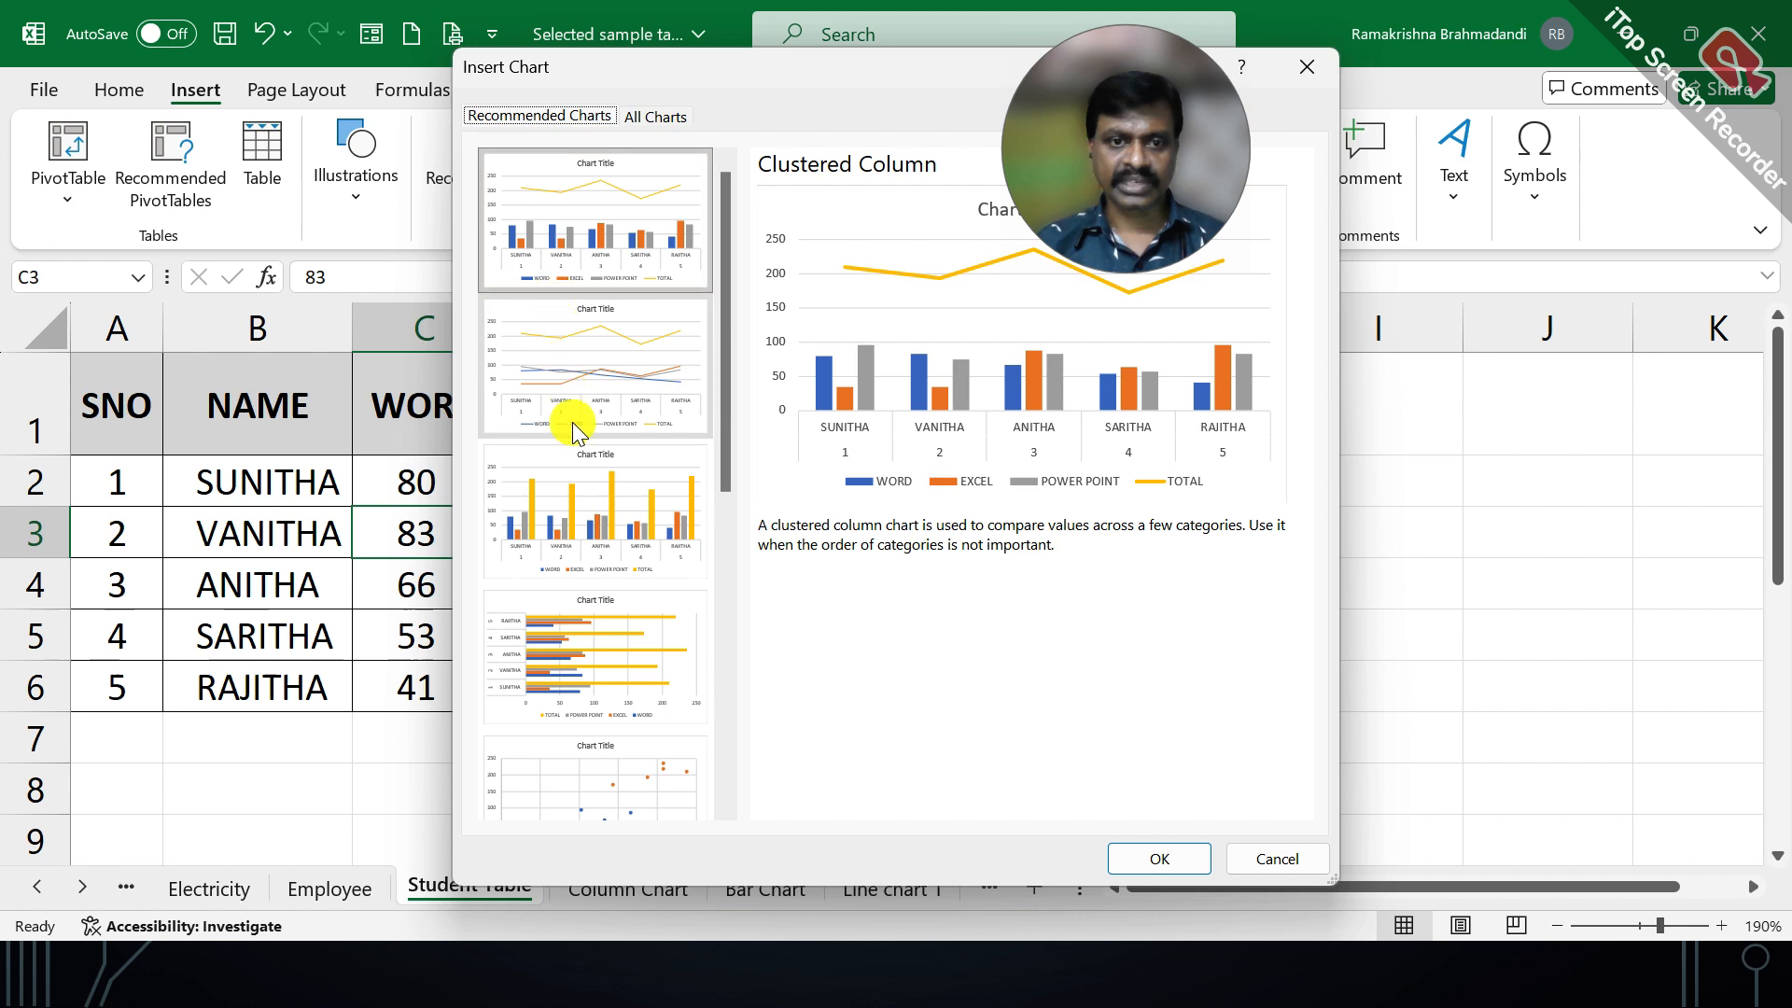
drag(725, 434, 708, 300)
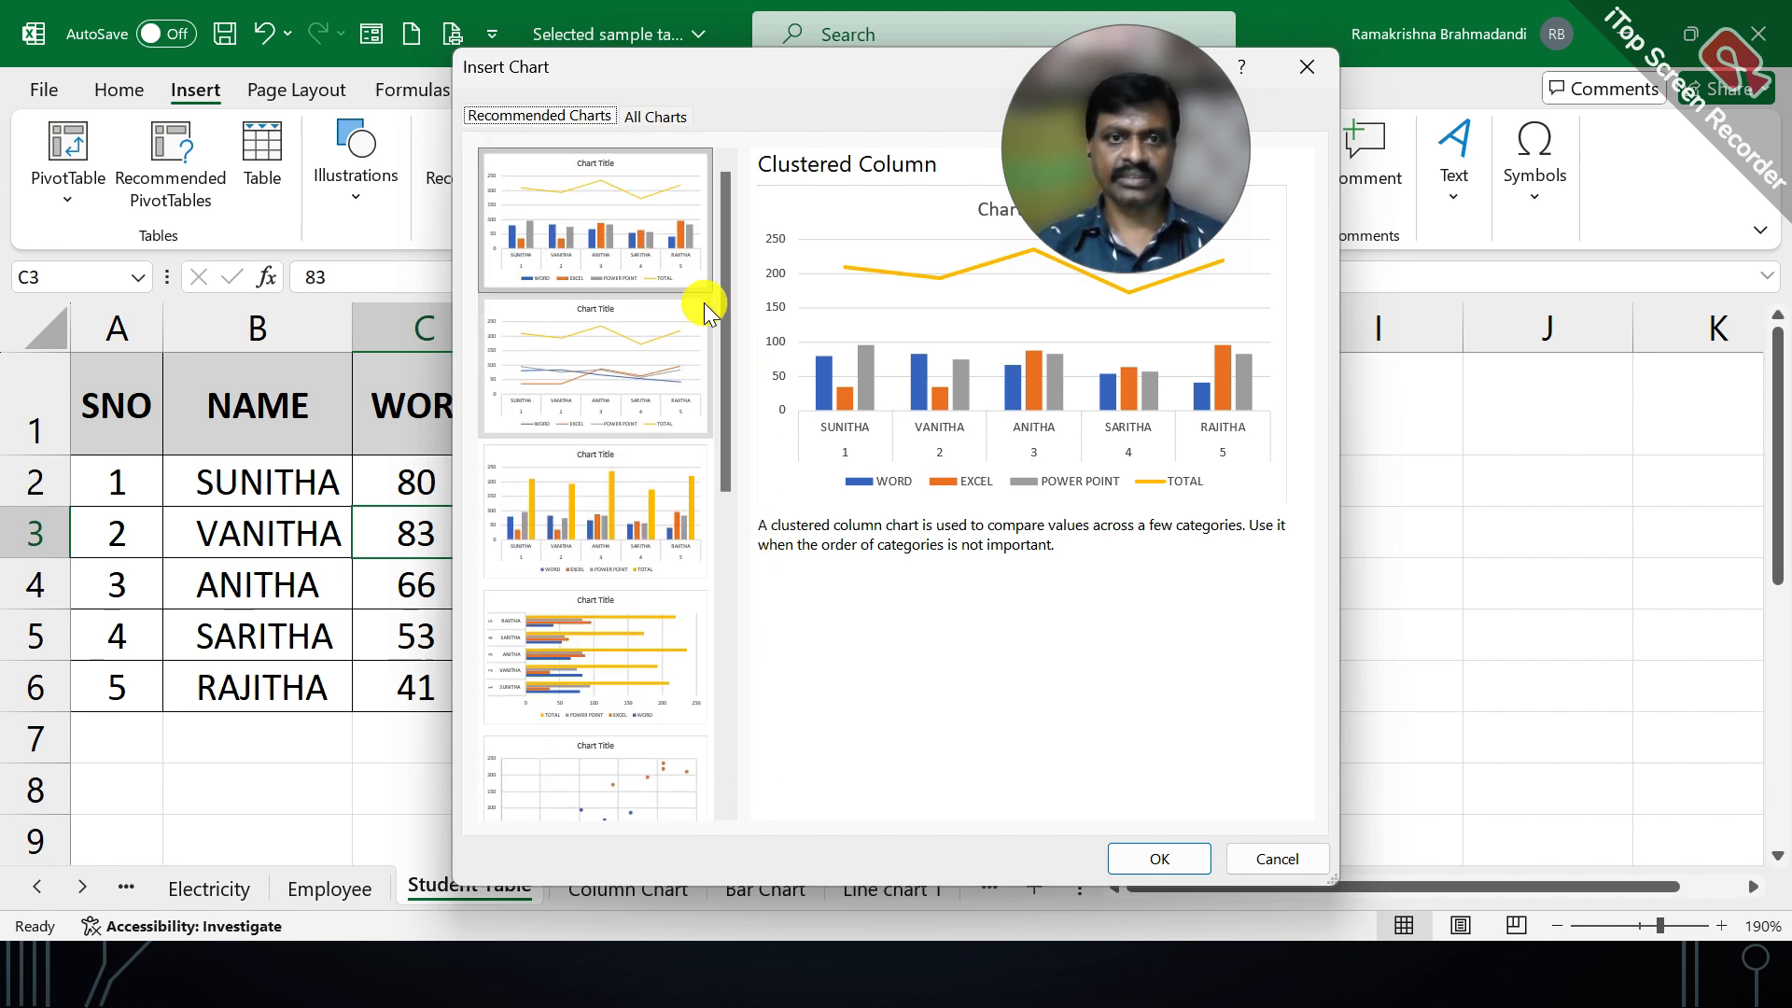
Show all chart types, compare the Line, Pie and Bar types, and select the Column type
click(655, 116)
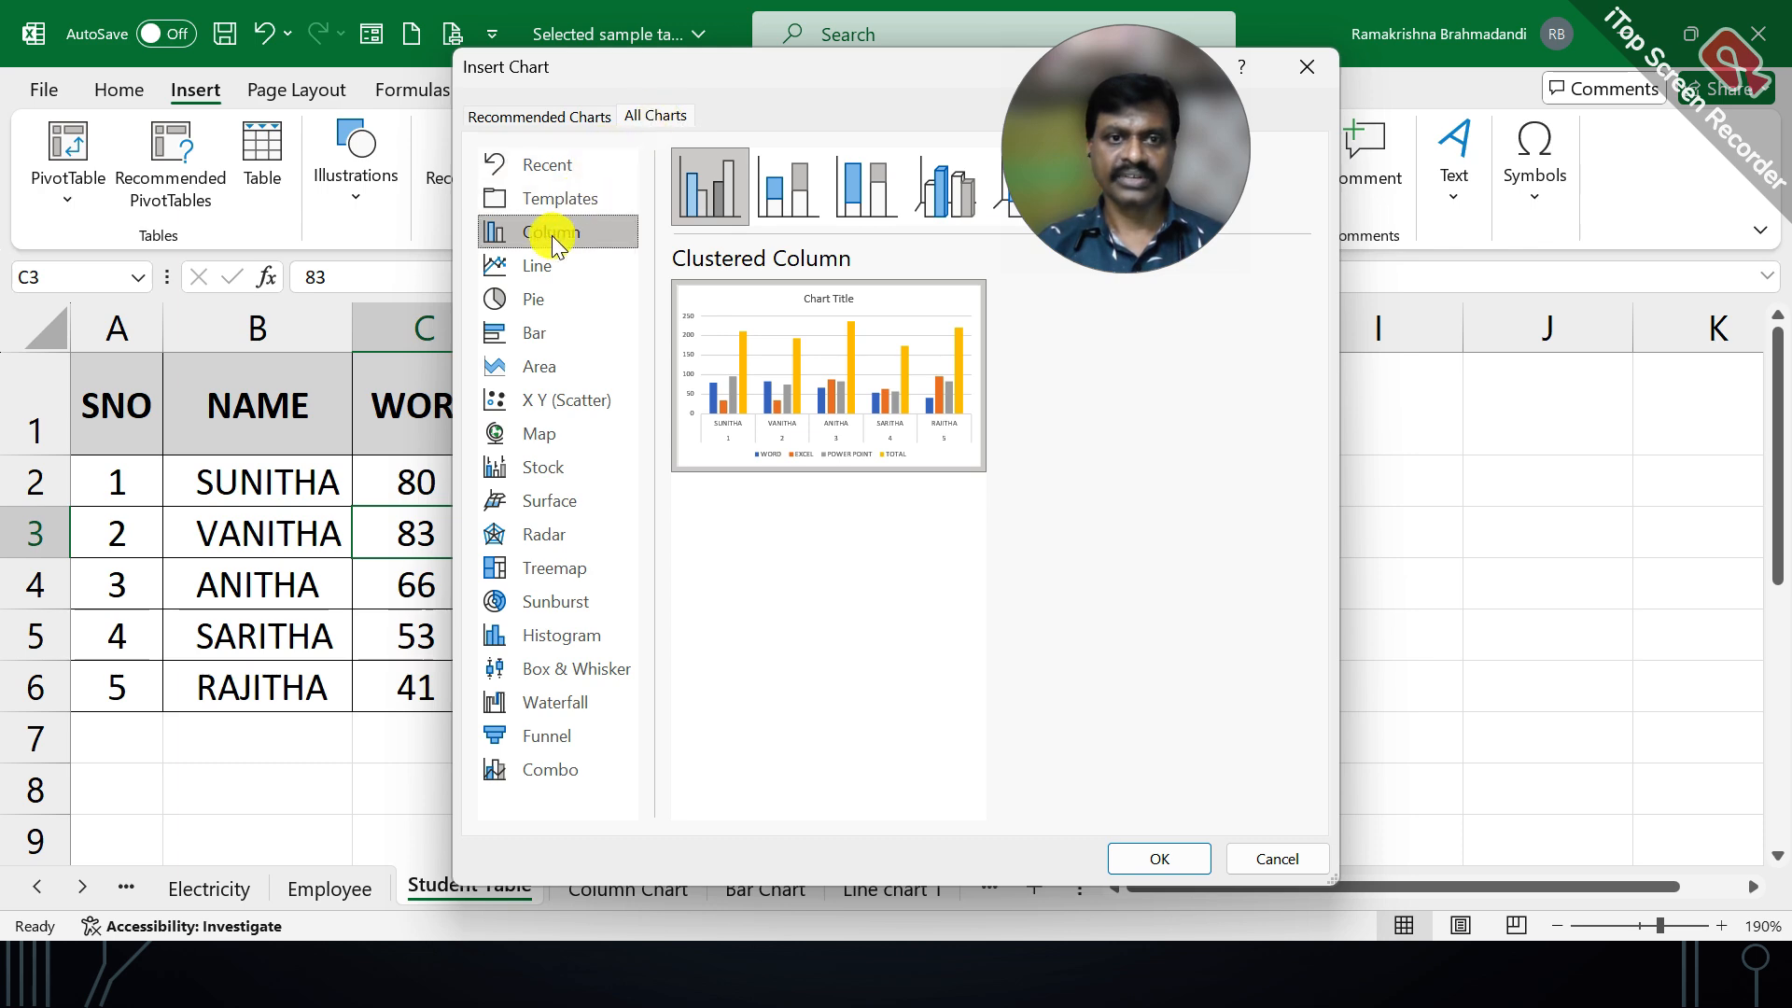
click(546, 269)
click(545, 297)
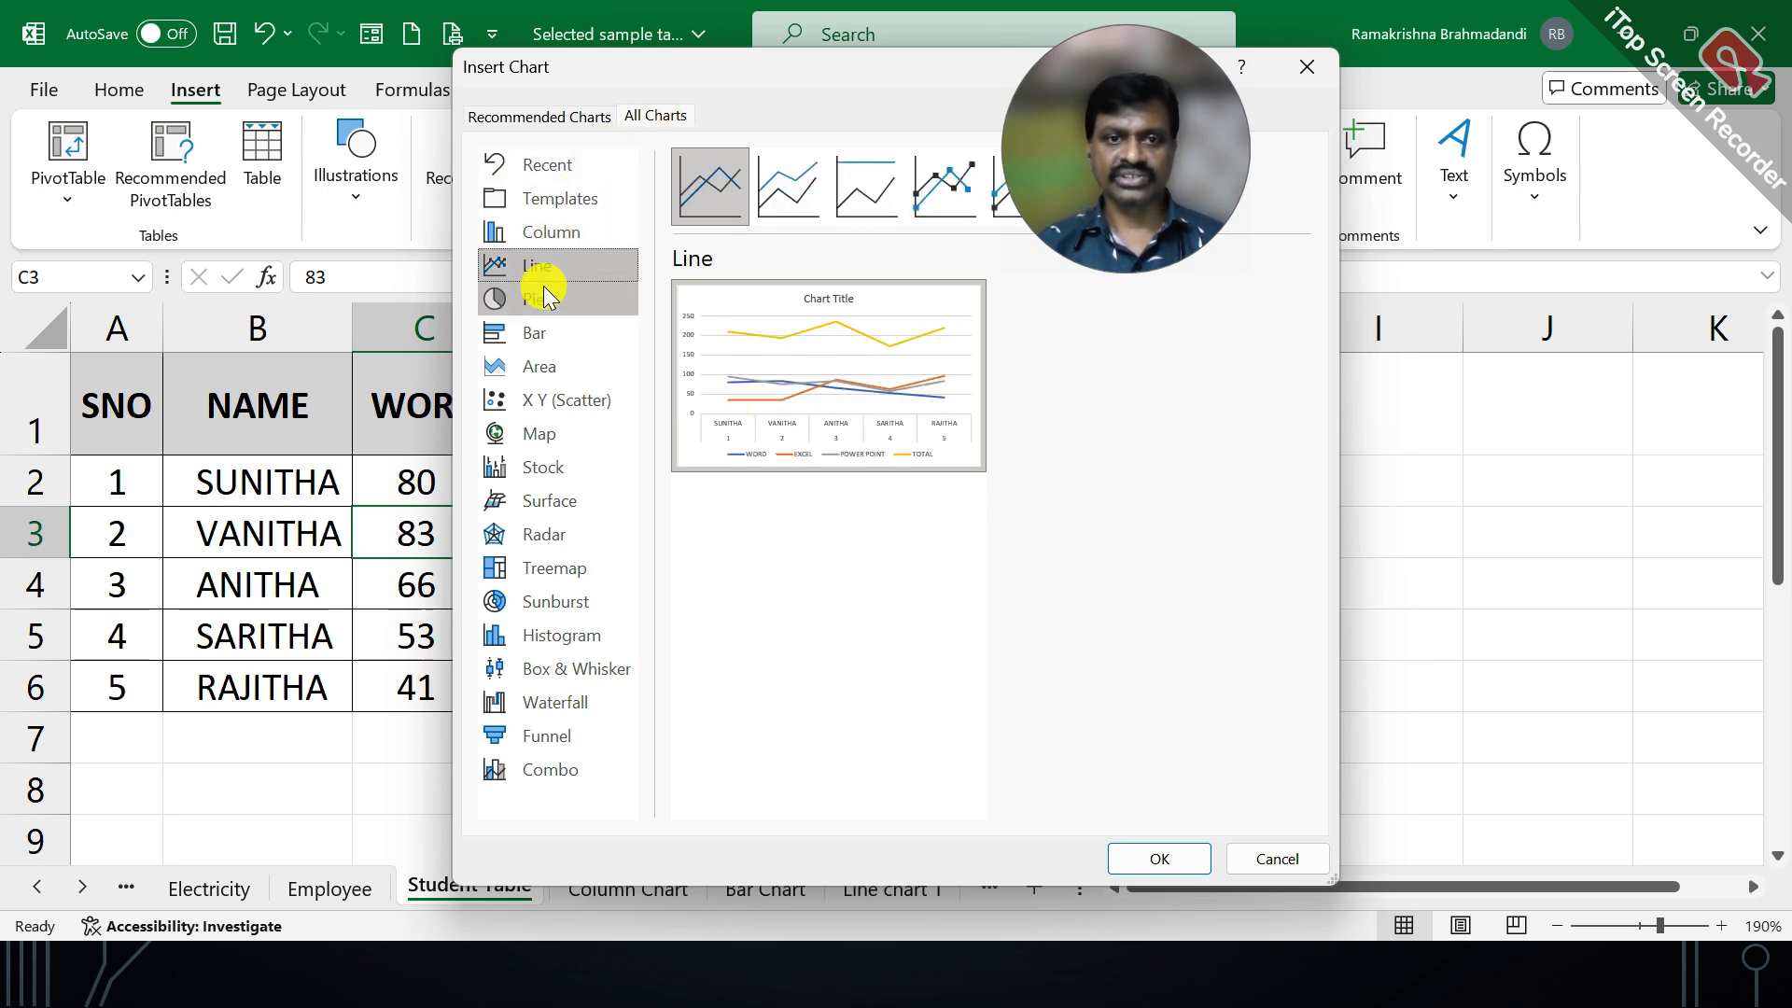
click(543, 331)
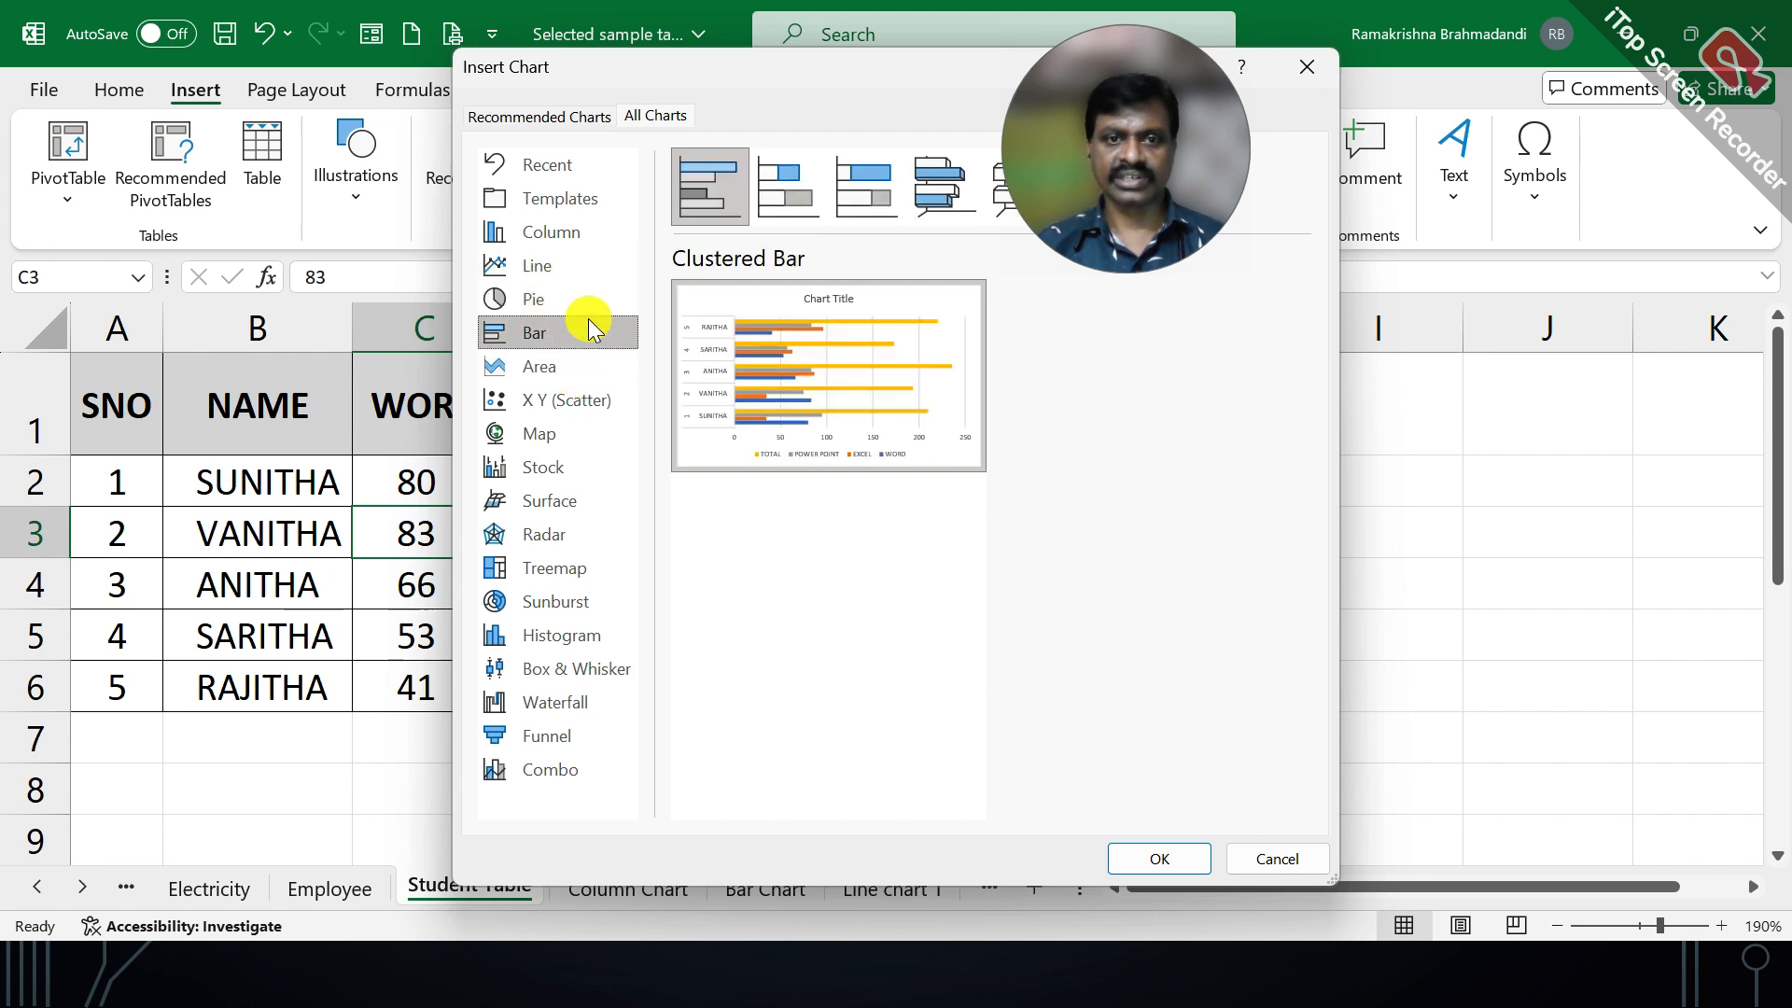
click(584, 232)
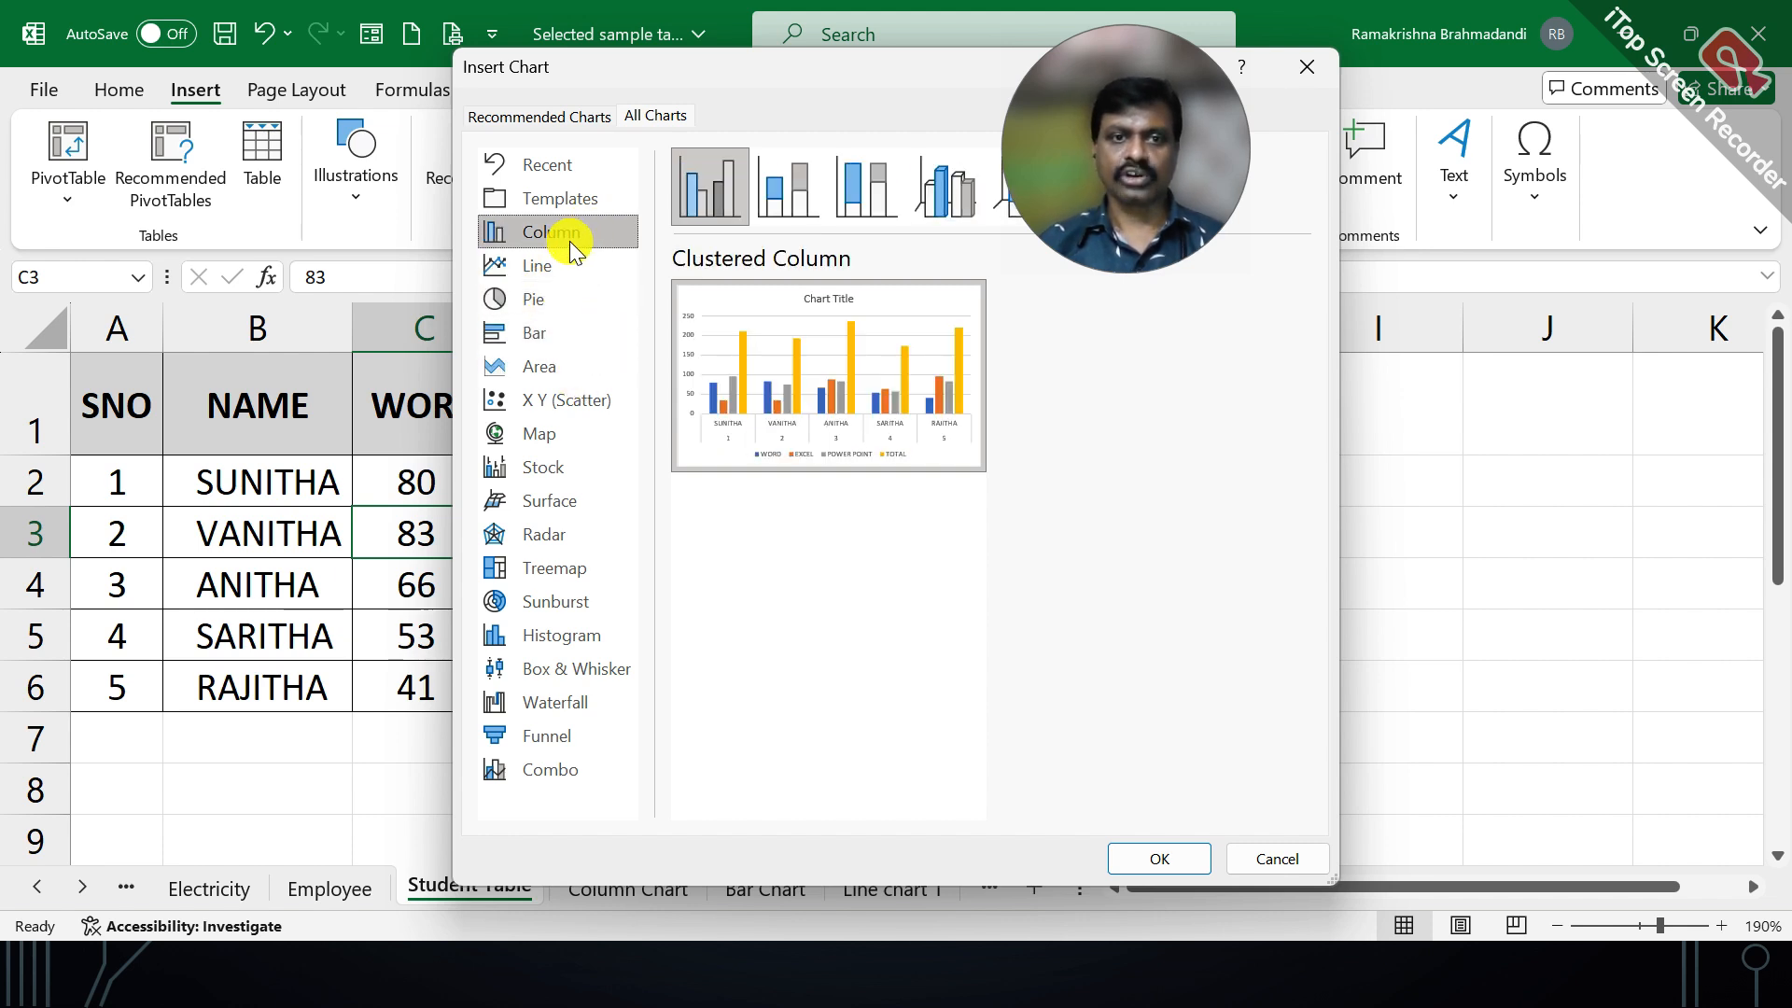
drag(1169, 177, 1536, 210)
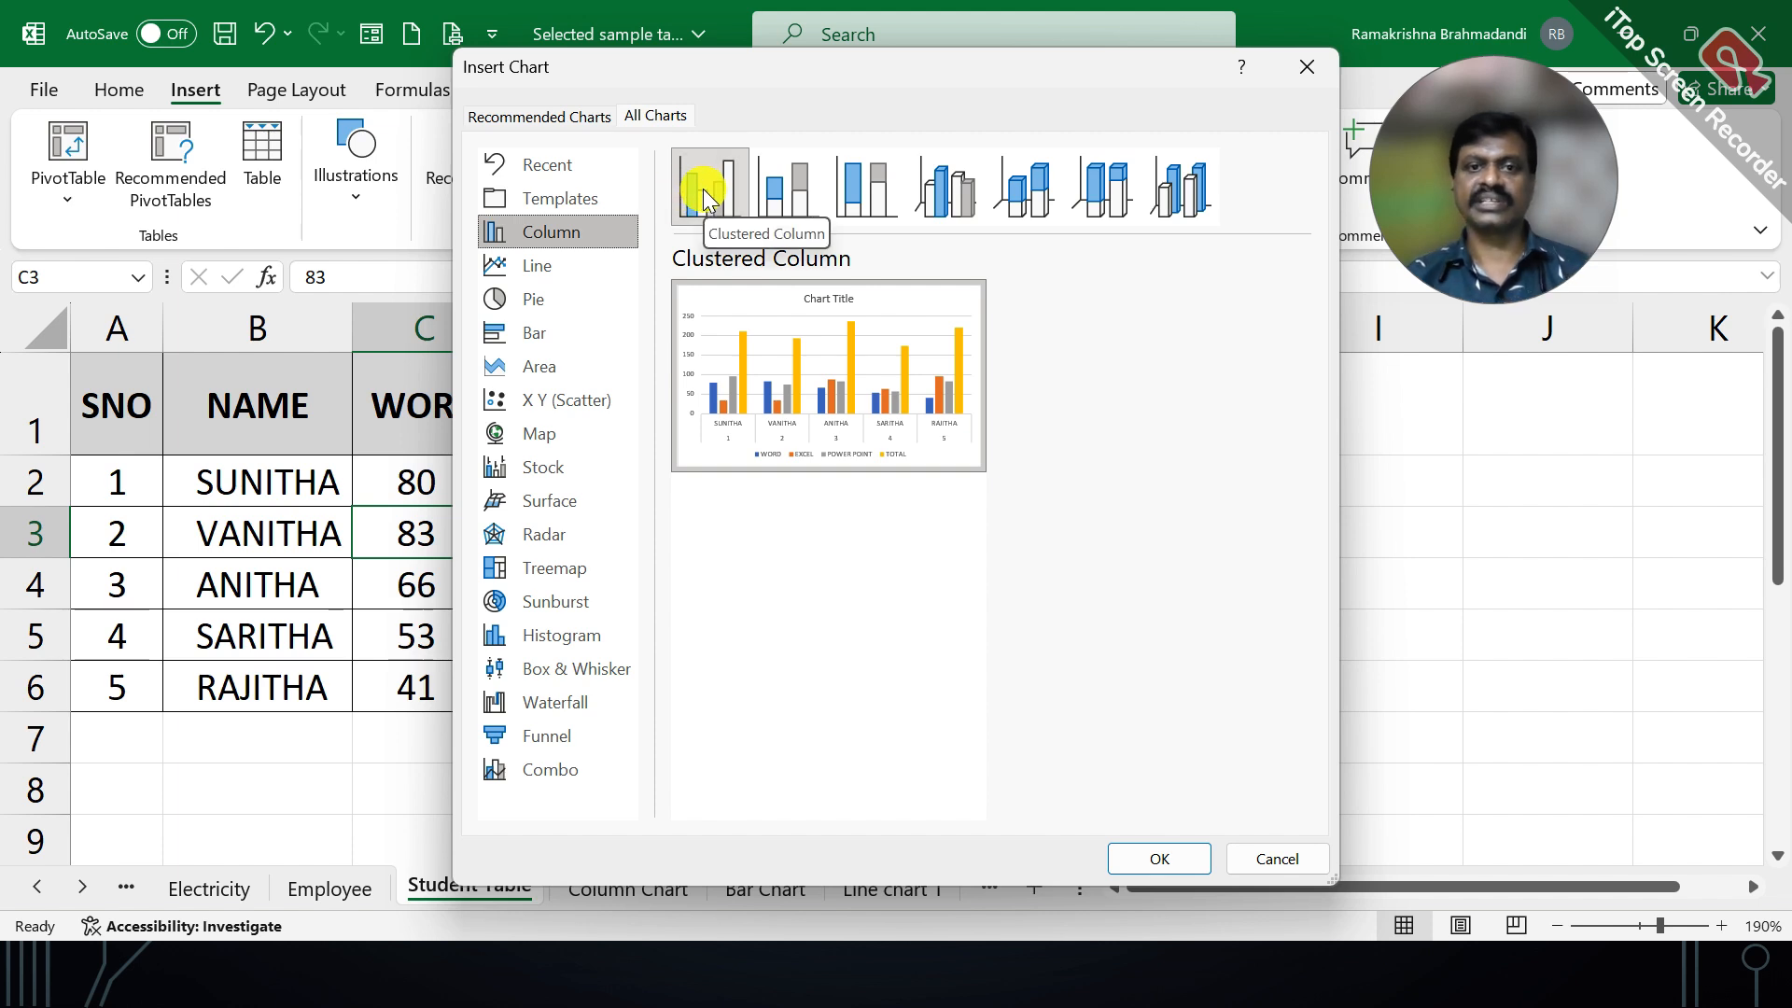
Preview the Clustered, Stacked, 3-D 100% Stacked and 3-D Clustered Column variants with the student data
mouse_move(759, 362)
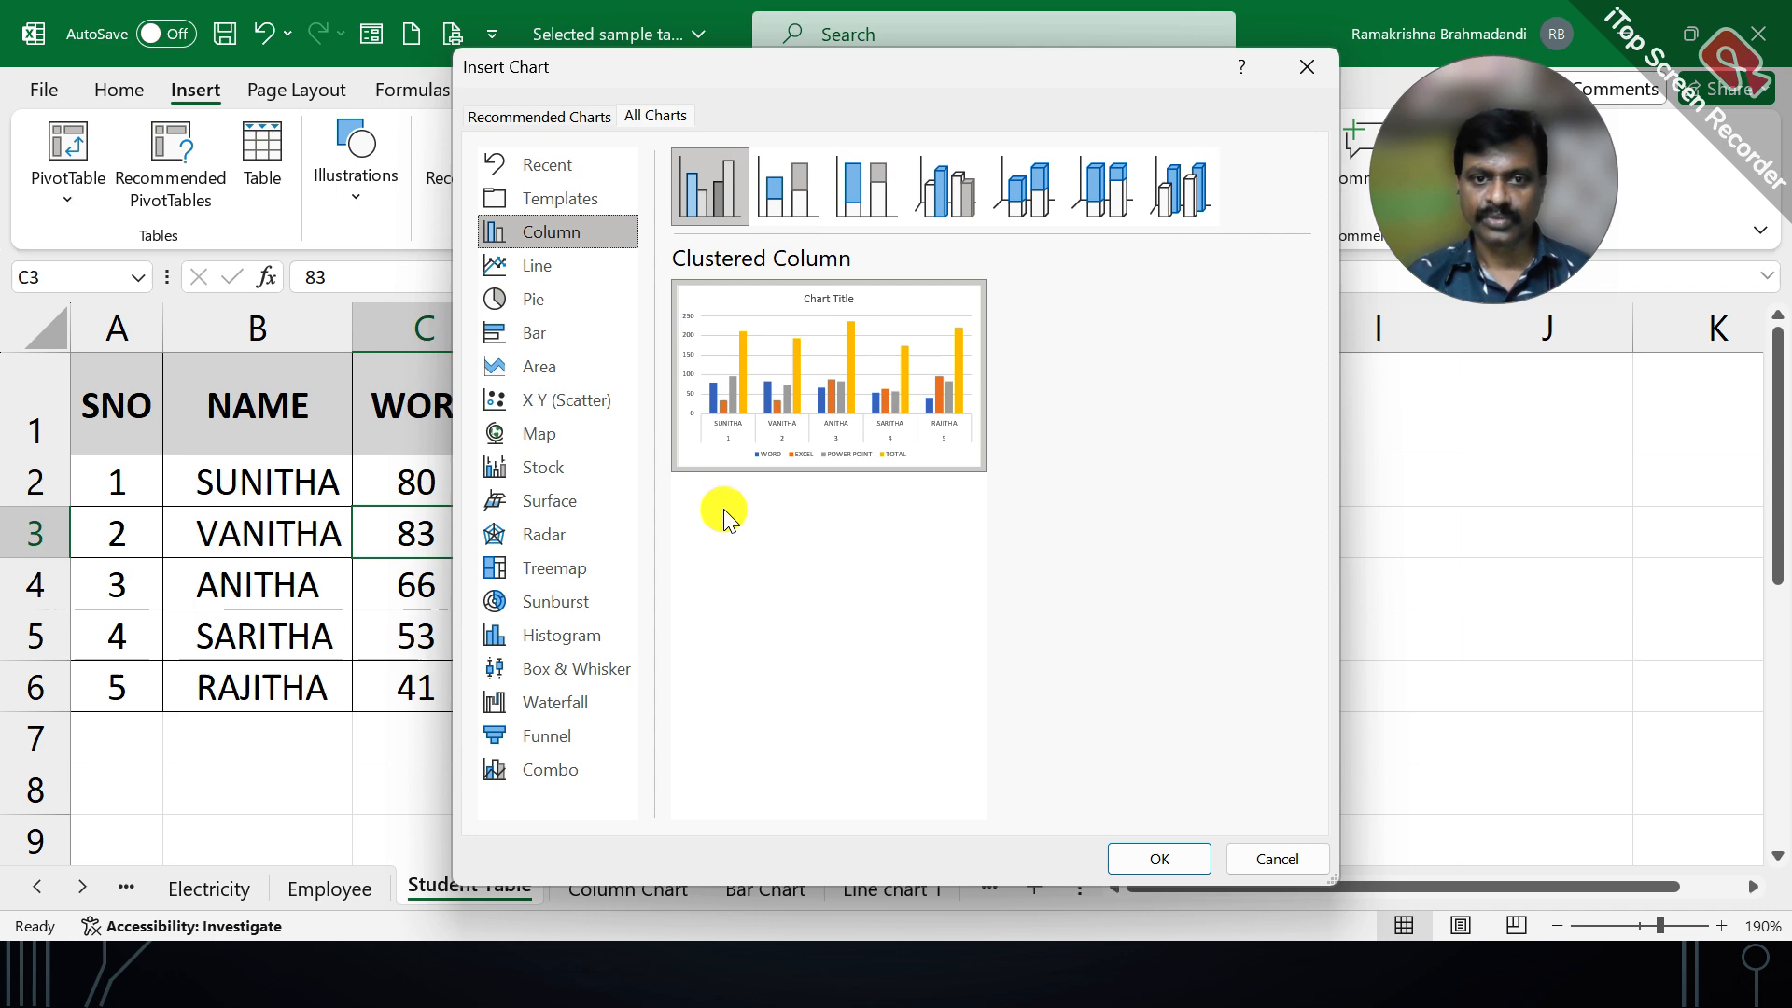
click(793, 194)
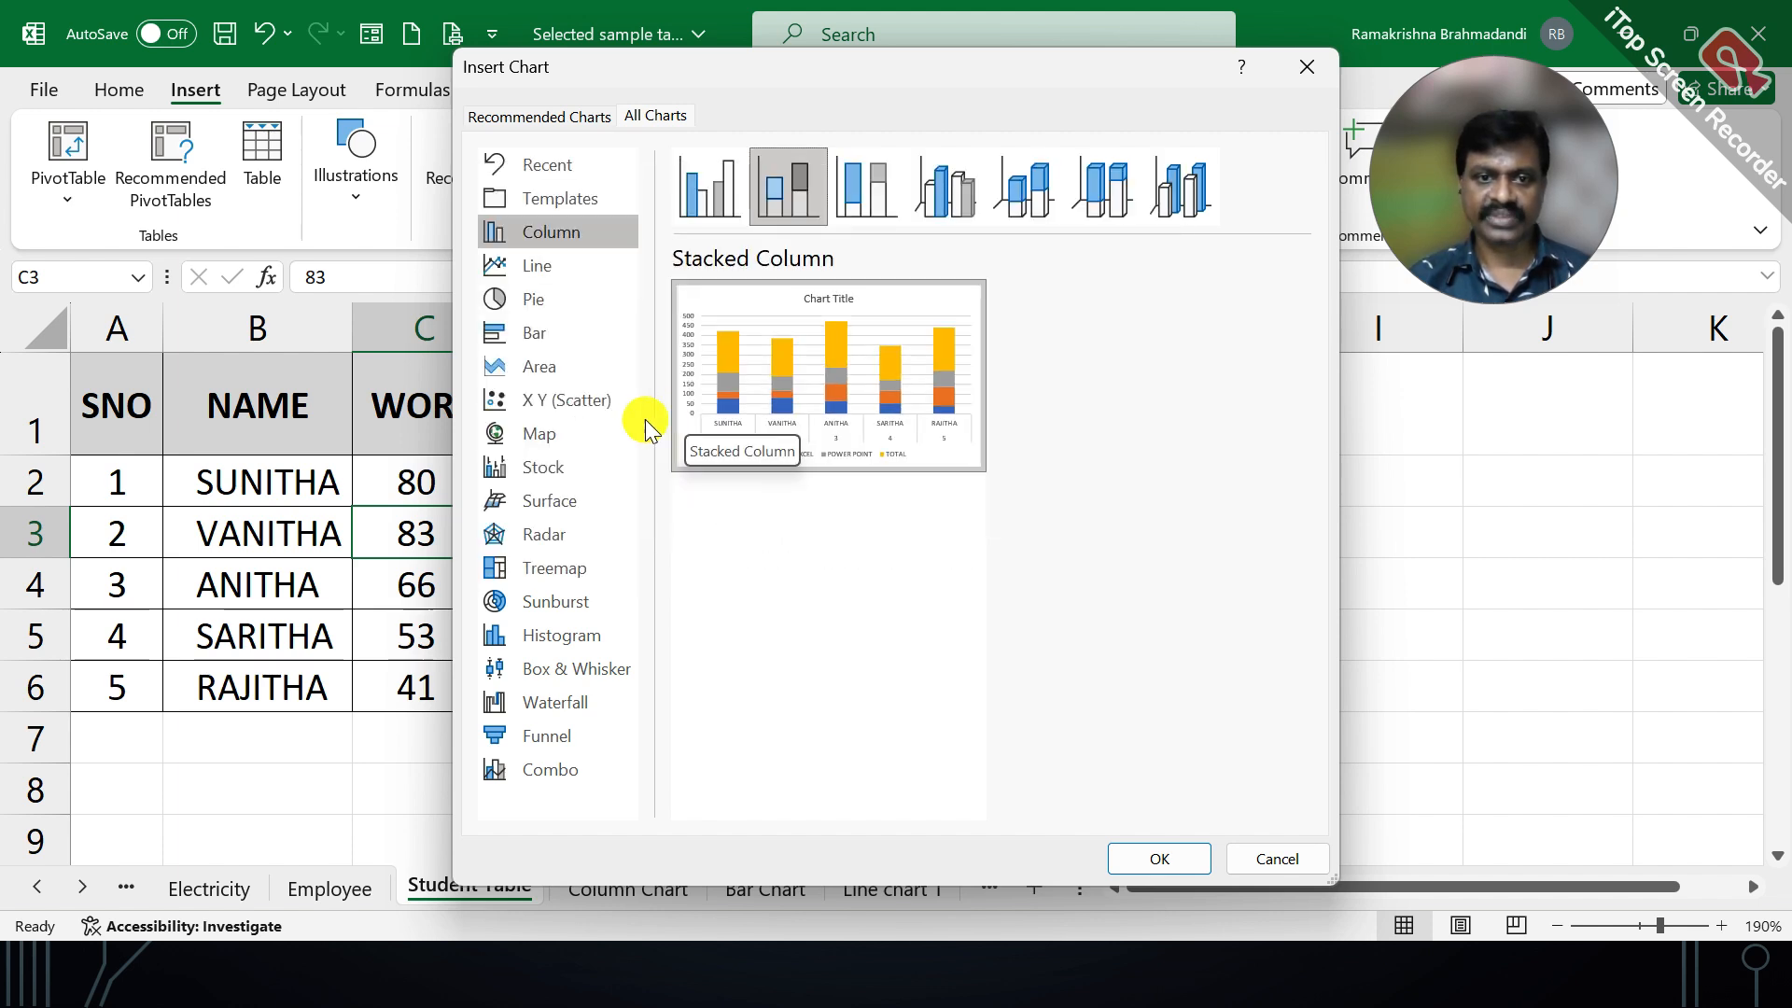
mouse_move(719, 396)
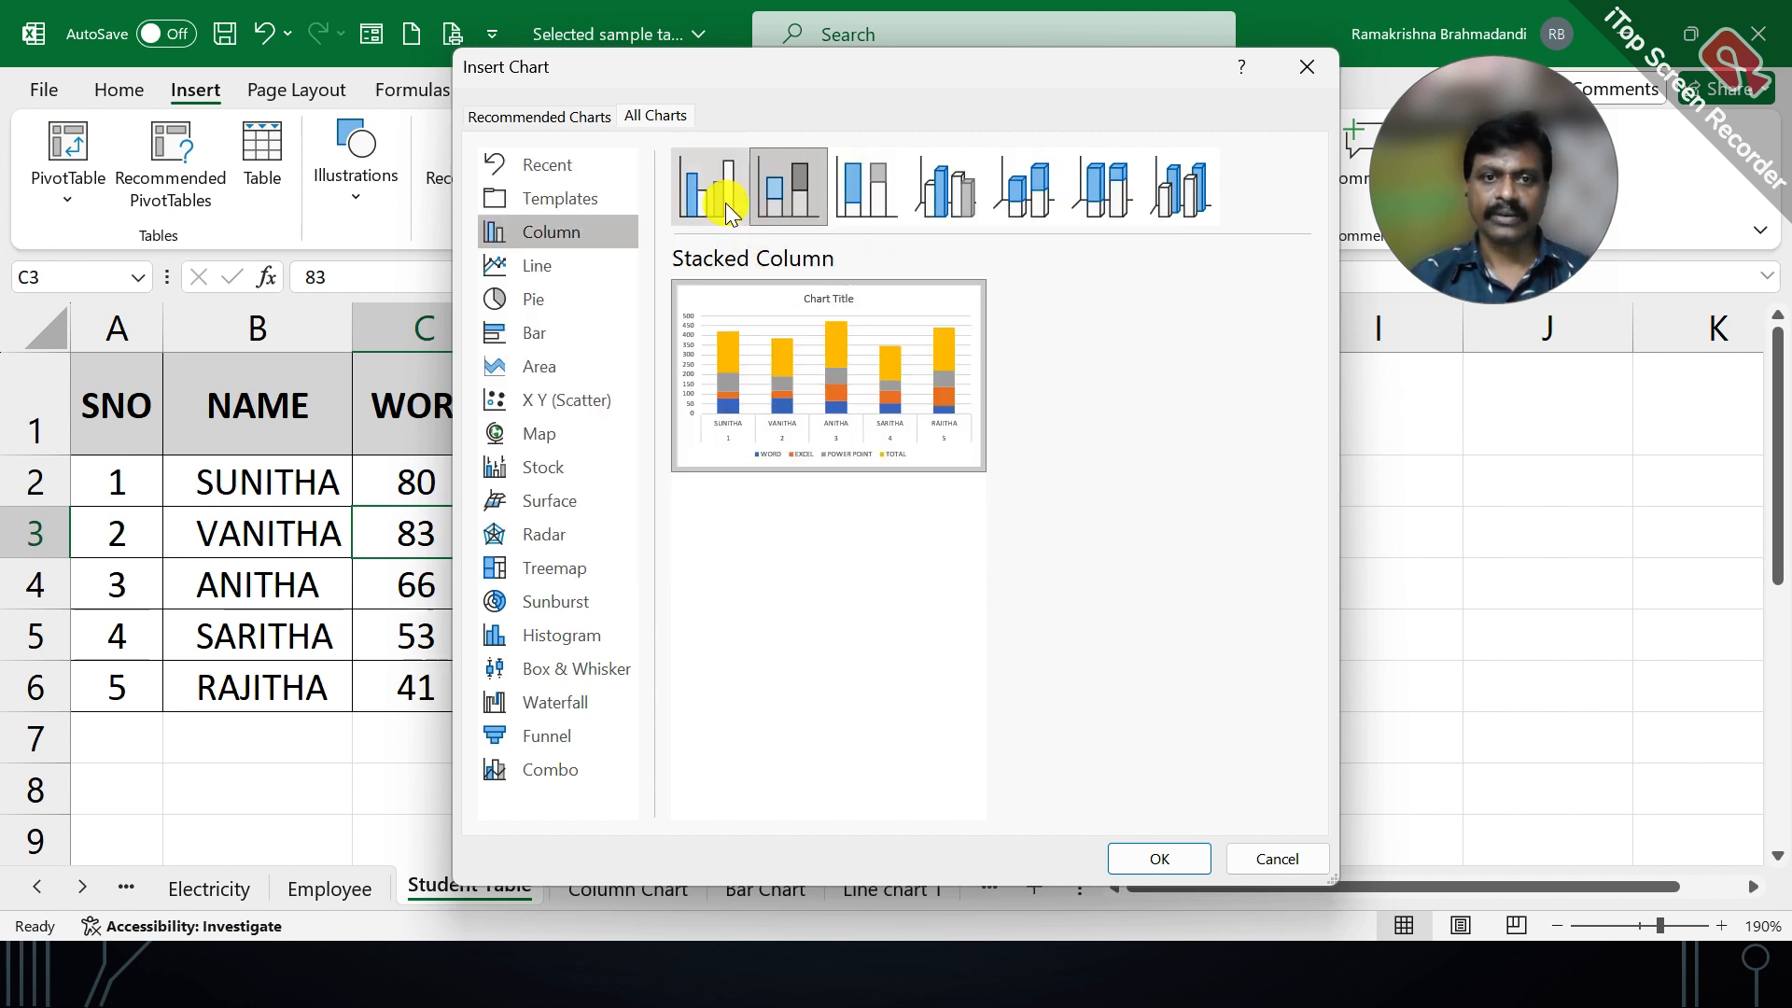
click(725, 204)
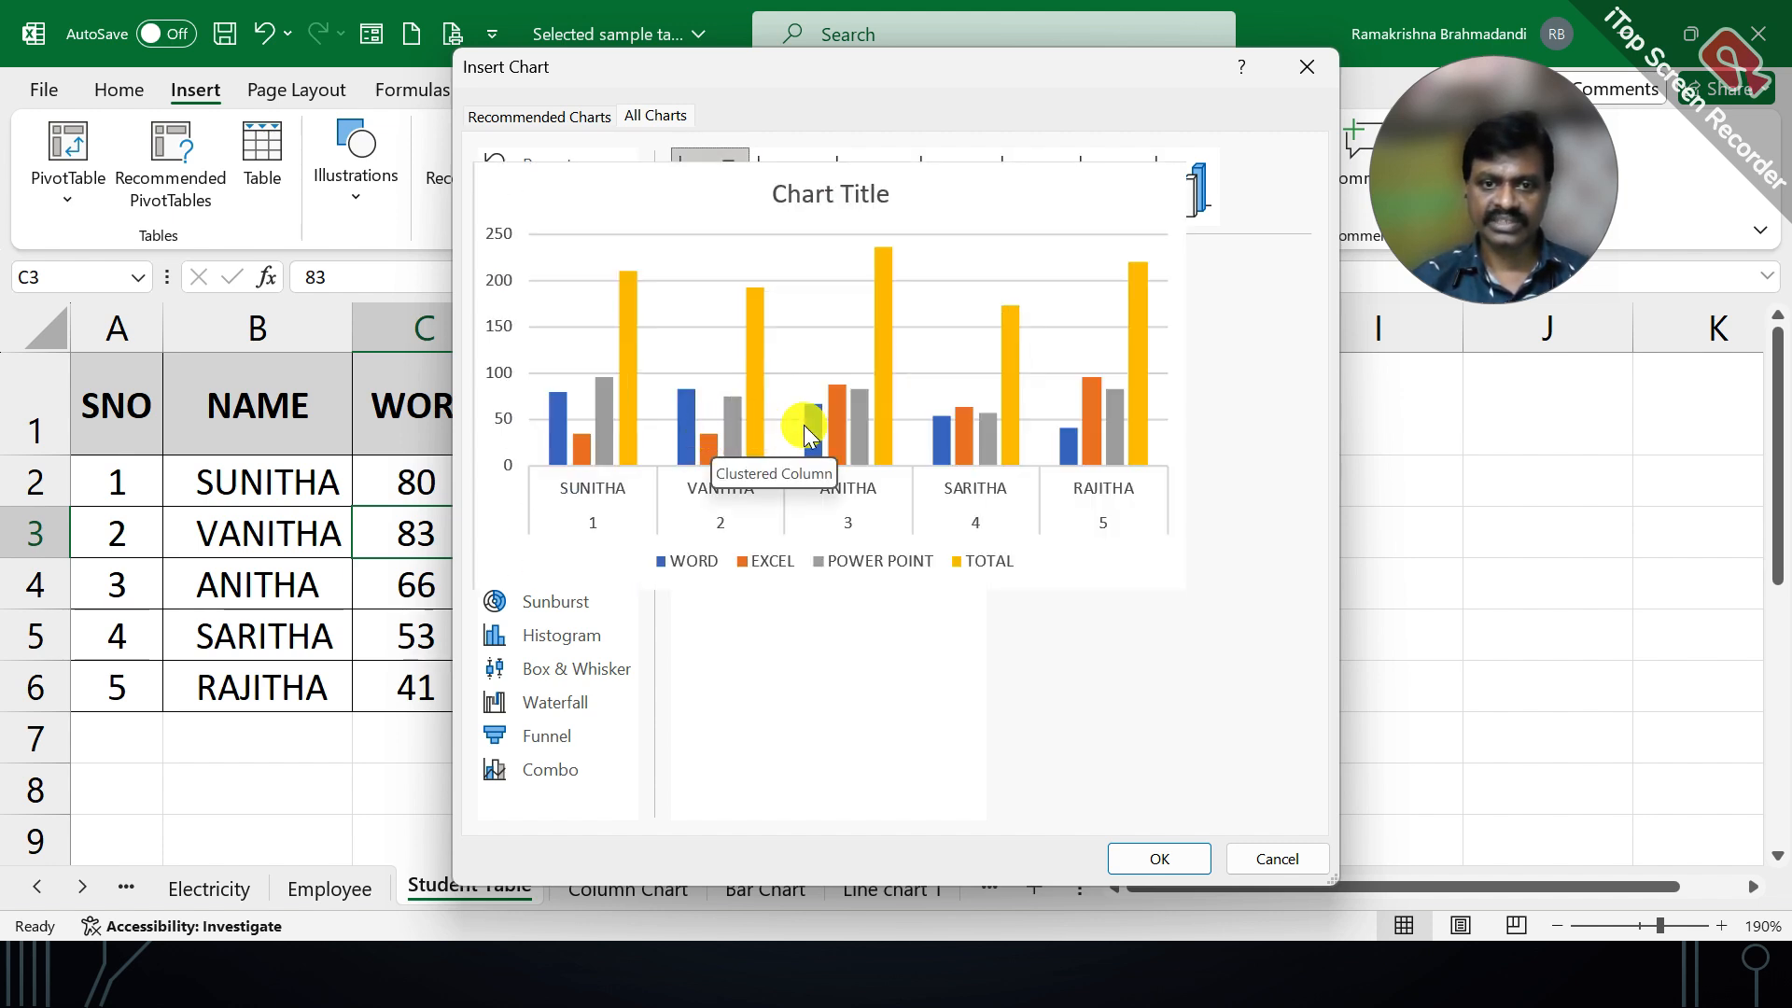
click(780, 198)
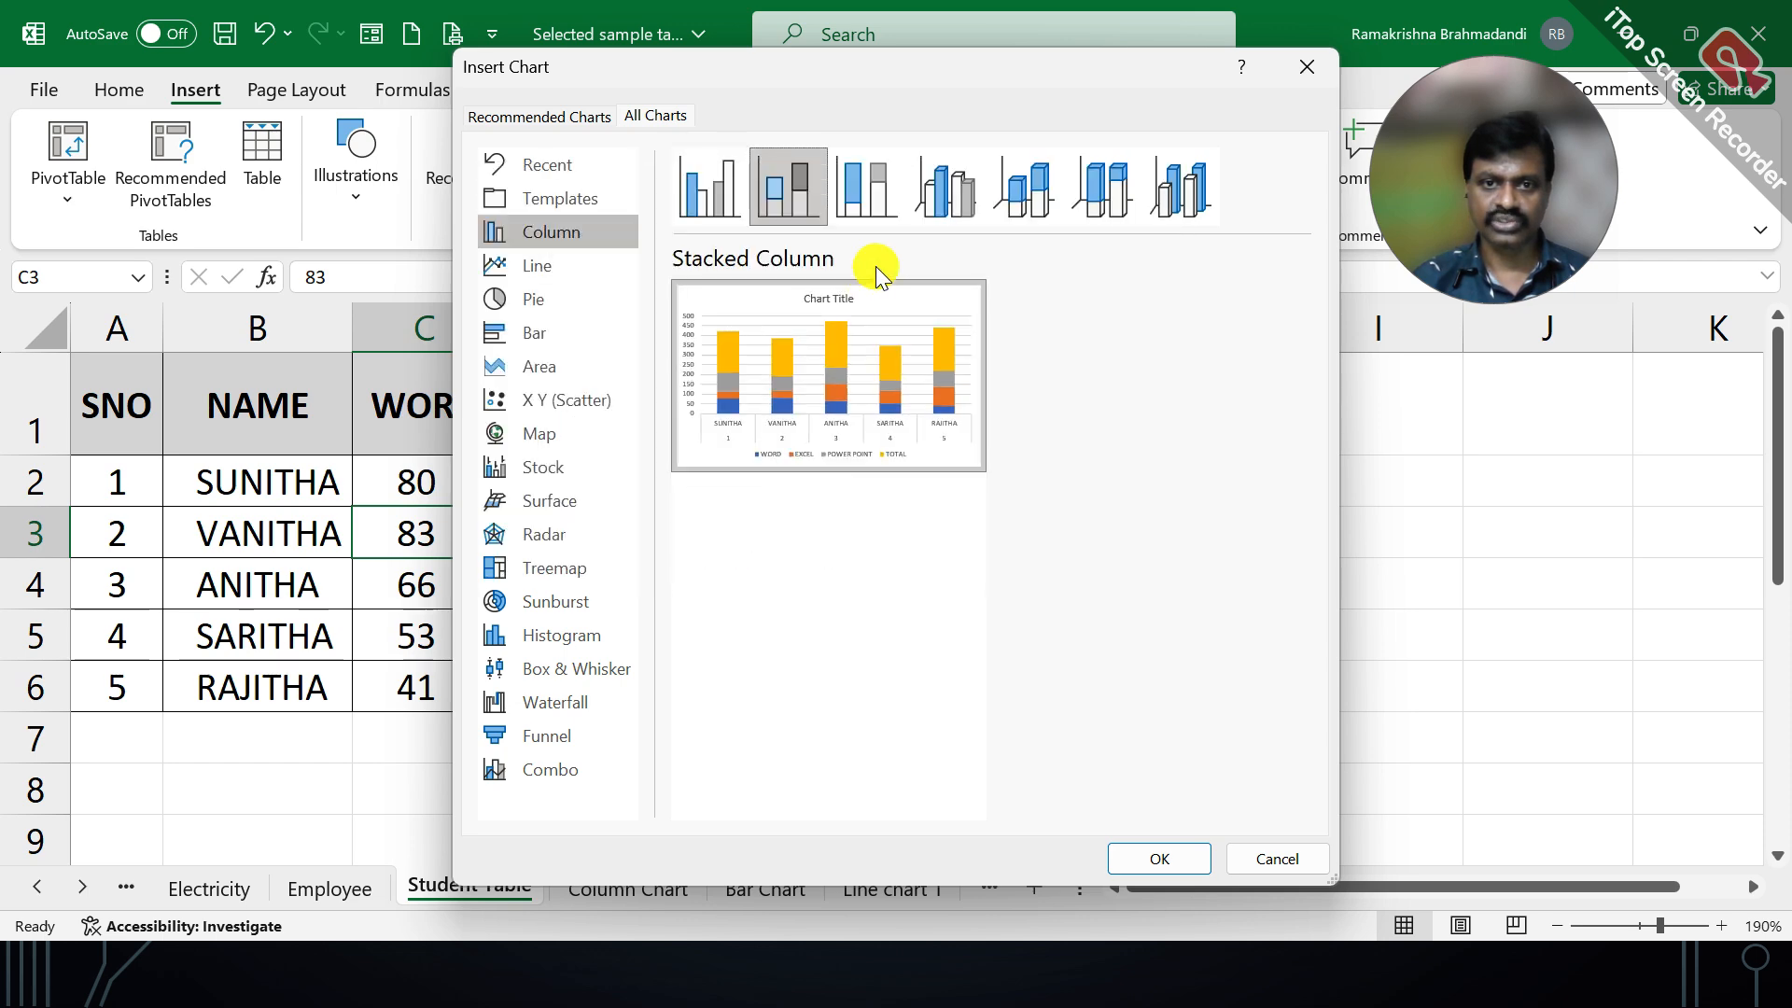
click(1098, 209)
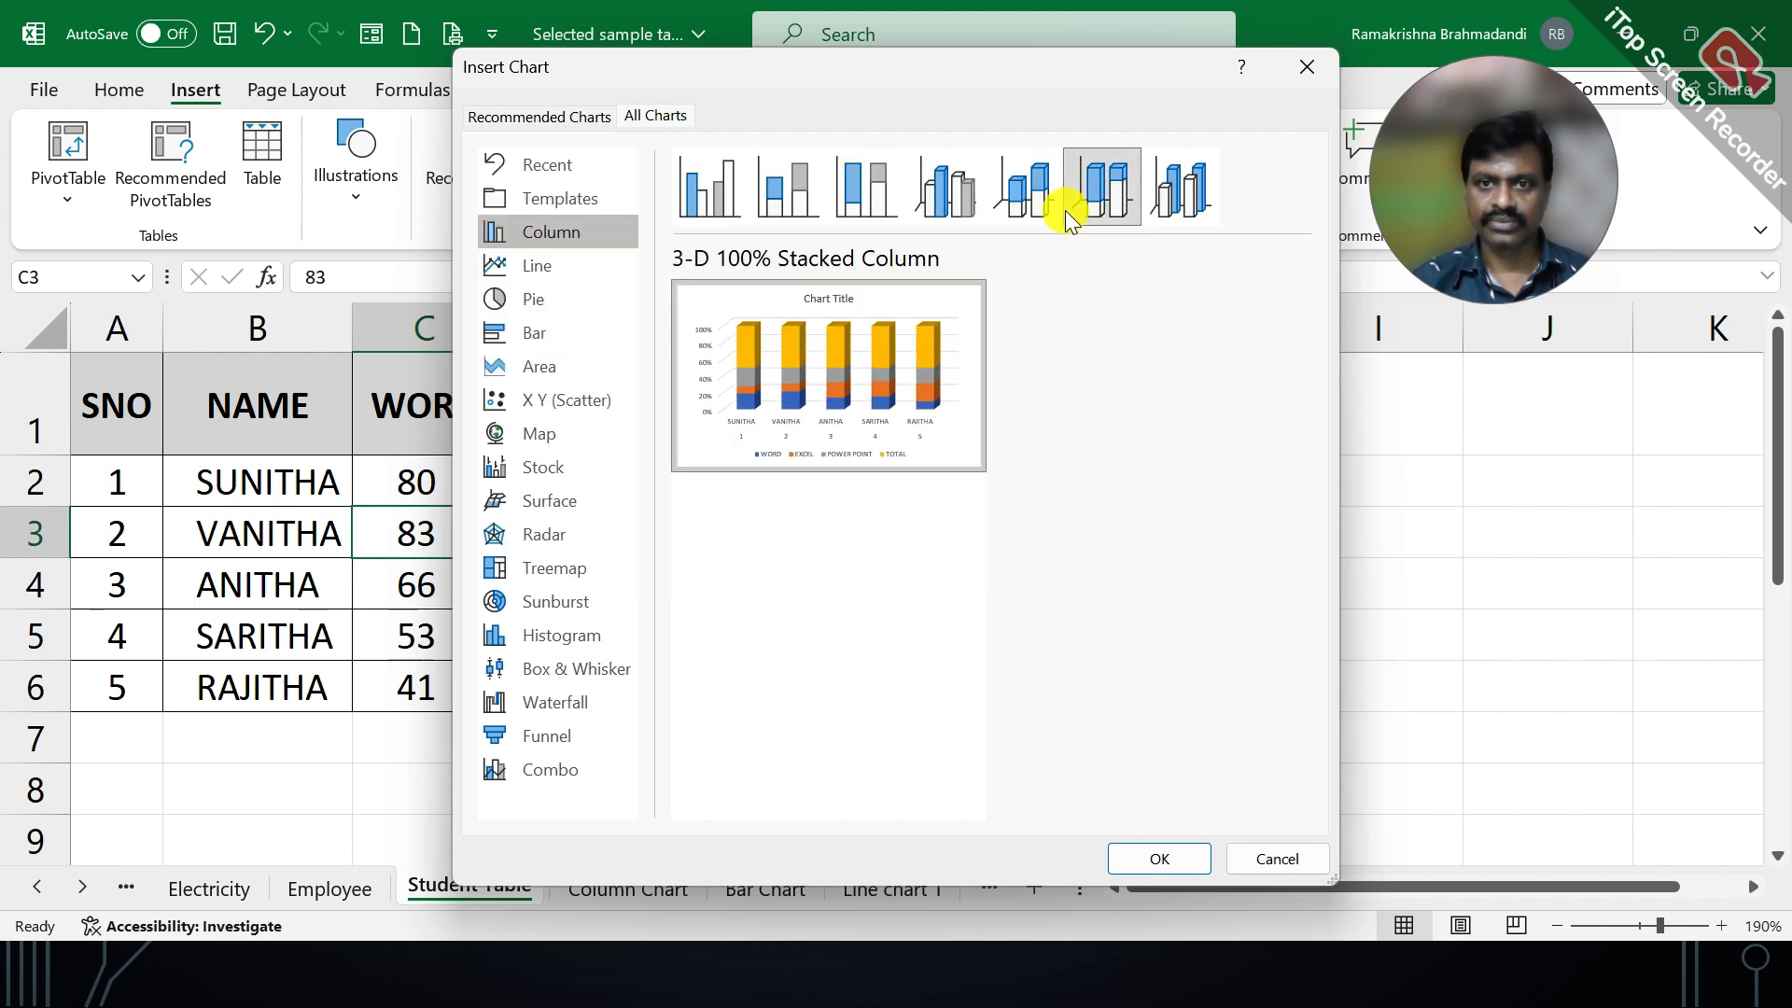
click(945, 192)
mouse_move(821, 384)
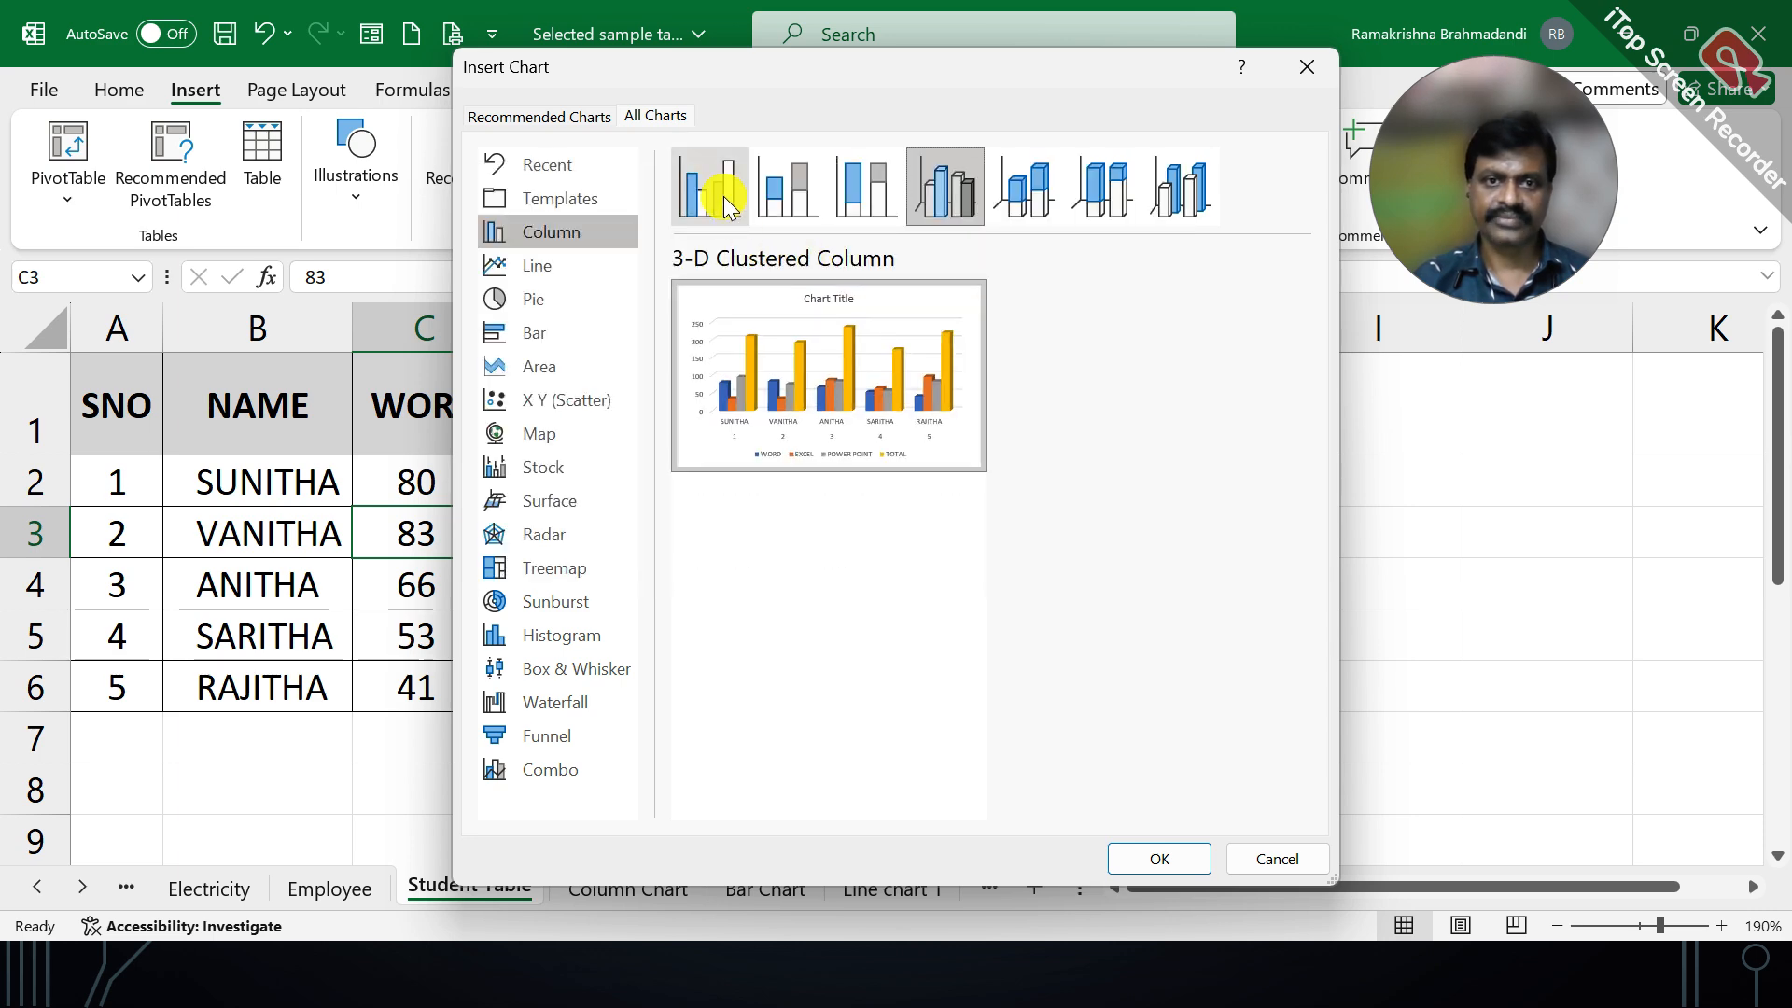
Insert a Clustered Column chart of the student table
click(724, 196)
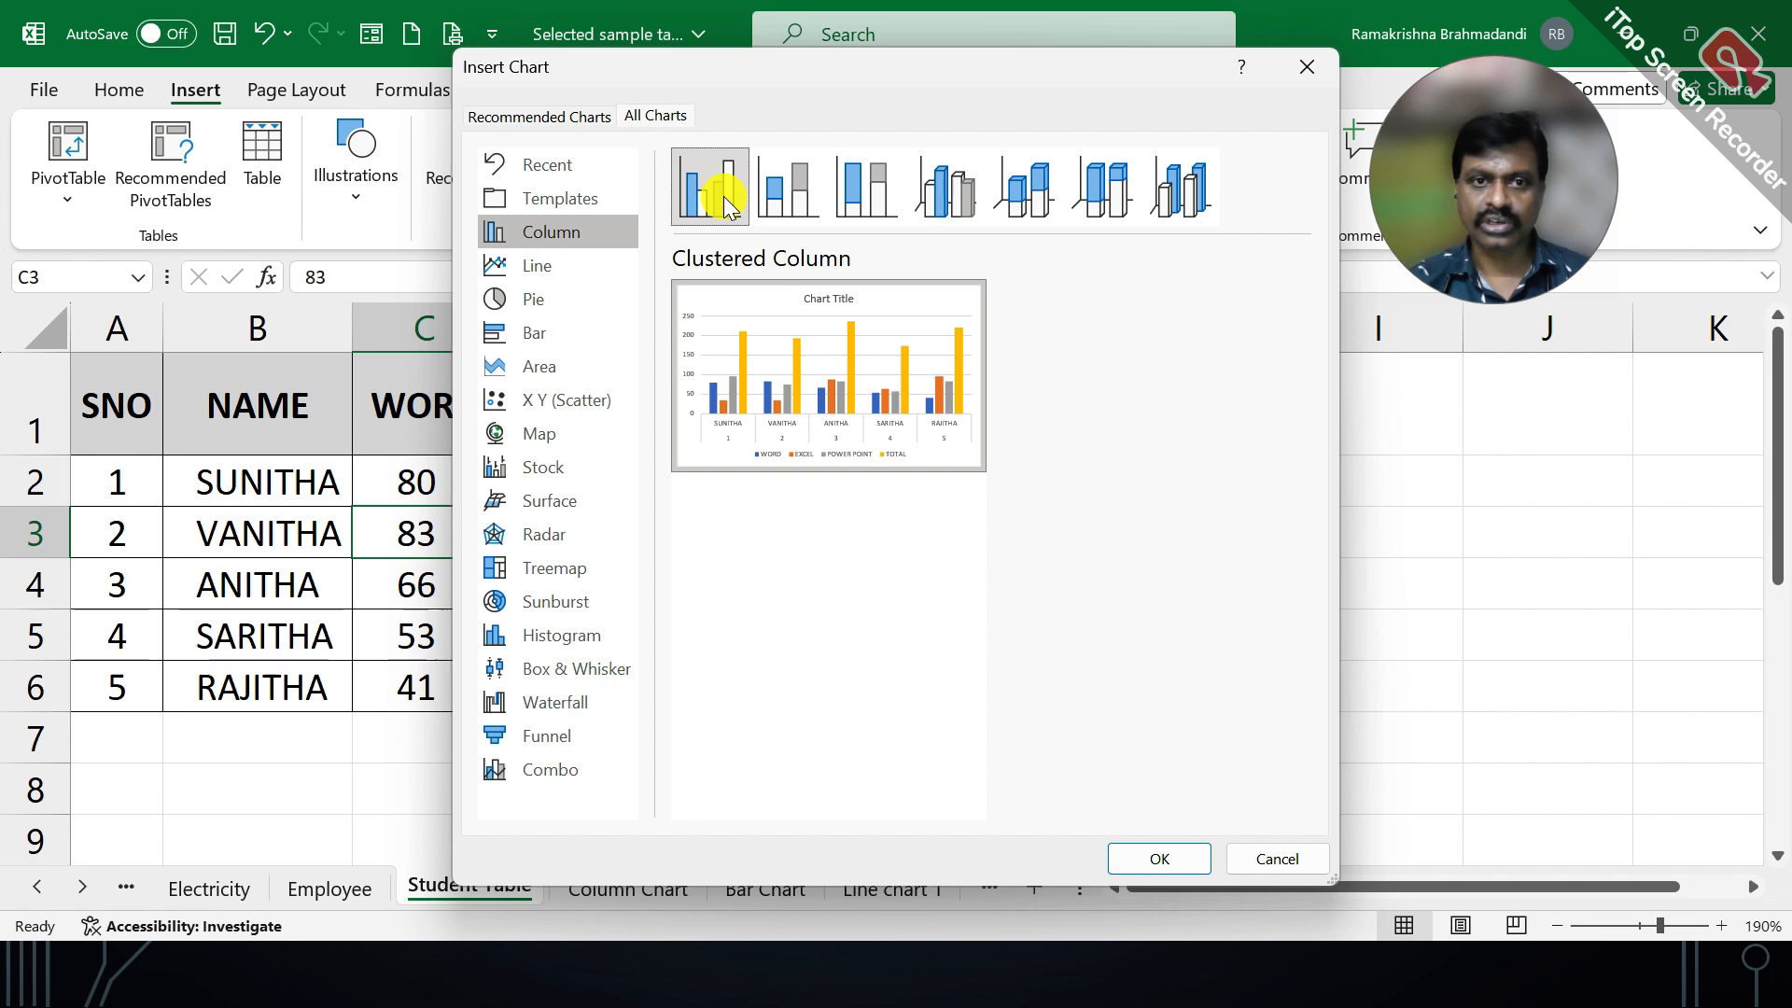
click(1155, 860)
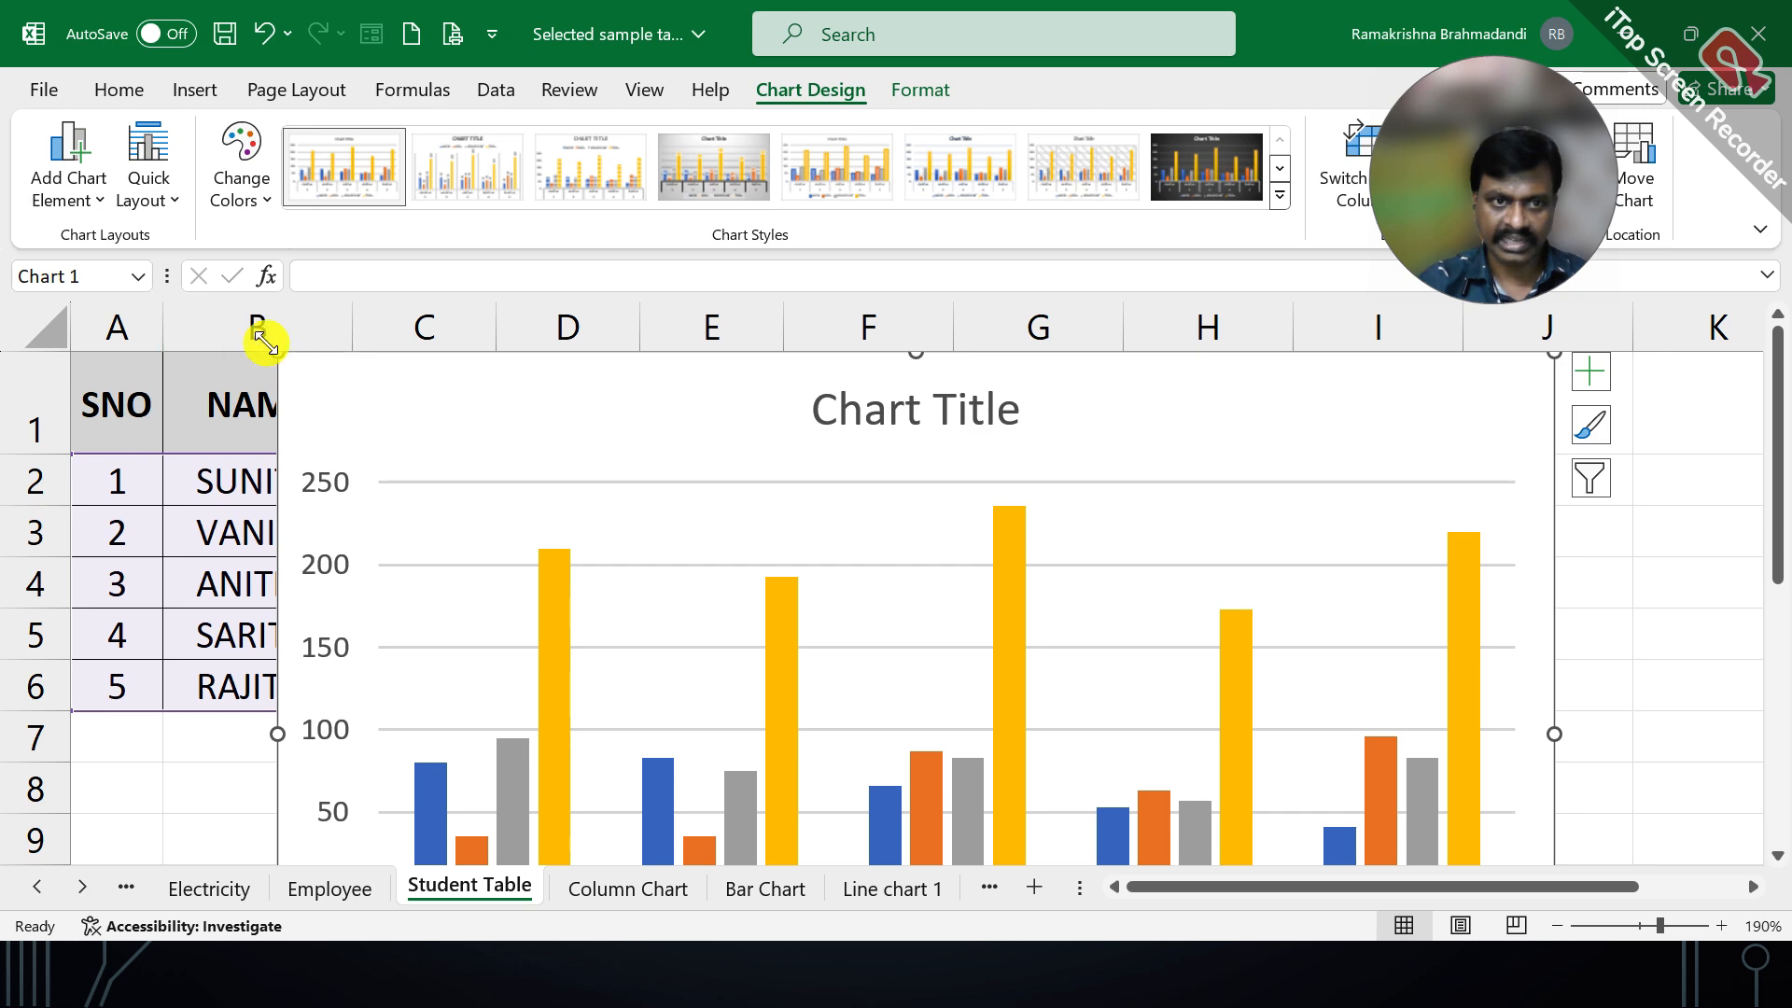
Shrink the clustered column chart and reposition it beside the student table
drag(272, 347, 681, 600)
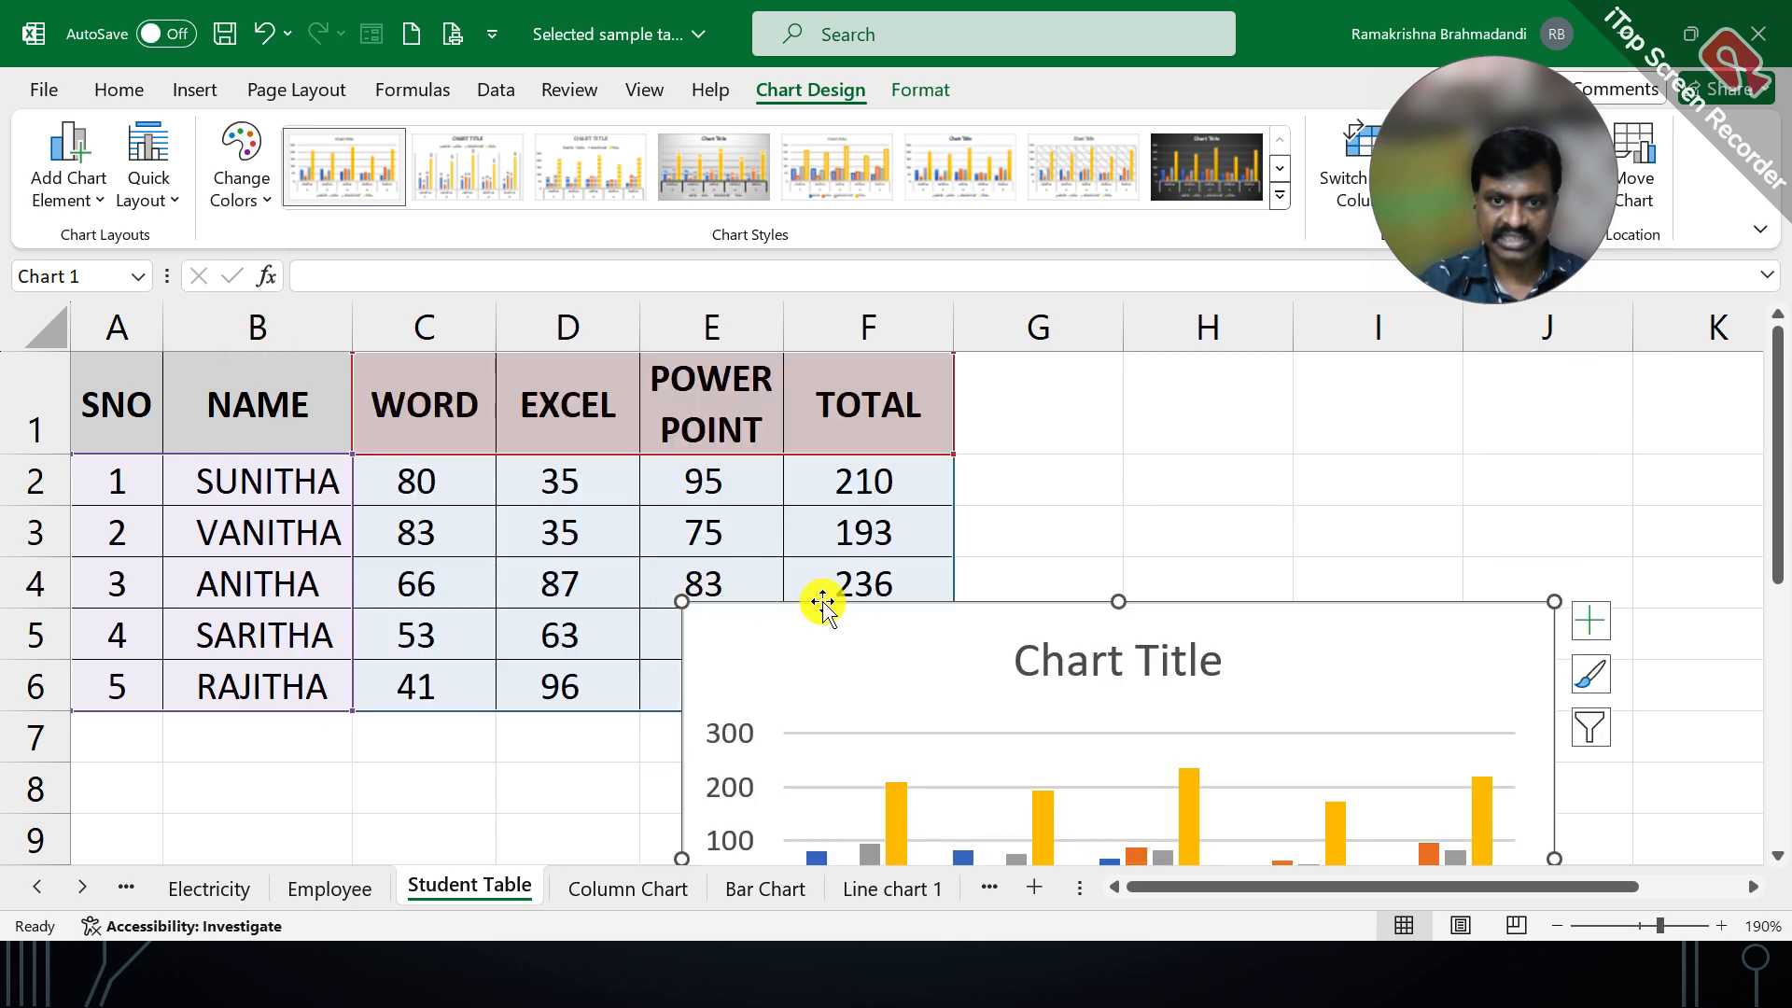
drag(849, 592, 790, 355)
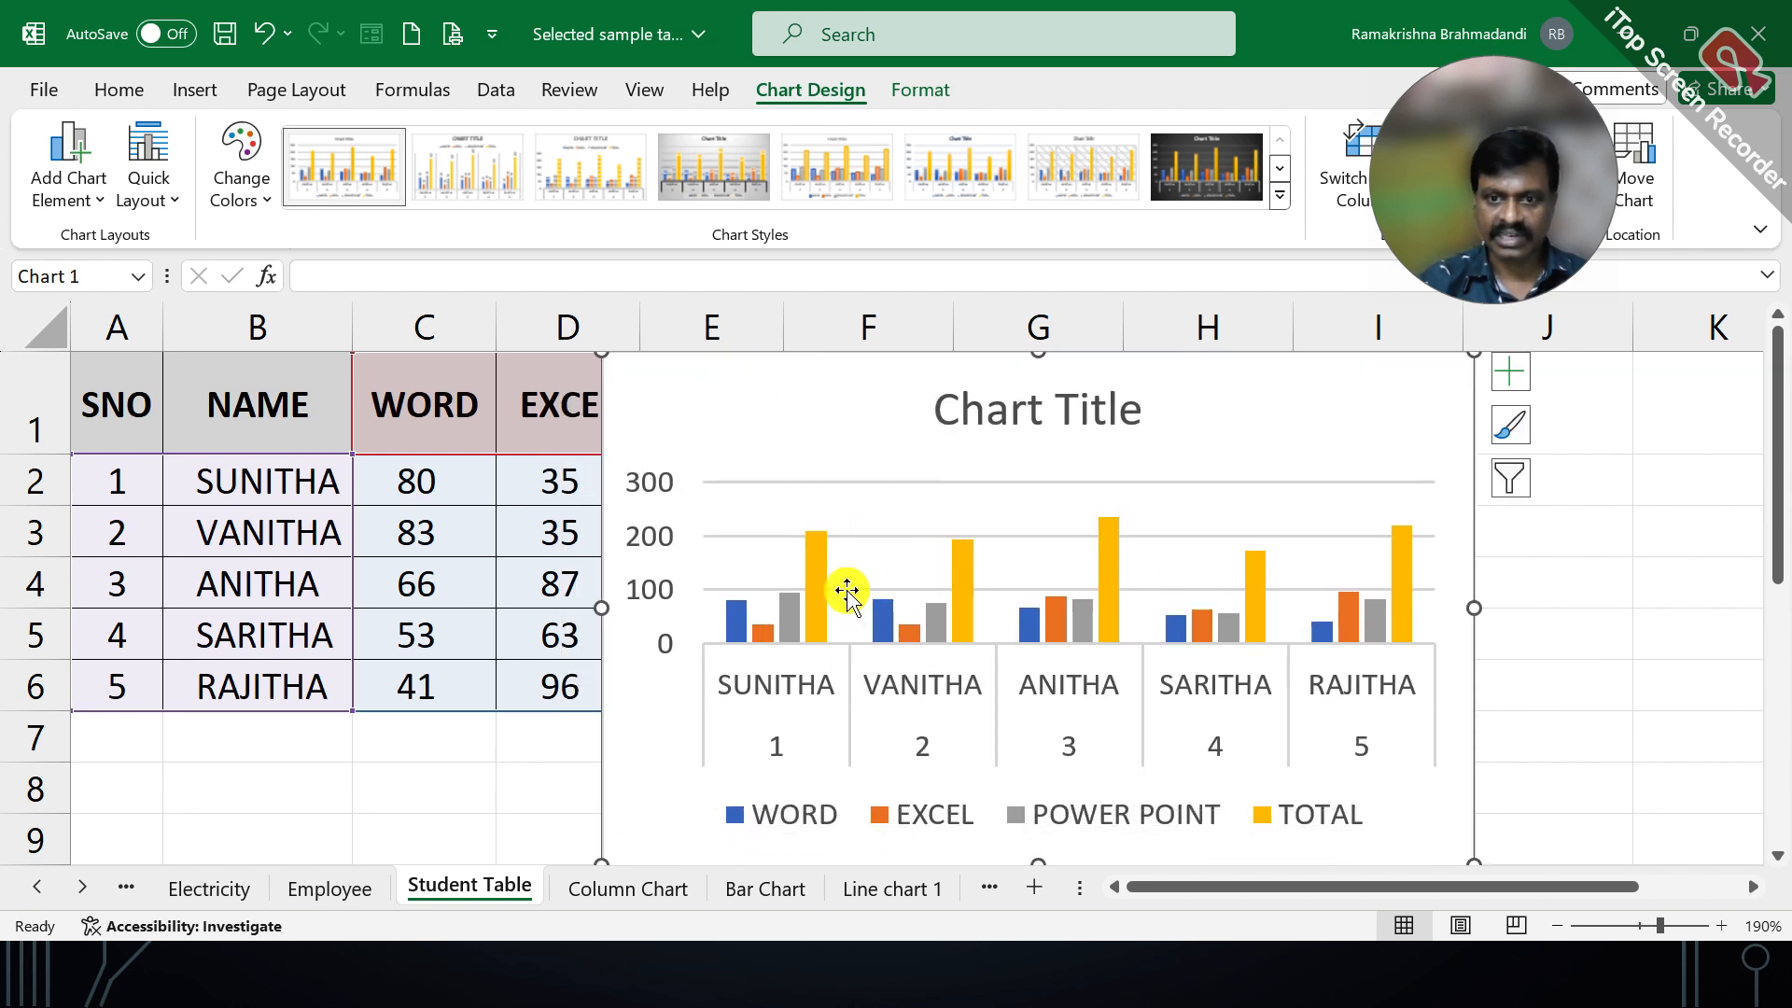
drag(1450, 849, 1401, 609)
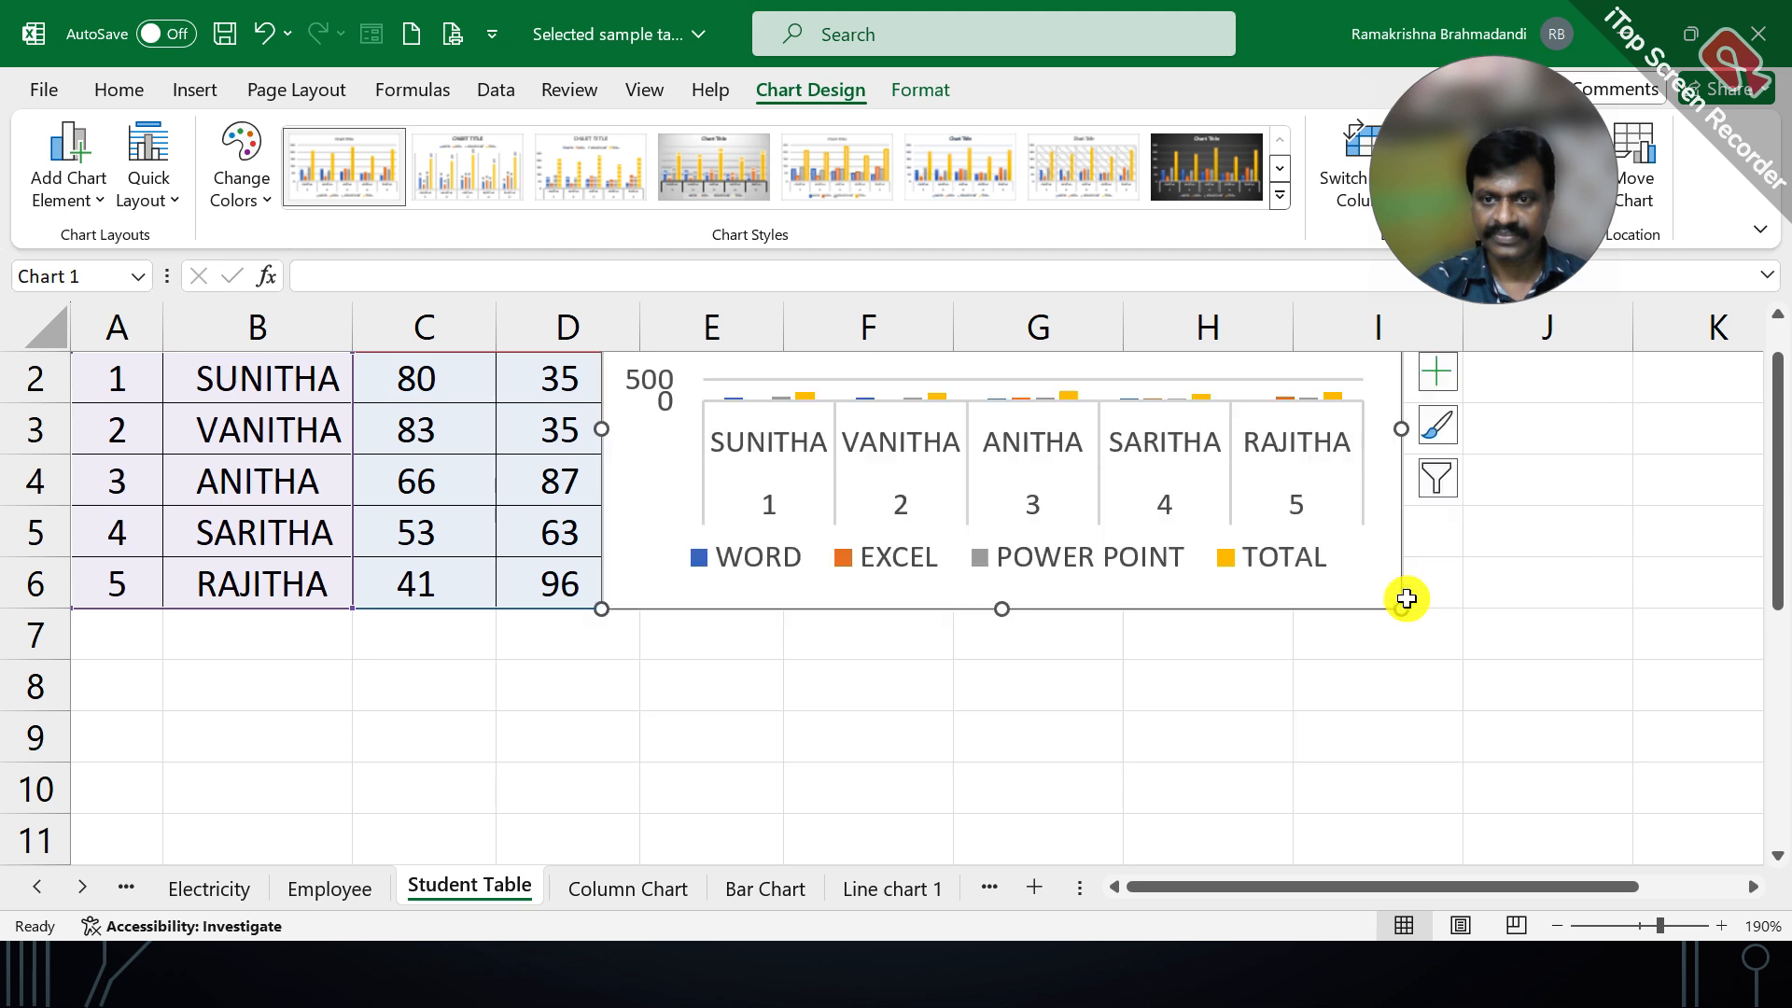
key(ctrl+z)
key(ctrl+z)
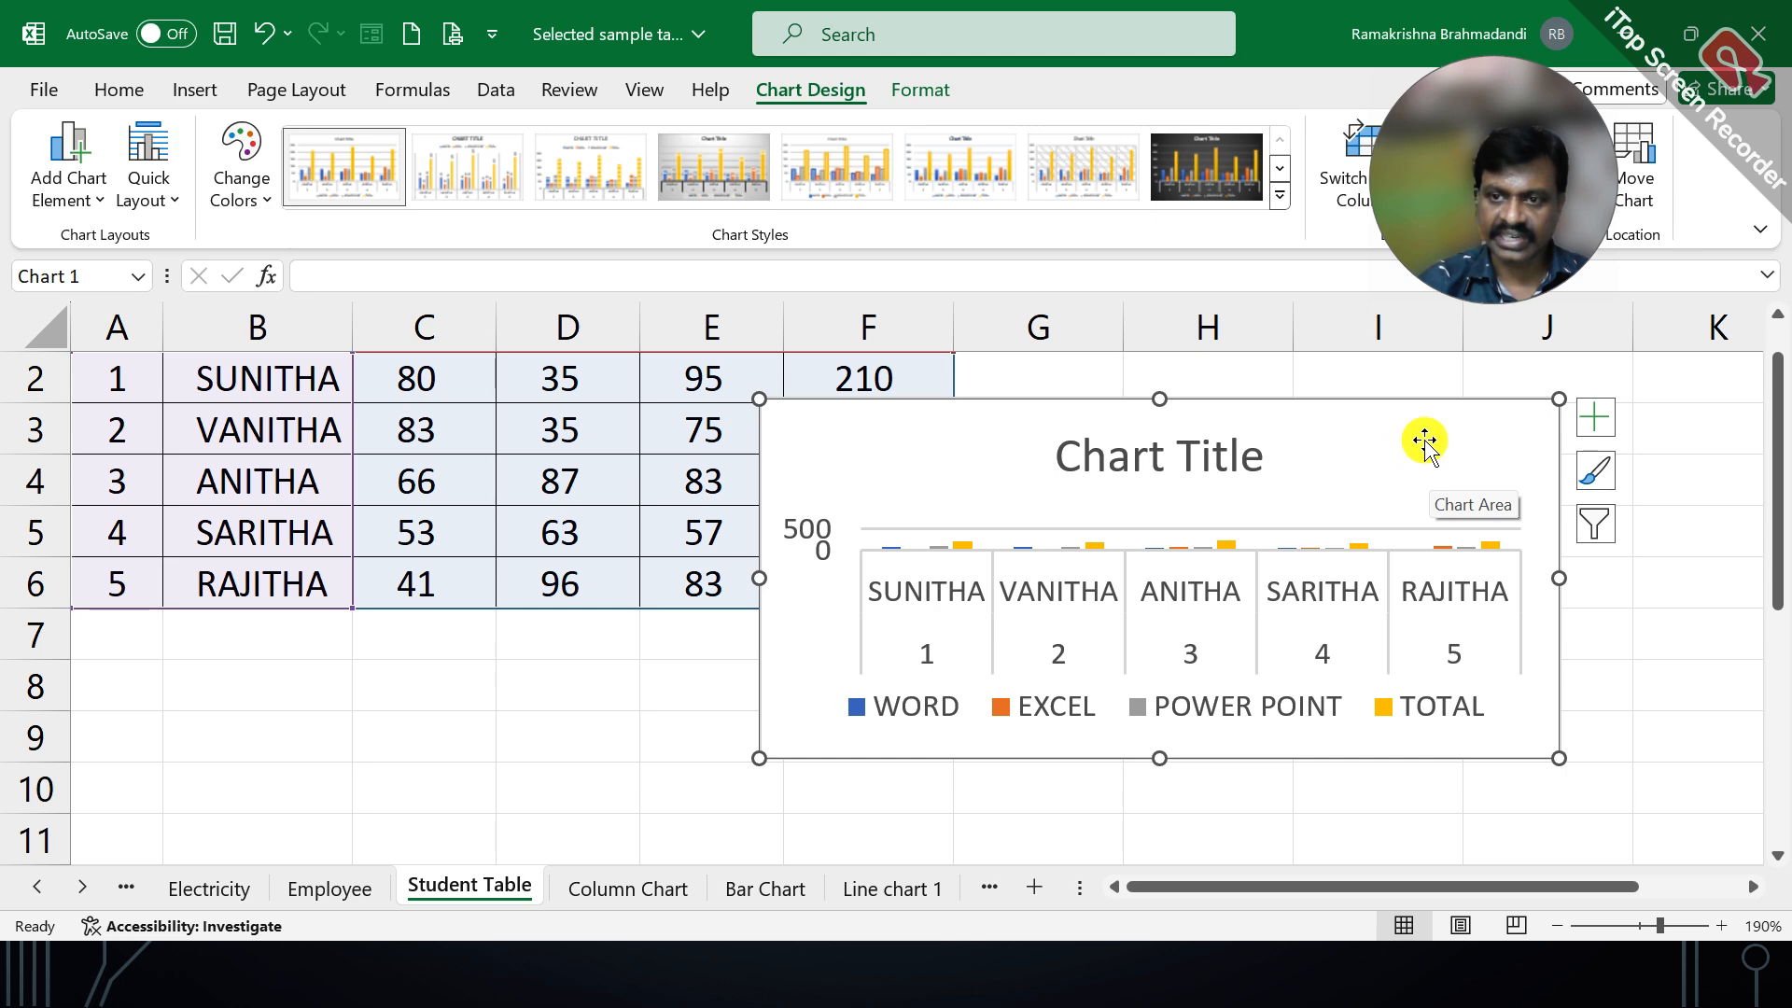
Move the student chart to a new sheet named Stu Chart
right_click(1421, 439)
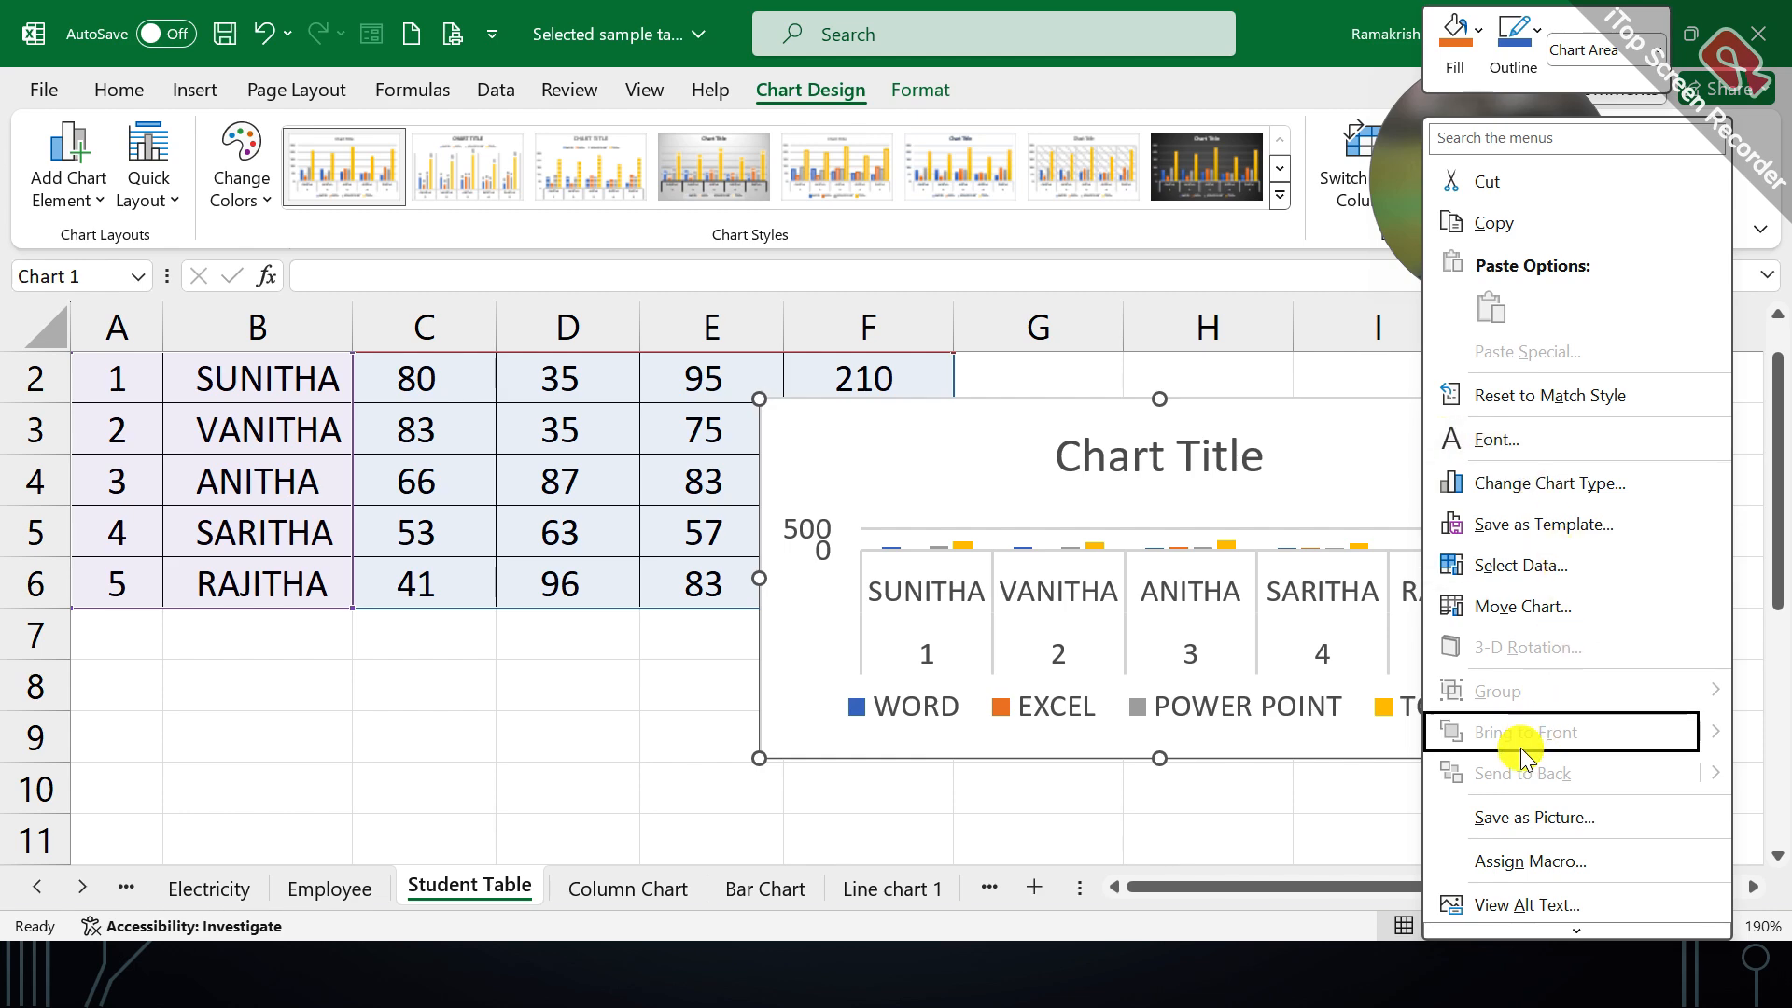
click(1525, 609)
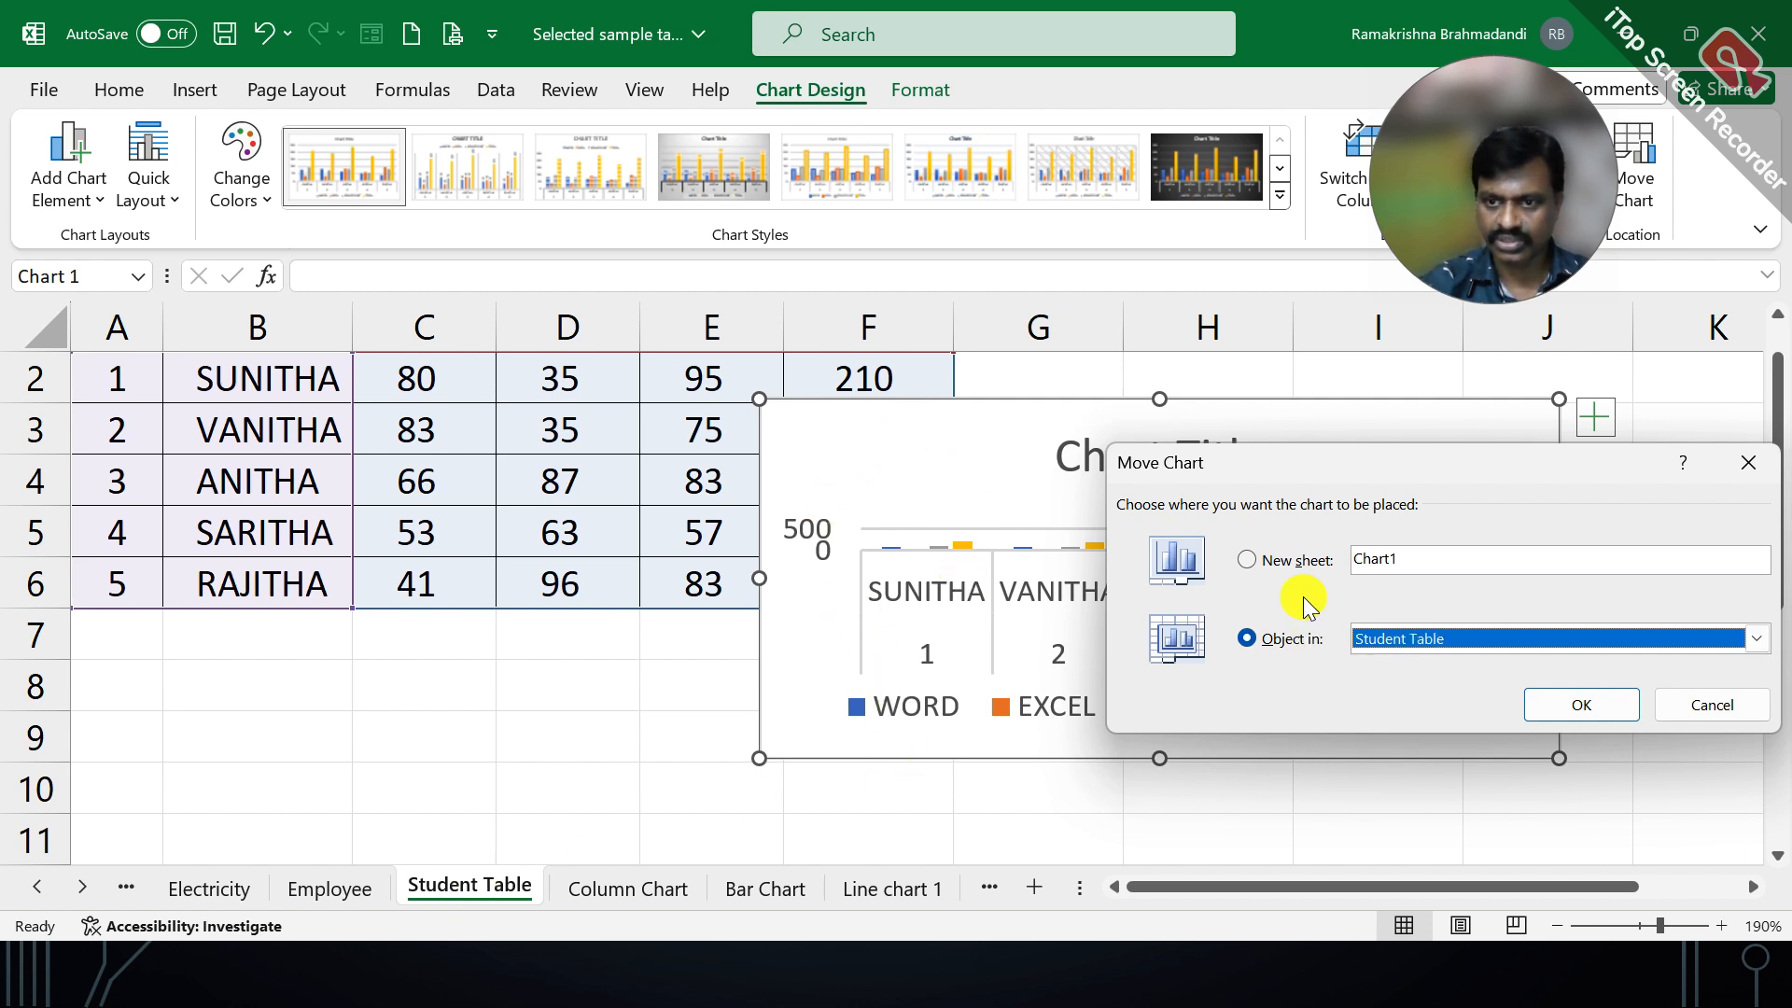
click(1288, 562)
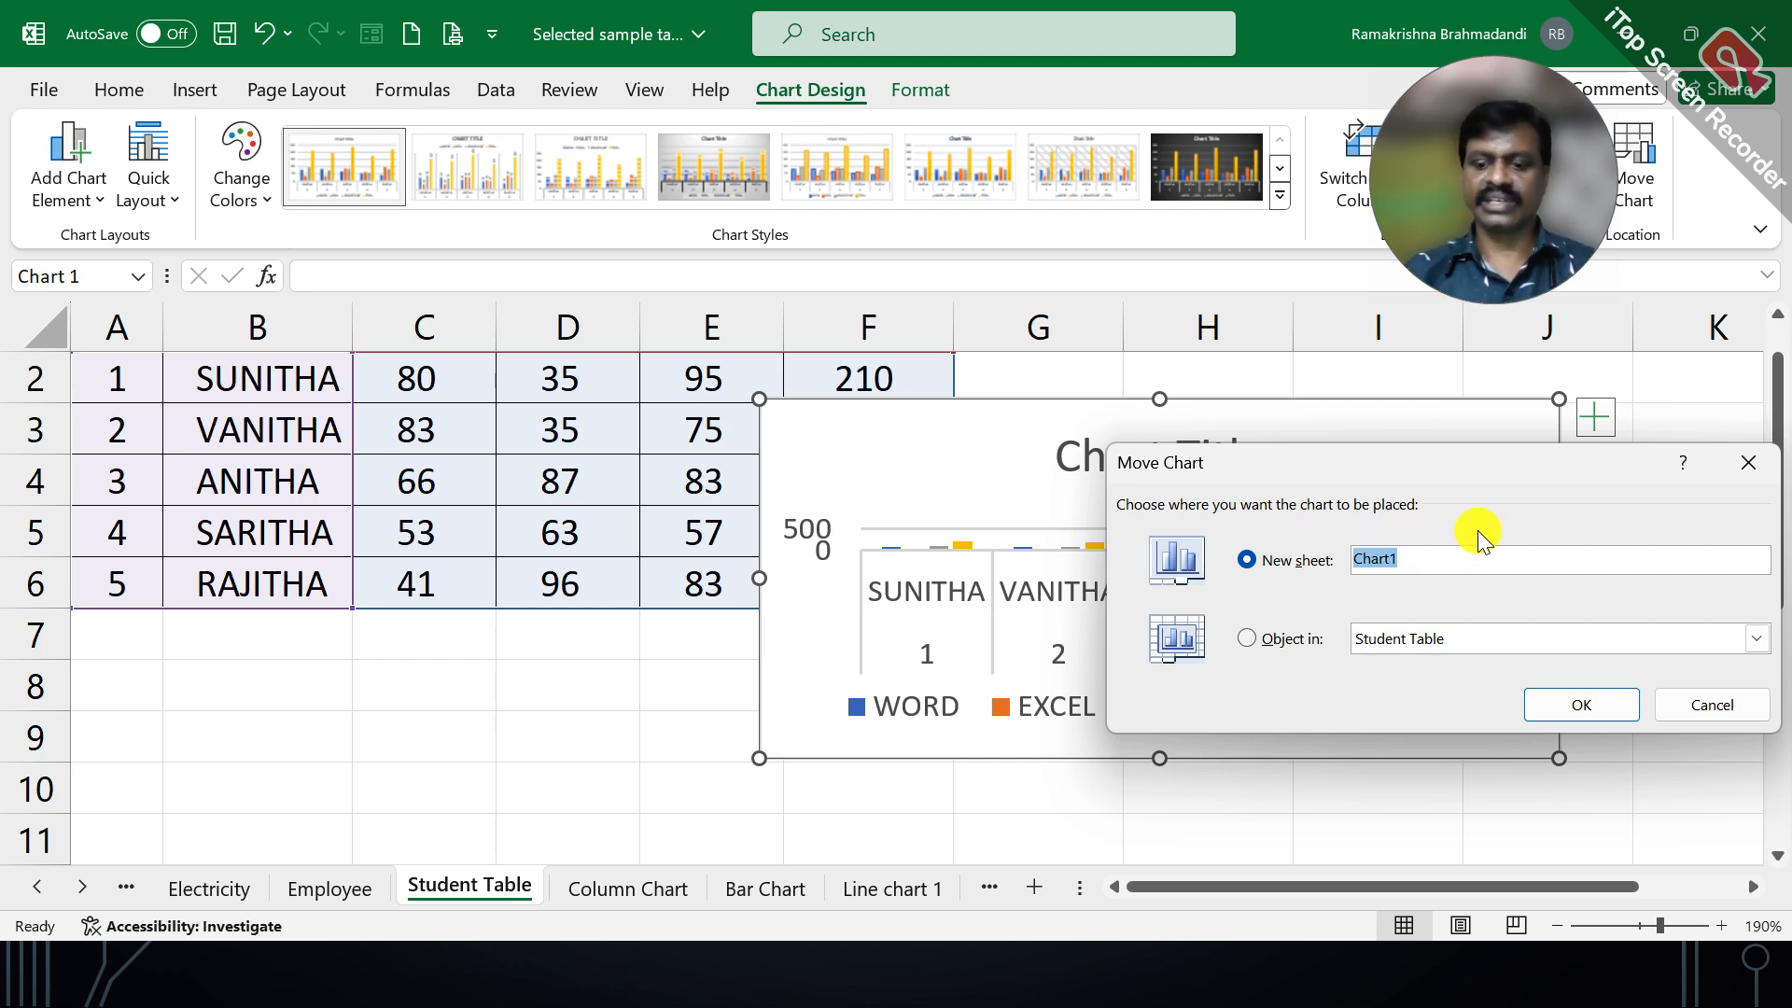
text(Stu)
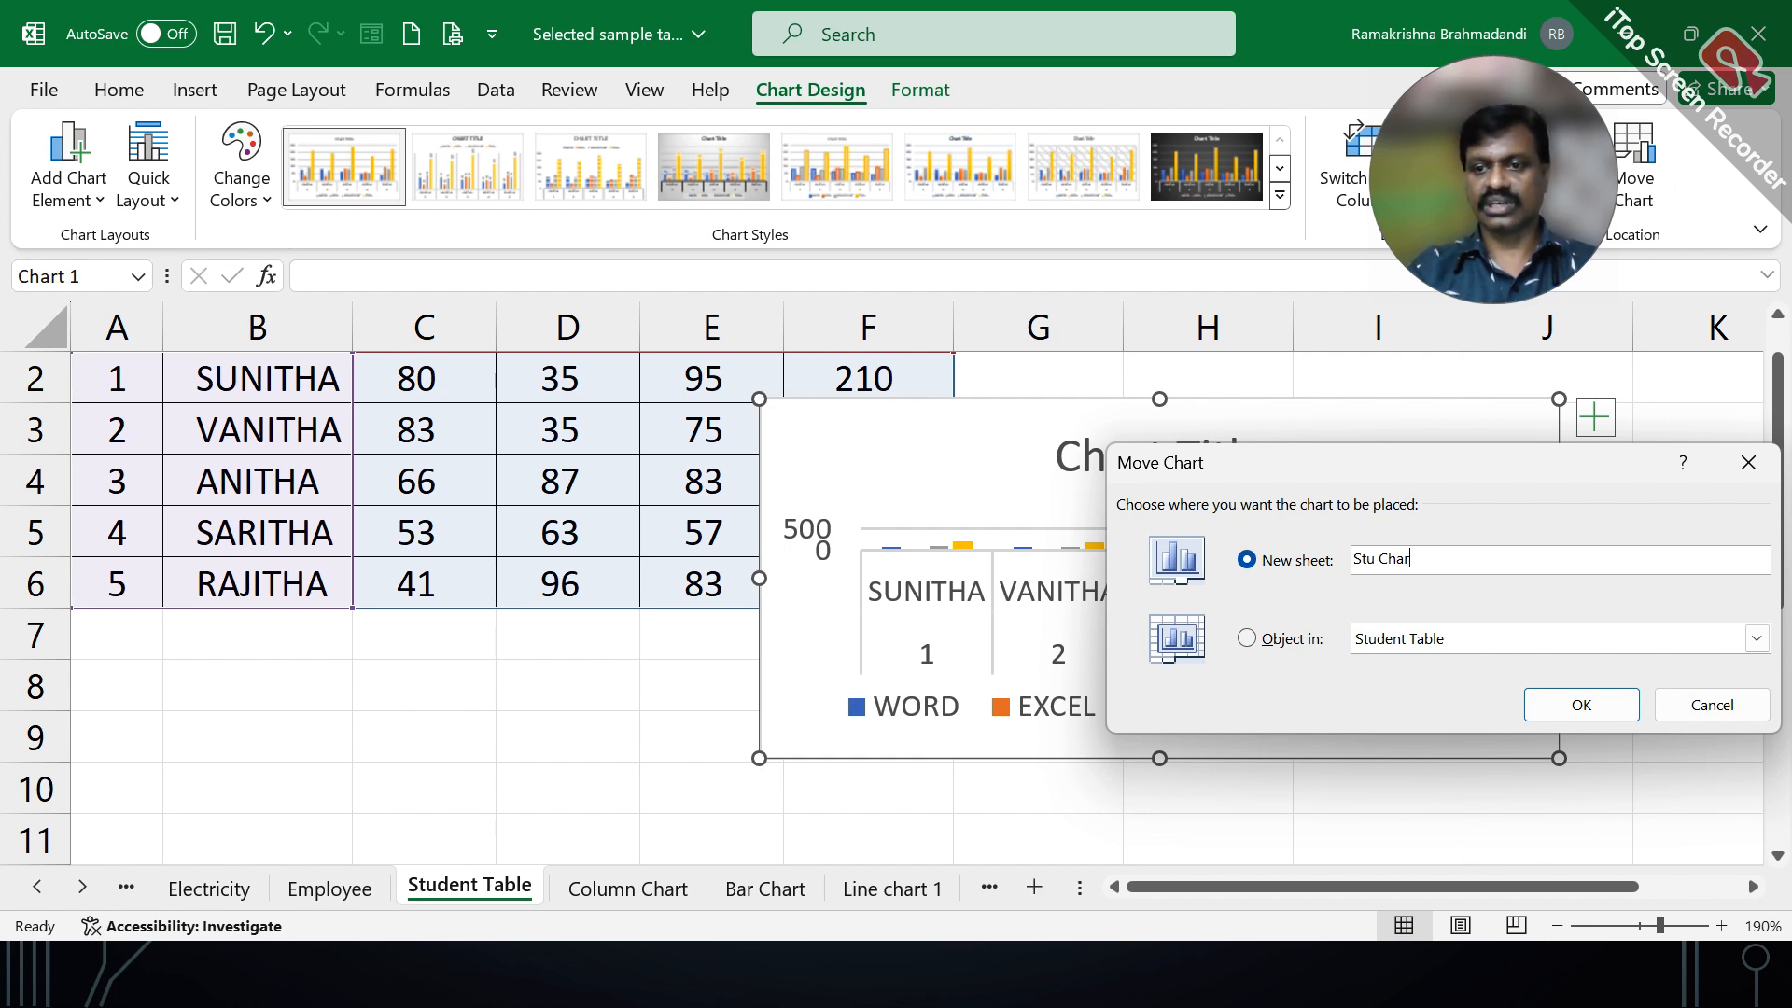
key(Return)
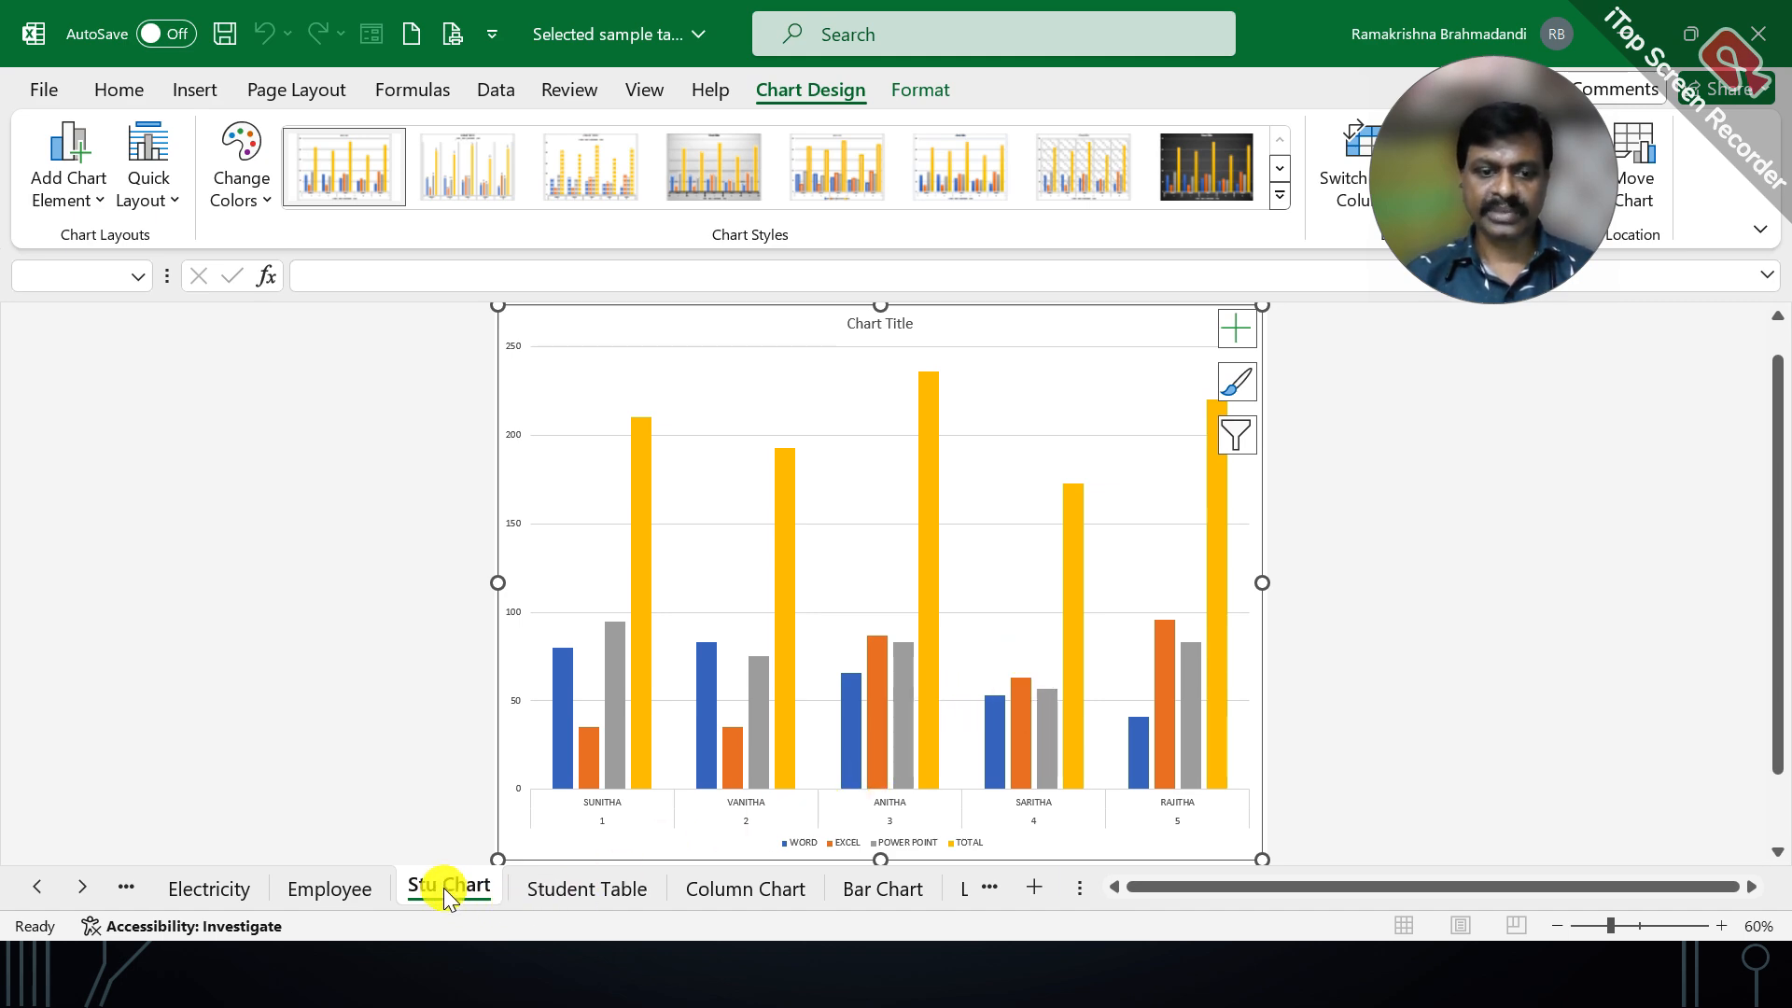
Compare the chart on the Stu Chart sheet with the source data on the Student Table sheet
click(580, 898)
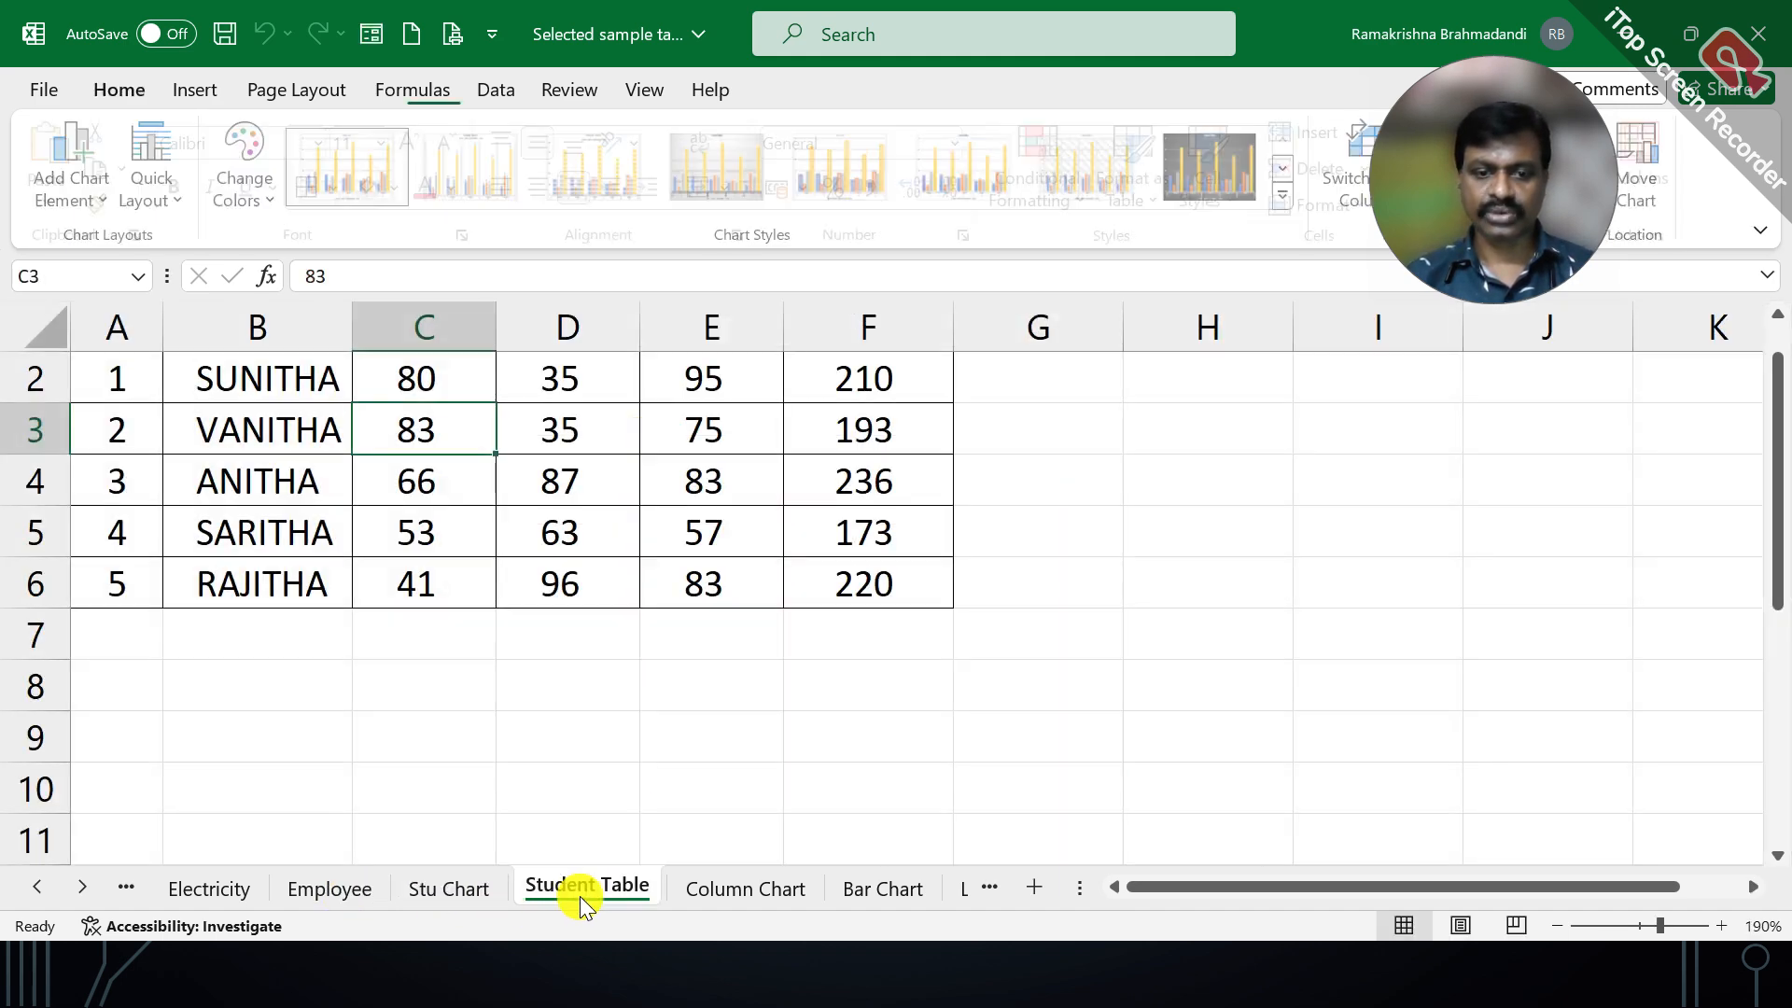
click(473, 892)
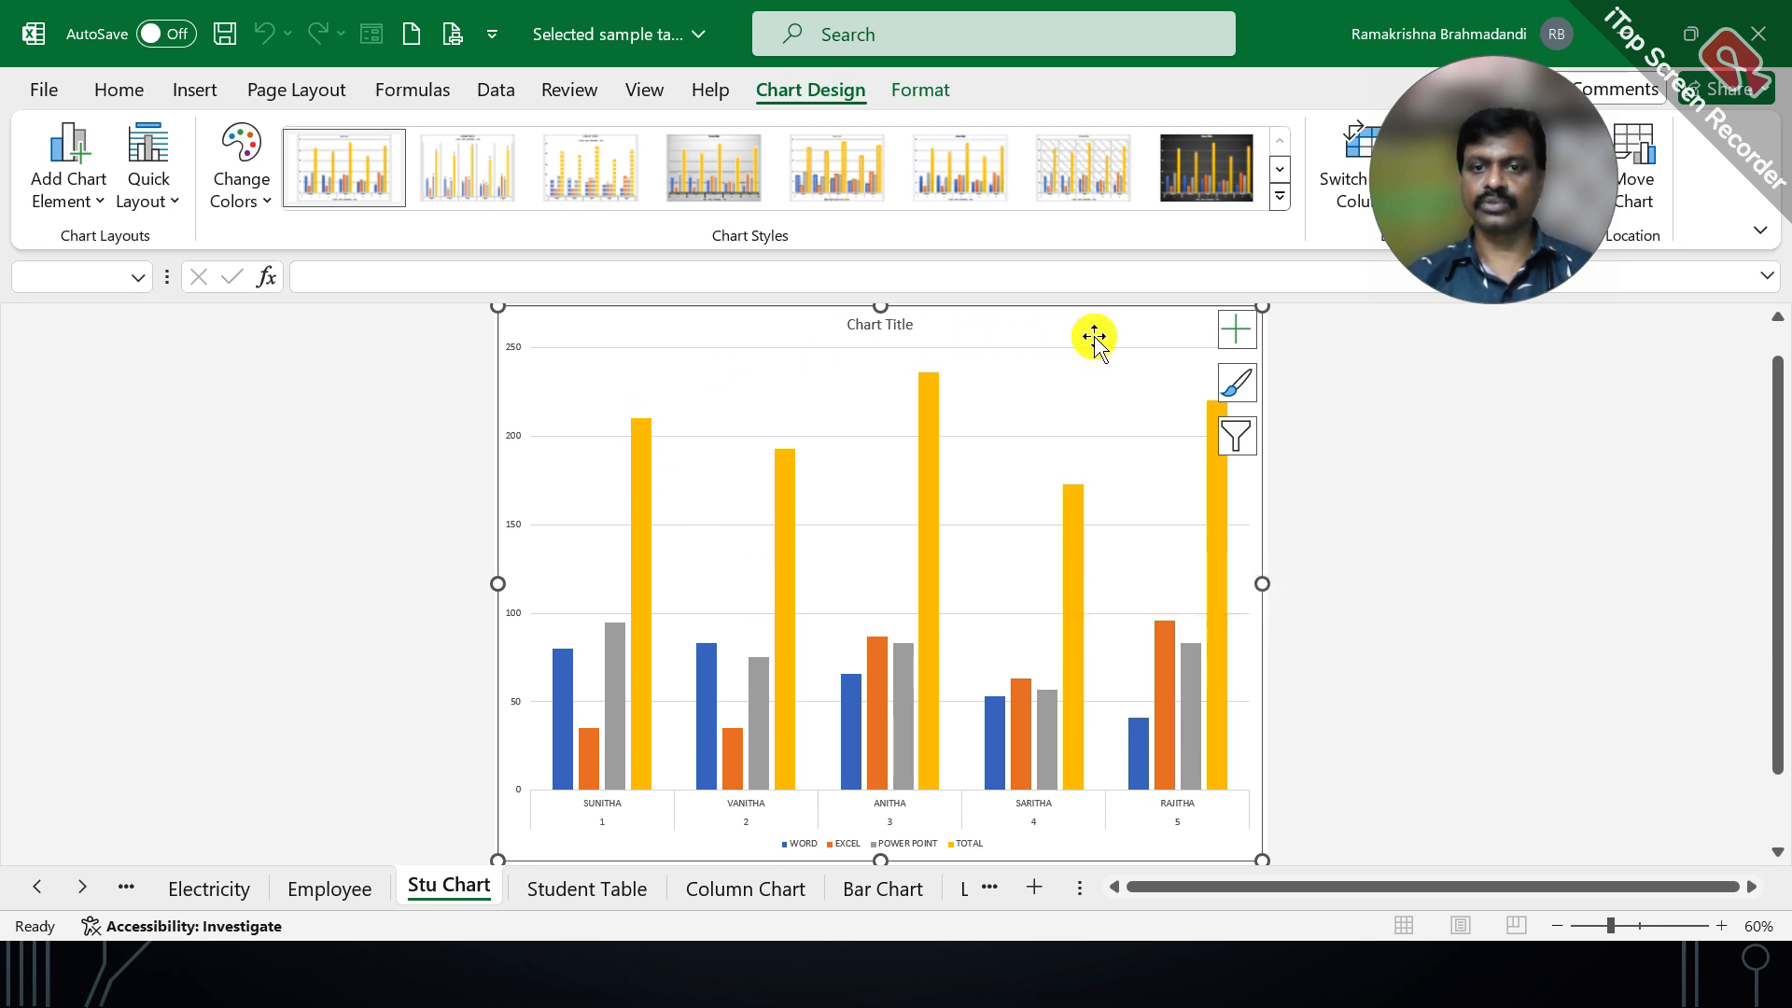
mouse_move(888, 718)
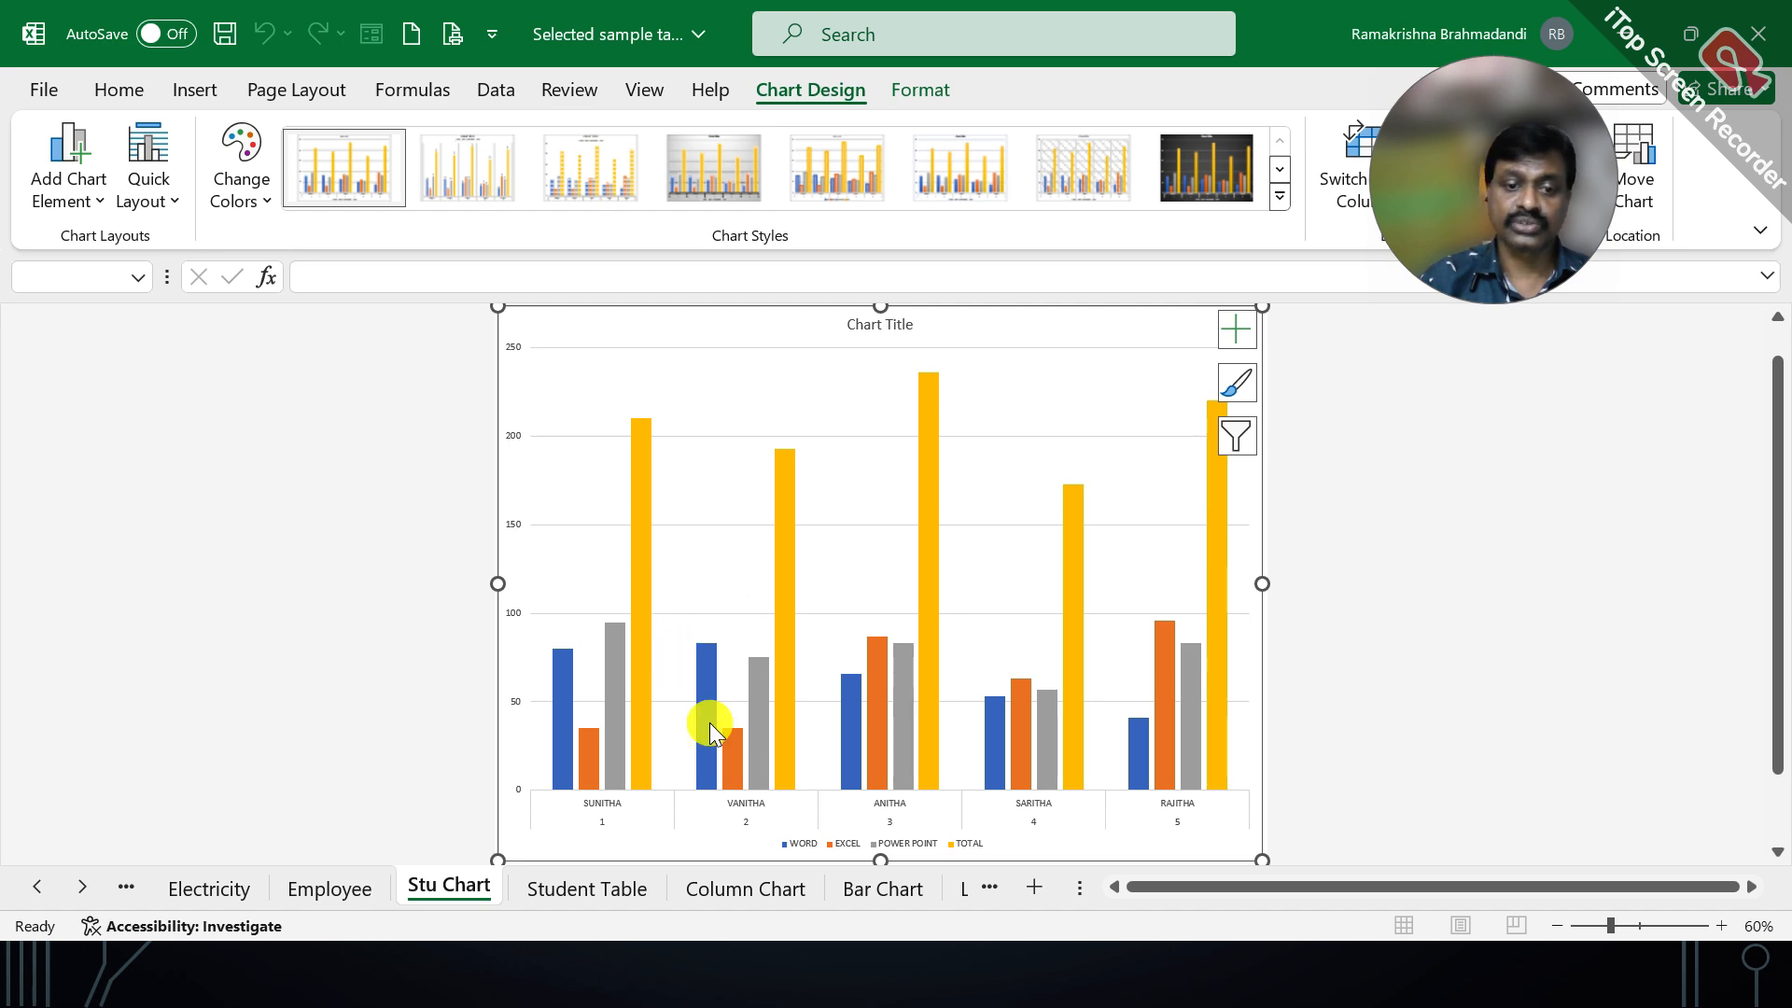
click(616, 887)
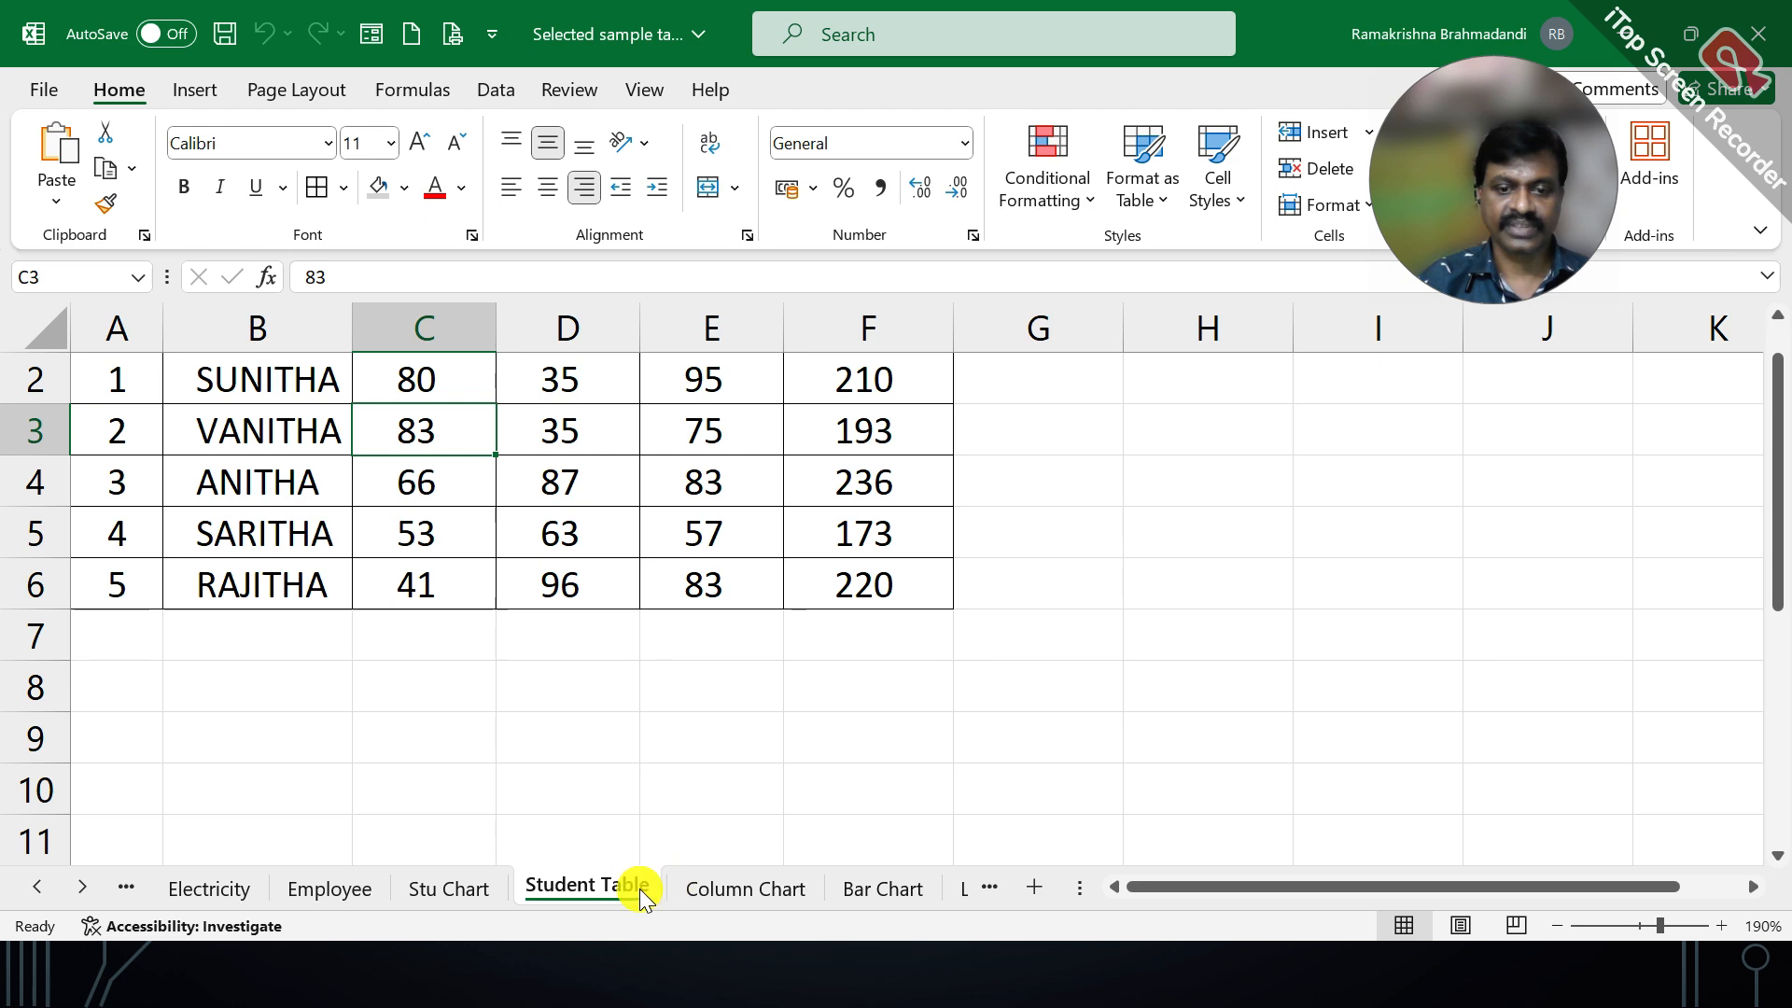
click(448, 889)
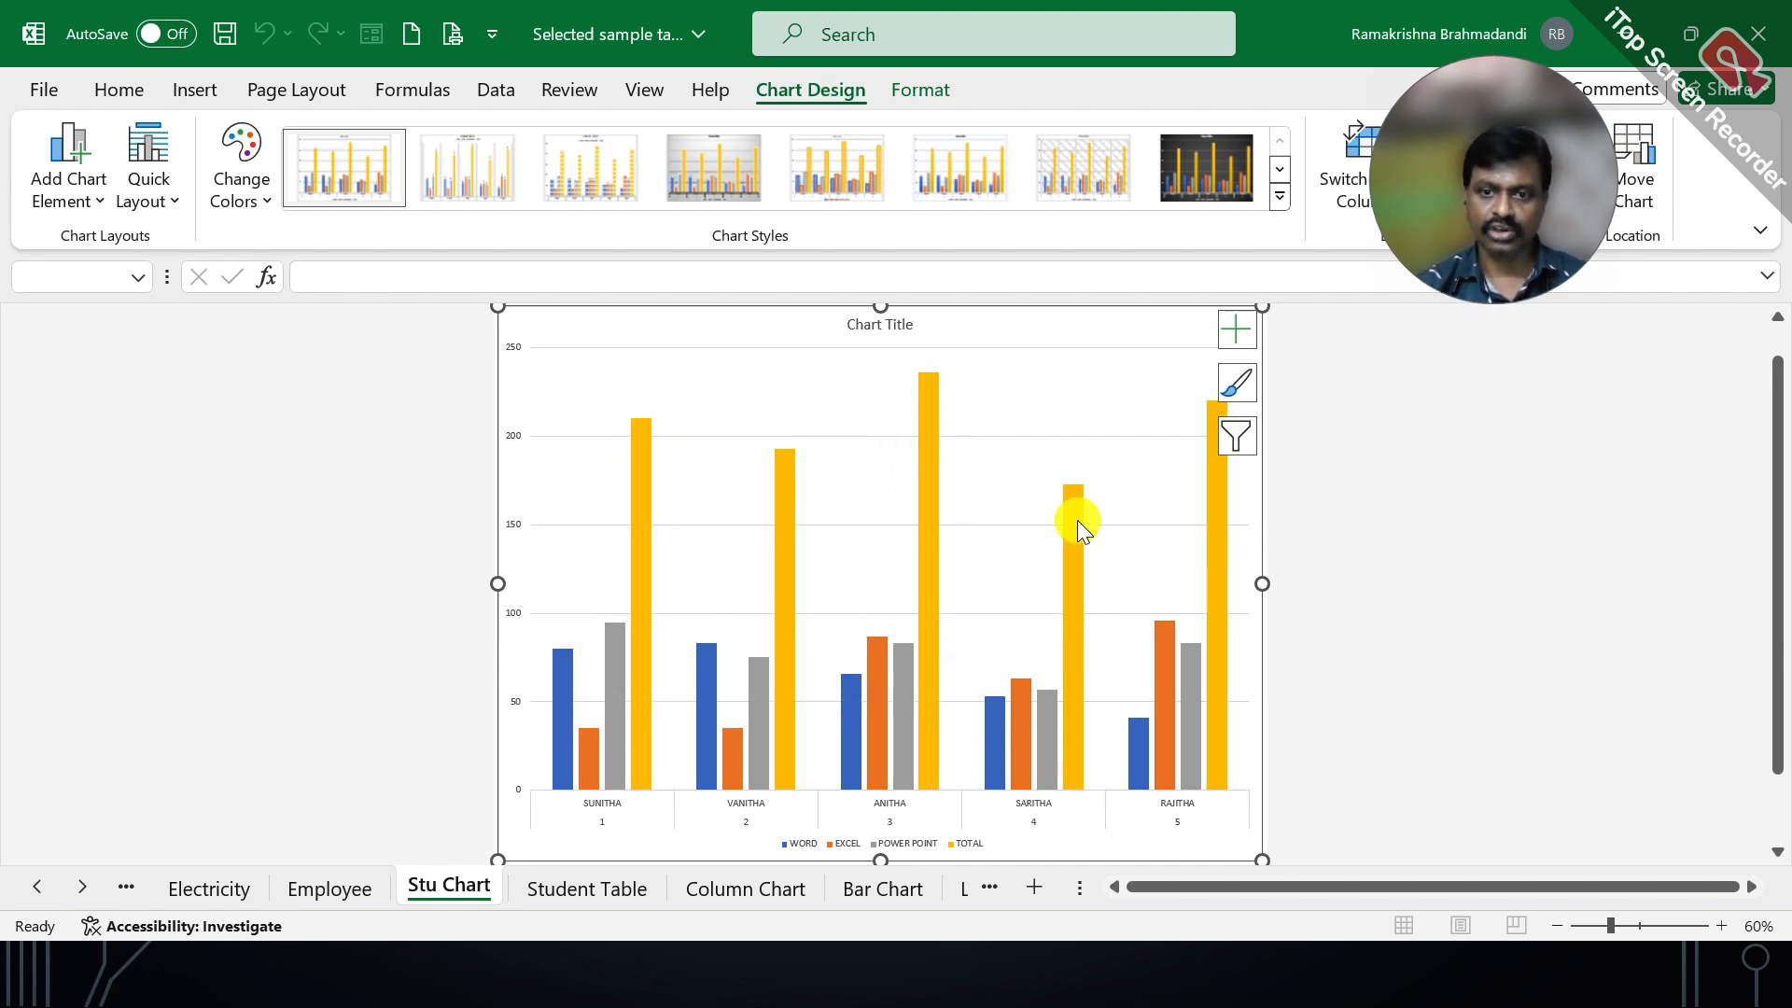
mouse_move(1191, 659)
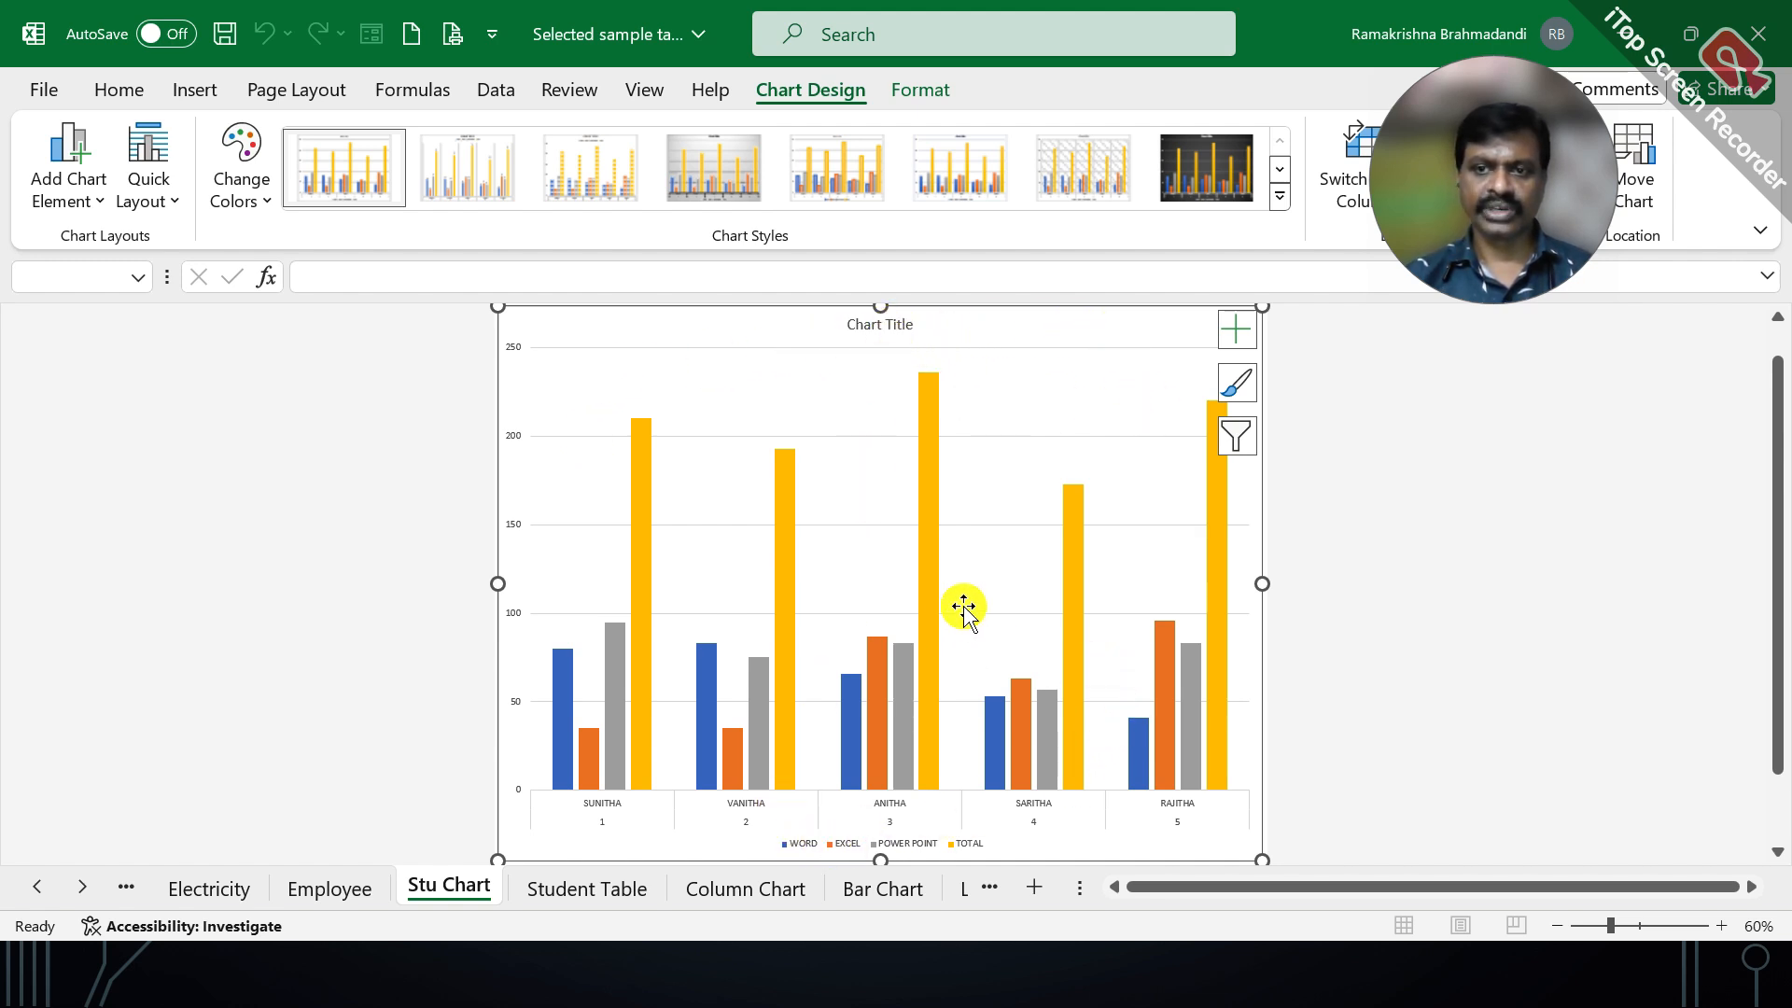
Try the quick layout with a data table, then Layout 1 and Layout 6 on the student chart
click(157, 200)
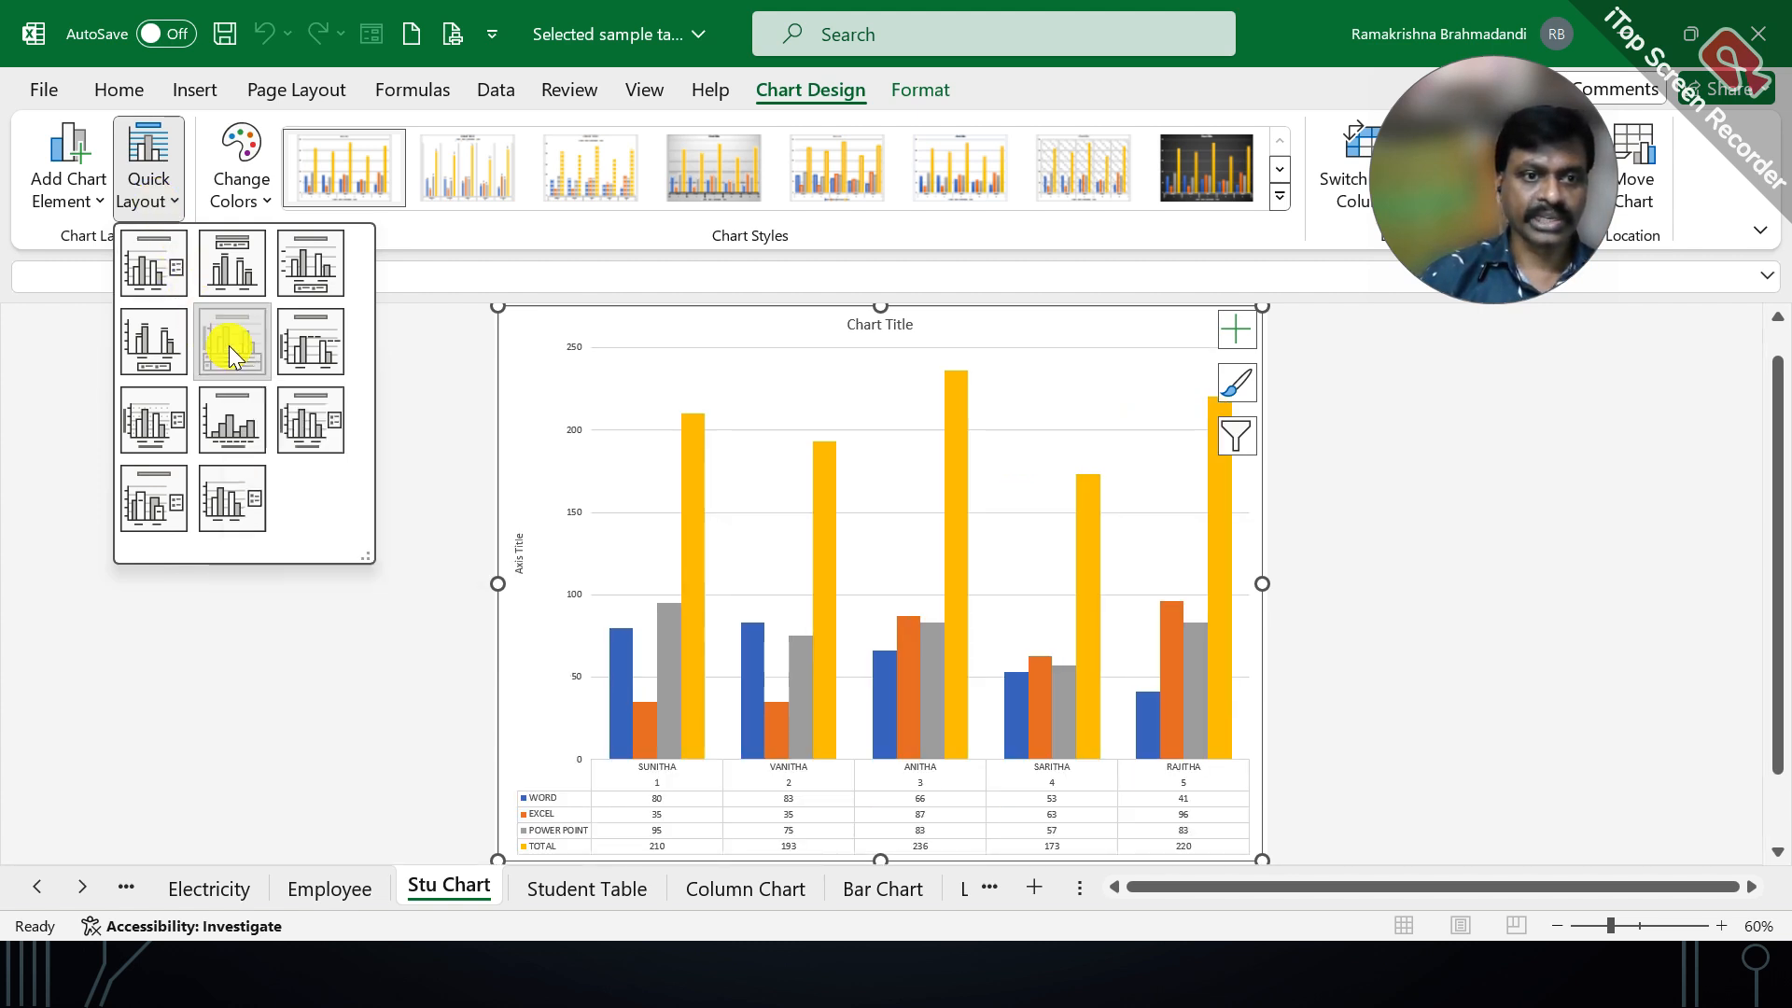
click(228, 345)
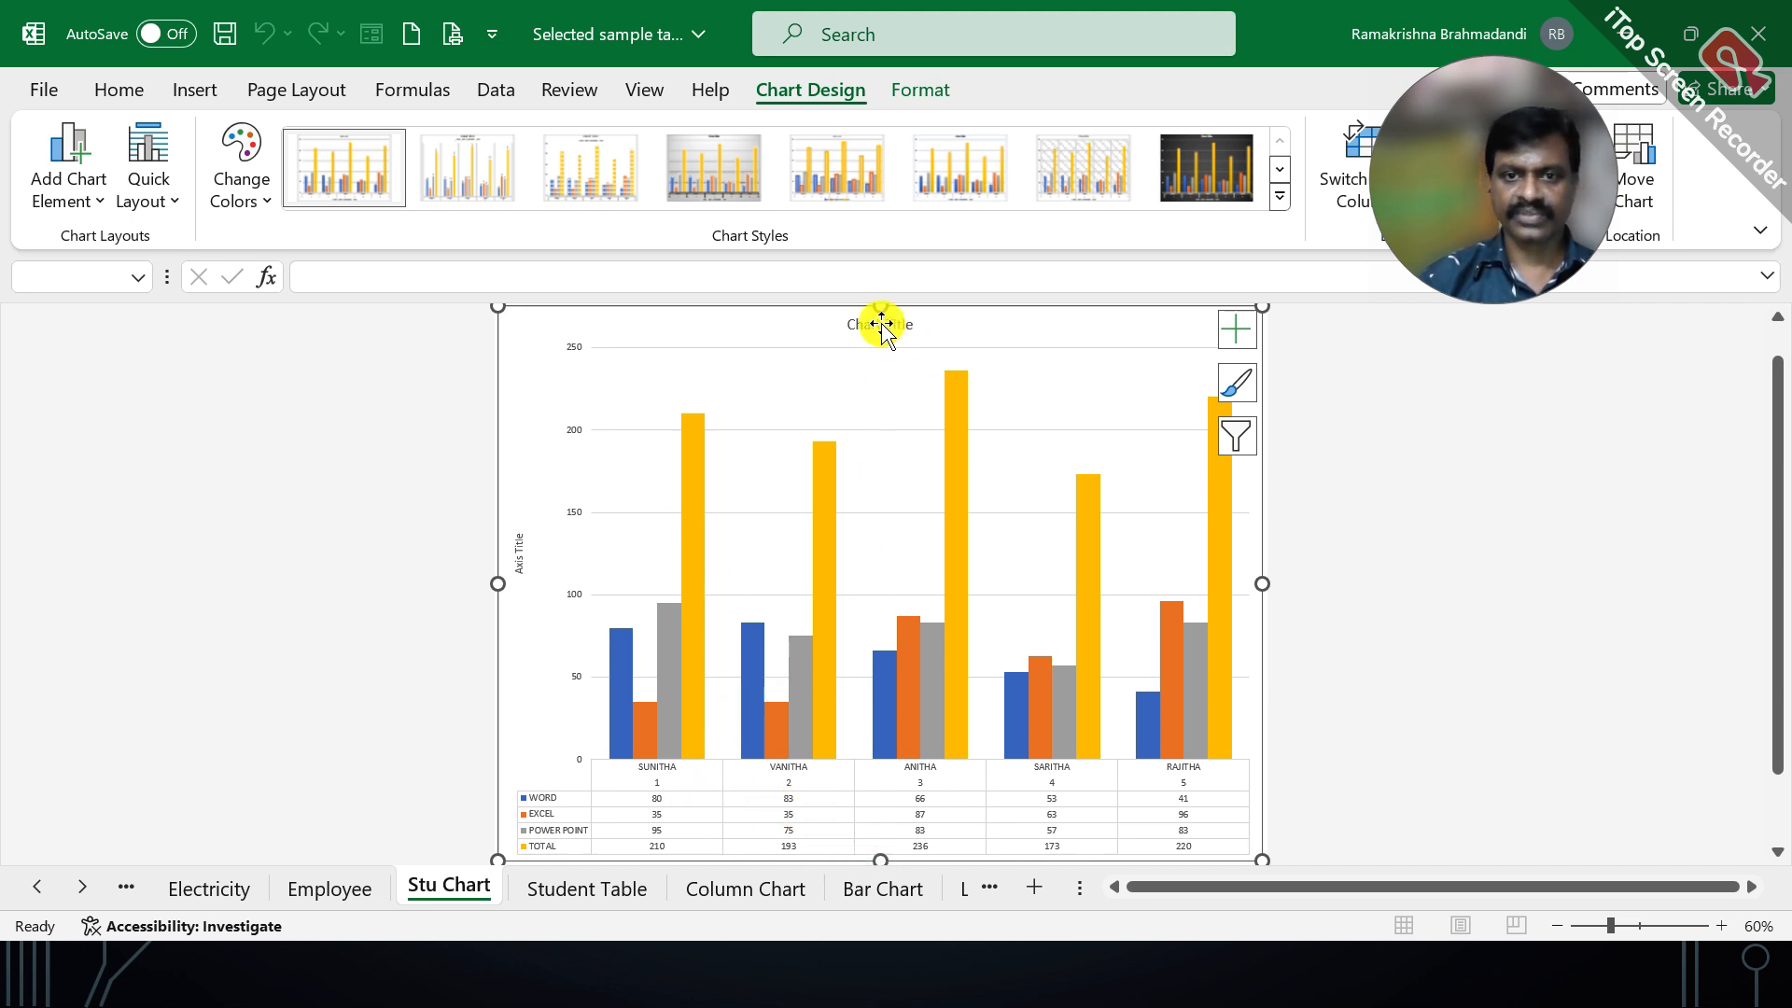
click(150, 198)
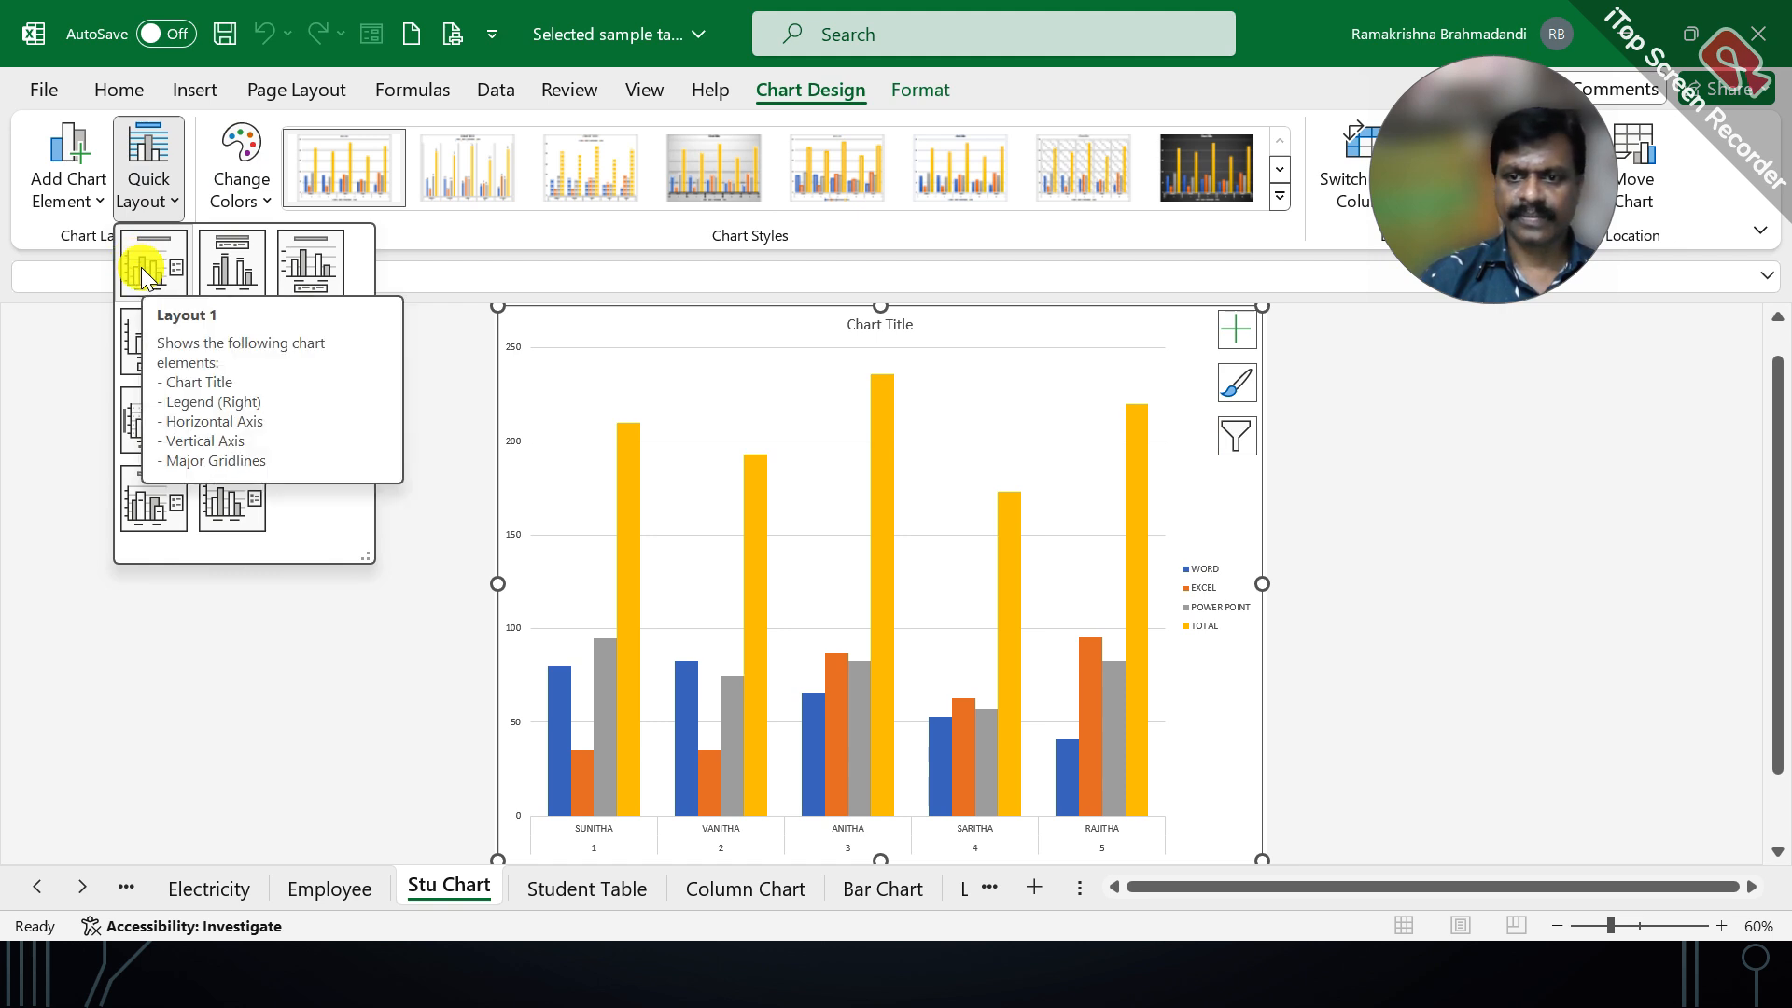
click(142, 267)
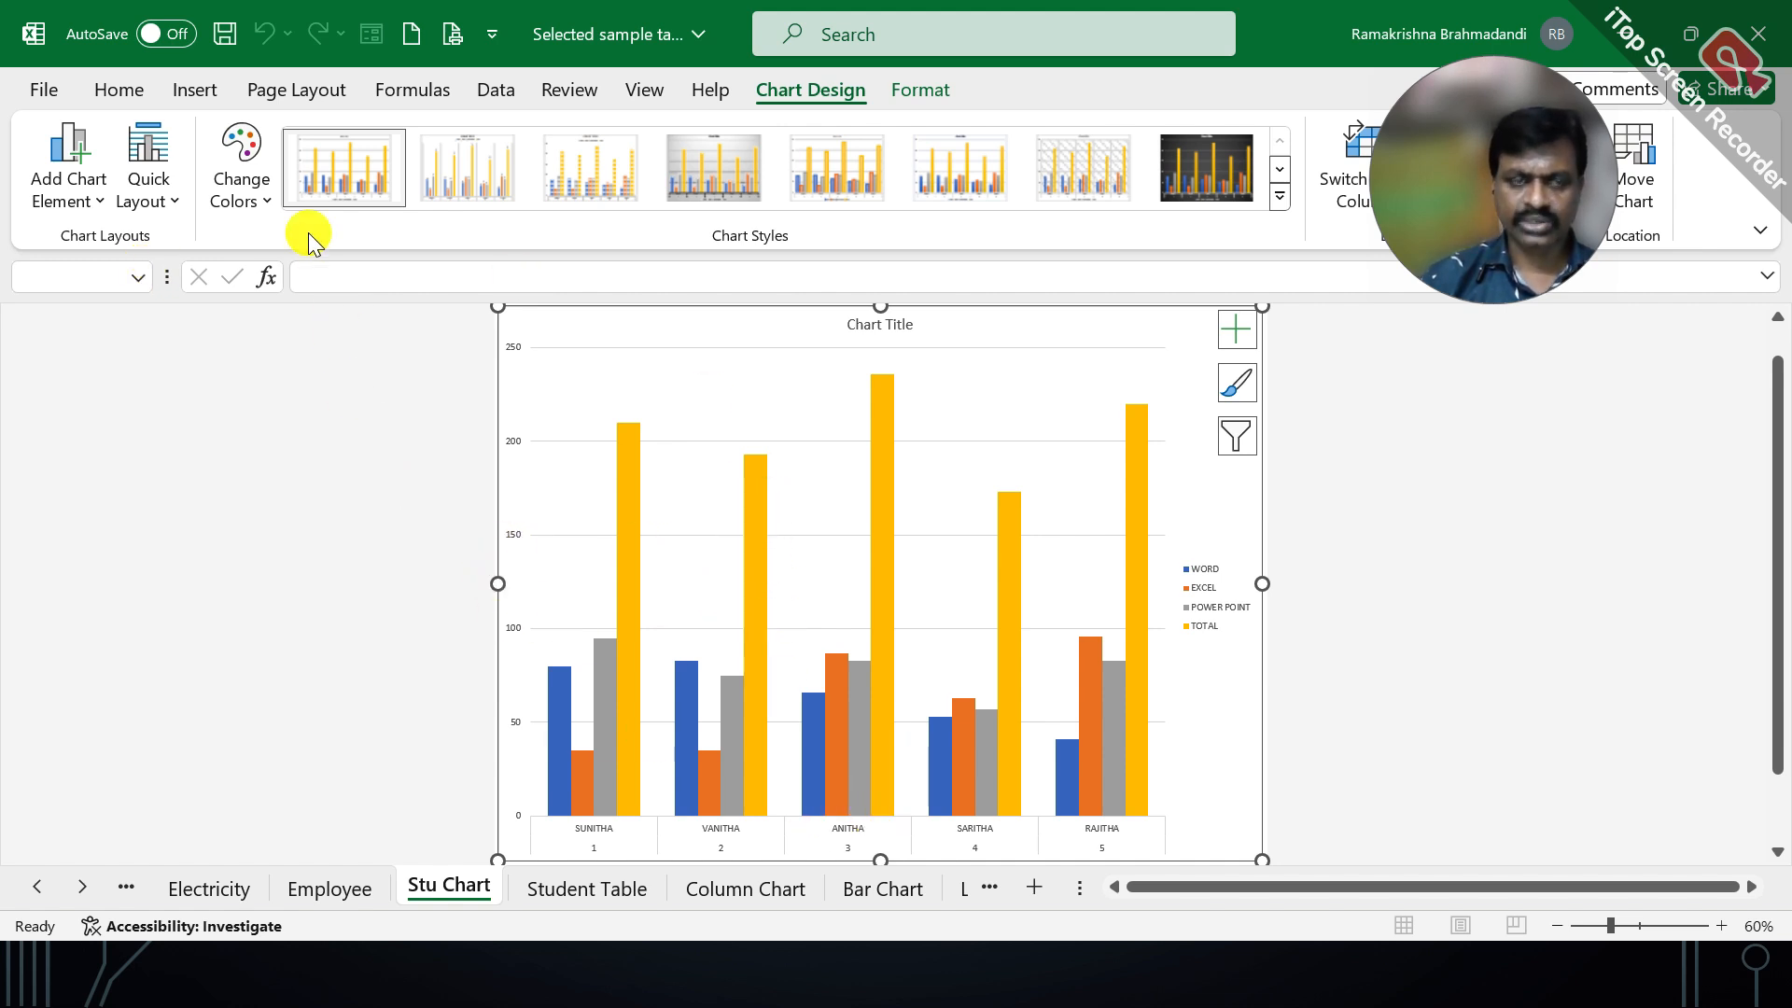
click(181, 177)
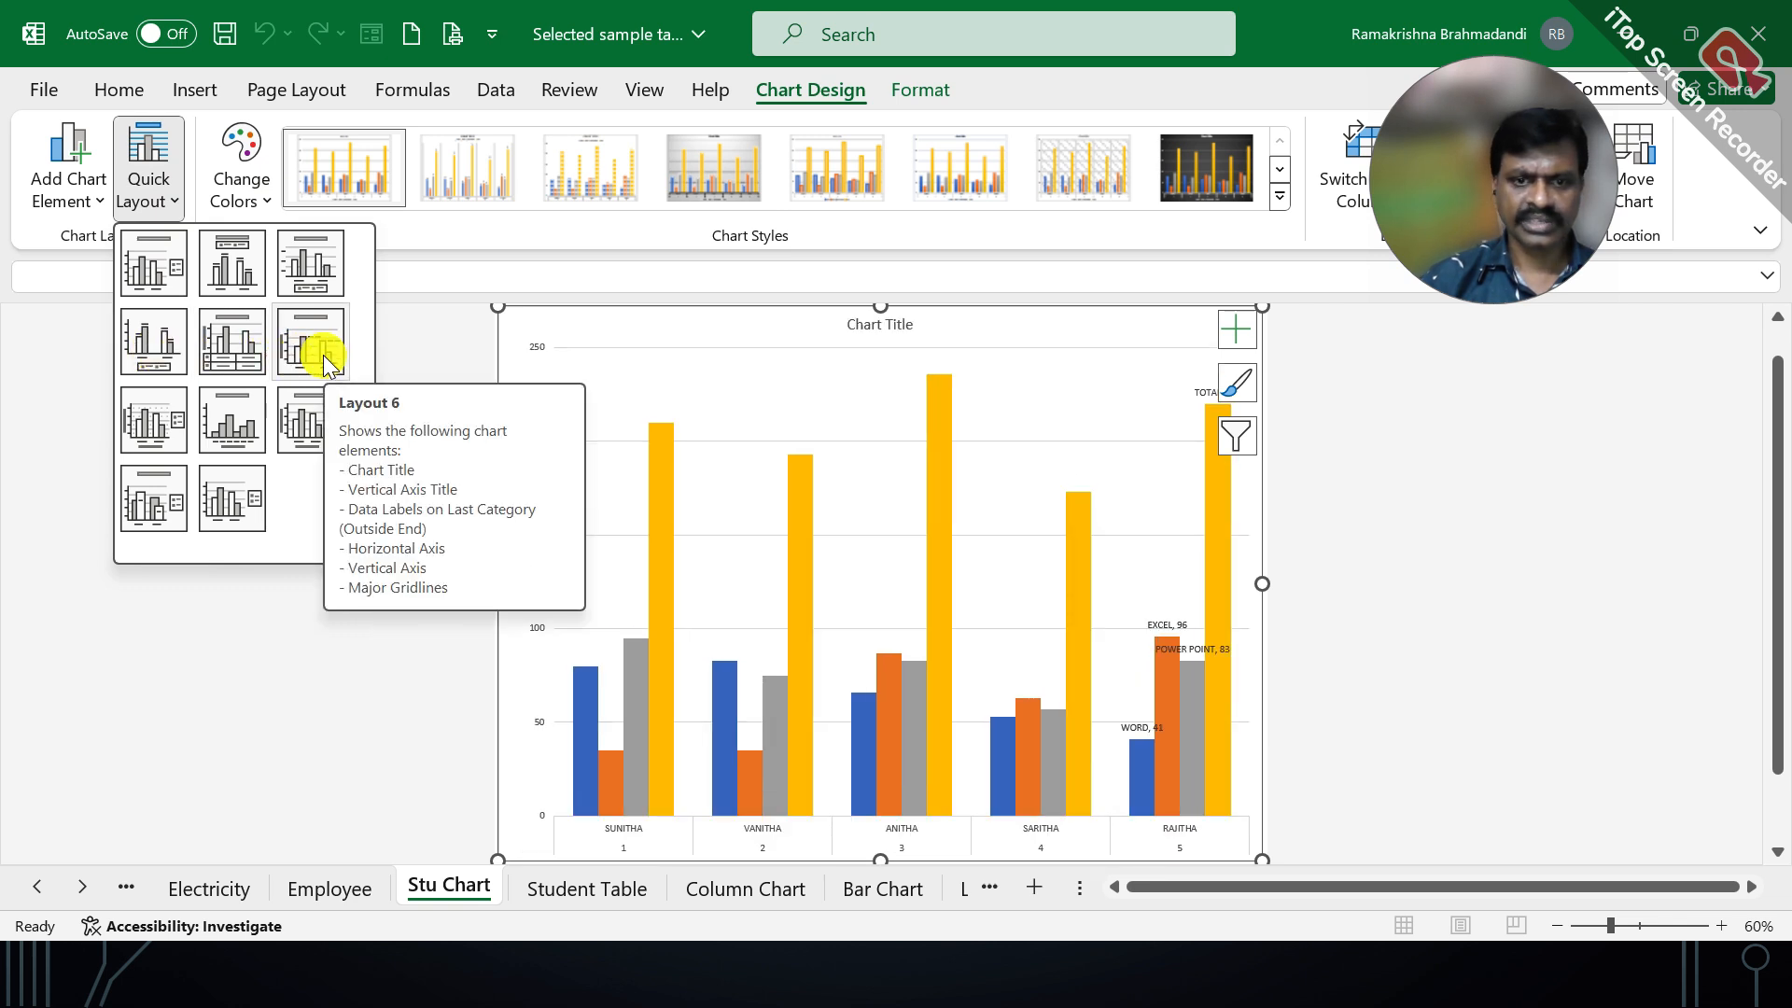
click(323, 354)
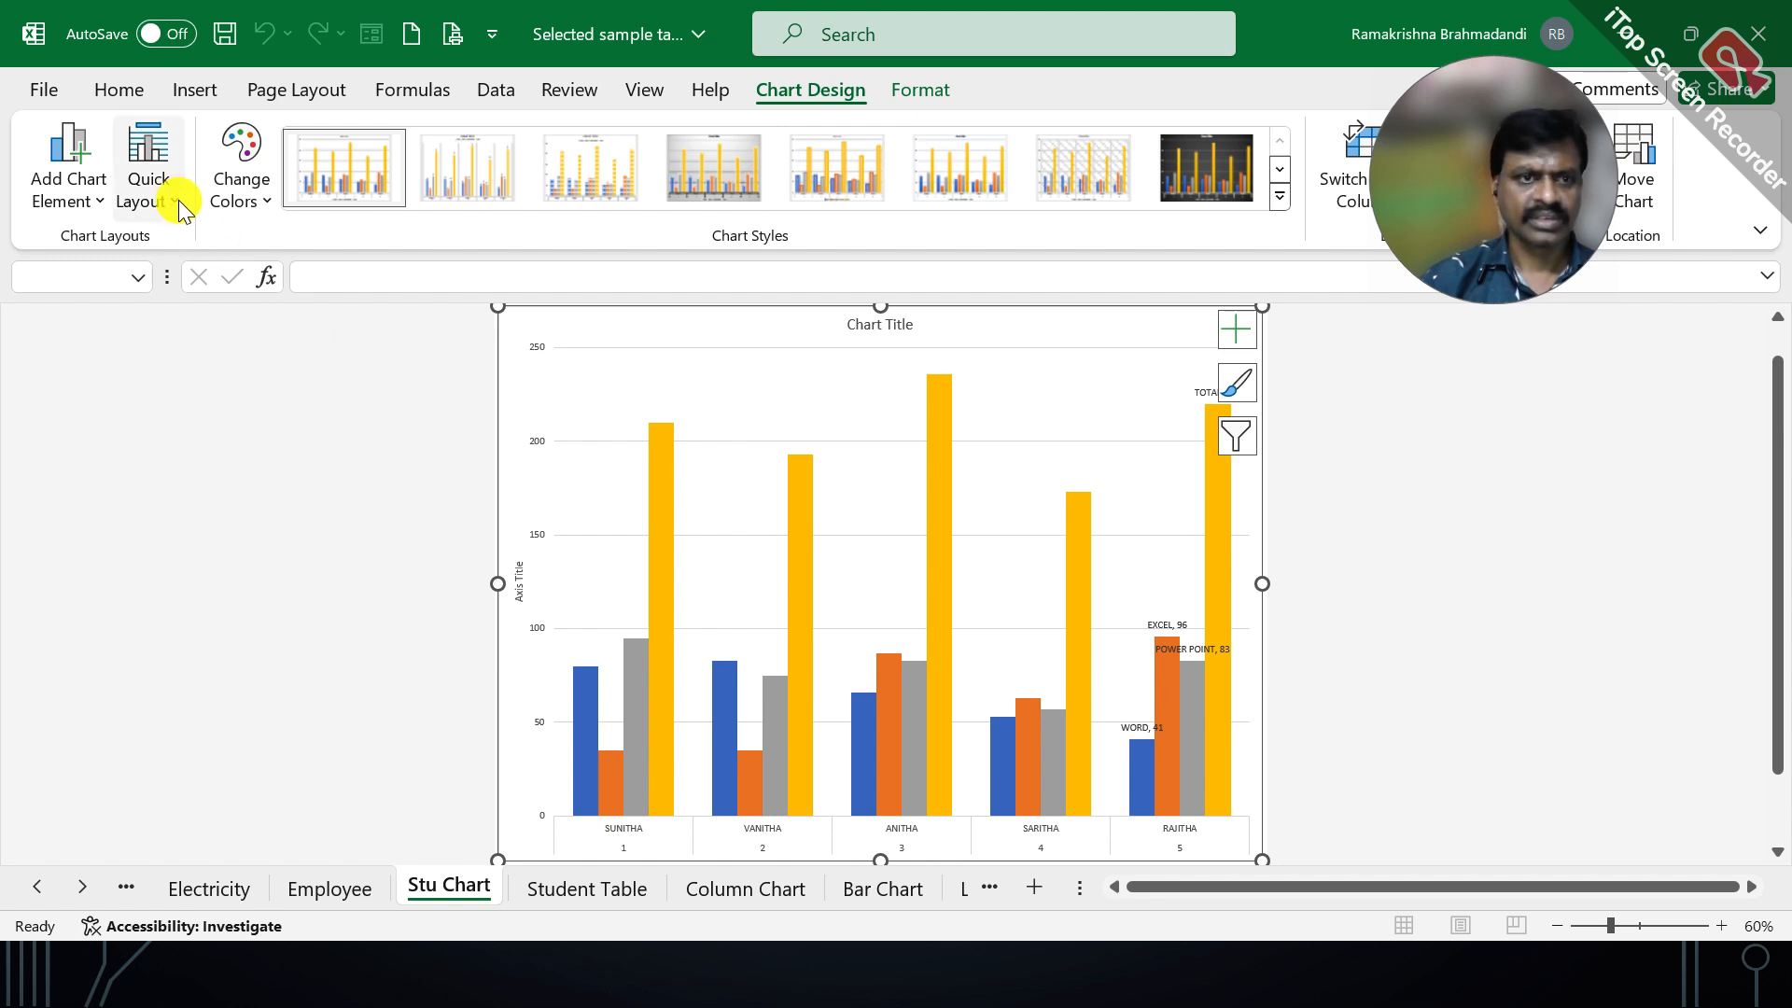
Apply the quick layout with both axis titles, a legend on the right and minor gridlines, but no chart title
click(174, 196)
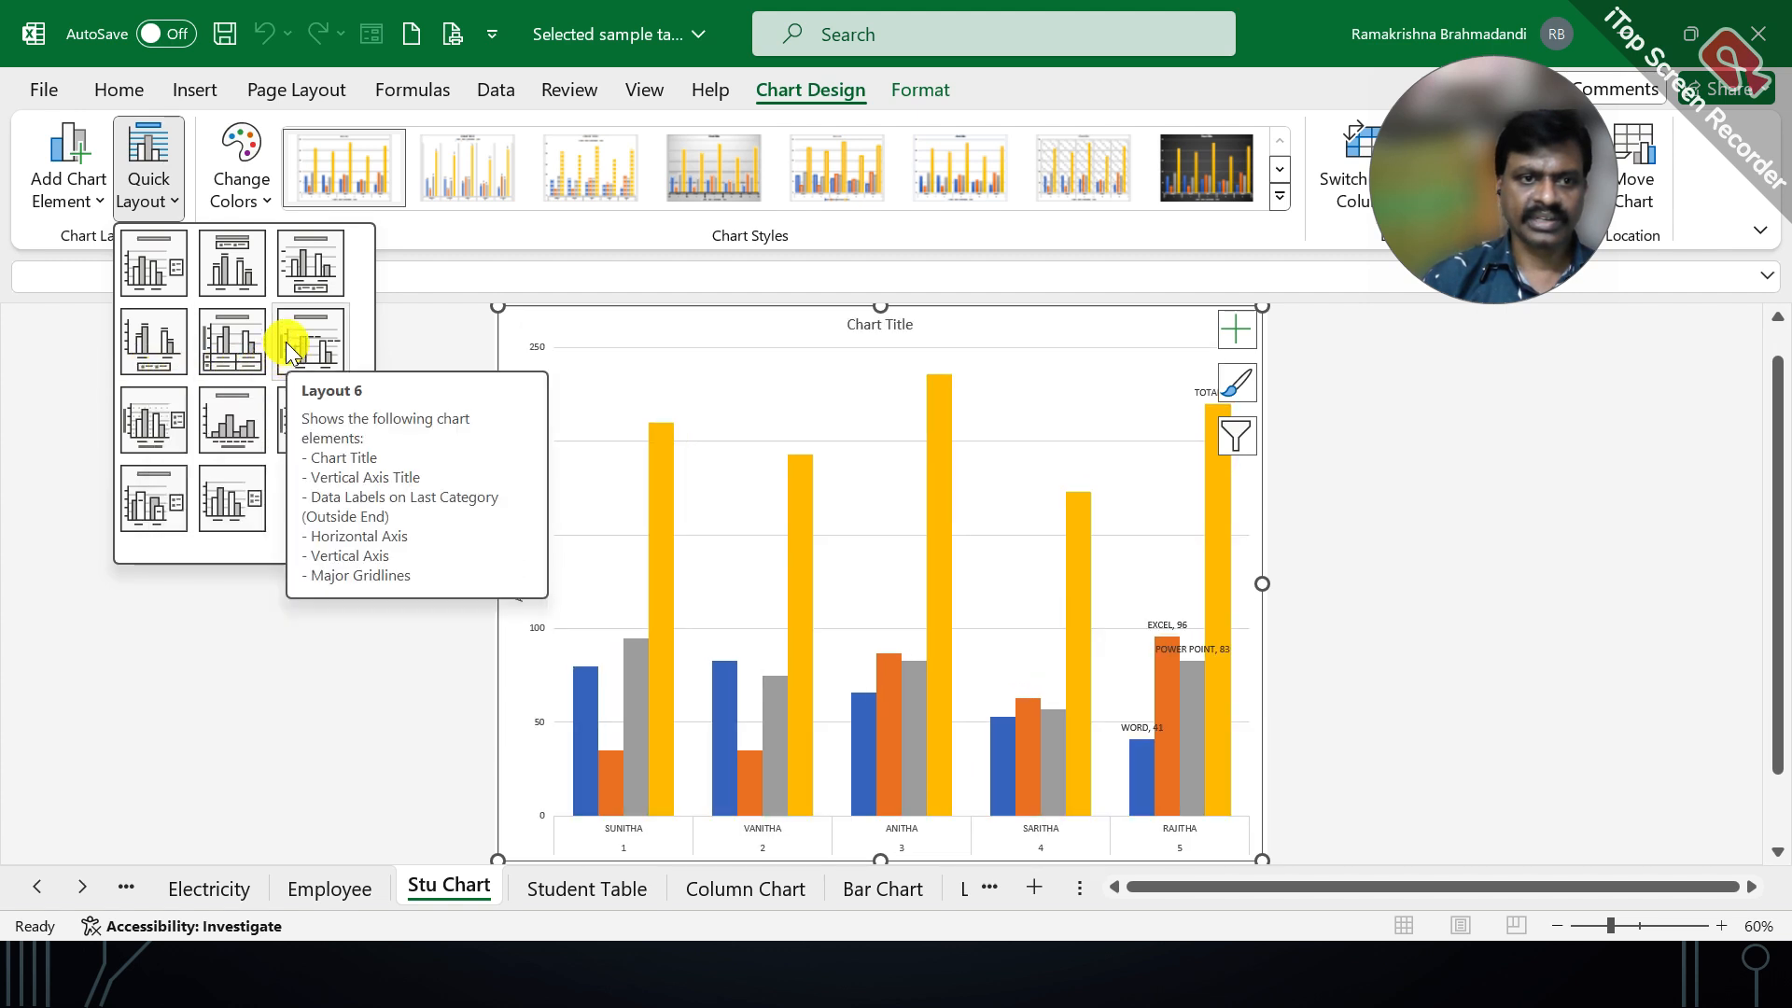
click(144, 429)
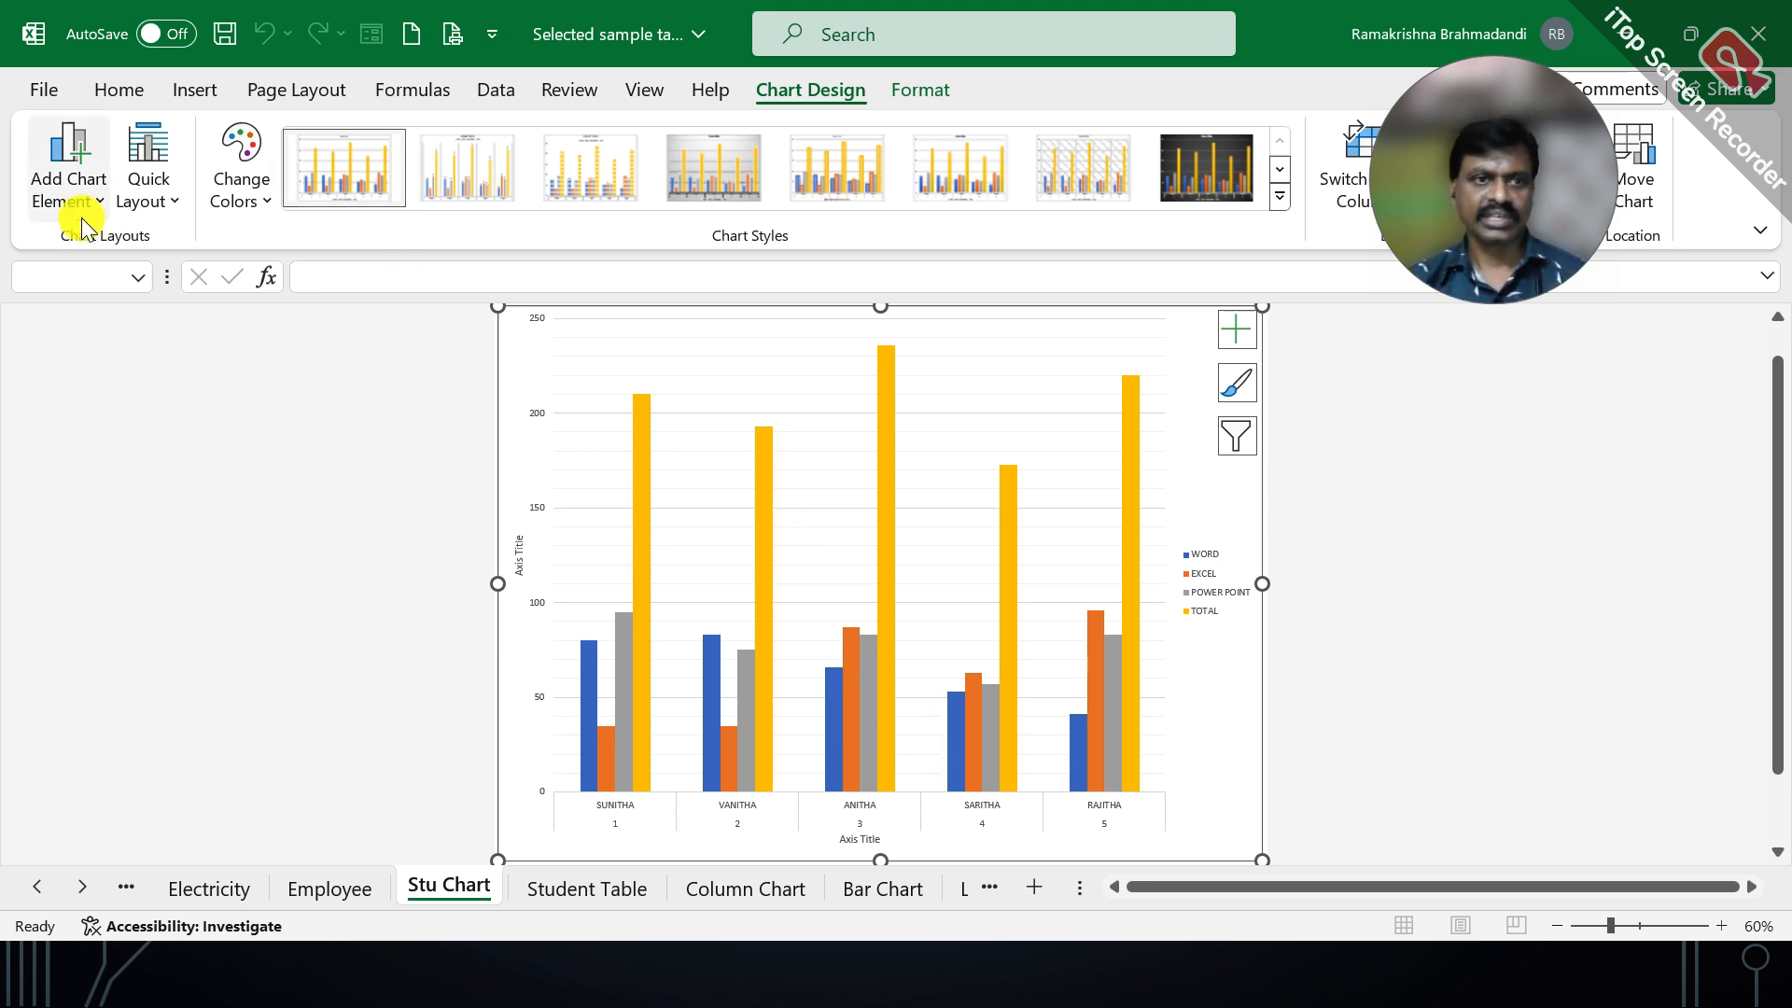
click(145, 191)
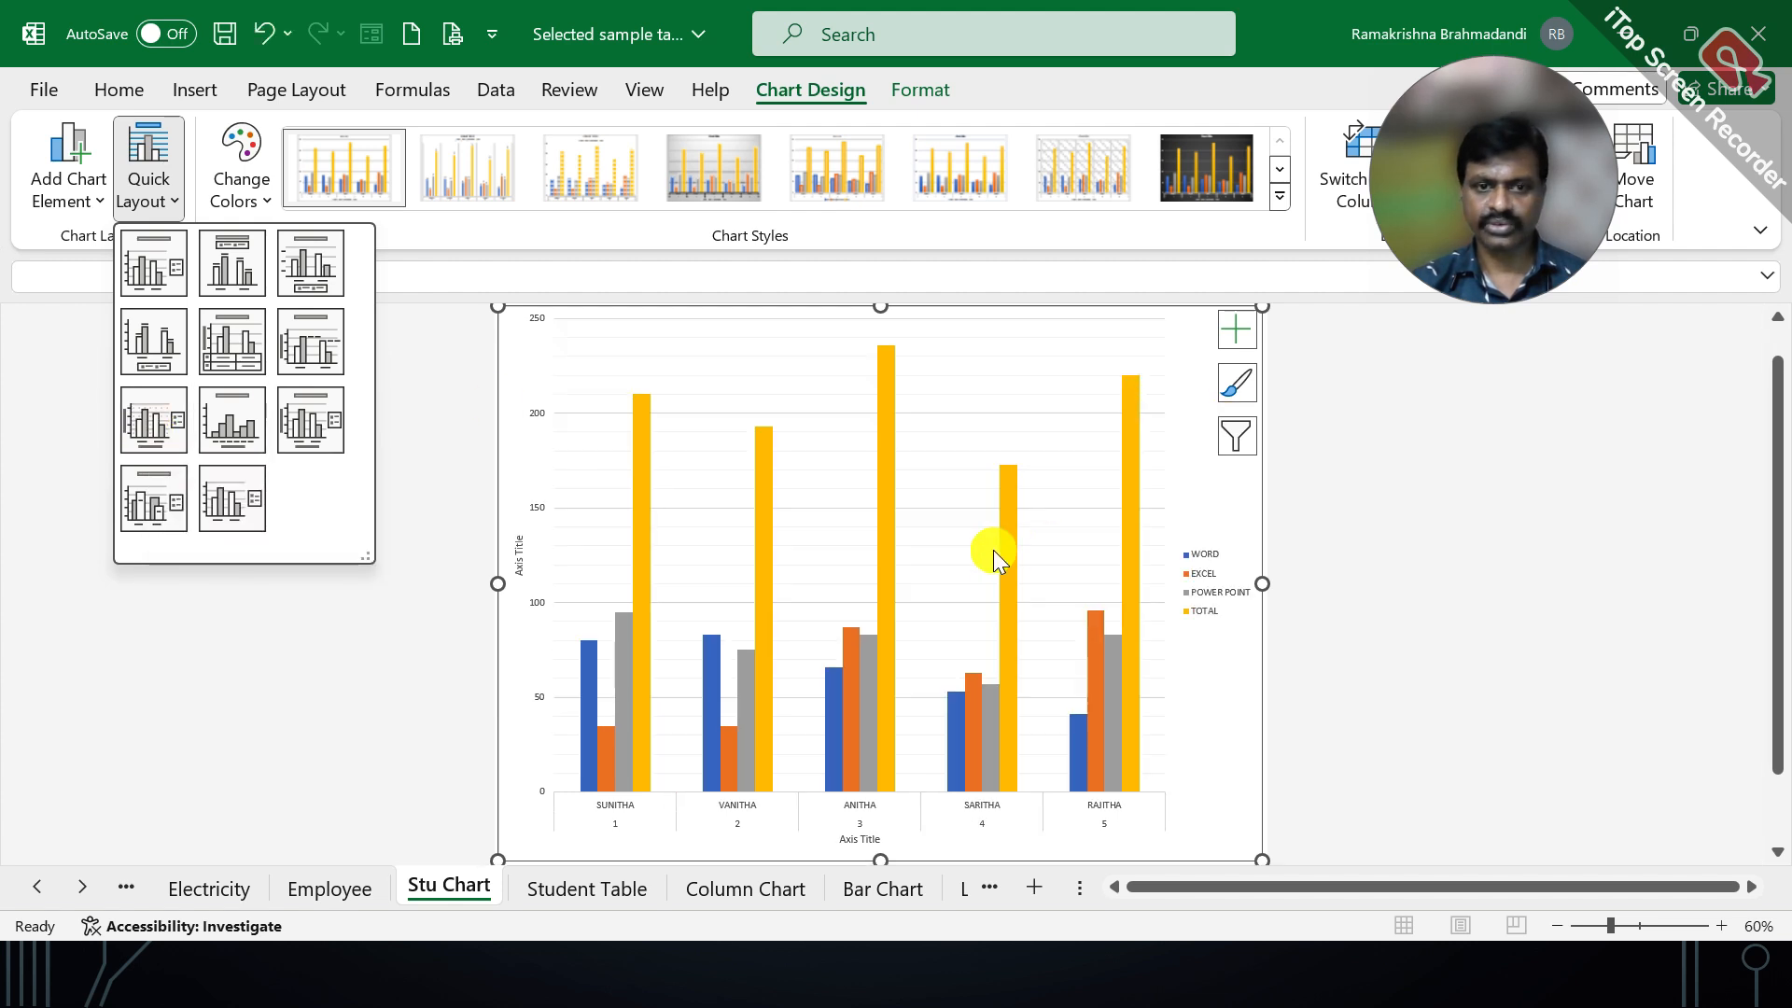
click(1461, 545)
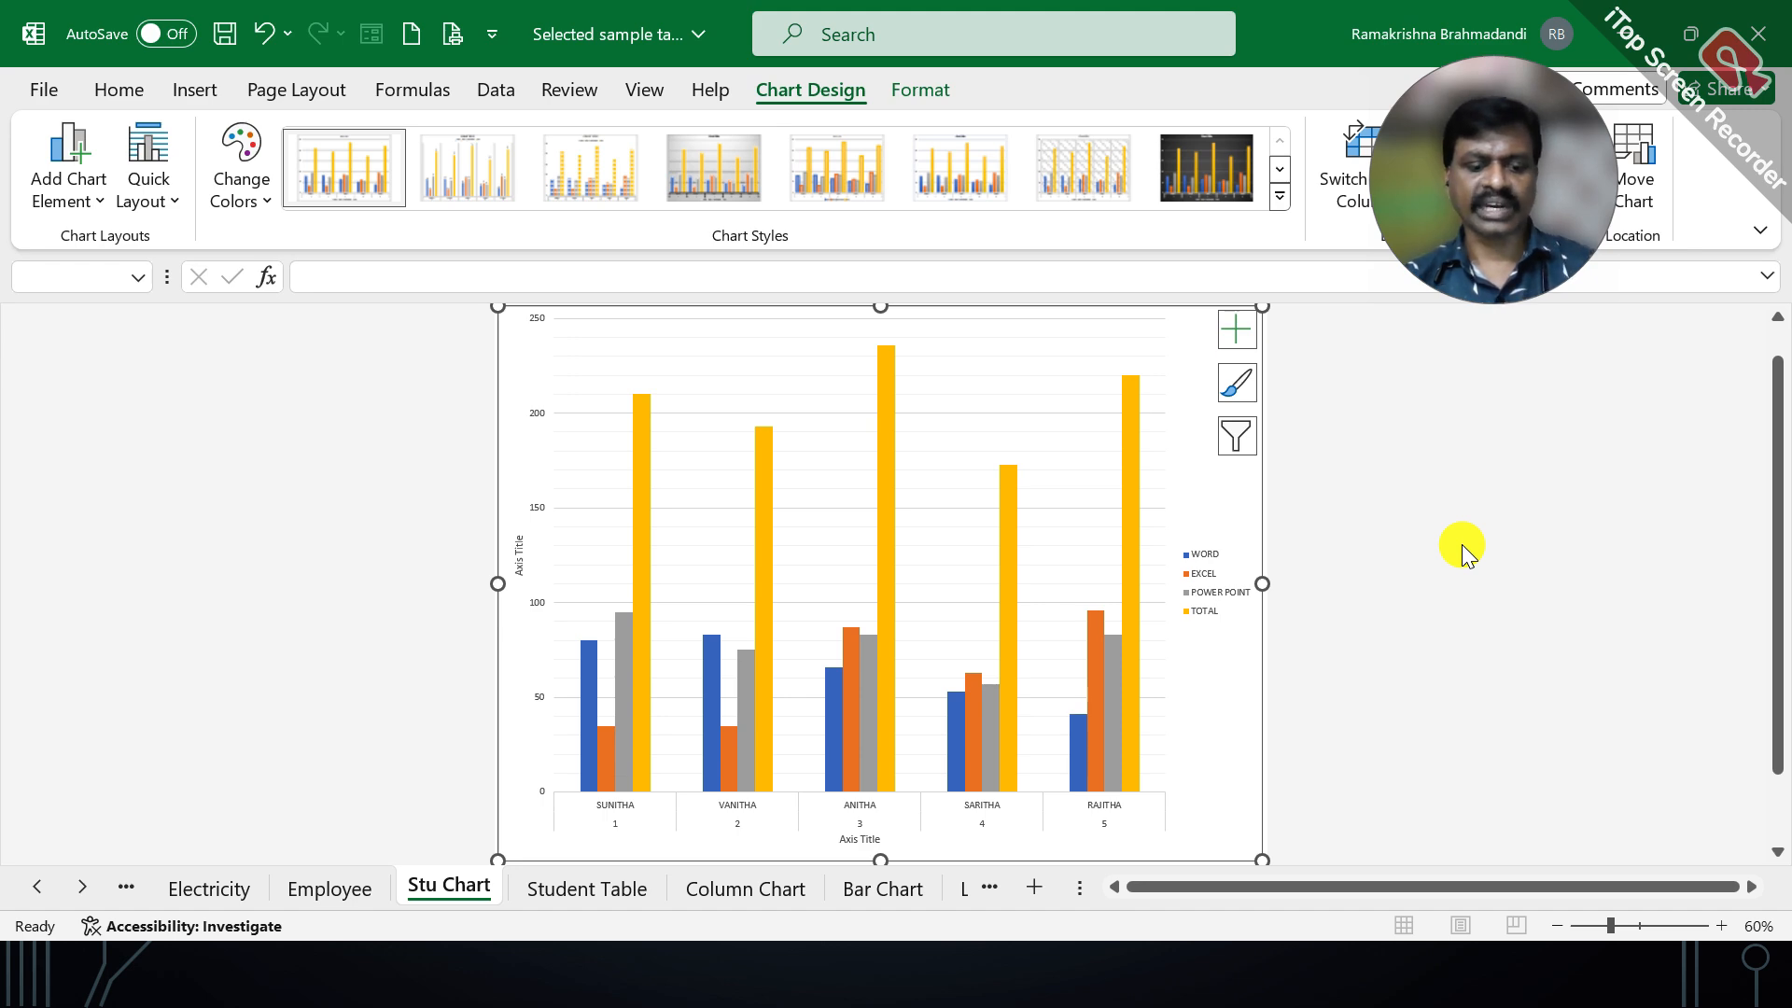
Switch the Stu Chart sheet to full-screen view
key(alt+v)
key(u)
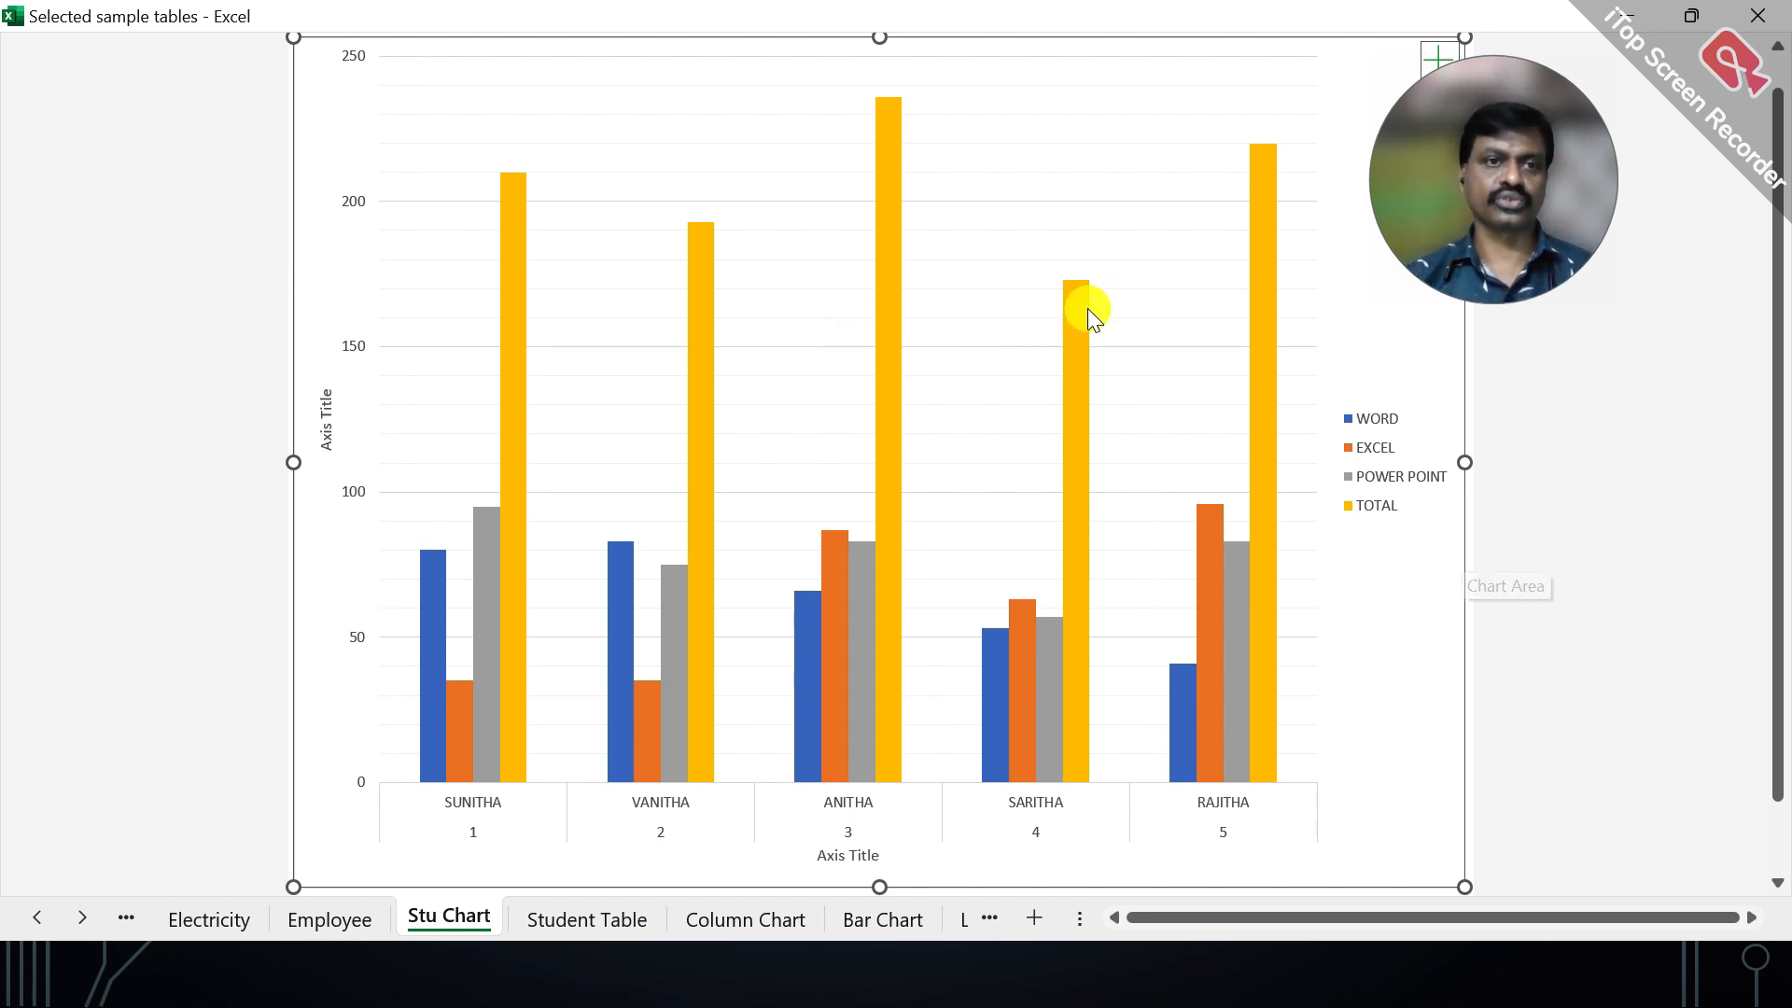
mouse_move(1472, 240)
mouse_down()
mouse_move(1592, 192)
mouse_move(1647, 196)
mouse_up()
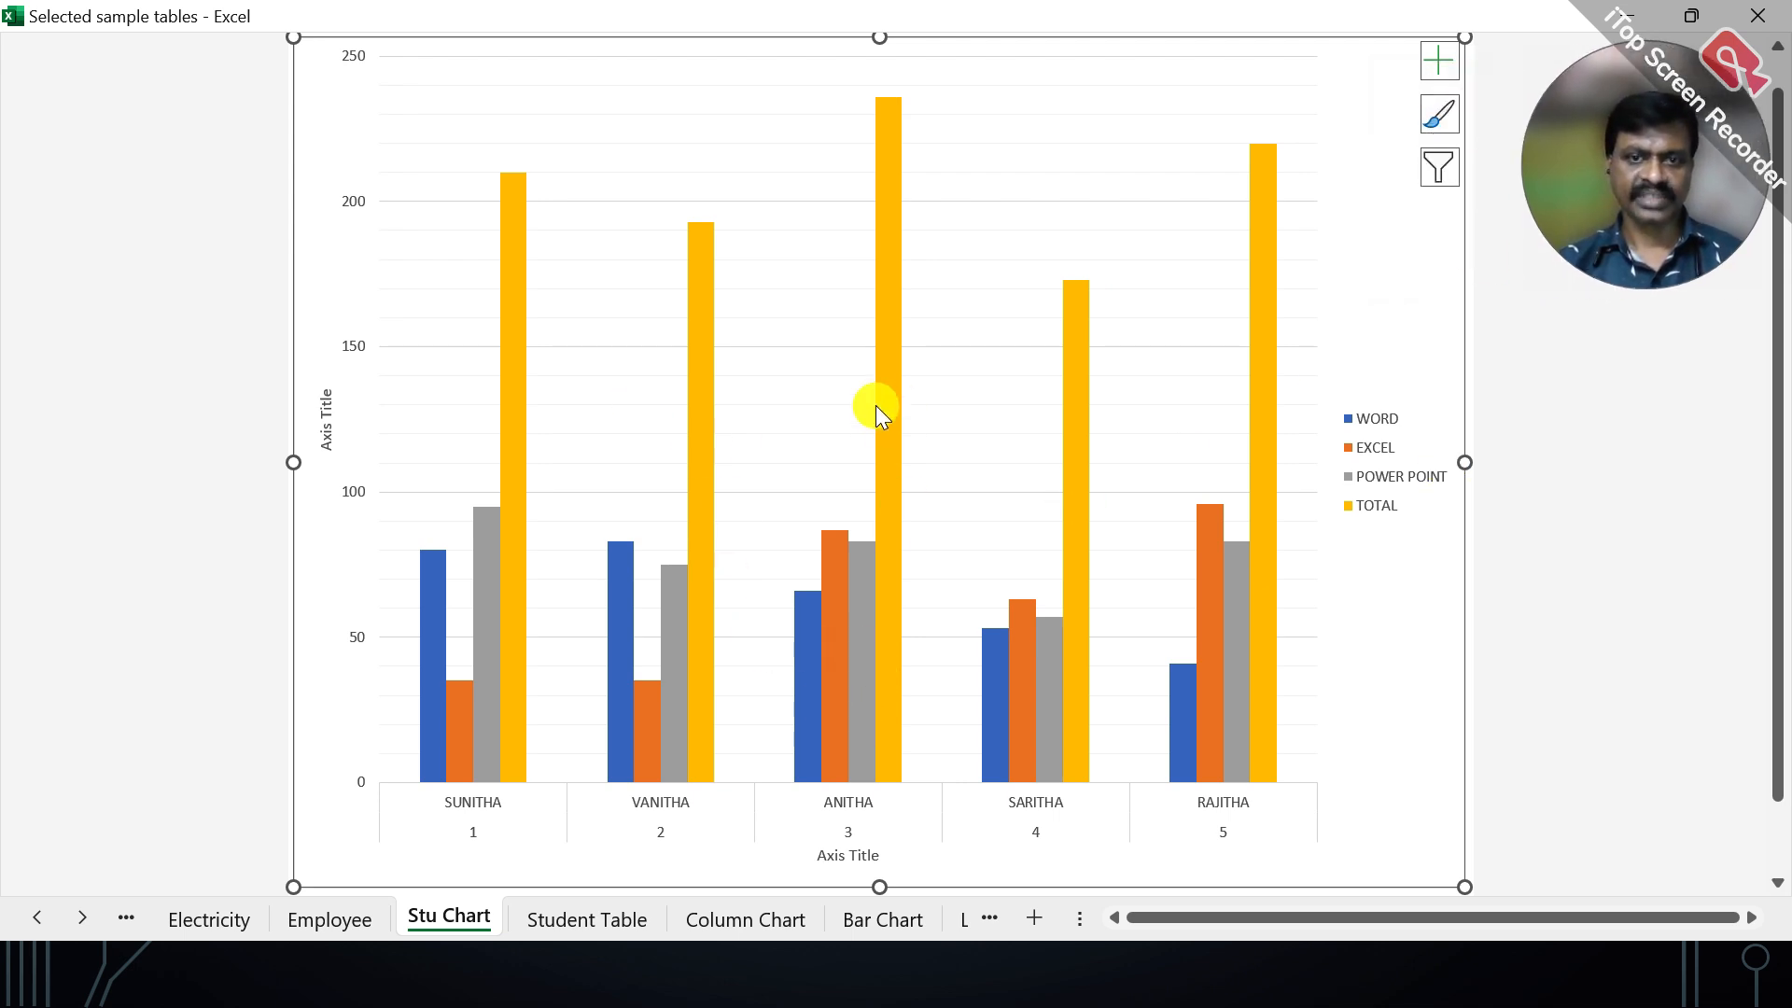
scroll(808, 326, up, 1)
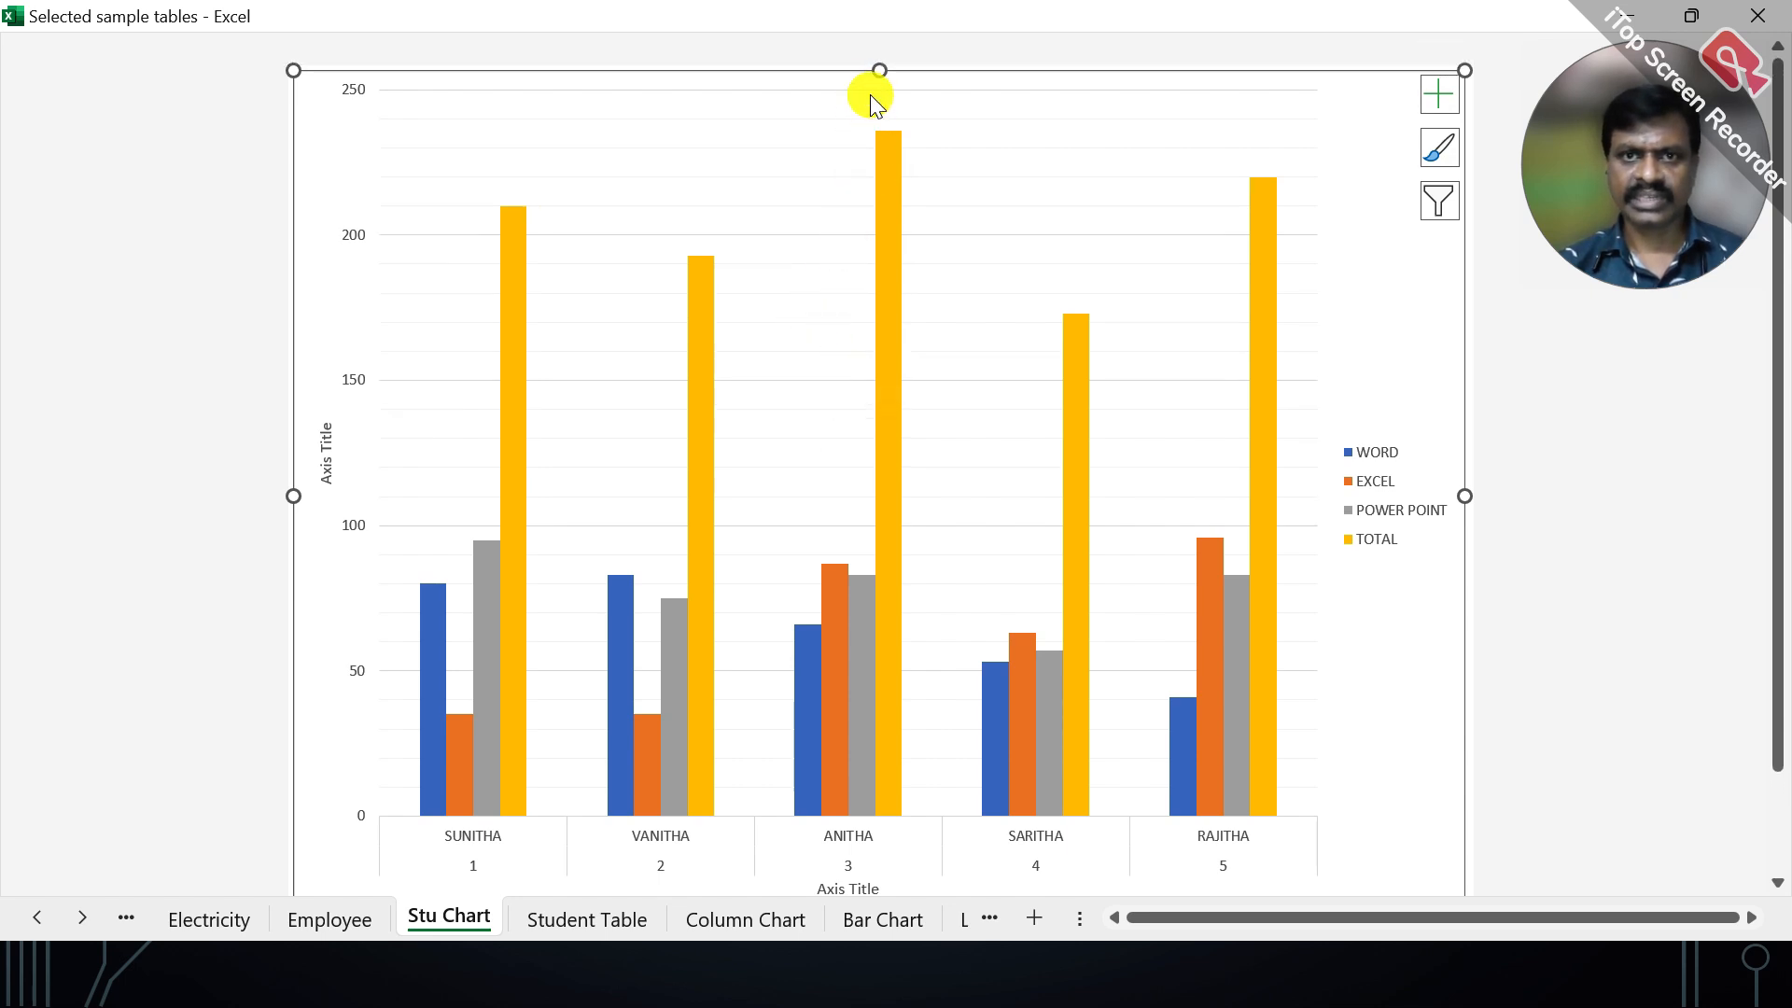
Add a chart title, data labels, a data table and error bars to the chart, leaving out the trendline
click(1441, 98)
drag(1614, 235, 1605, 687)
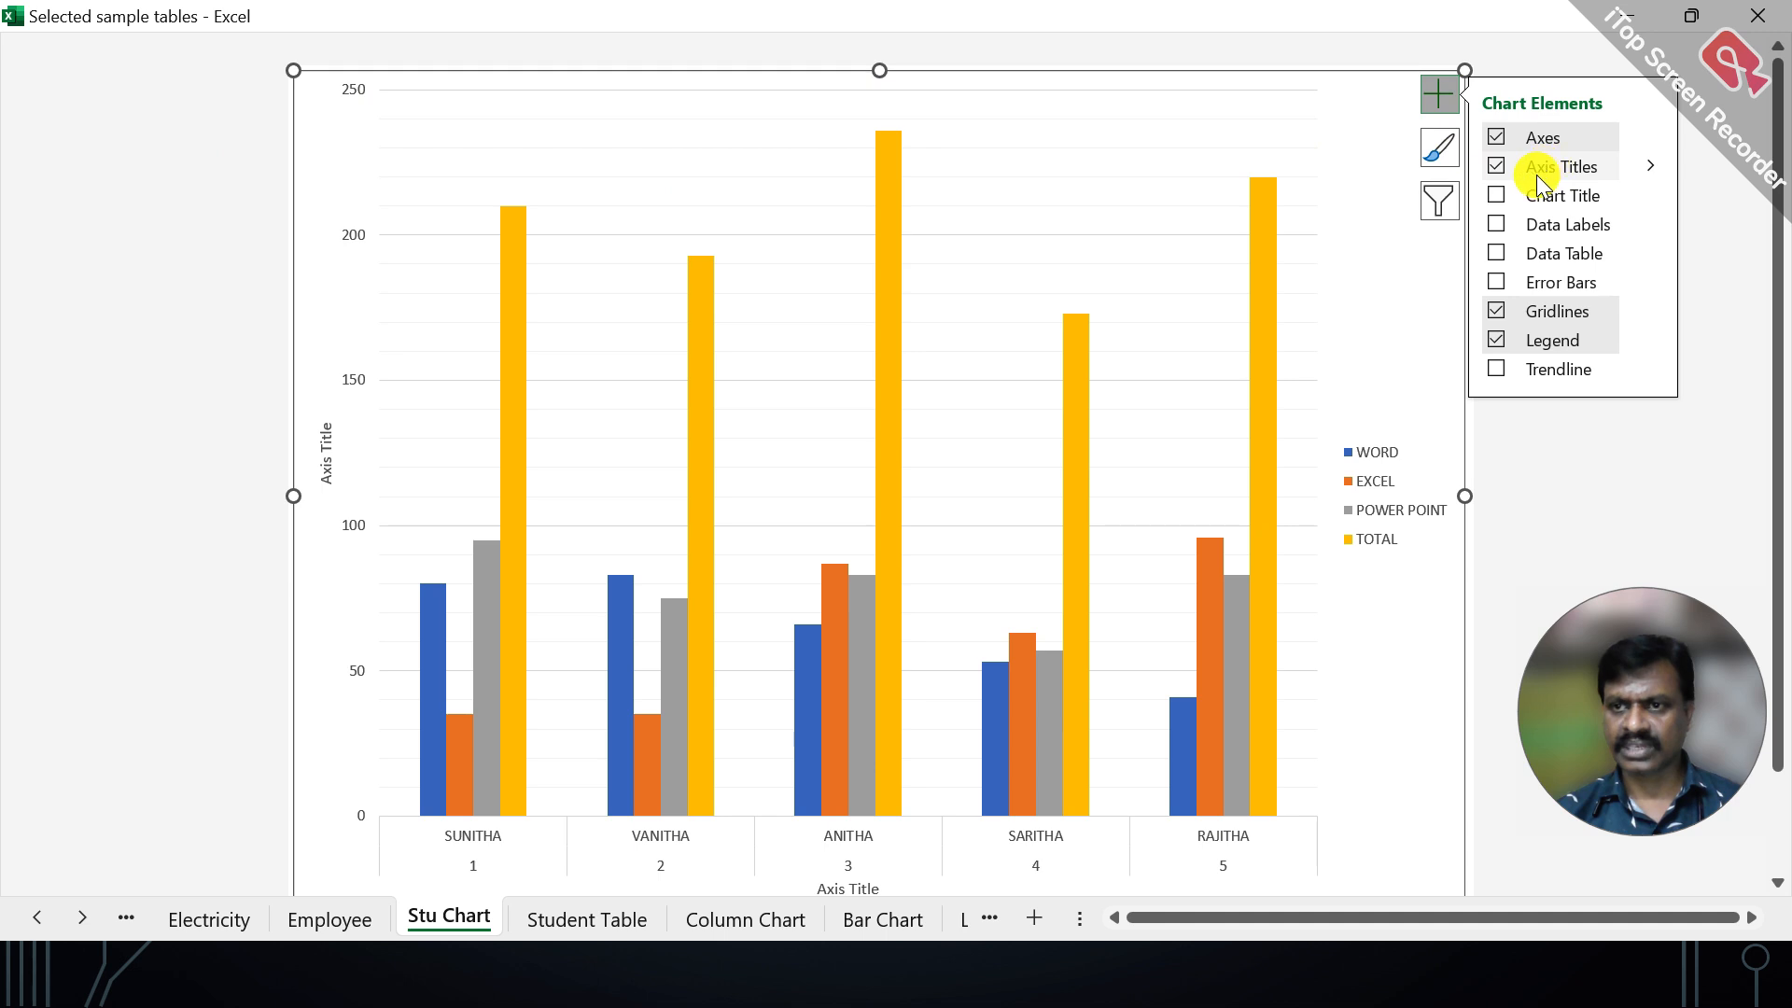
click(1497, 195)
click(1496, 225)
click(1494, 252)
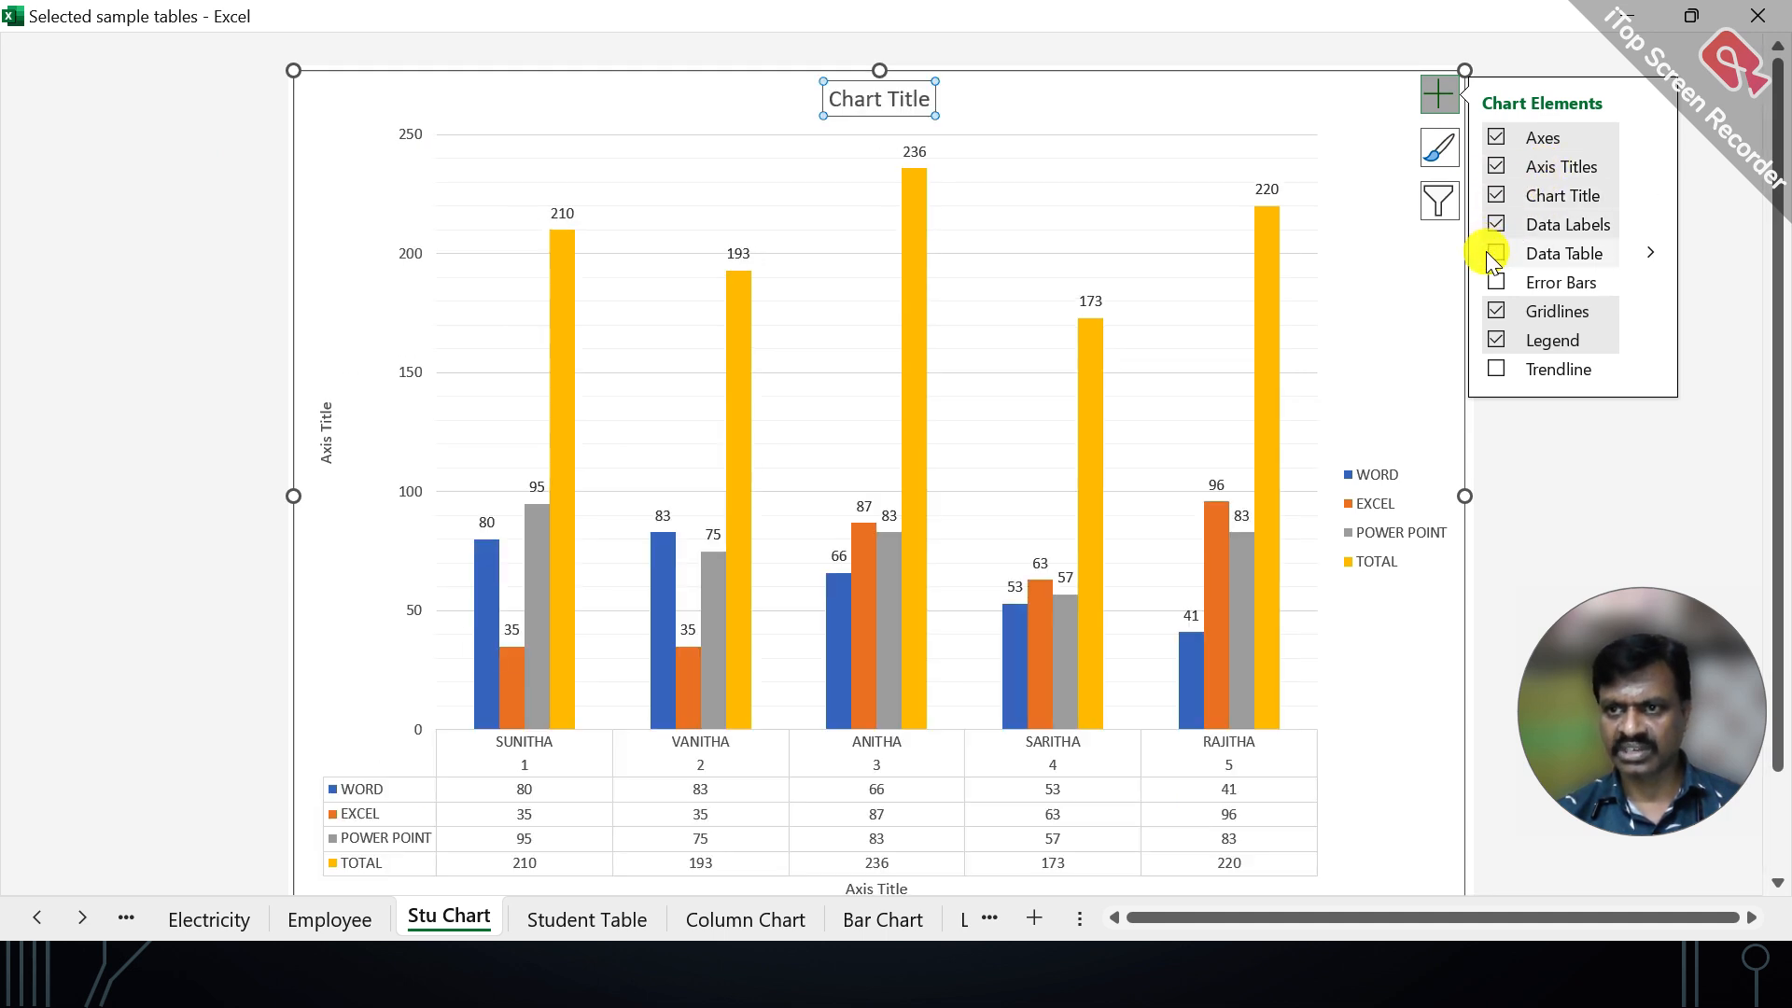
click(1498, 282)
click(1496, 370)
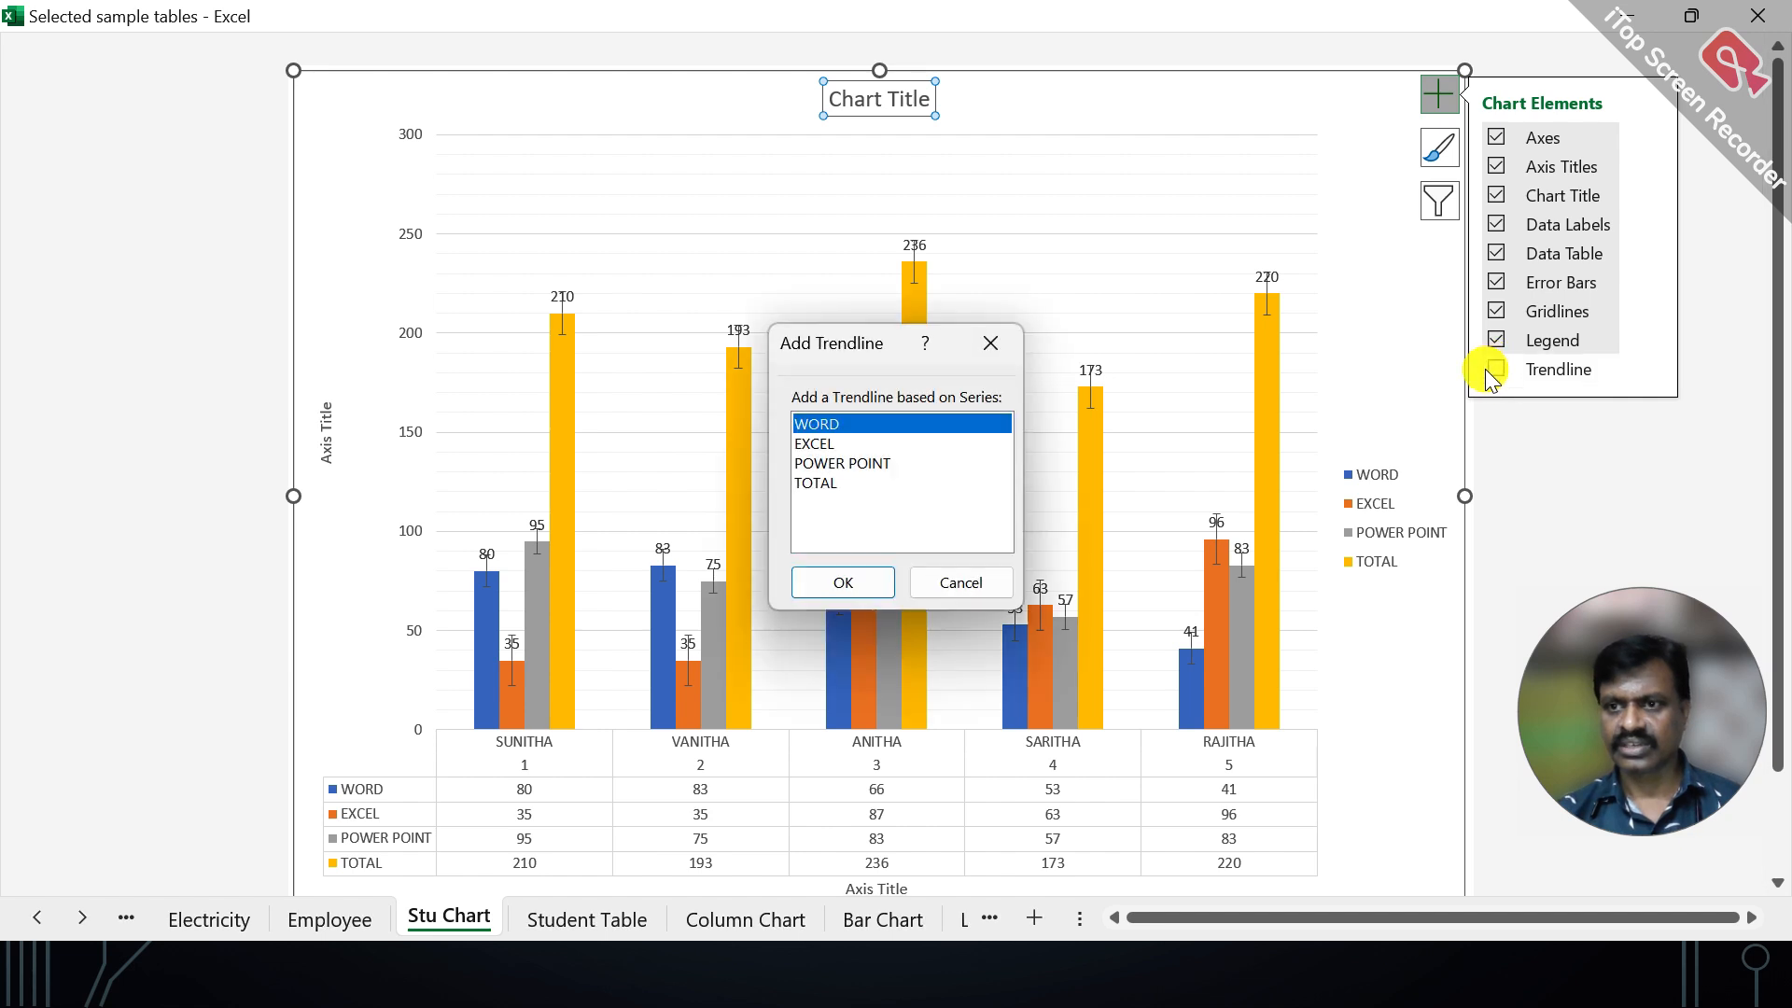
click(961, 582)
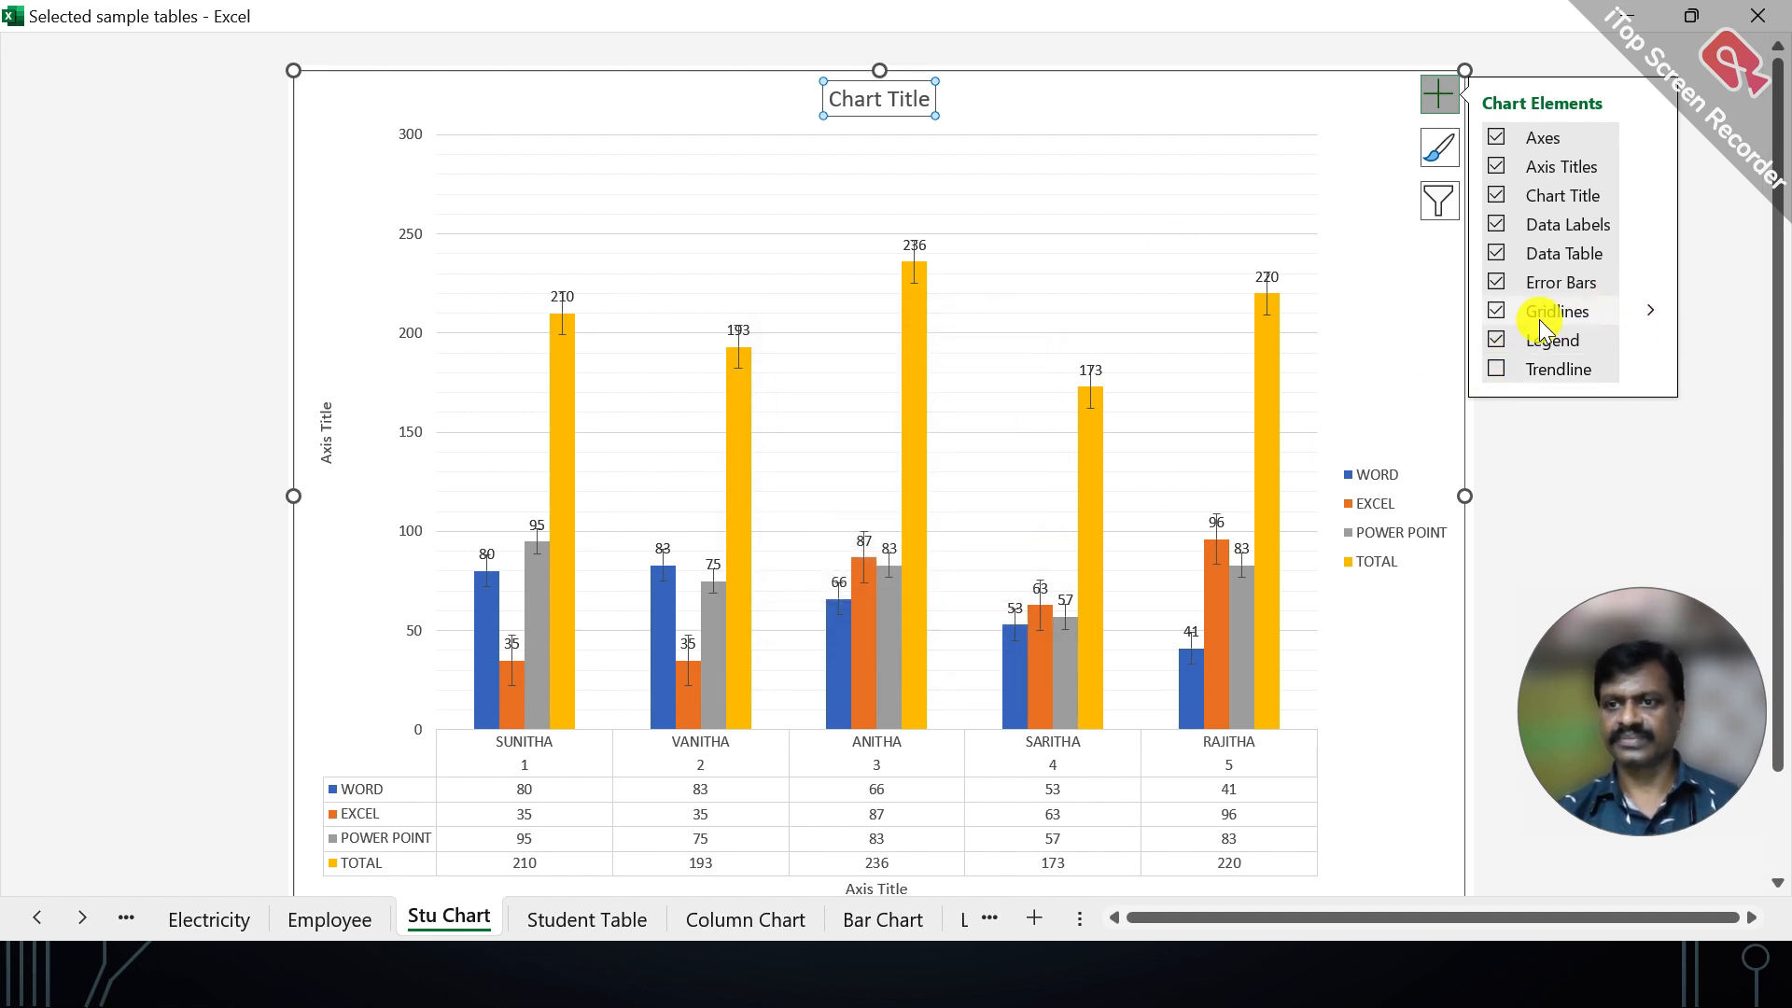
click(1472, 471)
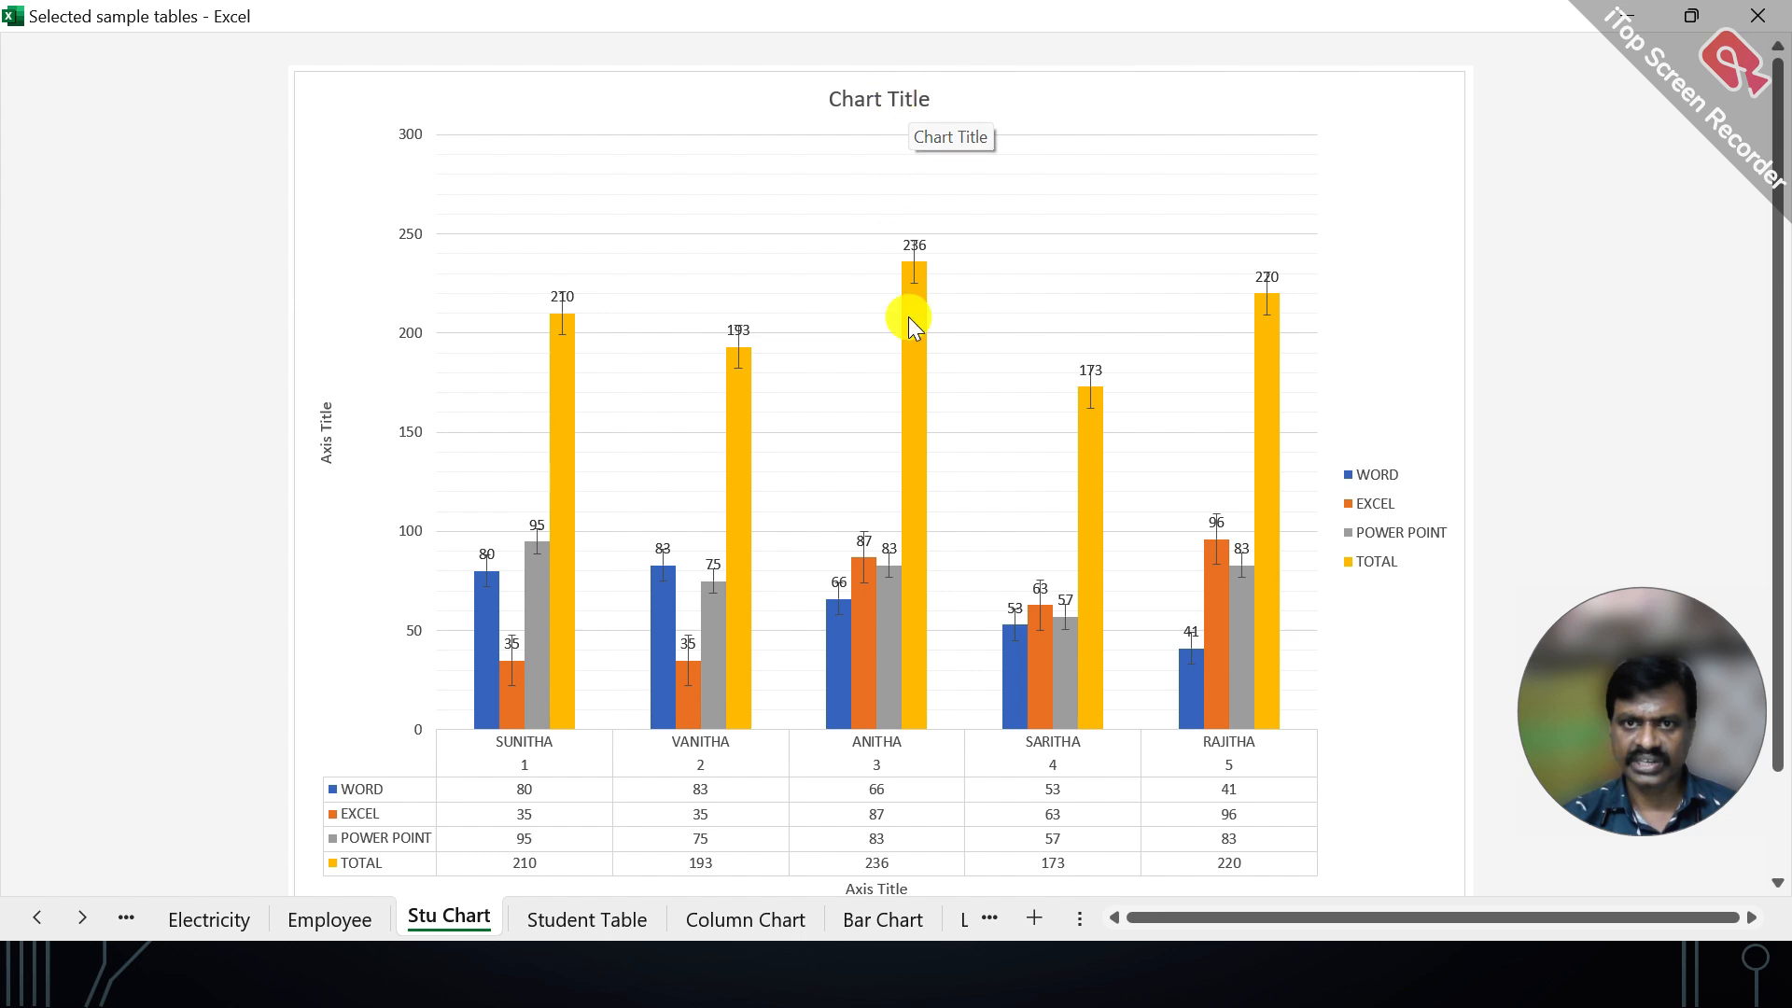
scroll(858, 807, down, 1)
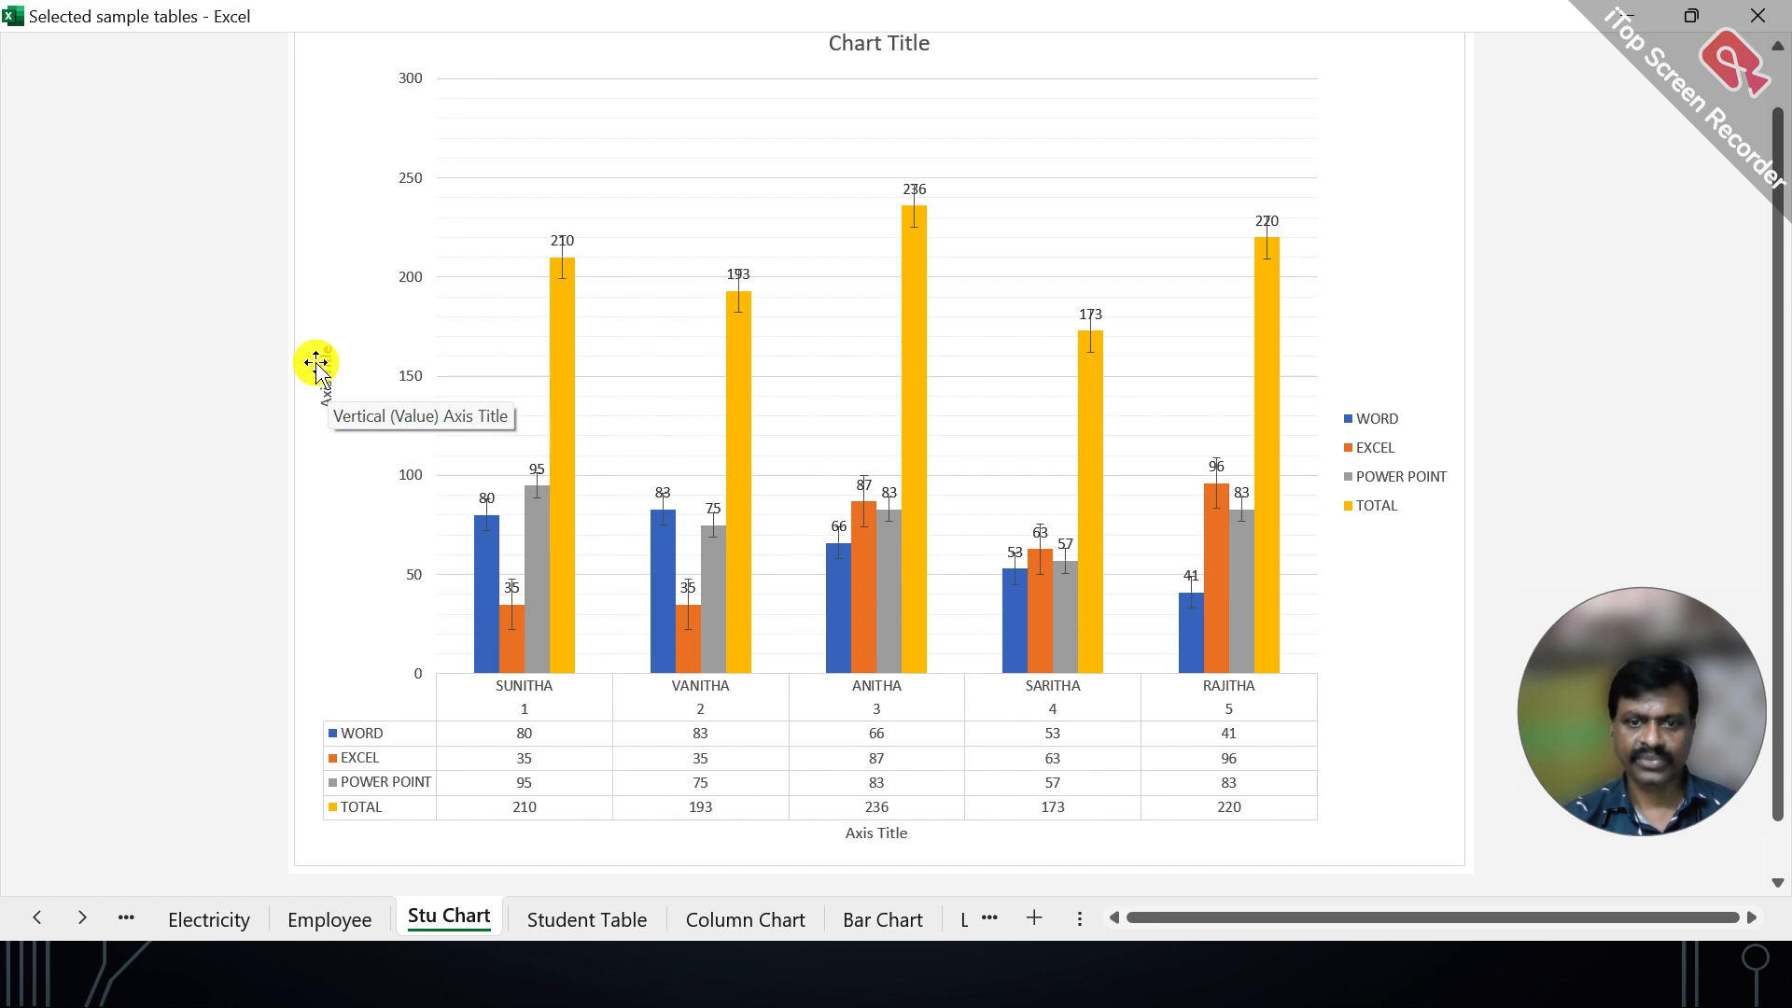
scroll(1368, 168, up, 1)
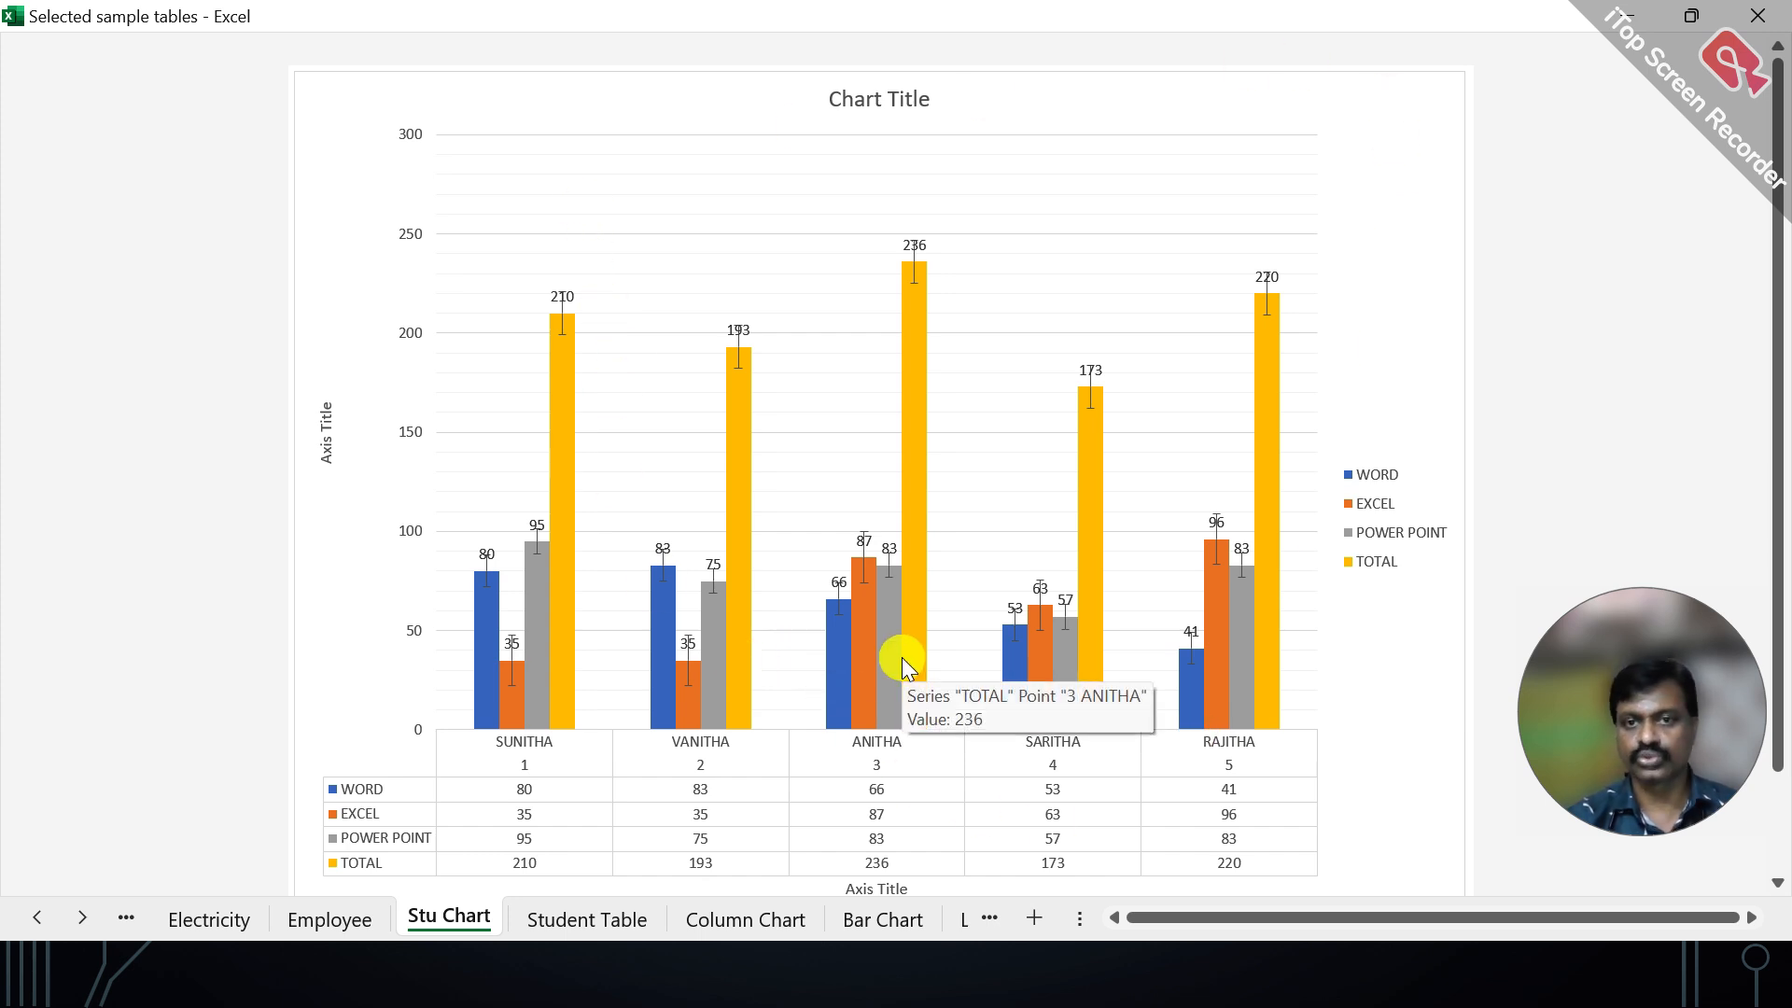
Remove the axes, axis titles, chart title, data labels, data table and error bars from the student chart
click(1430, 151)
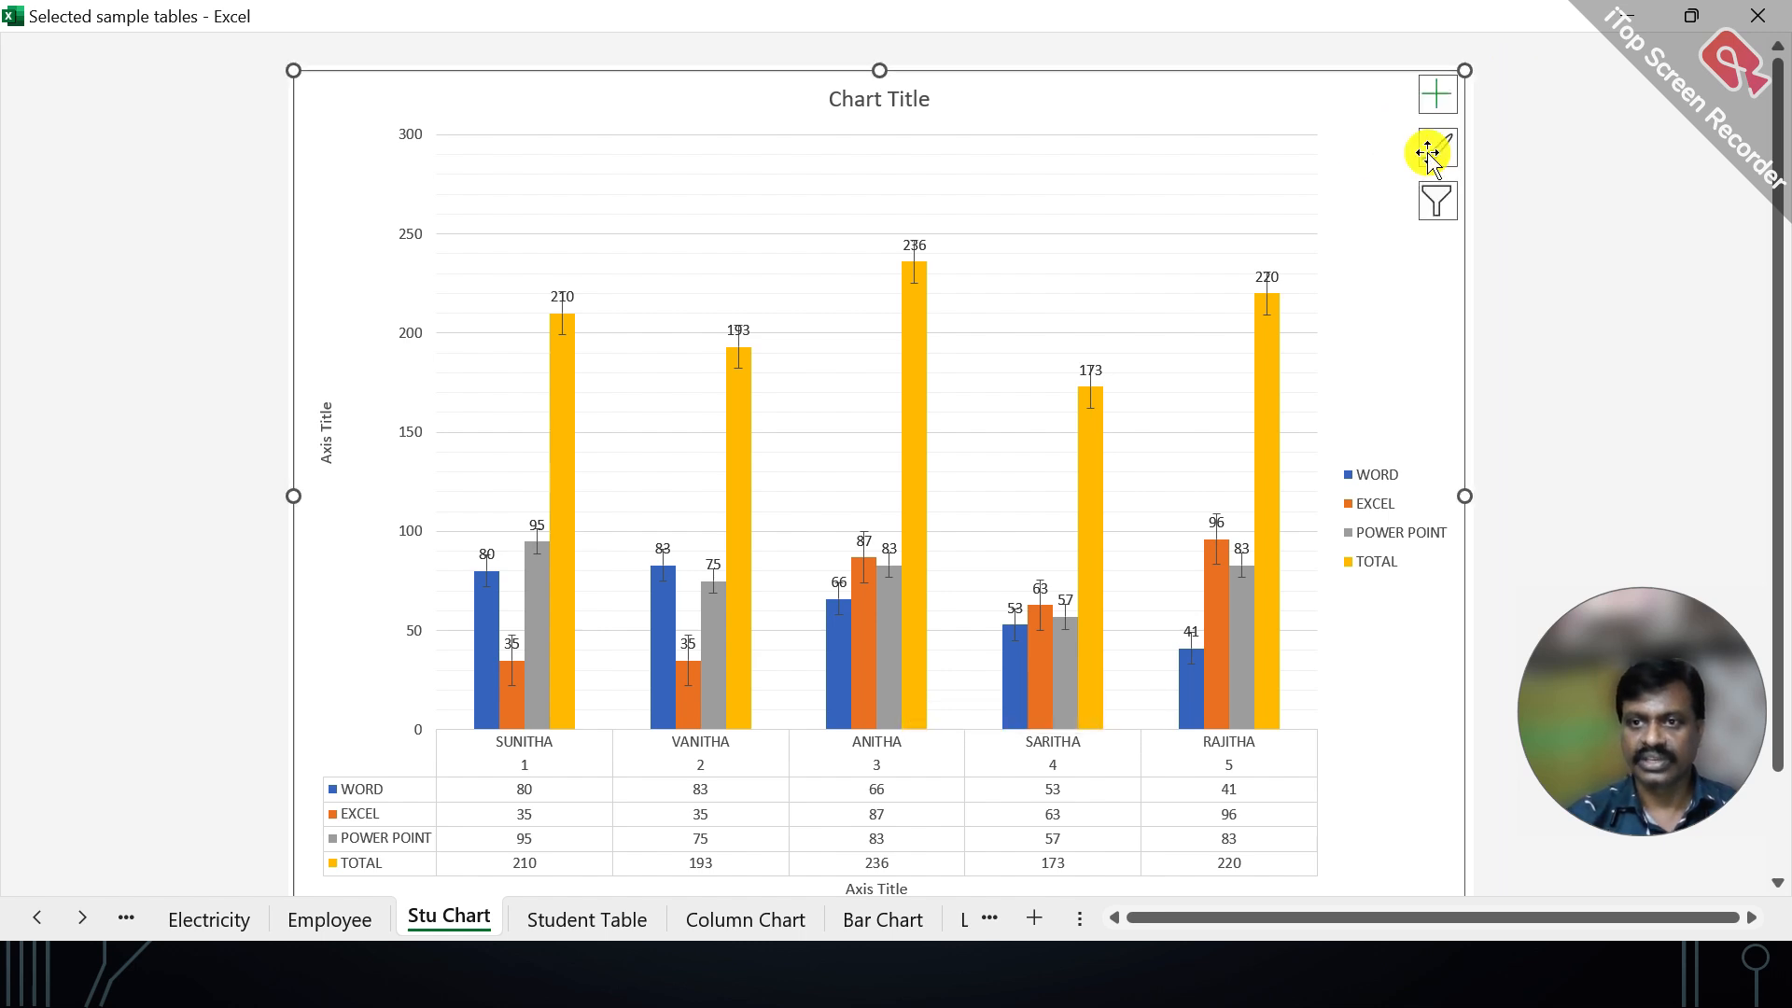
click(1442, 97)
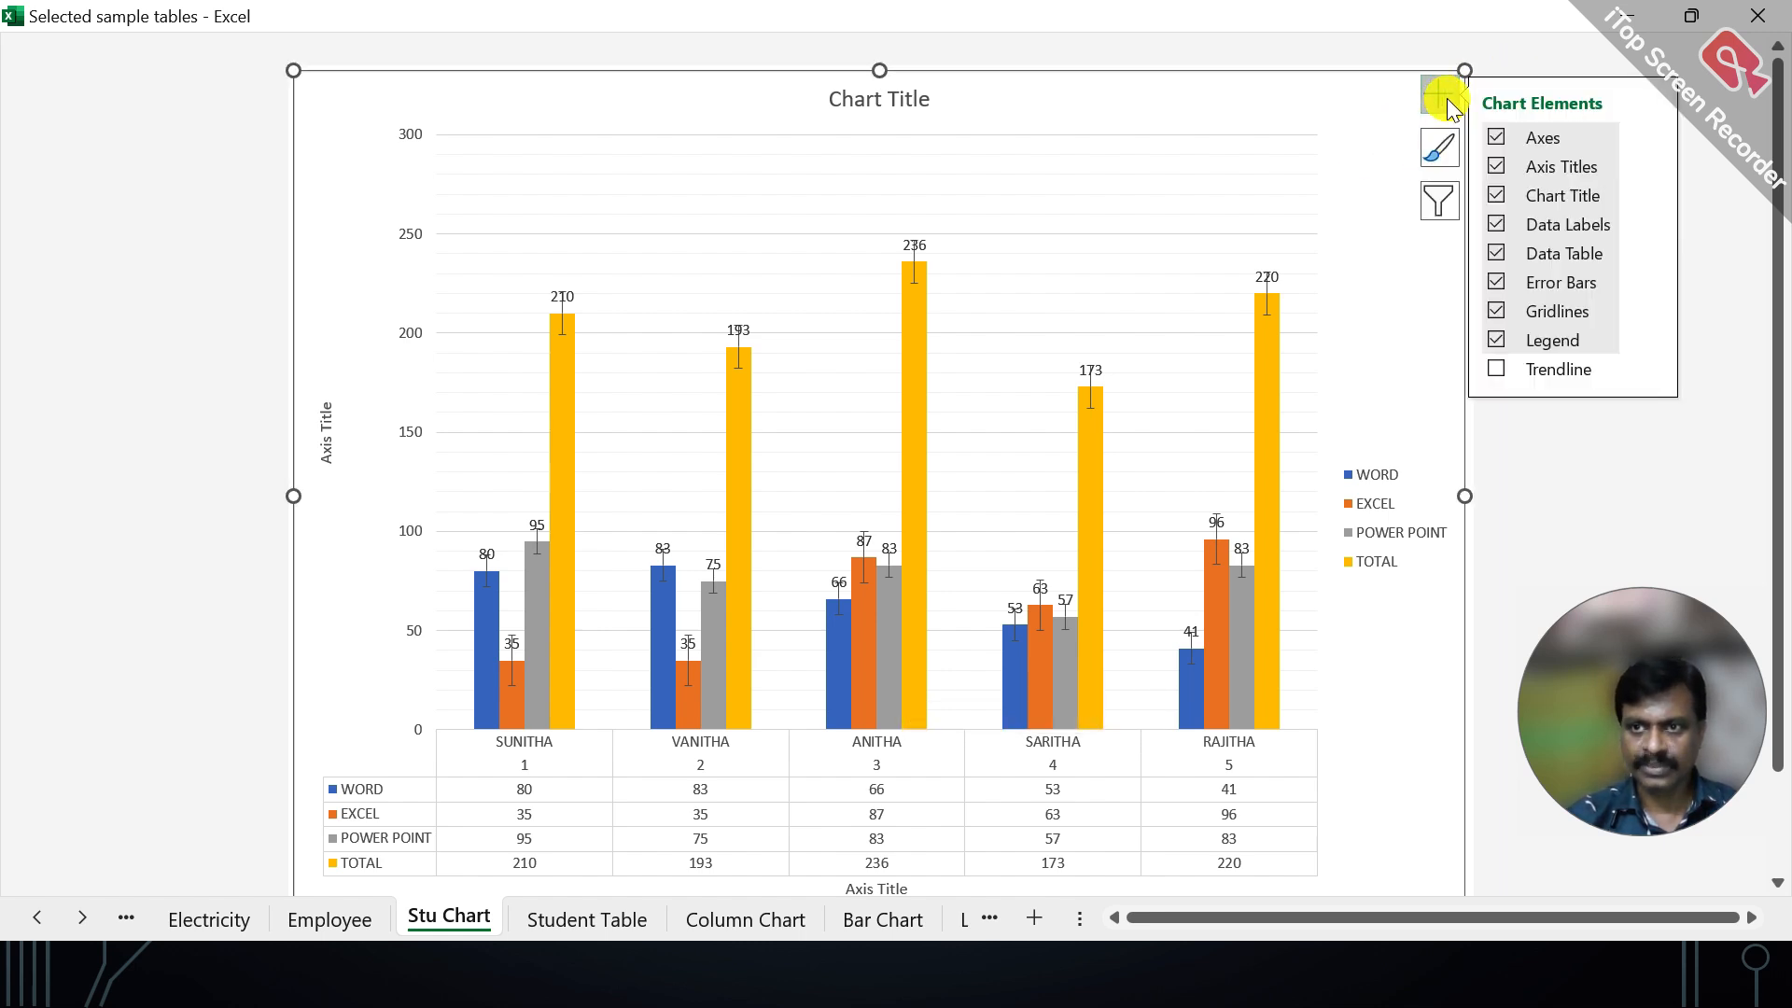
click(1497, 138)
click(1496, 225)
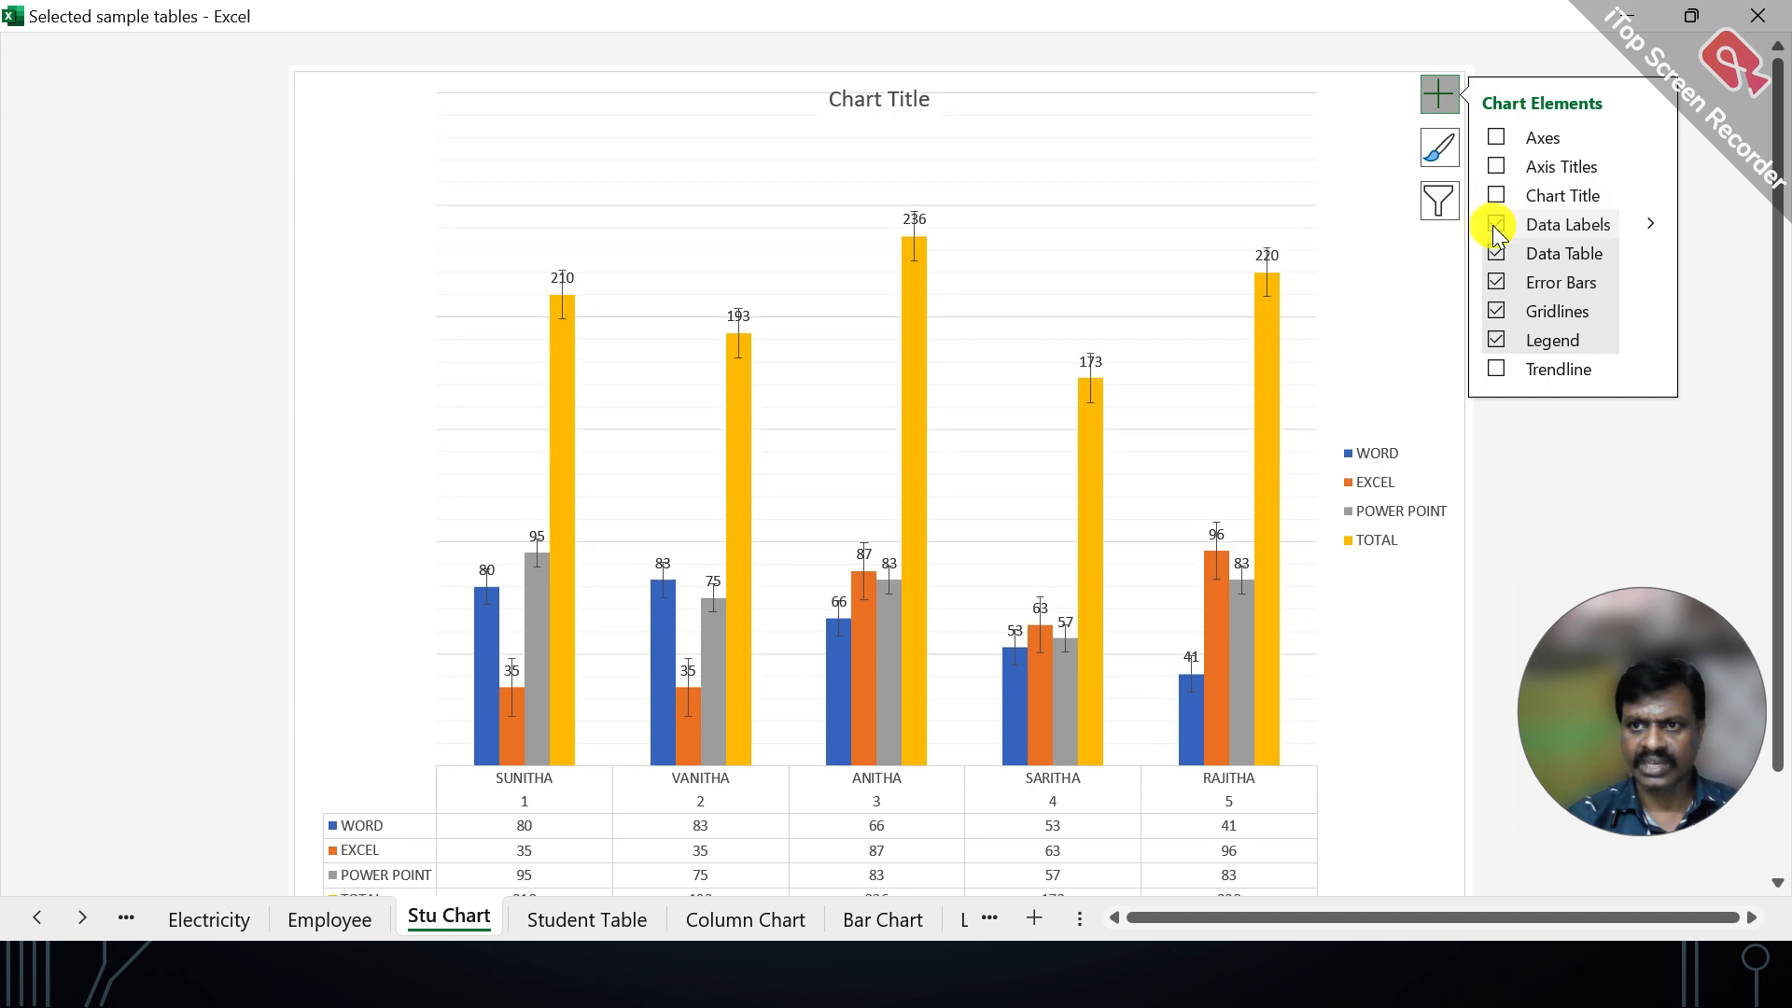
click(1496, 253)
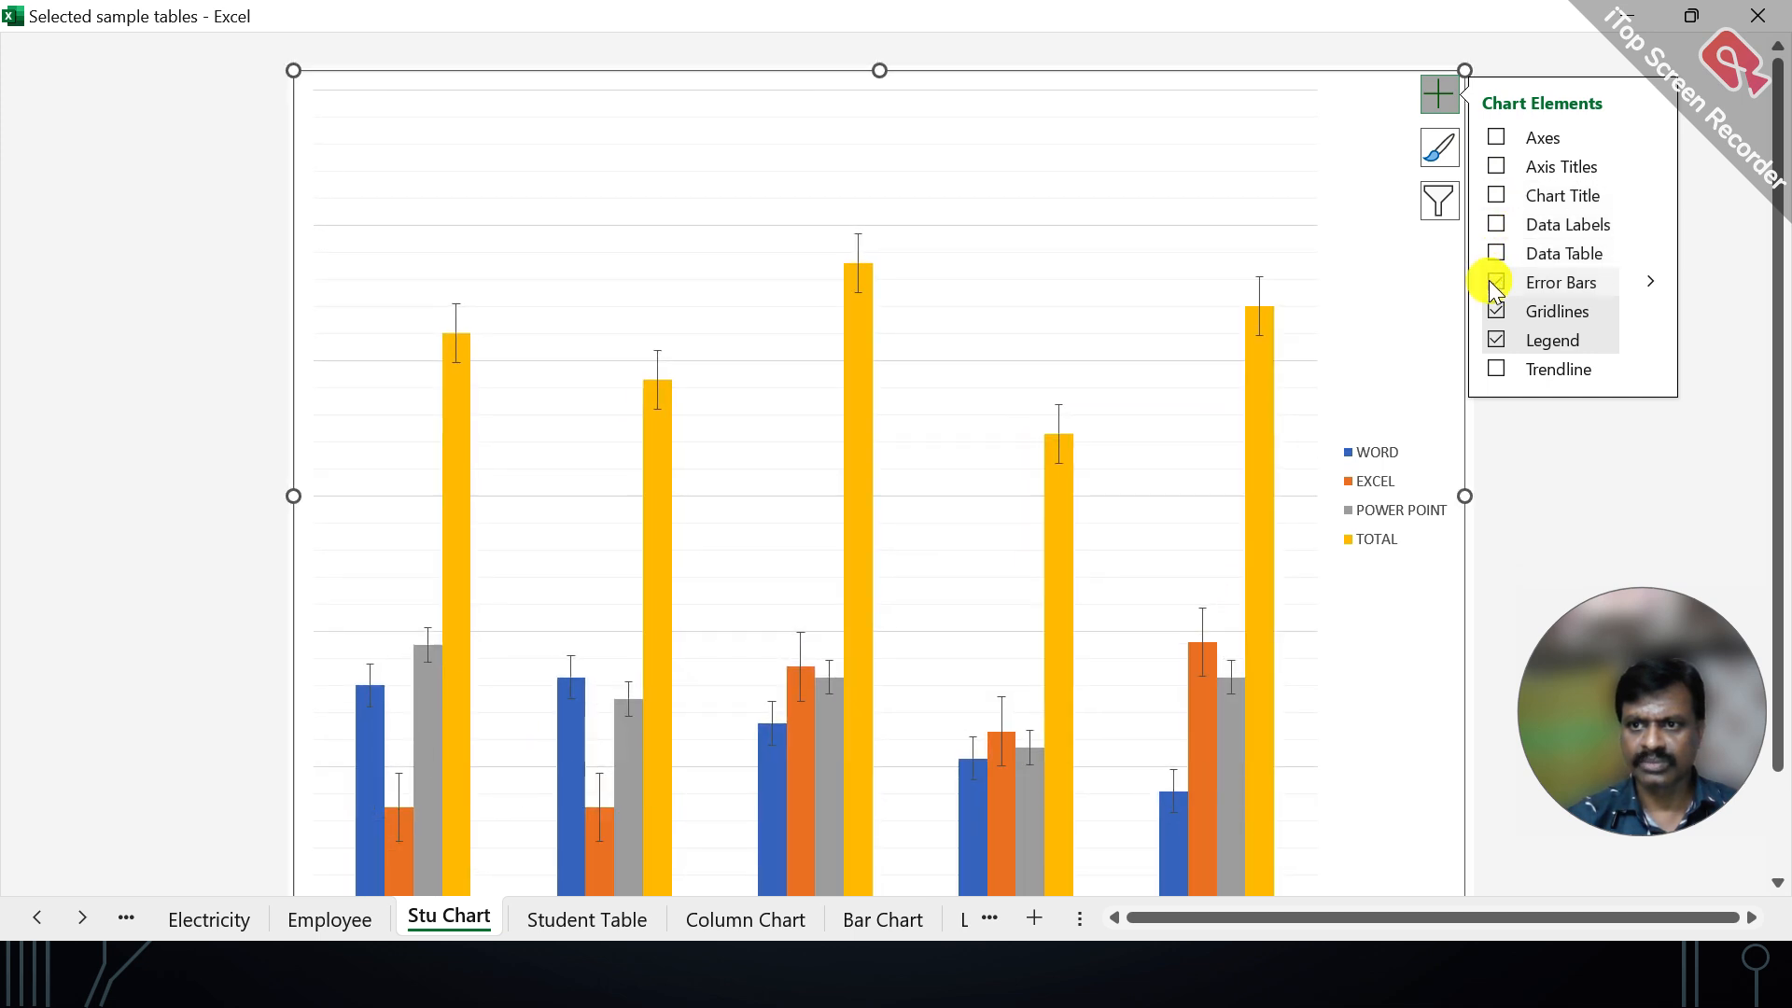
click(1492, 282)
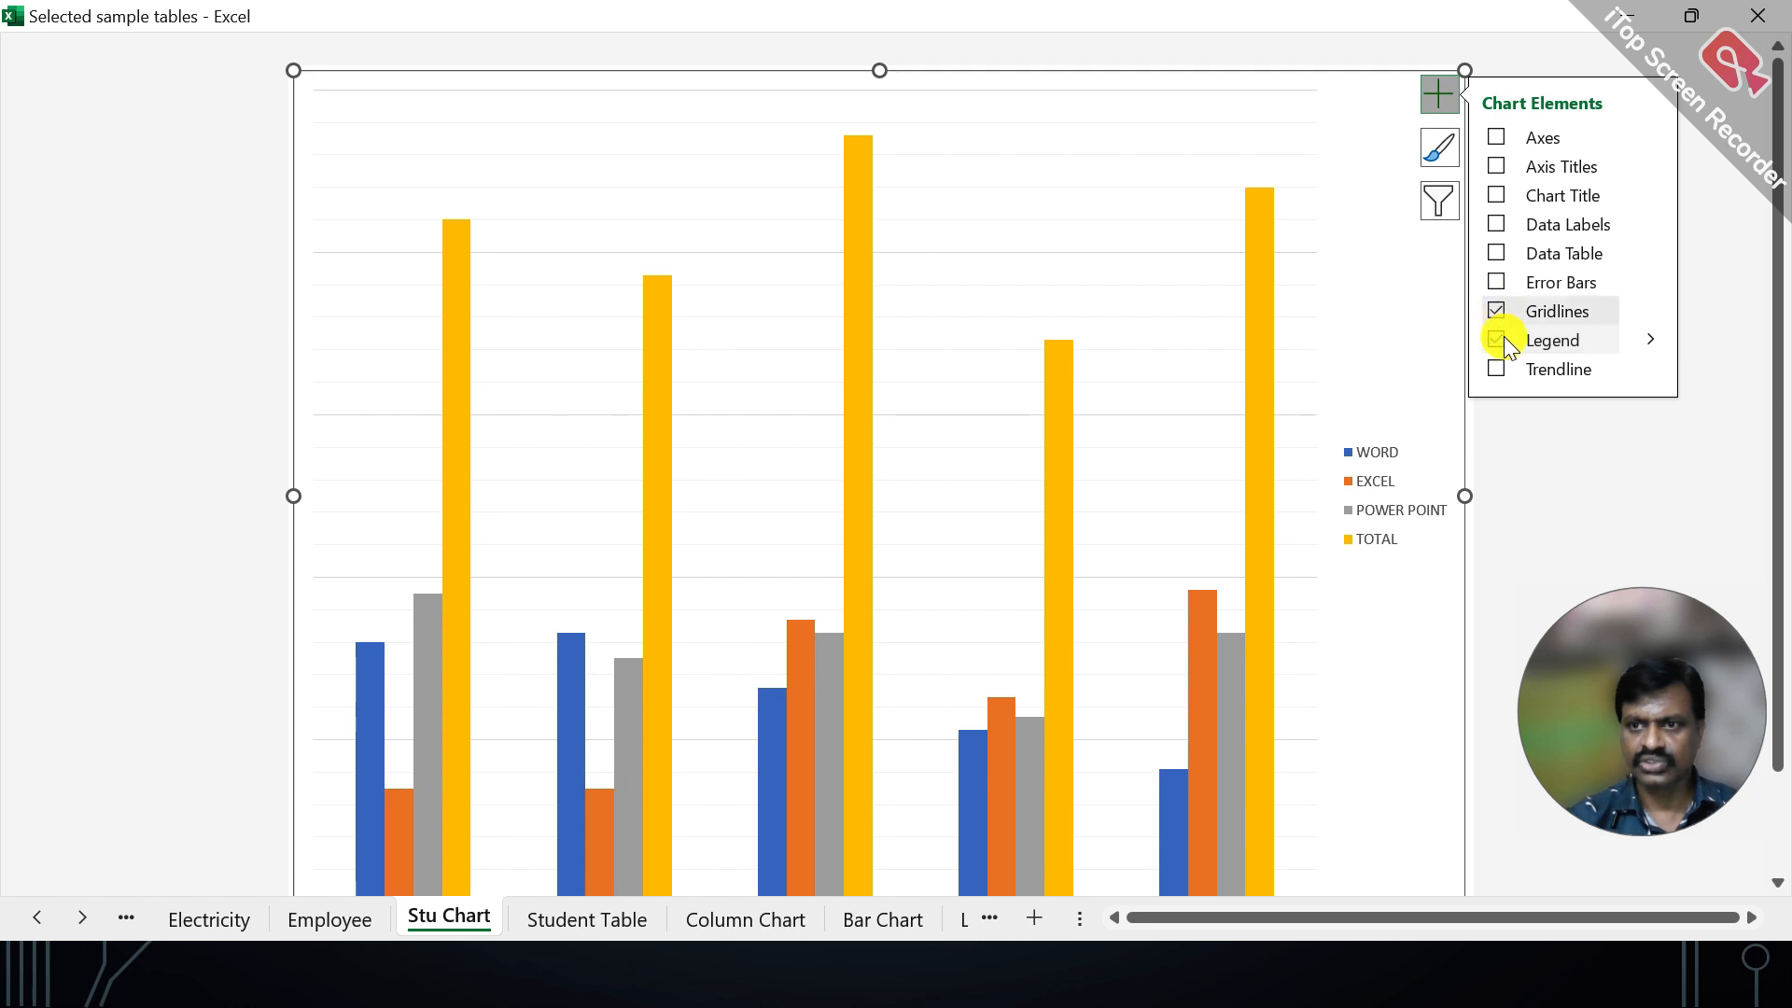
Restore the chart title, both axes and the axis titles on the student chart
click(1496, 194)
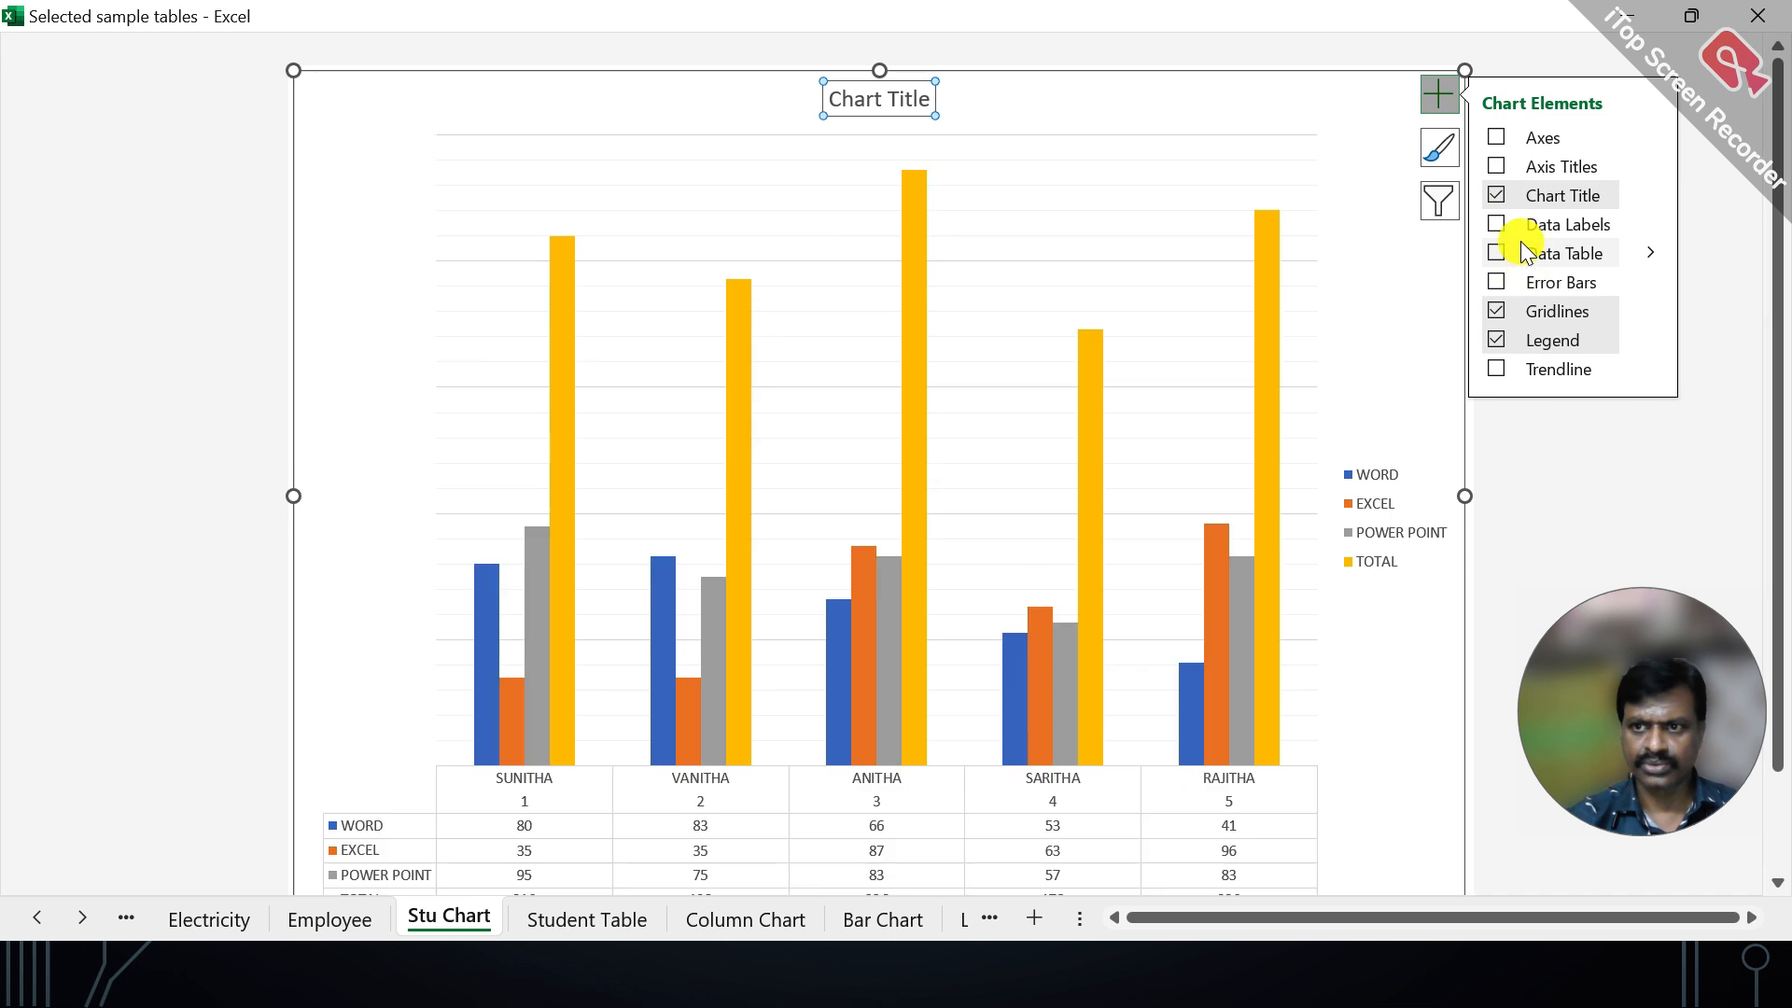
click(1497, 138)
click(1496, 168)
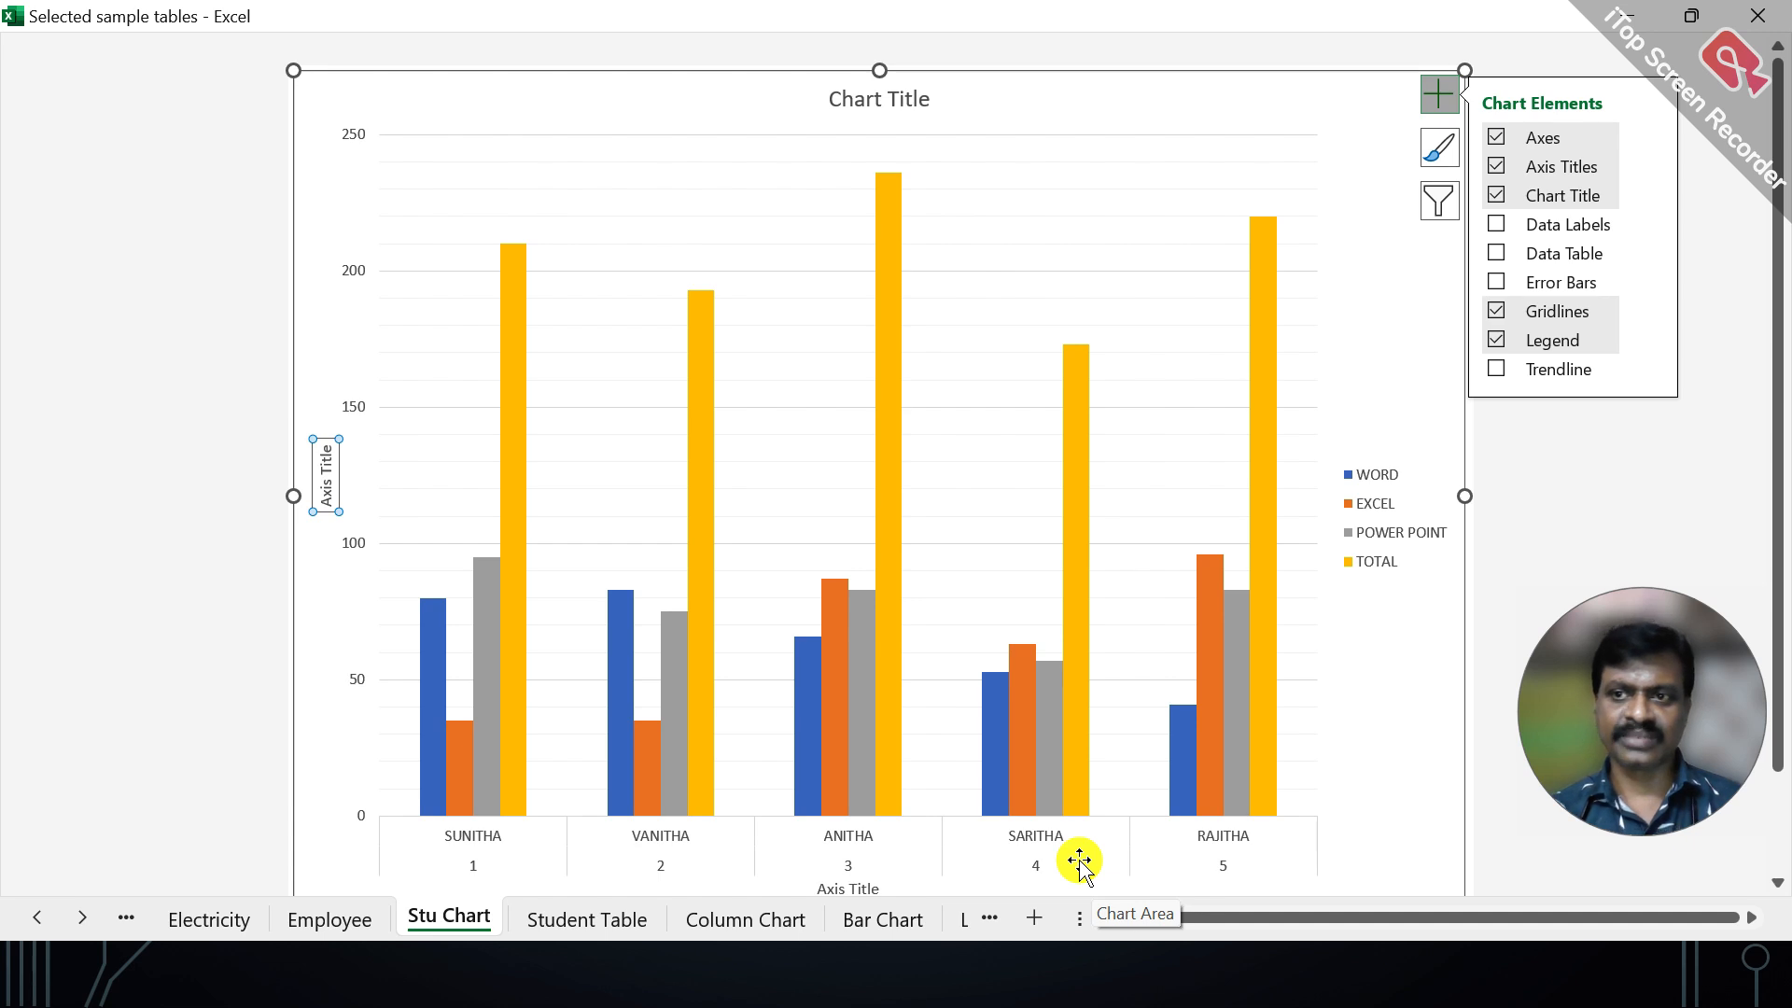
click(1568, 501)
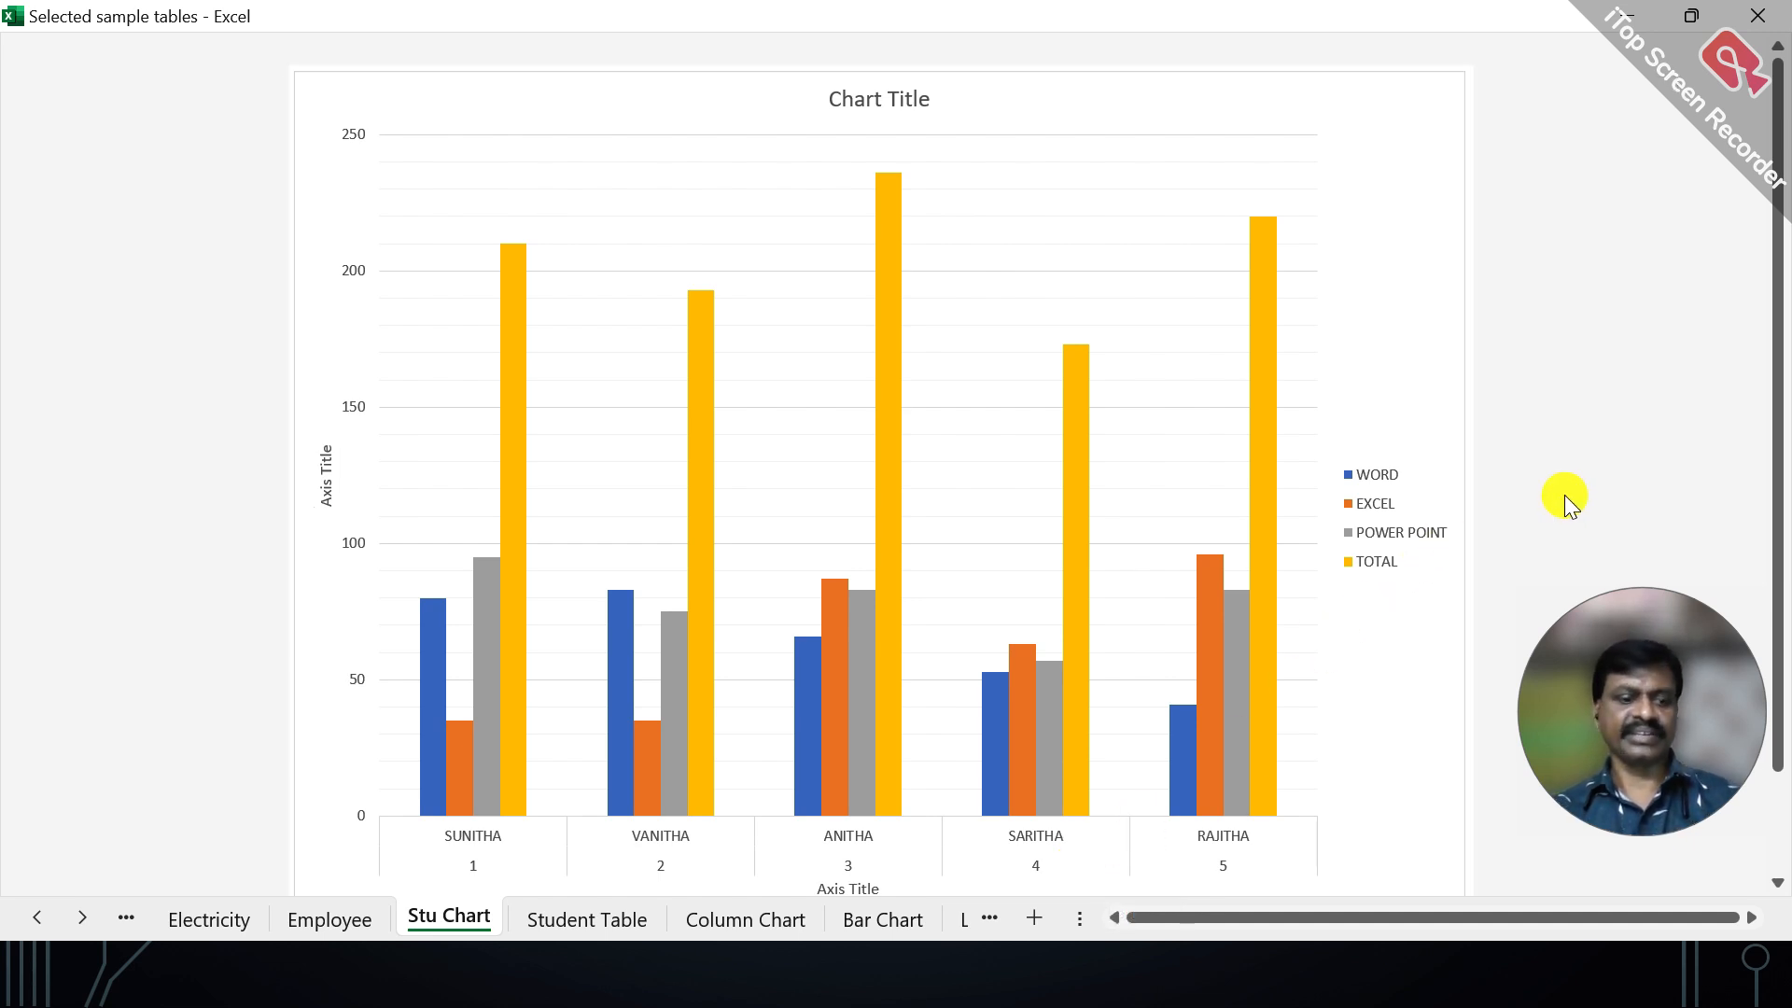
Exit full-screen view and change the chart's data range to 'Student Table'!$B$1:$F$6, leaving out the SNO column
key(Escape)
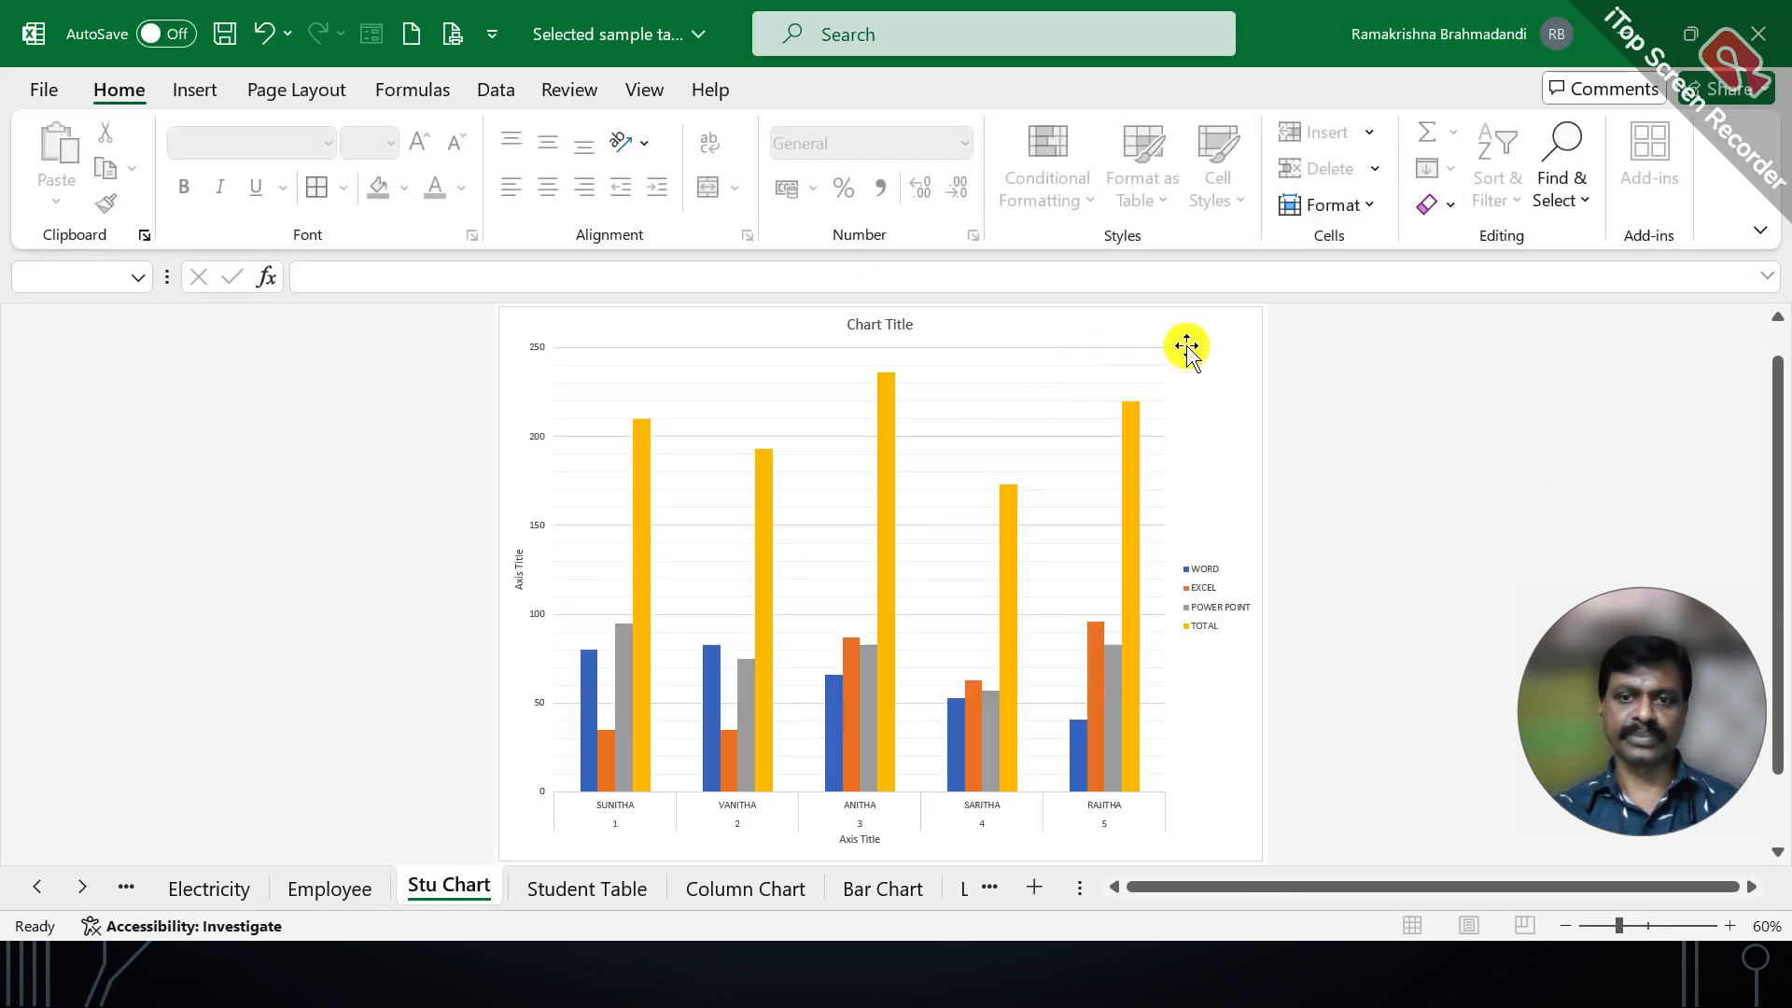
click(1218, 350)
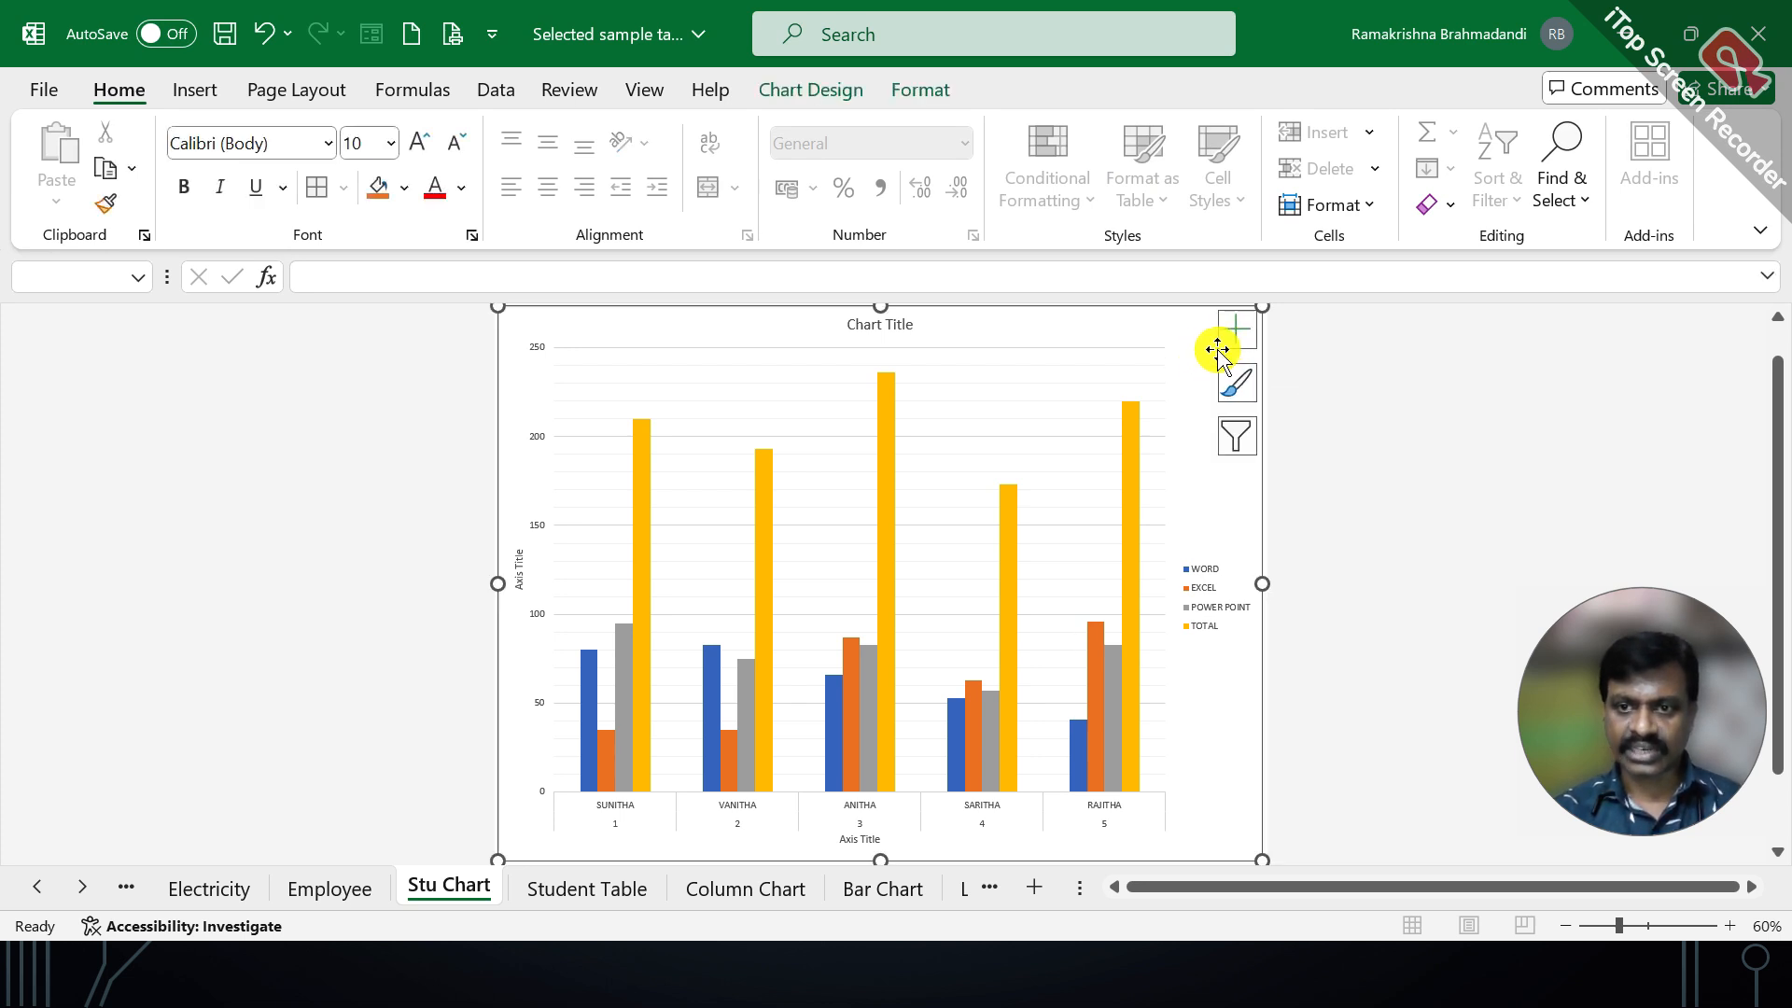
click(830, 91)
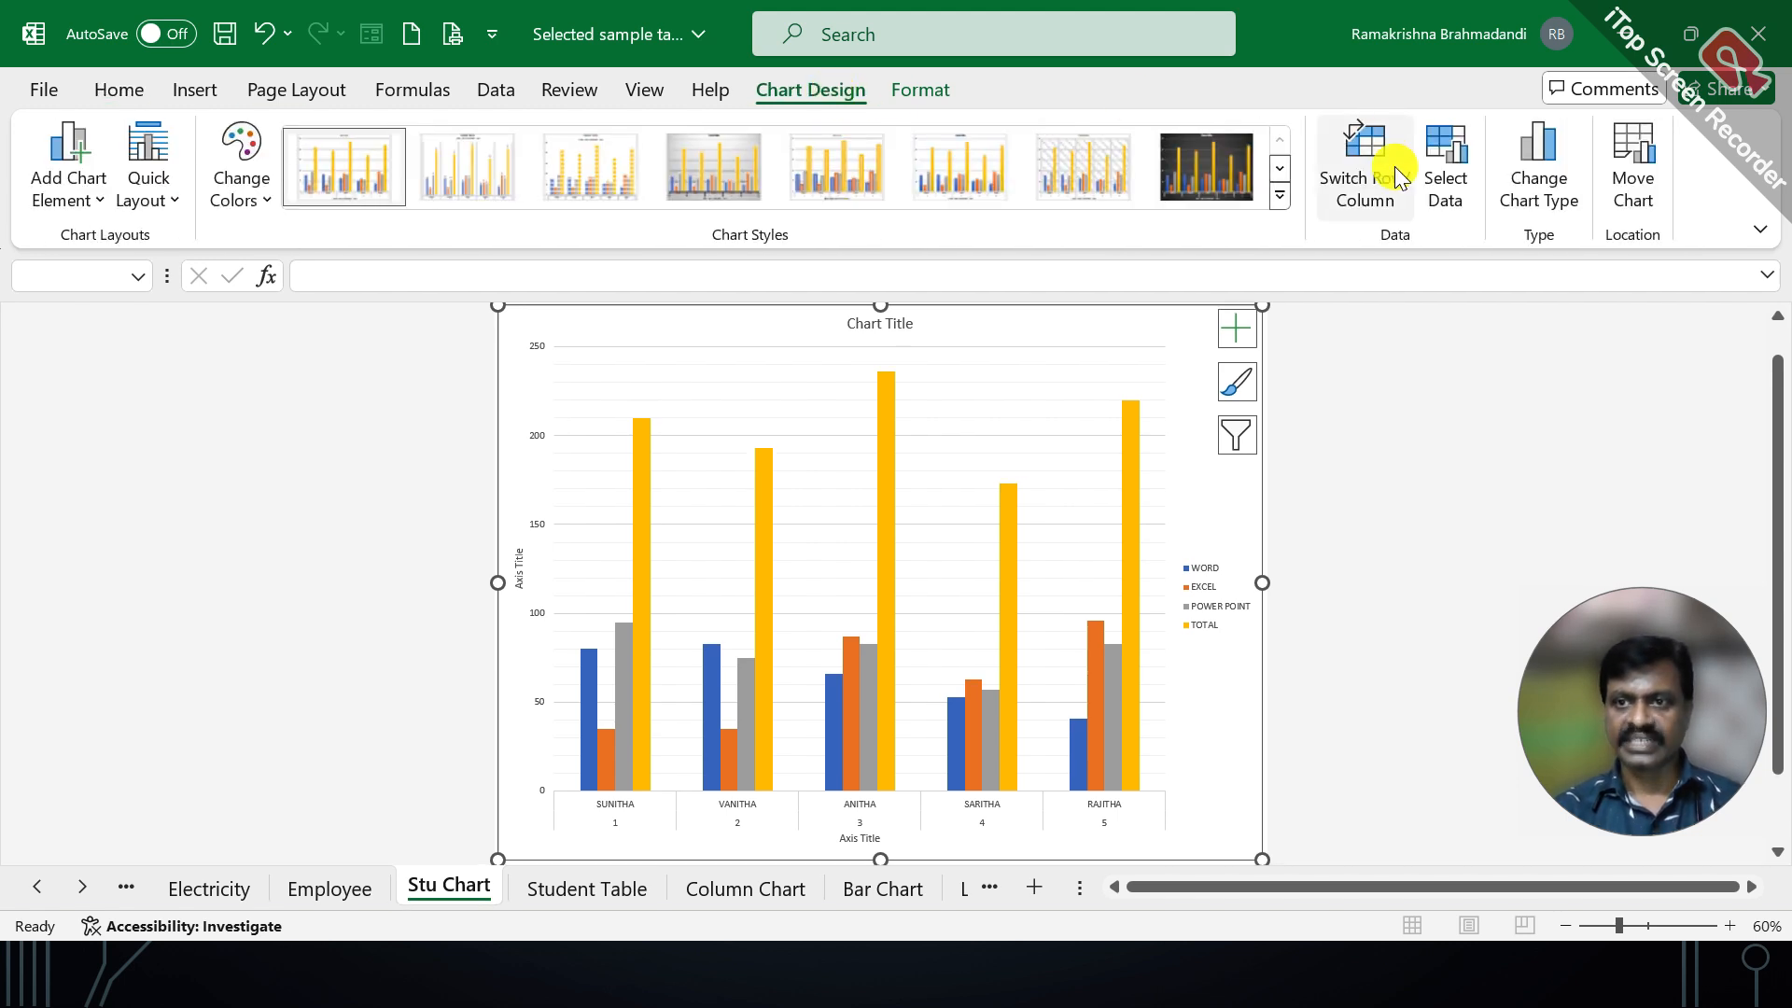
click(1454, 172)
drag(616, 539, 1410, 259)
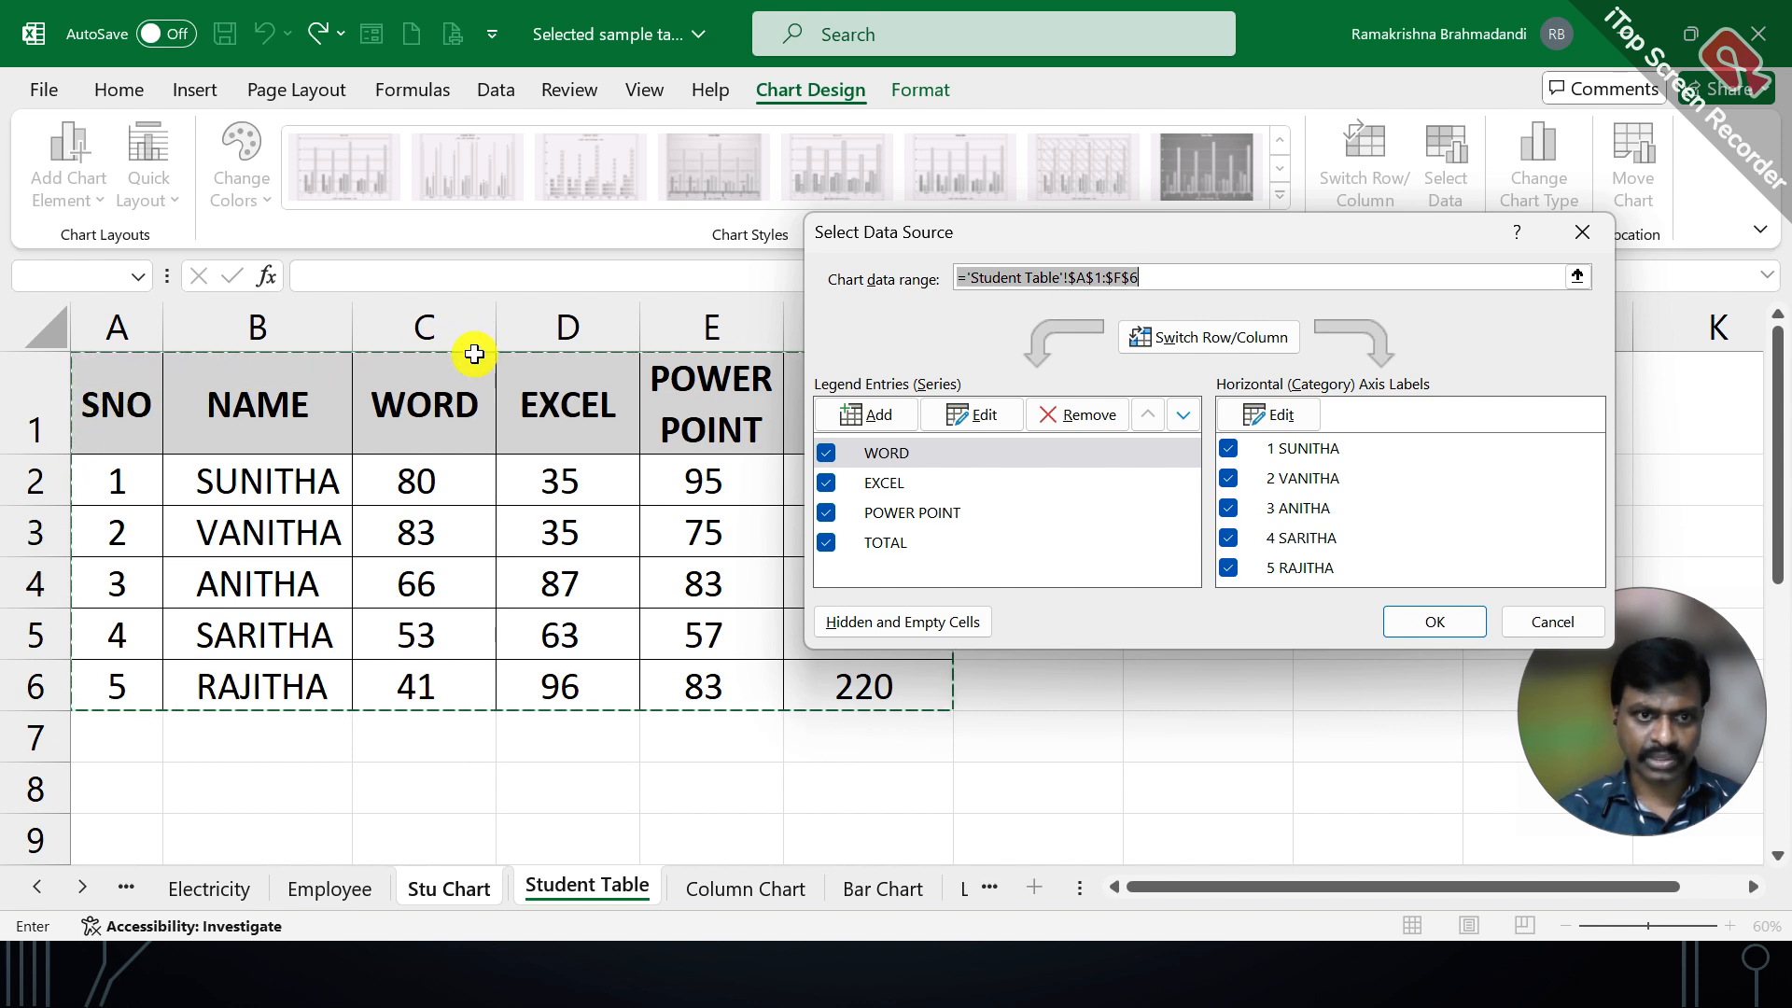
drag(1219, 239, 1437, 203)
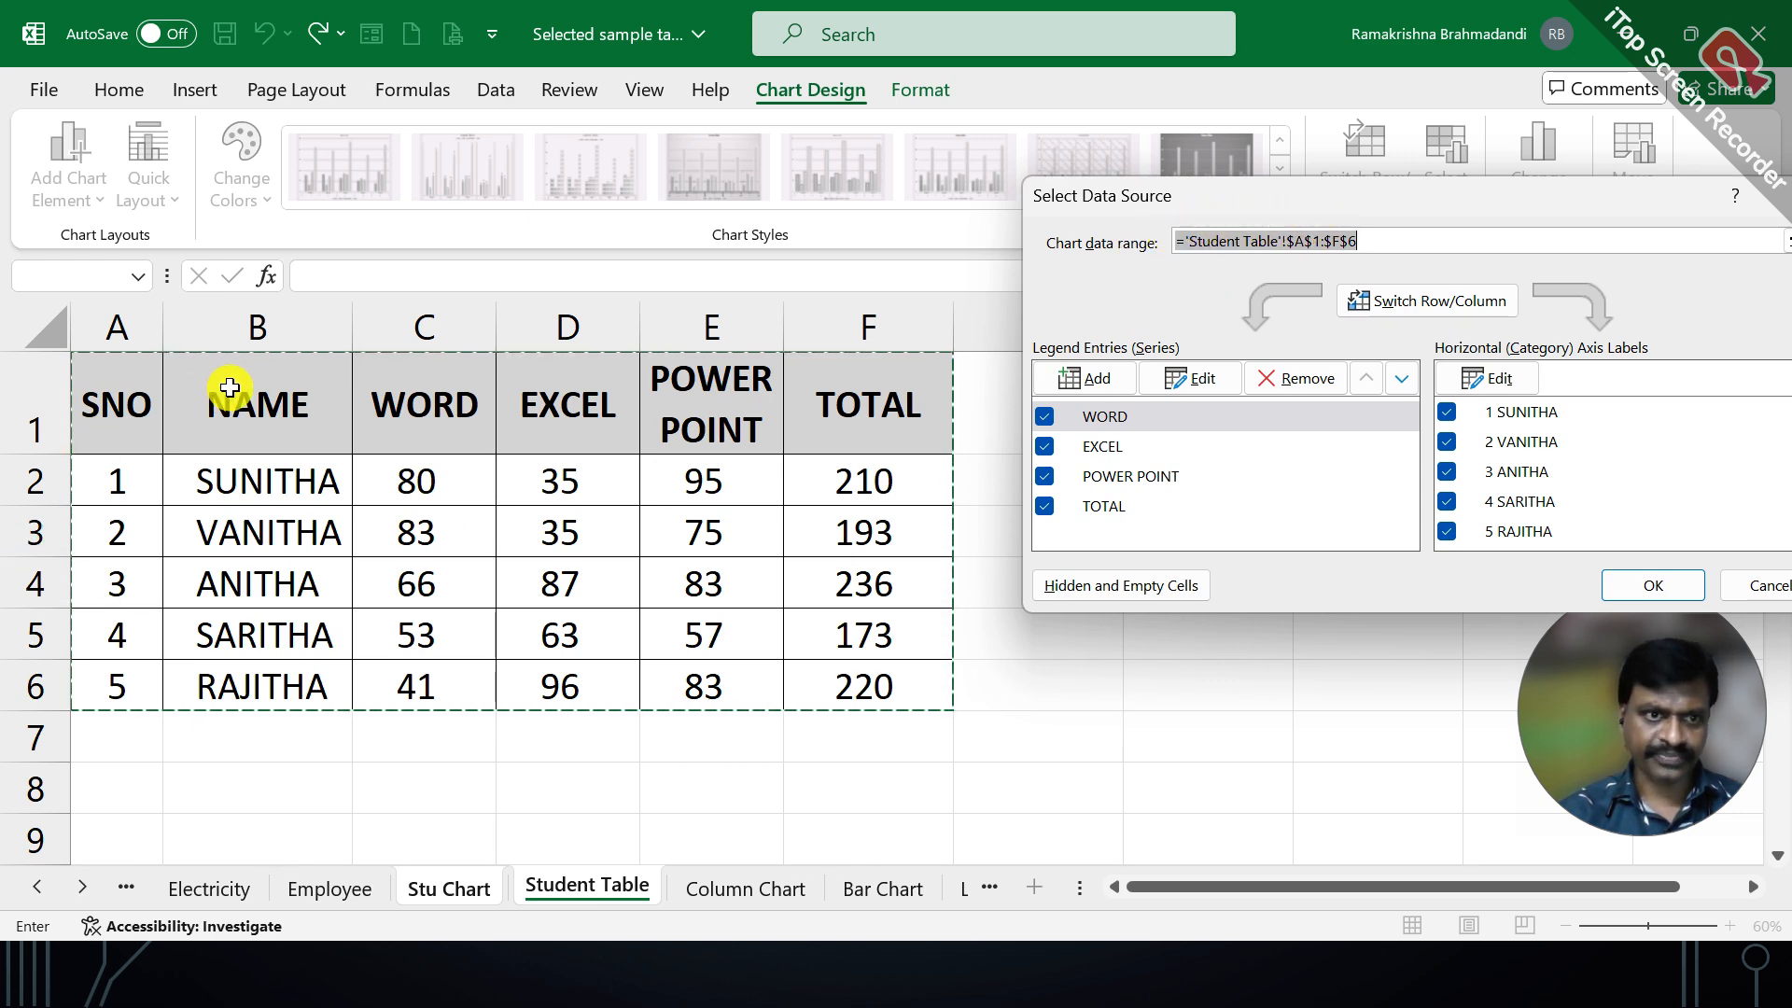
drag(230, 387, 835, 672)
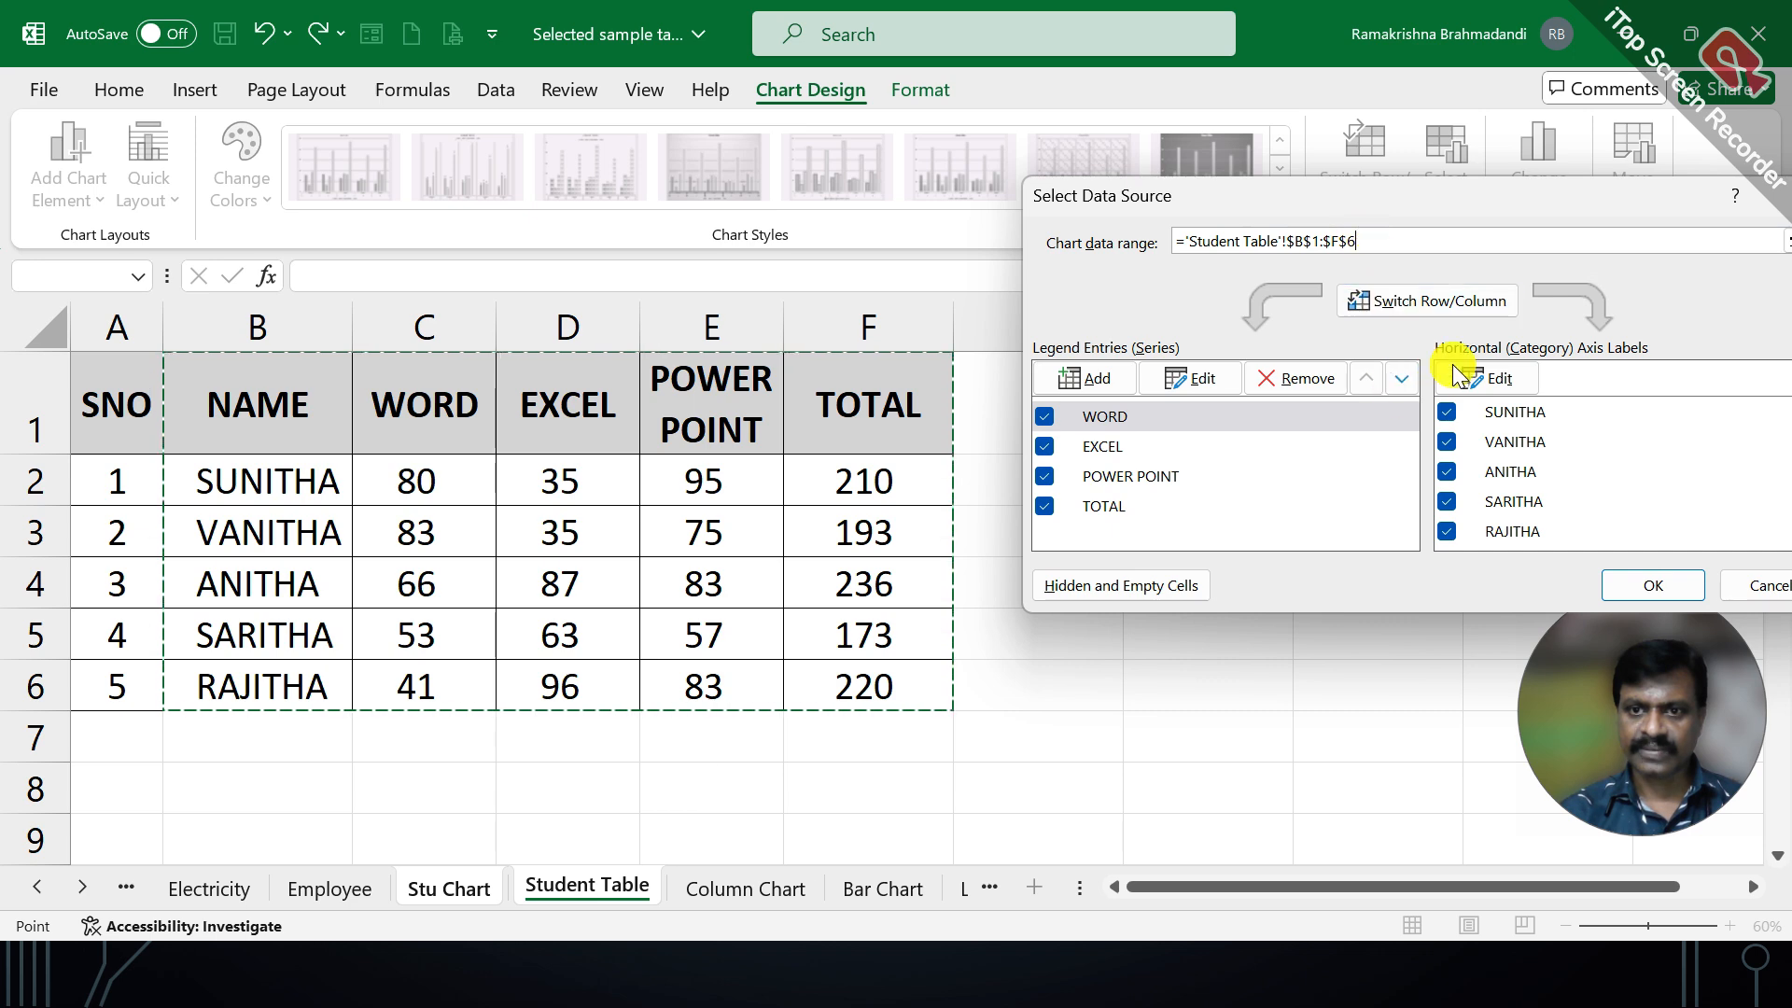
drag(1537, 198, 1388, 192)
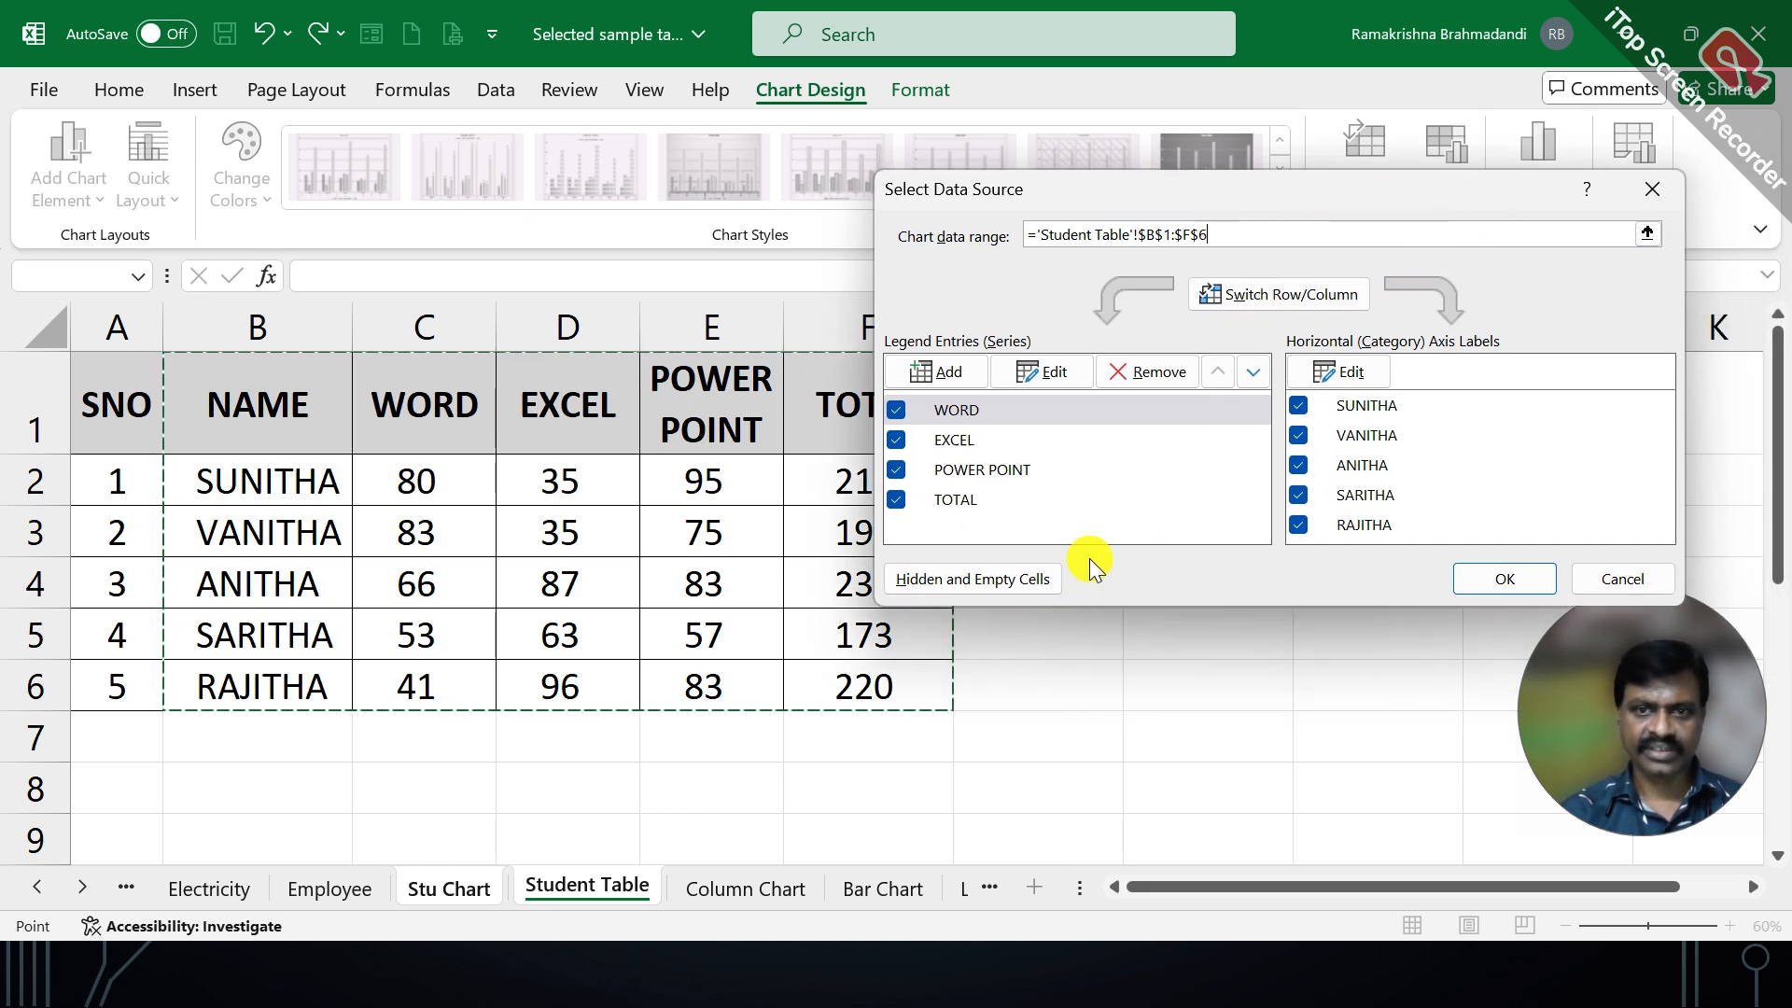
click(1478, 580)
scroll(681, 712, down, 1)
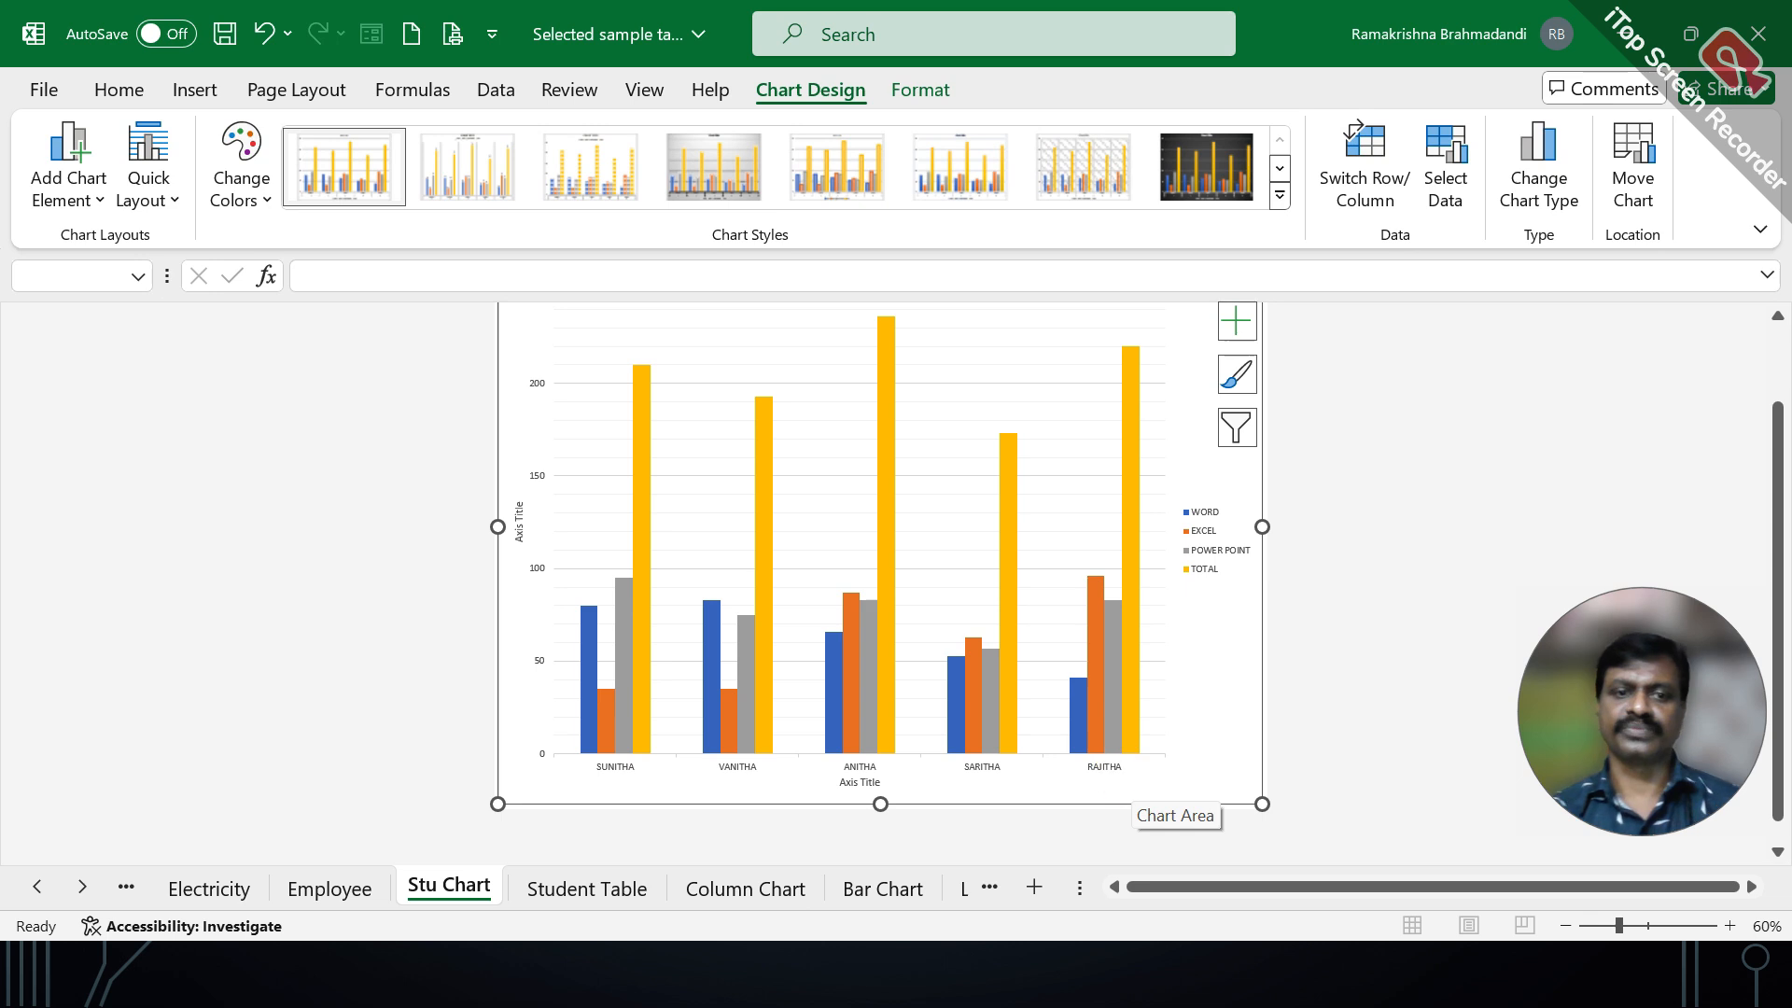
scroll(834, 443, up, 1)
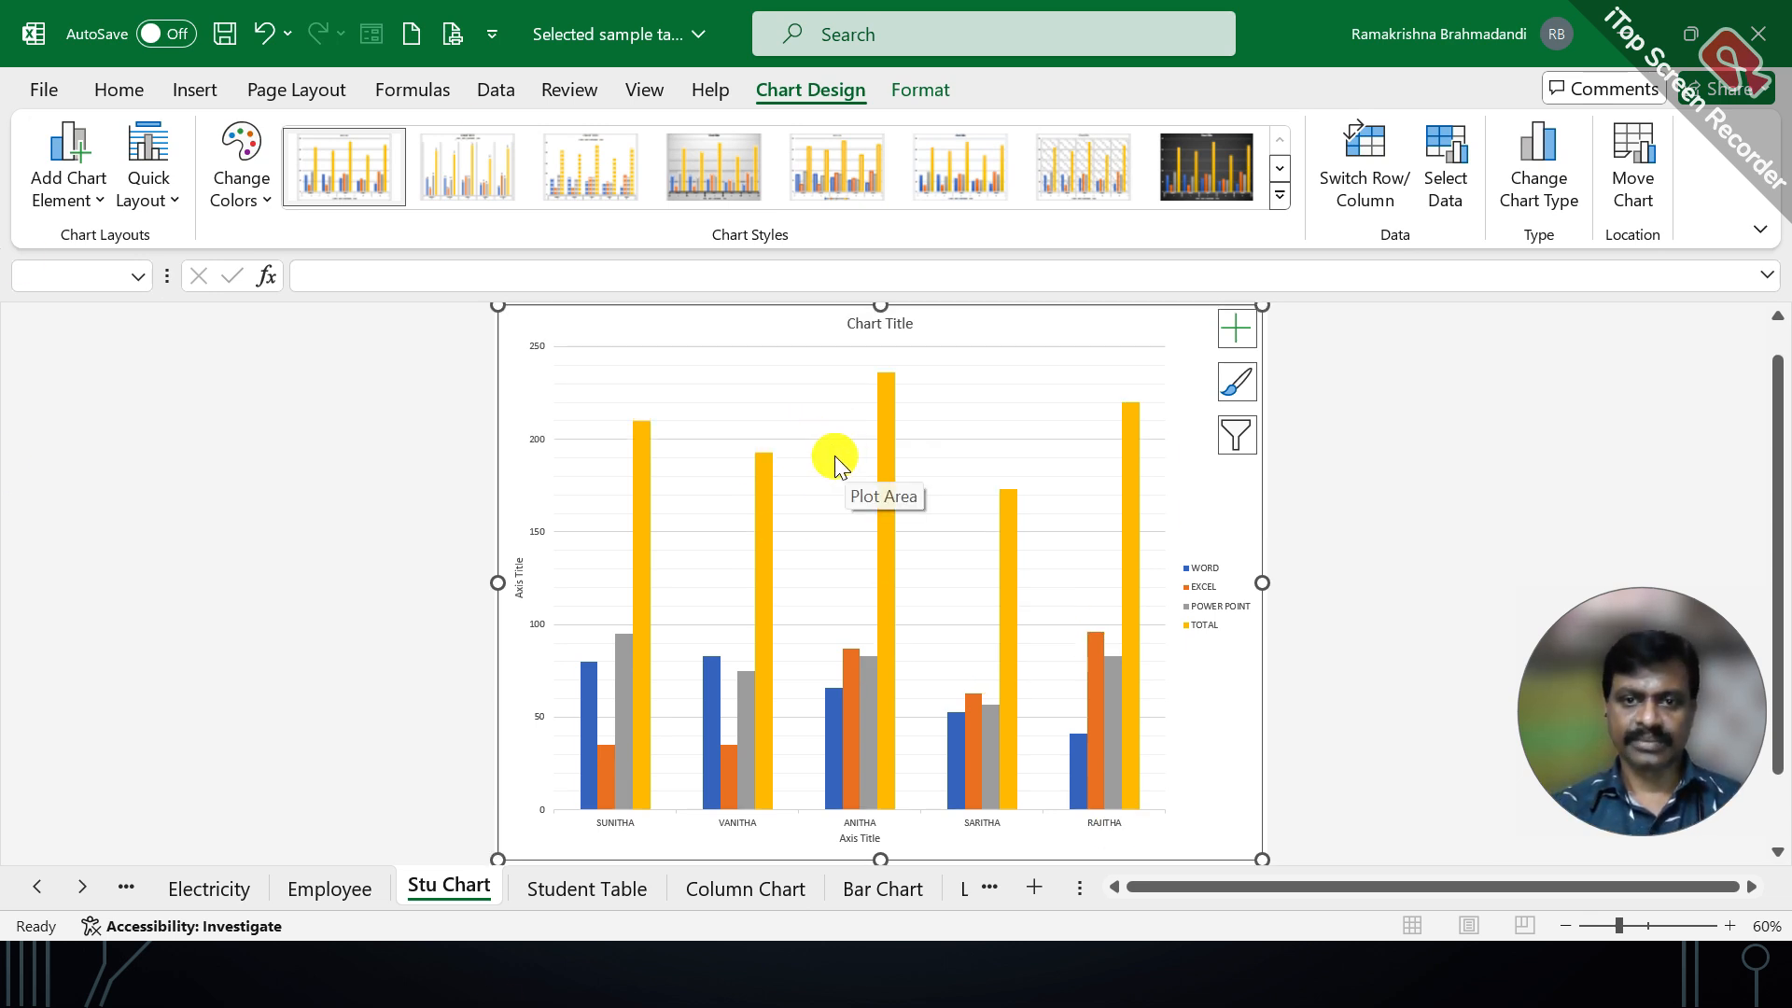
Show the Stu Chart sheet in full-screen view and add a data table to the chart
mouse_move(878, 422)
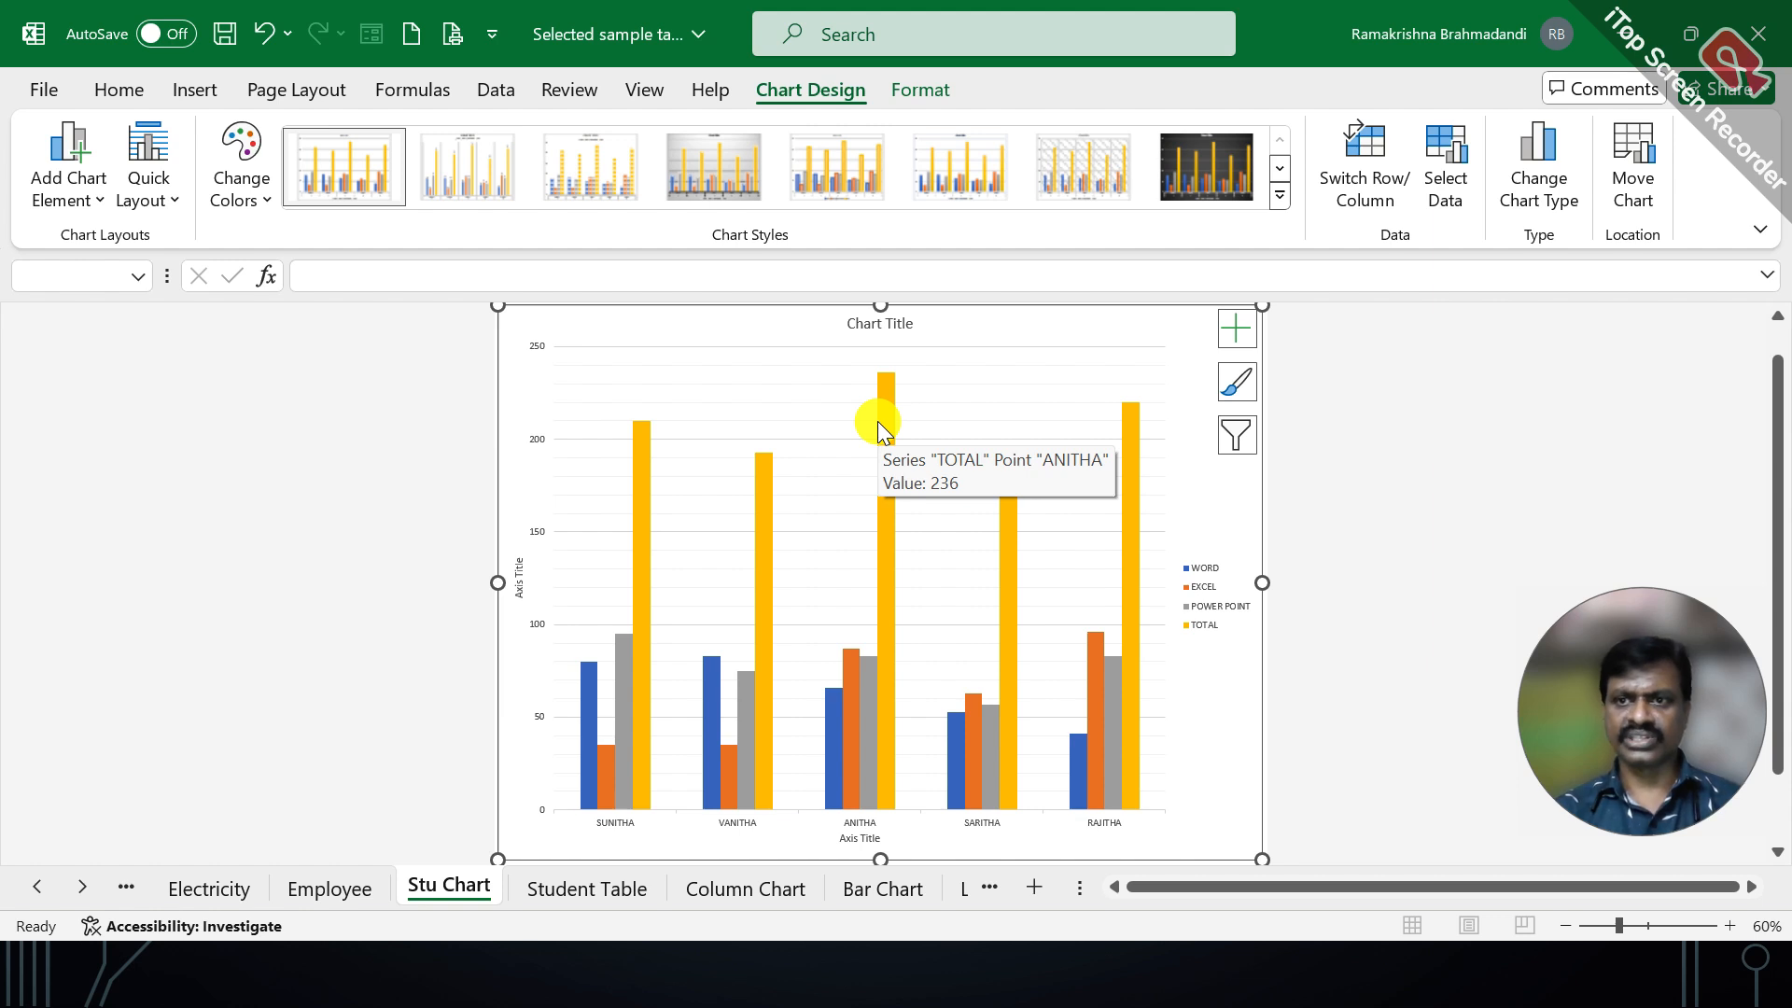
key(alt+v)
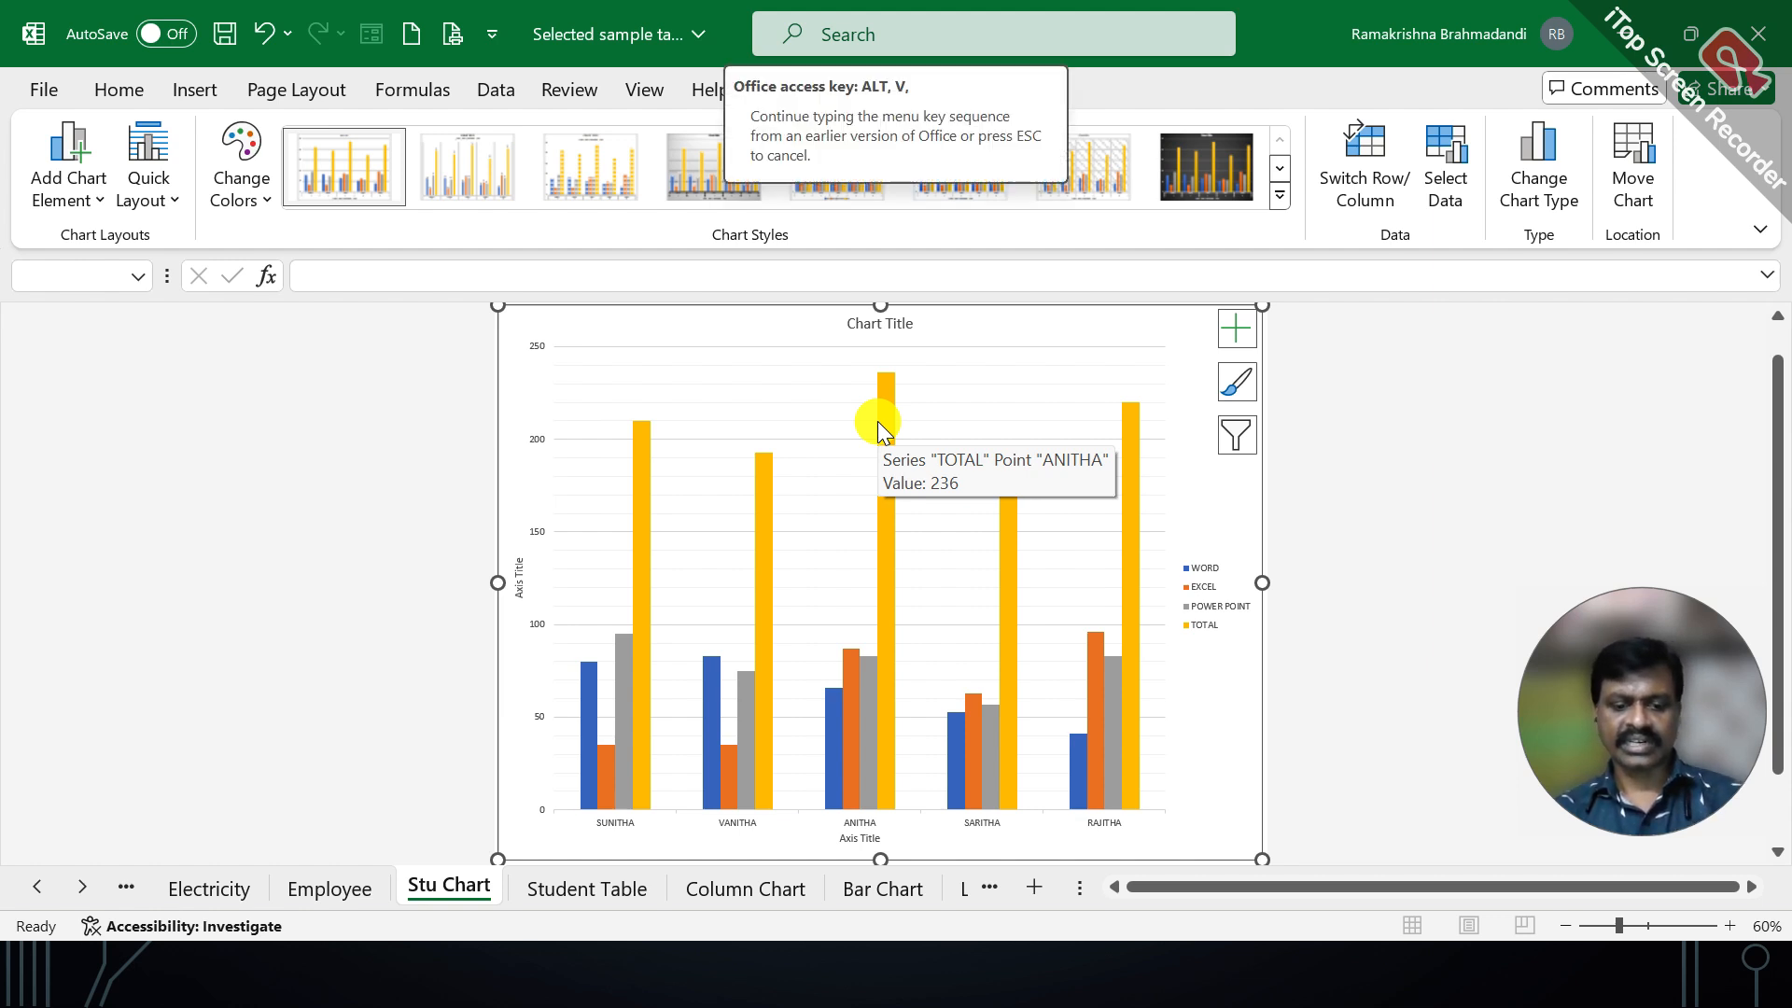
key(u)
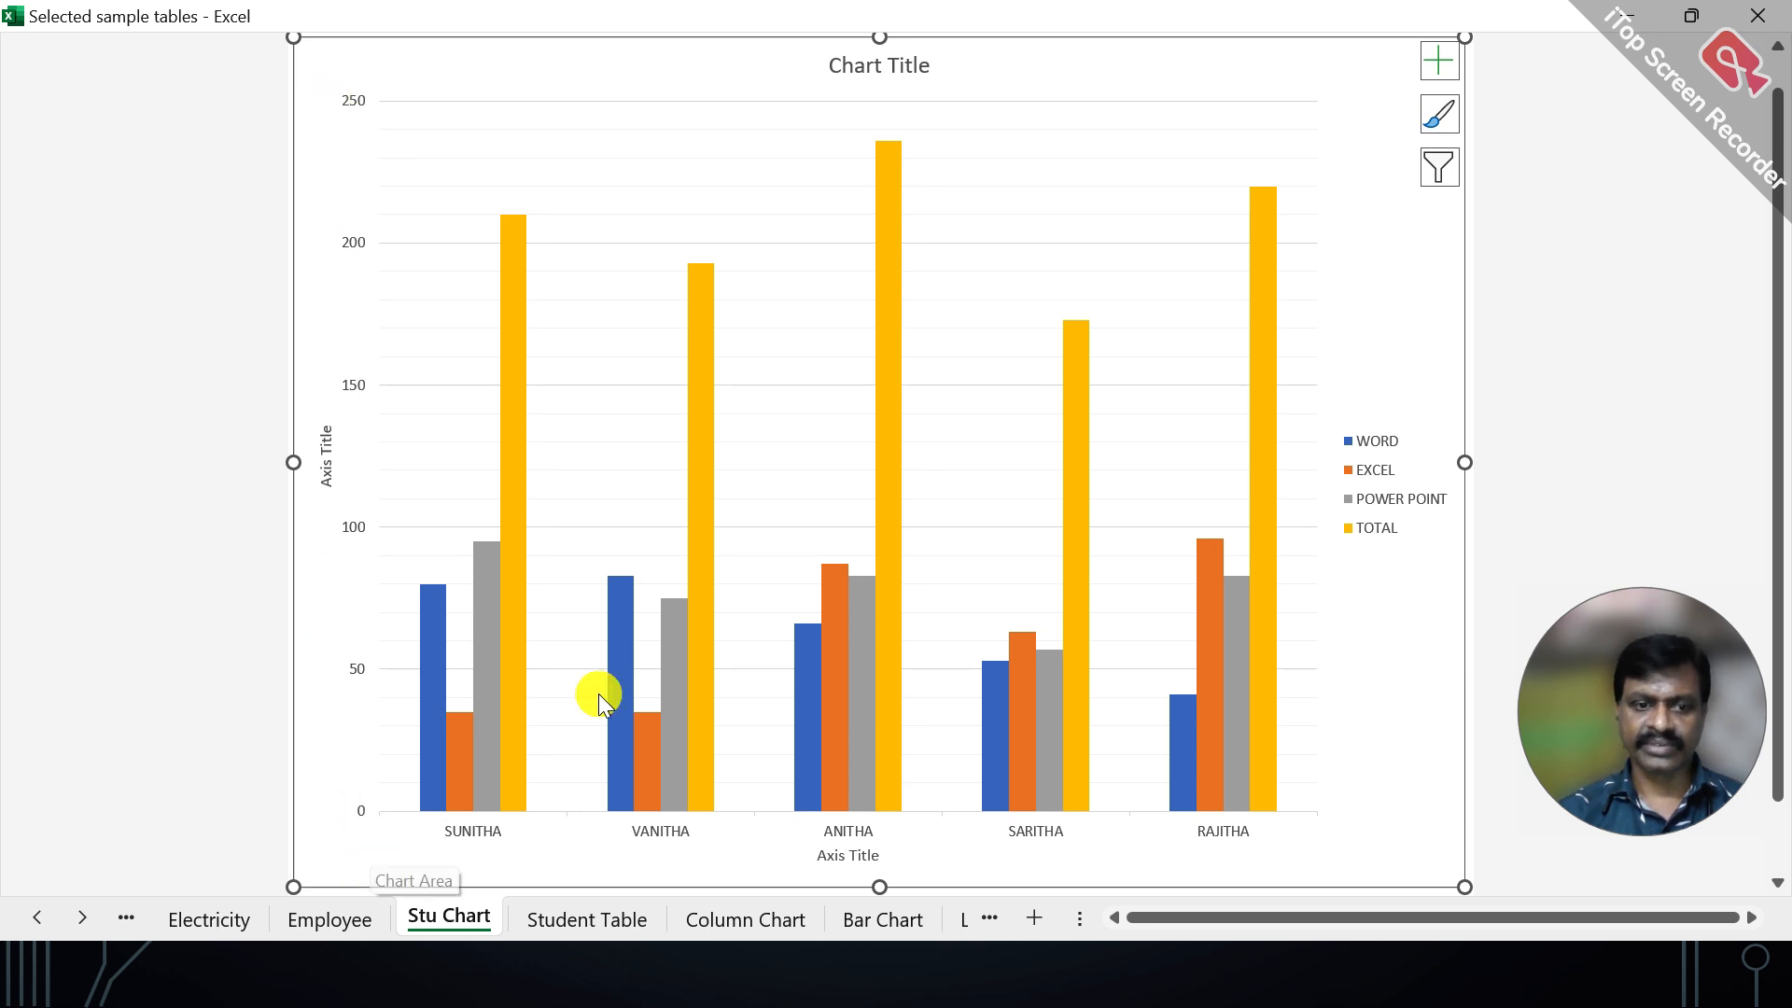
mouse_move(898, 150)
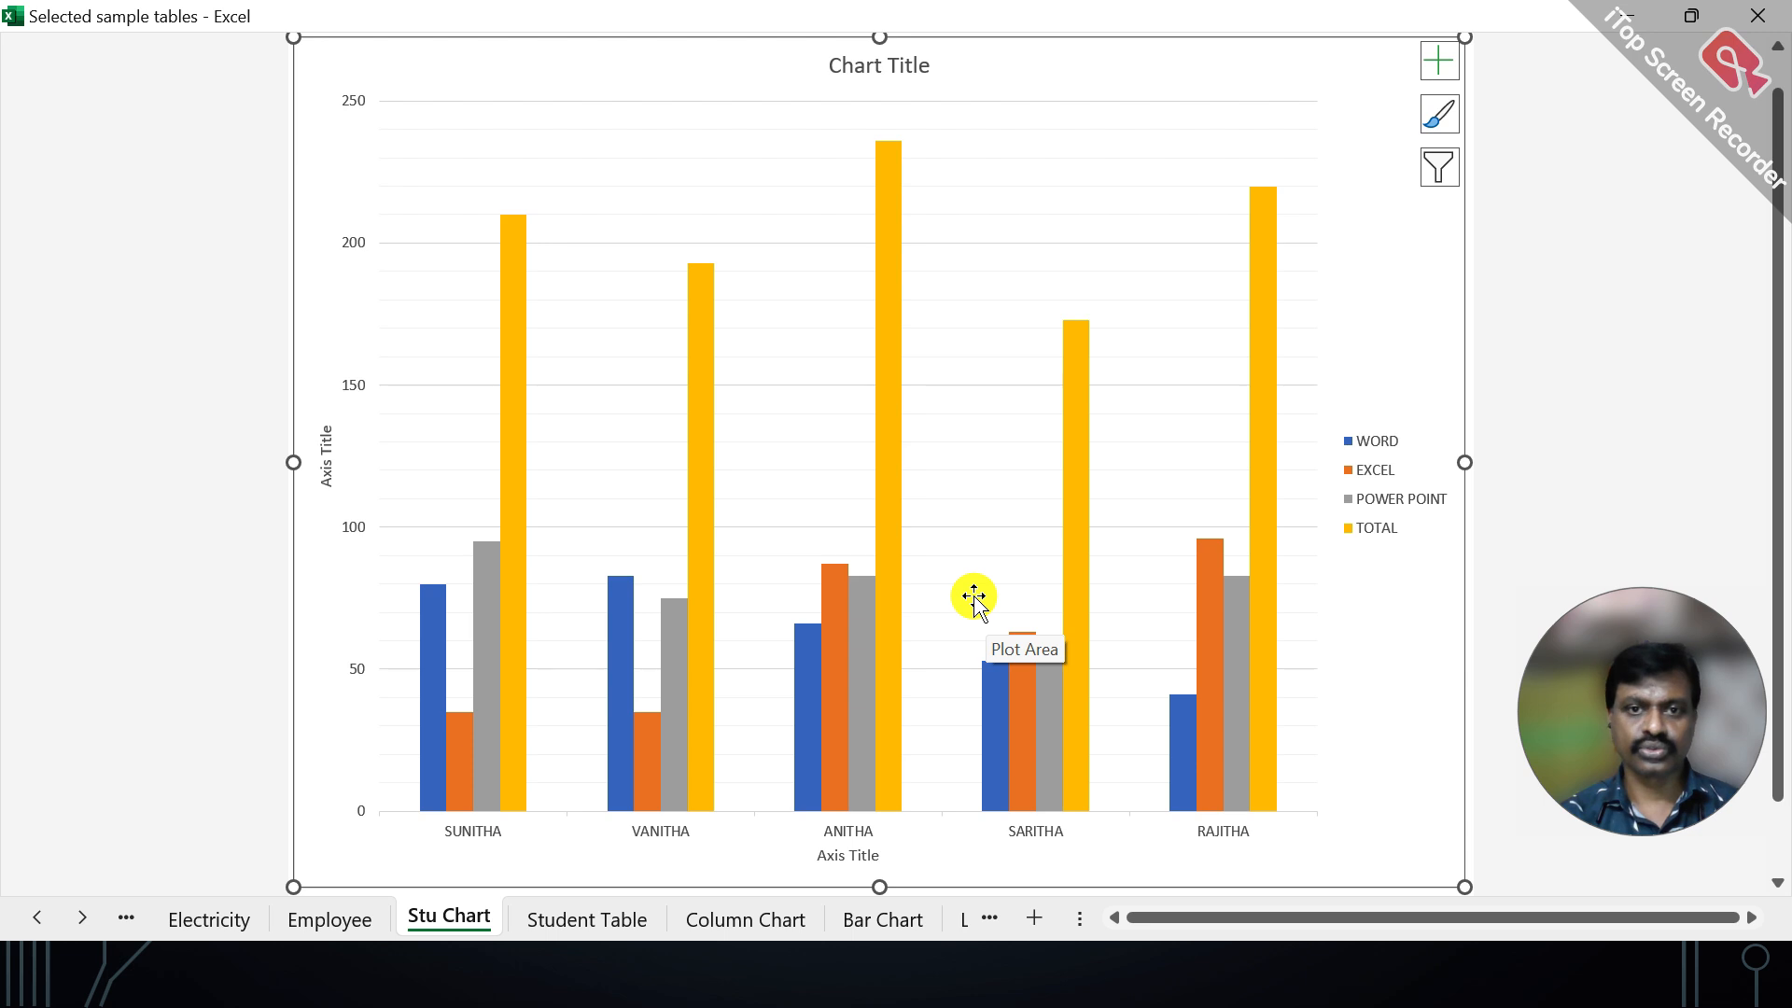
mouse_move(842, 749)
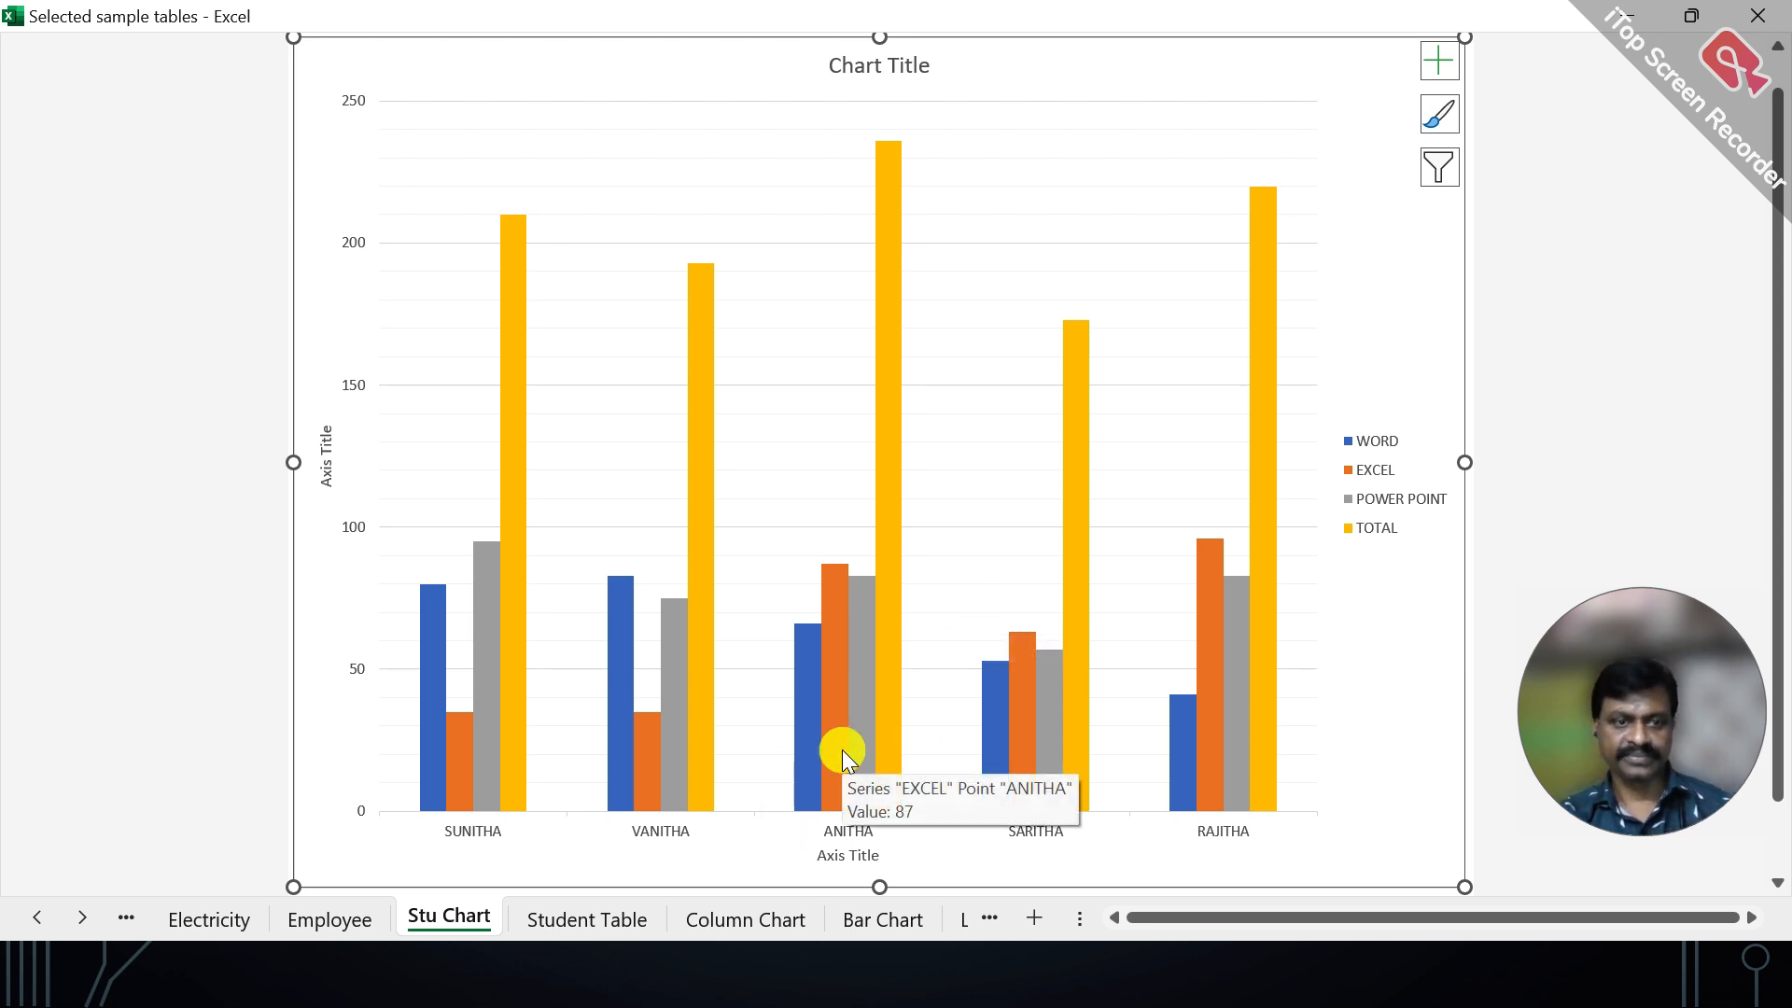
click(1447, 71)
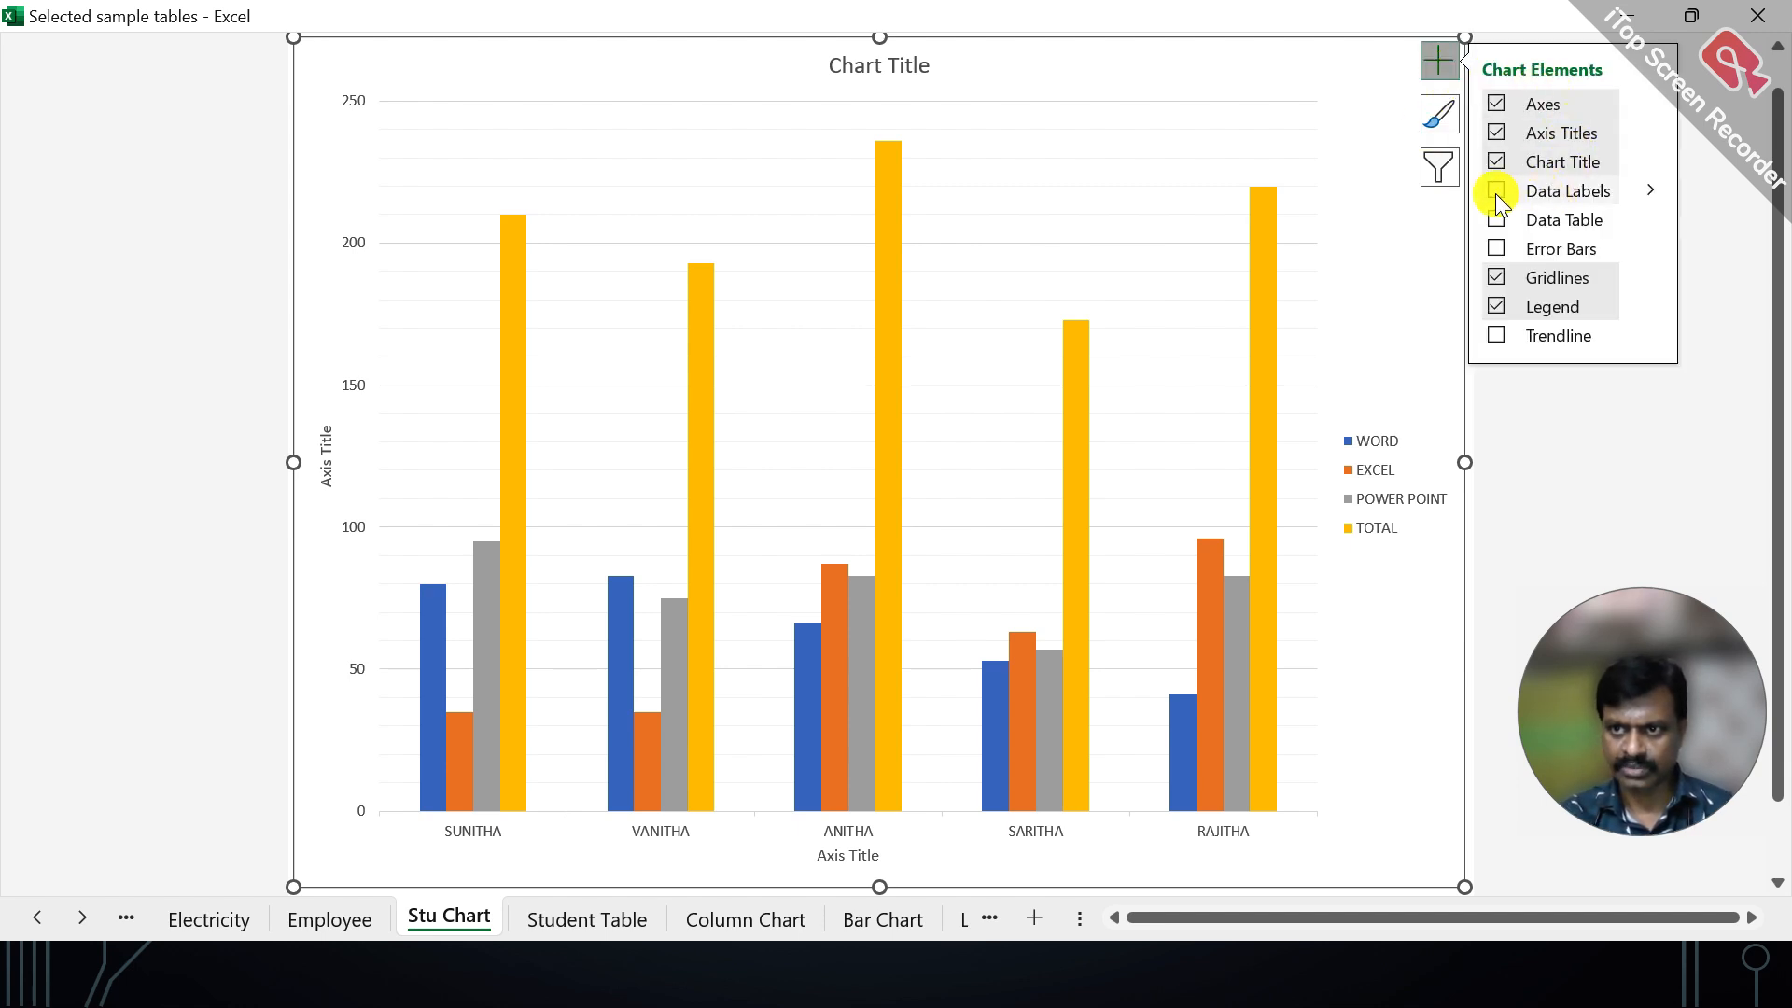
click(1497, 219)
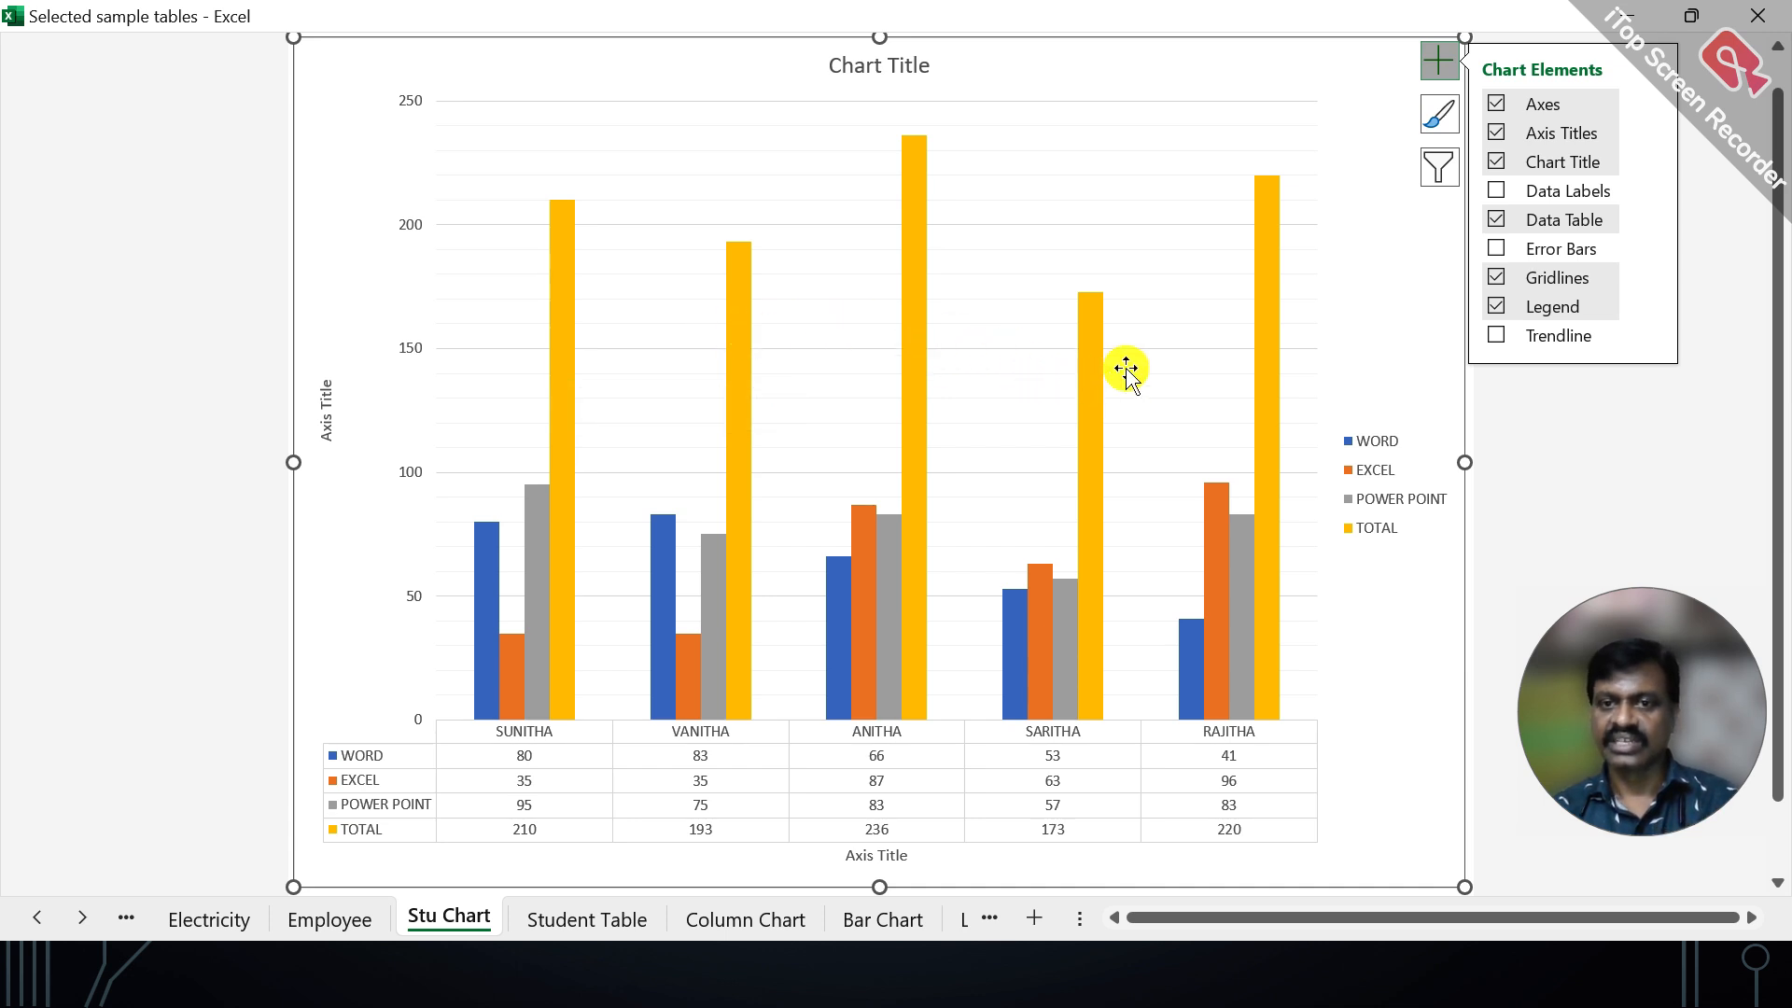
mouse_move(1265, 417)
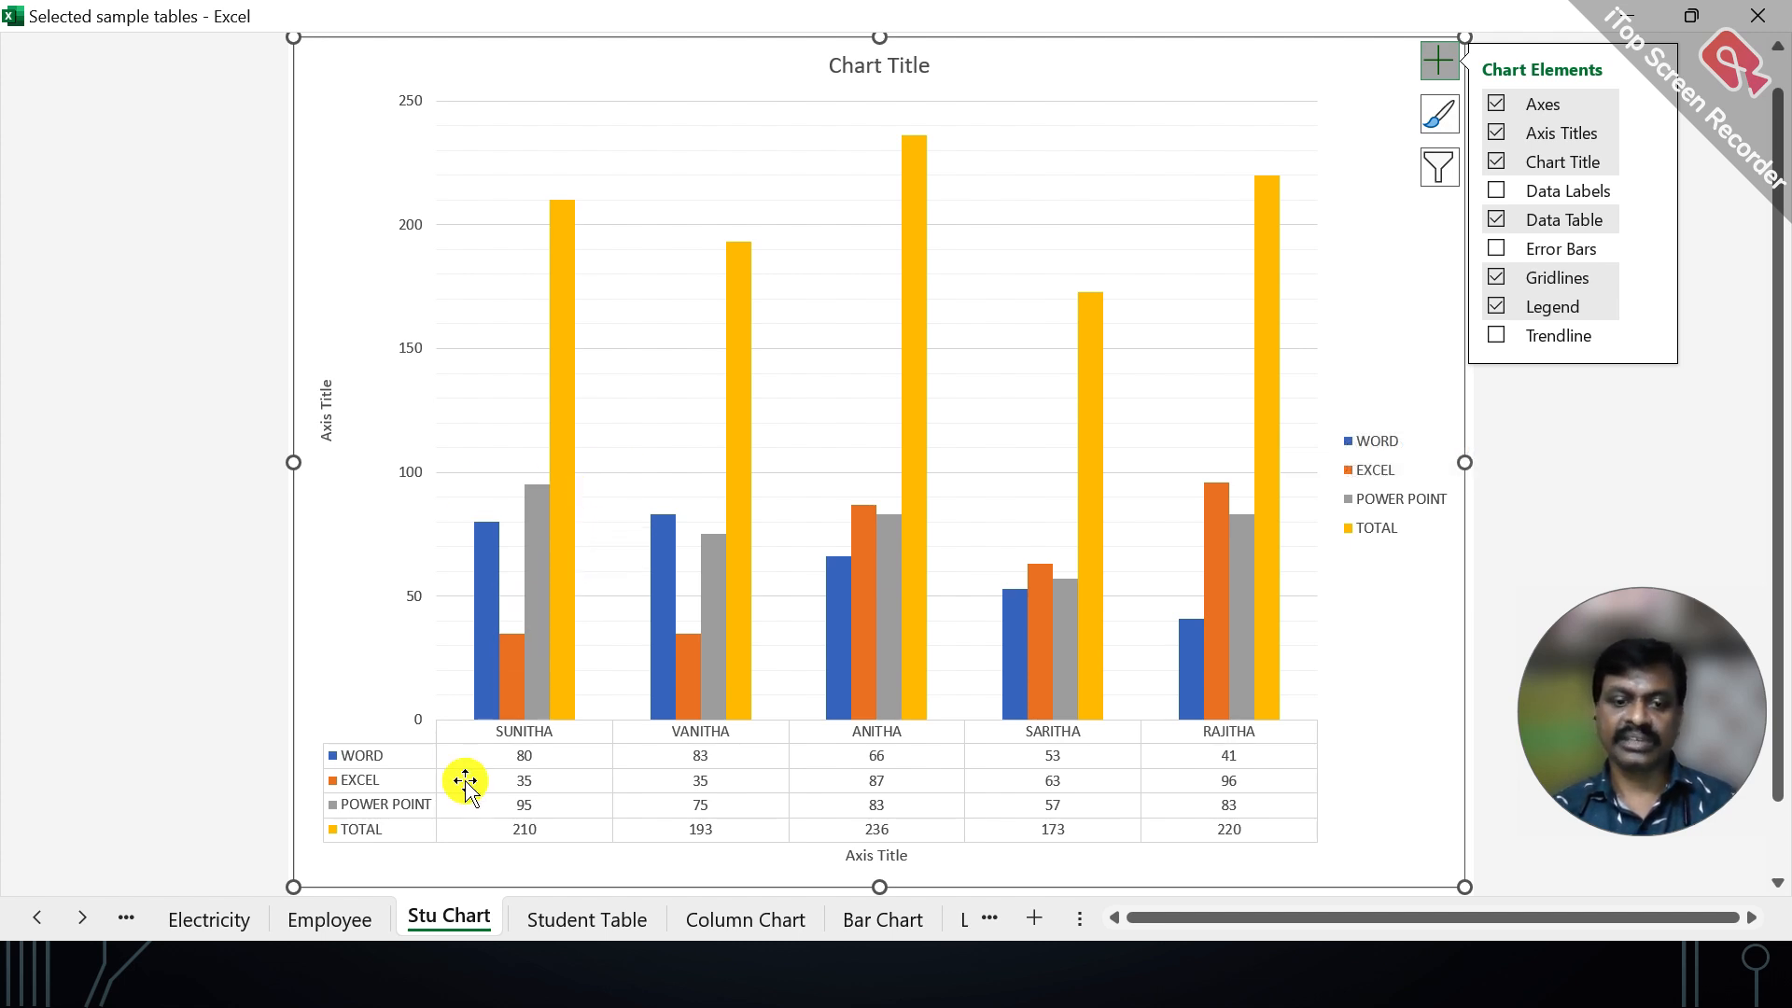
Exit full-screen view, sort the Student Table by TOTAL from largest to smallest, and check the student chart
click(591, 924)
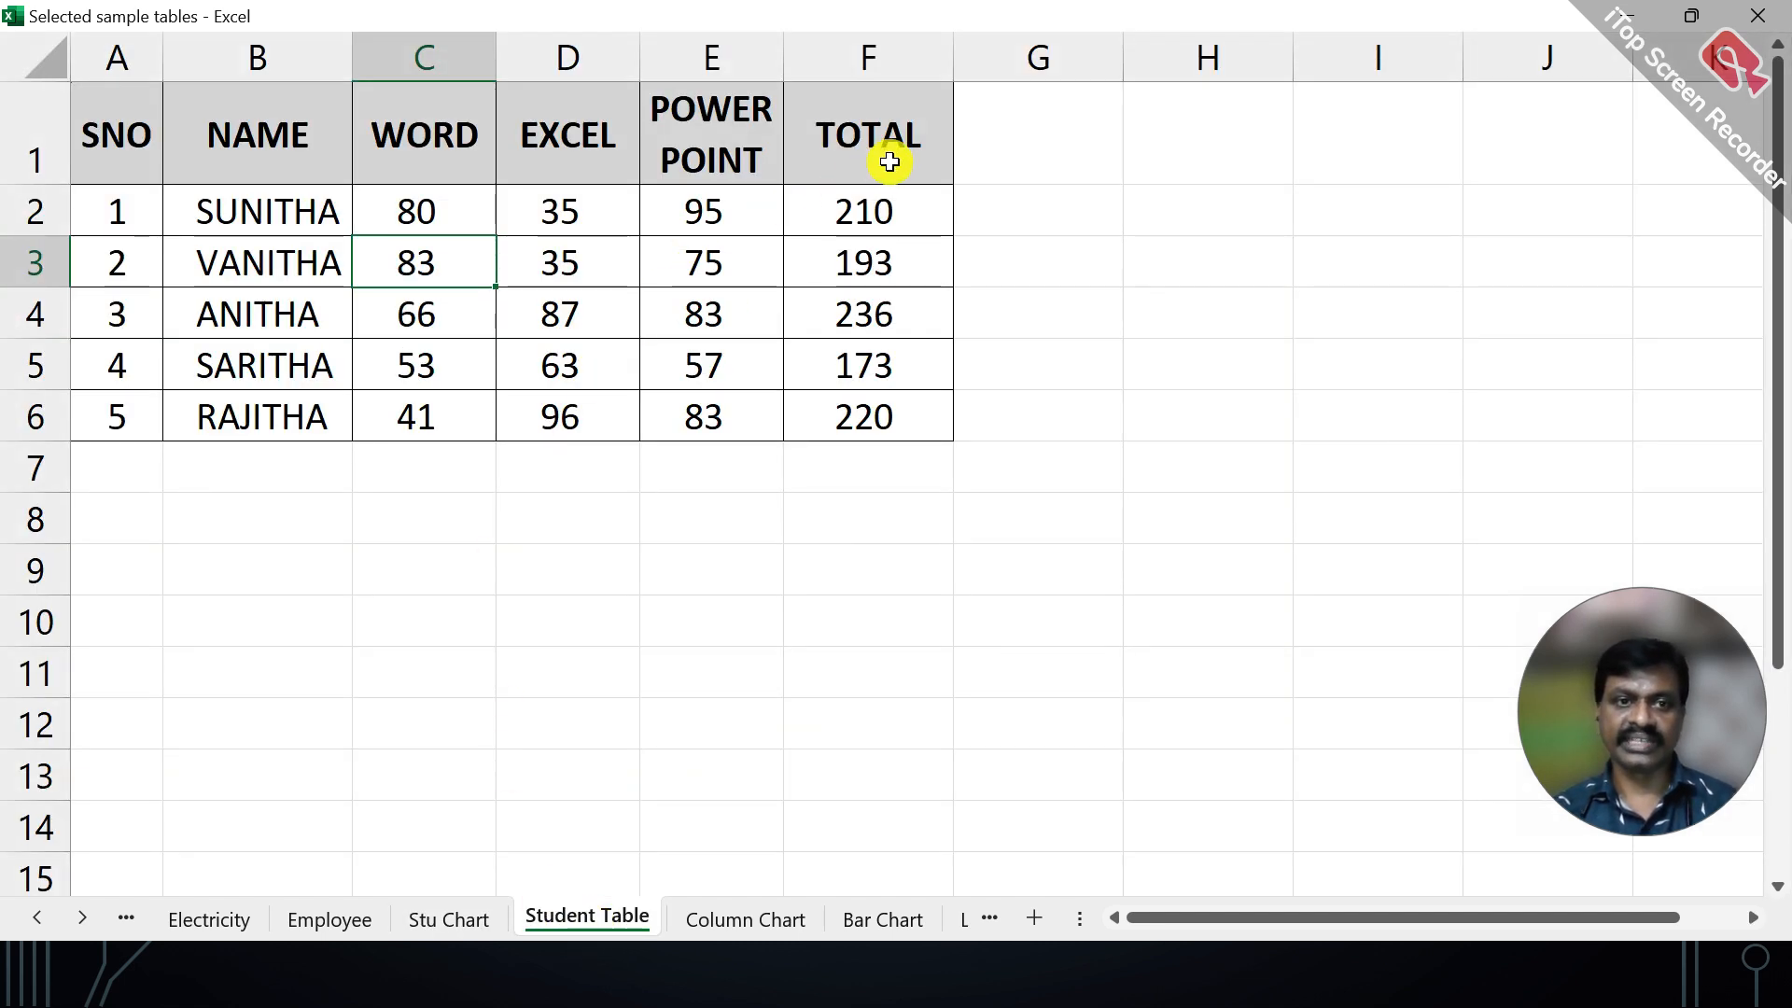
click(888, 212)
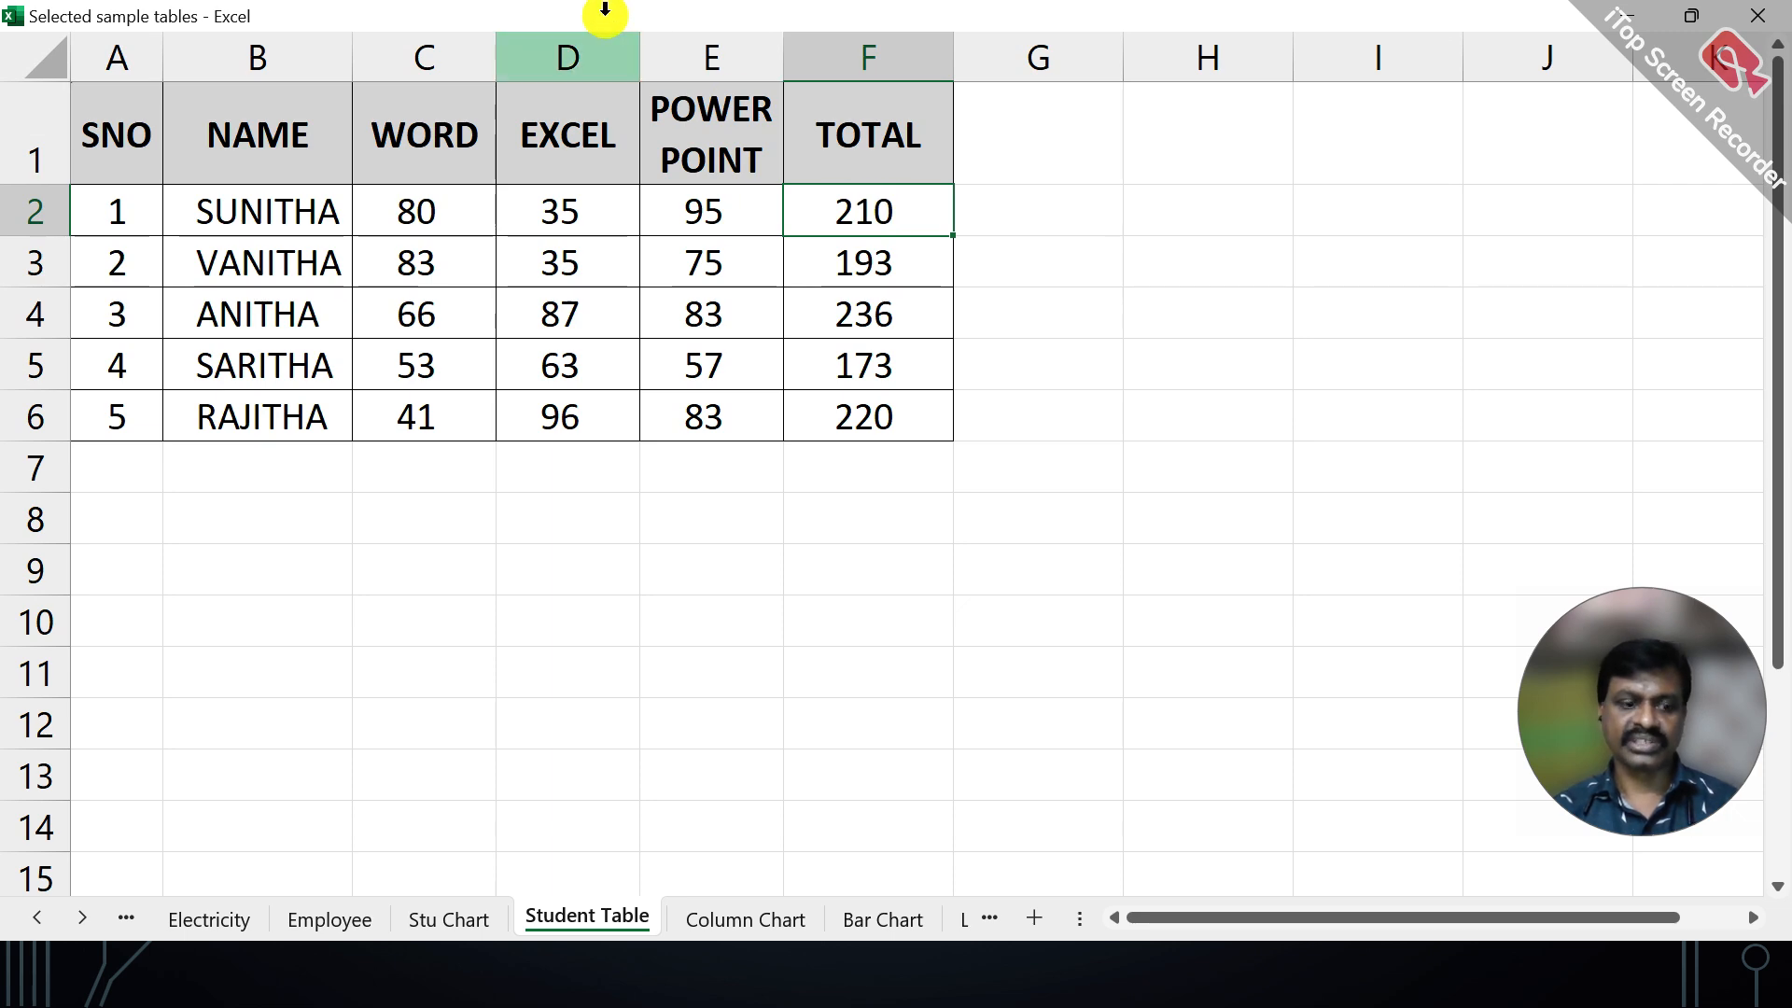
key(Escape)
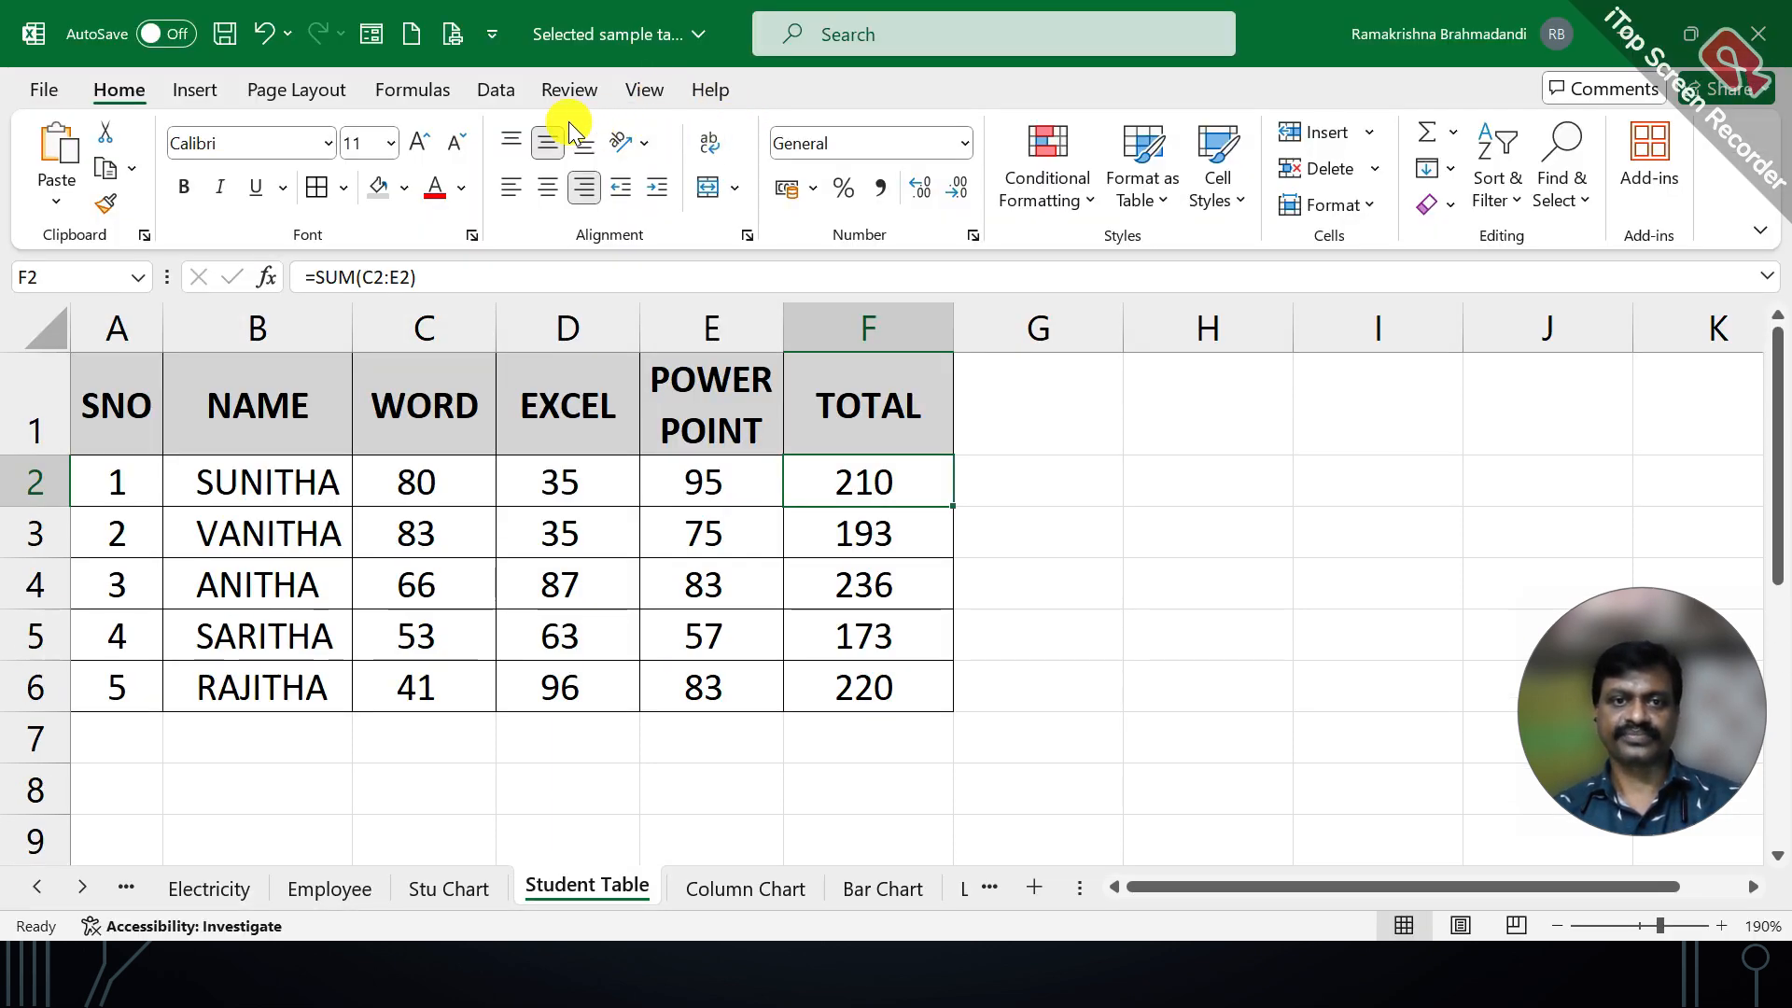
click(508, 98)
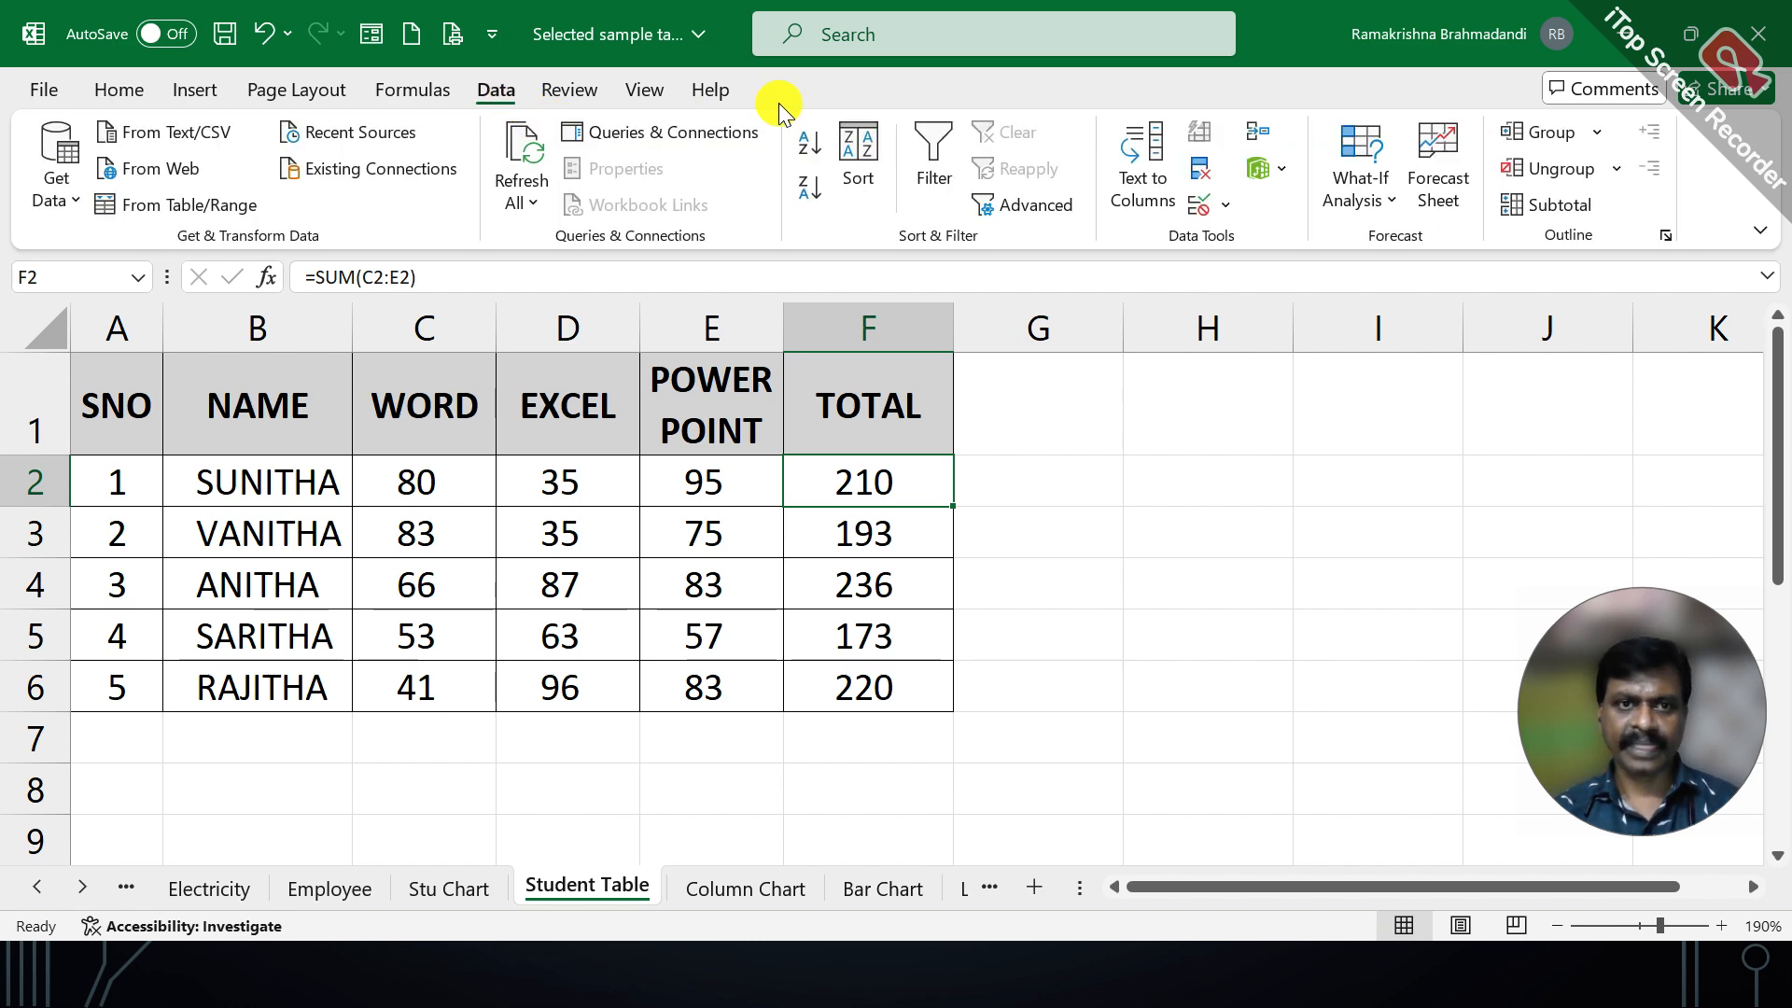
click(810, 187)
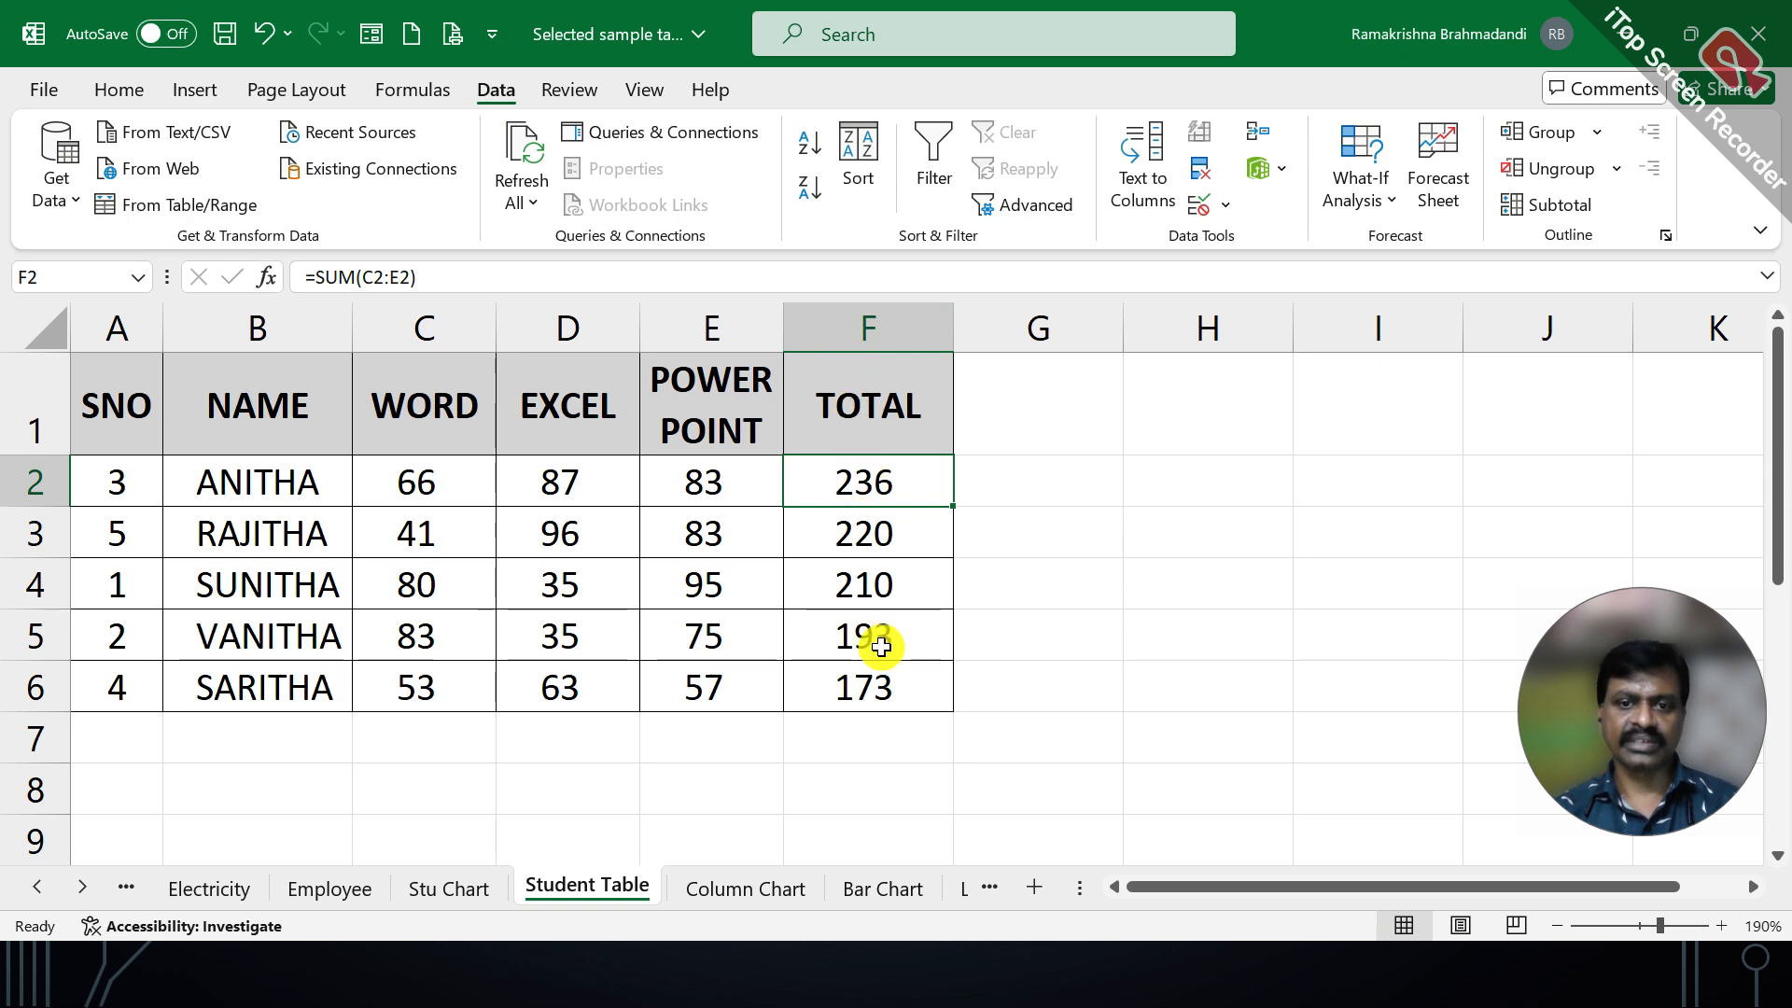
click(457, 887)
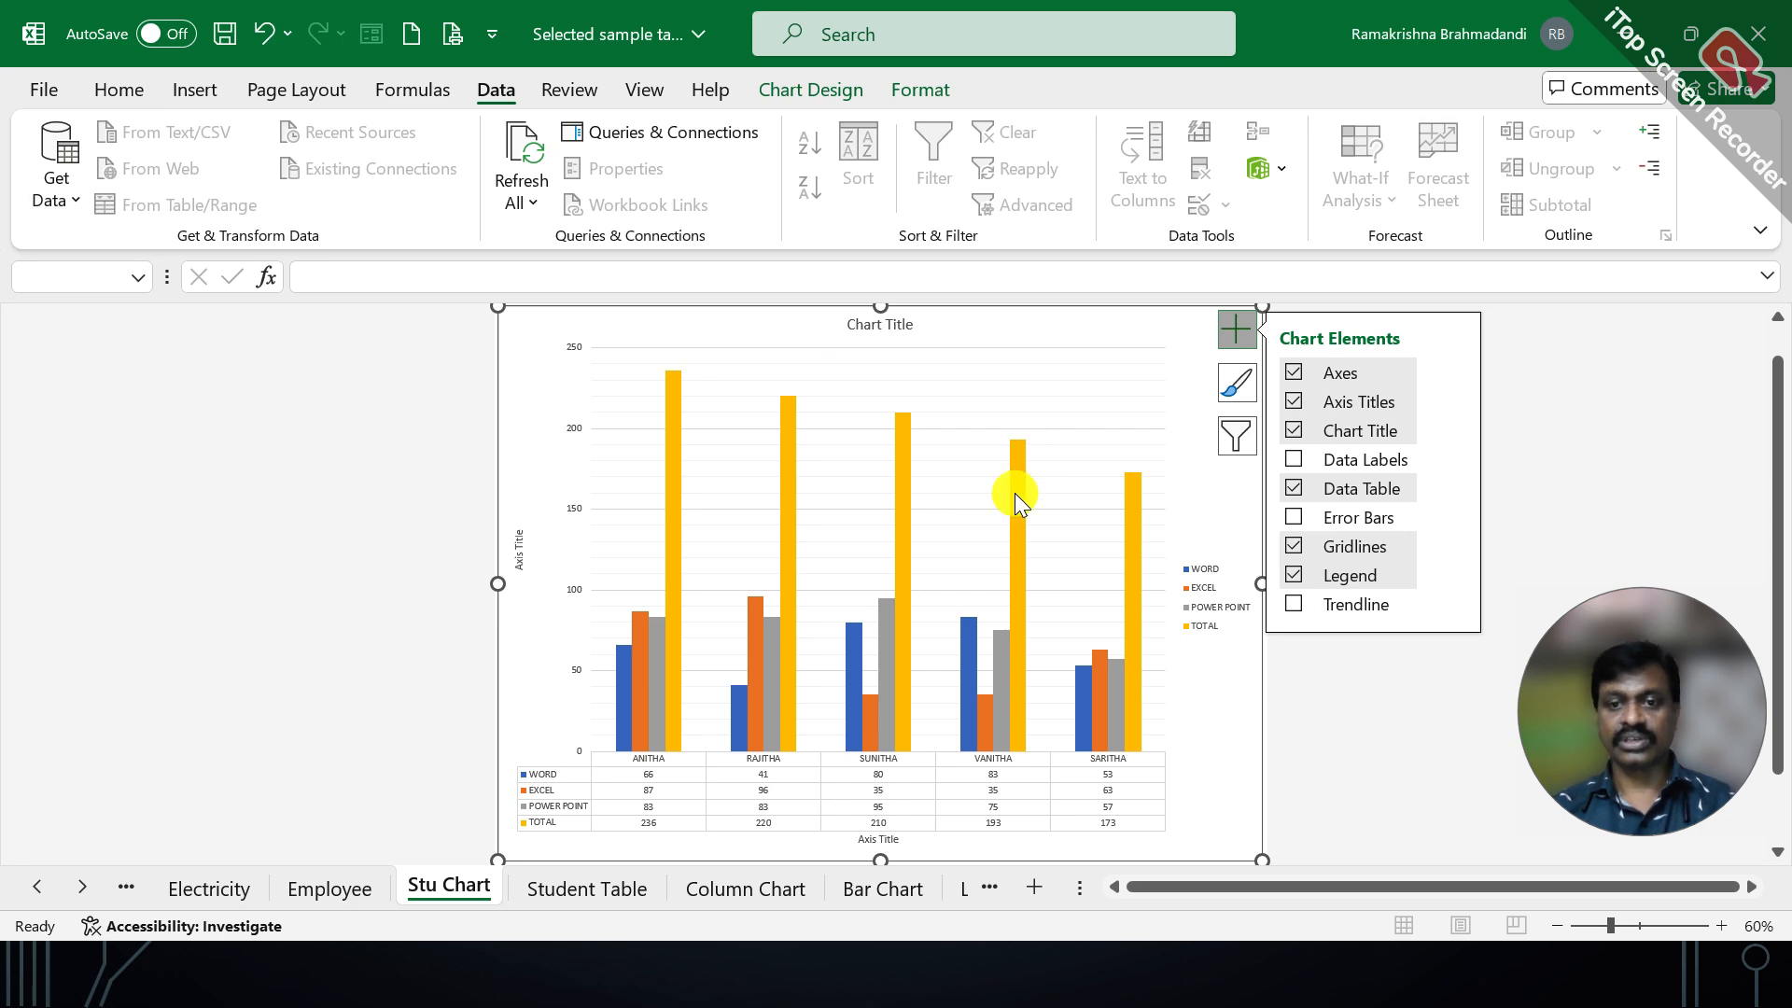
Sort the Student Table by TOTAL from smallest to largest and return to the Stu Chart sheet
click(597, 888)
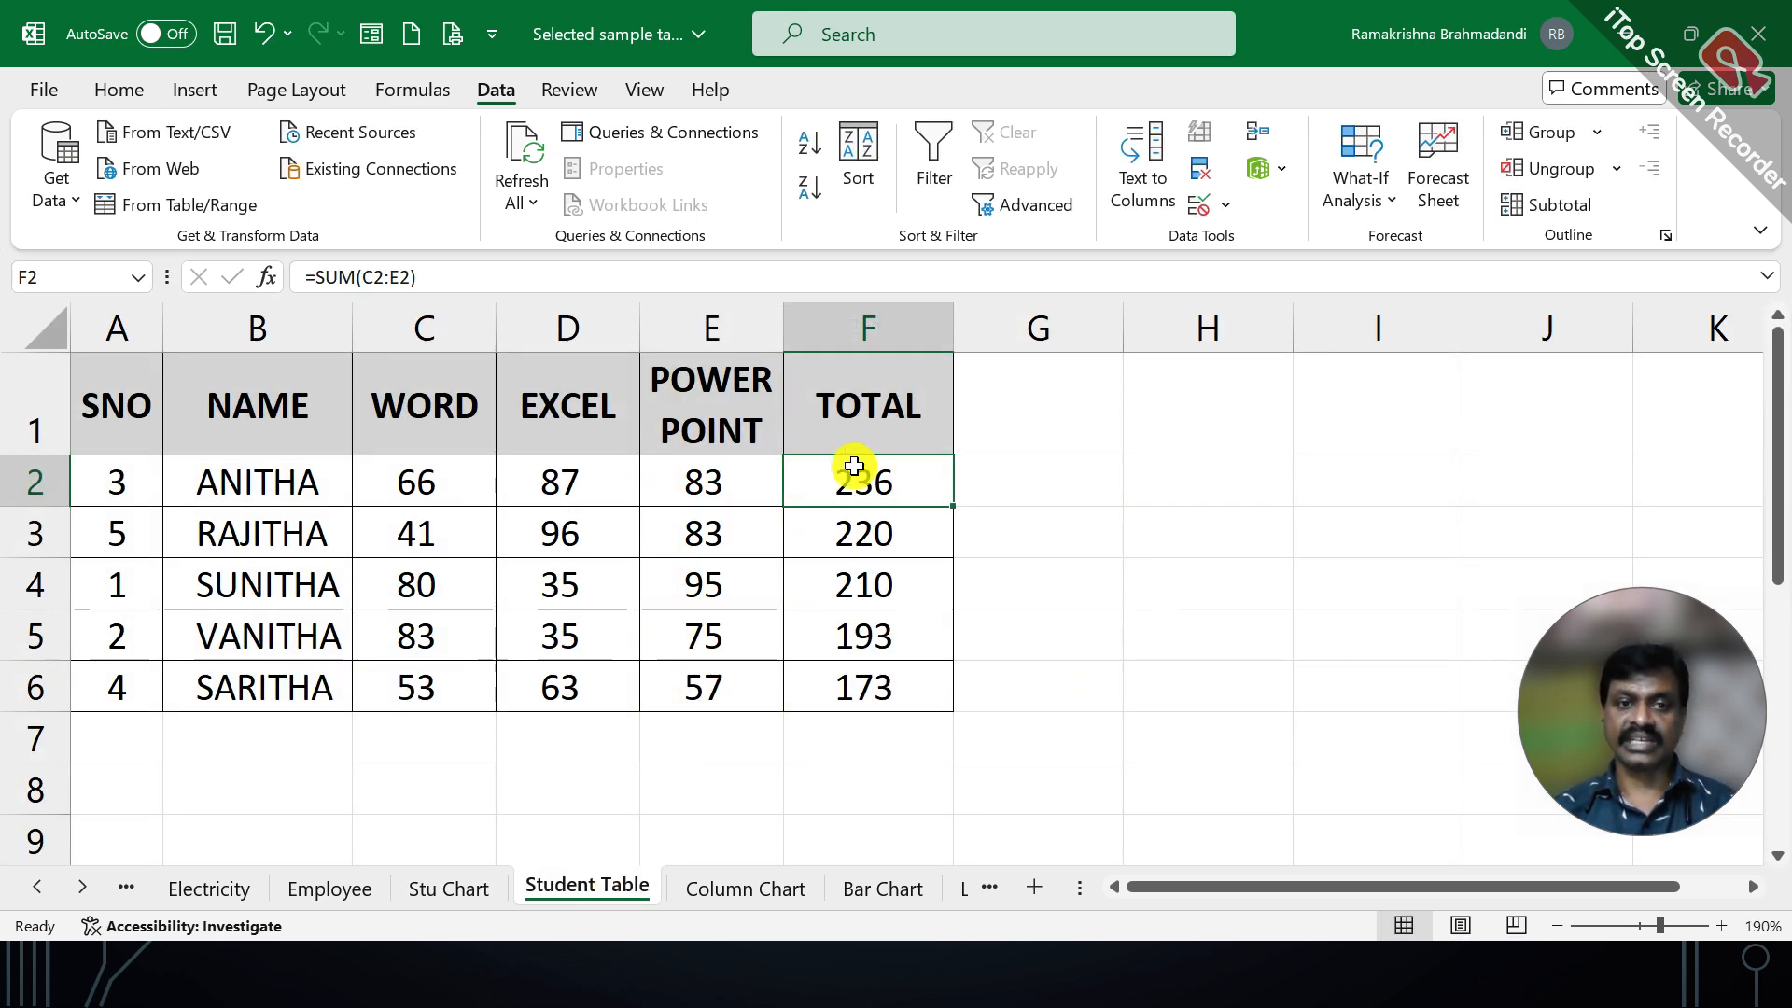
click(810, 161)
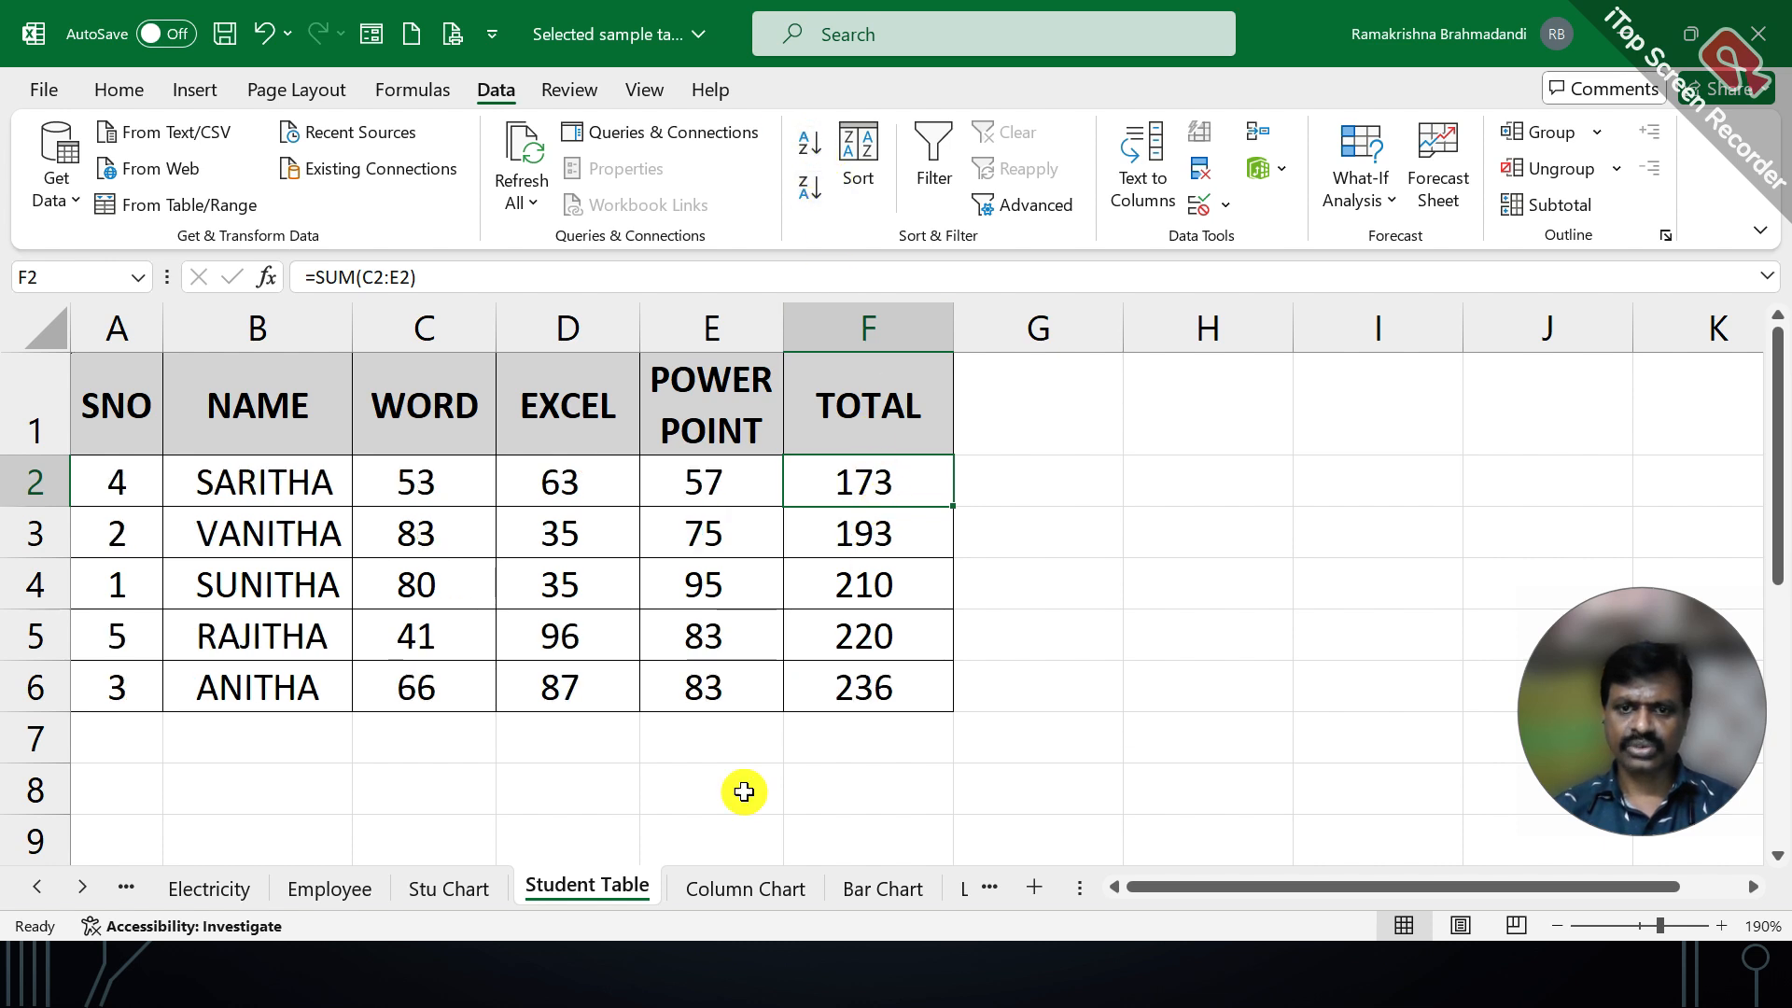
click(466, 896)
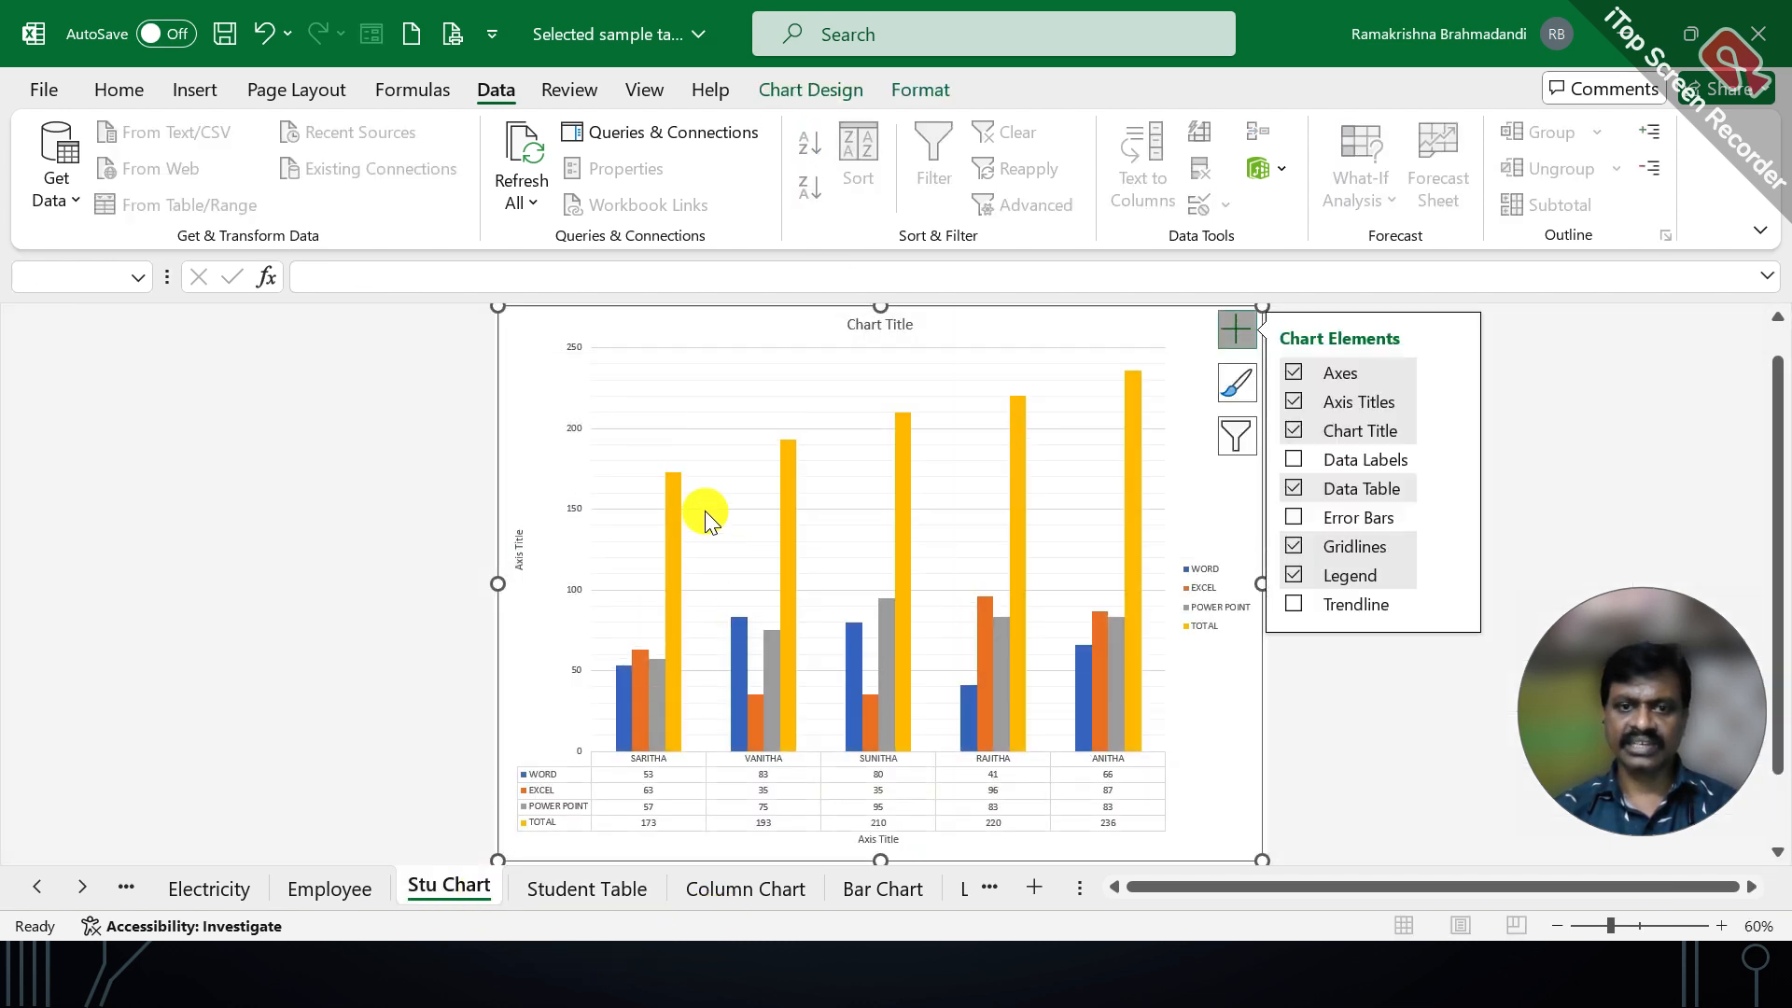
mouse_move(1134, 406)
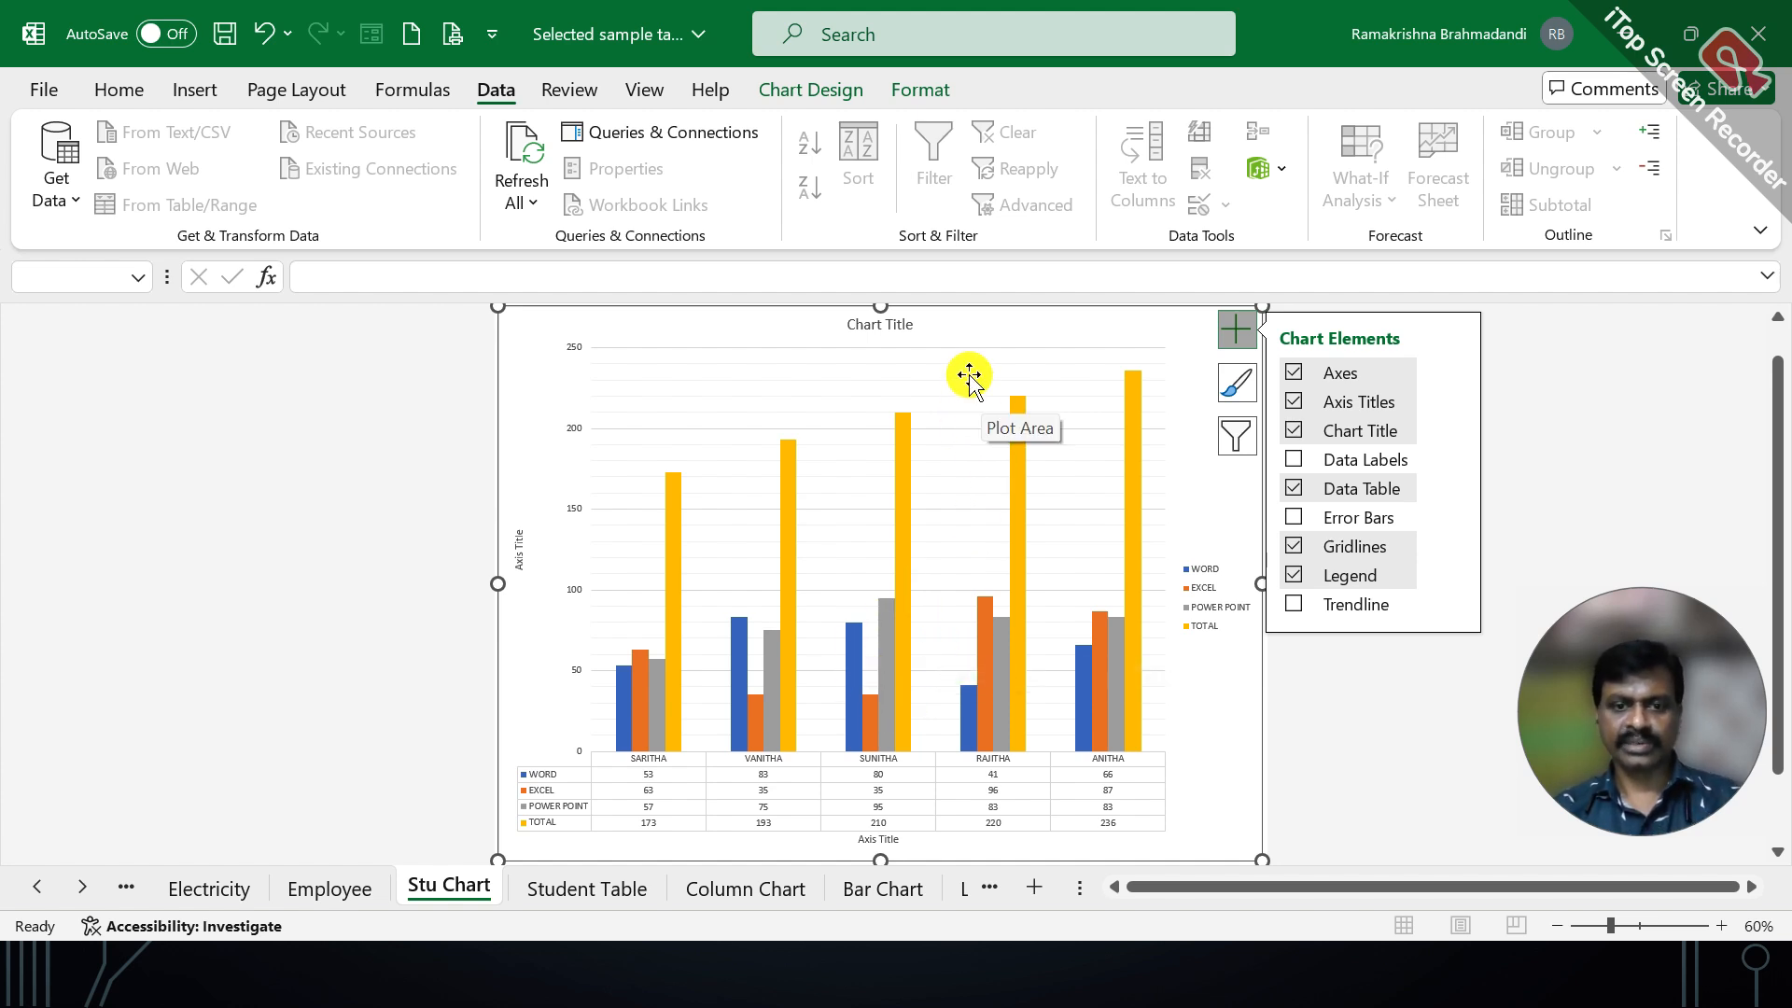
Show the Stu Chart sheet in full-screen view and change the chart title to "STUDENTS MARKS CHART"
key(alt+v)
key(u)
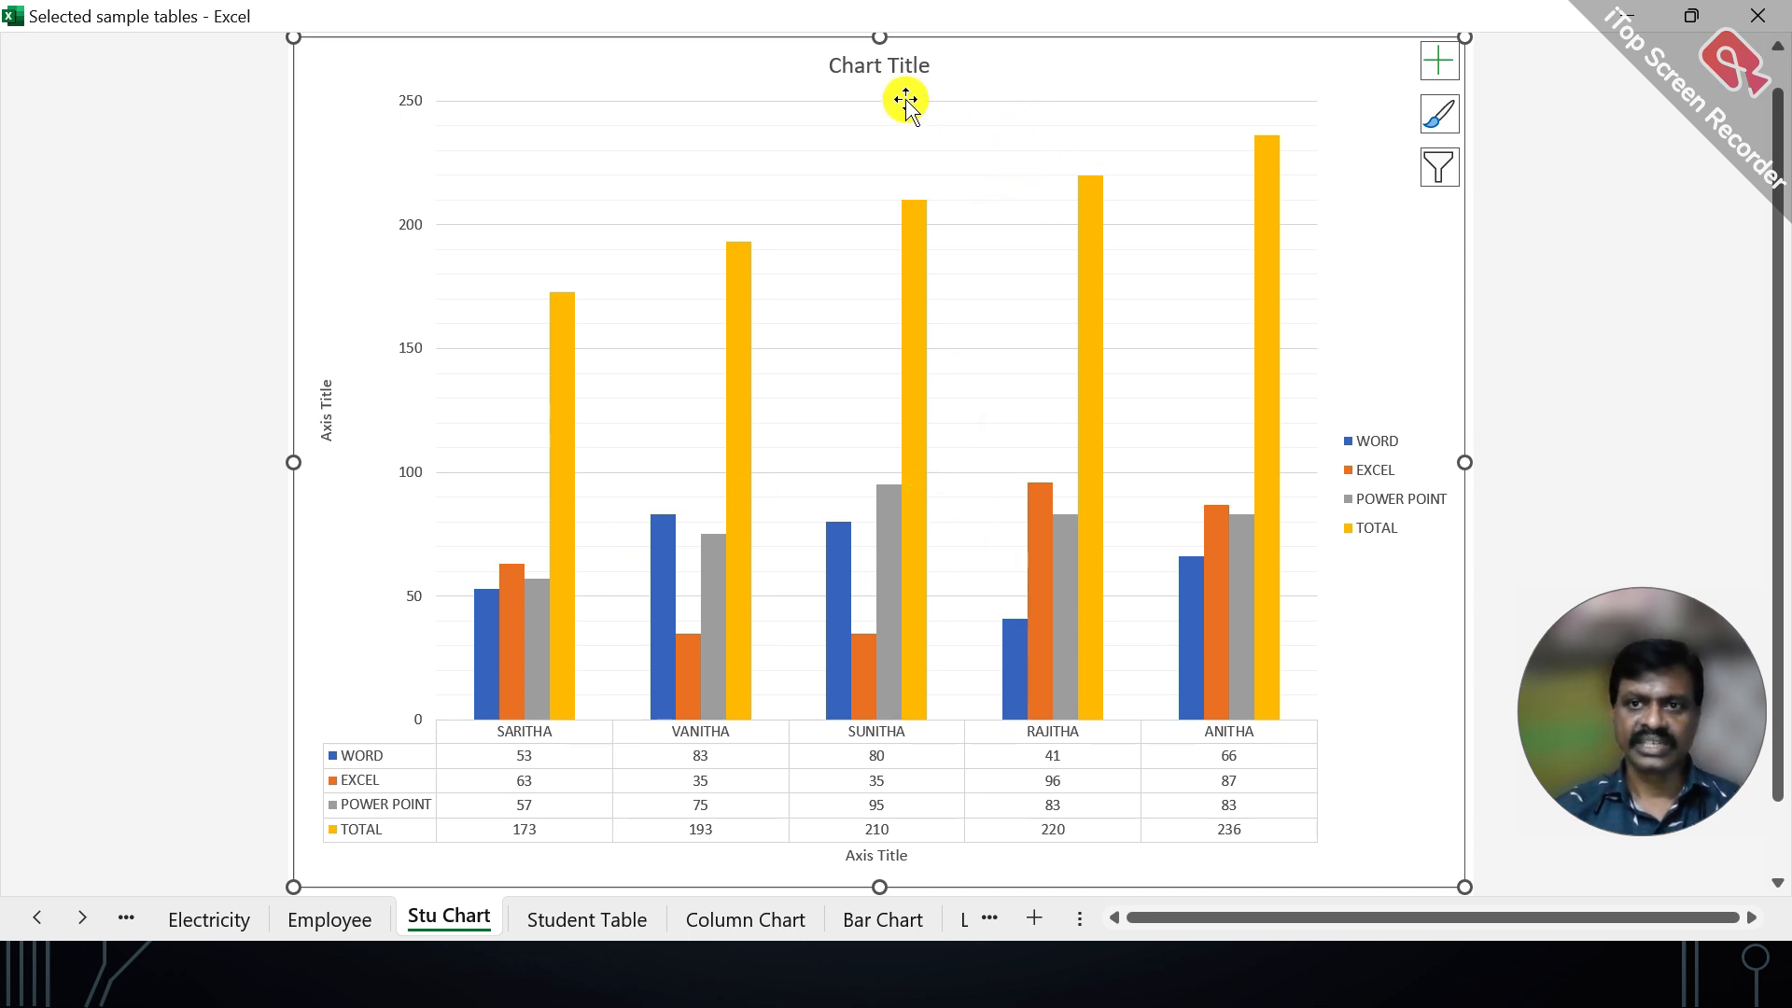
click(879, 54)
double_click(890, 65)
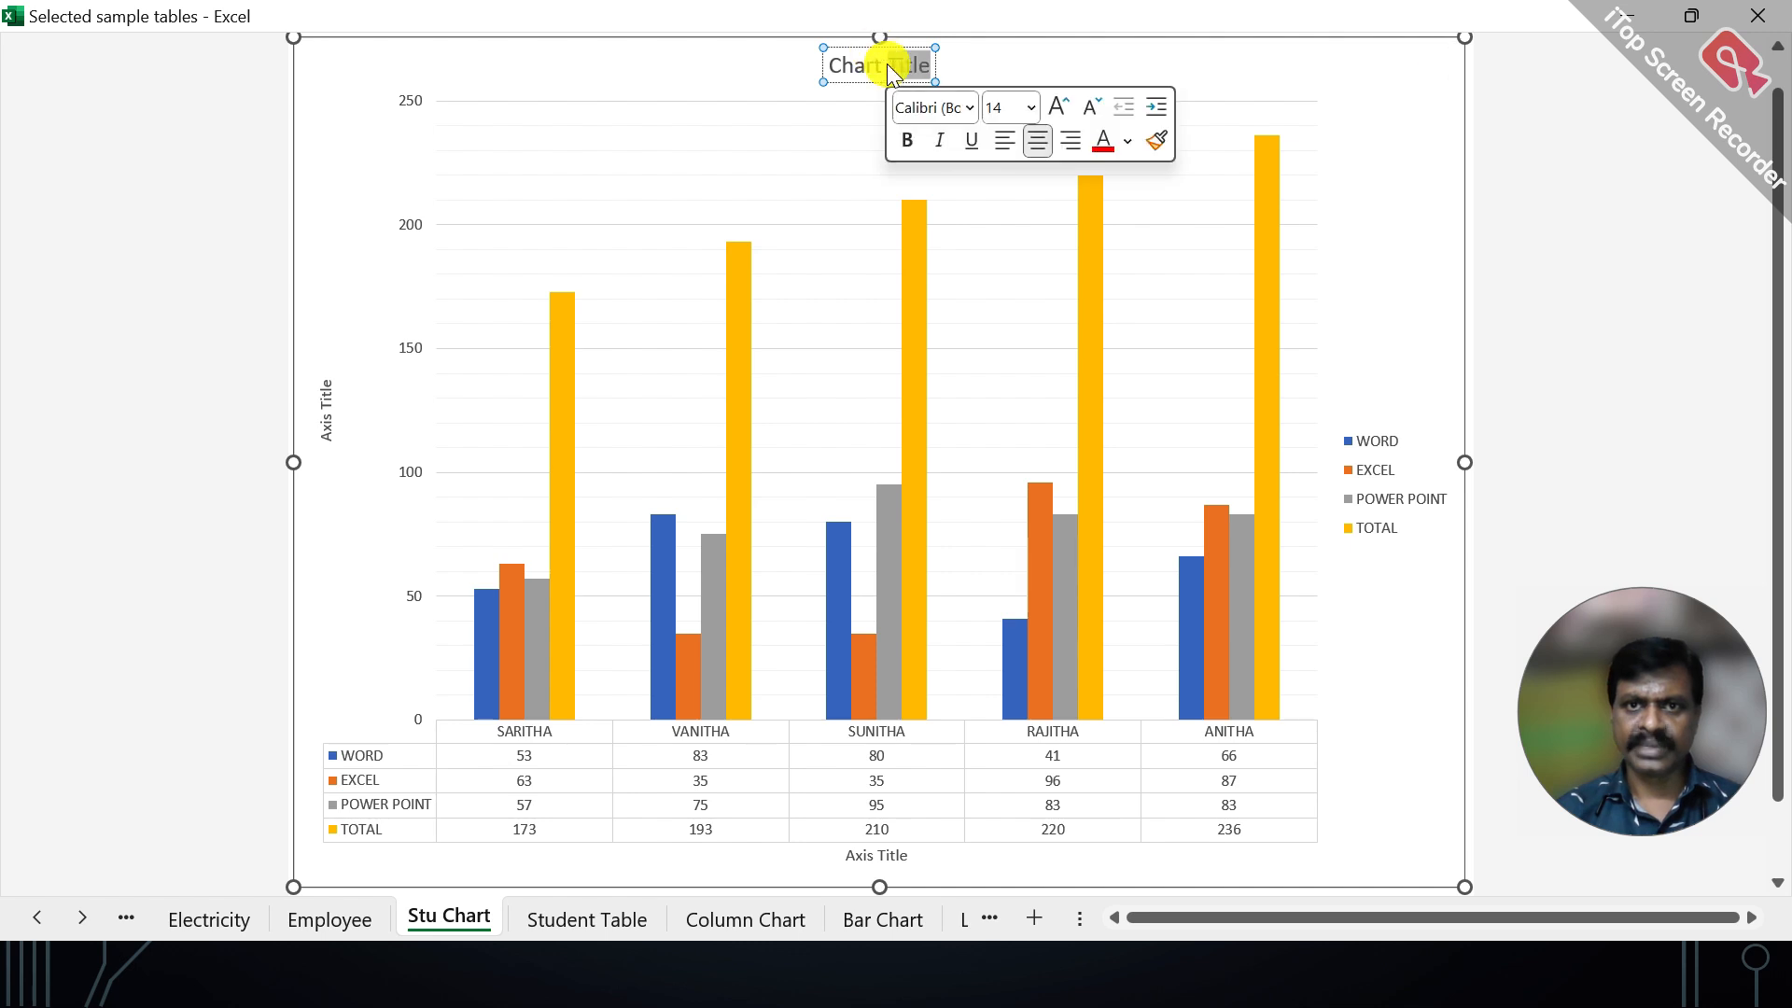
text(S)
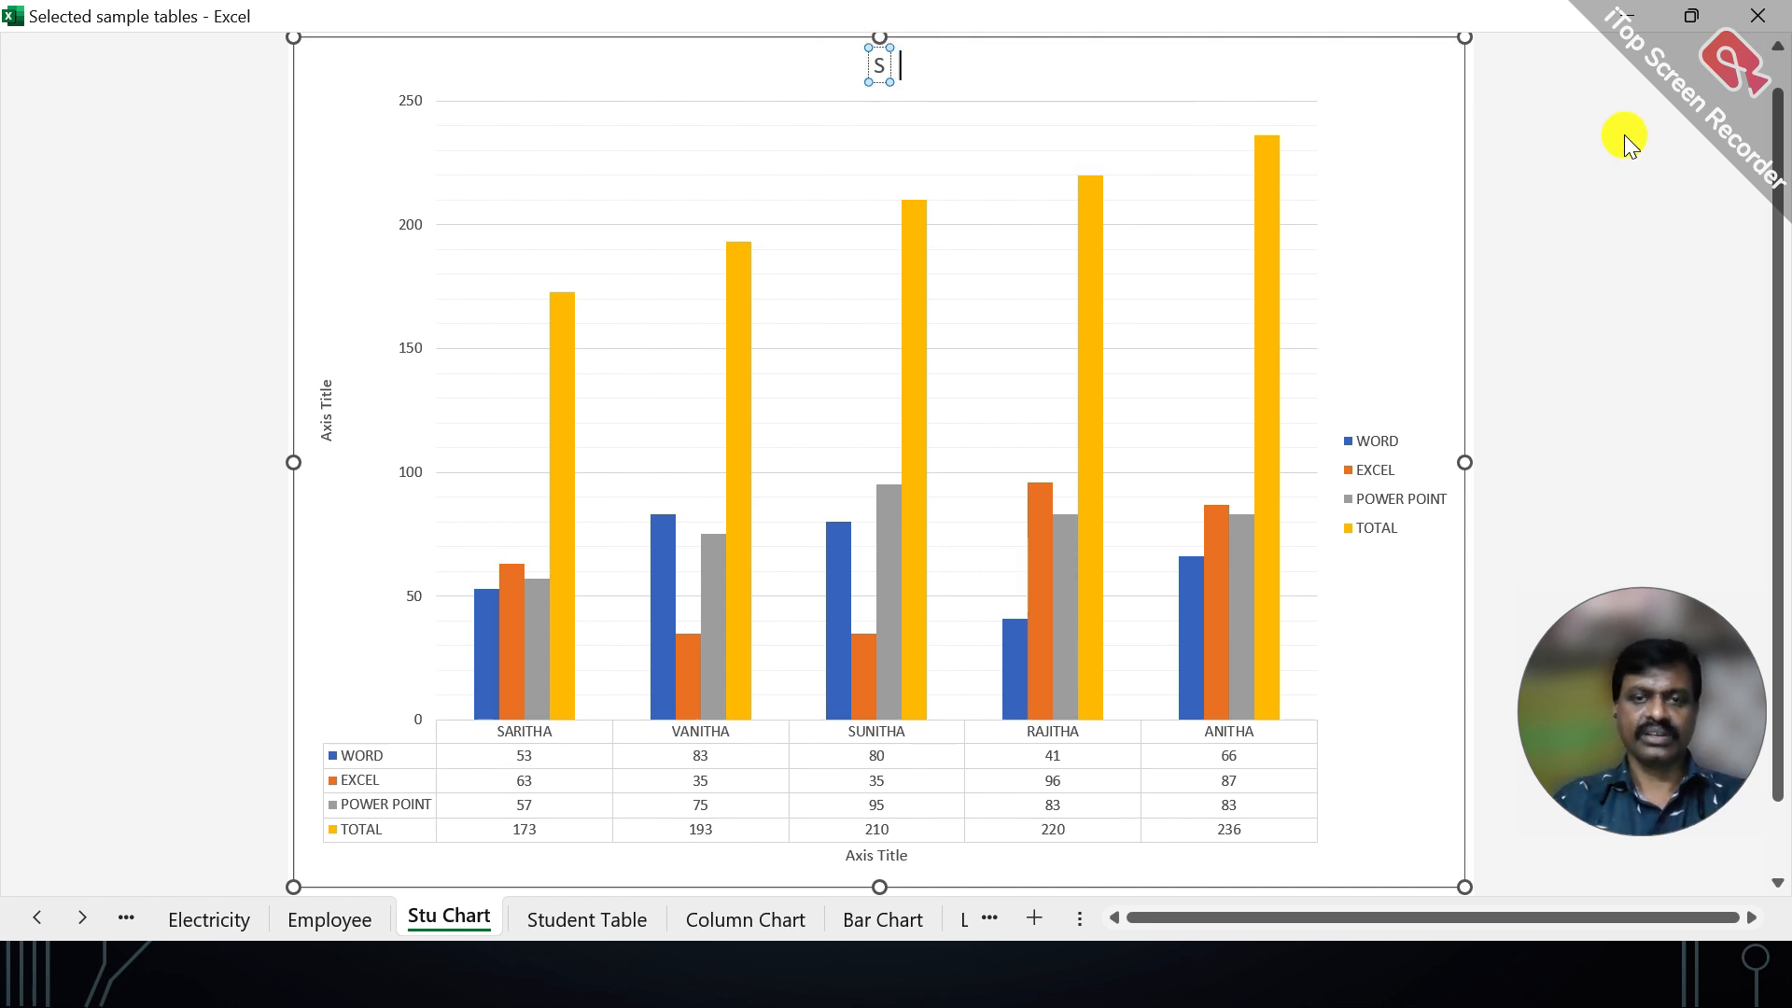
text(TUDENT)
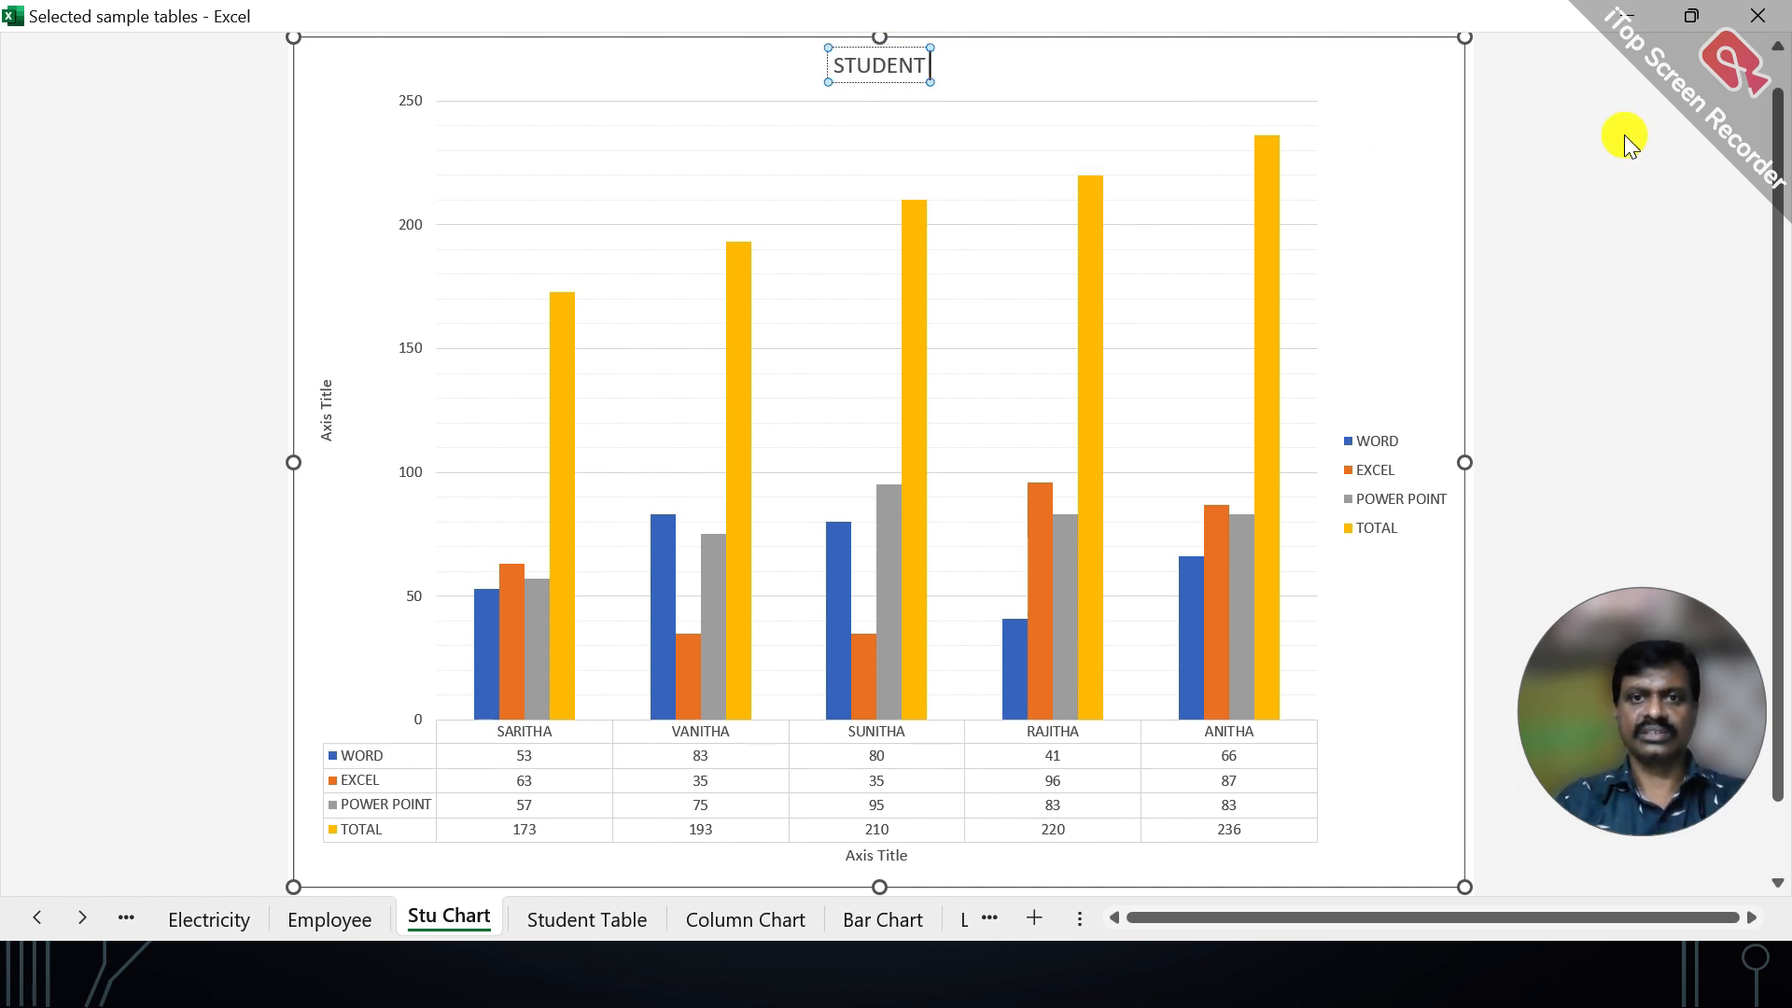
text(S MA)
key(BackSpace)
key(BackSpace)
key(BackSpace)
text(S MARK)
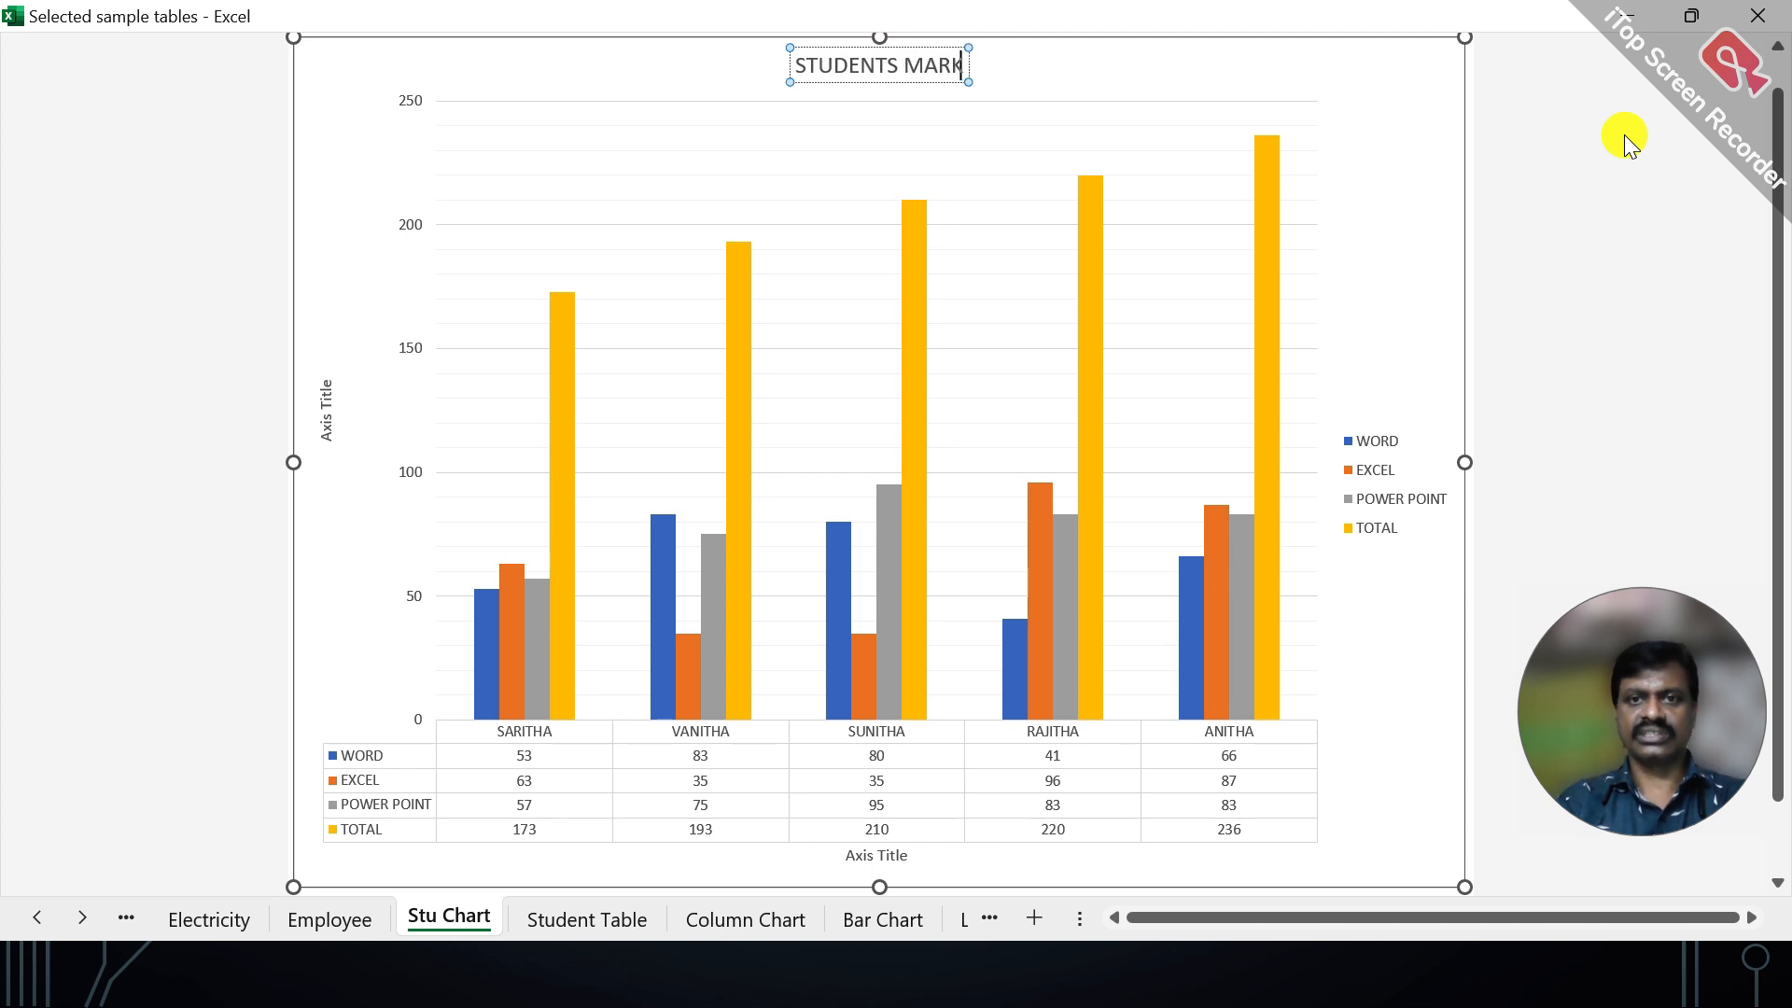
text(S CHART)
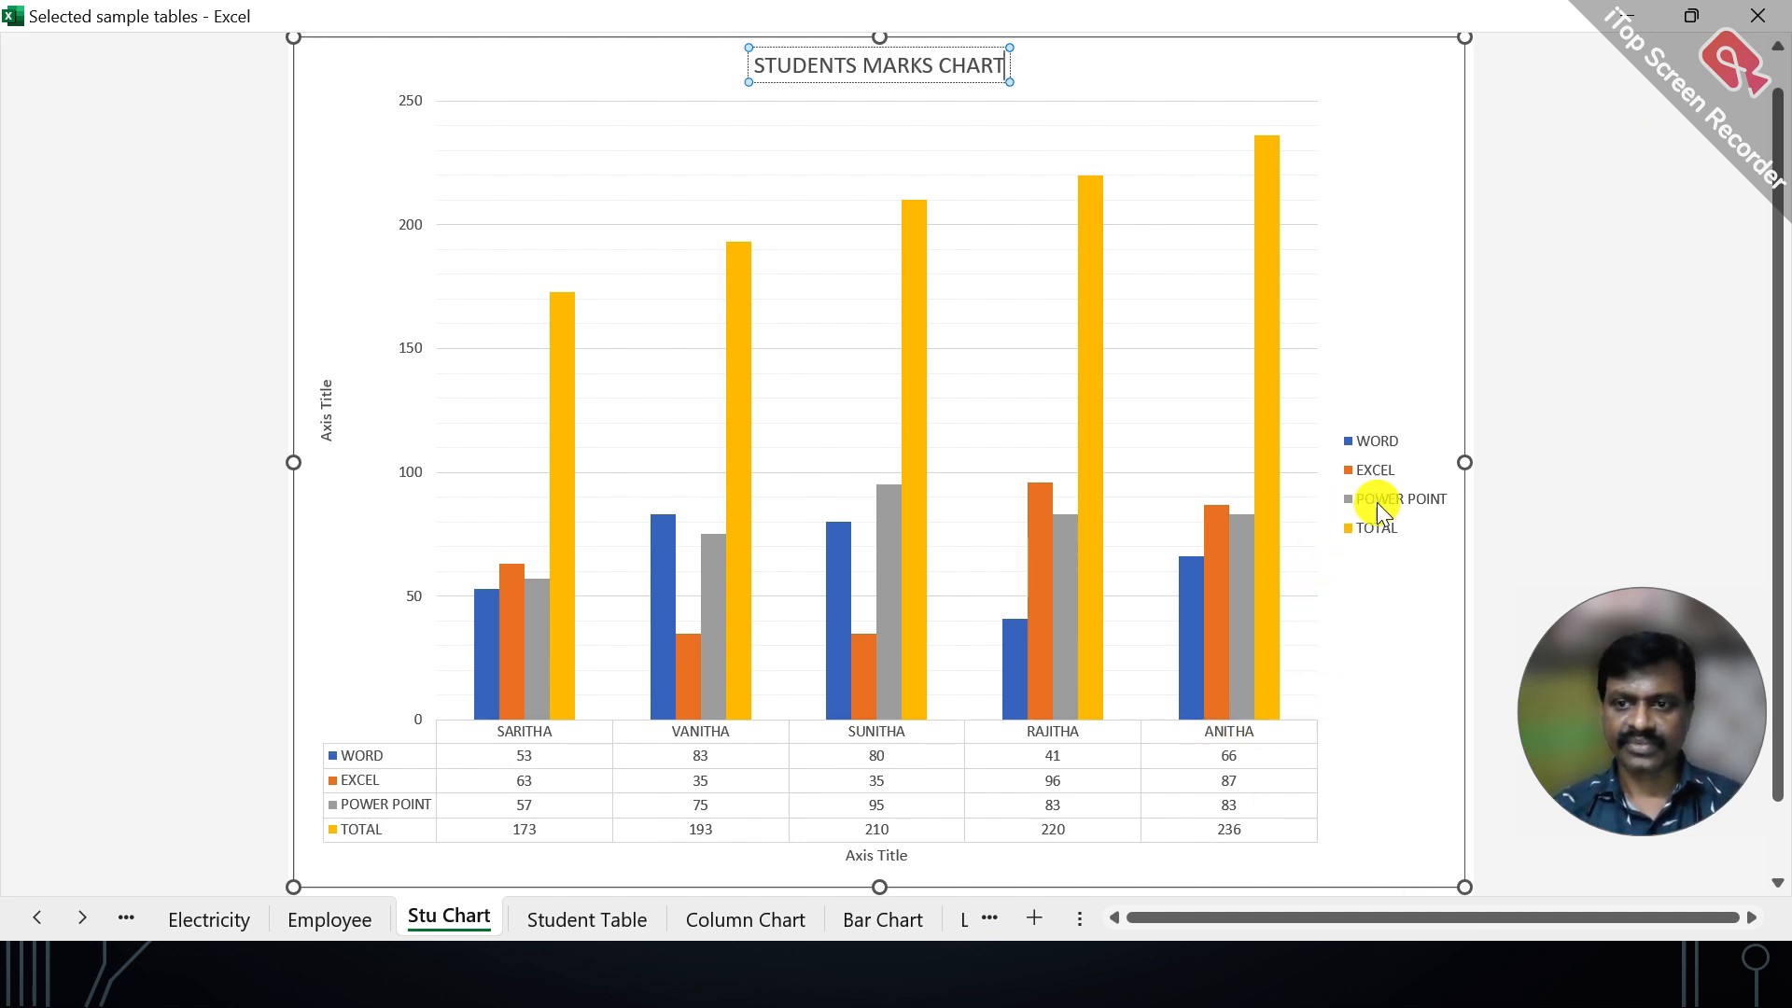
Replace the horizontal axis title with "STUDENT NAMES"
click(867, 849)
click(874, 856)
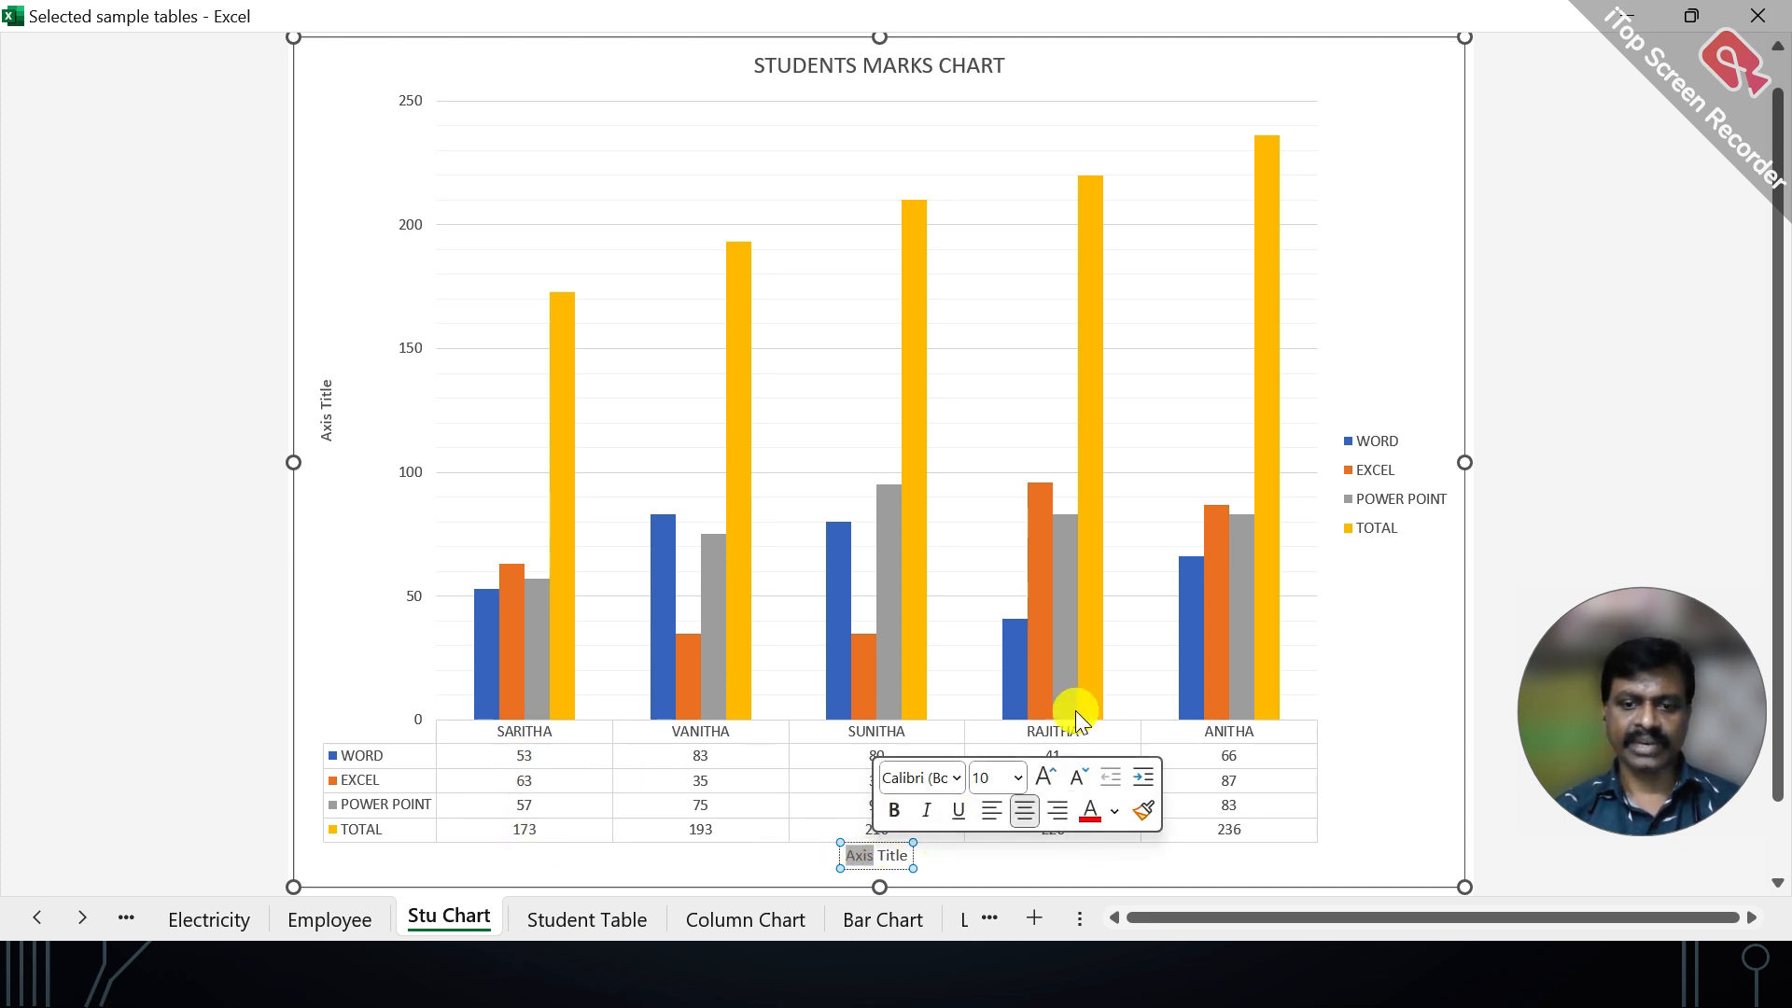
key(ctrl+a)
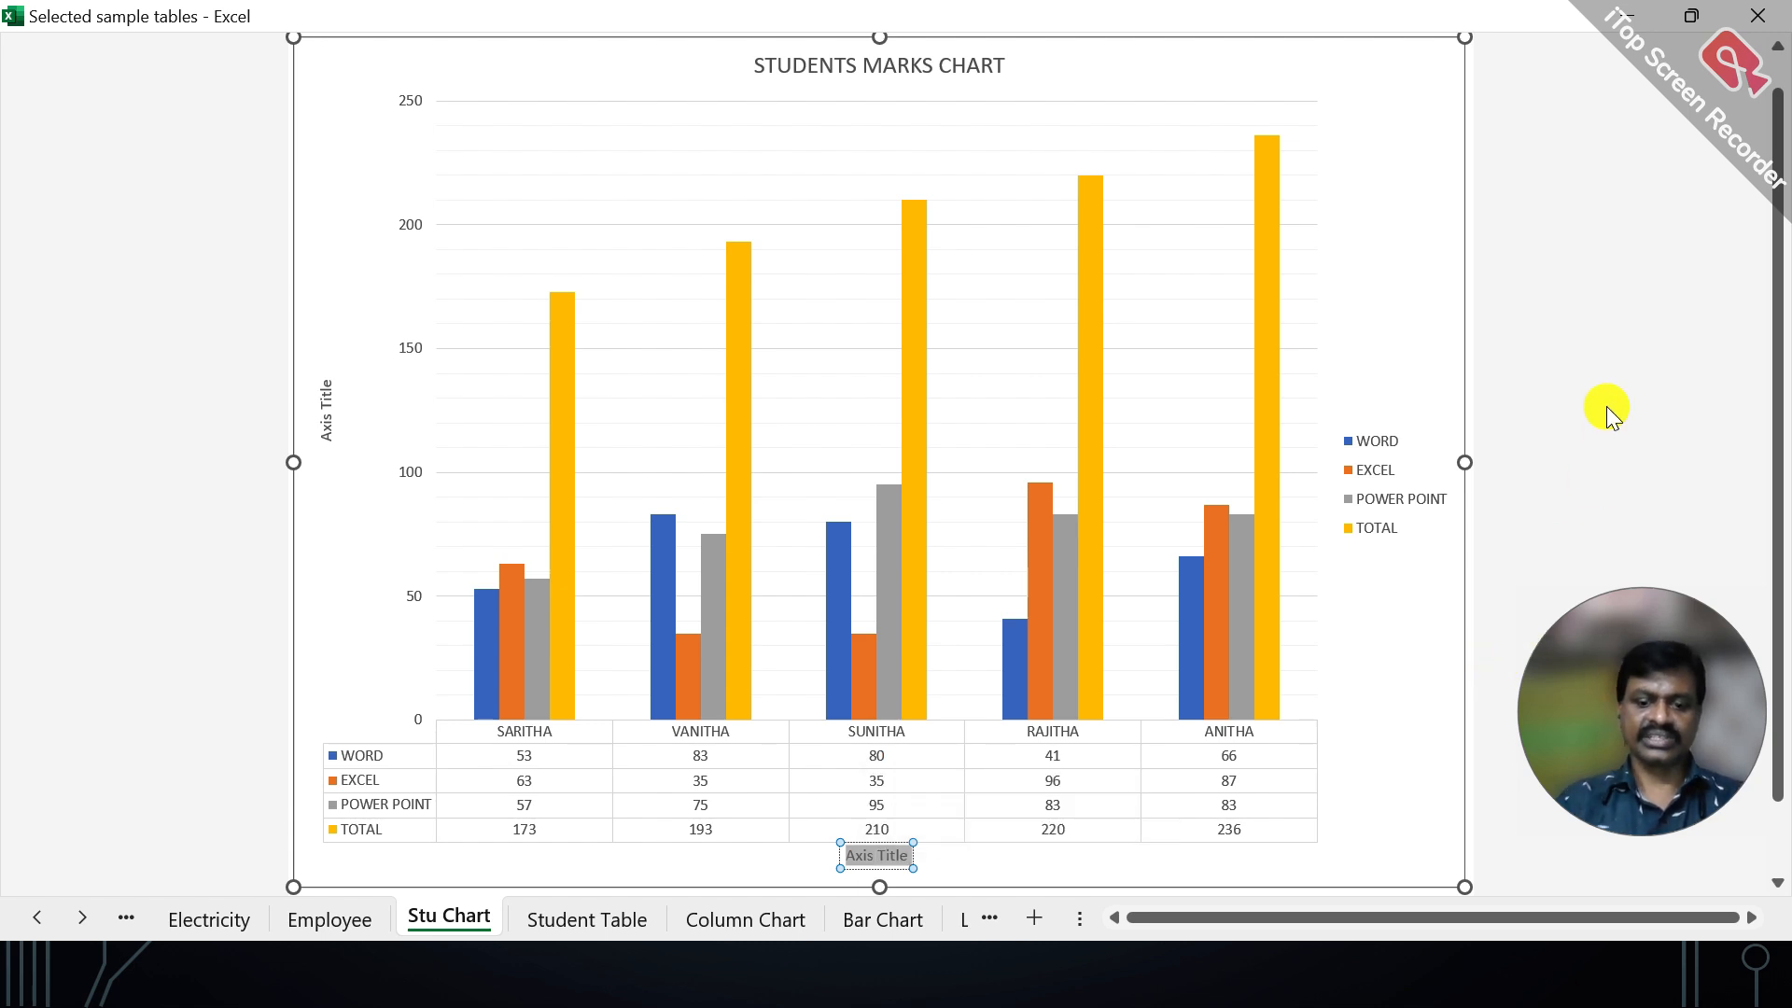
text(STUDENT MARKS)
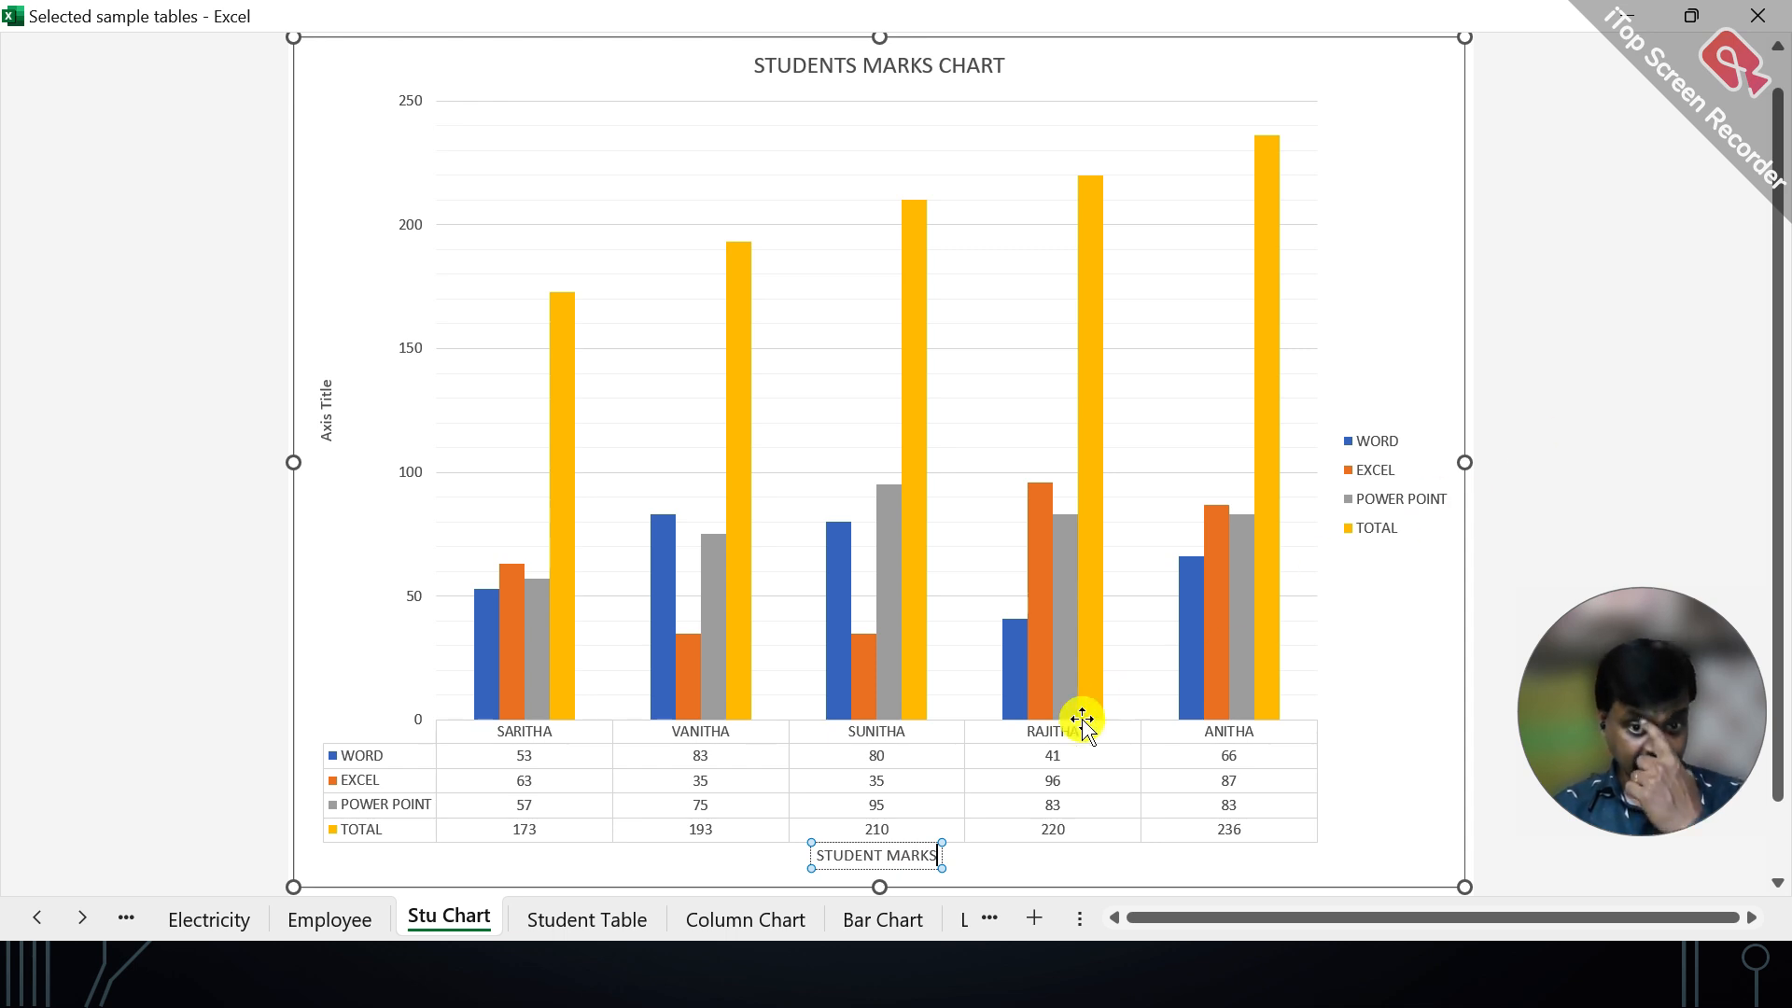
double_click(919, 855)
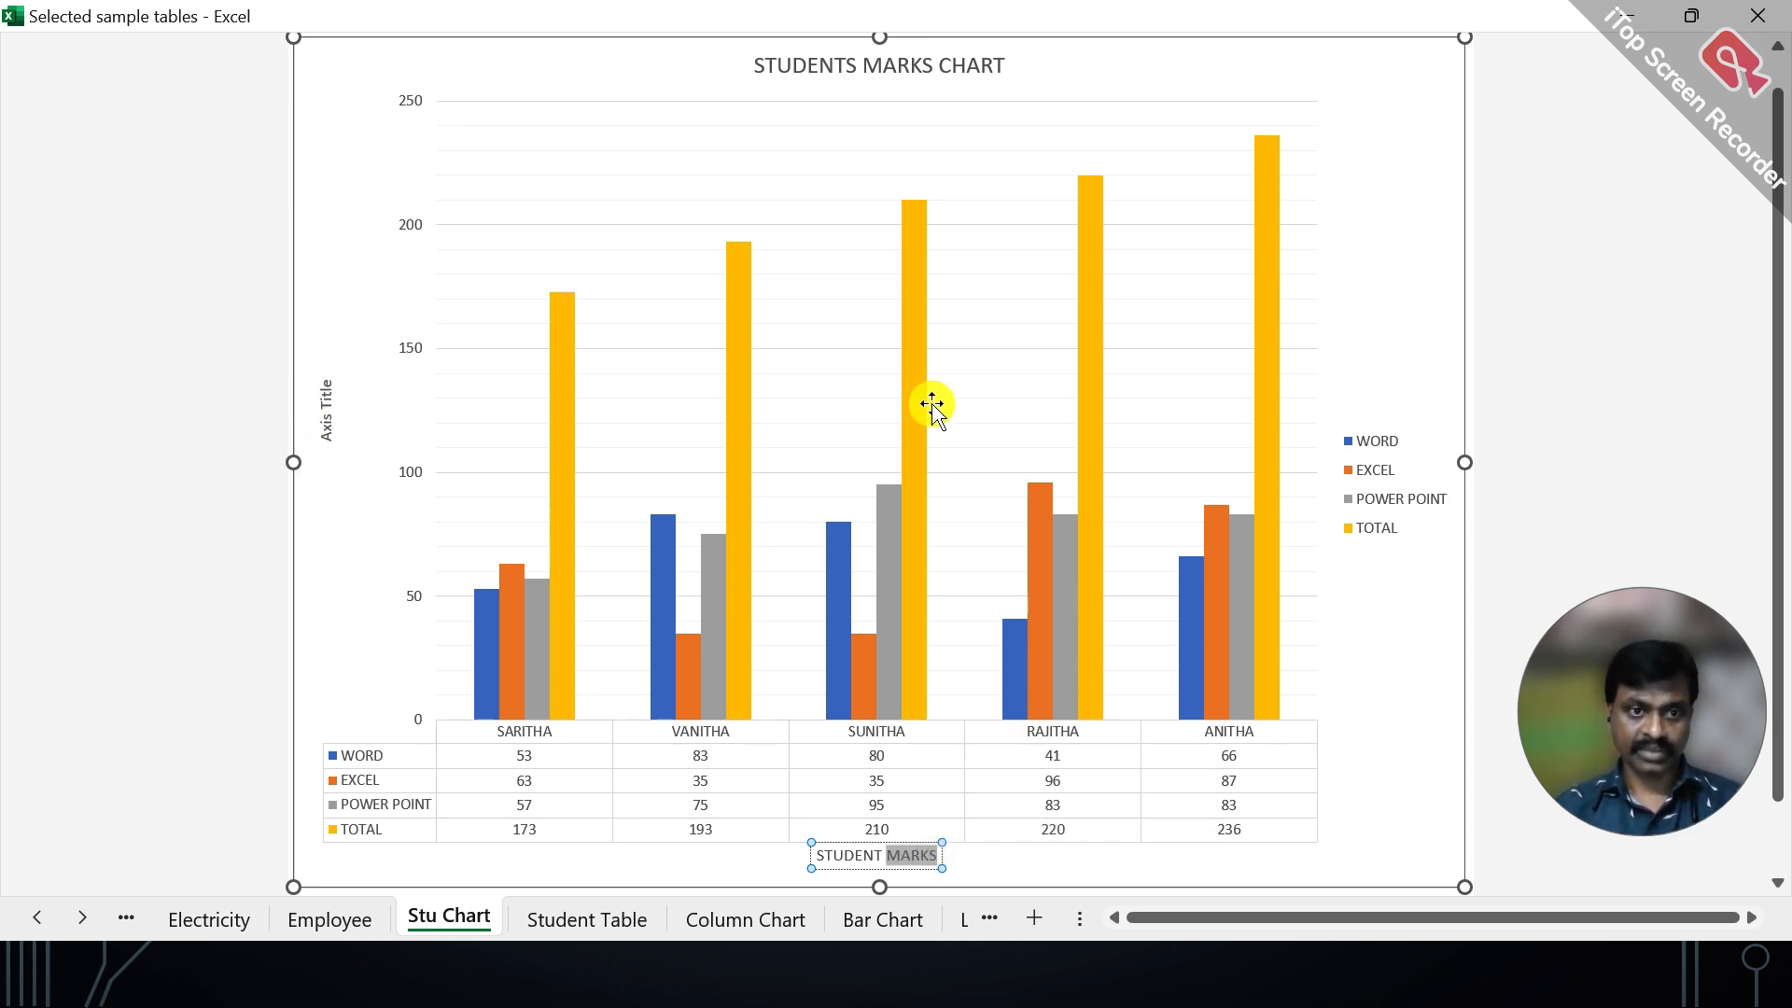
text(NAMES)
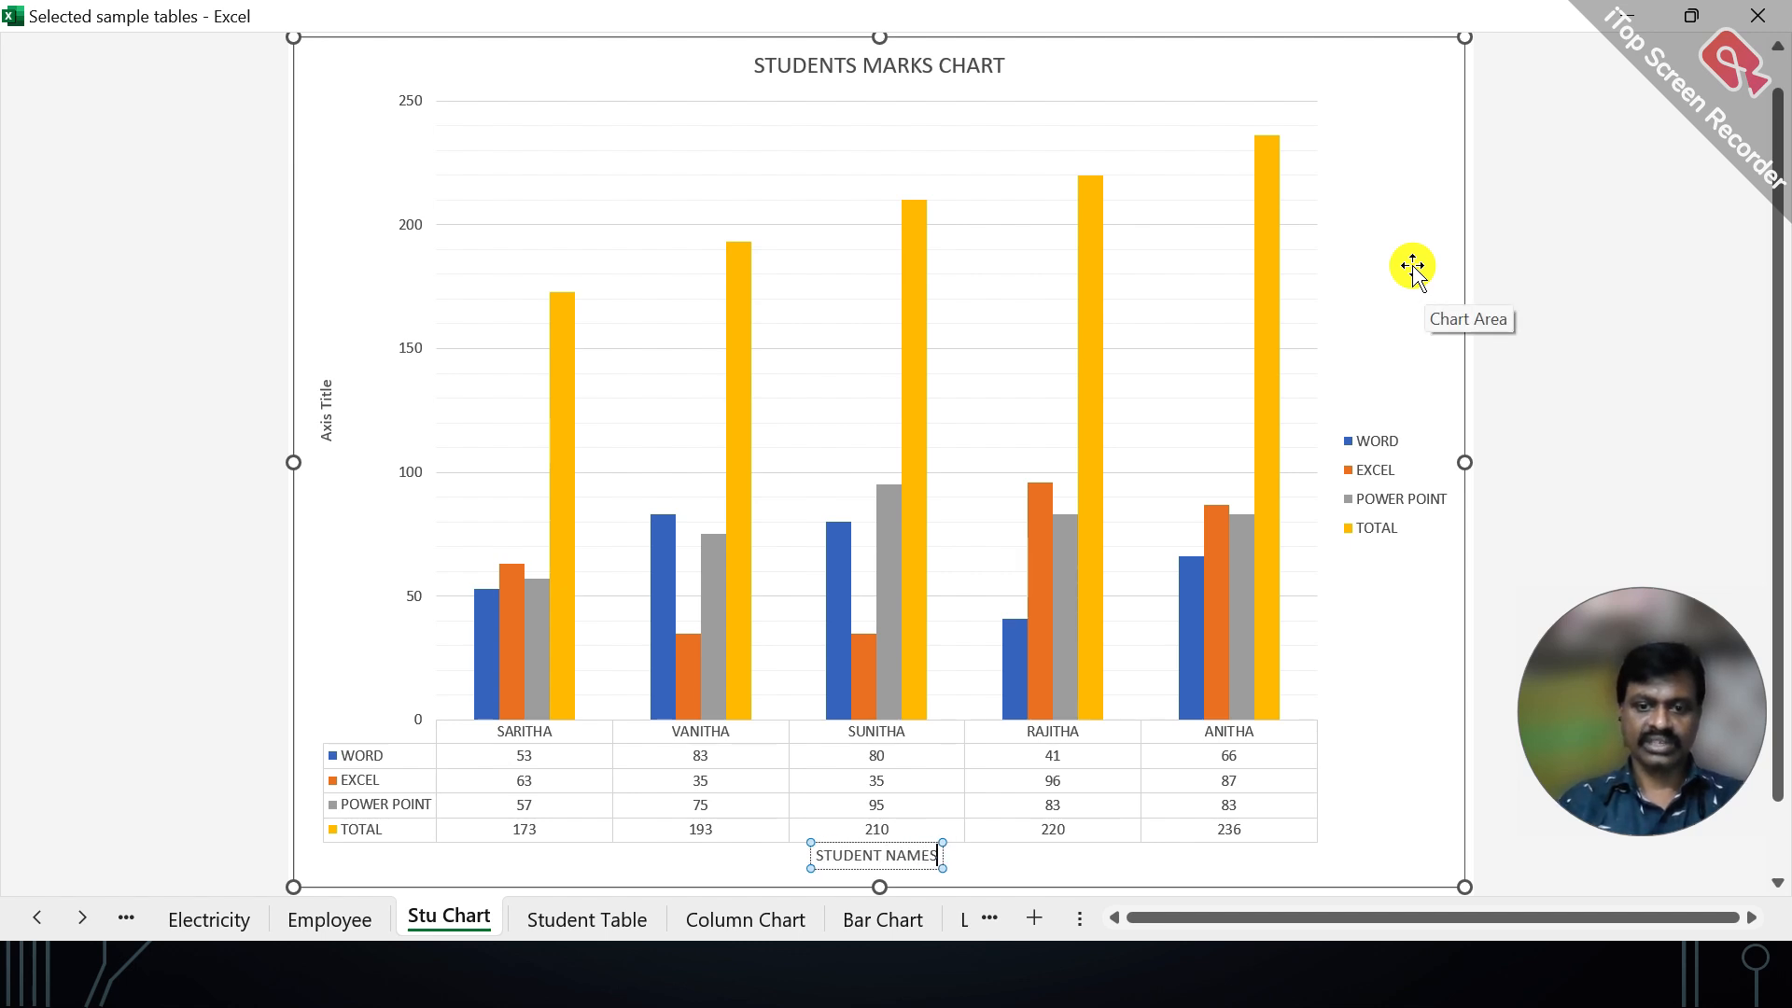
Replace the vertical axis title with "STUDENT MARKS"
click(319, 399)
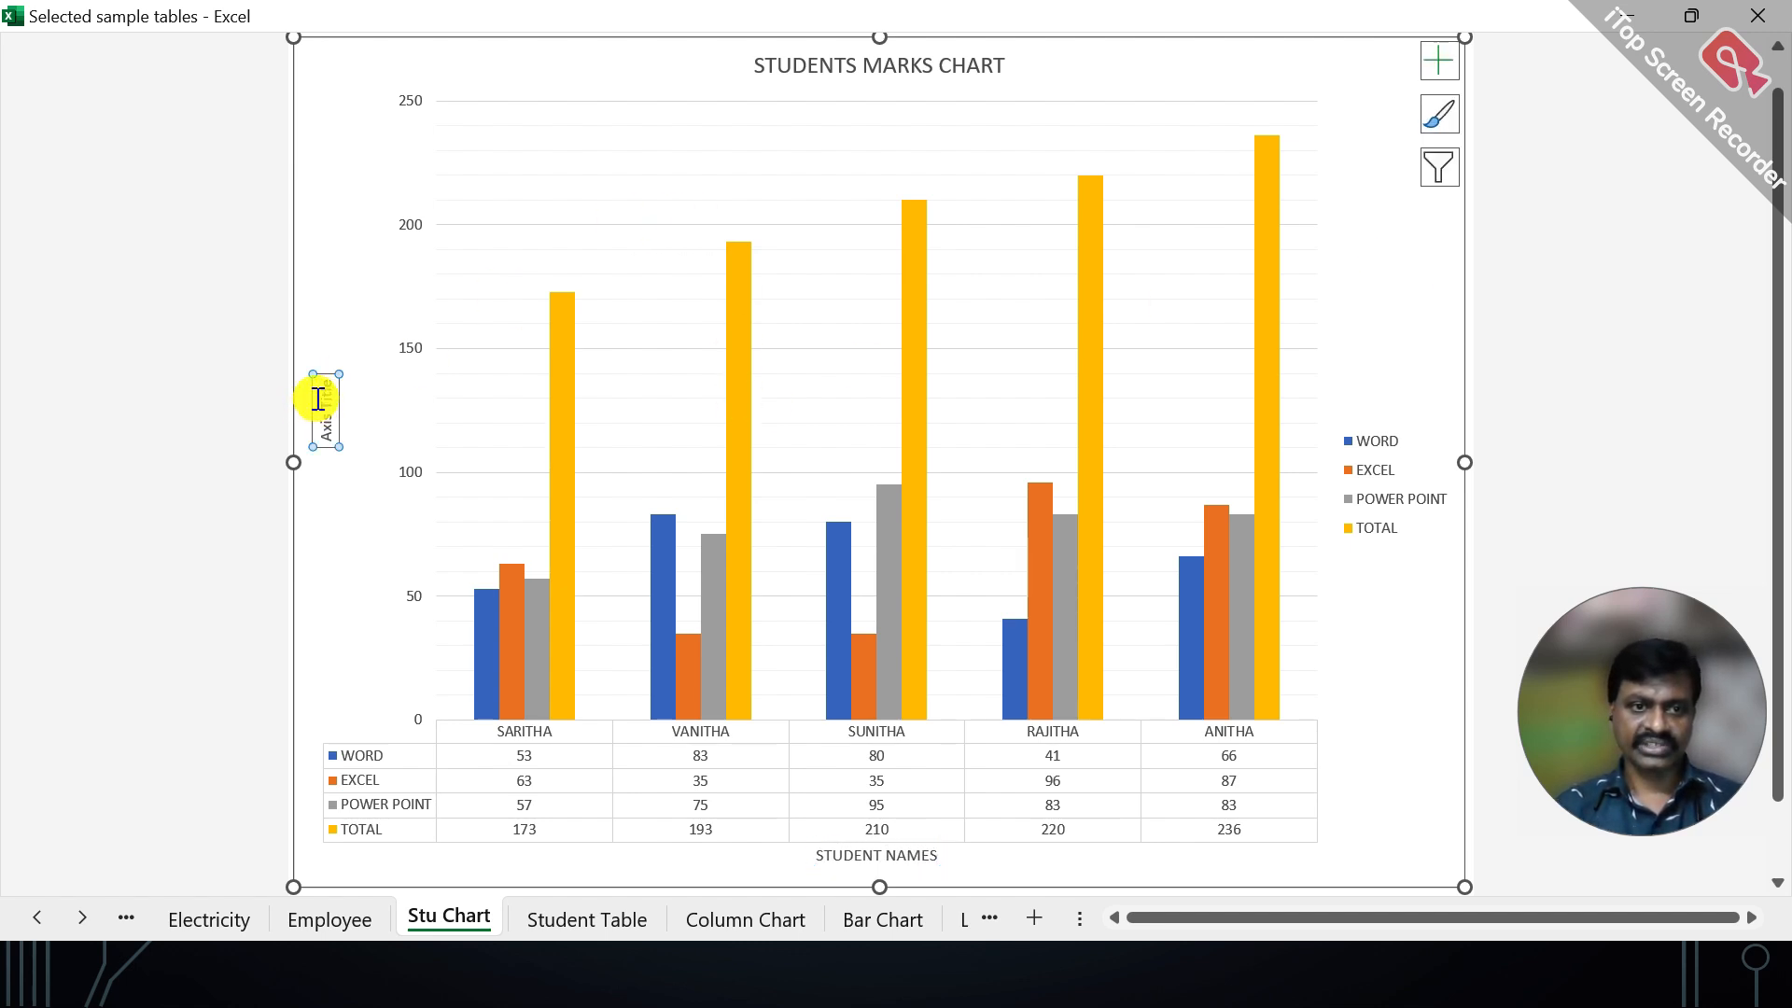
triple_click(318, 399)
text(STUD)
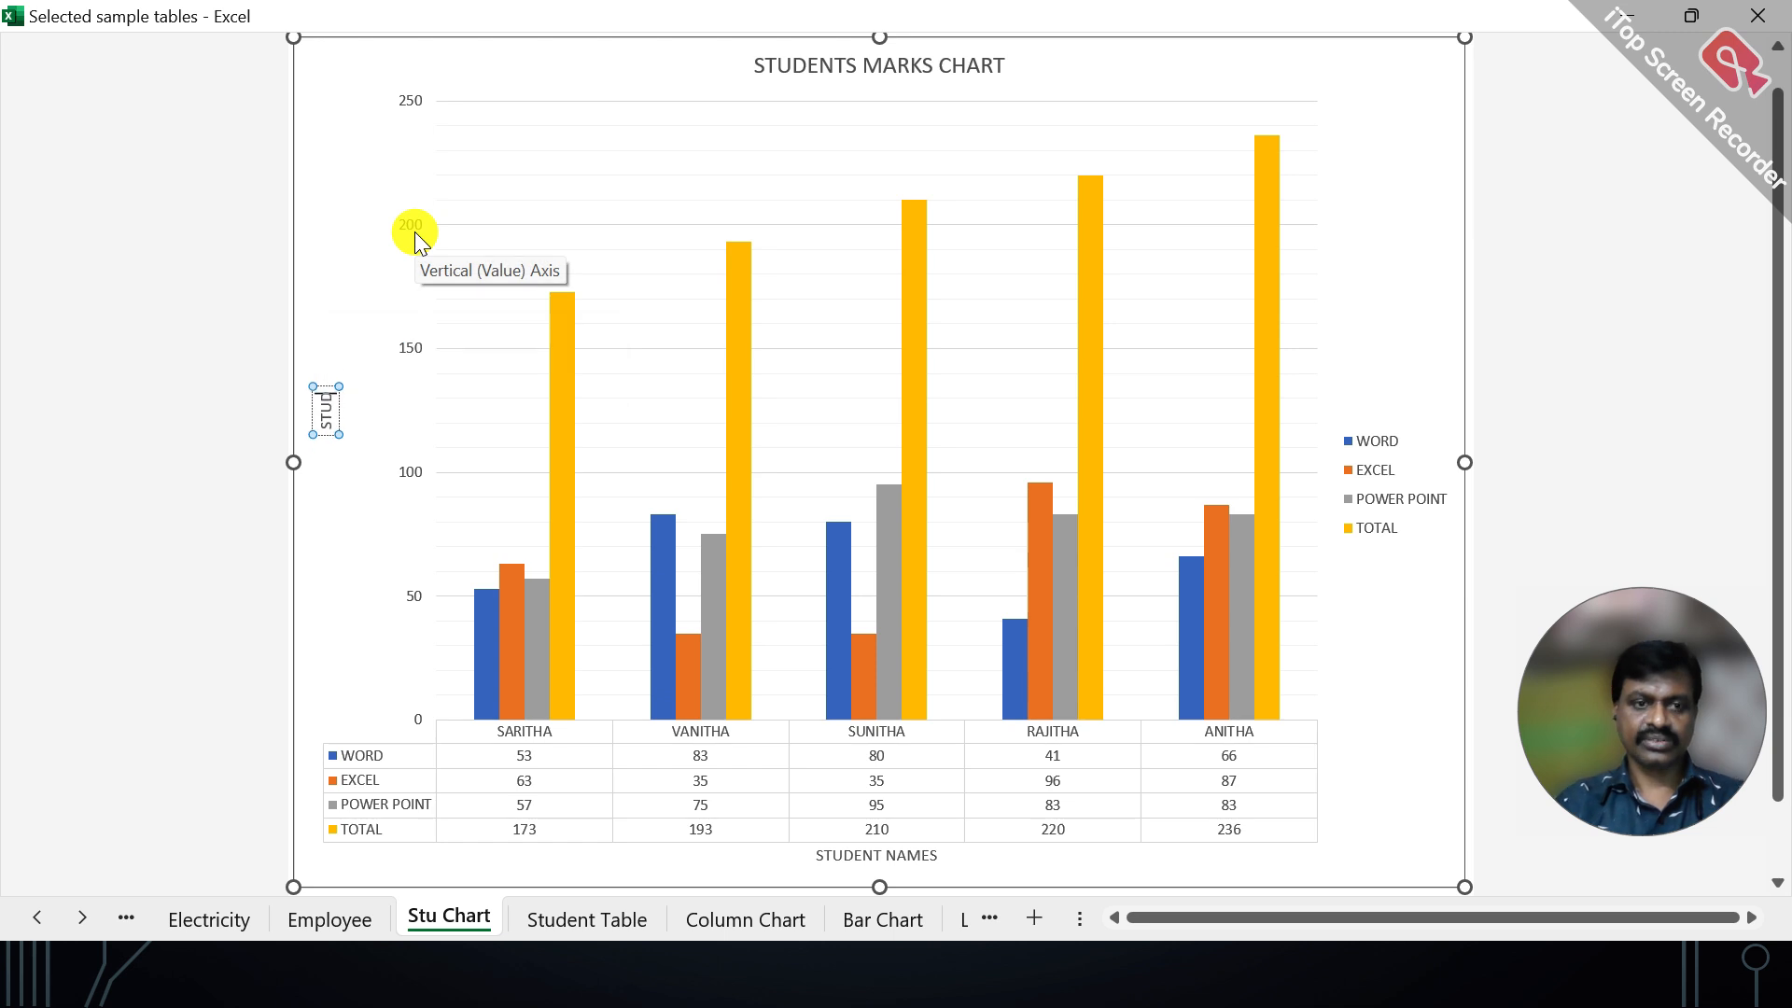
text(ENT MARKS)
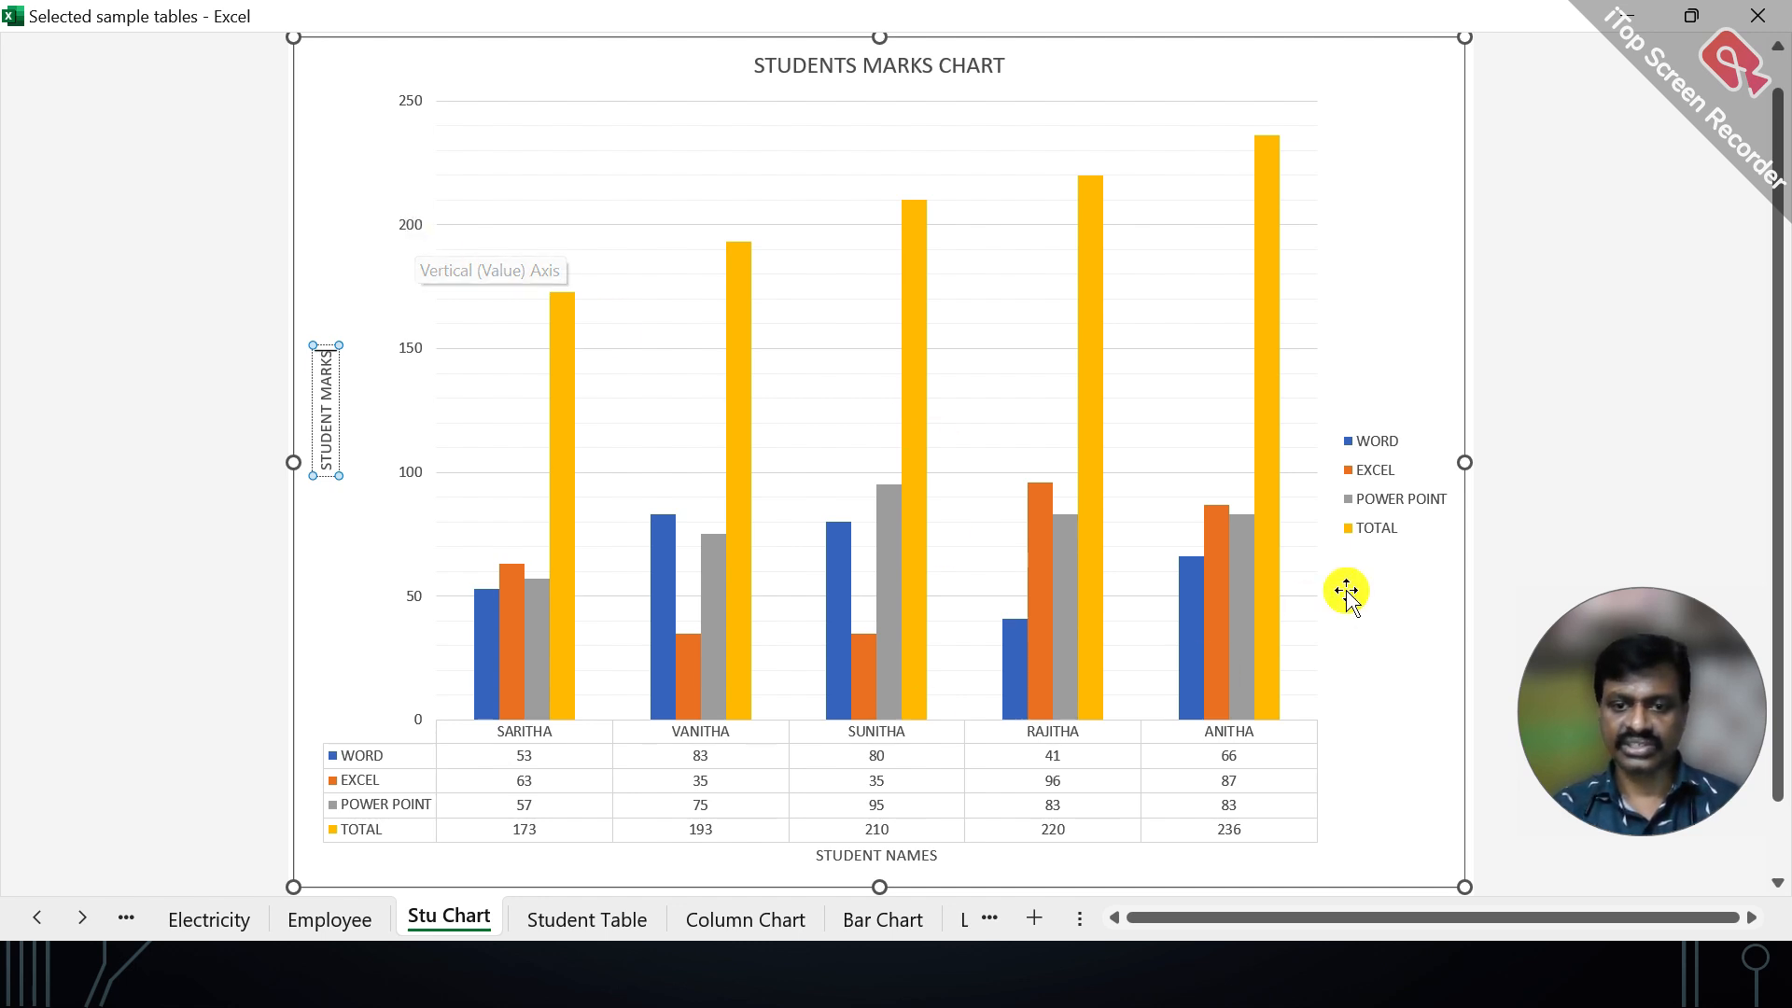
click(1378, 617)
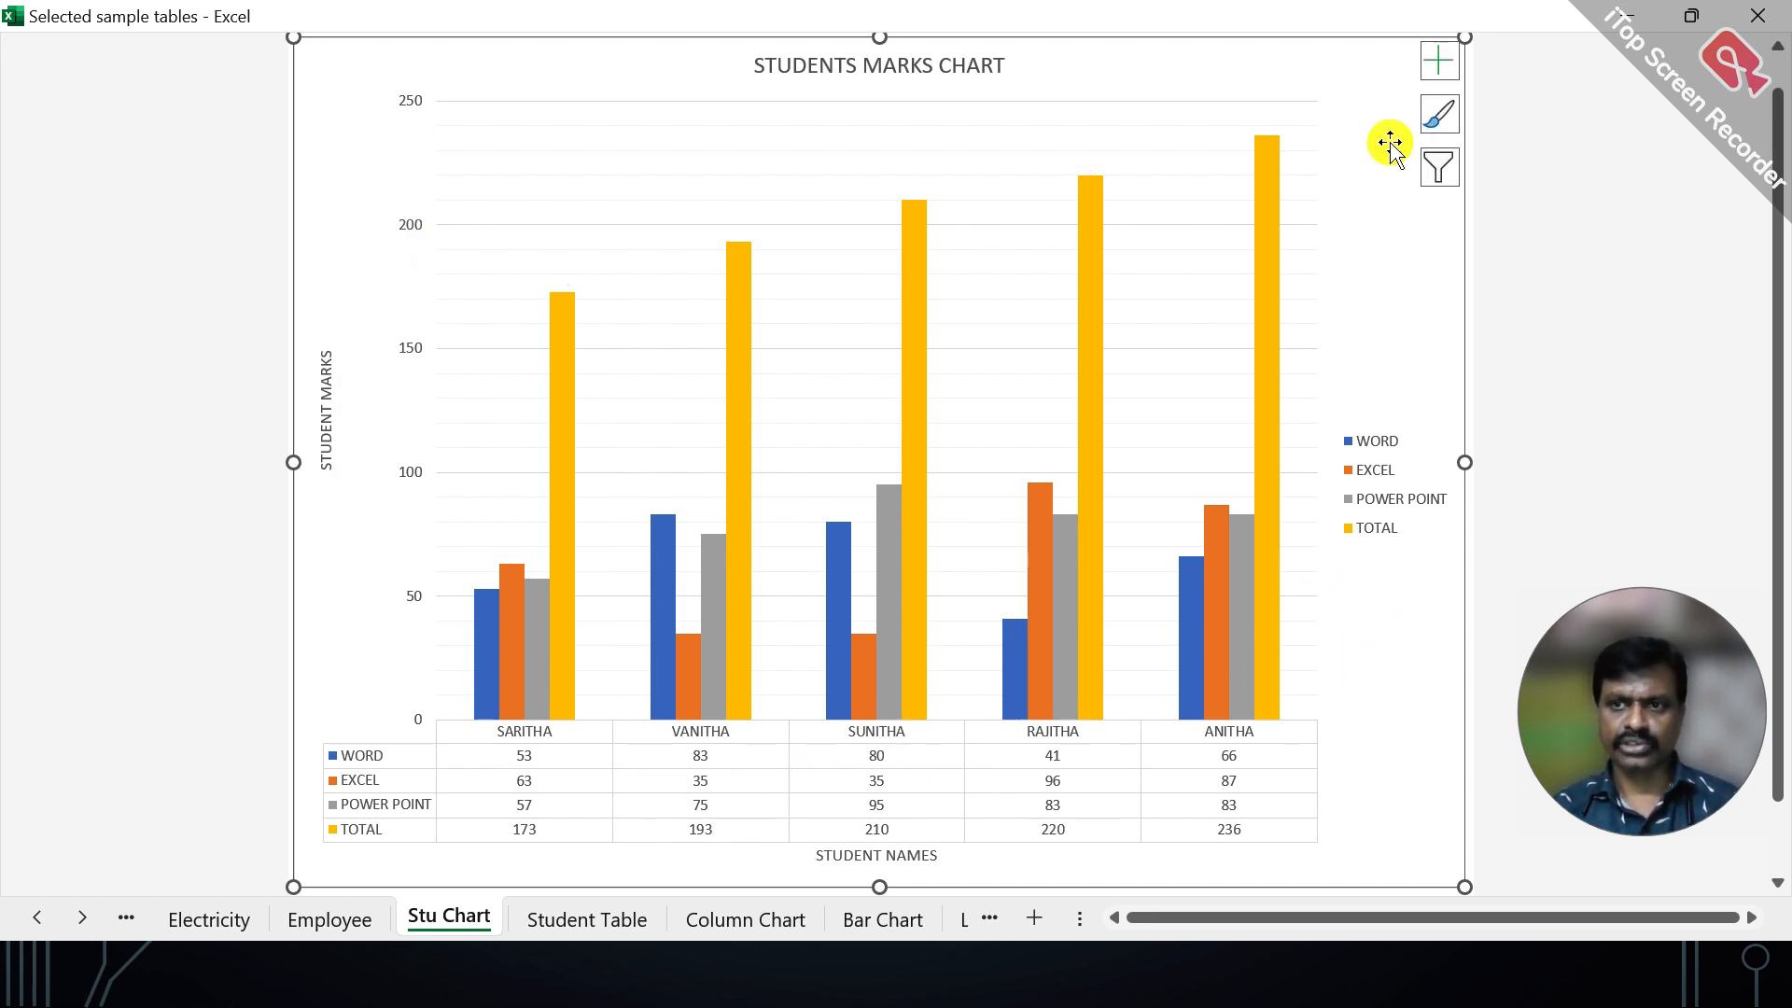
Remove the data table from the chart and exit full-screen view
click(1443, 62)
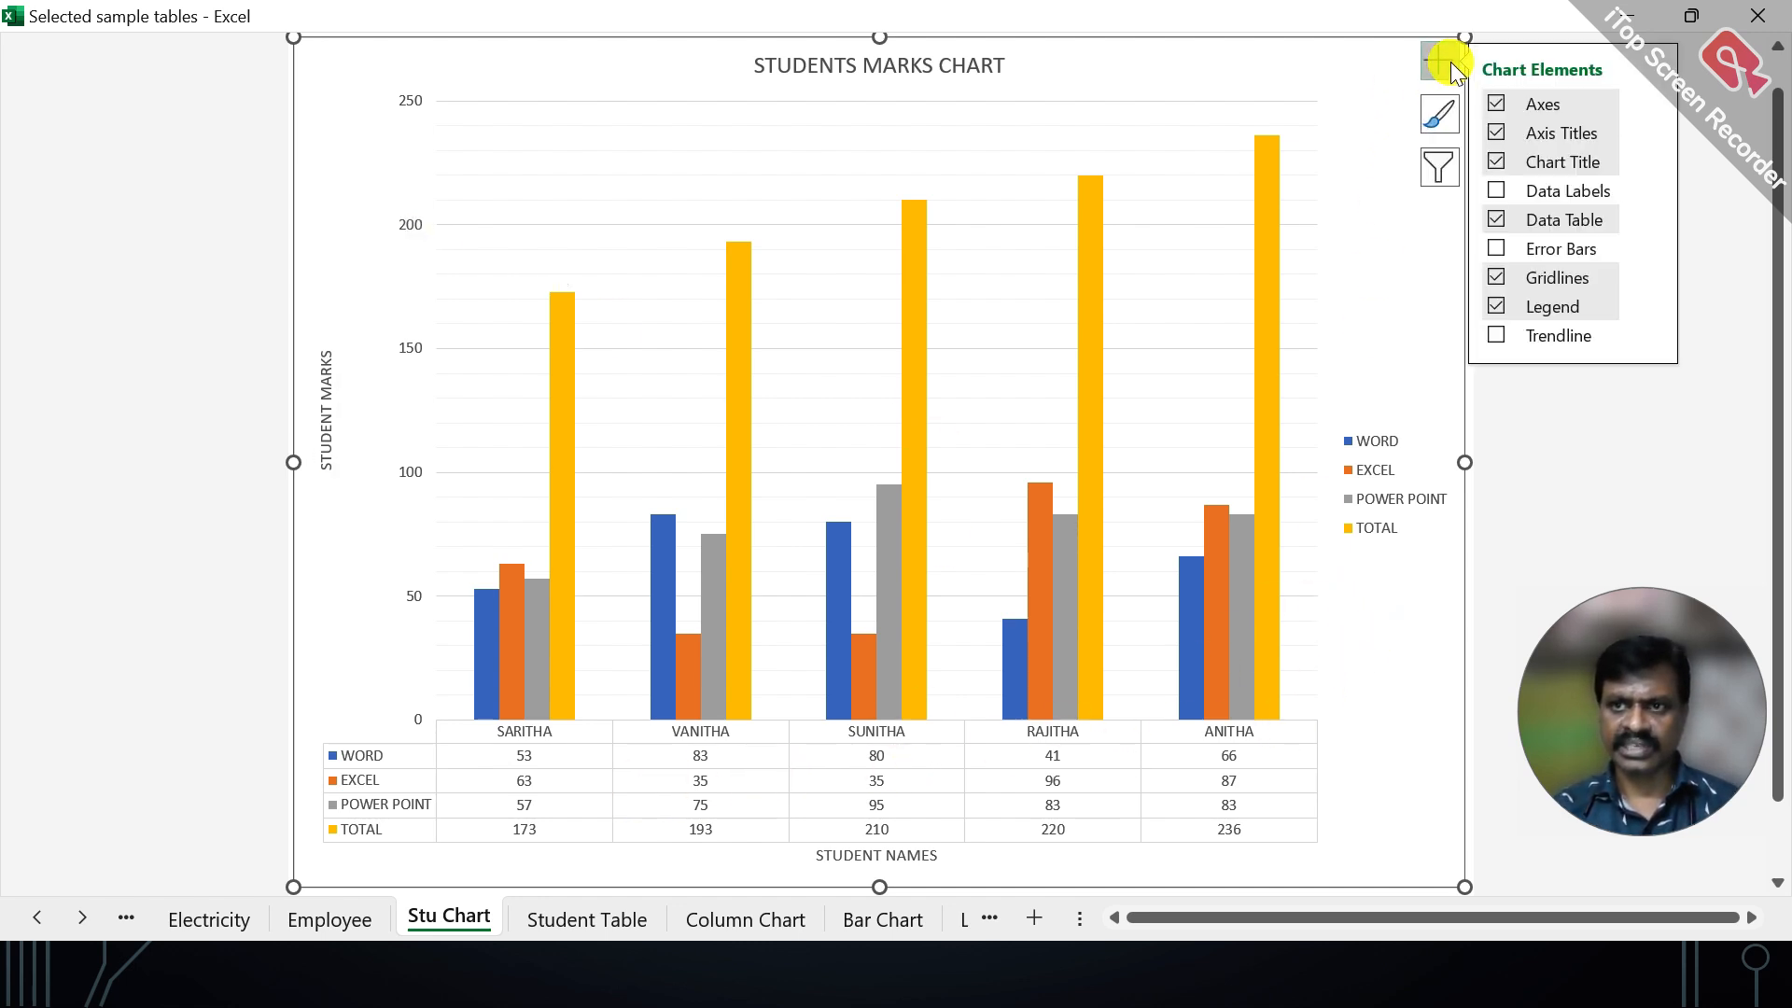
click(1497, 219)
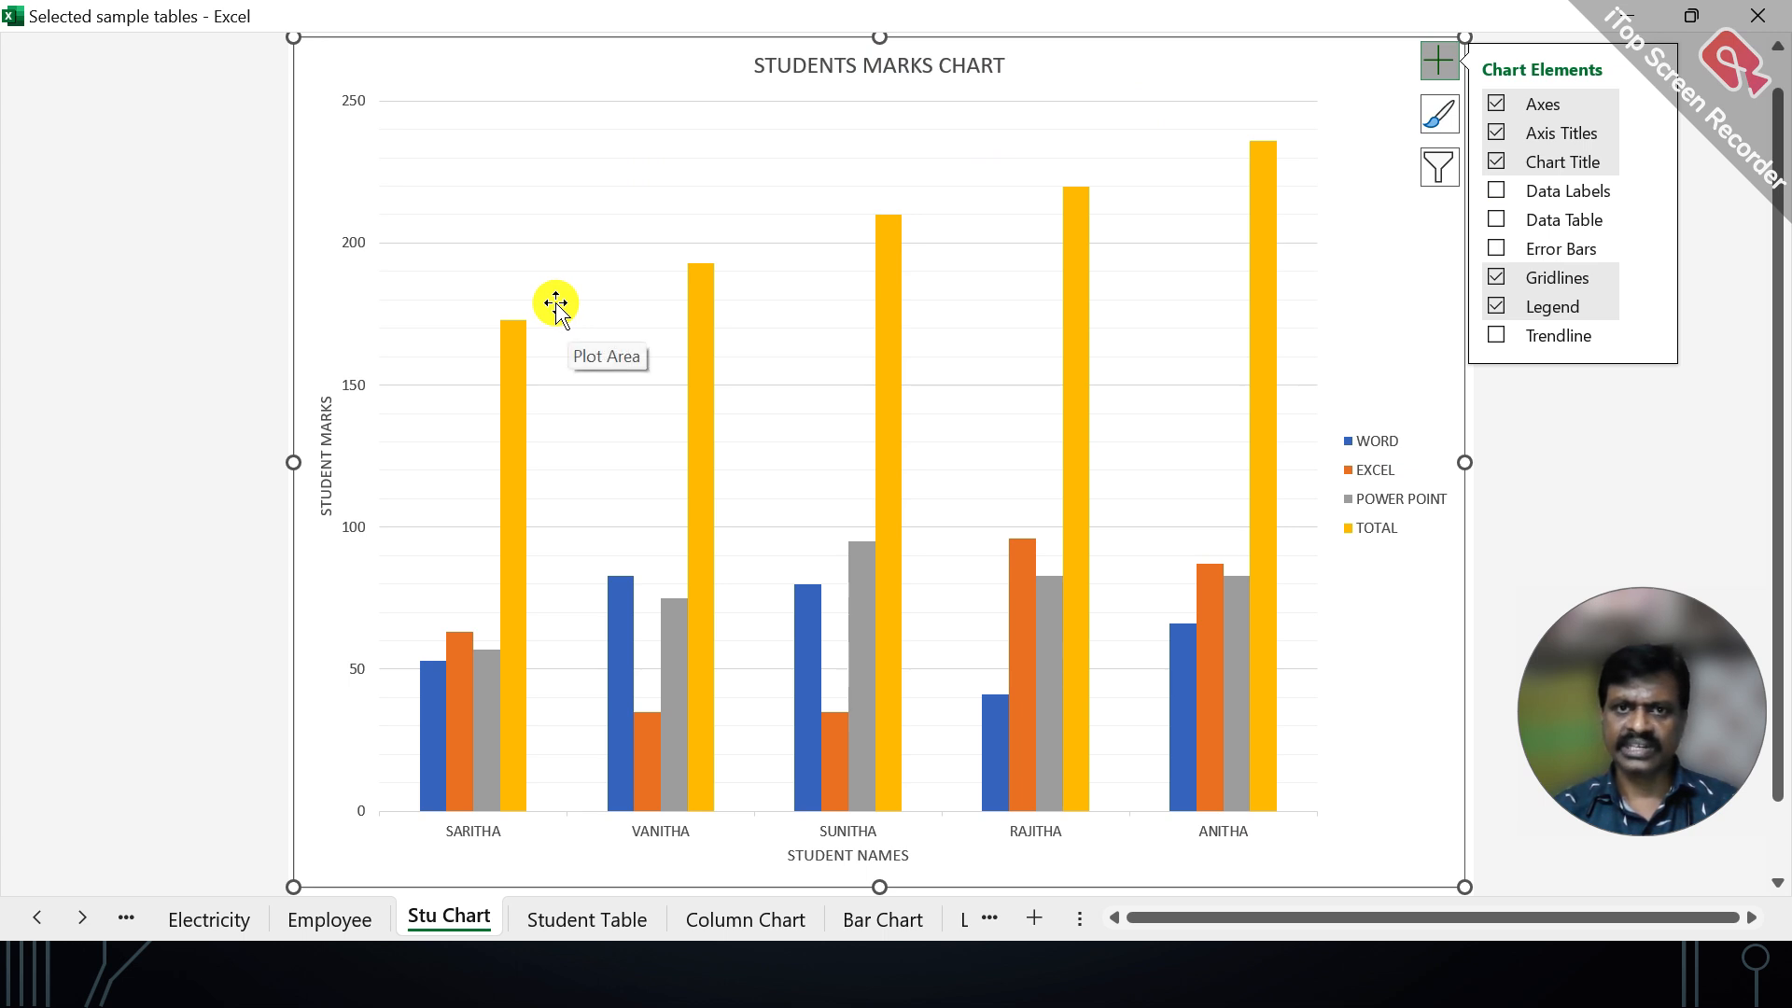
mouse_move(899, 323)
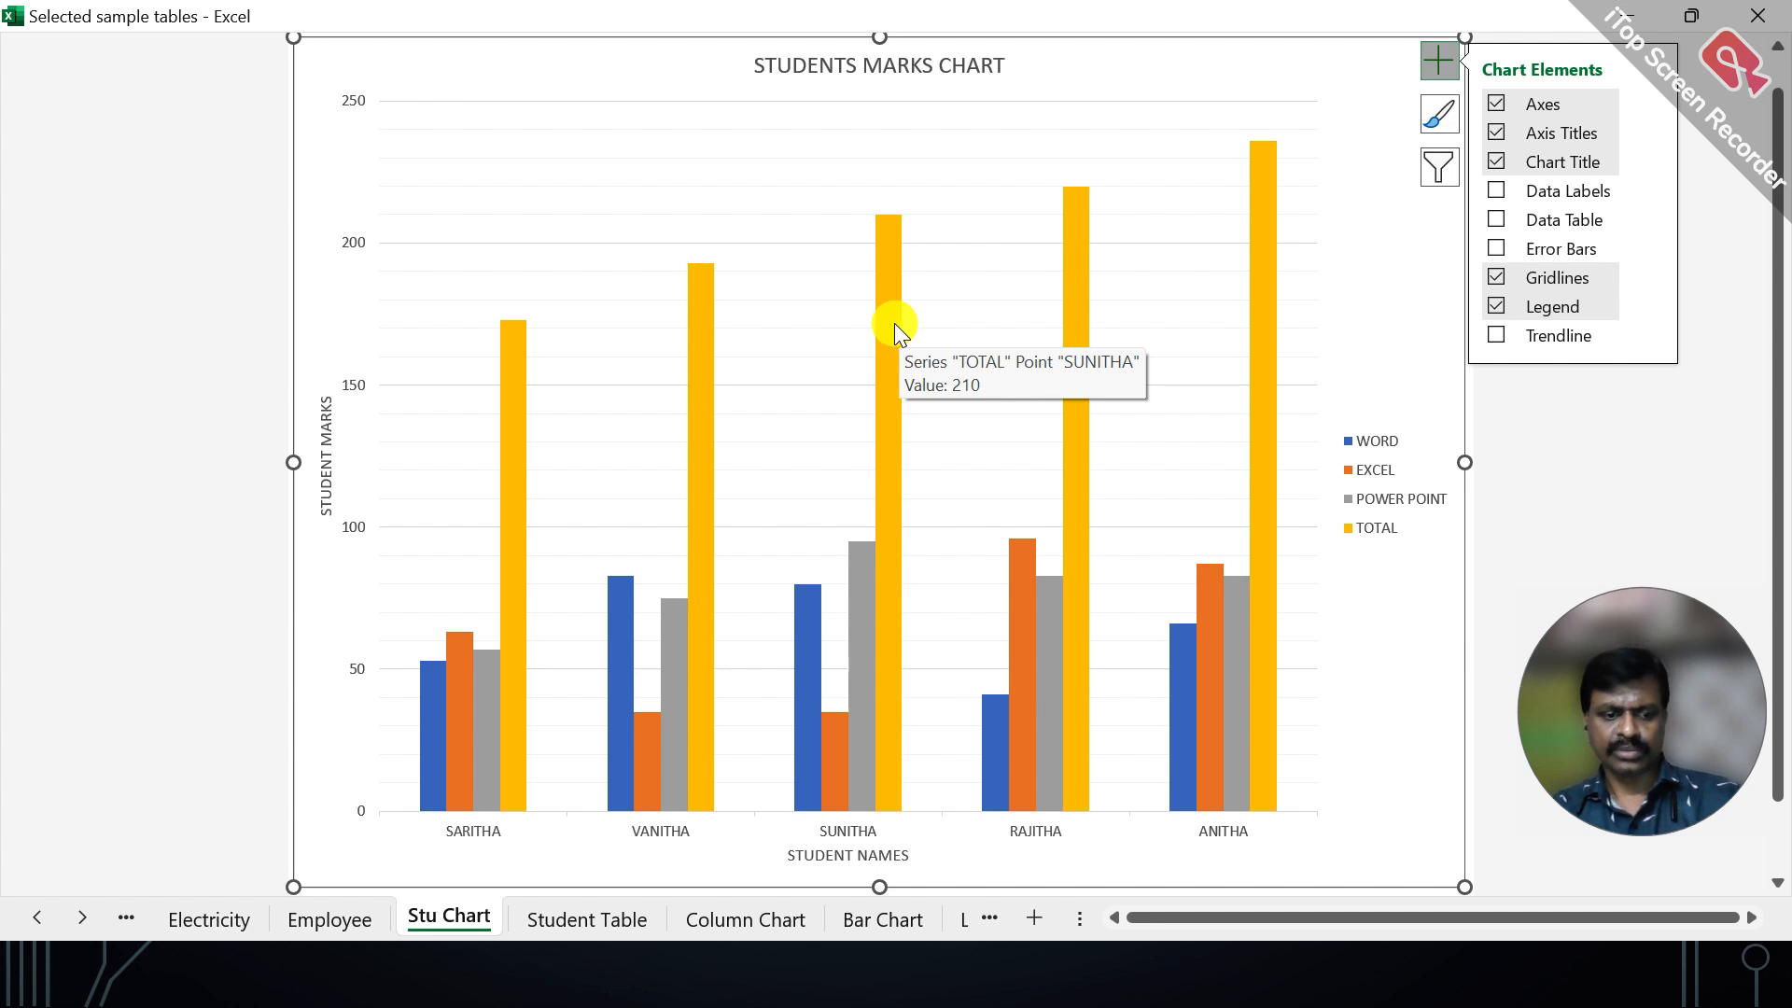
key(Escape)
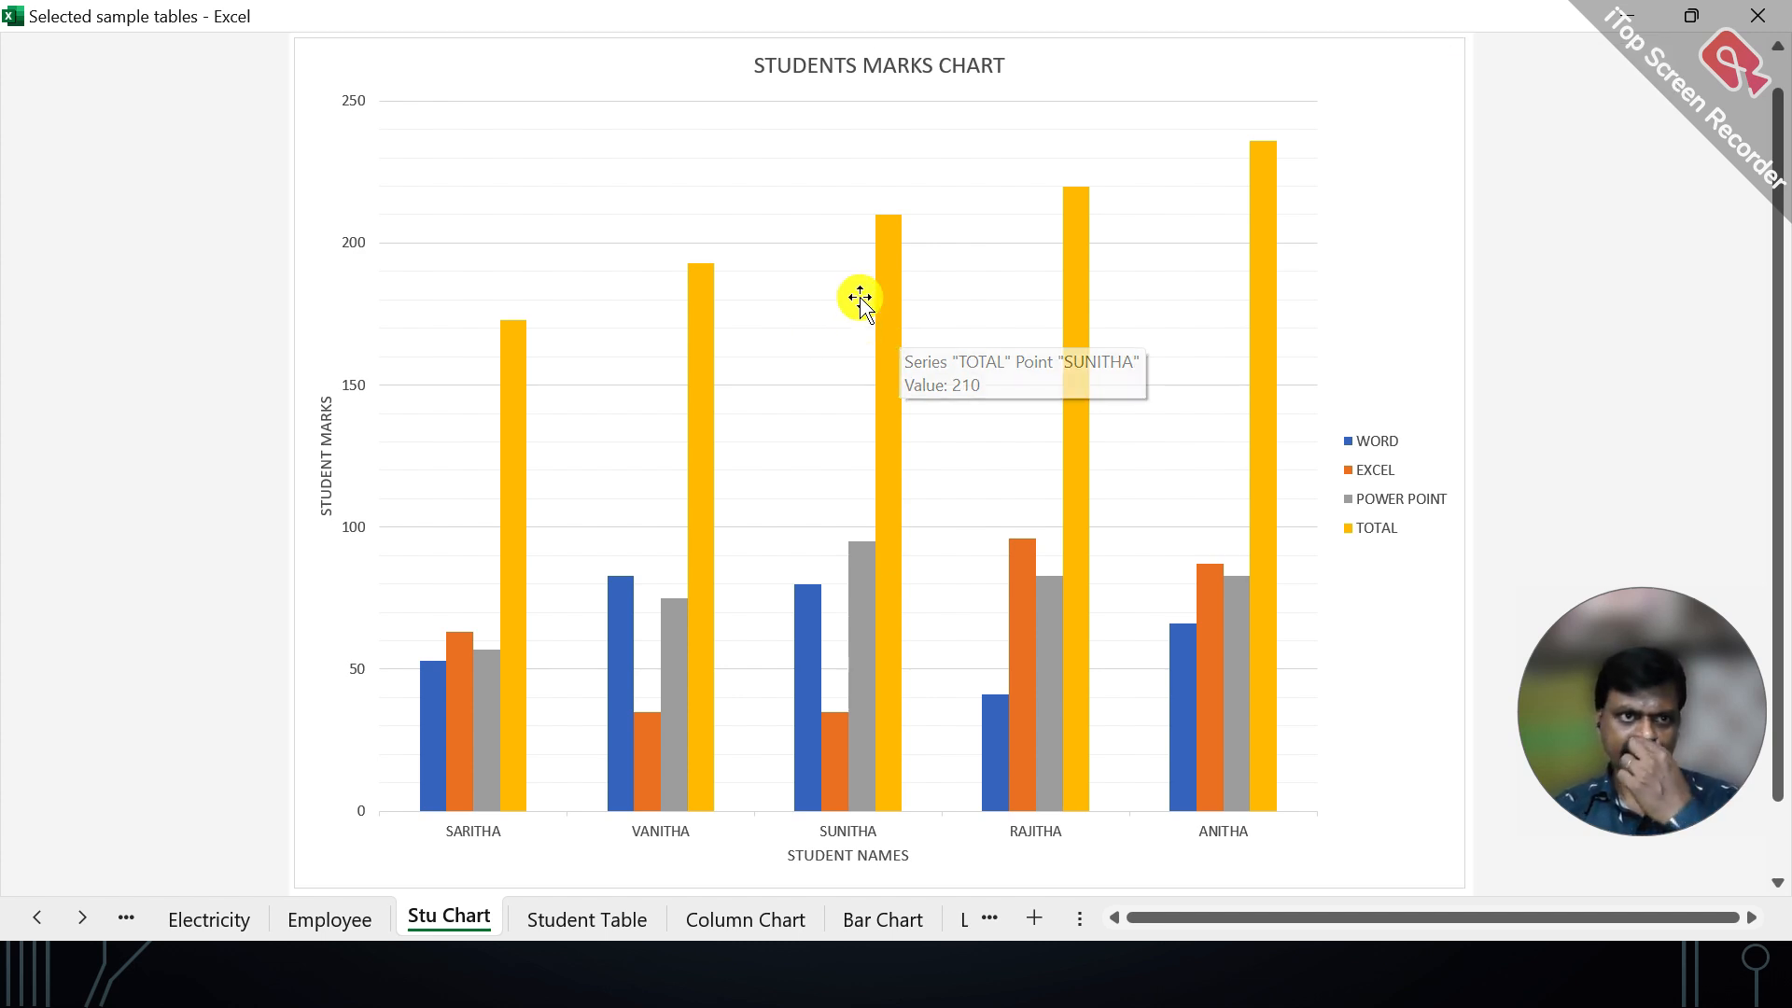
click(1428, 155)
key(Escape)
key(Escape)
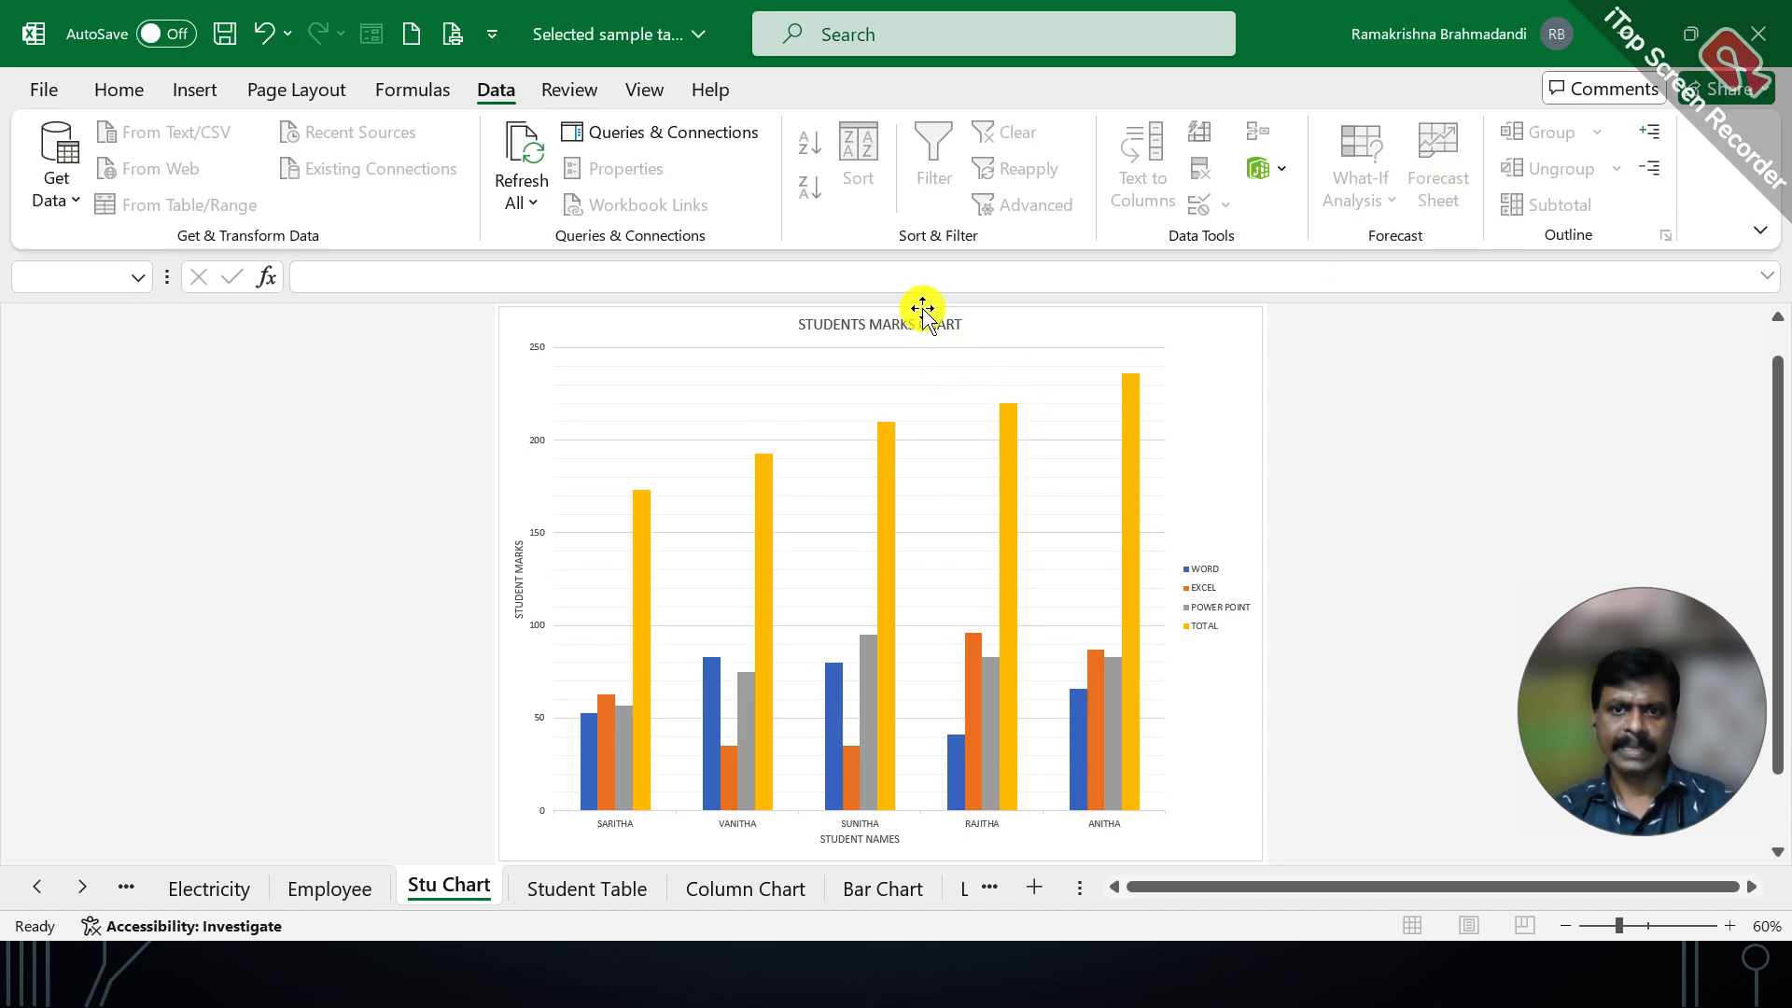
Format the chart title in red Arial Black at font size 18
click(920, 308)
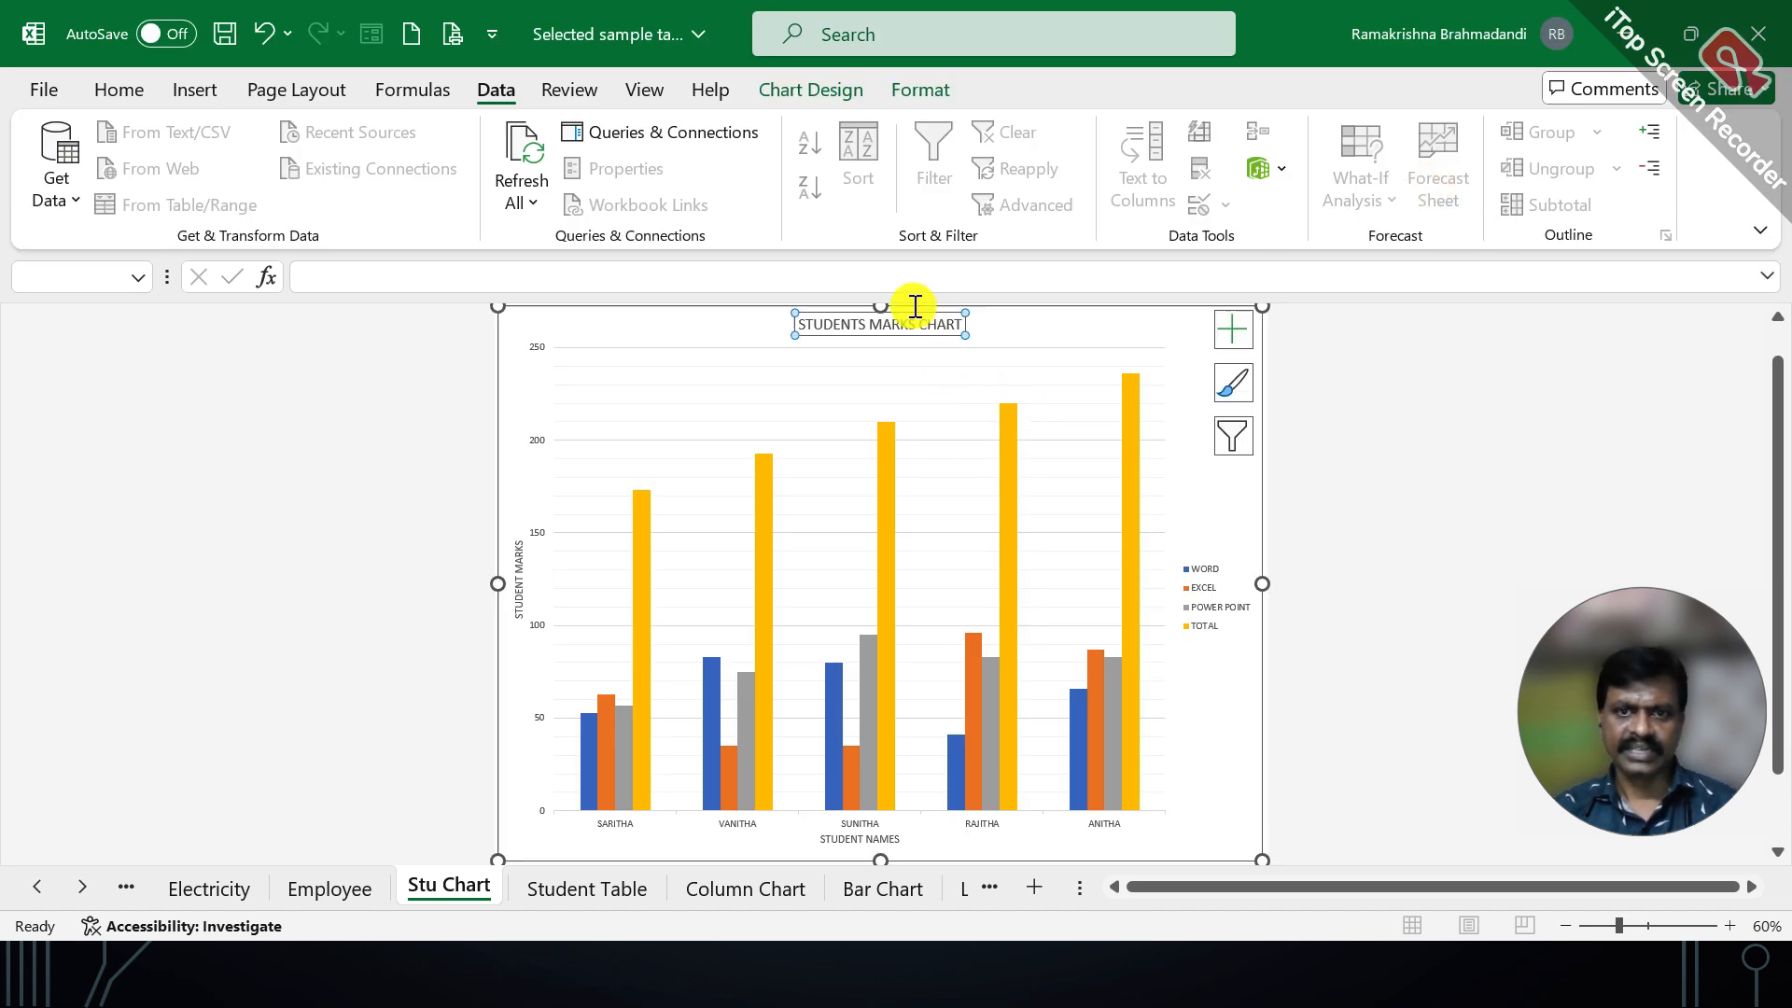
click(118, 91)
click(329, 145)
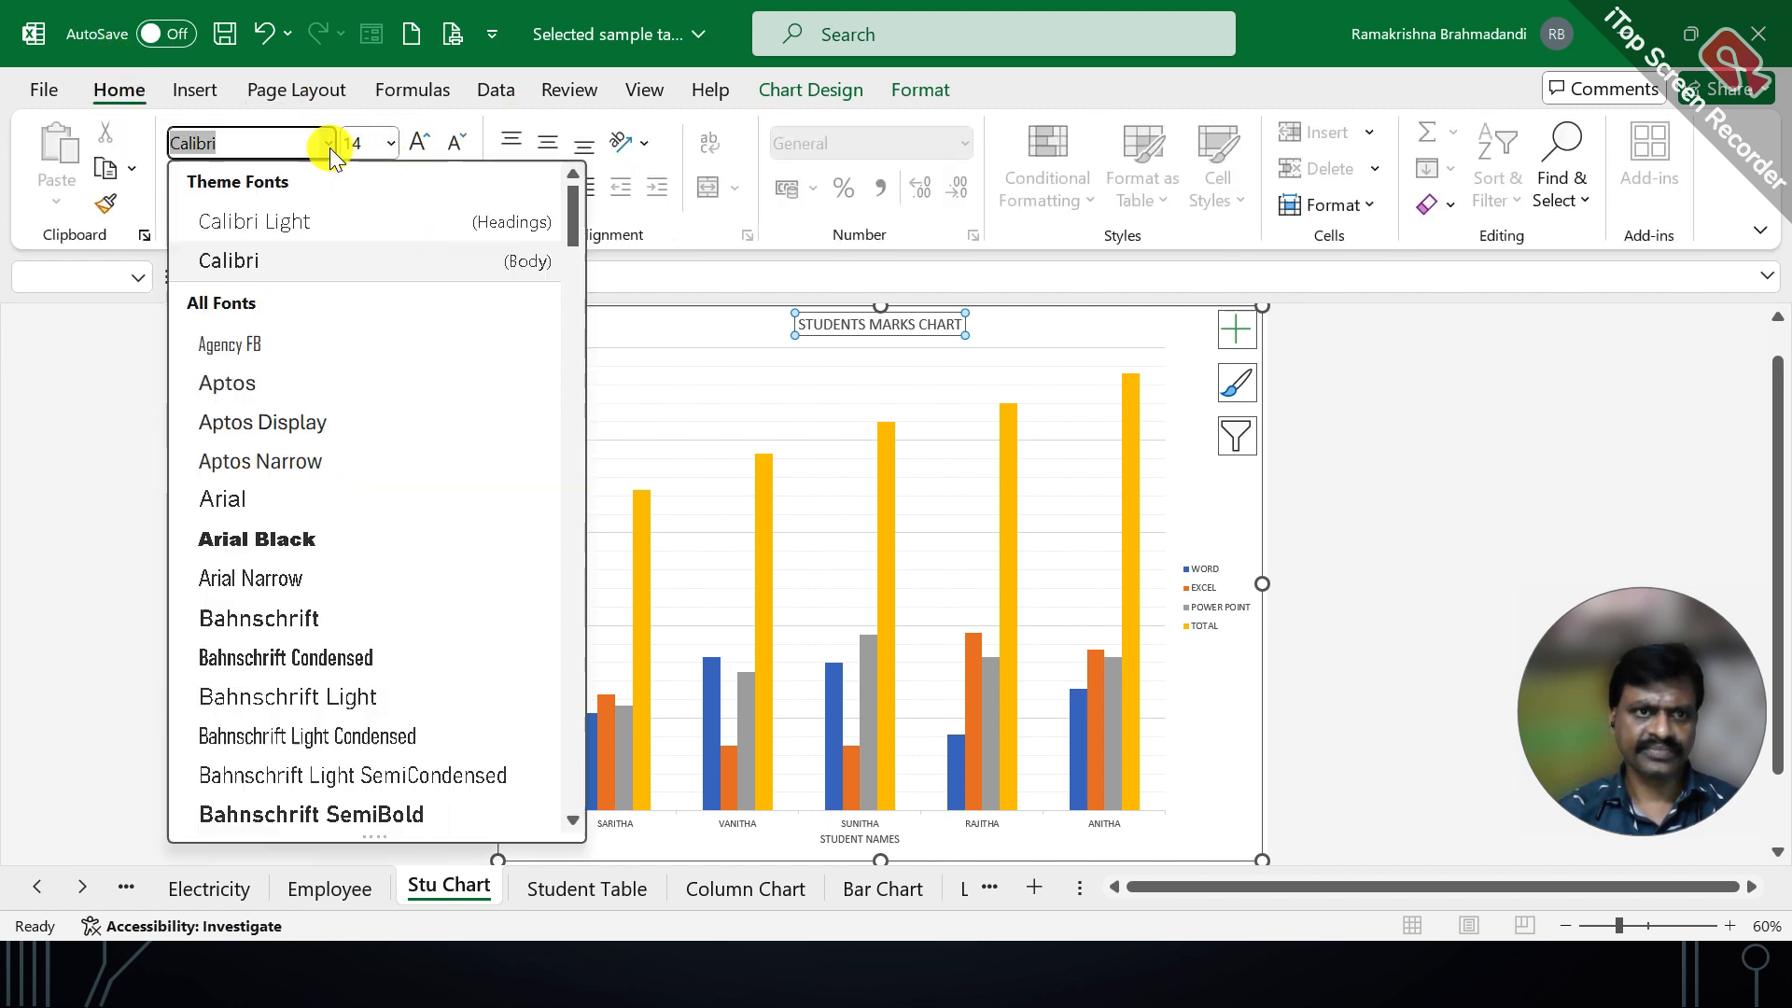
click(276, 530)
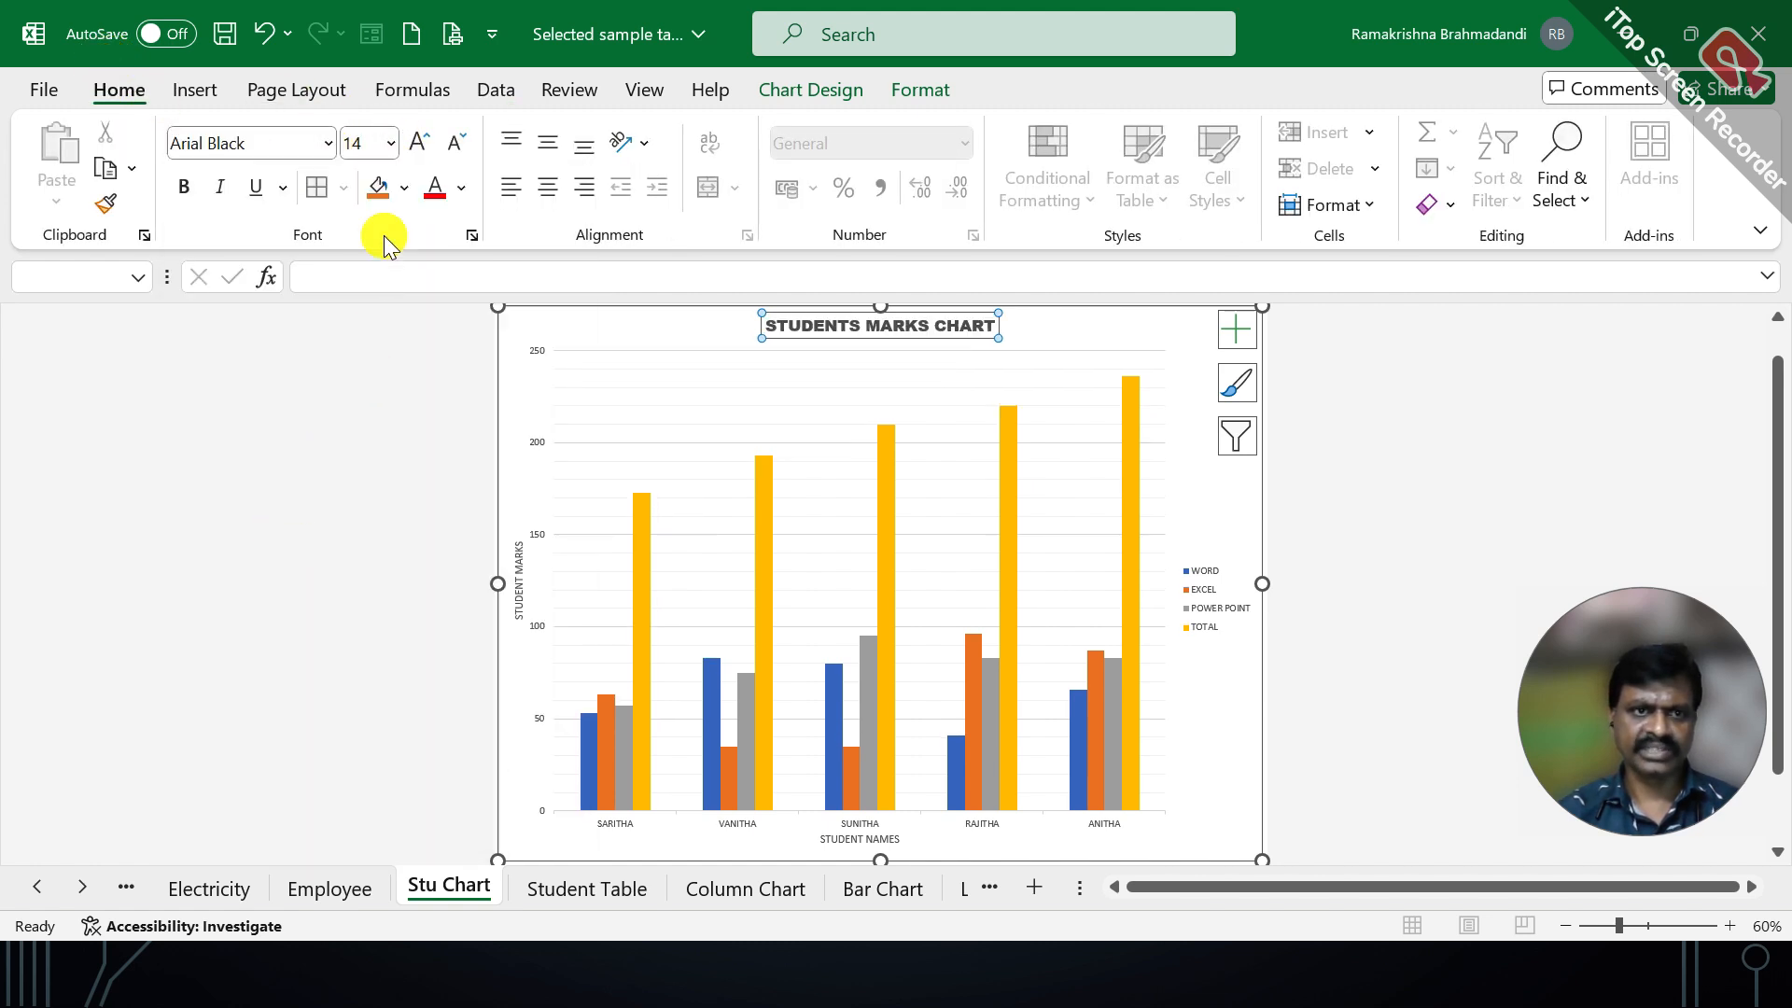
click(434, 190)
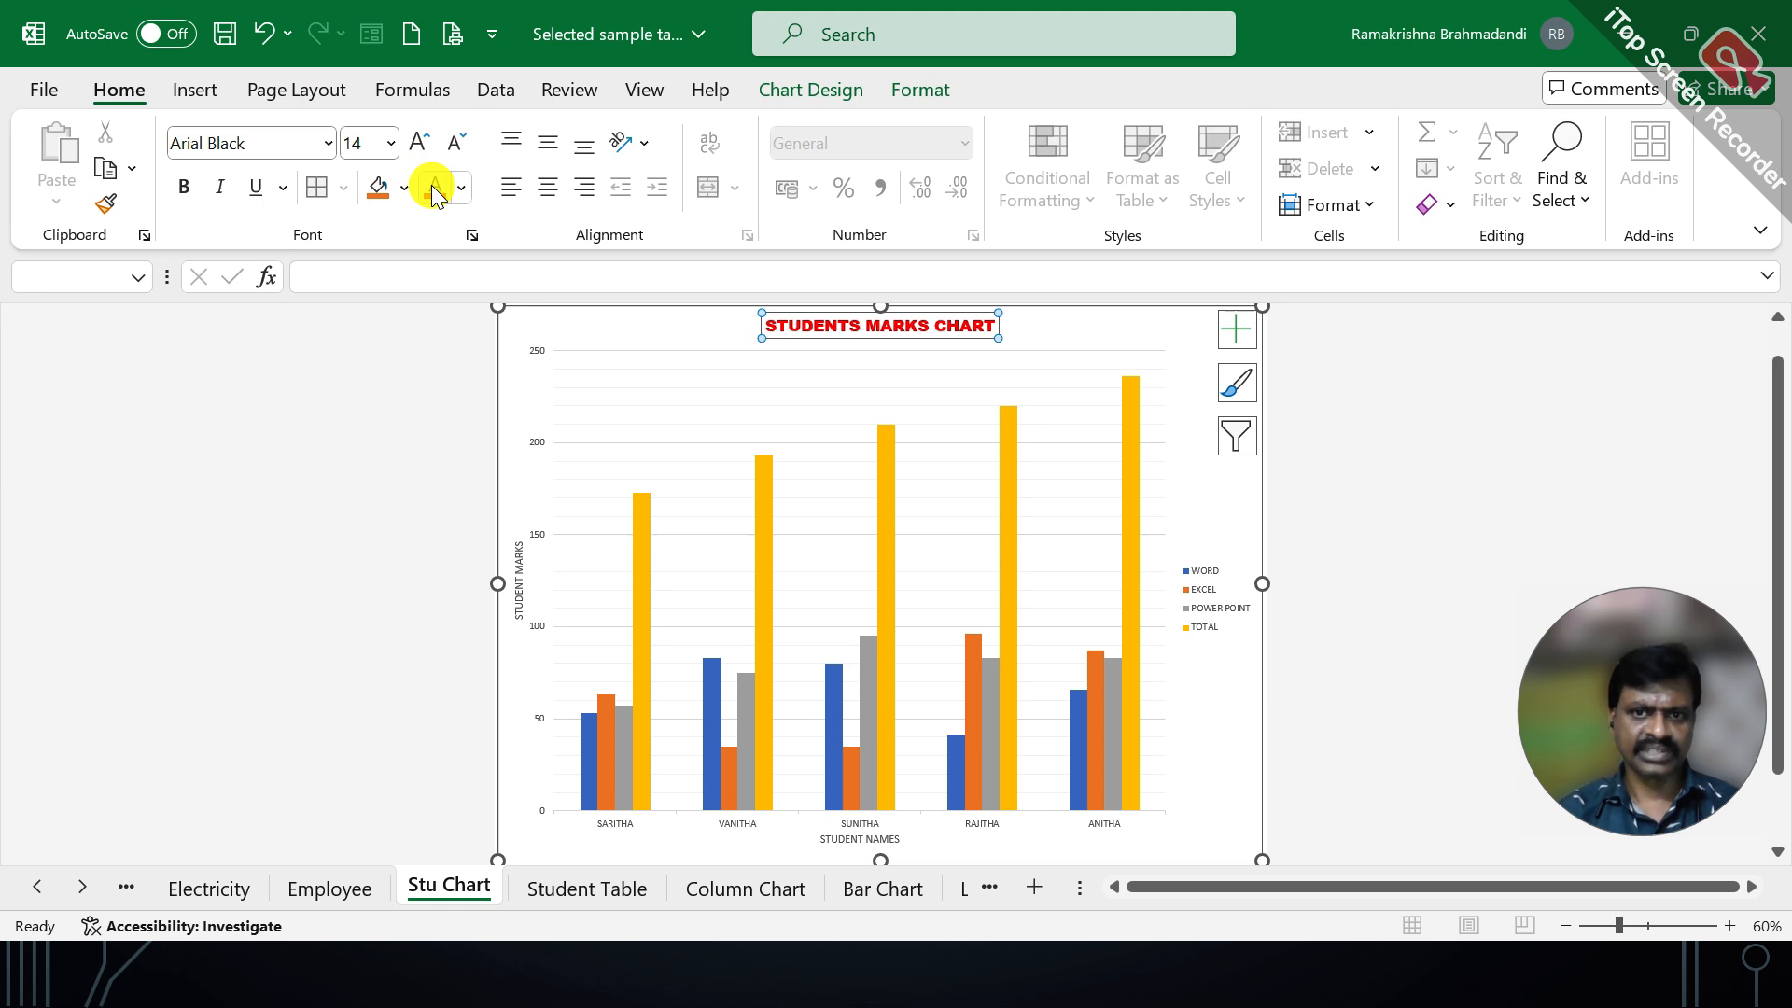
click(419, 143)
click(419, 144)
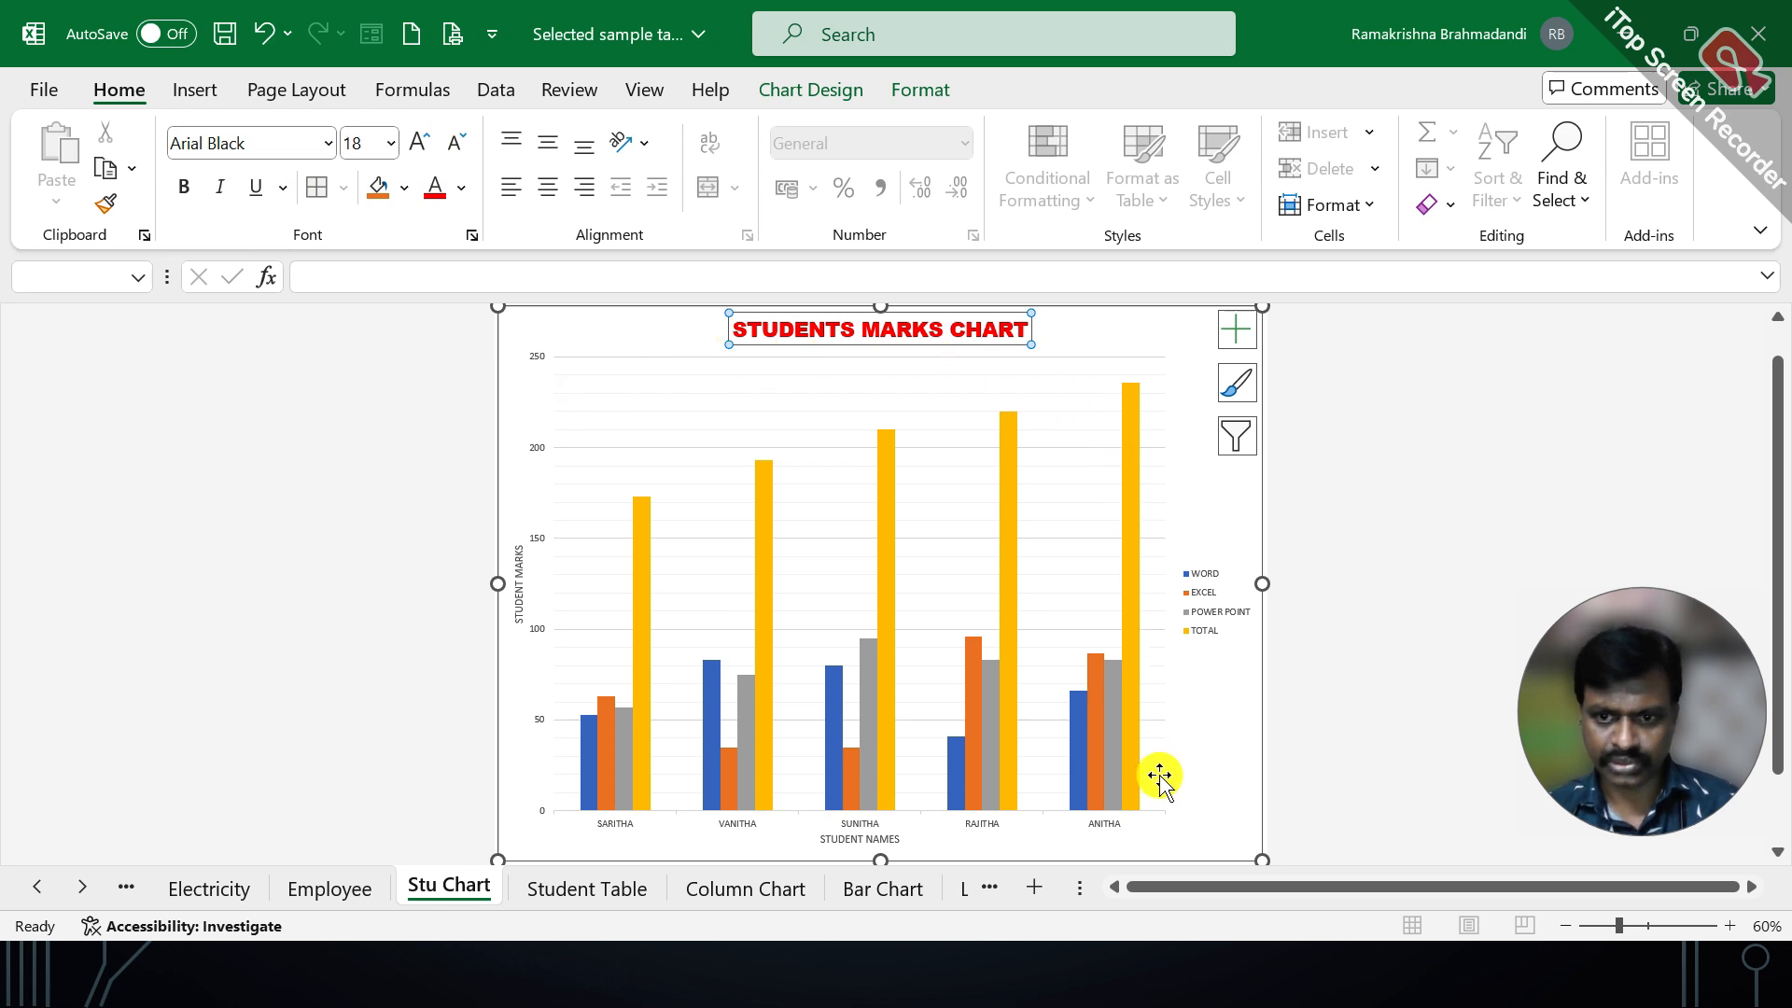
Try the Agency FB font on the whole chart and set the font back to Calibri
click(1125, 317)
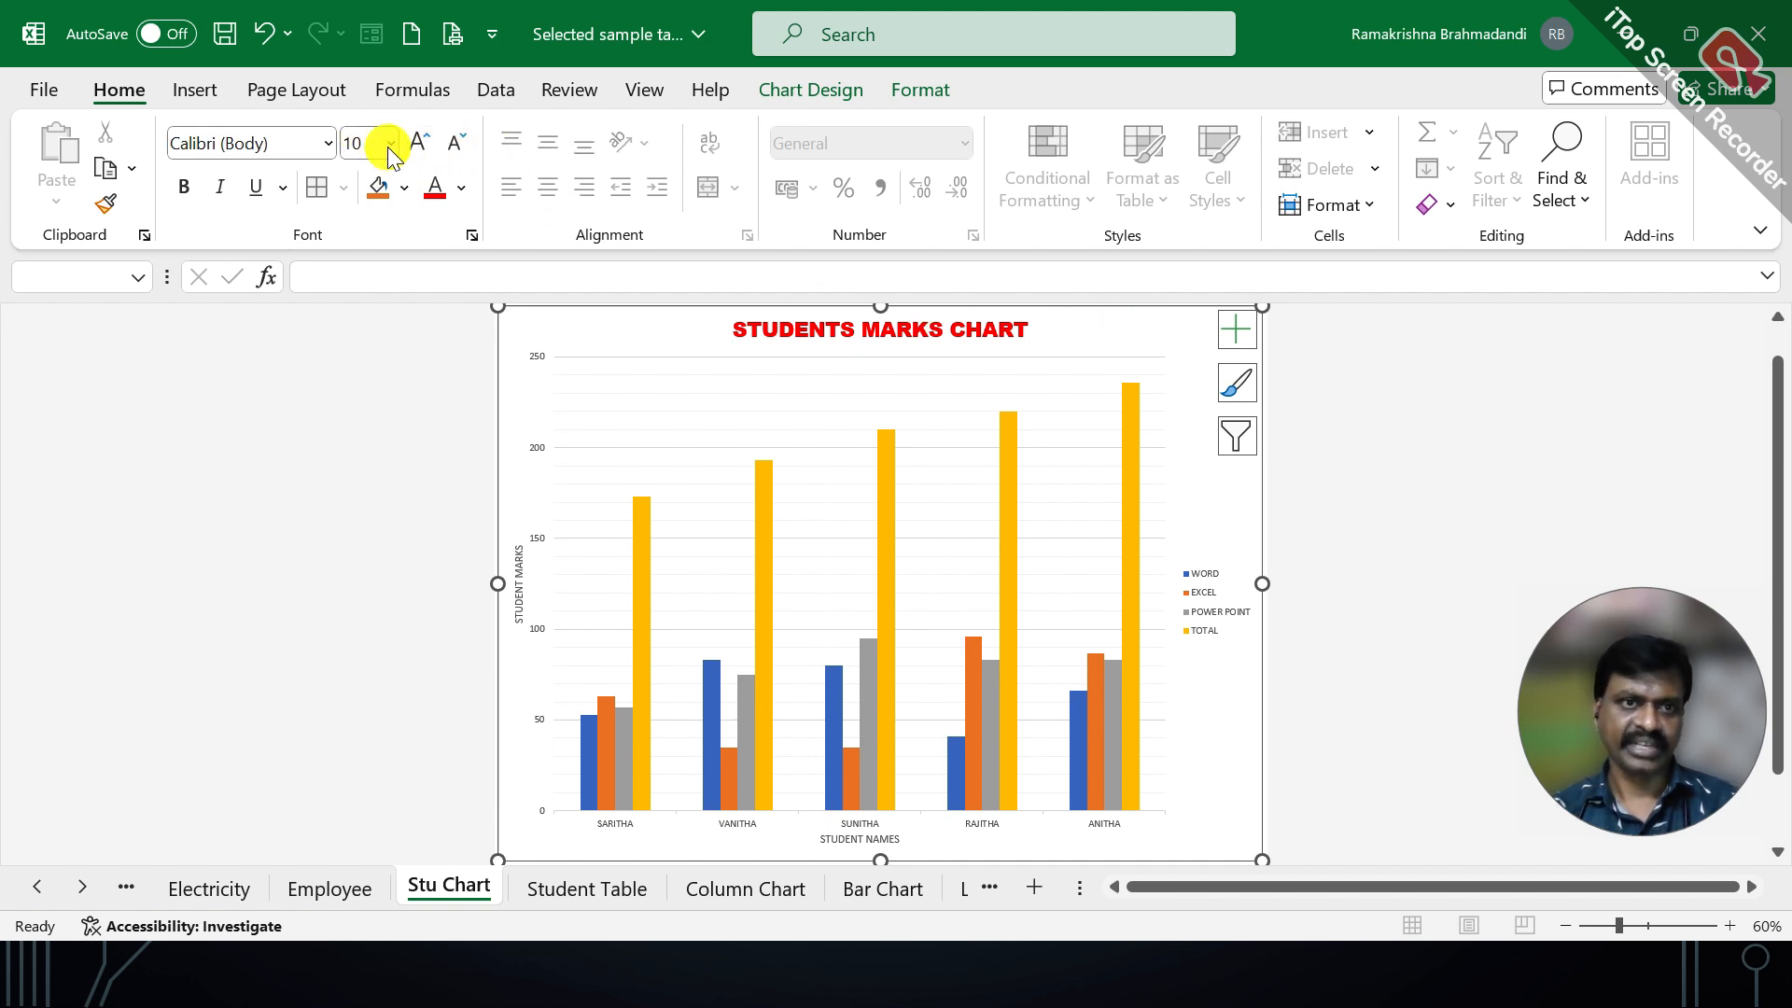
click(329, 142)
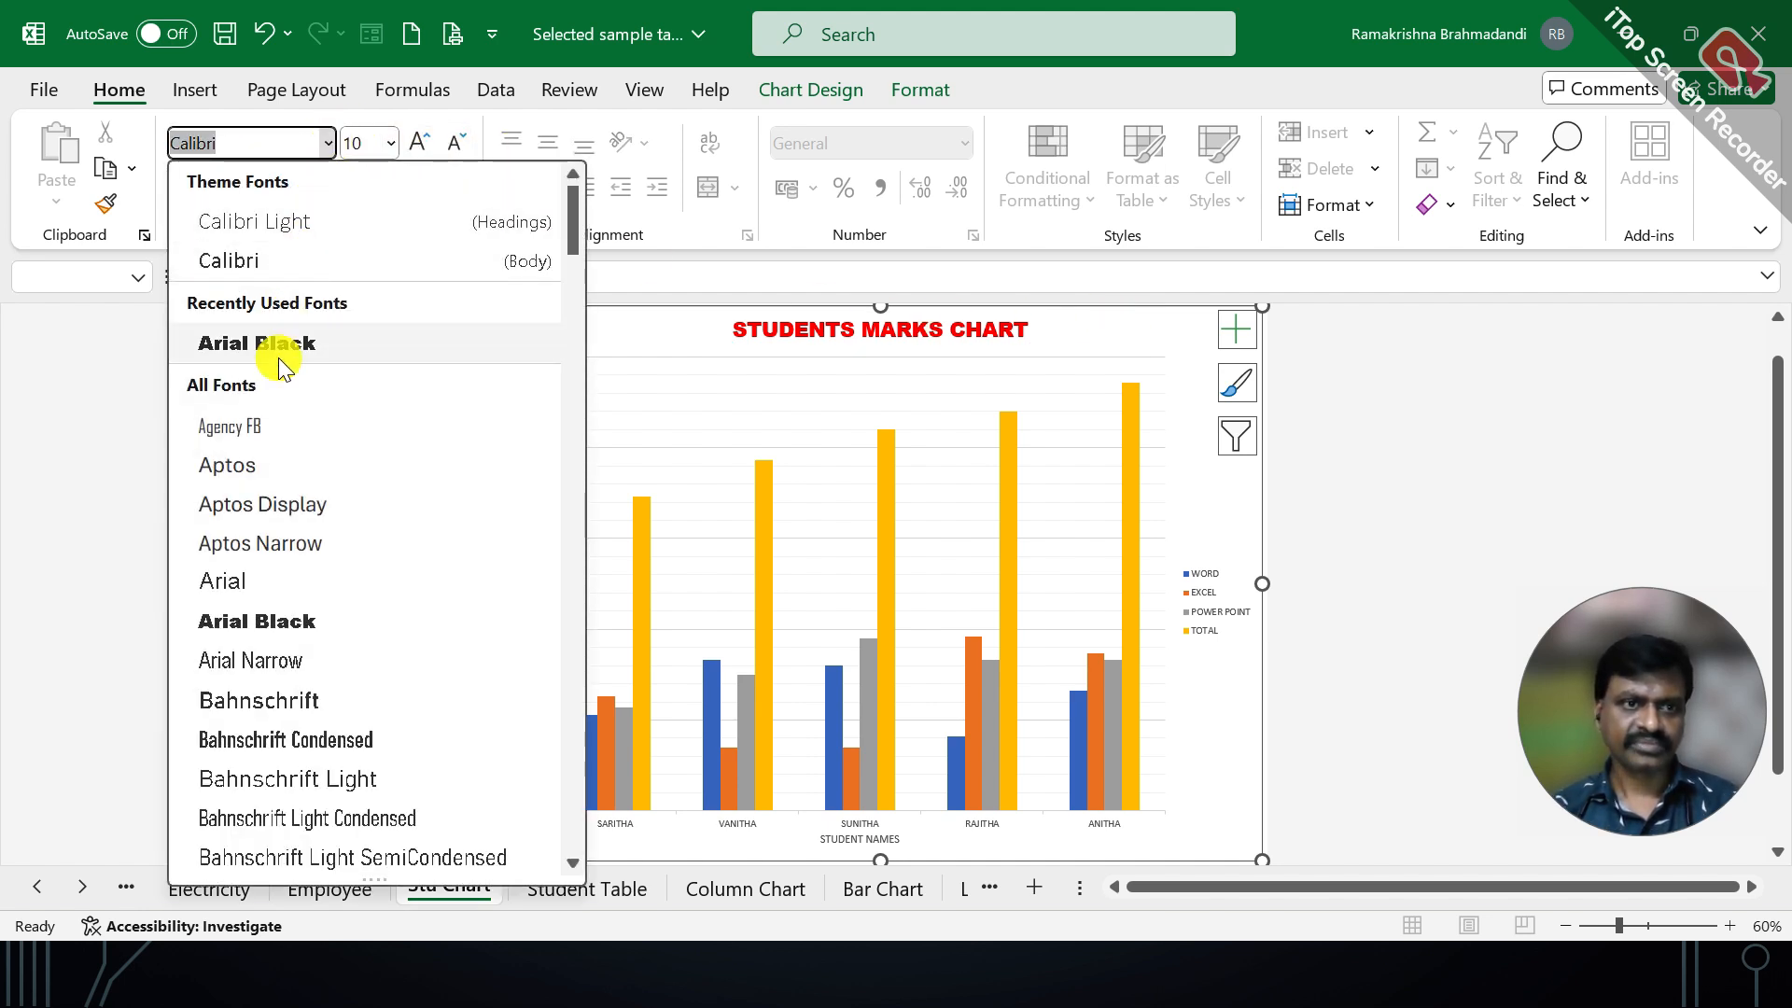
click(258, 429)
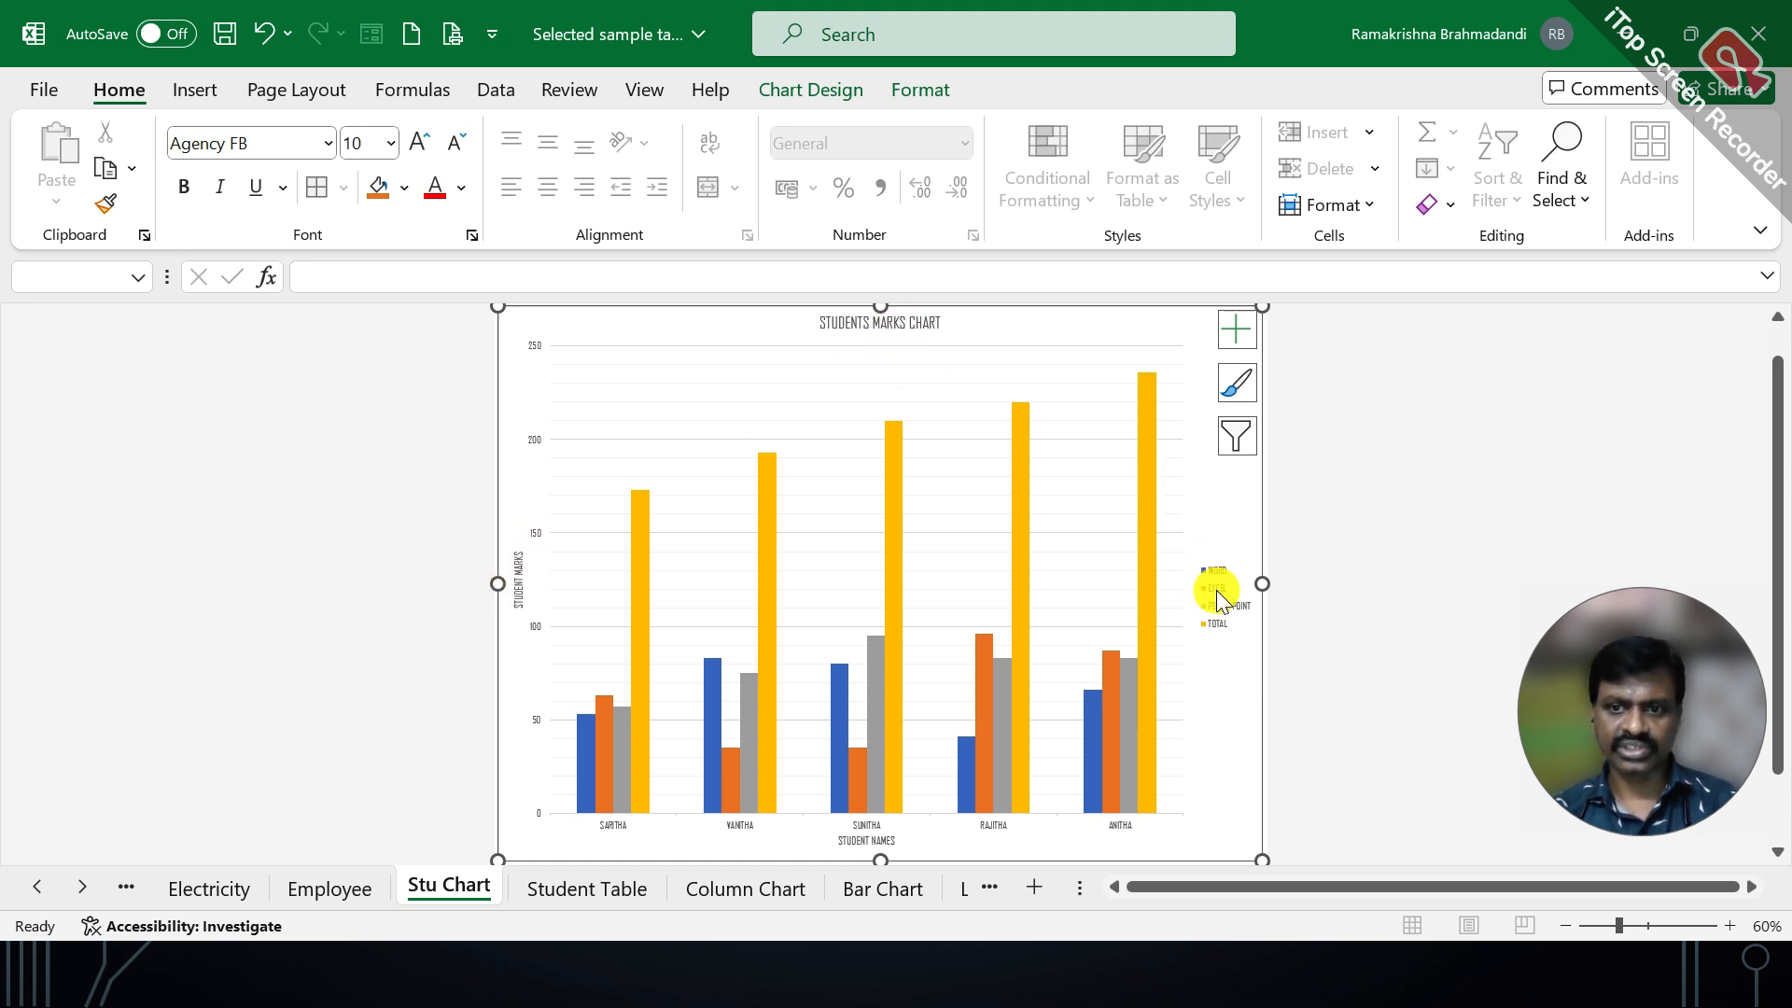
click(327, 143)
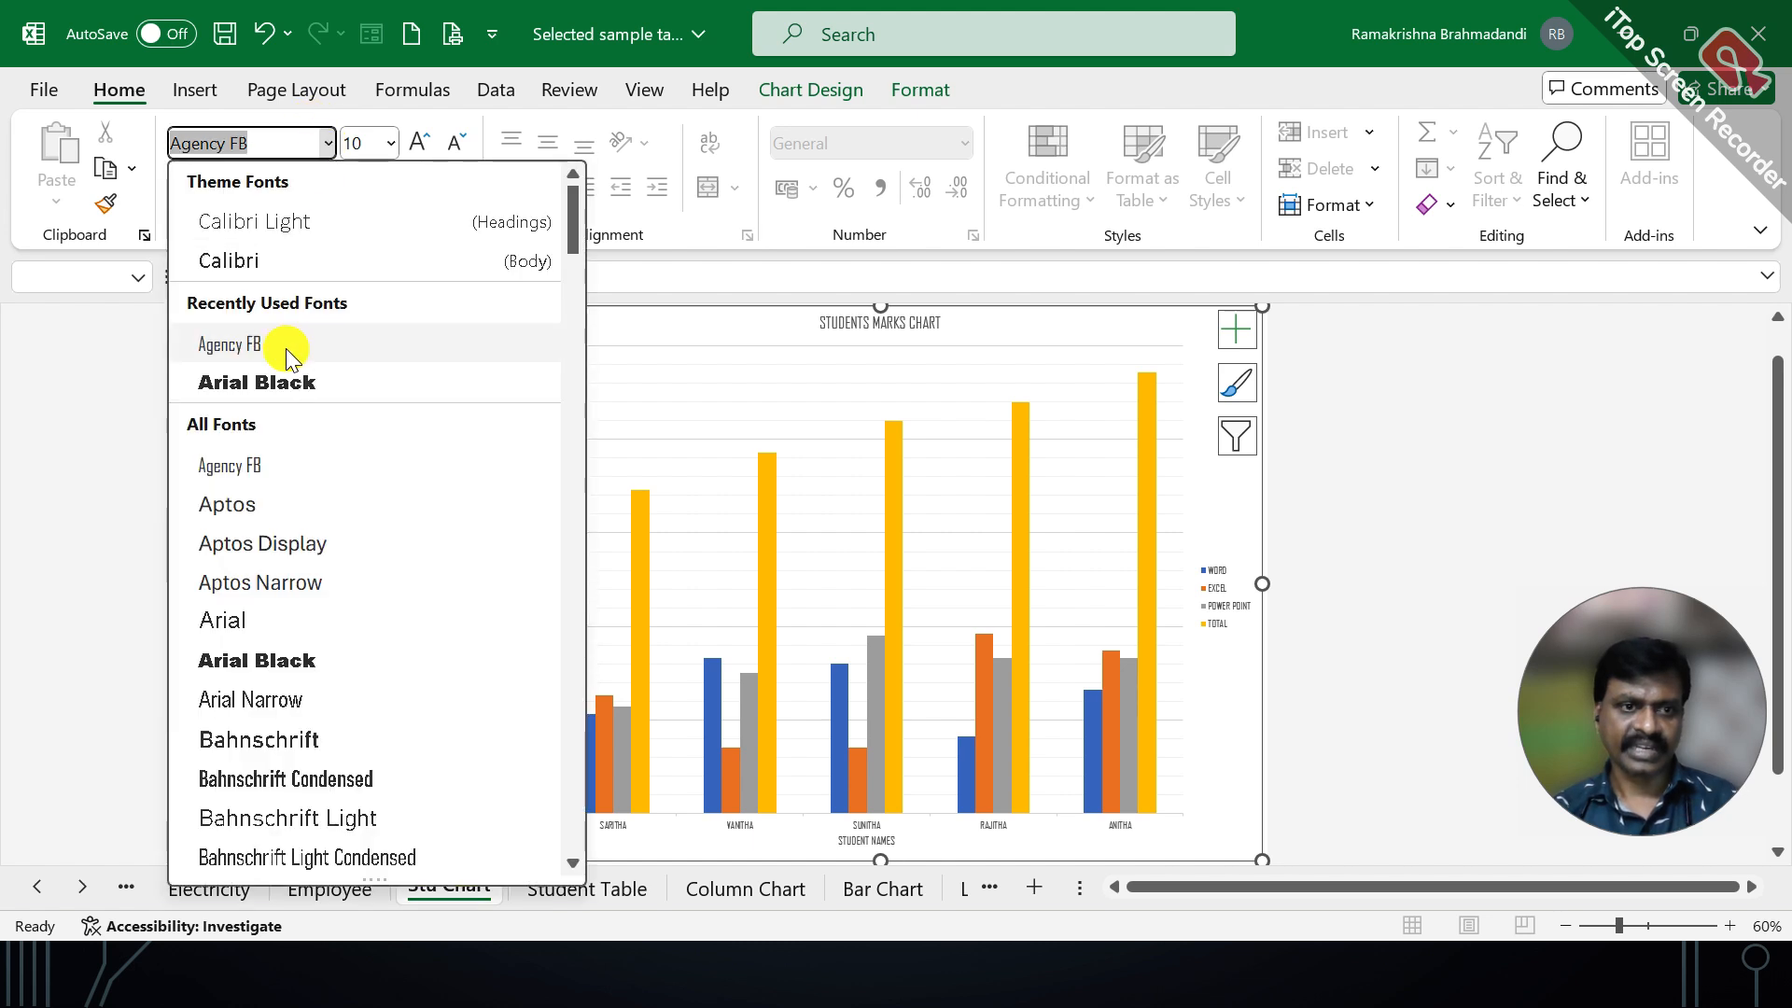
click(266, 266)
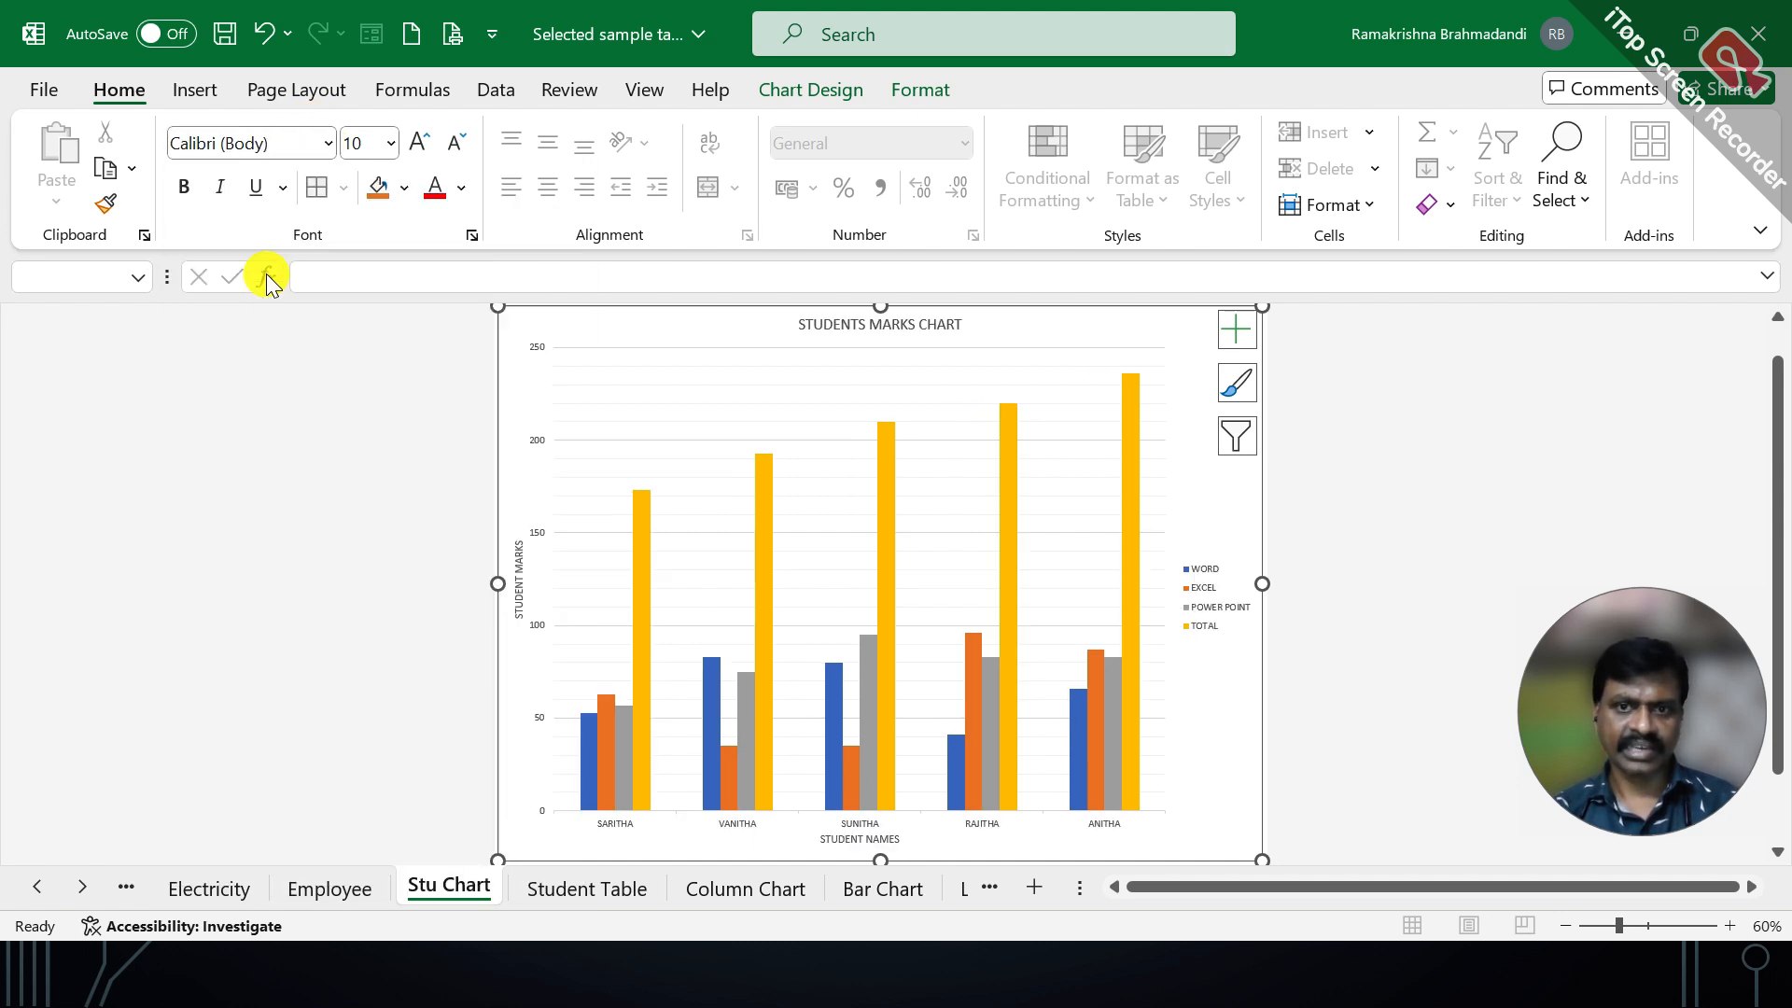
Increase the font size of the whole chart's text to 14
click(419, 147)
click(419, 147)
click(419, 147)
click(420, 148)
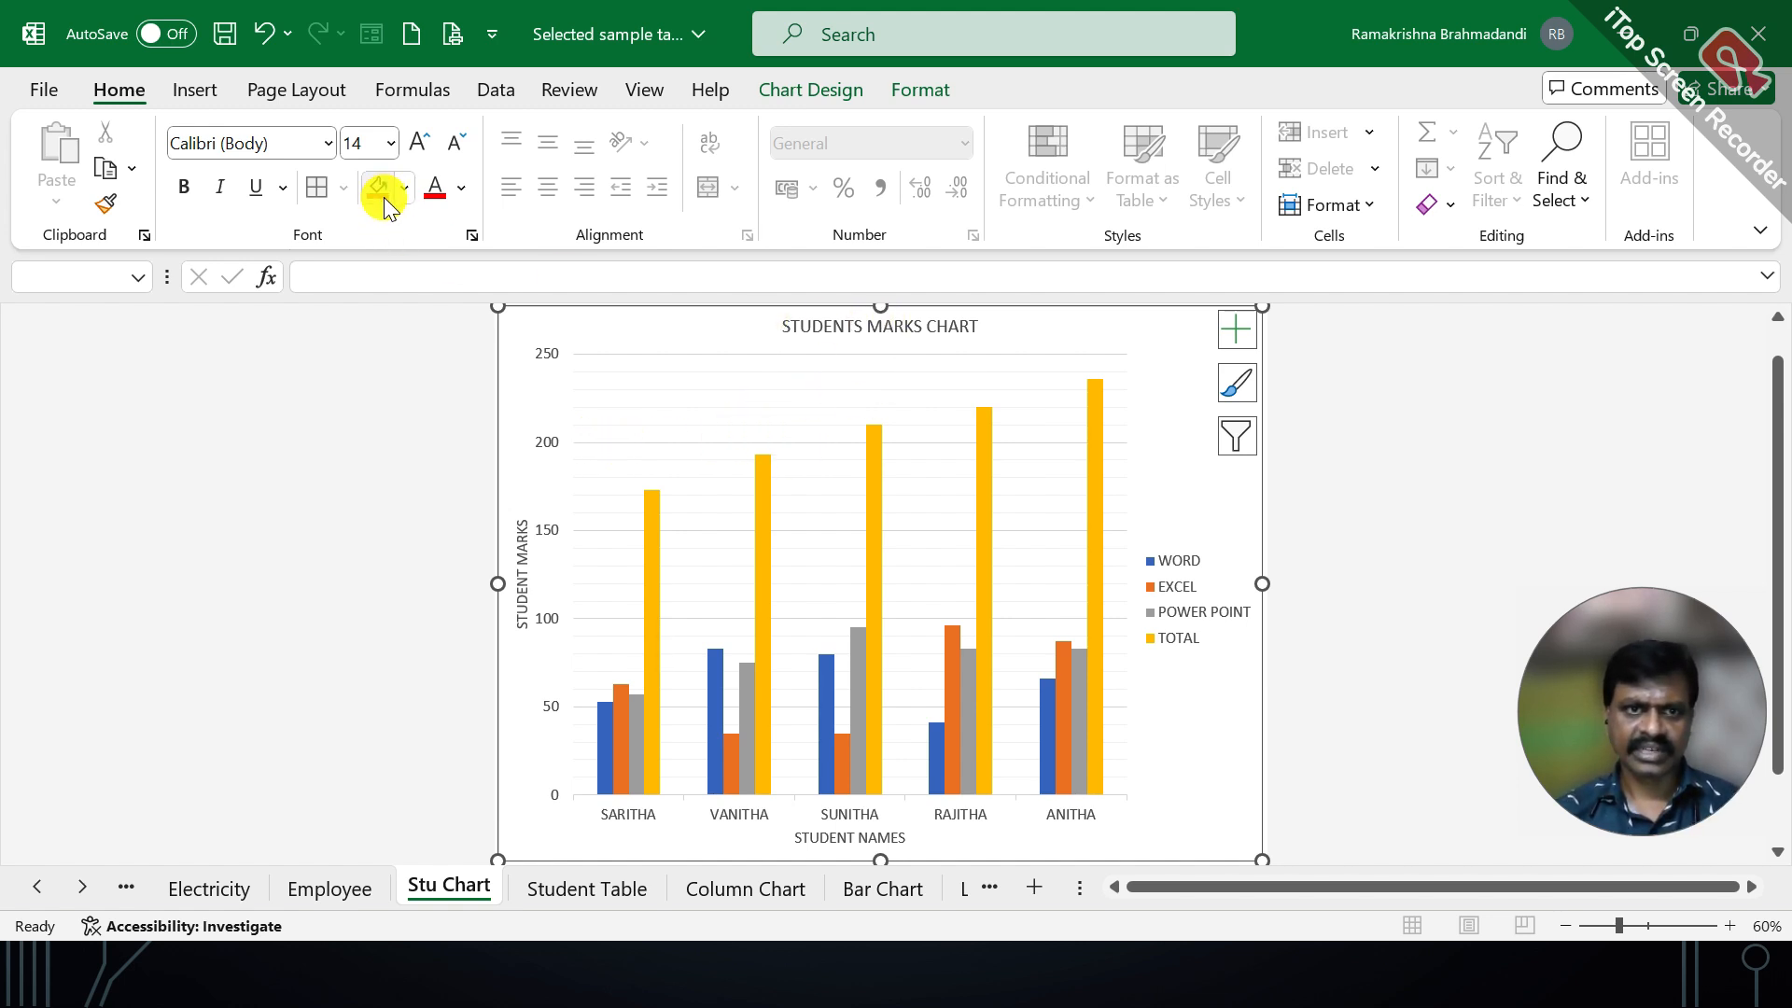
Try a red font colour on all of the chart's text and undo it
click(463, 189)
click(456, 493)
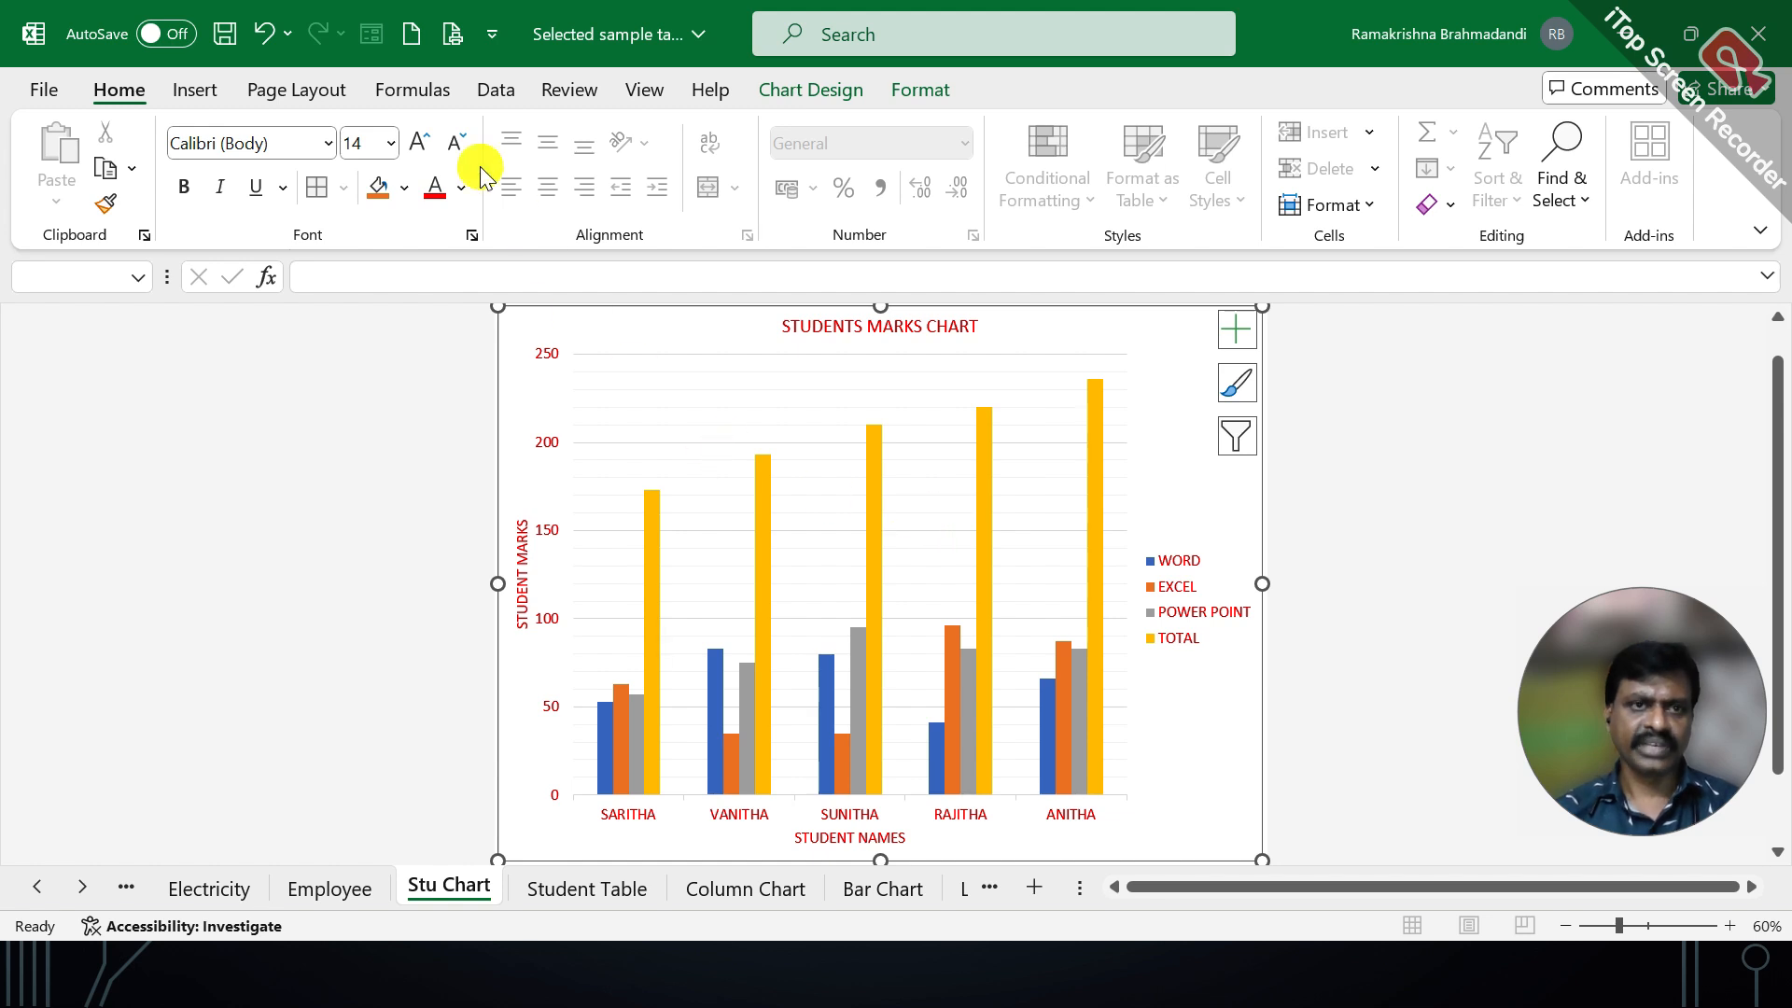
click(266, 37)
Make only the chart title red and bold
click(844, 322)
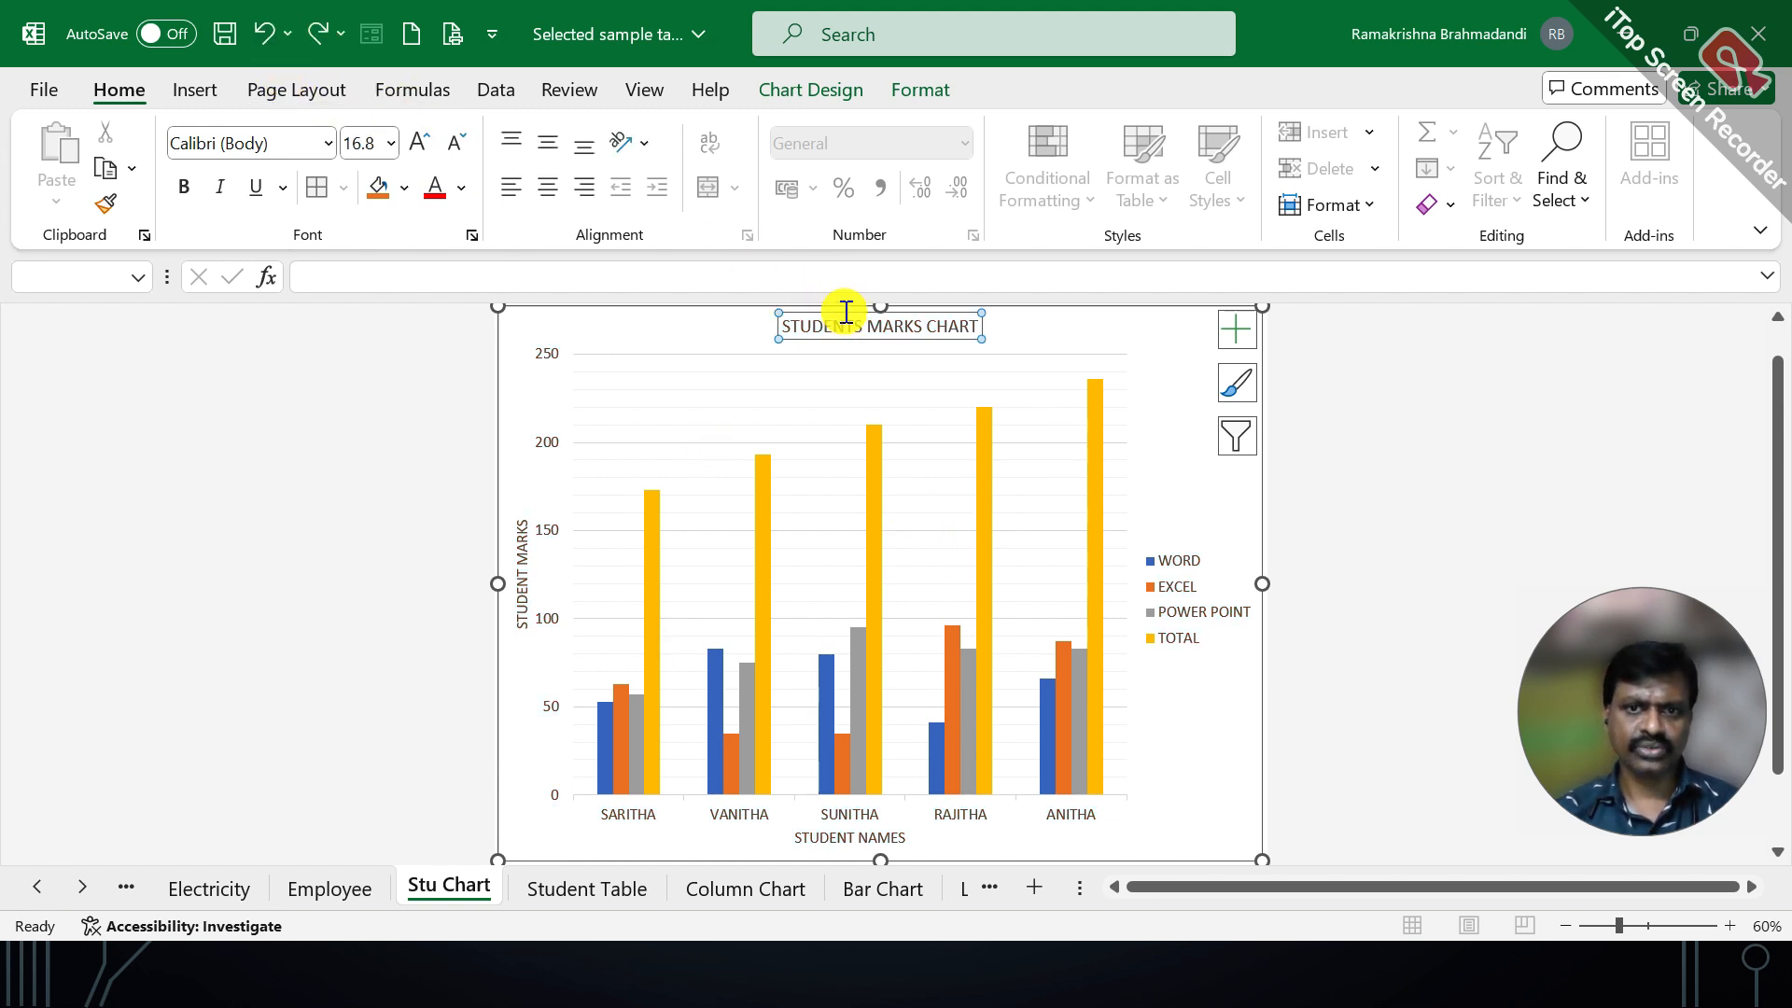
click(432, 192)
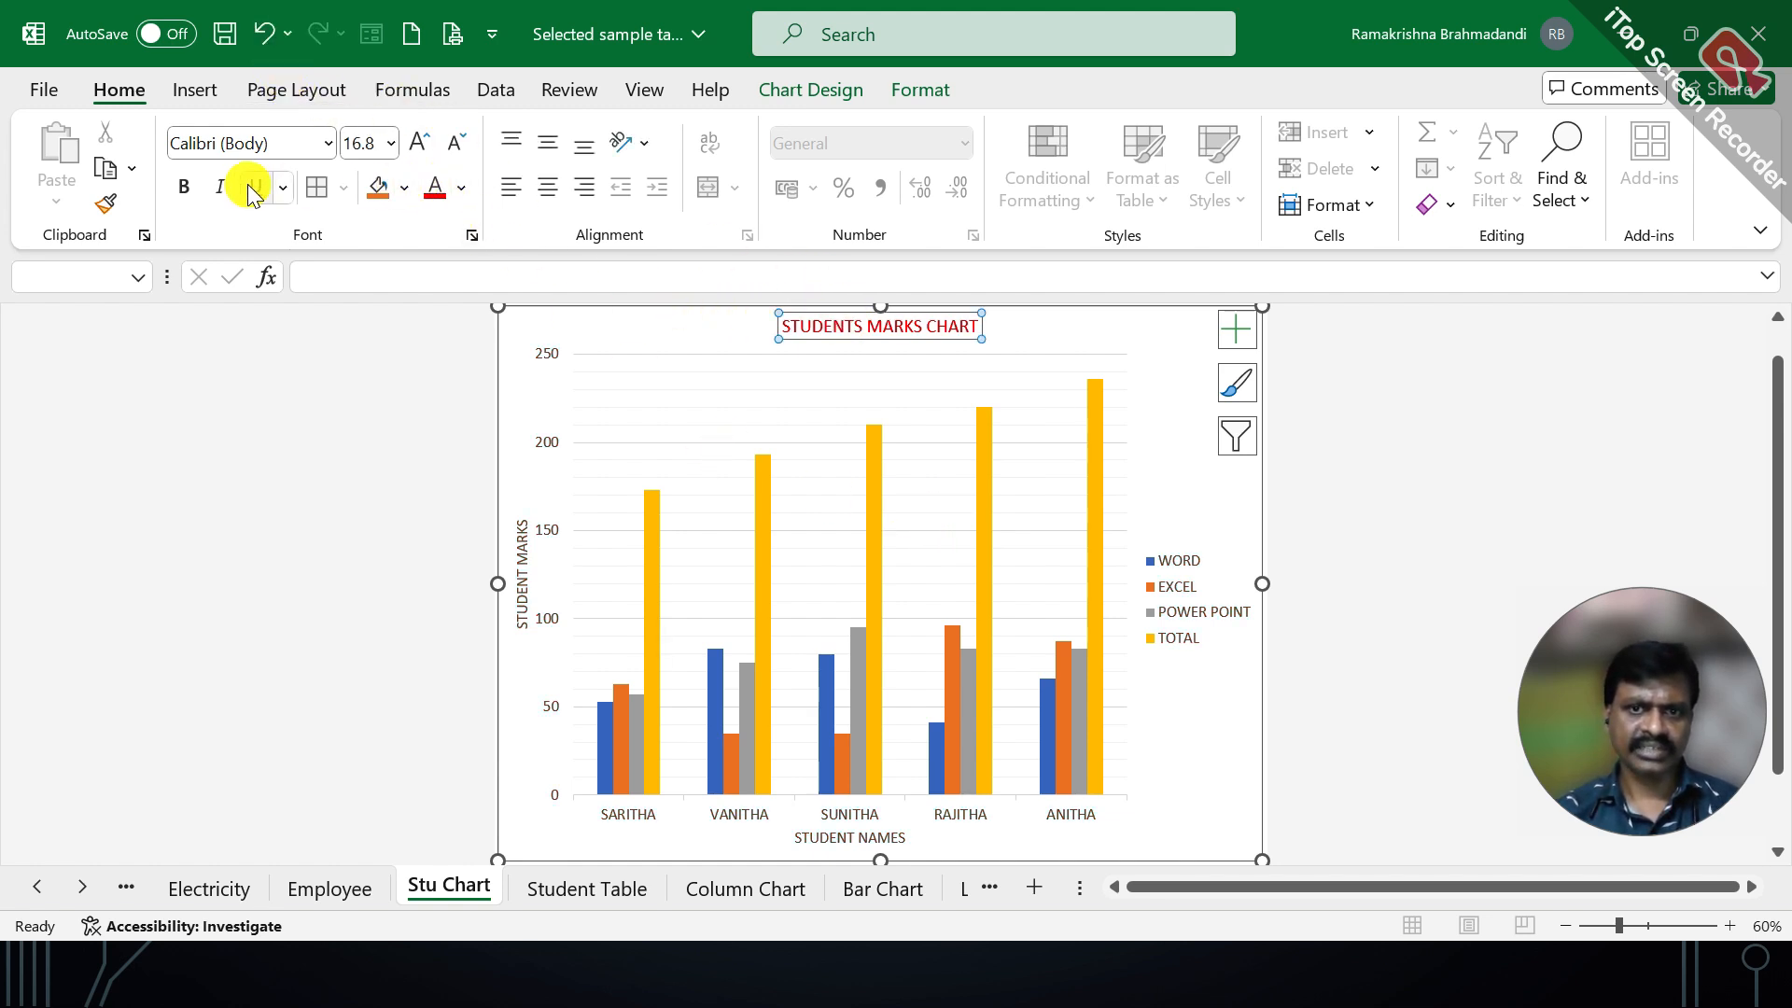
click(183, 187)
Make the STUDENT MARKS and STUDENT NAMES axis titles purple and bold
click(509, 557)
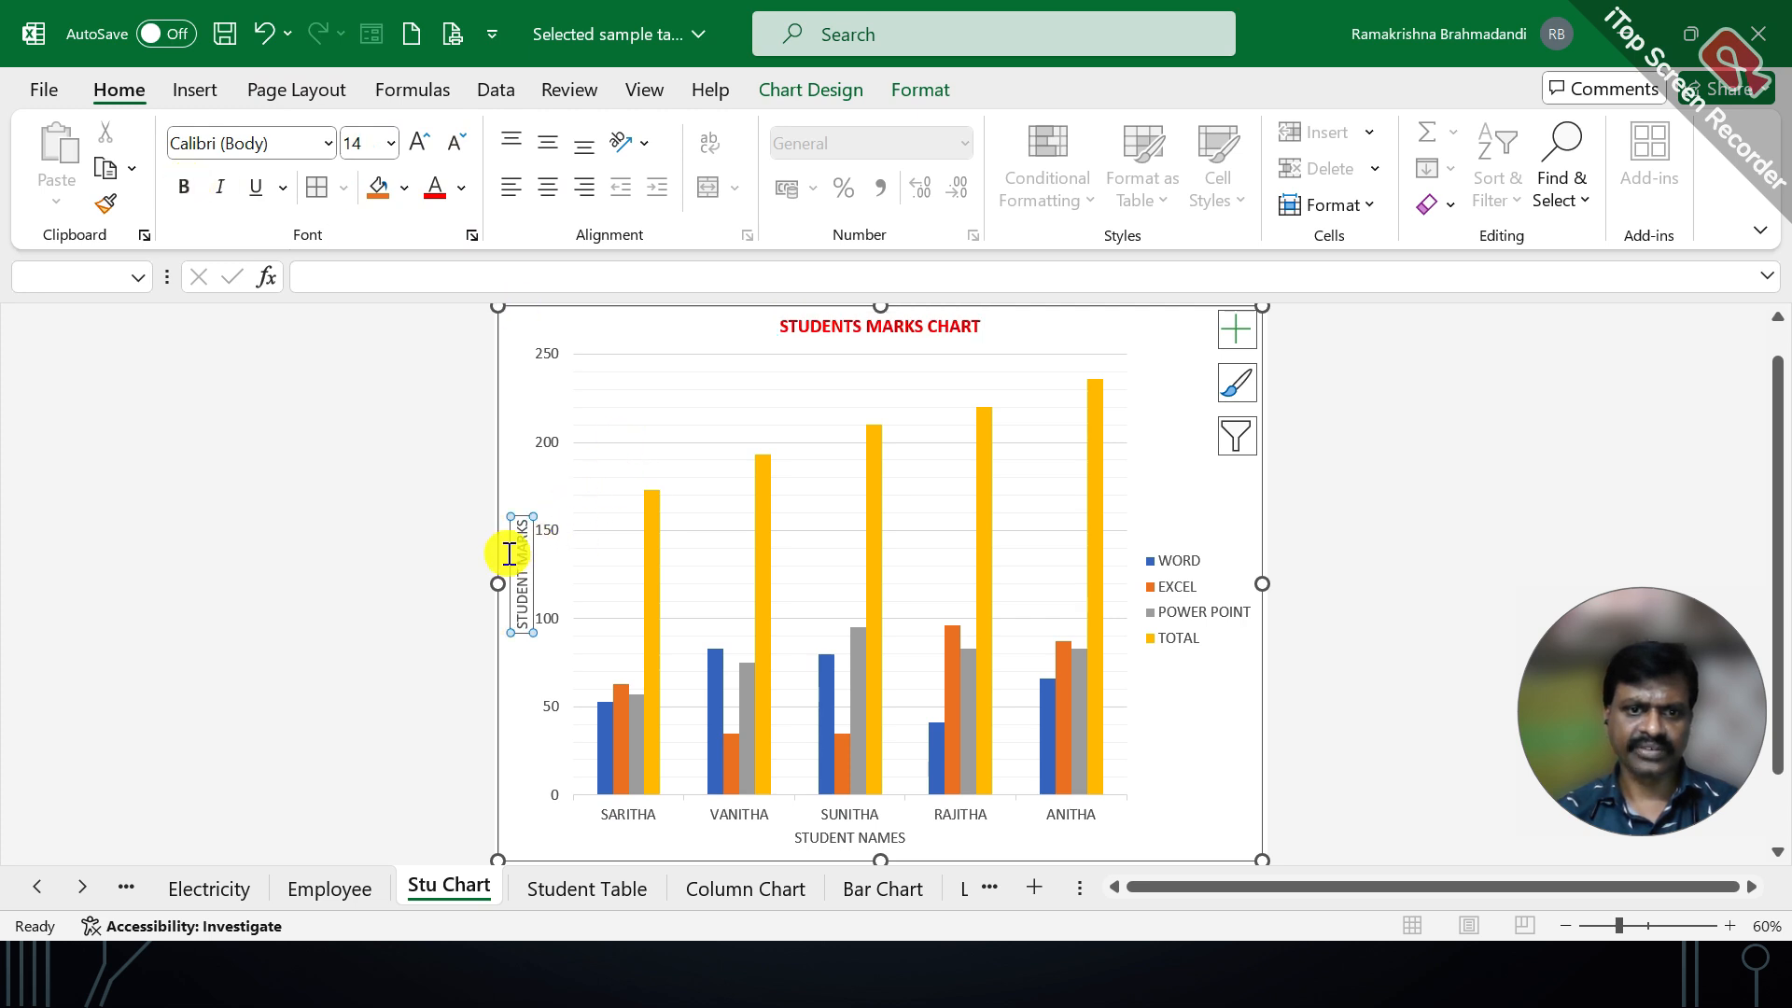
click(462, 191)
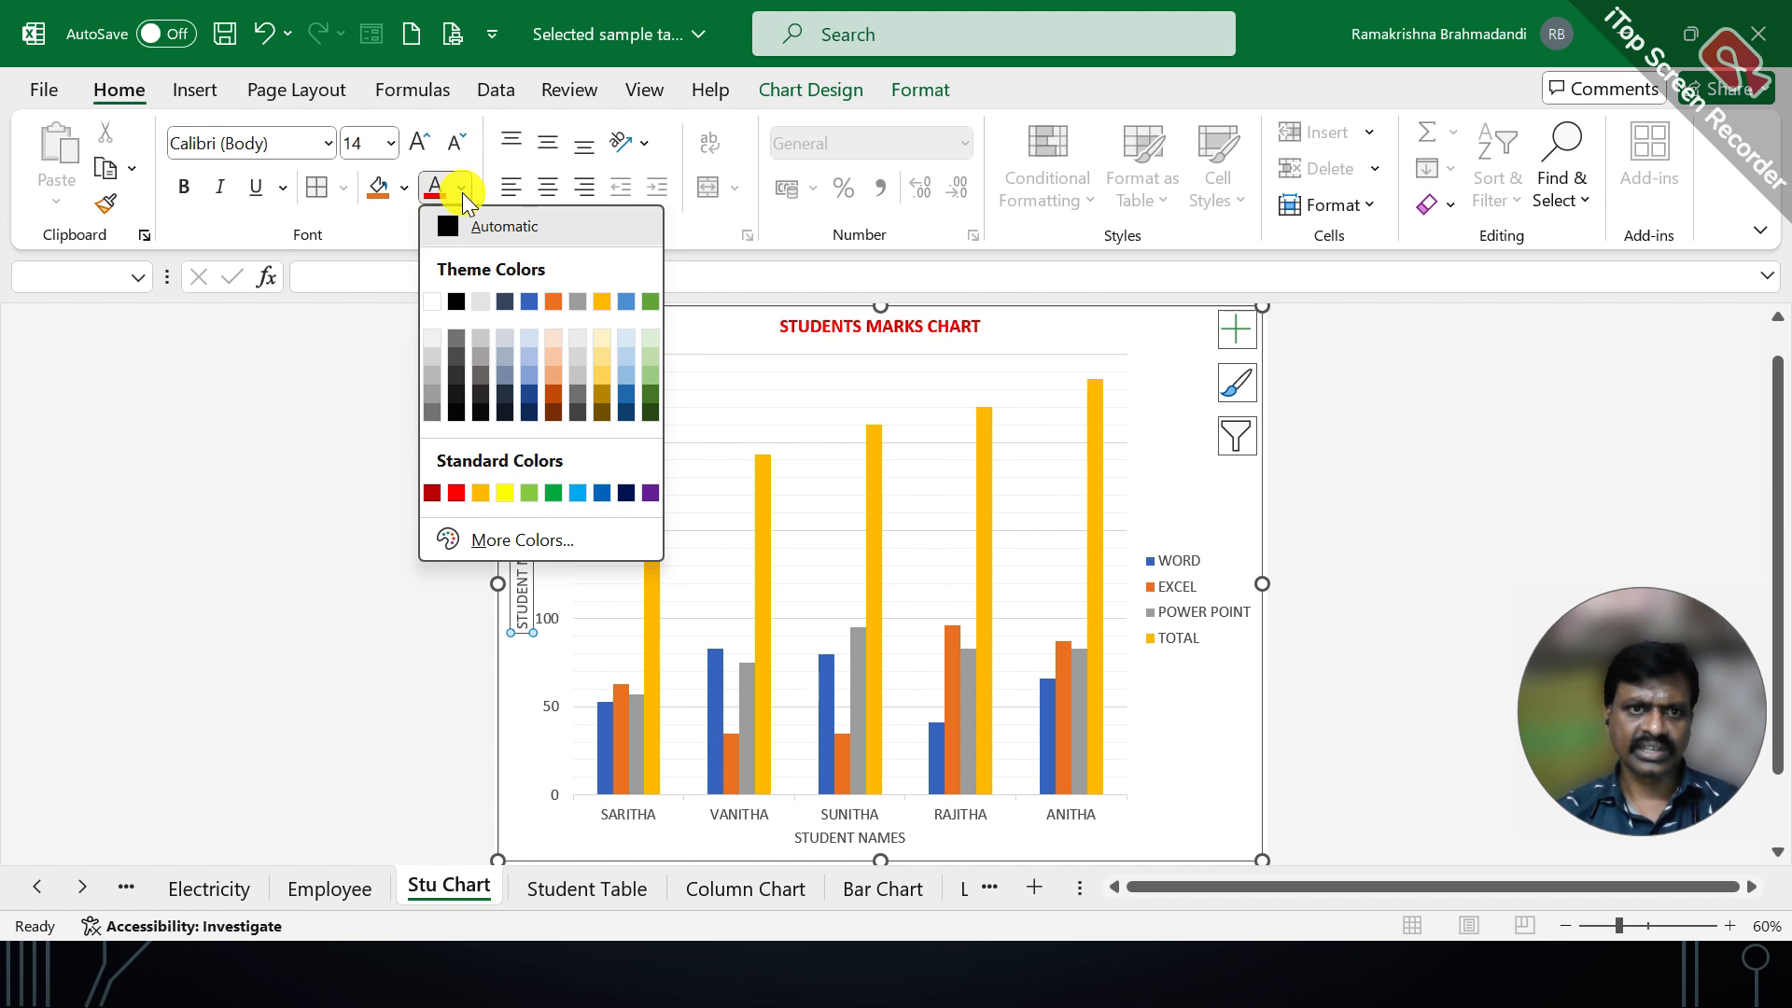
click(647, 496)
click(185, 187)
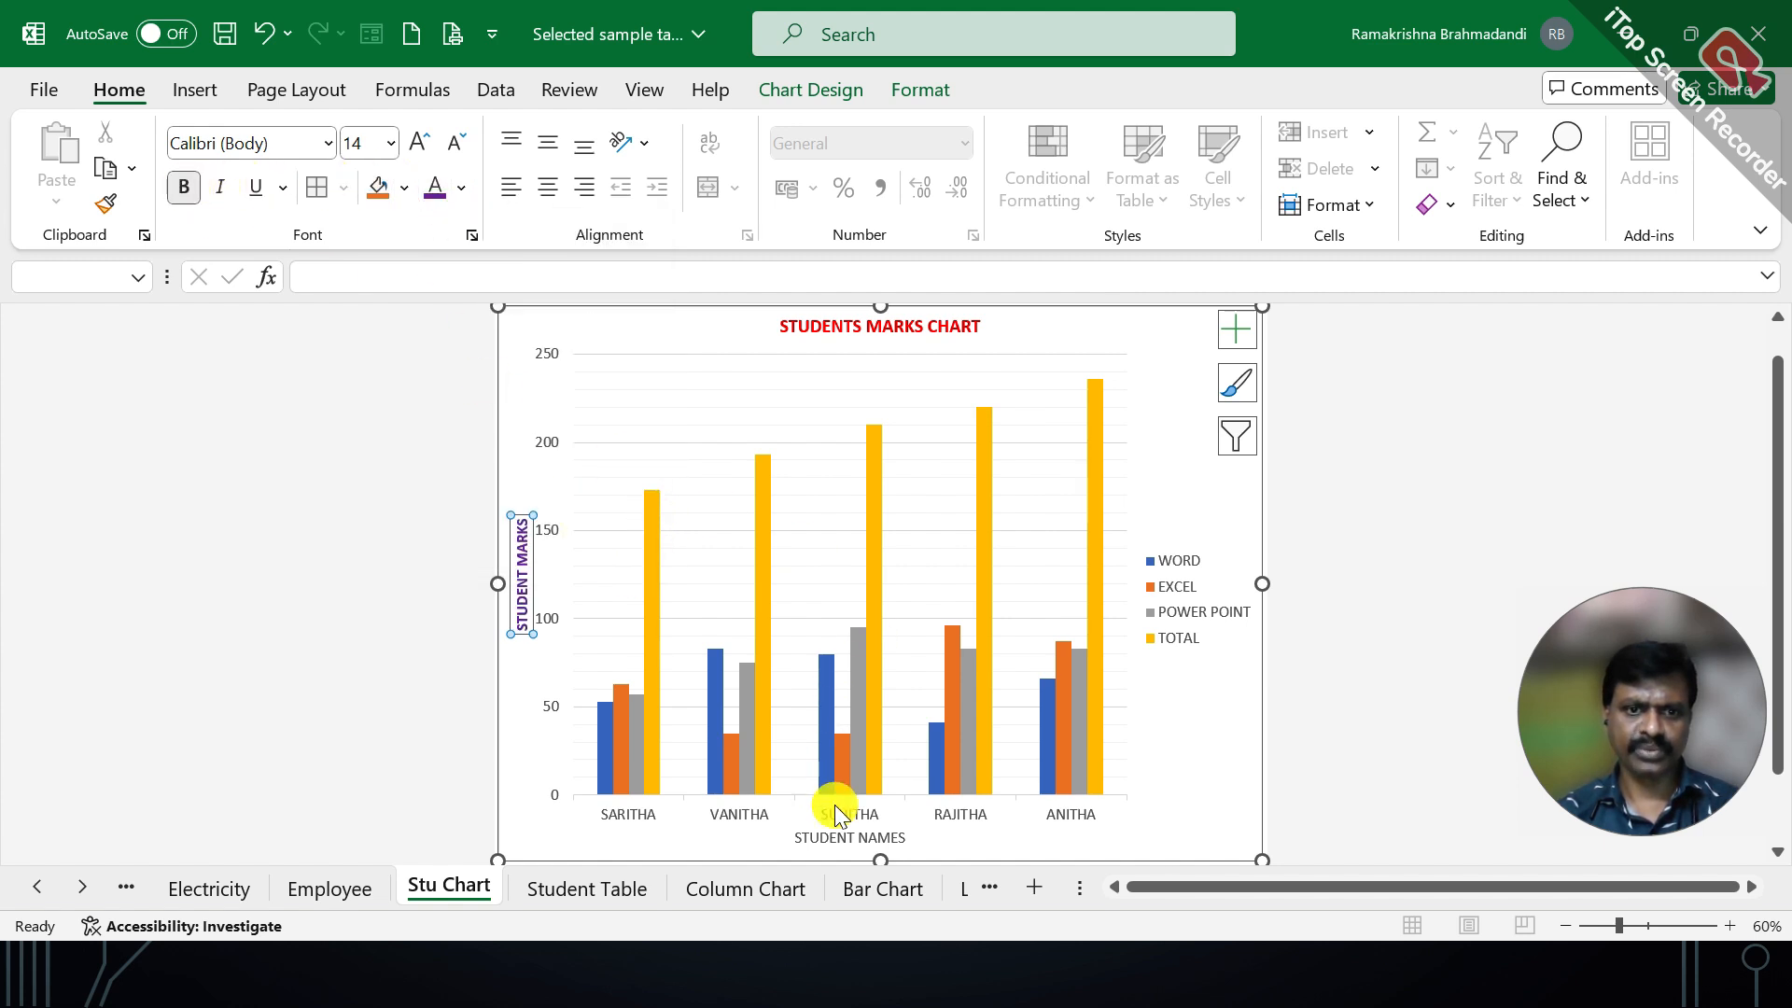
click(832, 836)
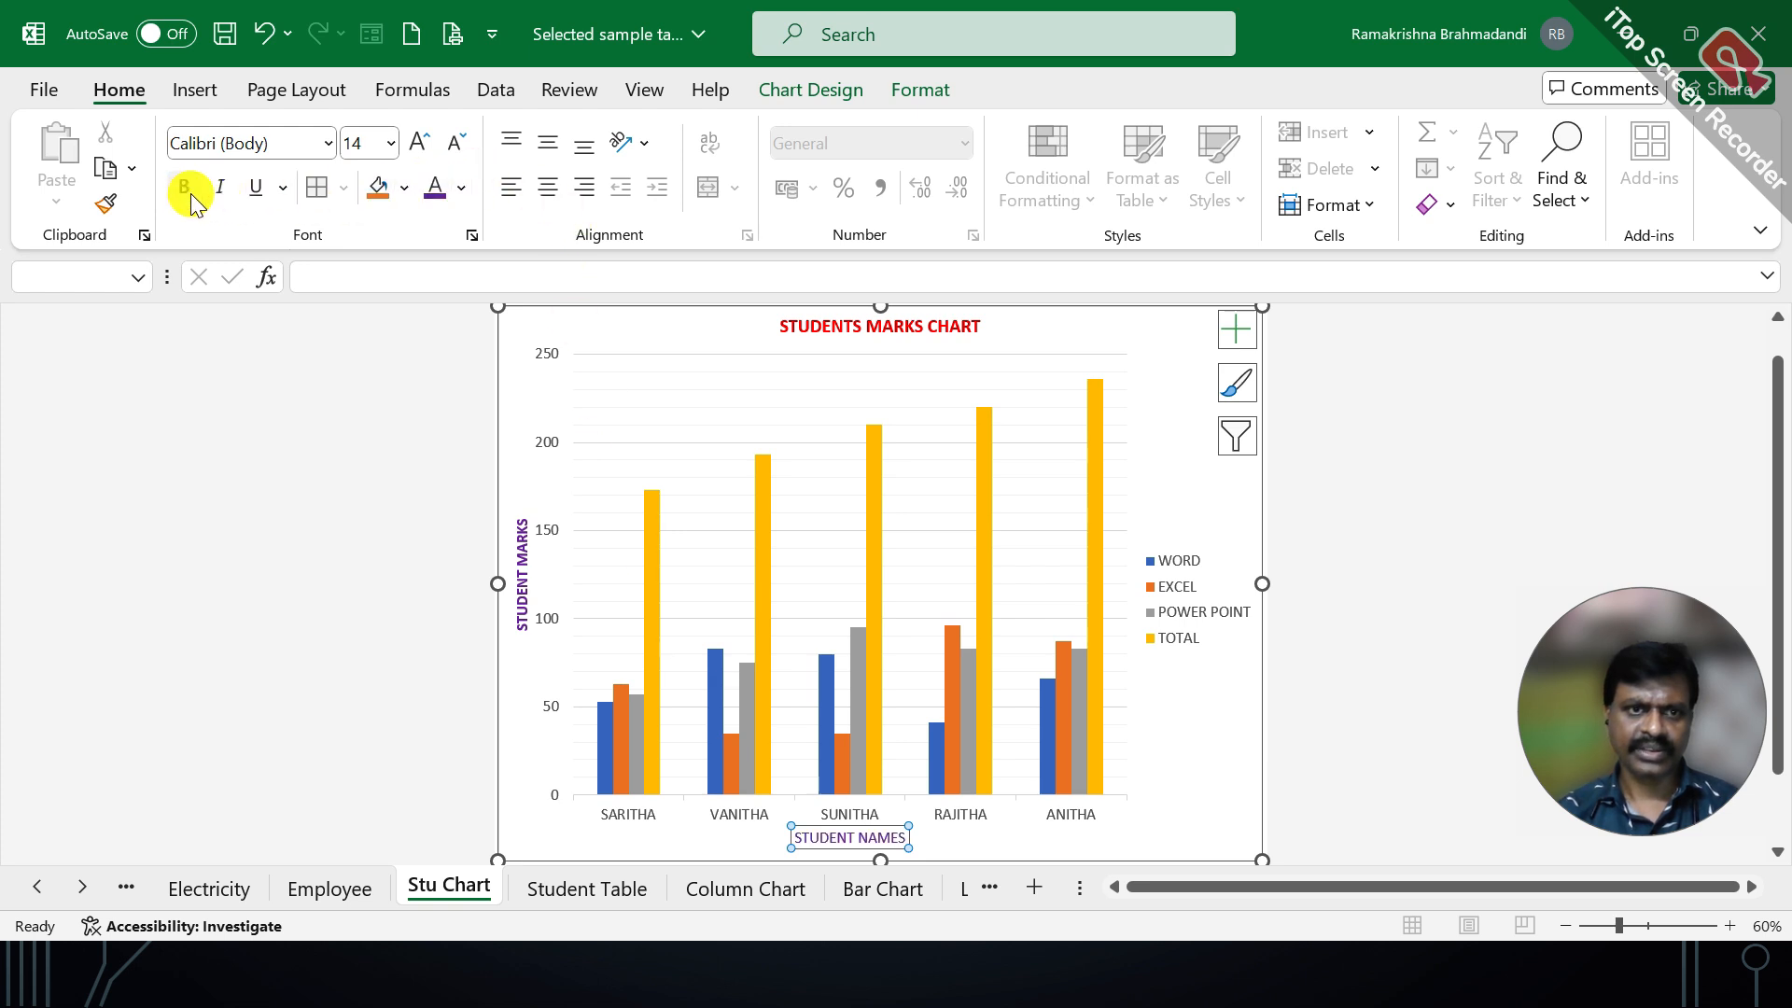
click(1368, 553)
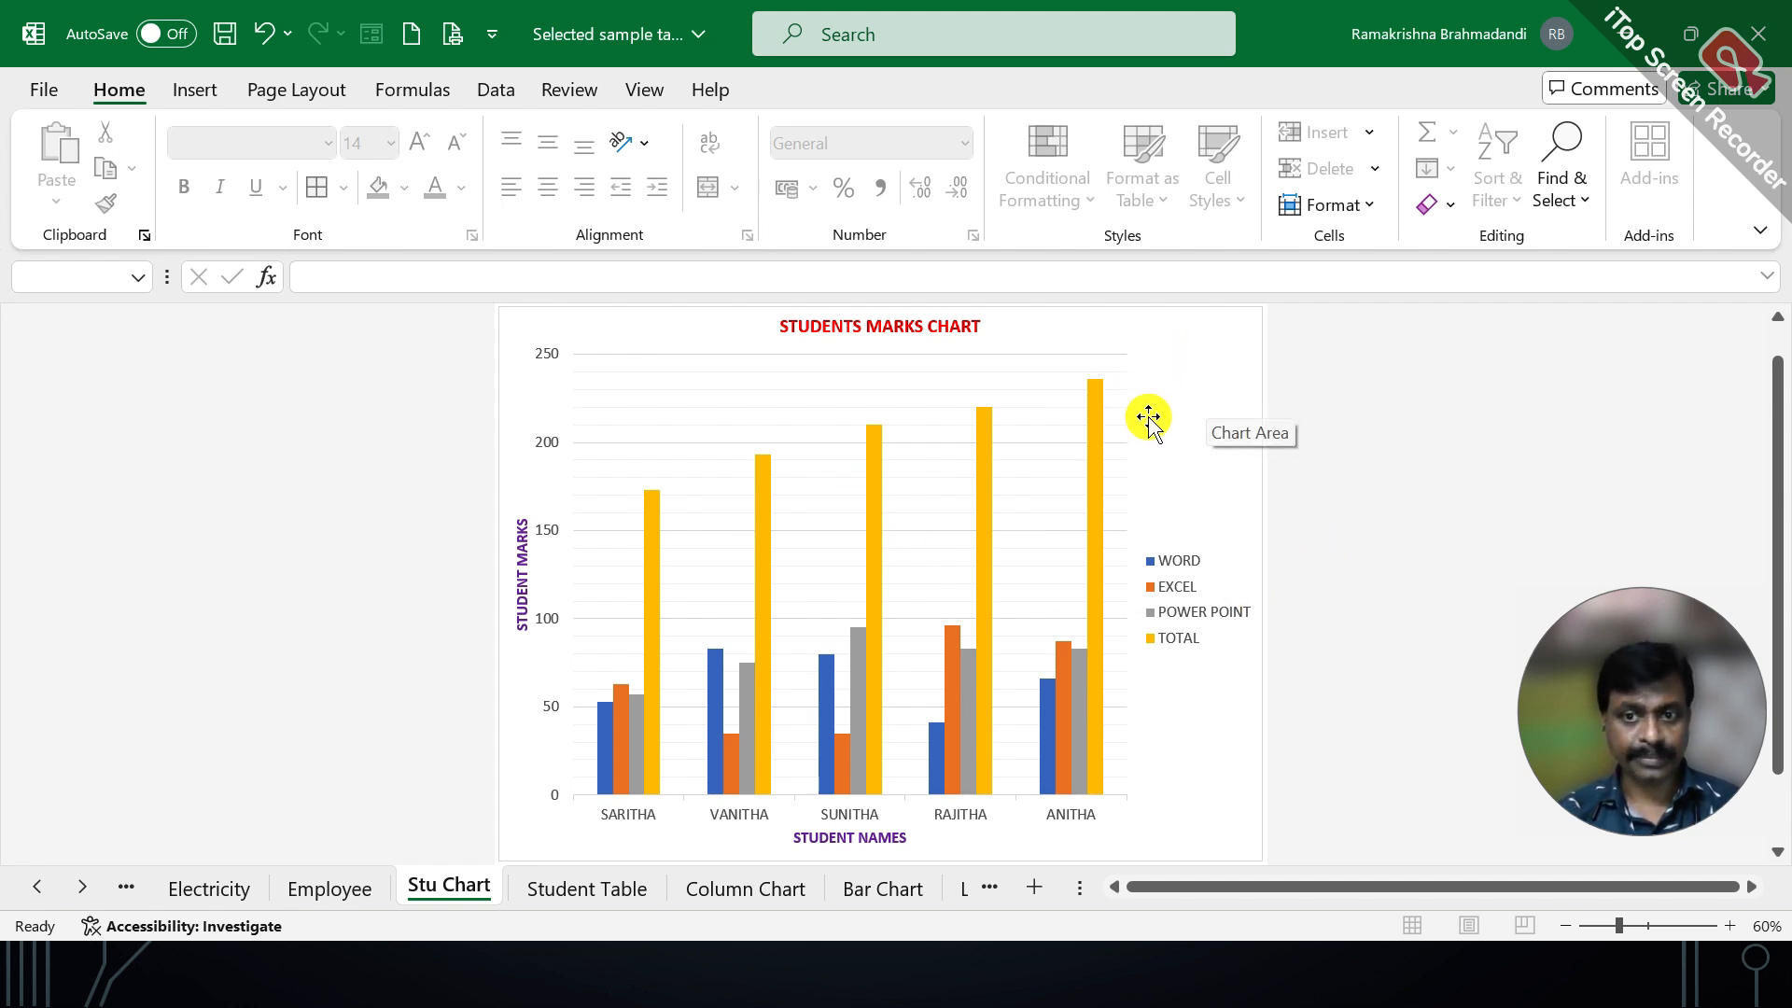
Try inserting the pexels-photo-221125 picture from the Wallpapers folder as a separate object over the chart, and delete it
click(1196, 367)
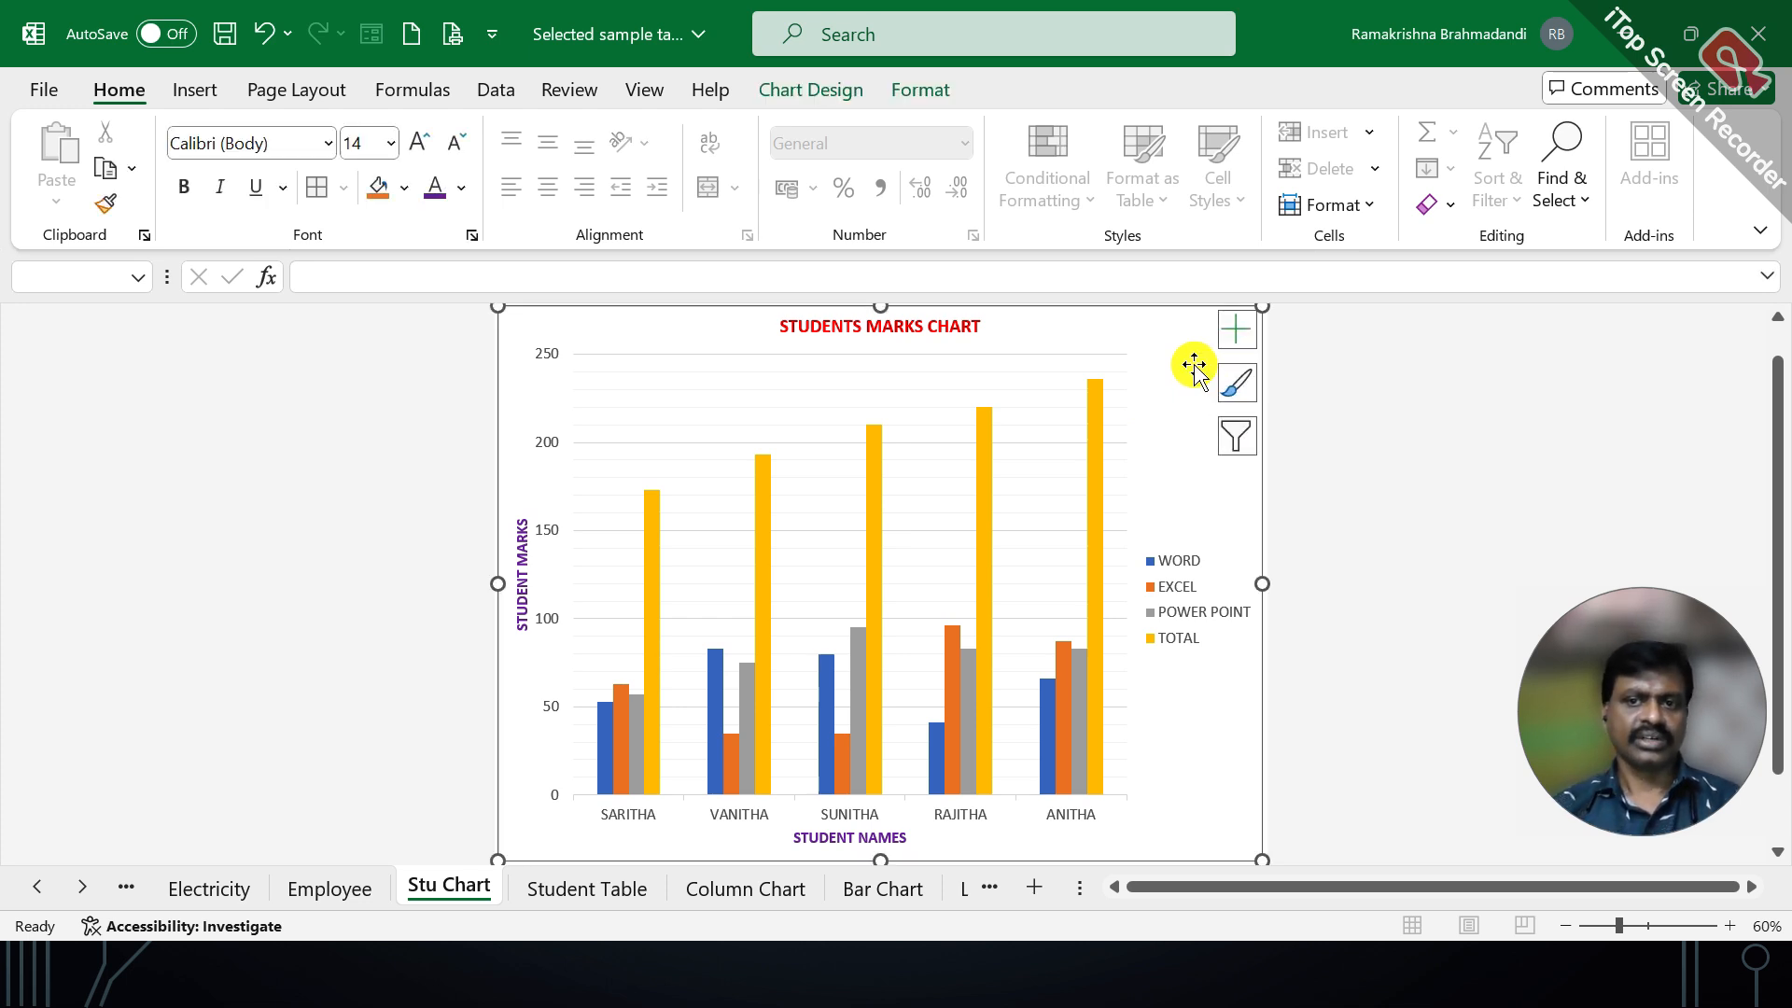
click(832, 372)
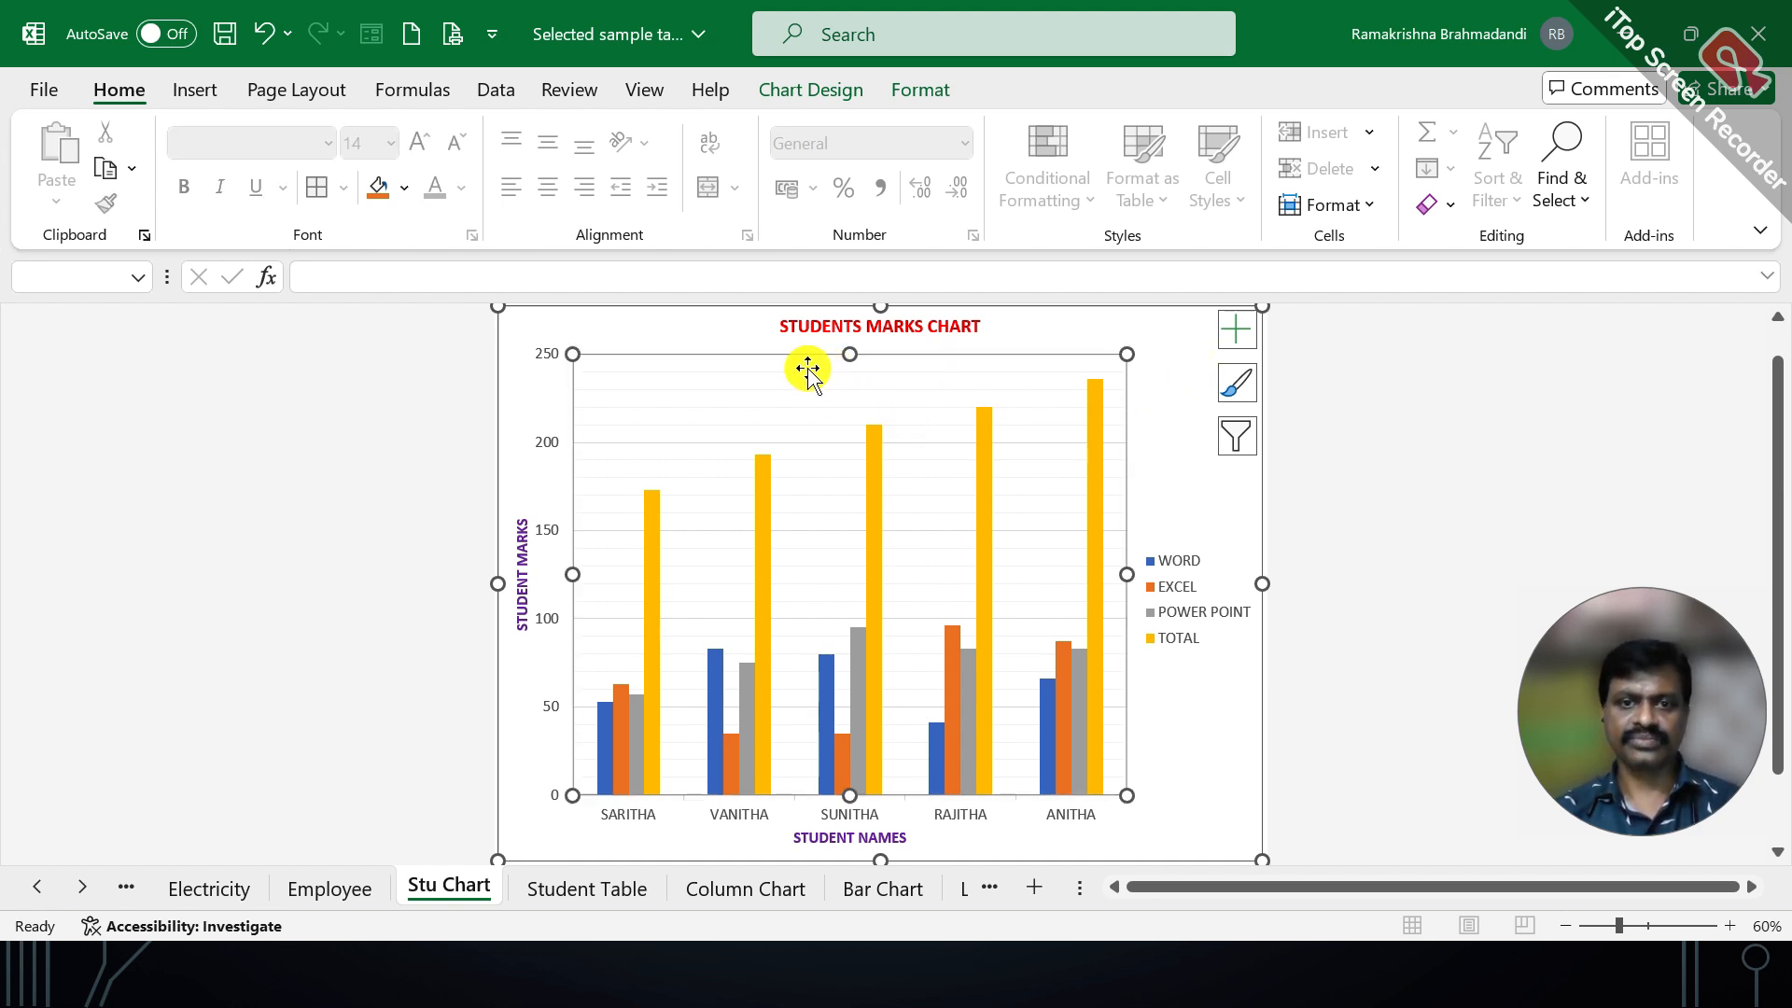
click(194, 97)
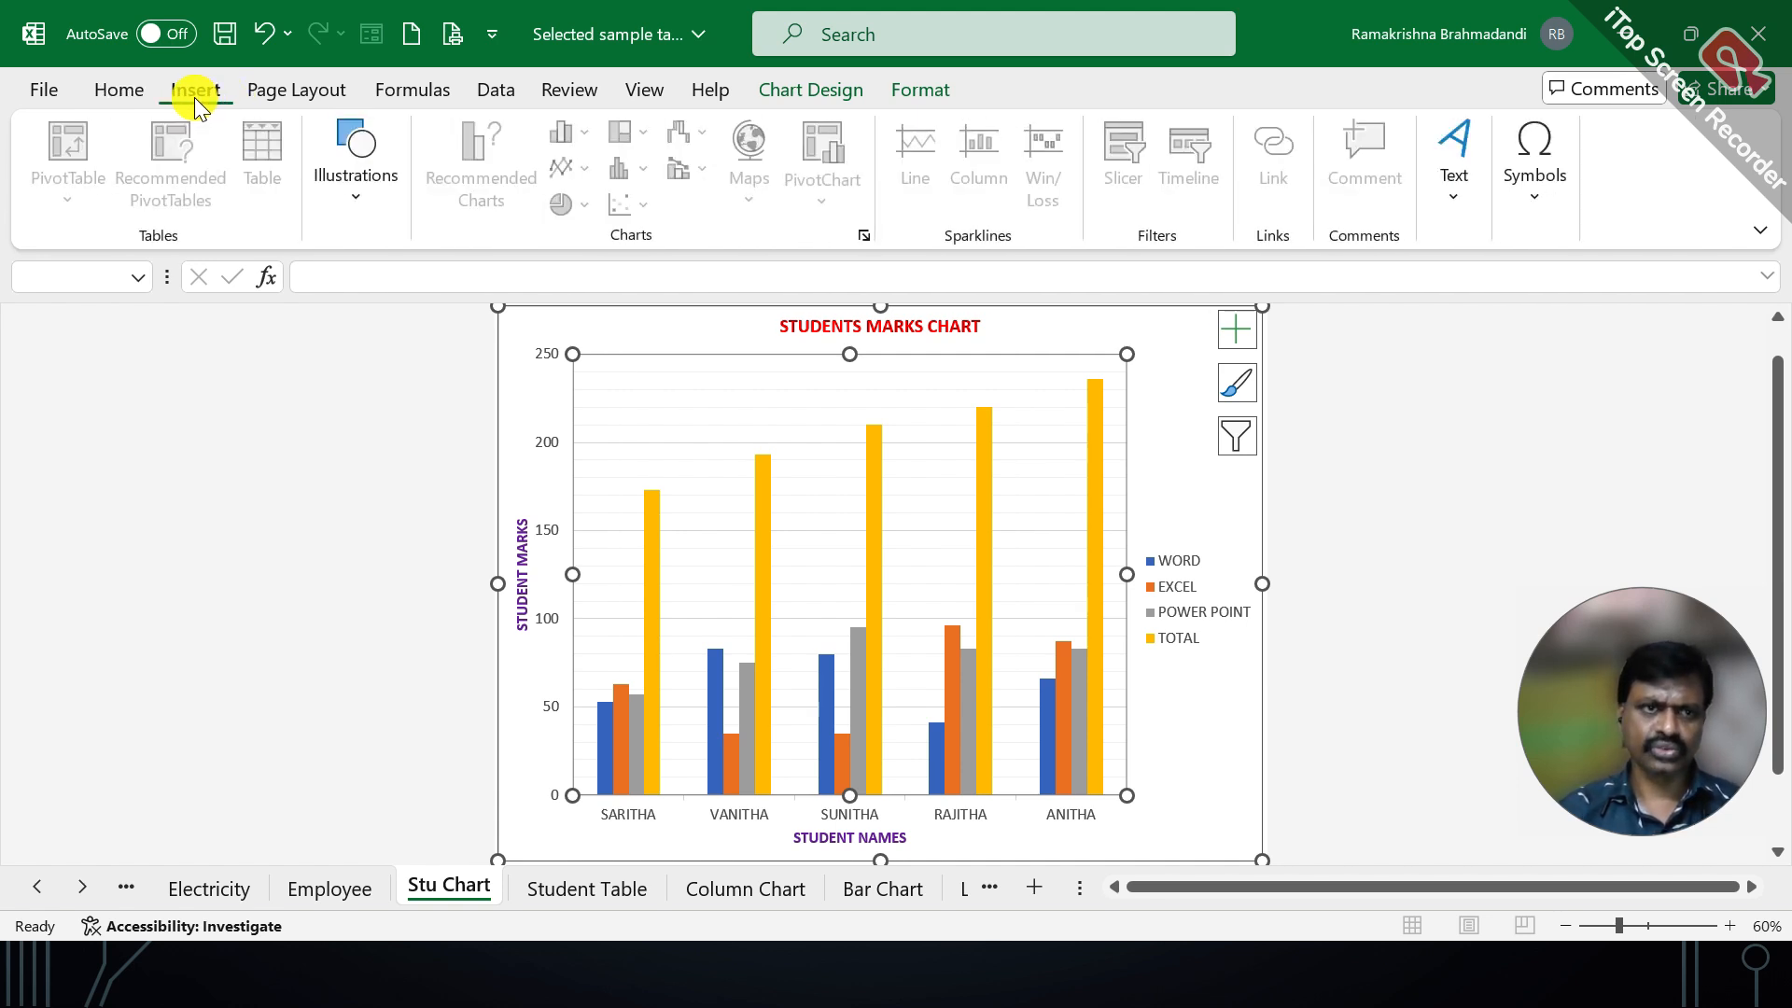
click(357, 191)
click(338, 308)
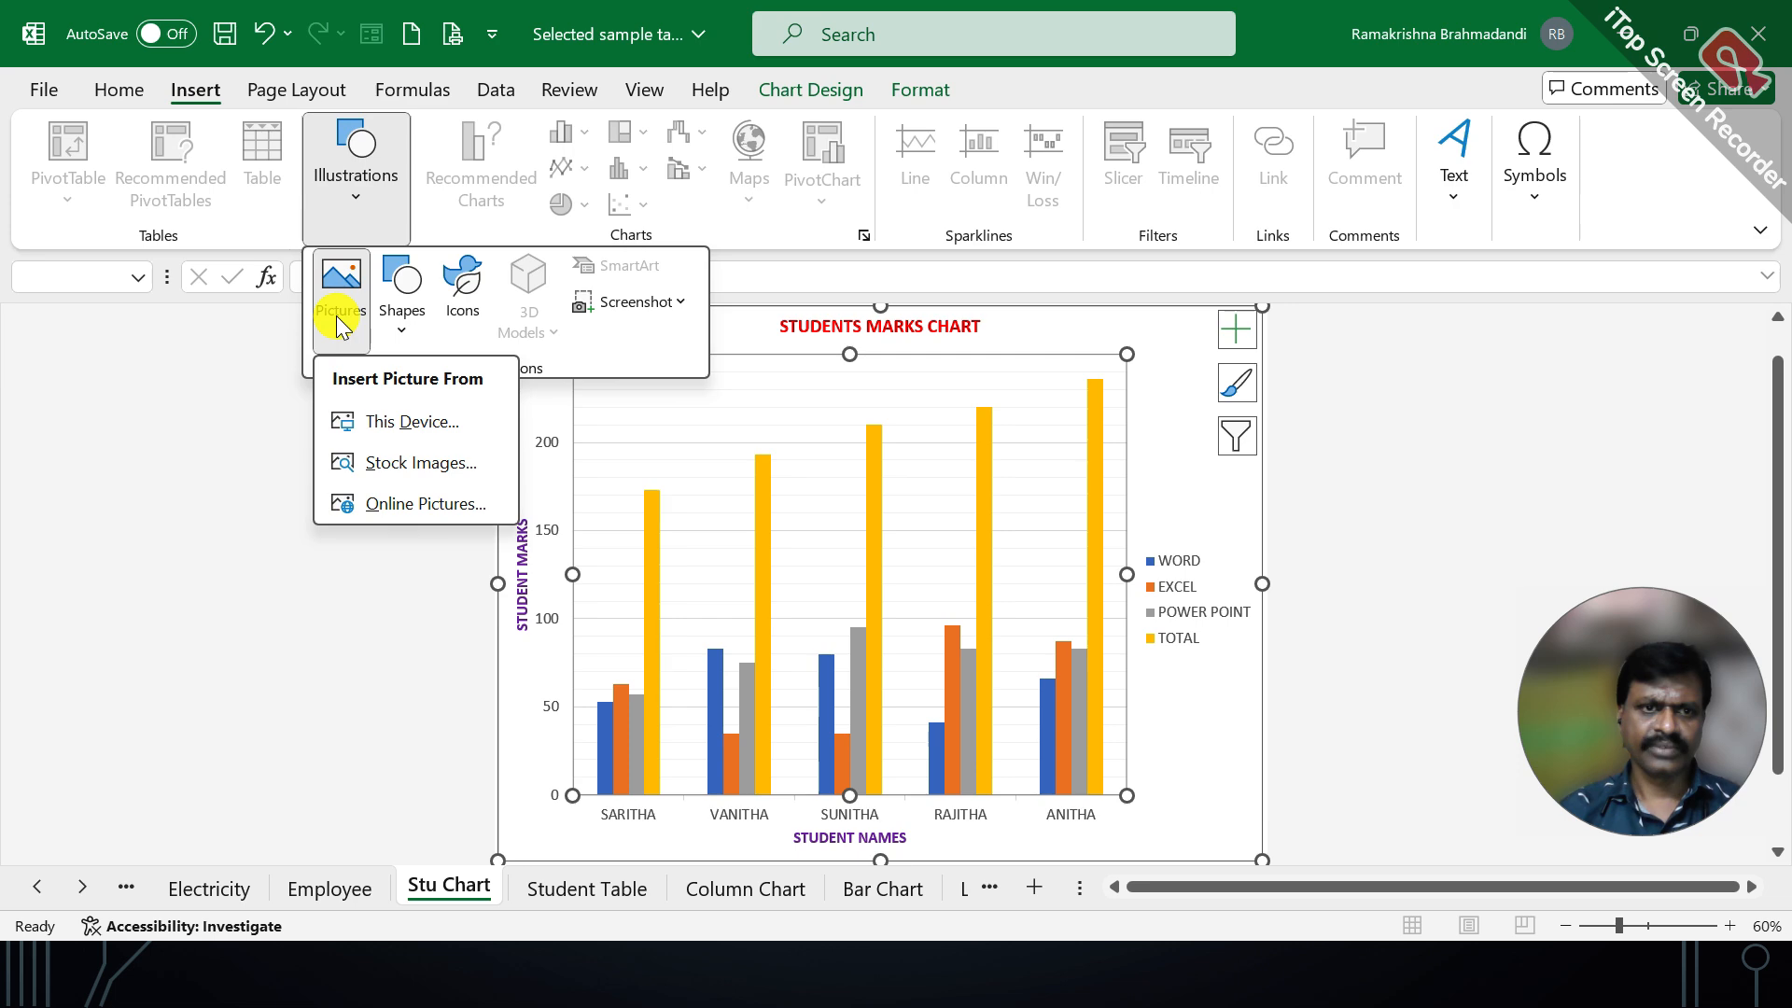
click(408, 425)
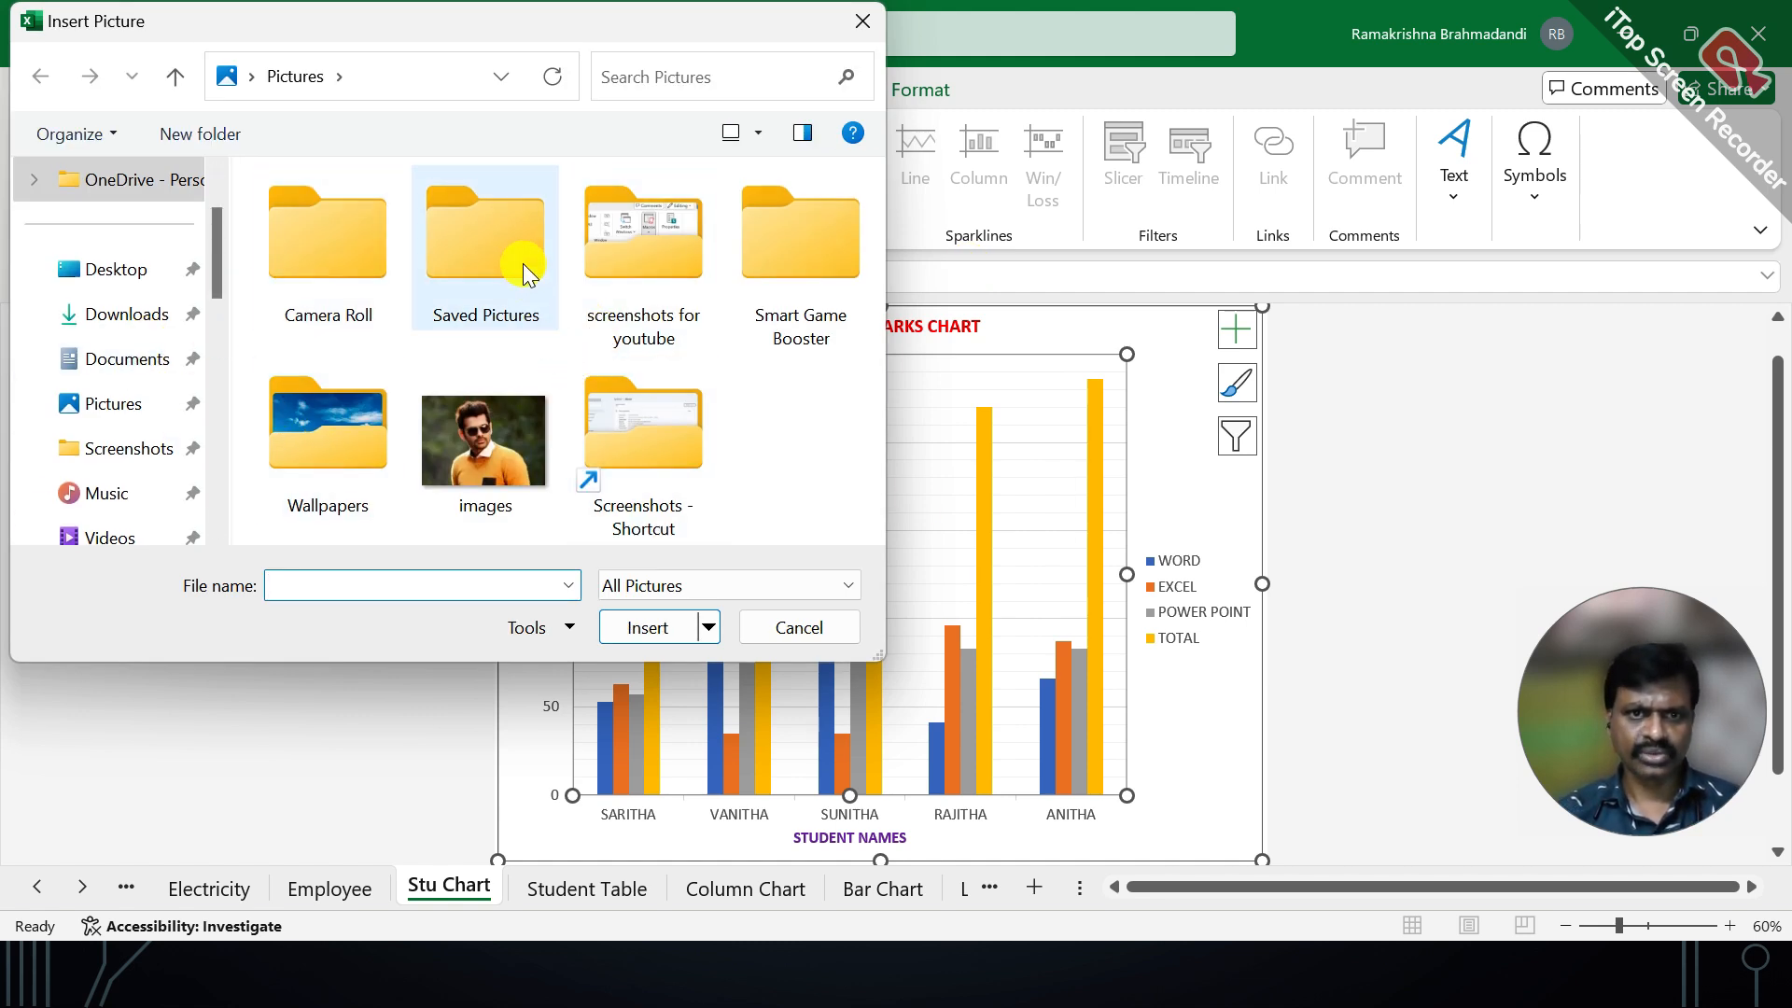
click(513, 450)
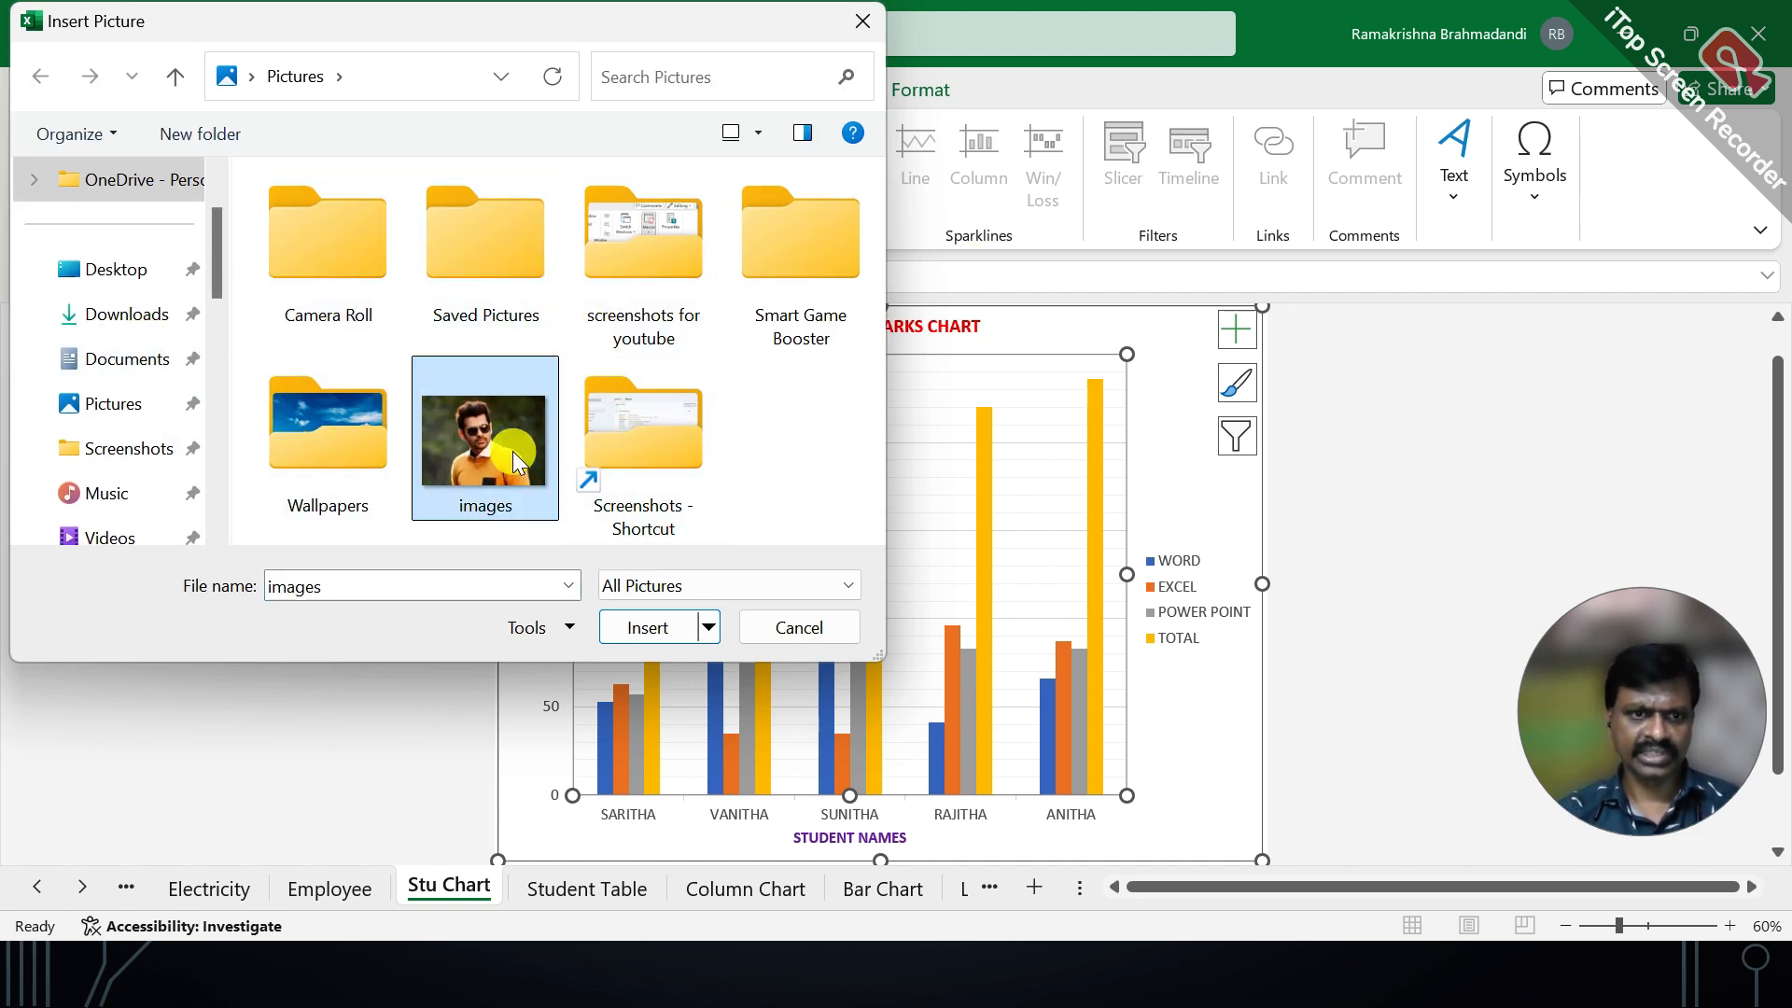
double_click(344, 439)
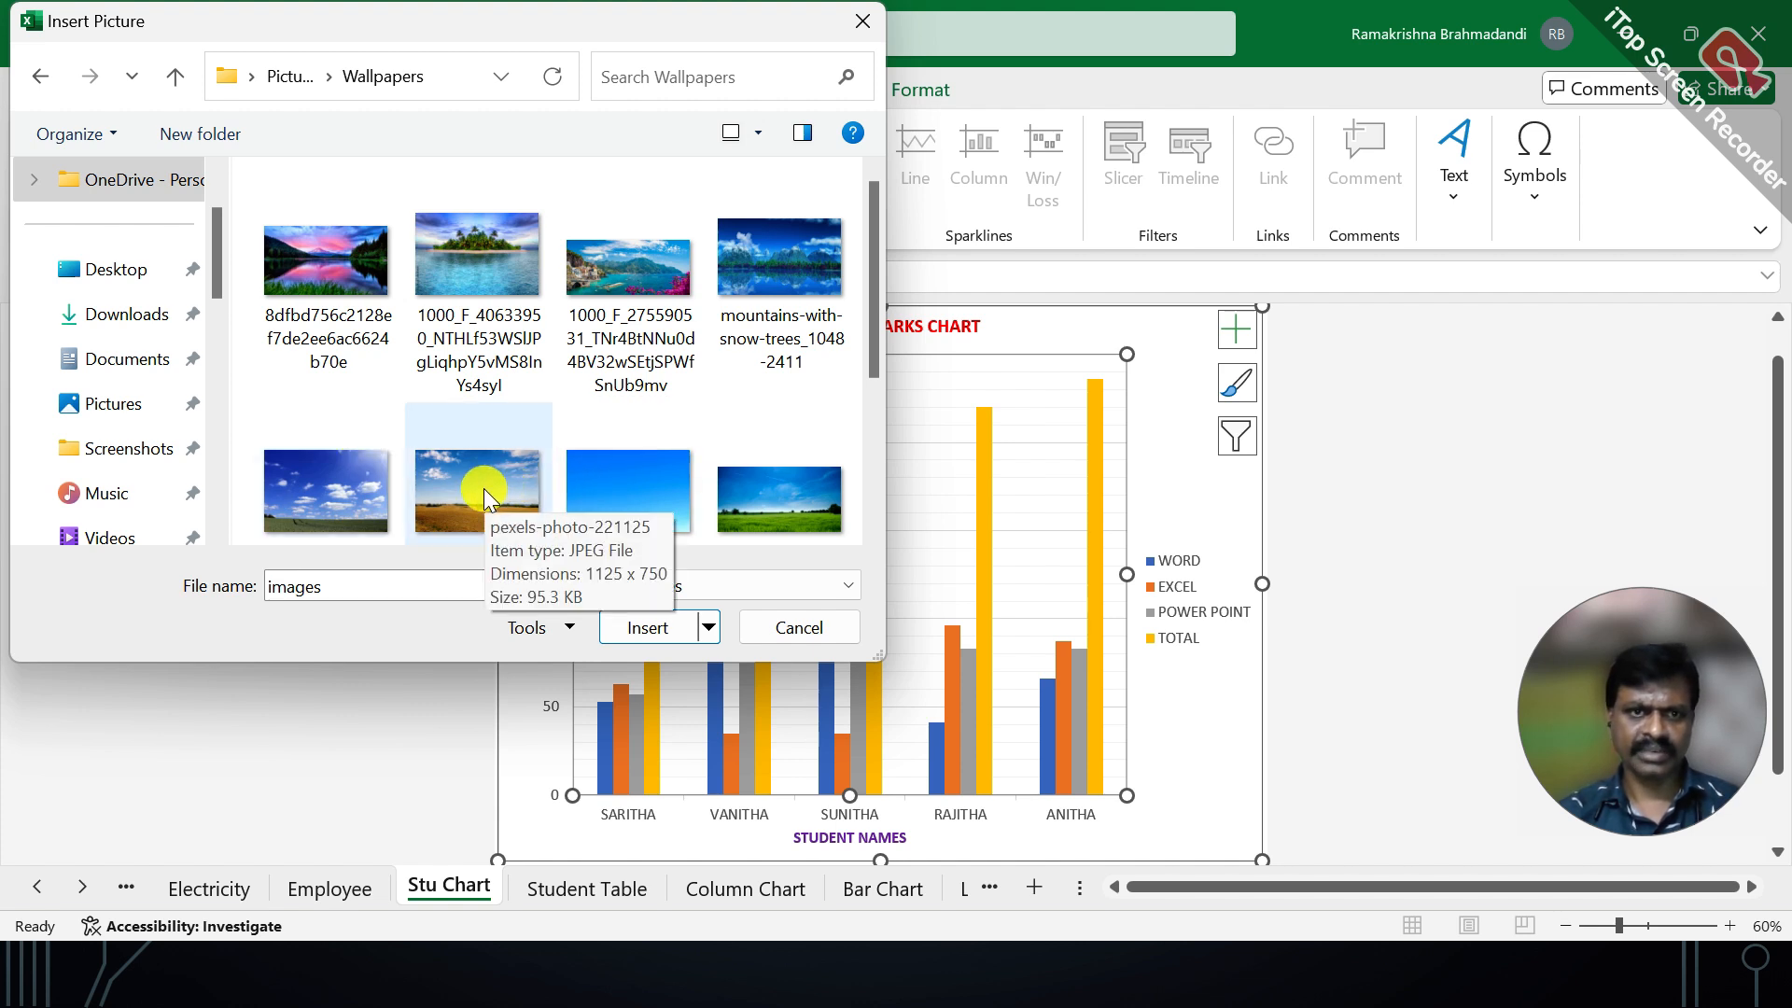
scroll(484, 489, down, 3)
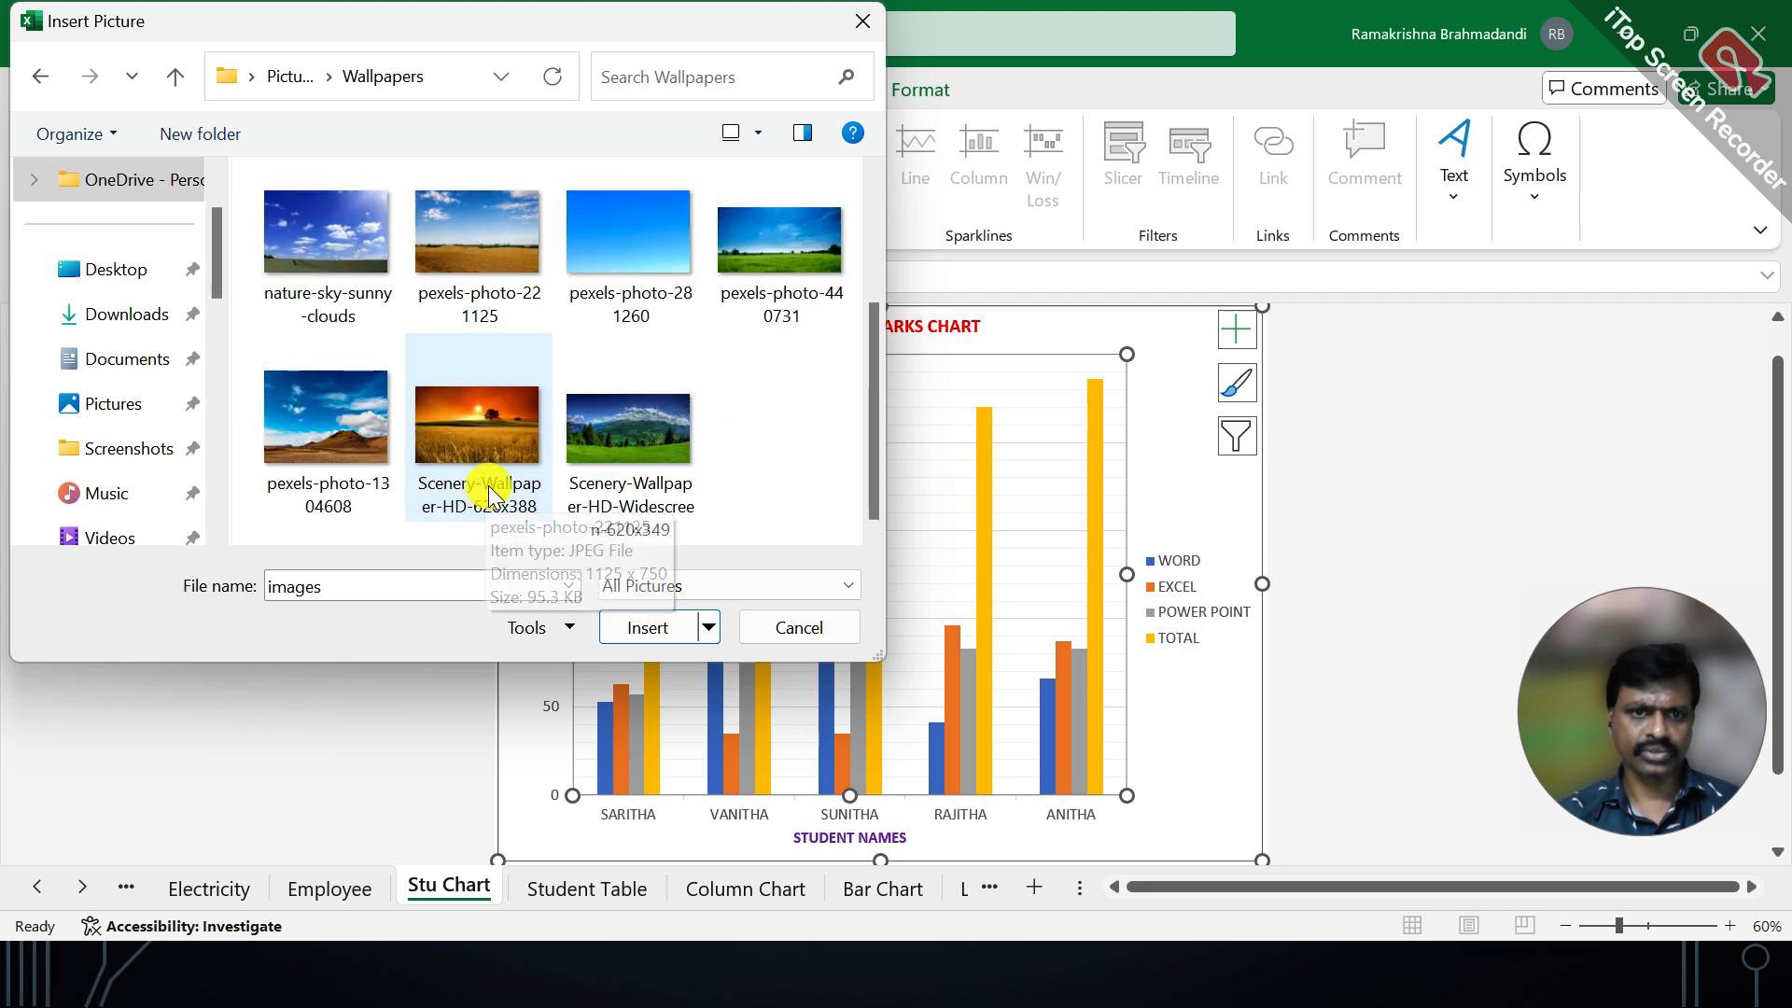
double_click(483, 222)
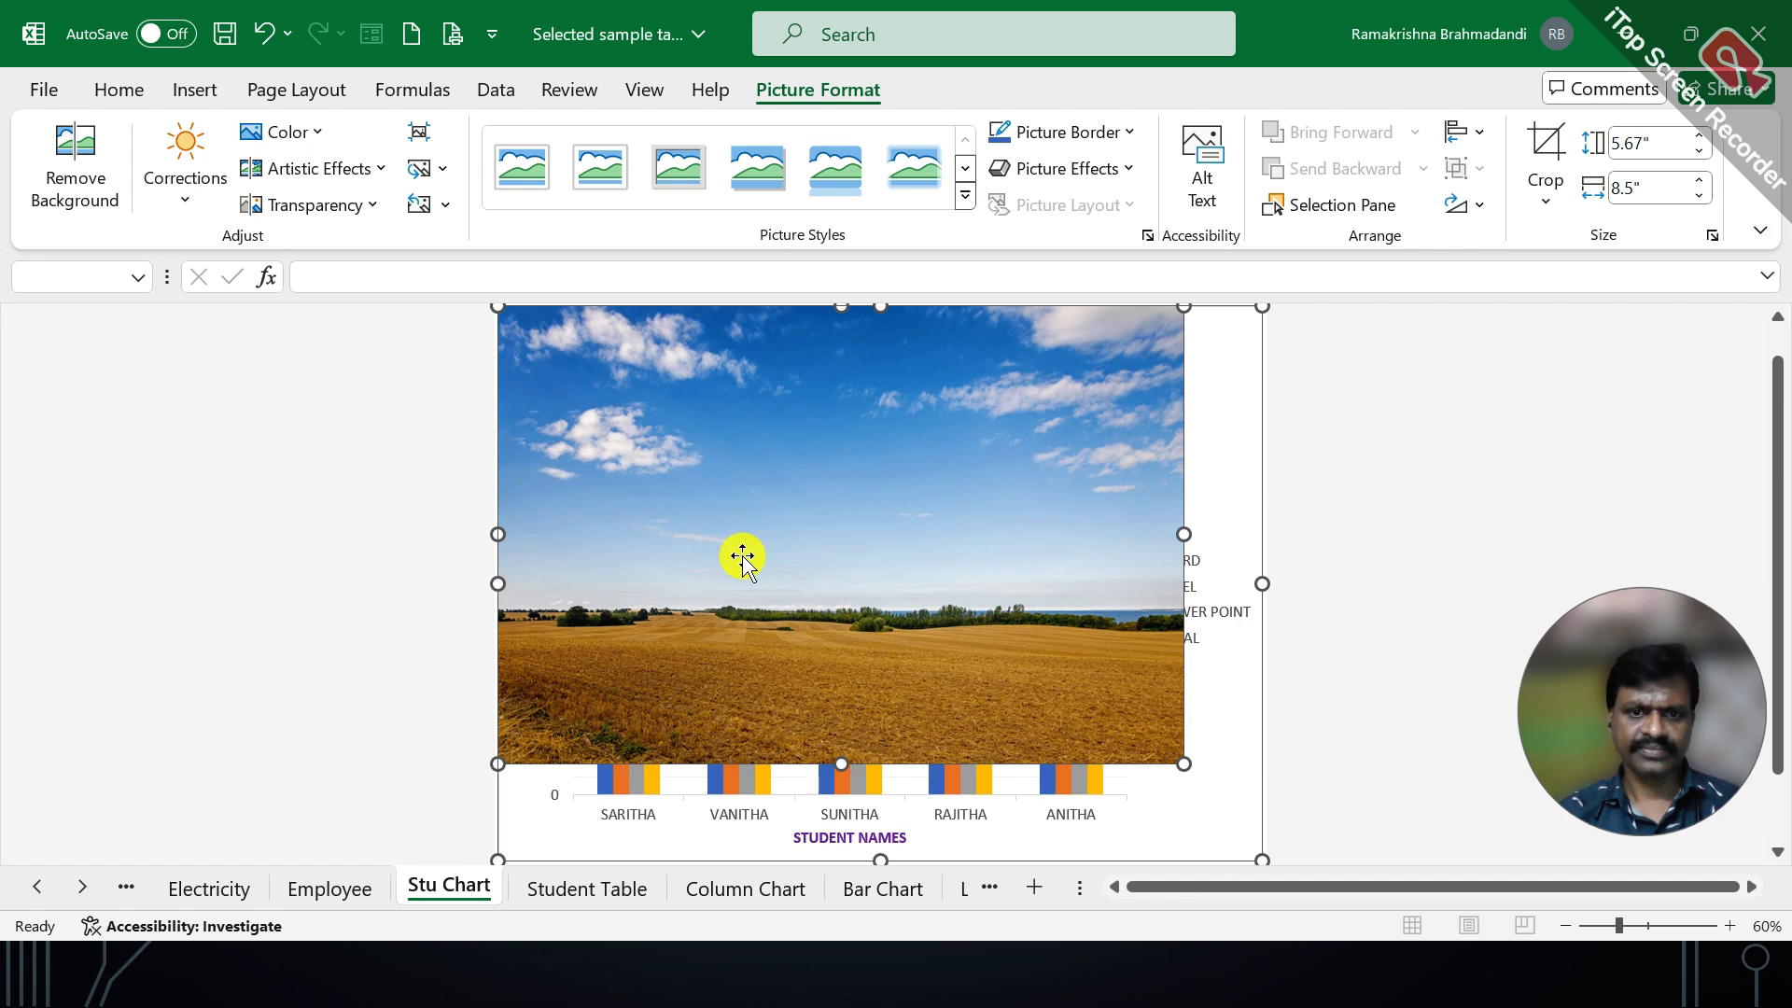
drag(828, 536, 864, 613)
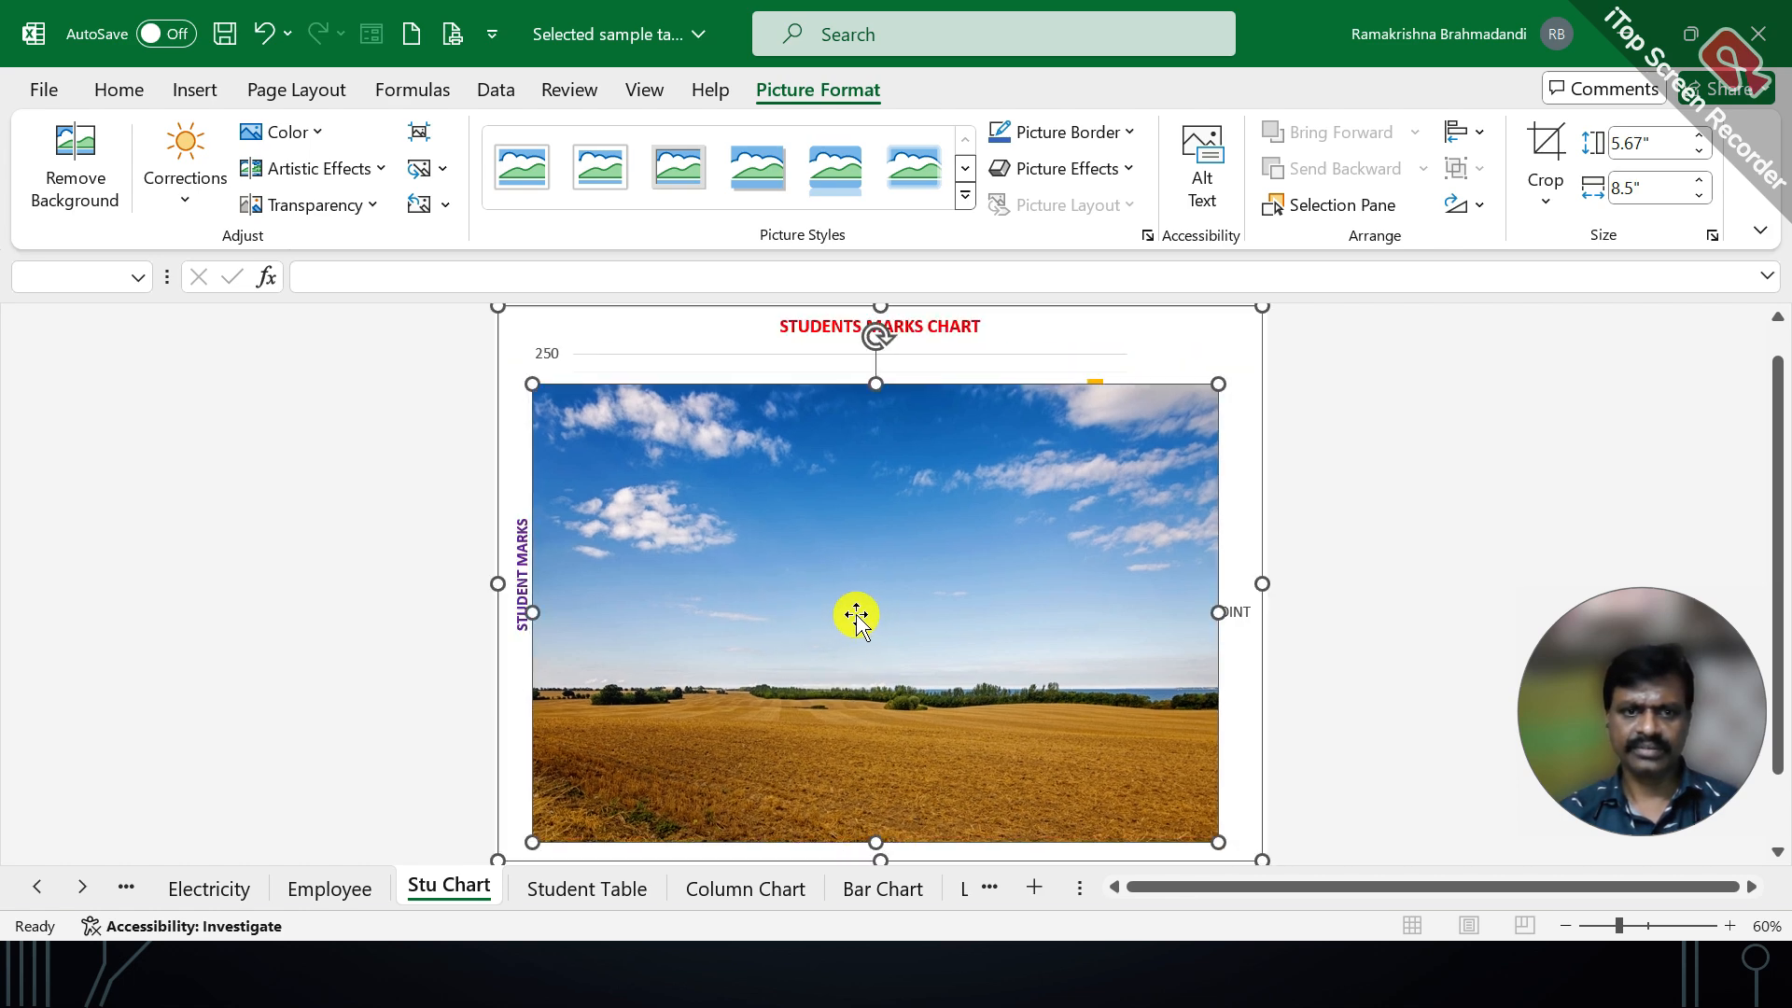
key(Delete)
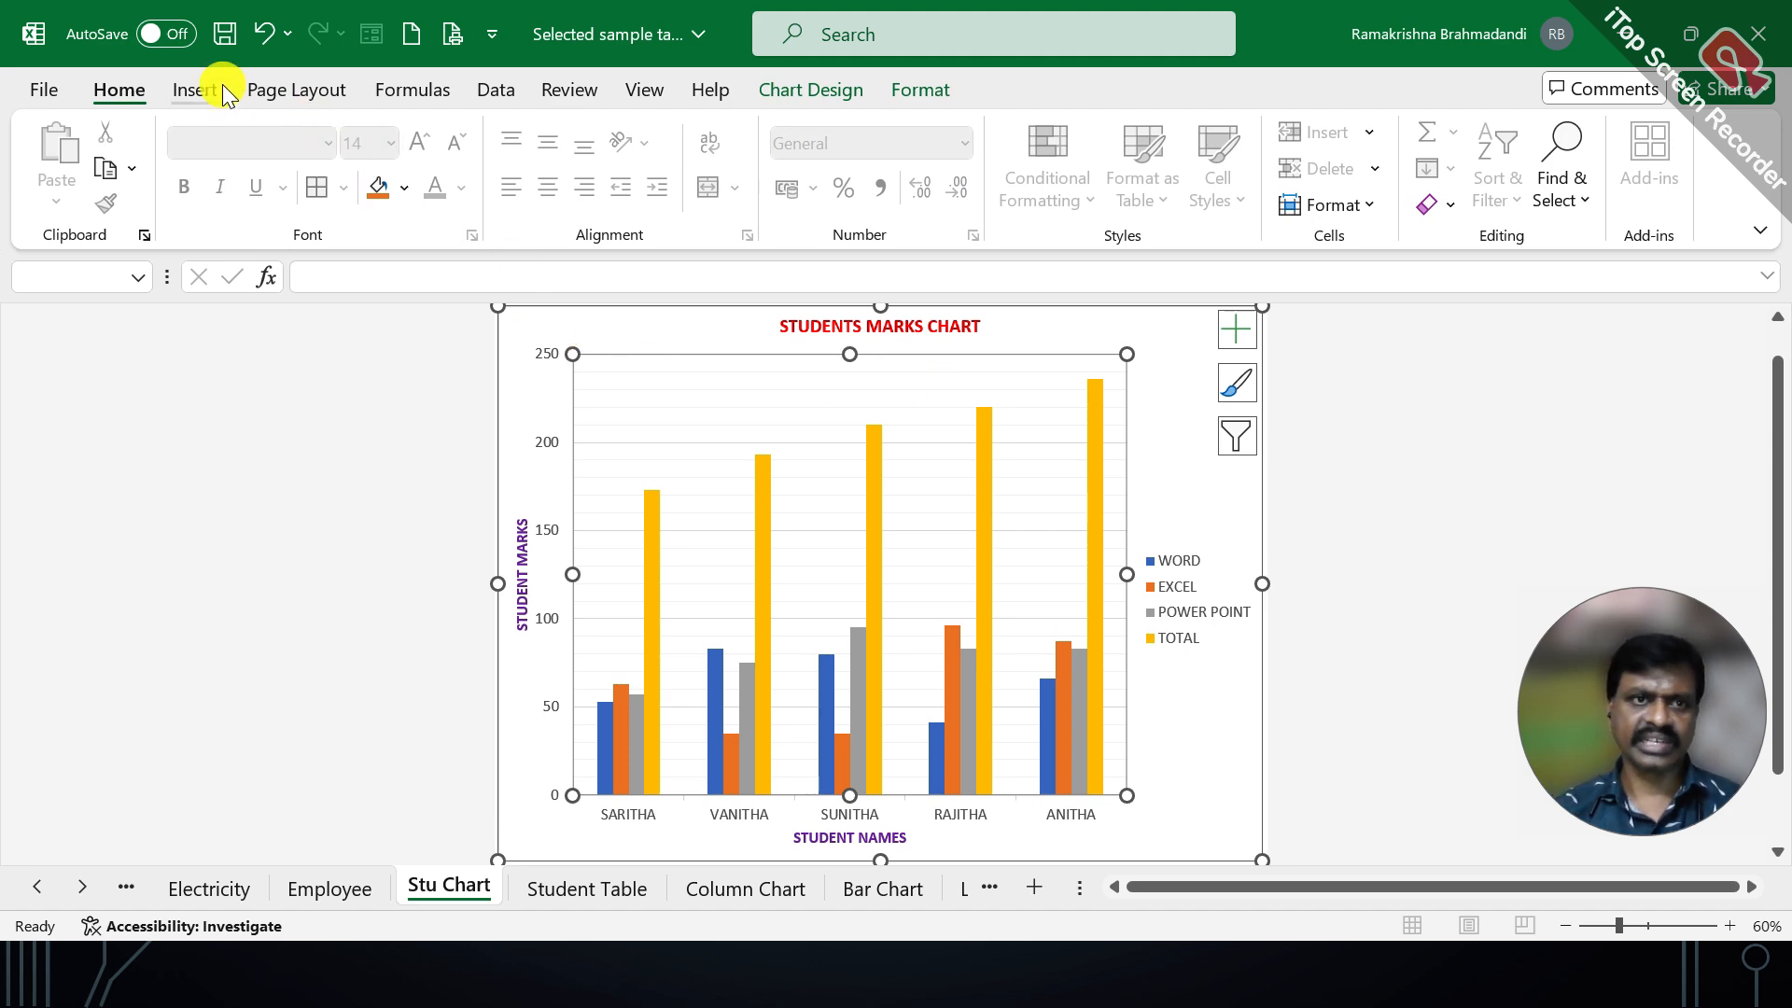
Fill the chart's plot area with the wheat field picture pexels-photo-221125 from the Wallpapers folder
click(914, 88)
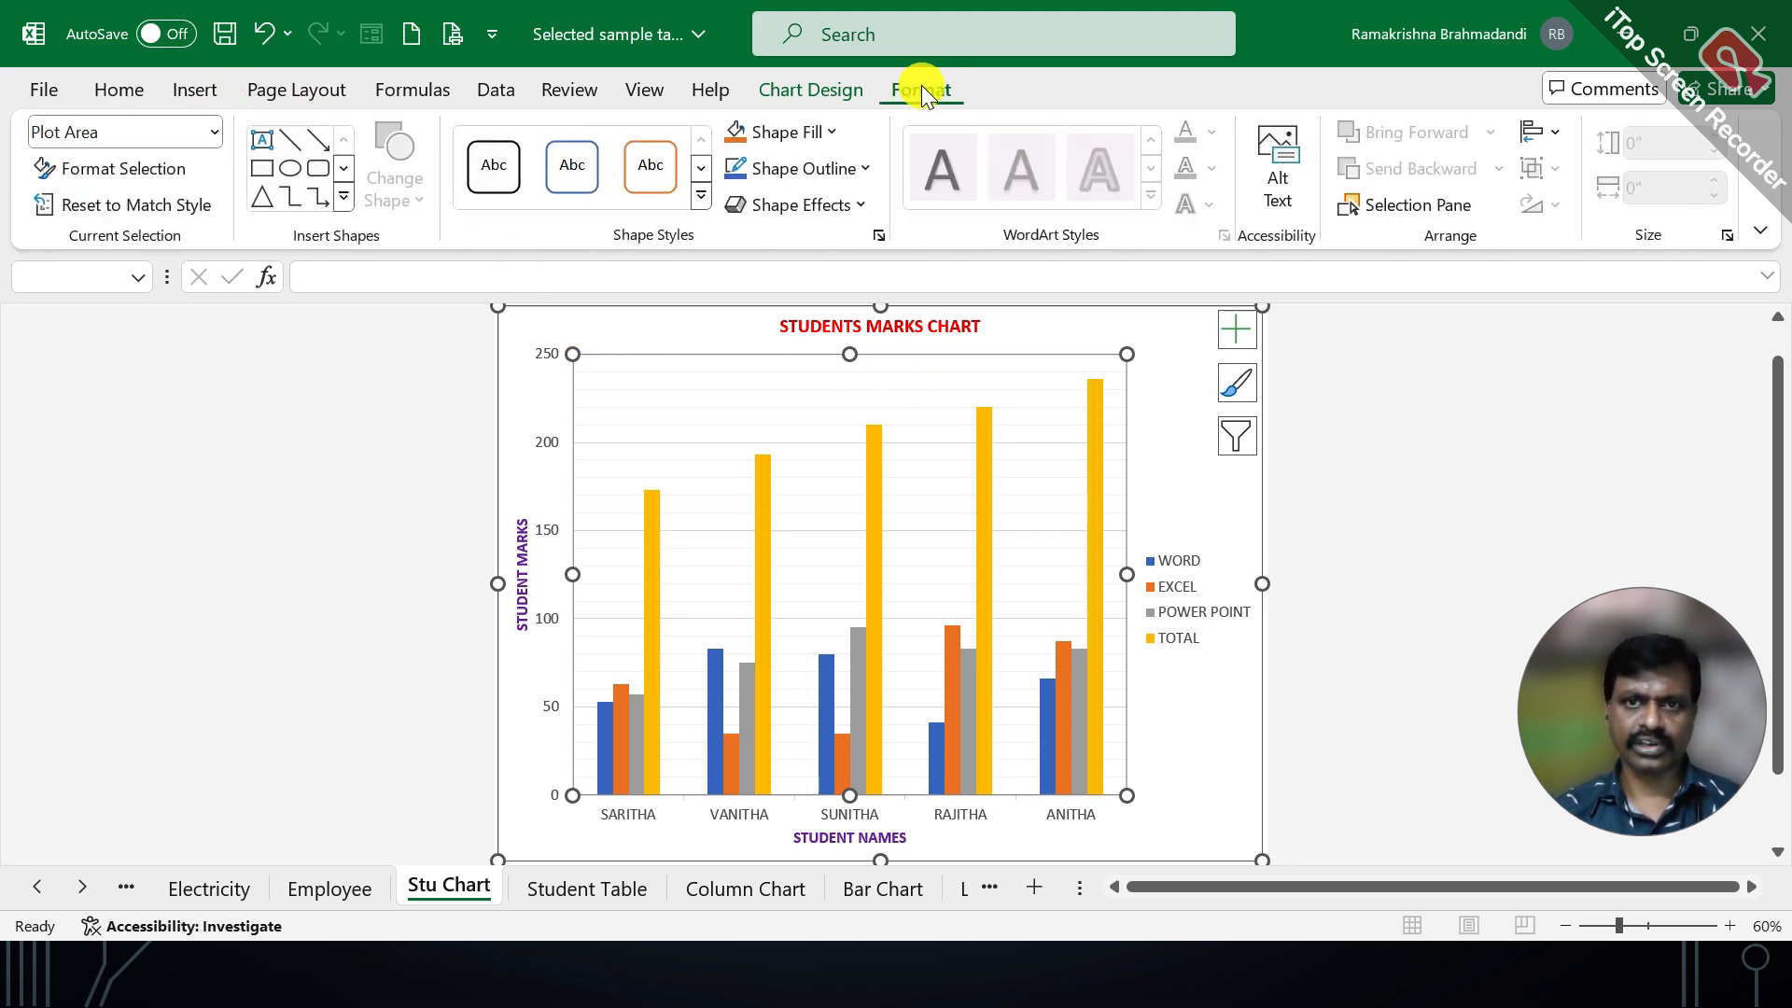
click(825, 132)
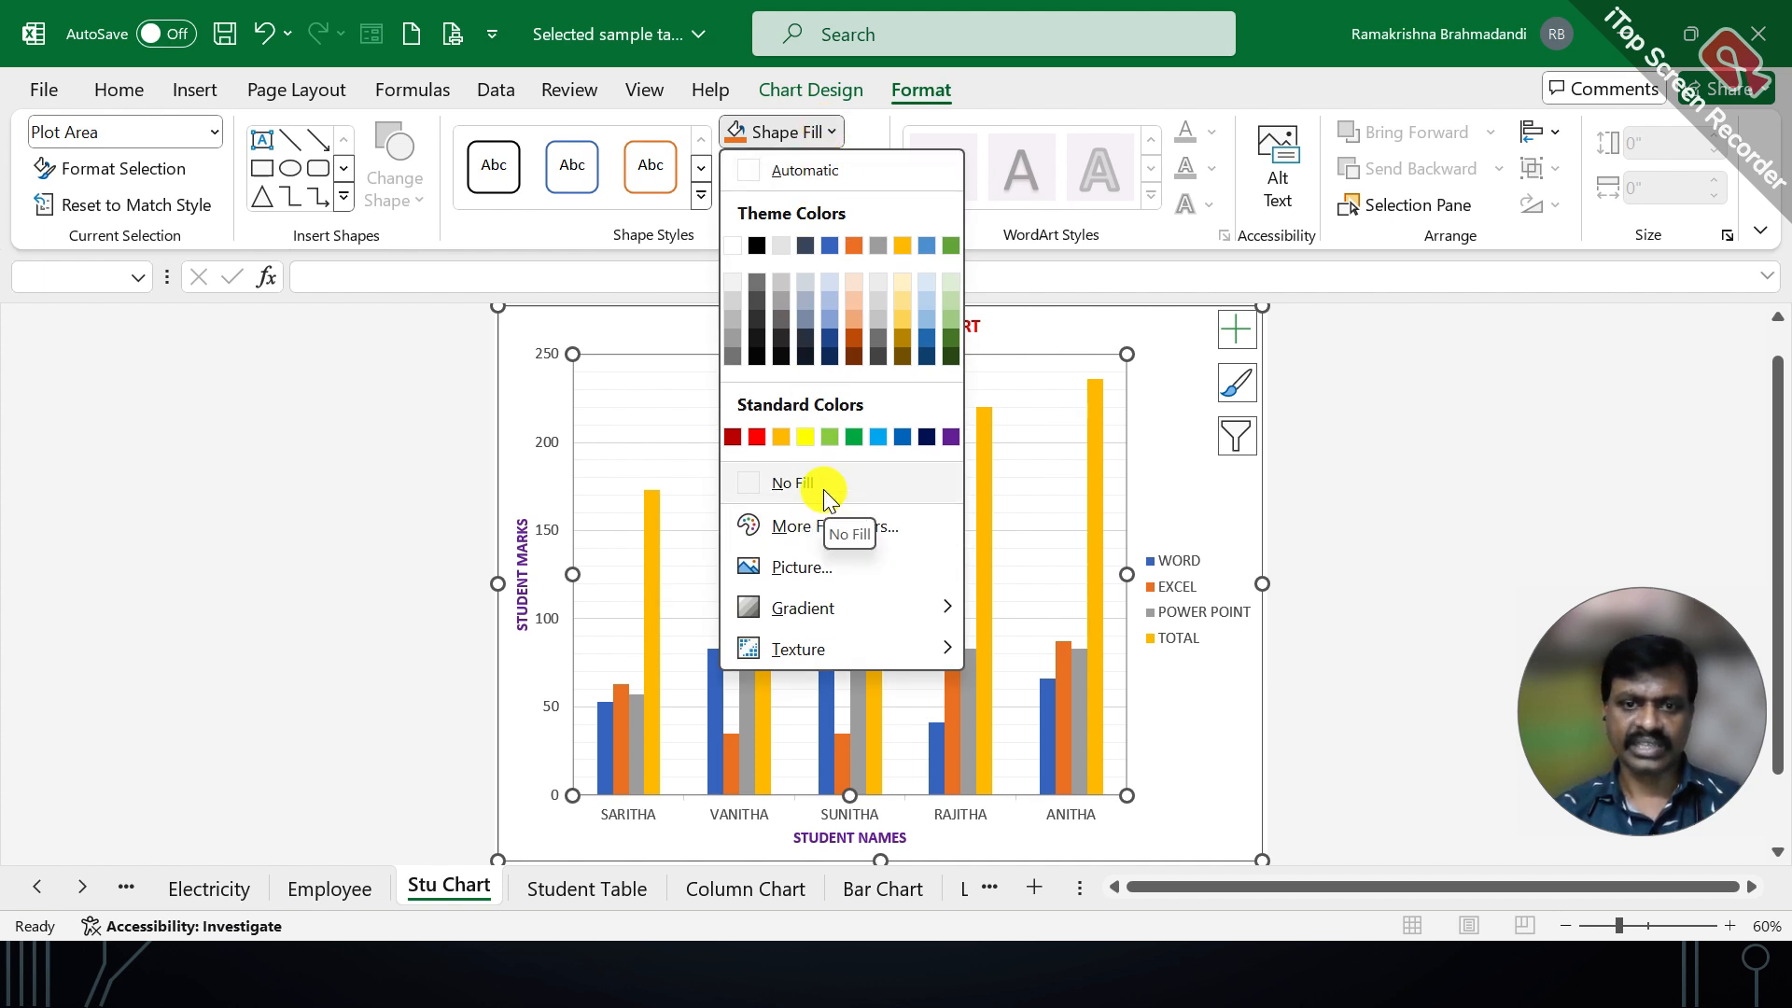
click(823, 489)
click(835, 130)
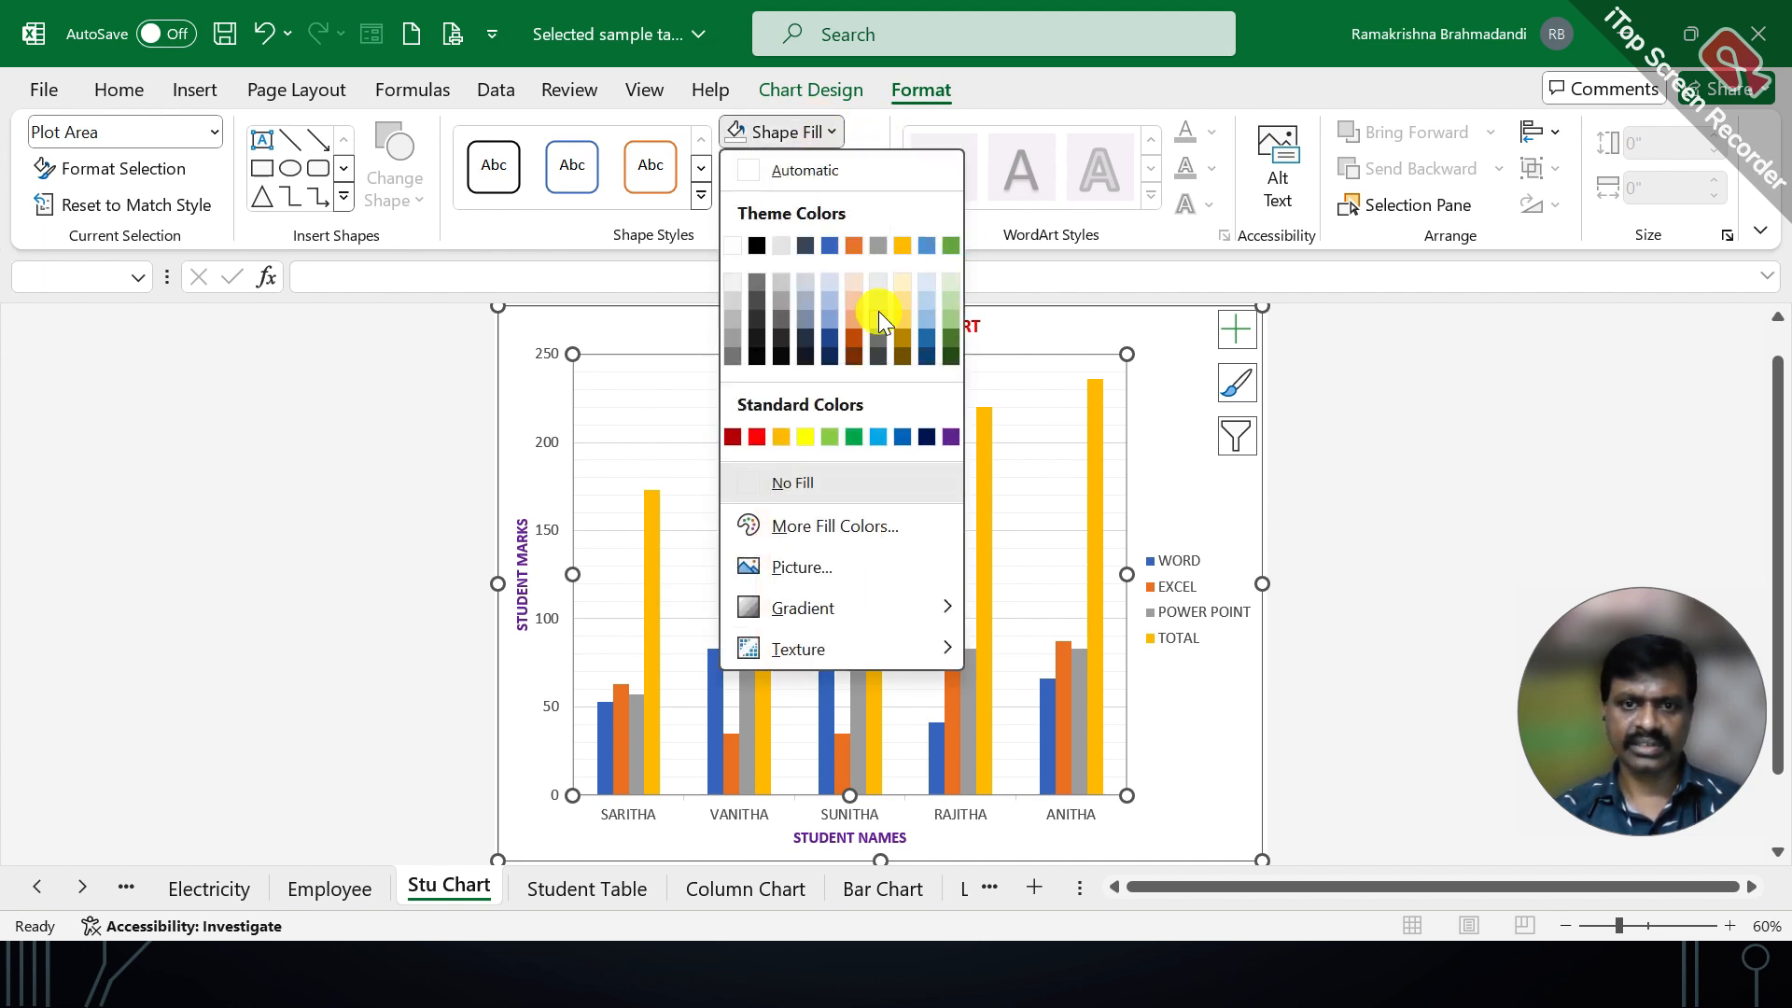
click(816, 558)
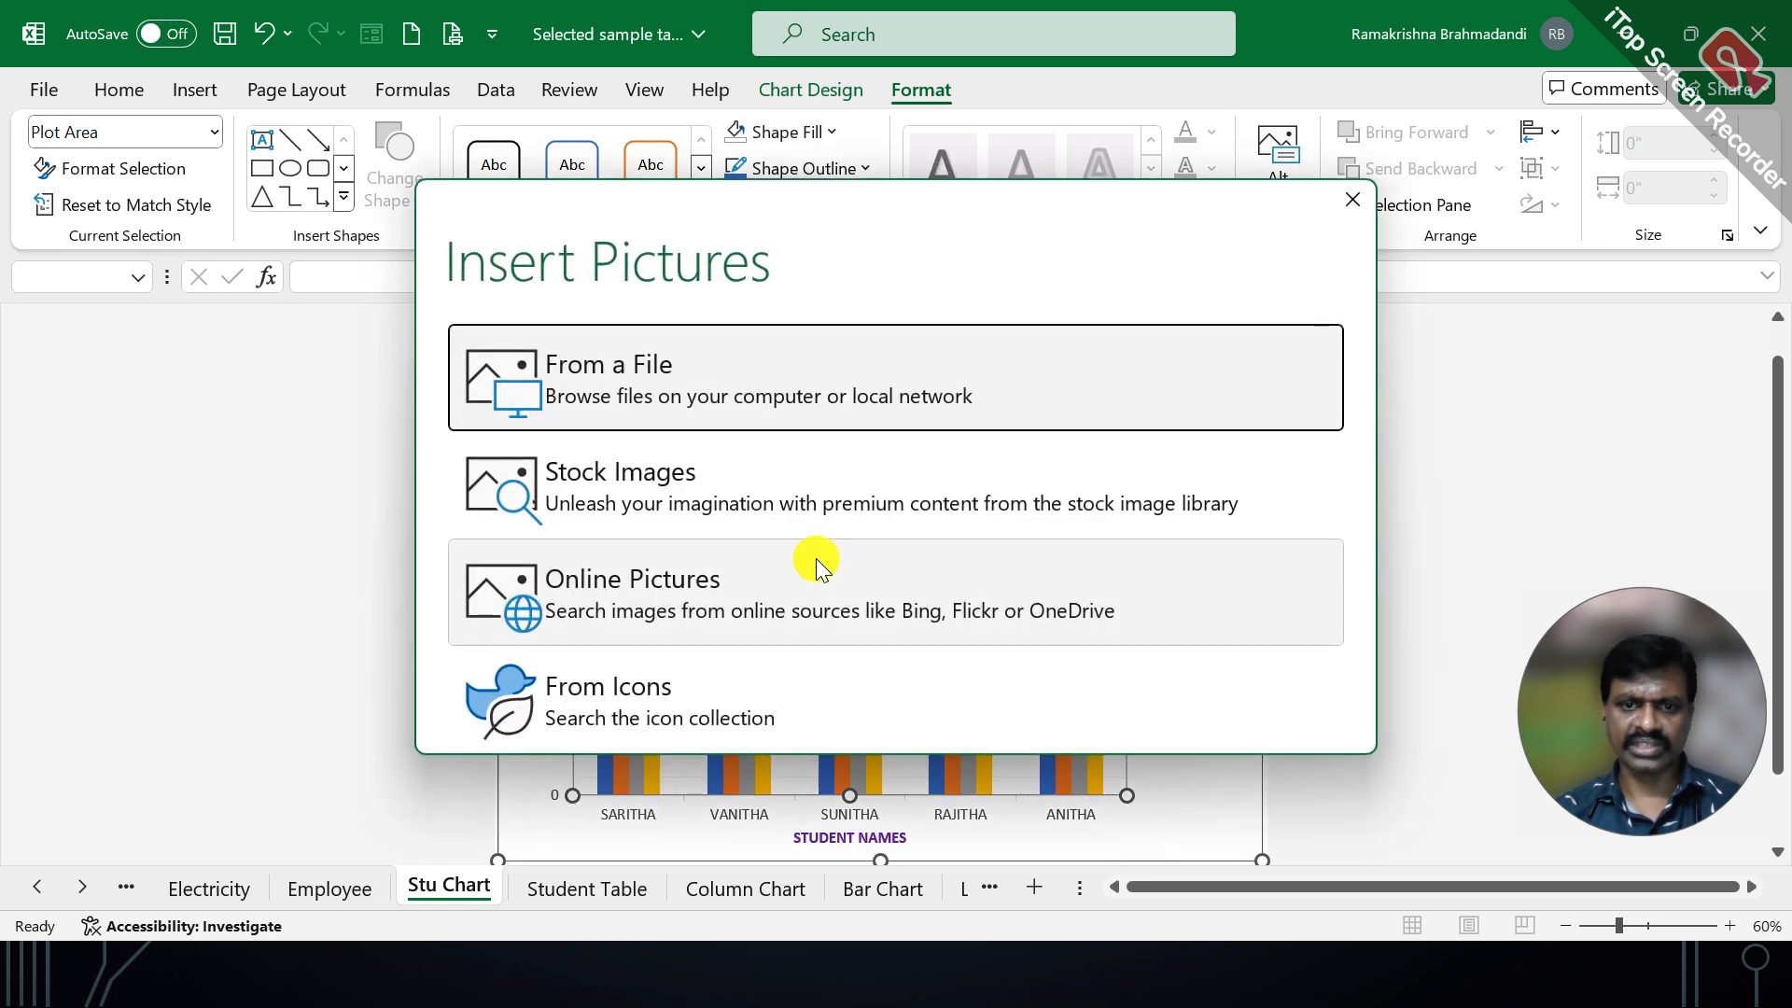
click(674, 361)
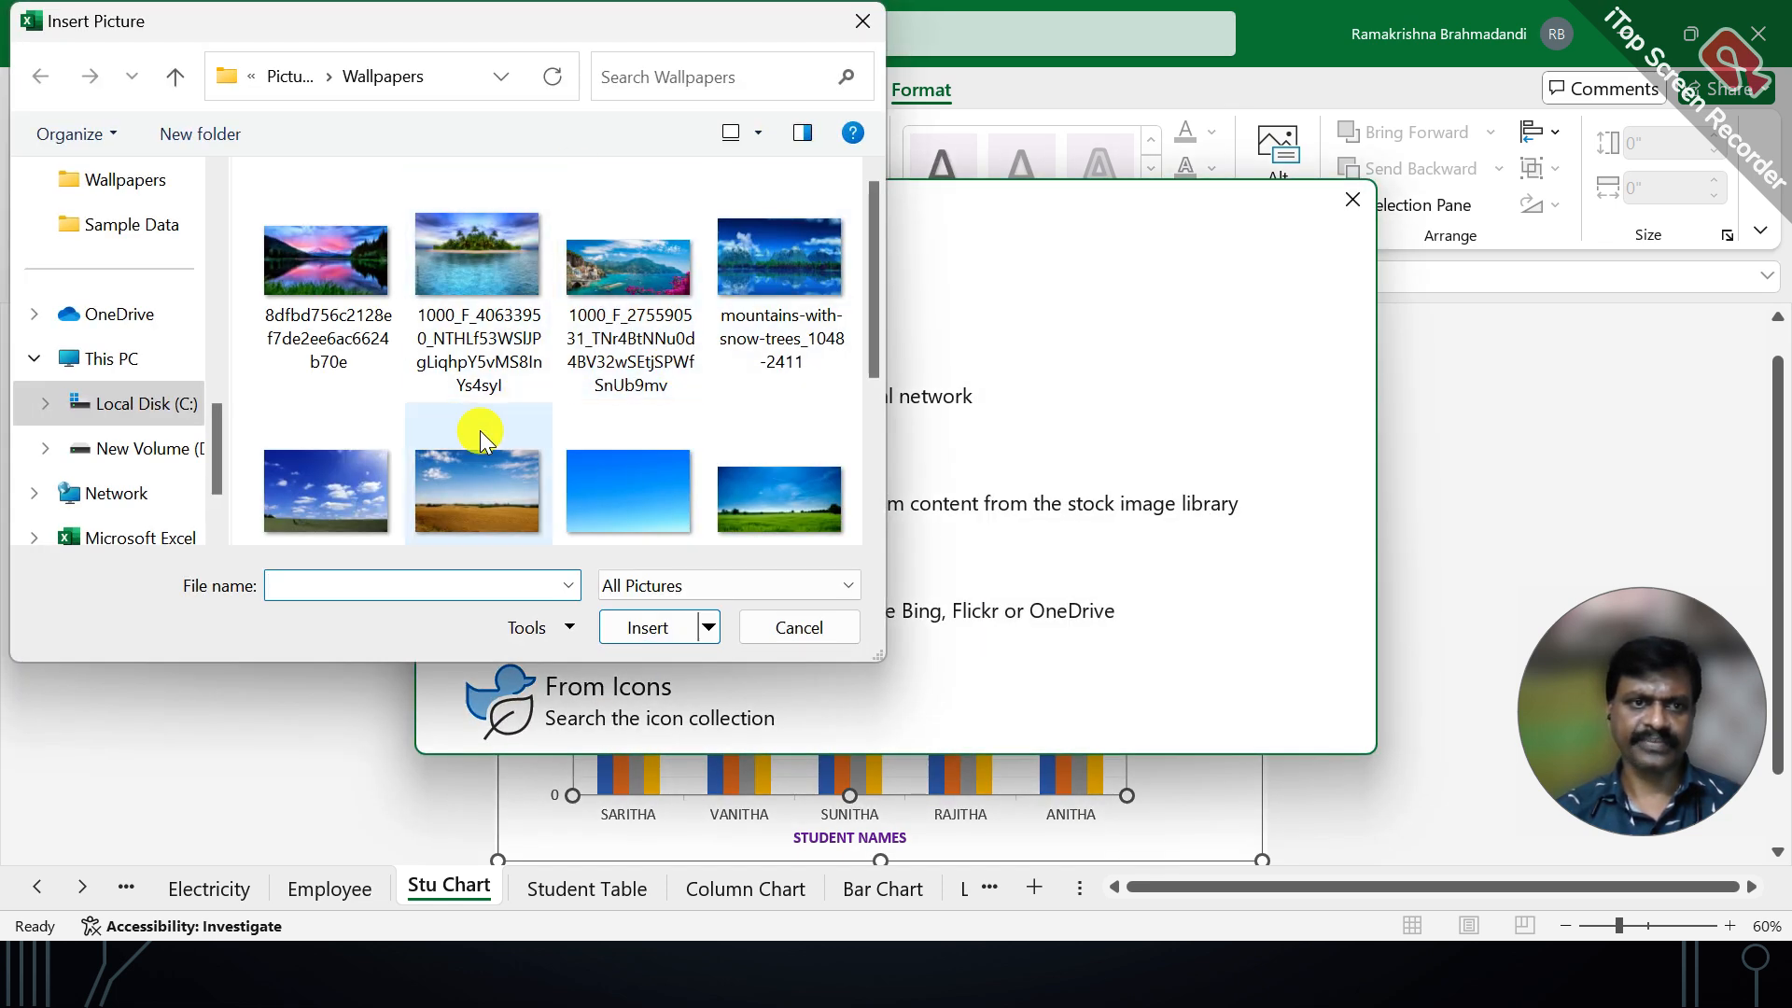
double_click(507, 500)
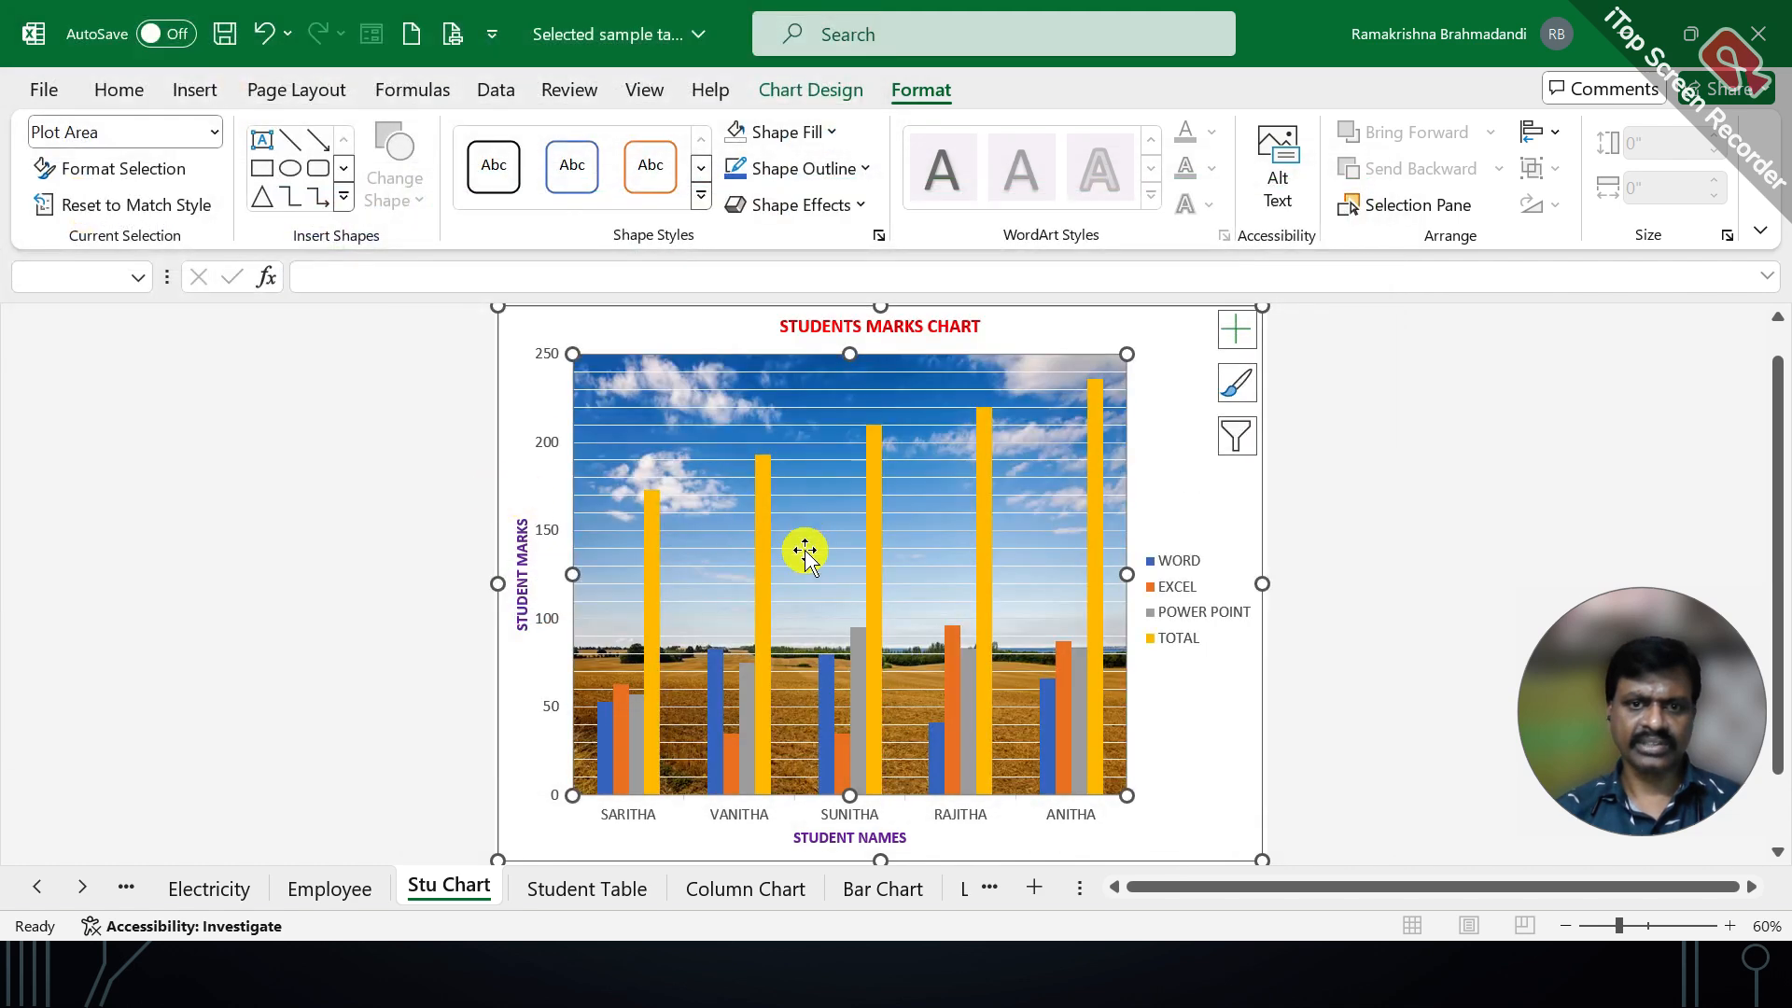
click(1337, 525)
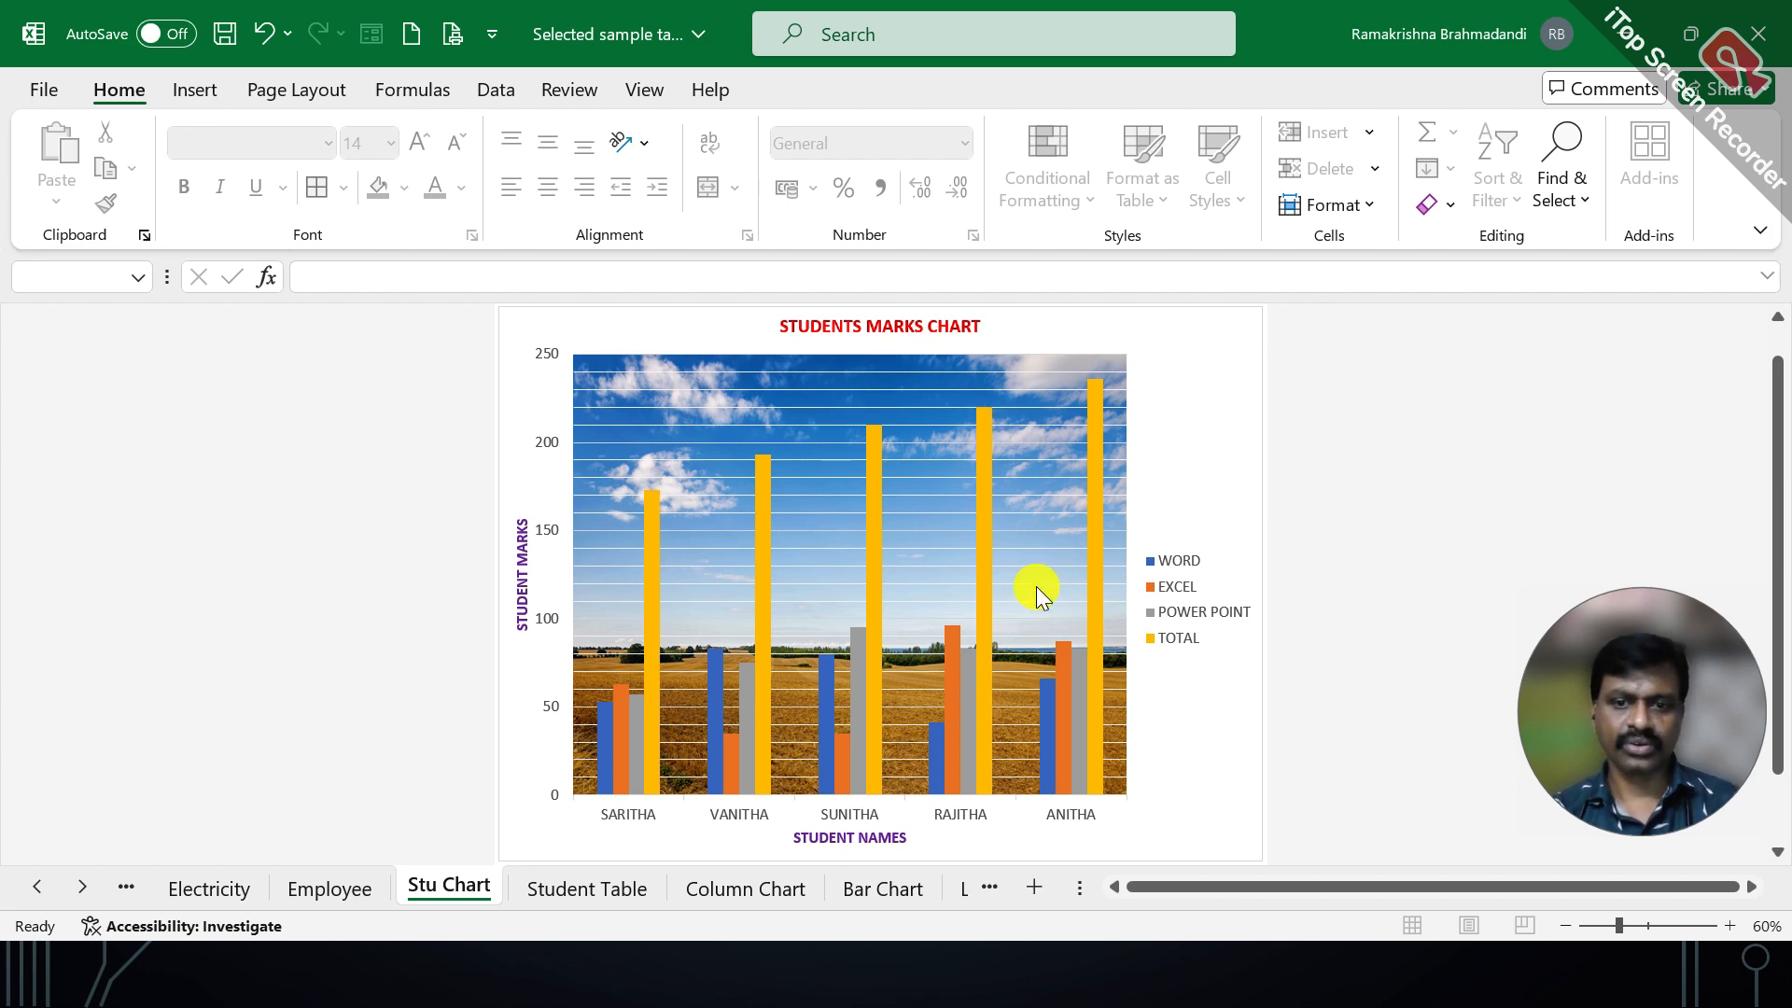
click(976, 350)
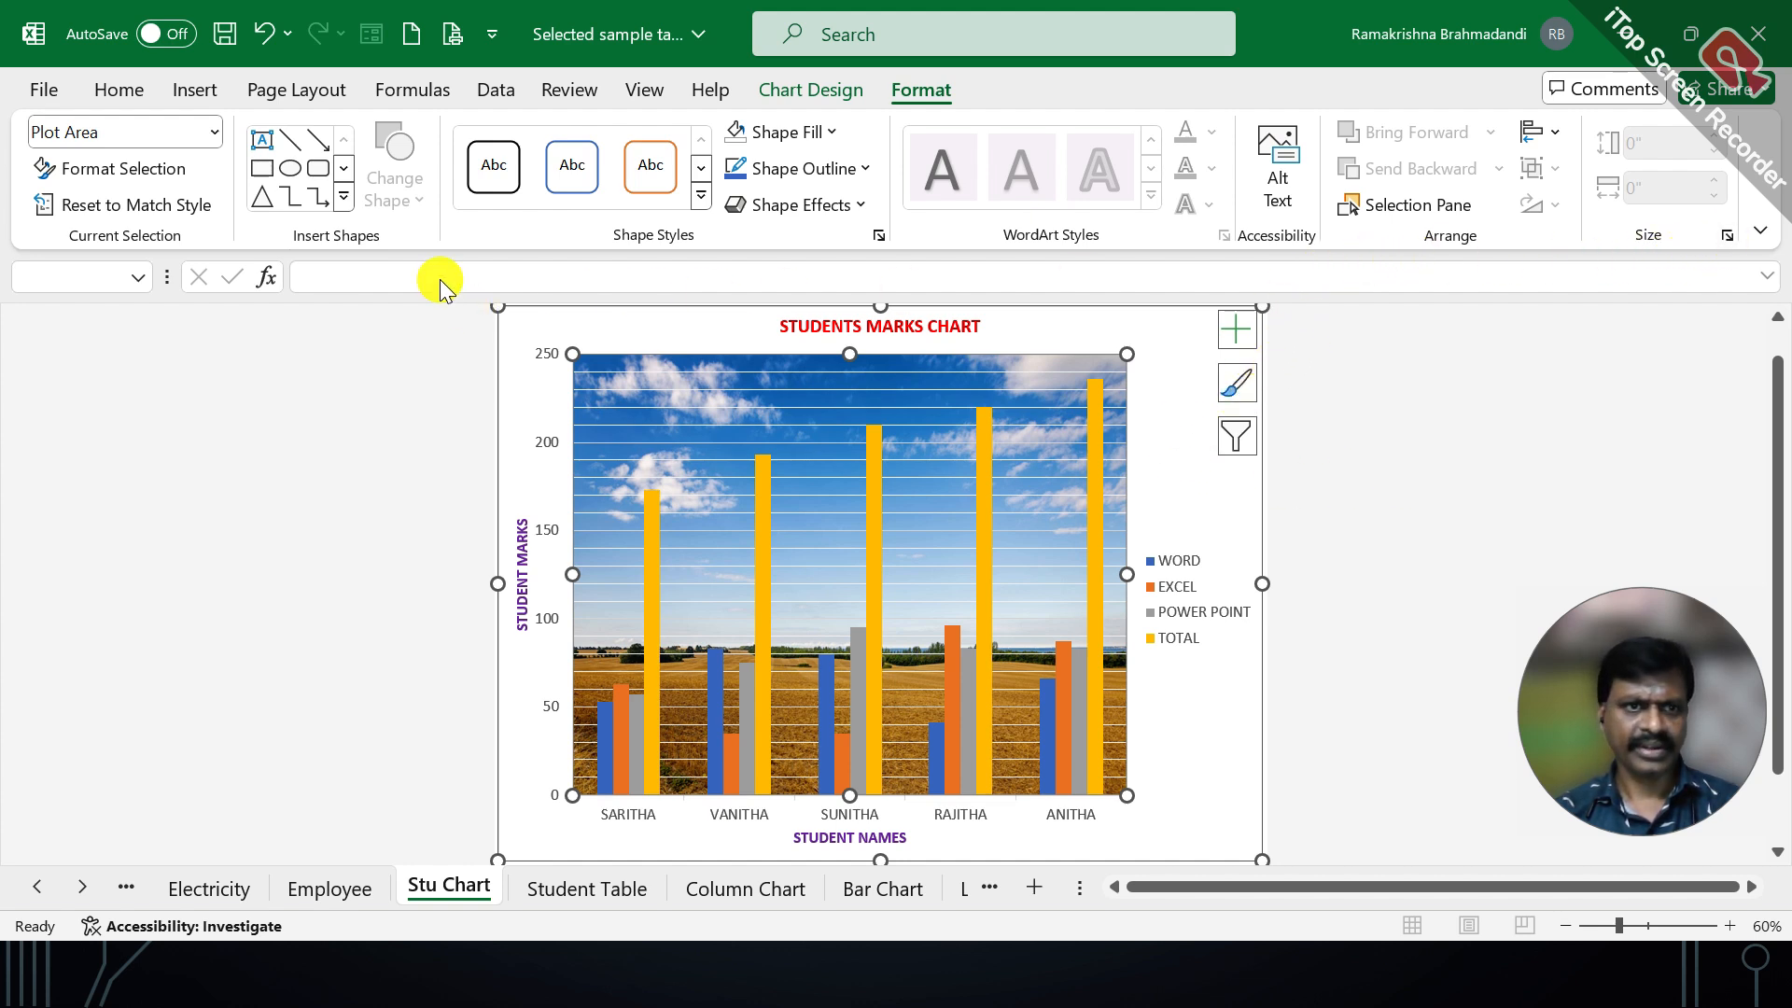
click(829, 132)
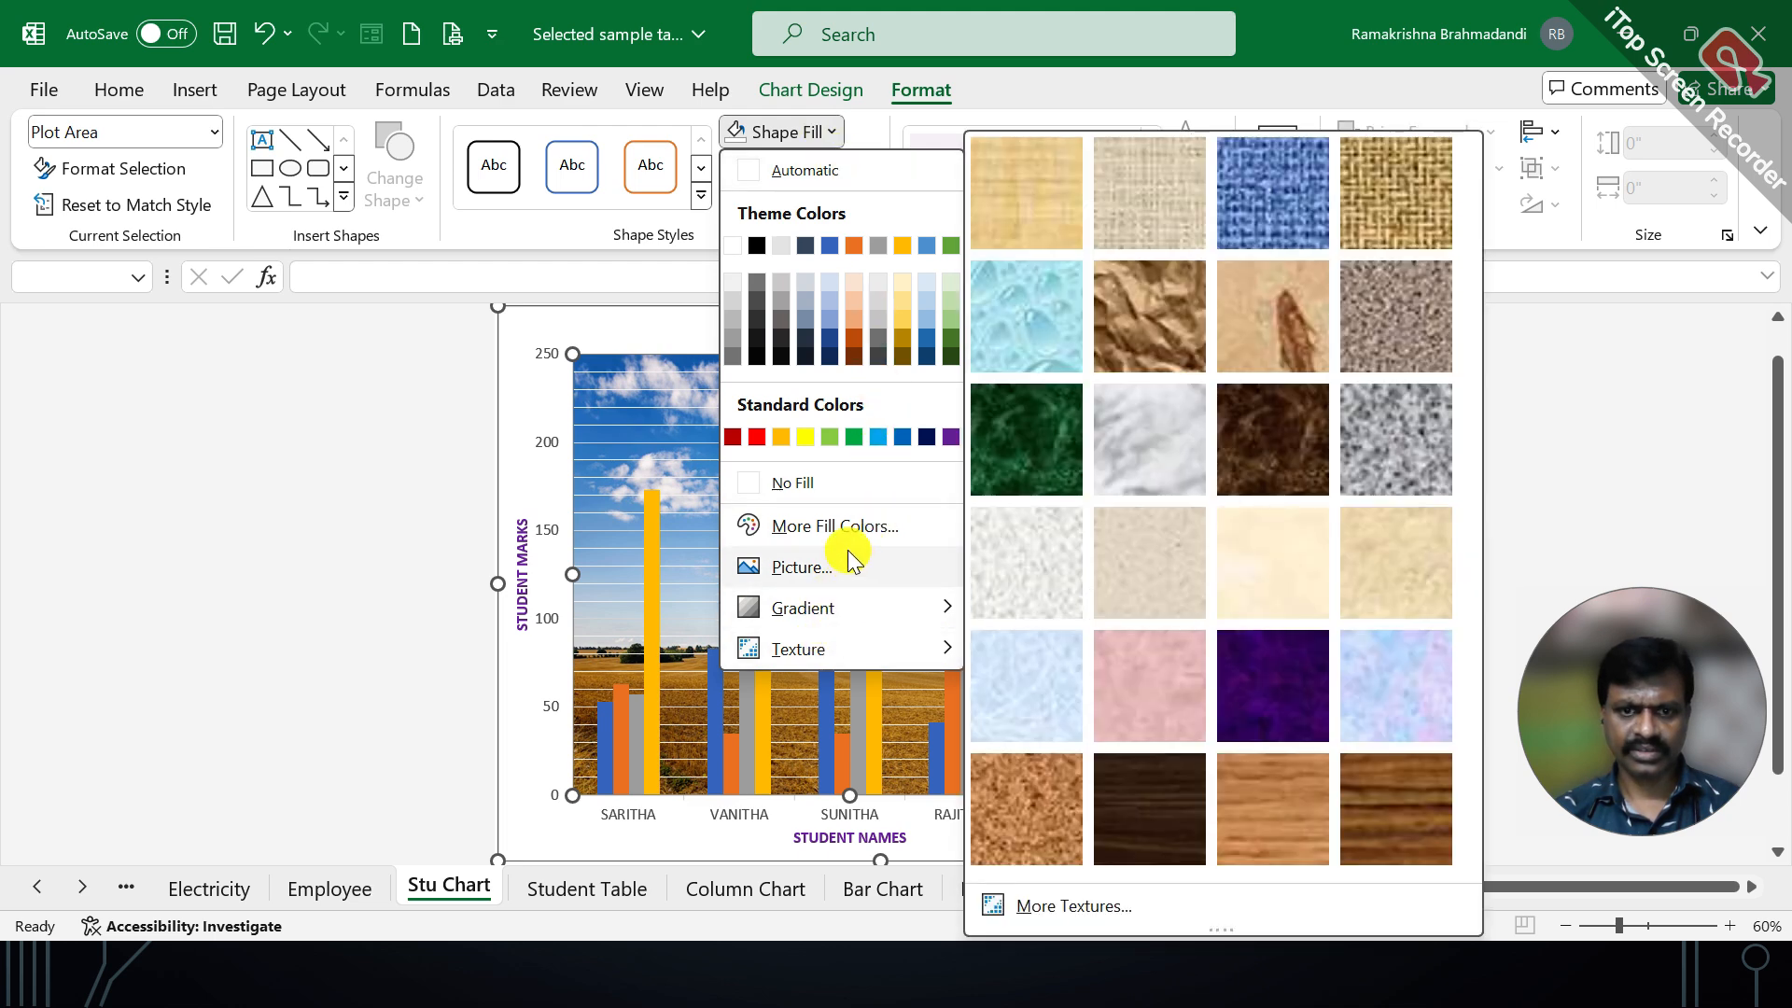
click(798, 566)
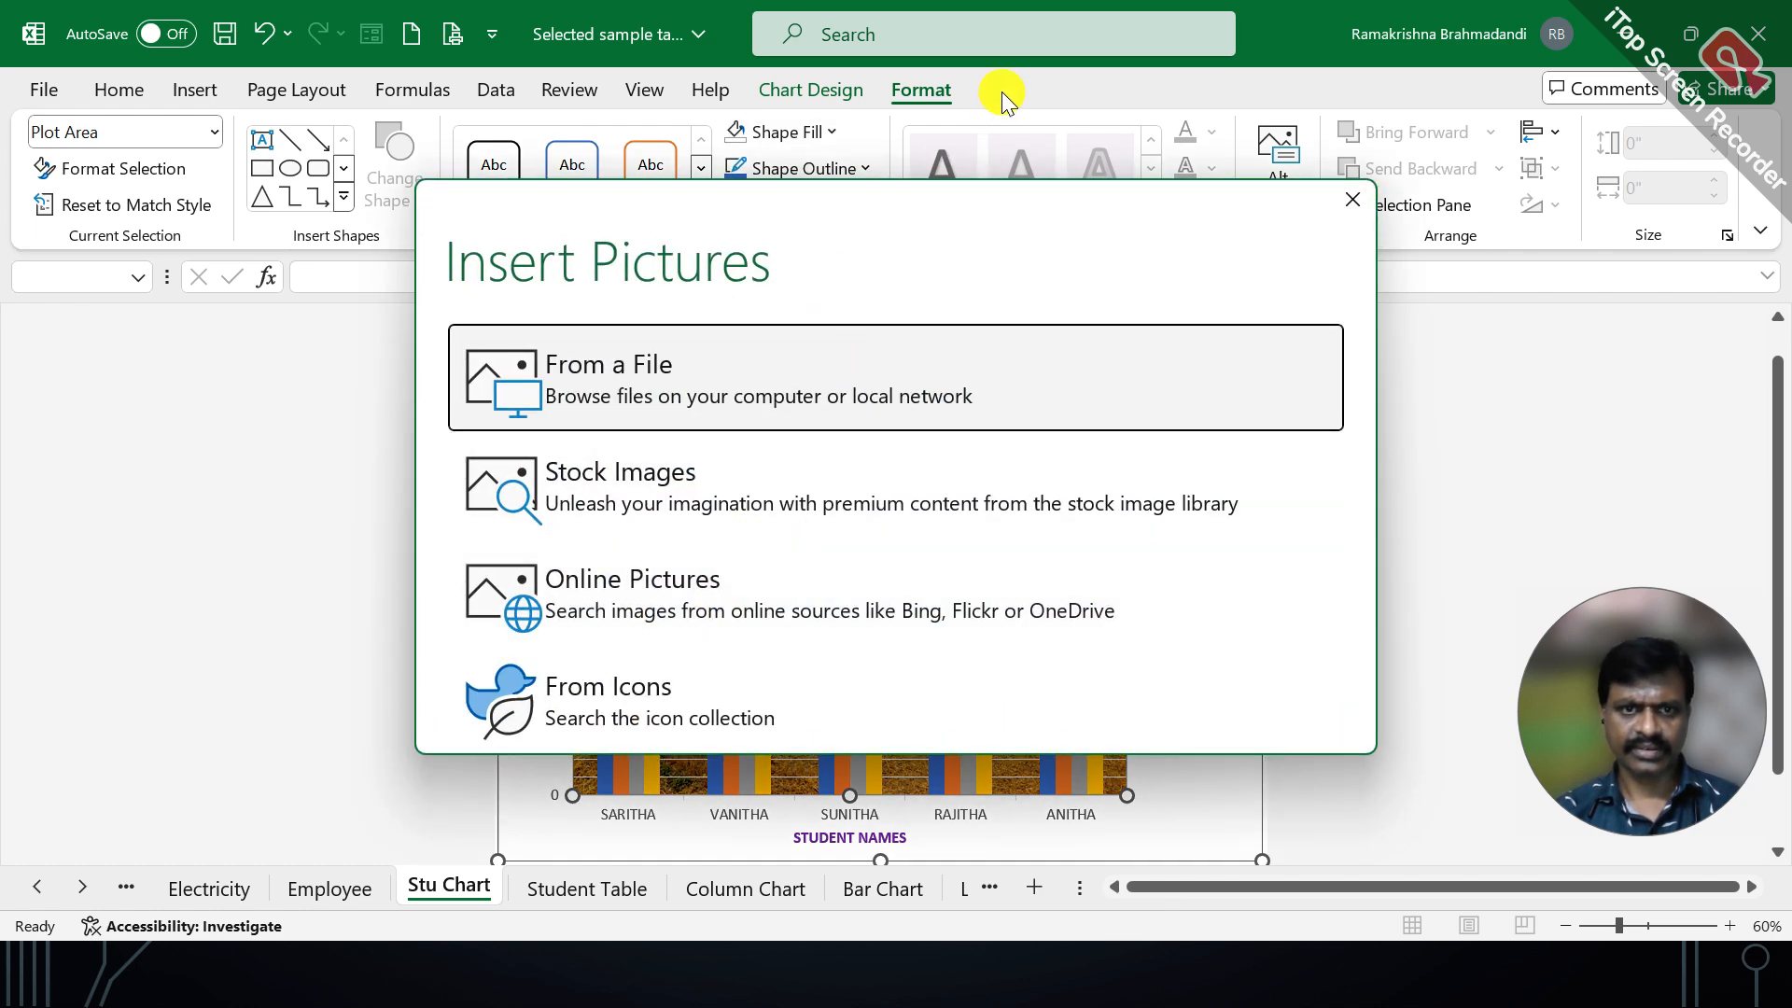
click(1352, 199)
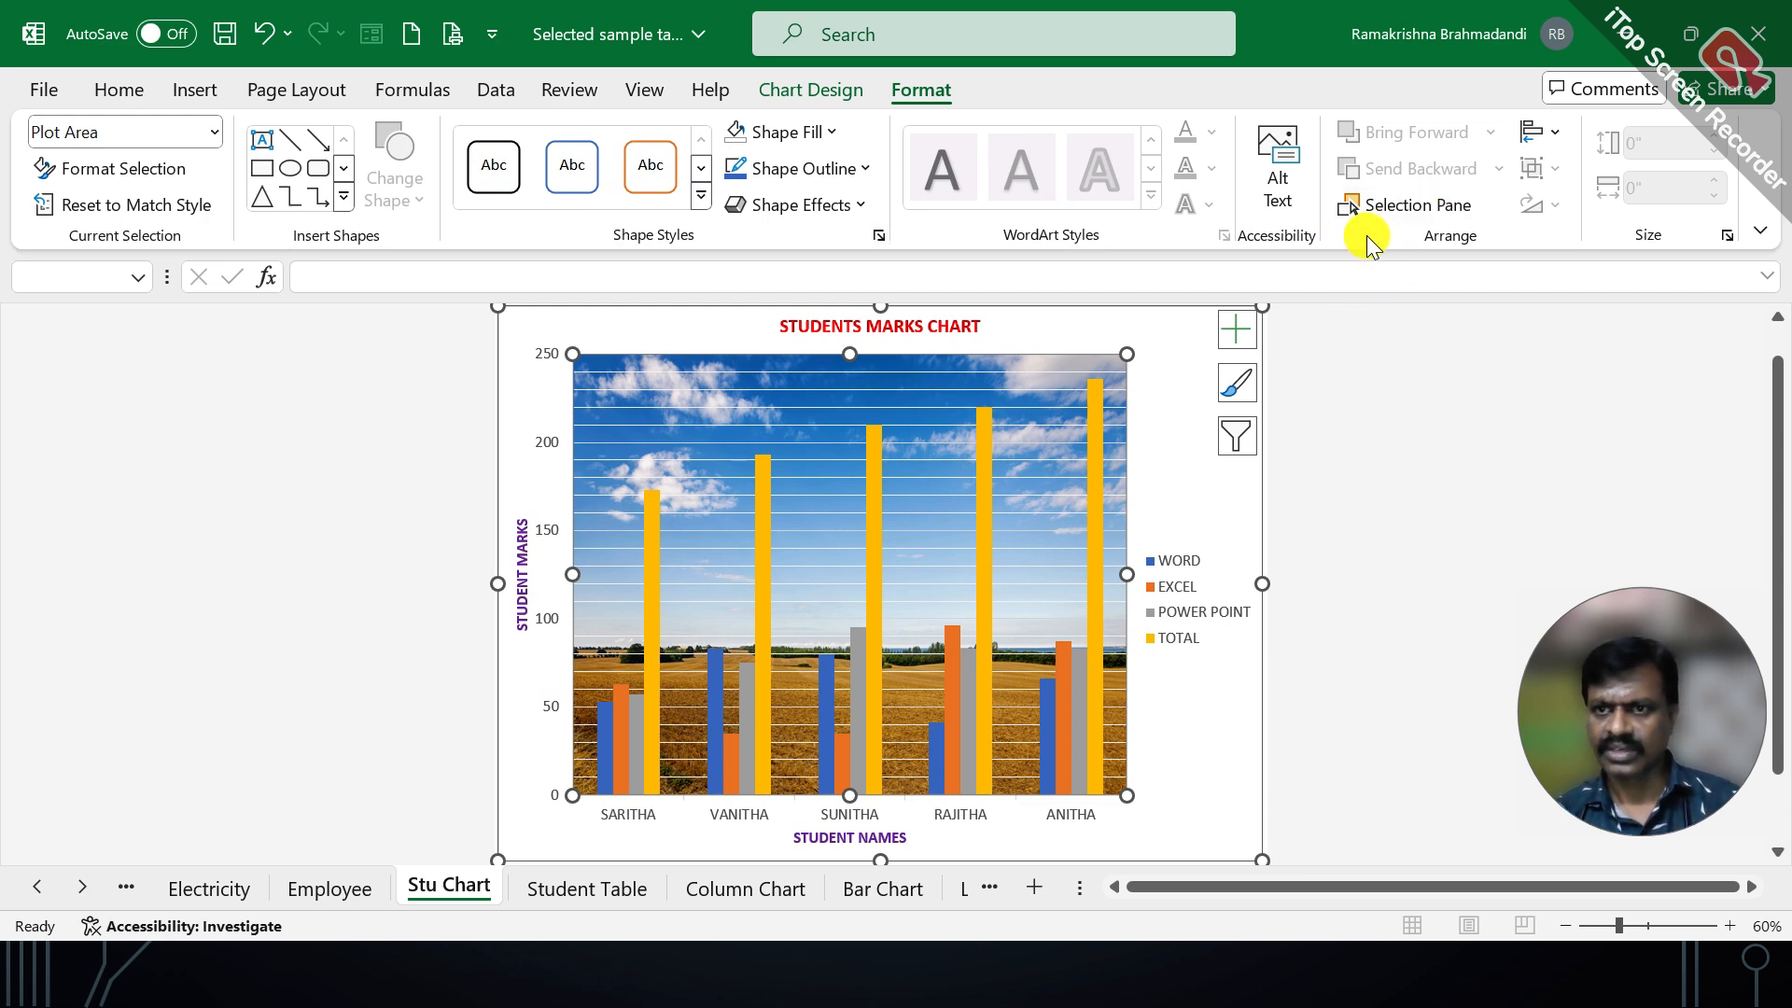
Set the transparency of the plot area's picture fill to 73%
click(1728, 237)
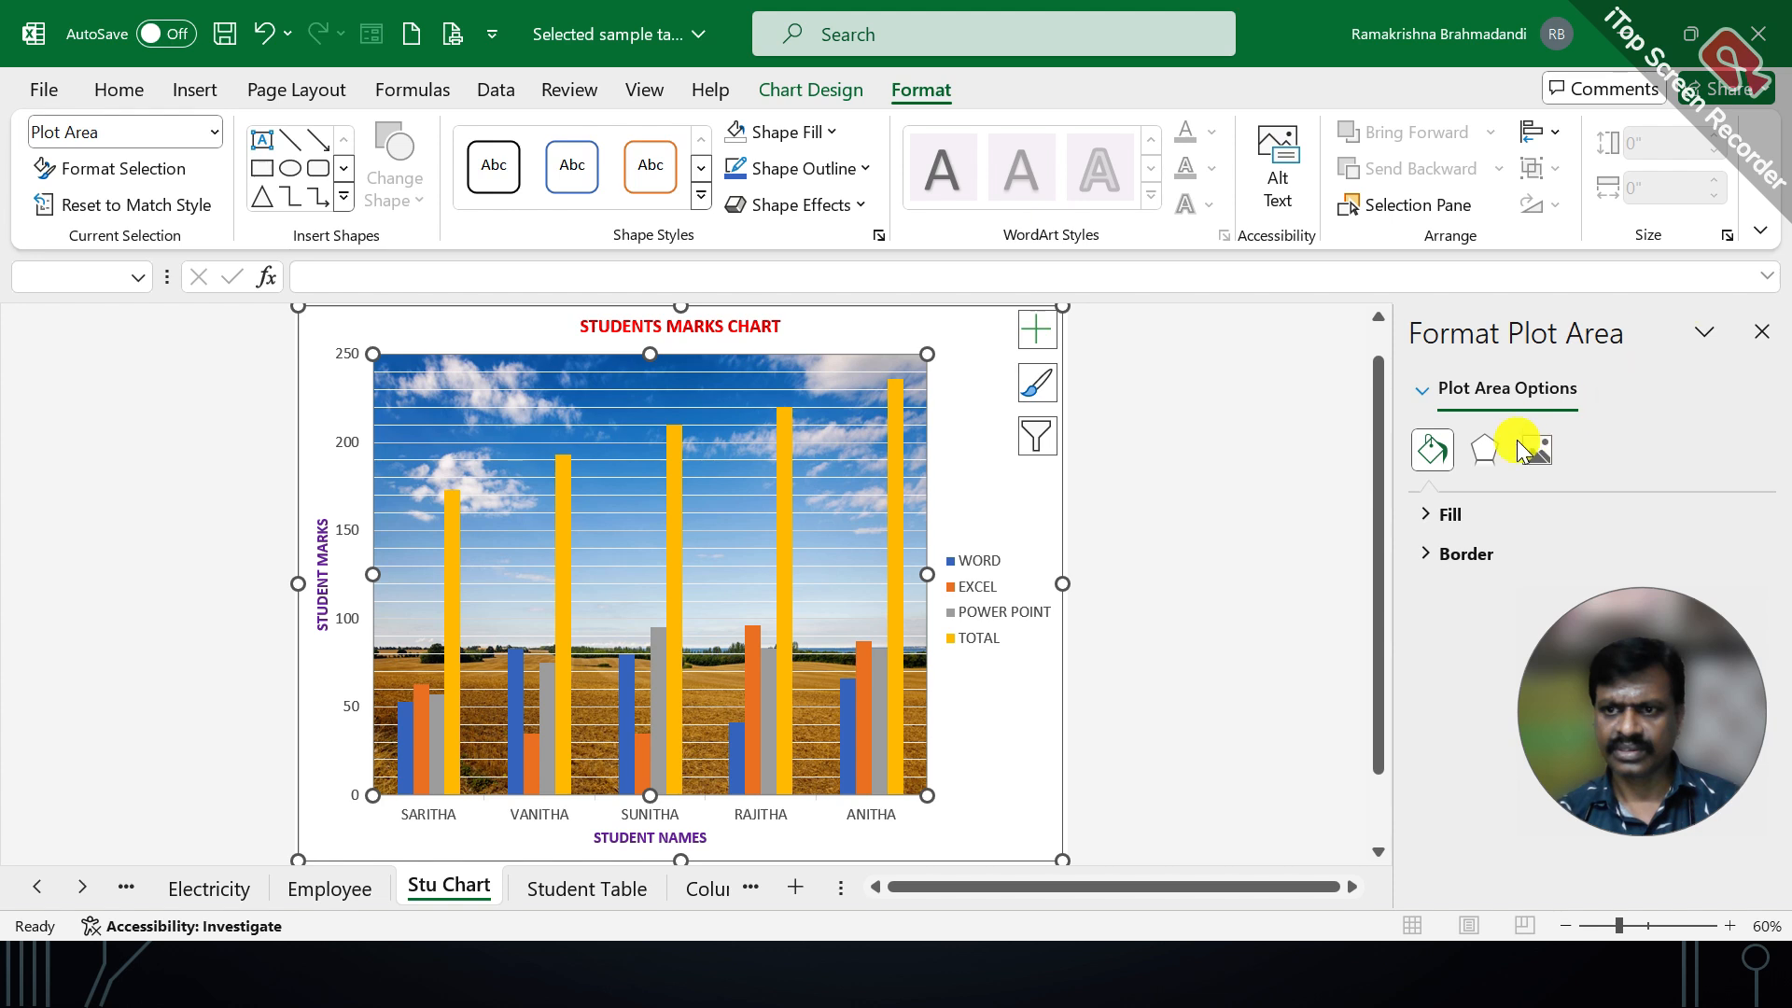
click(1449, 522)
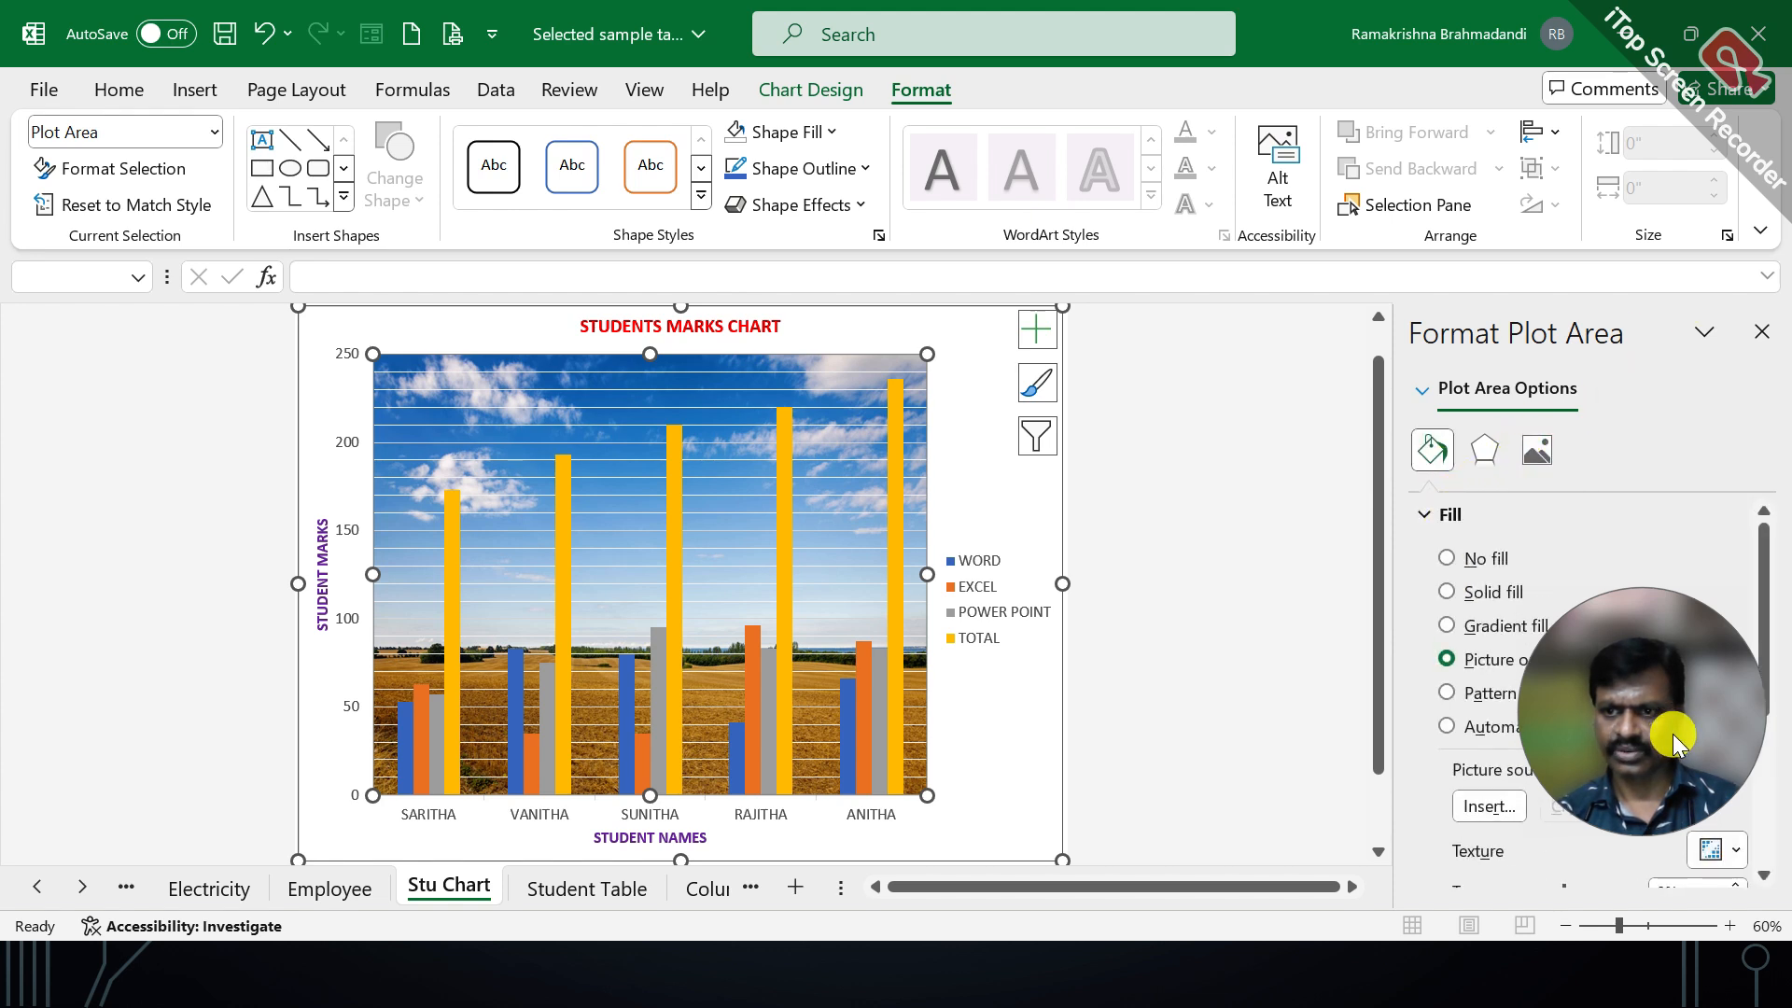
scroll(1600, 732, down, 3)
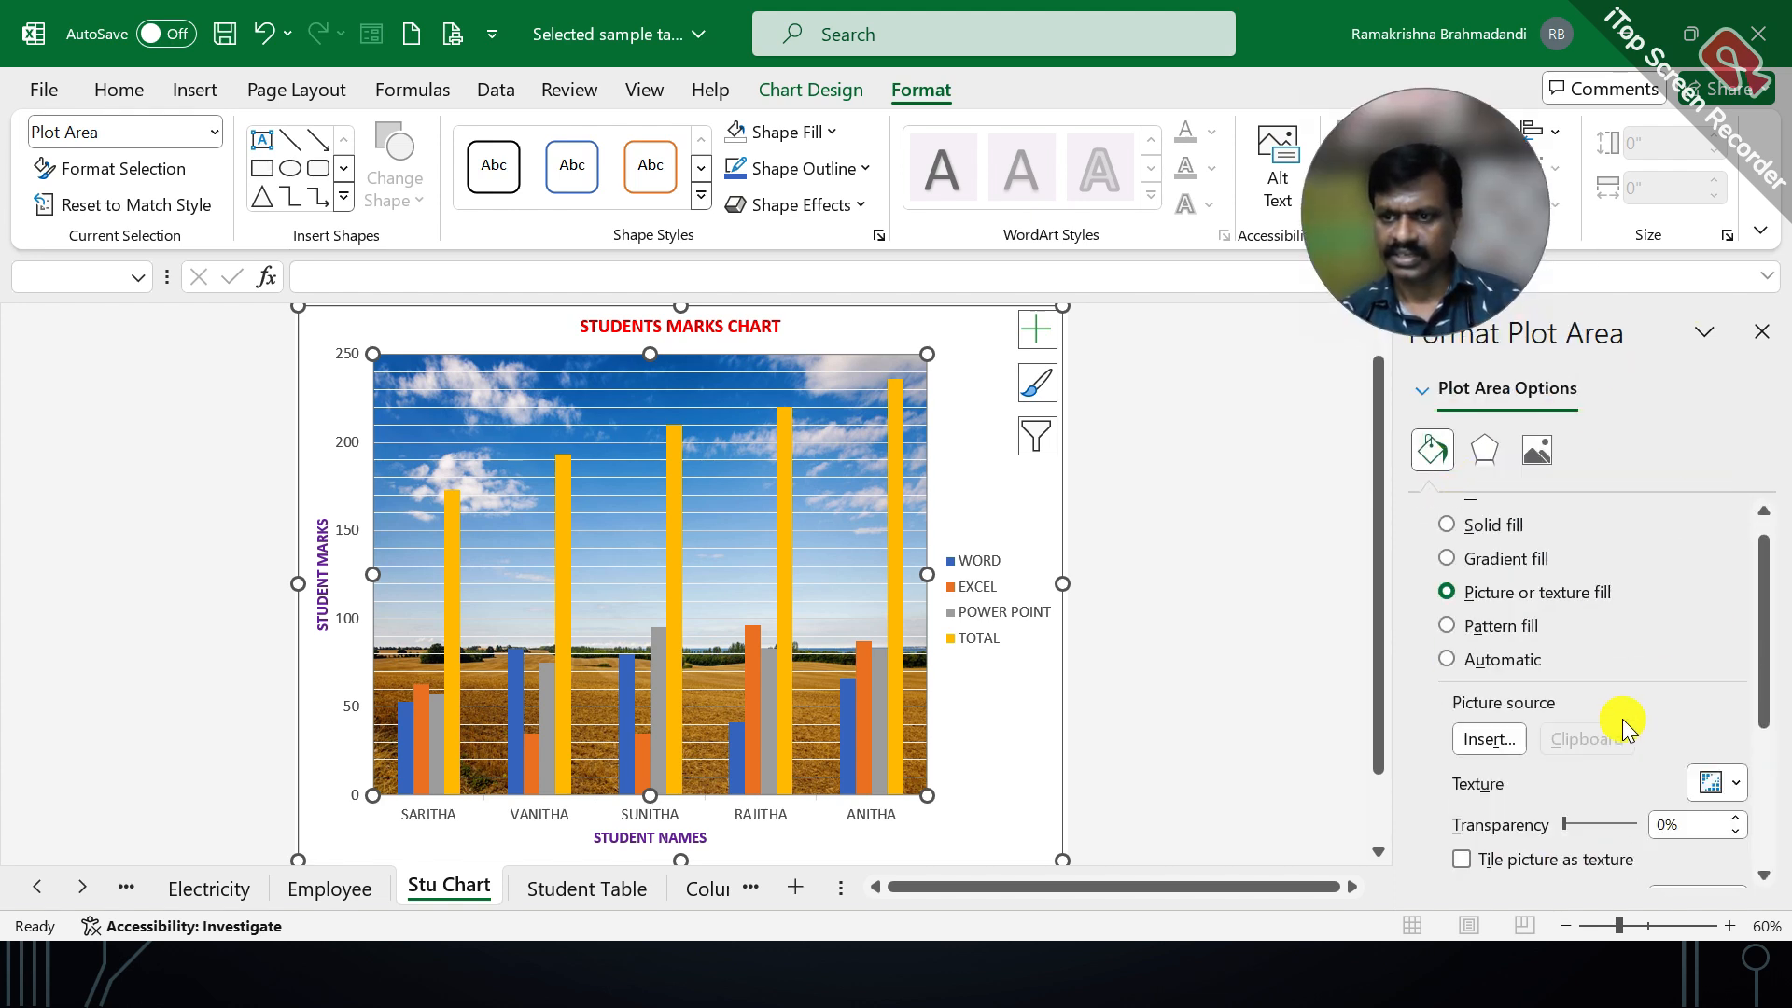
scroll(1553, 671, down, 1)
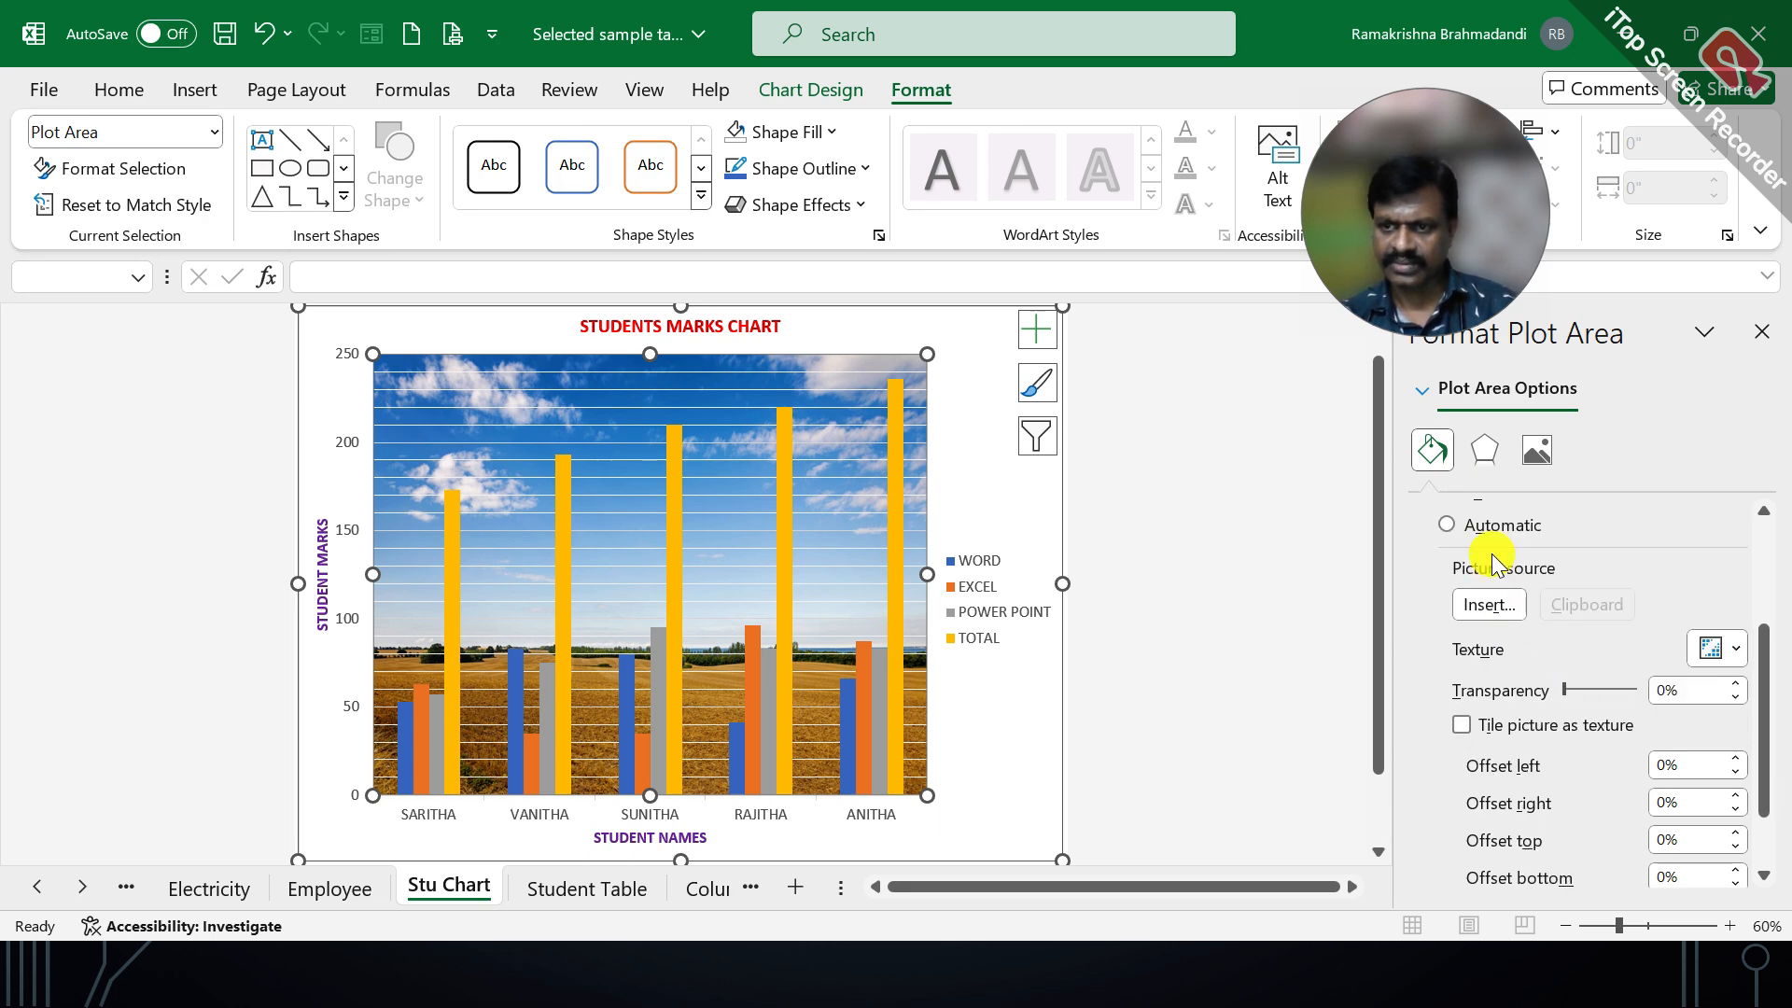
click(1763, 331)
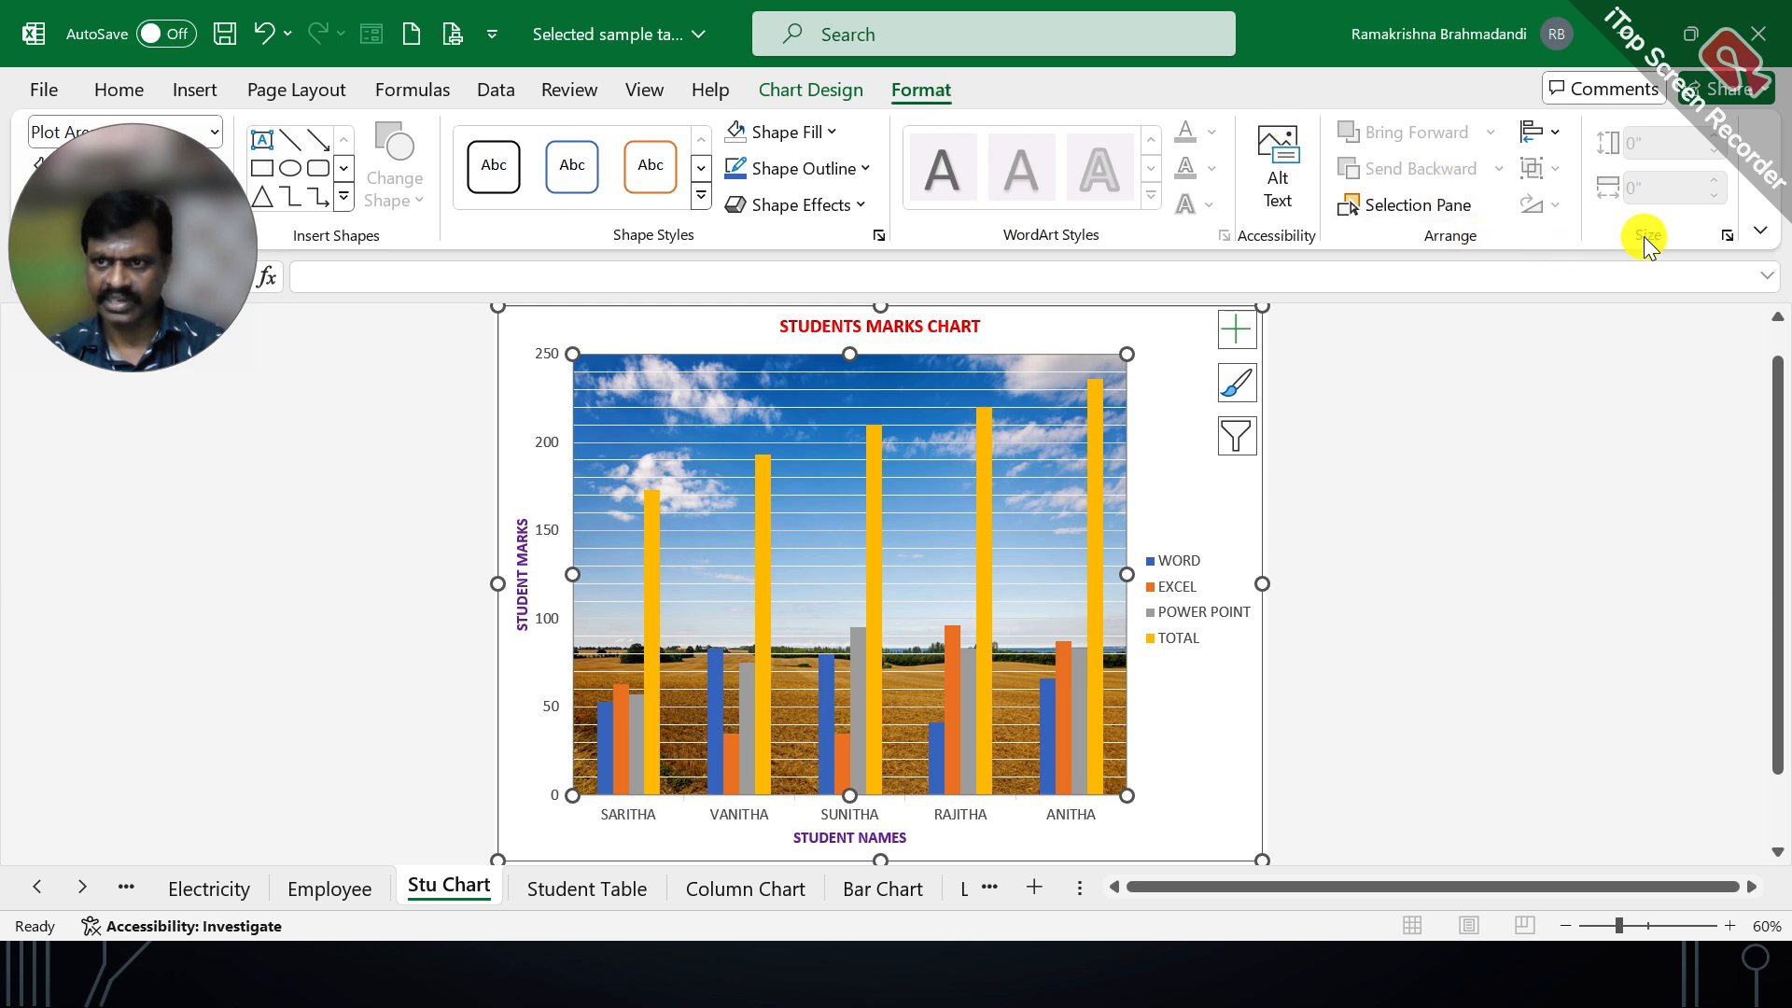
click(1728, 236)
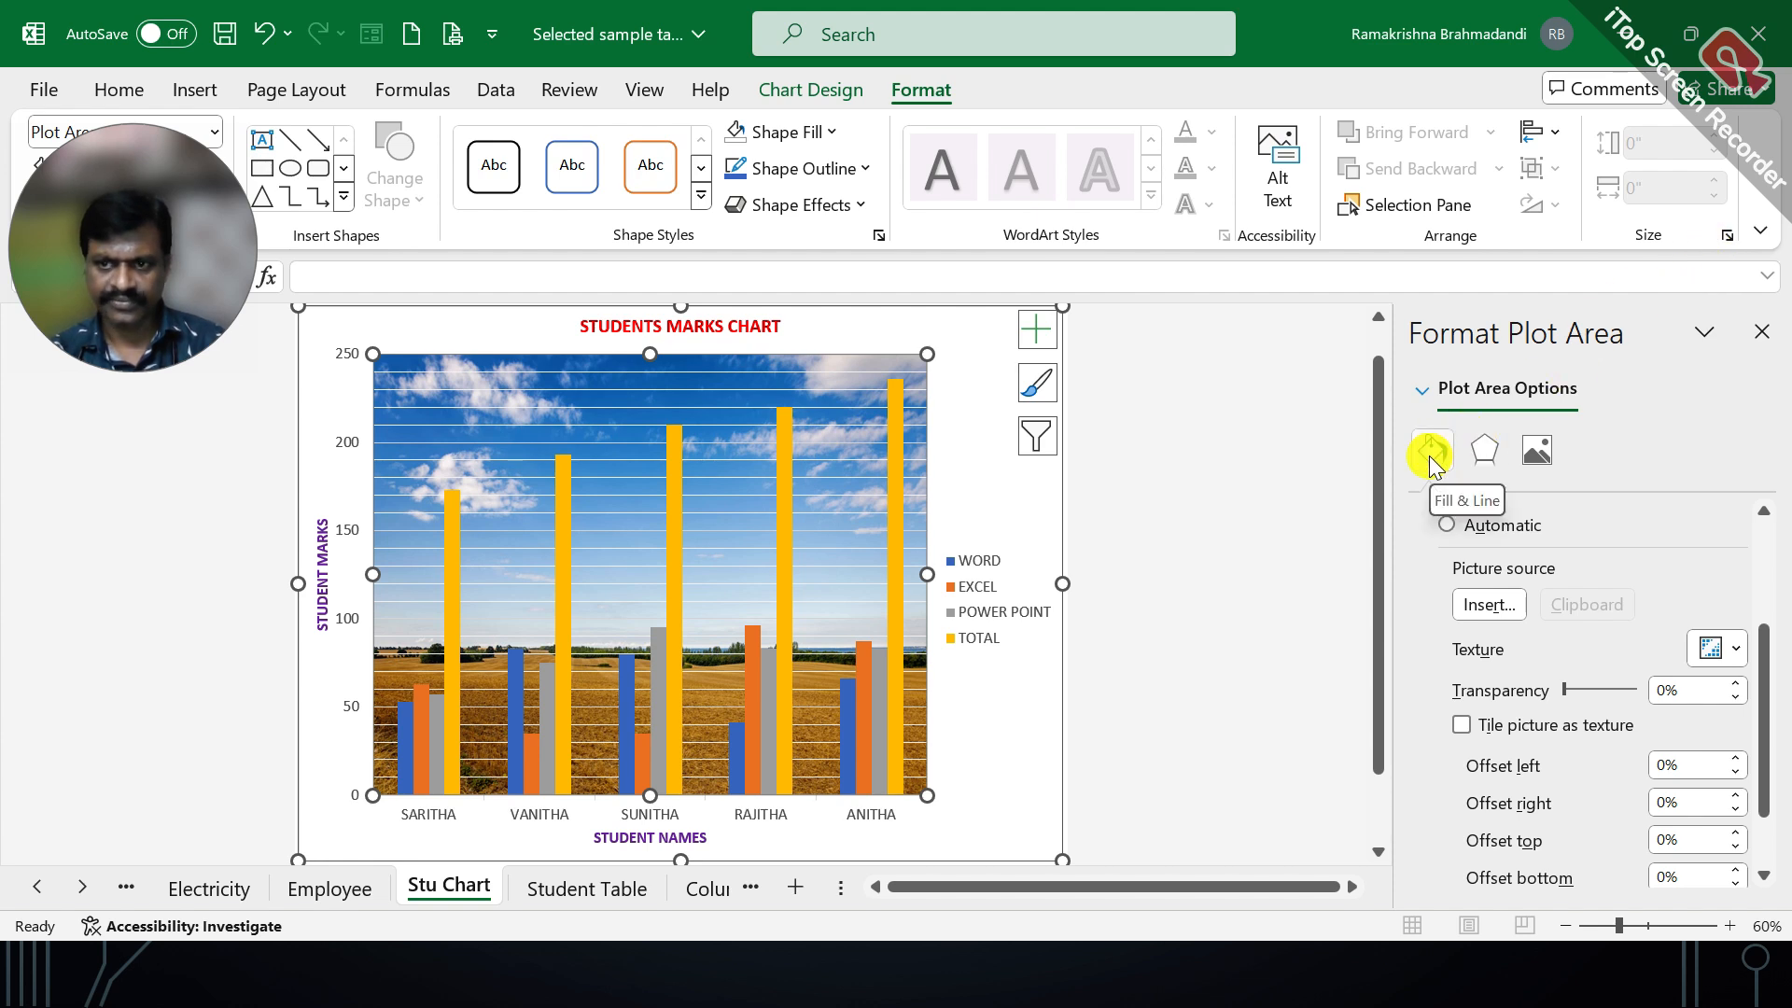
scroll(1531, 711, down, 2)
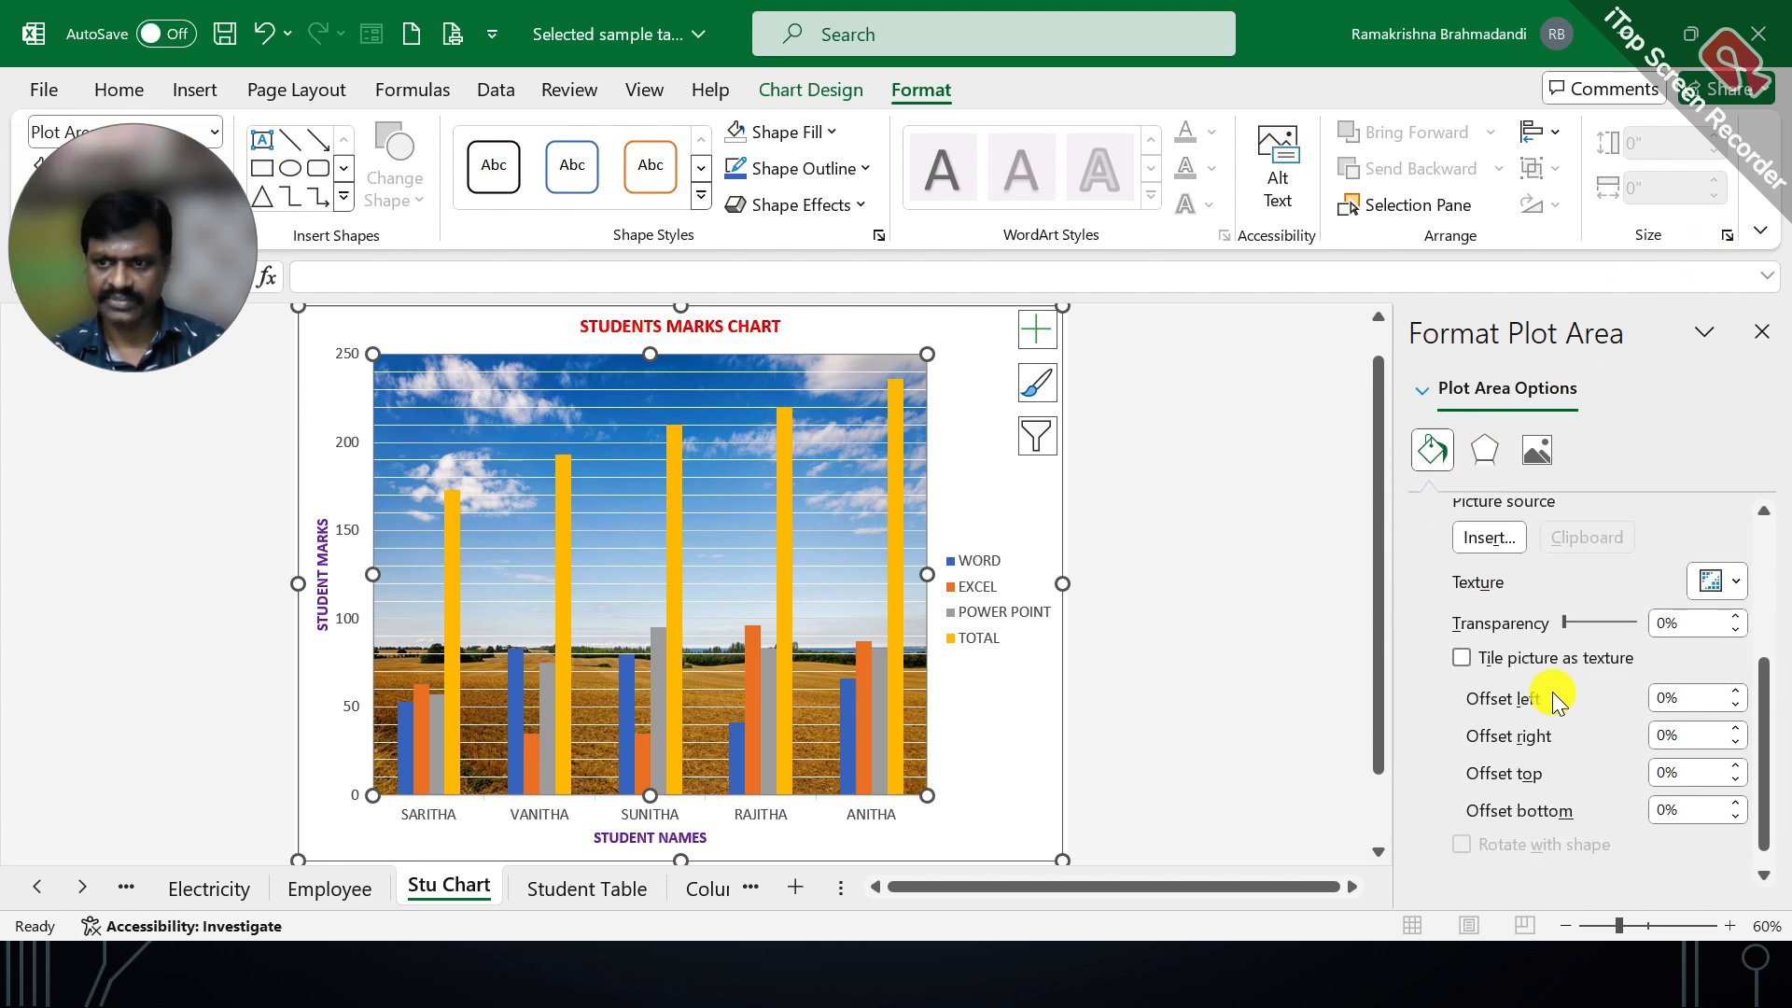
drag(1569, 624, 1621, 633)
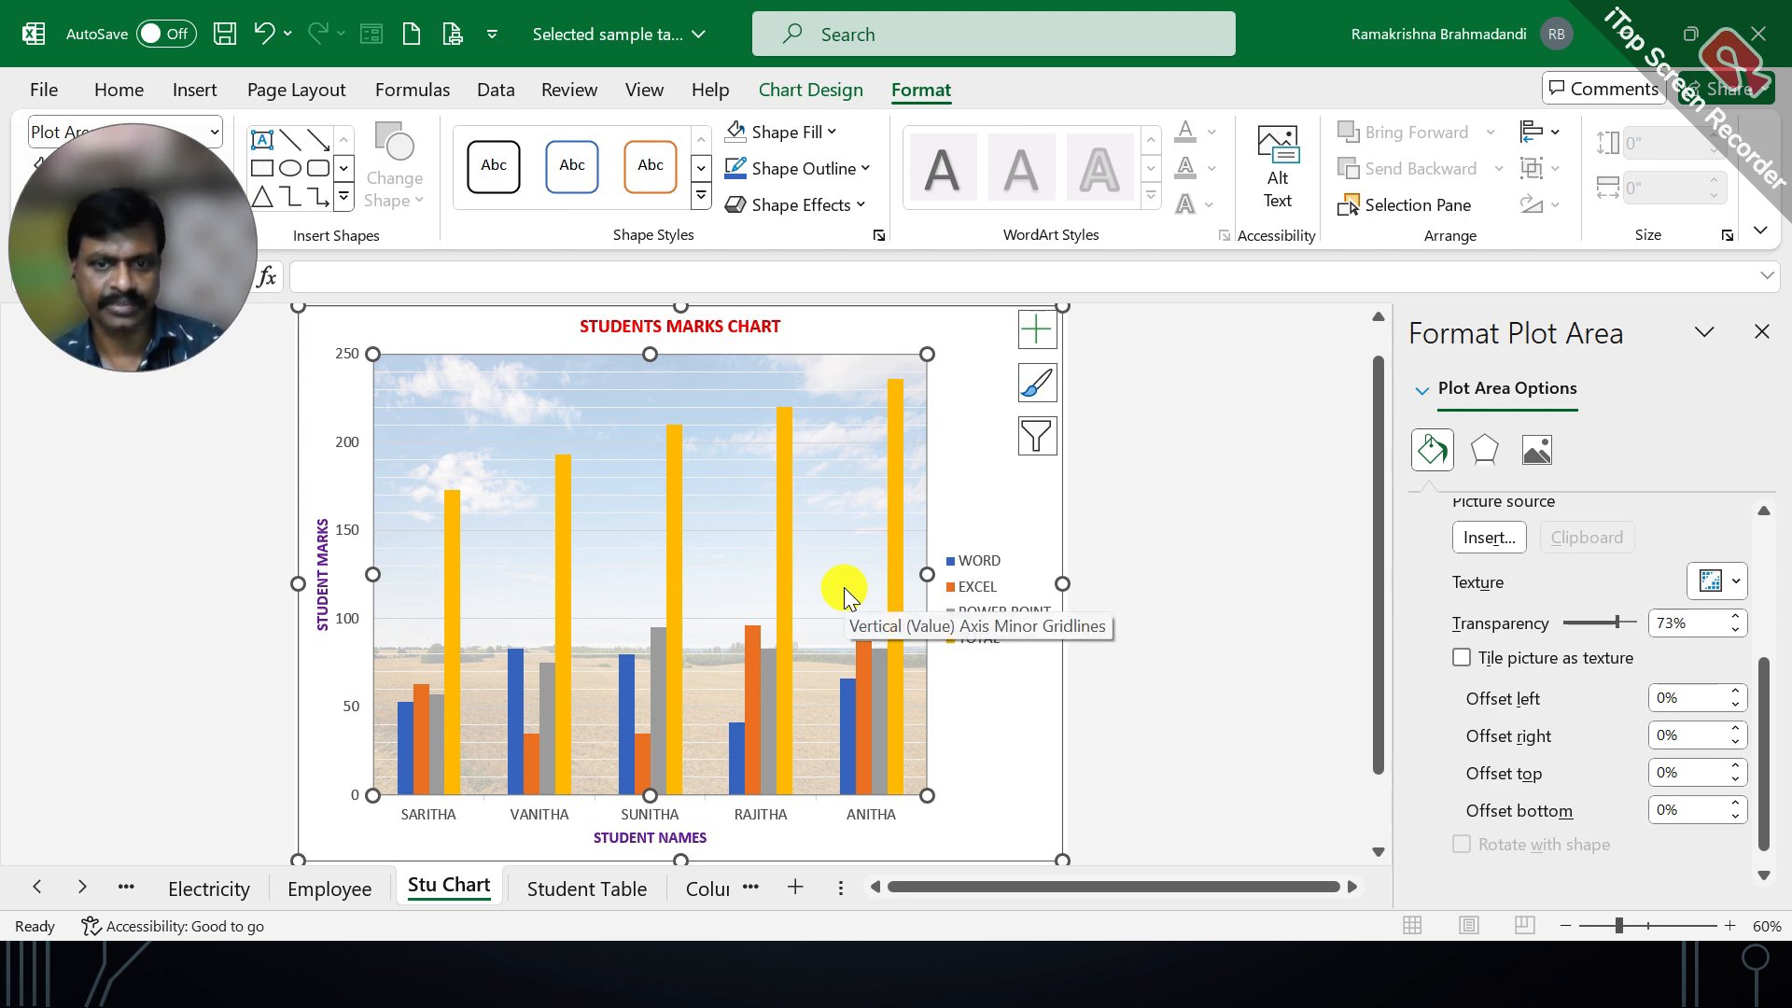
Close the plot area formatting and fill the chart area with the lightest gold theme colour
click(1761, 334)
click(1365, 658)
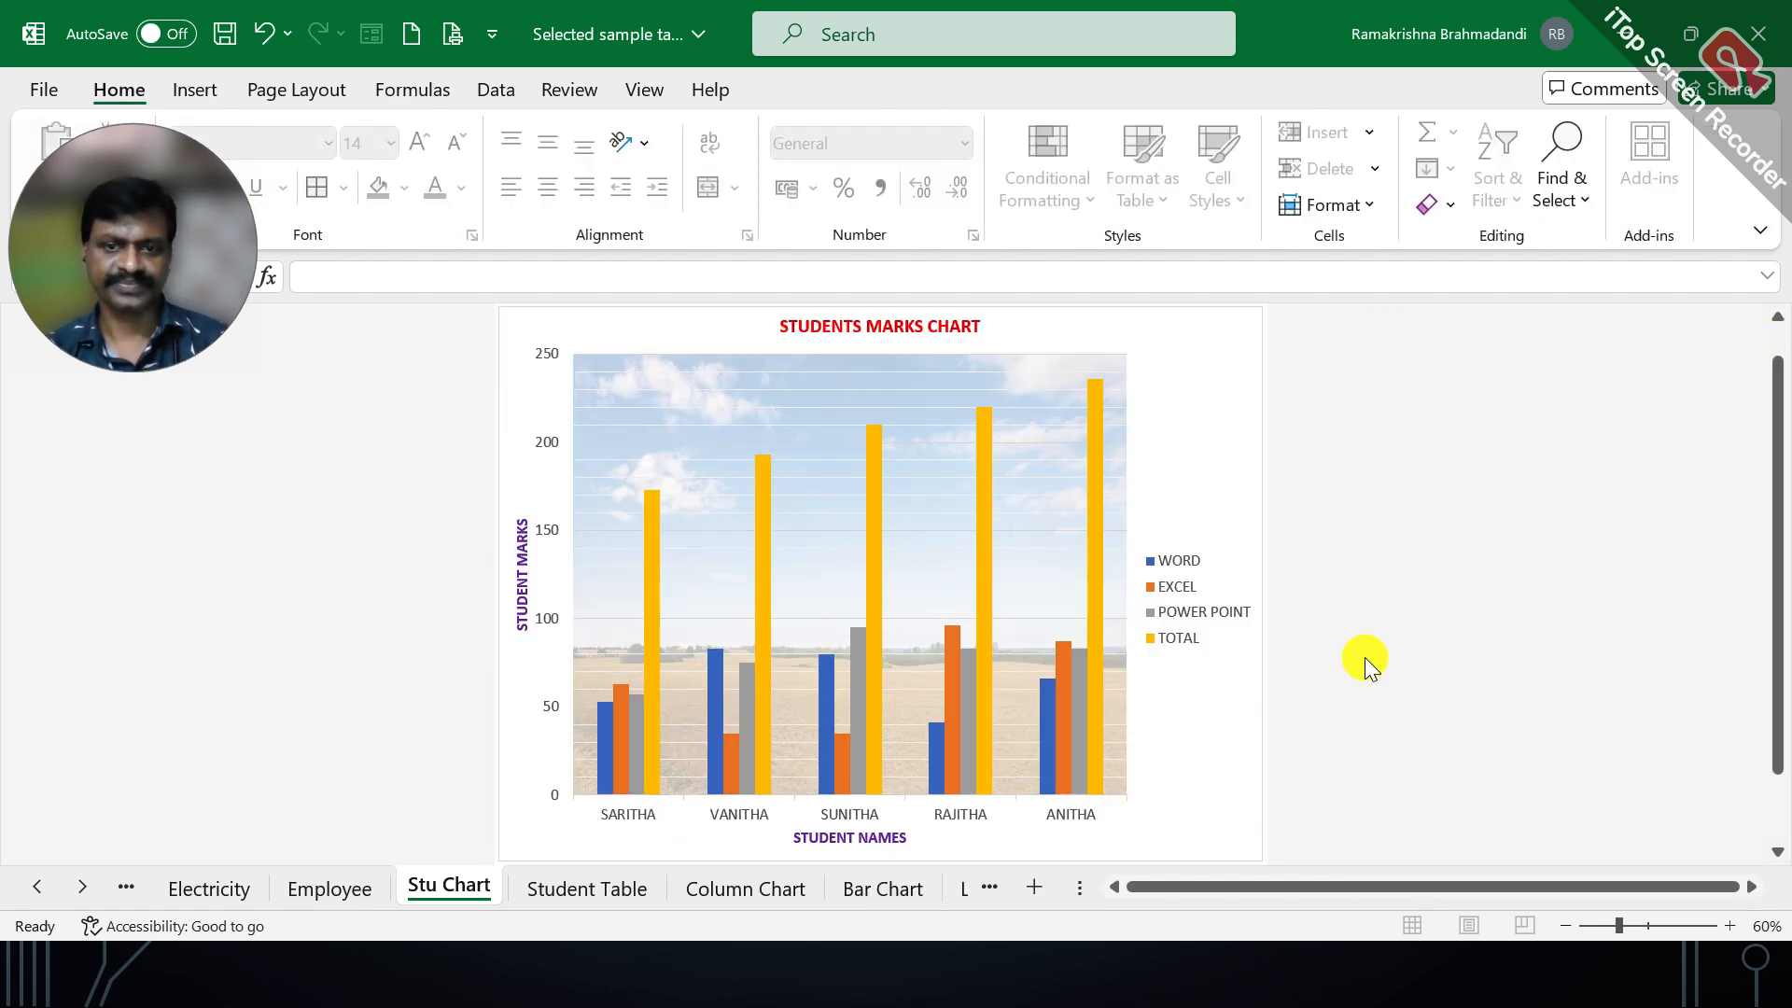
click(1163, 393)
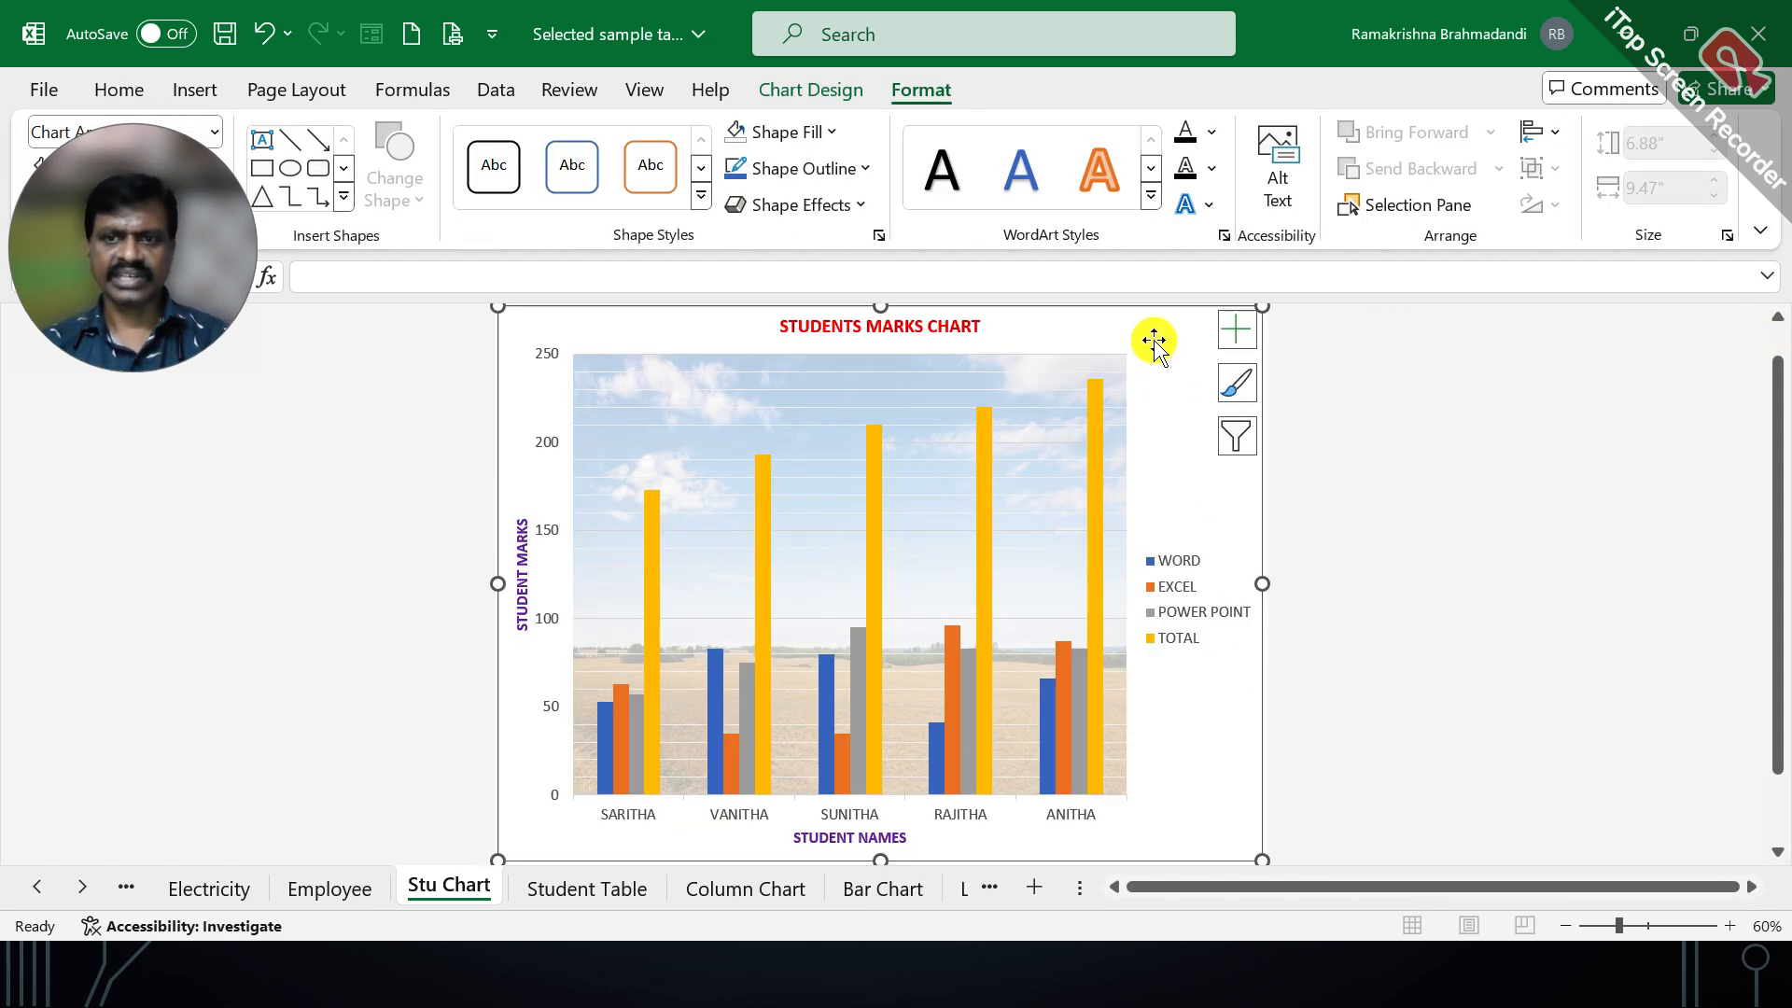
click(834, 134)
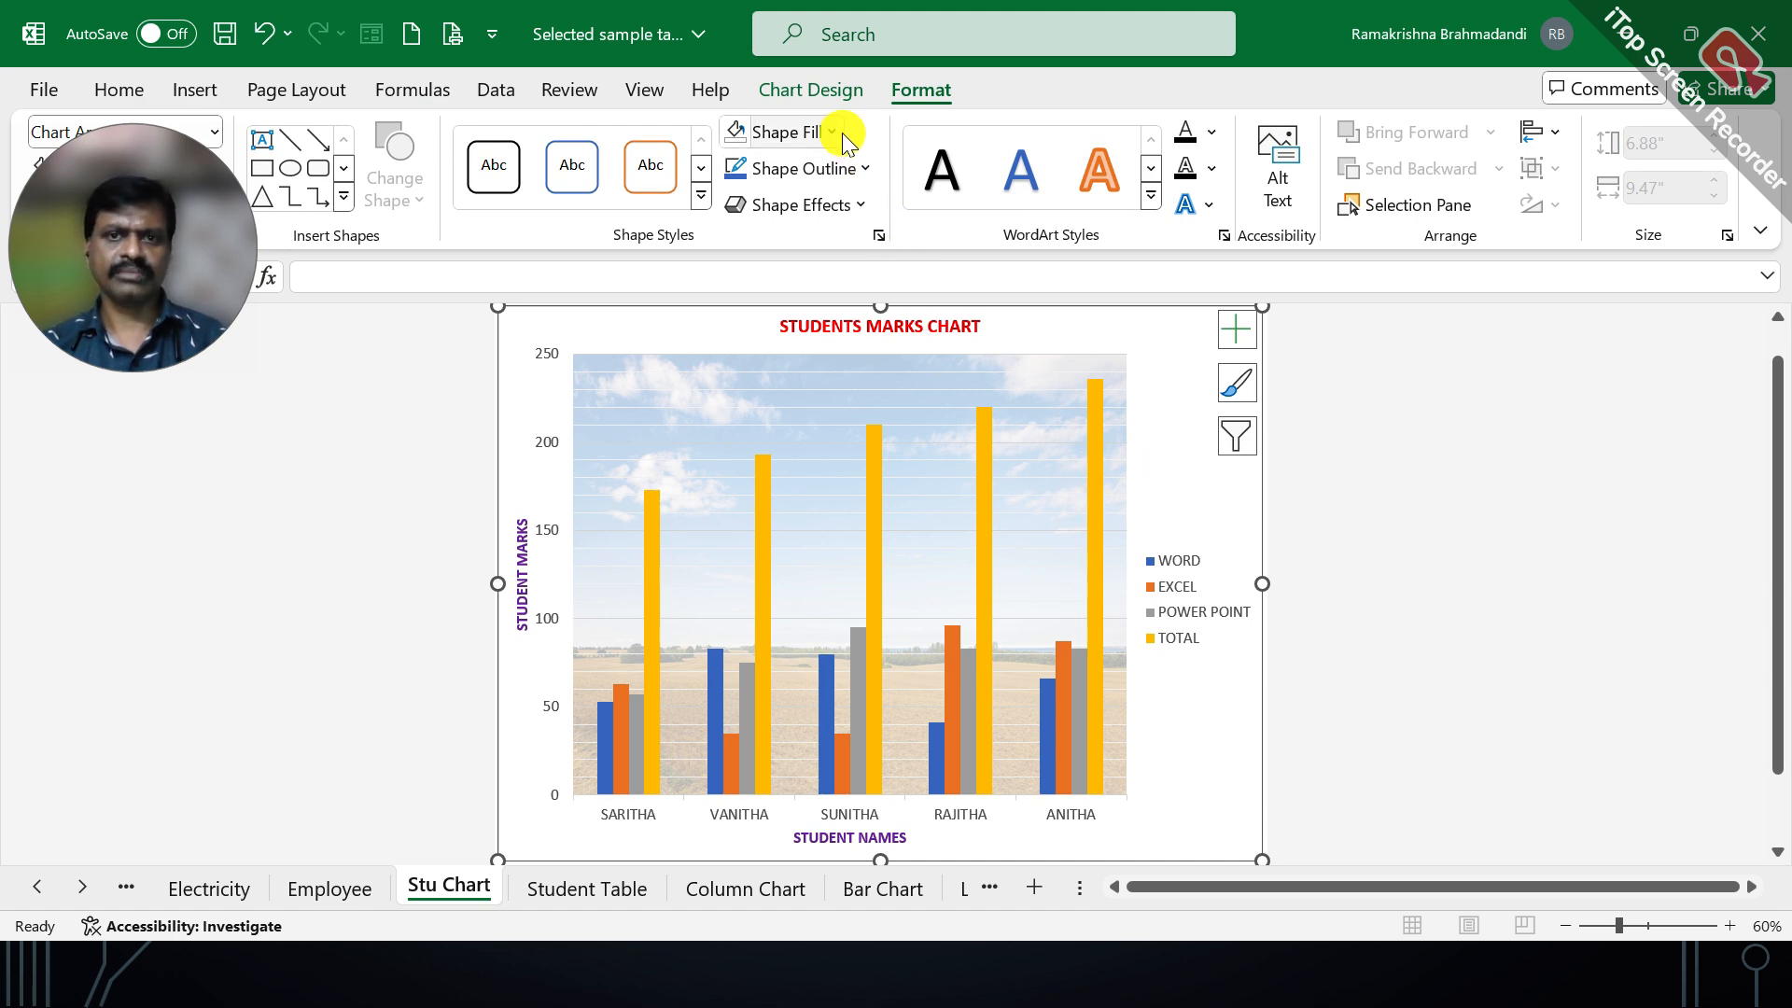
key(Escape)
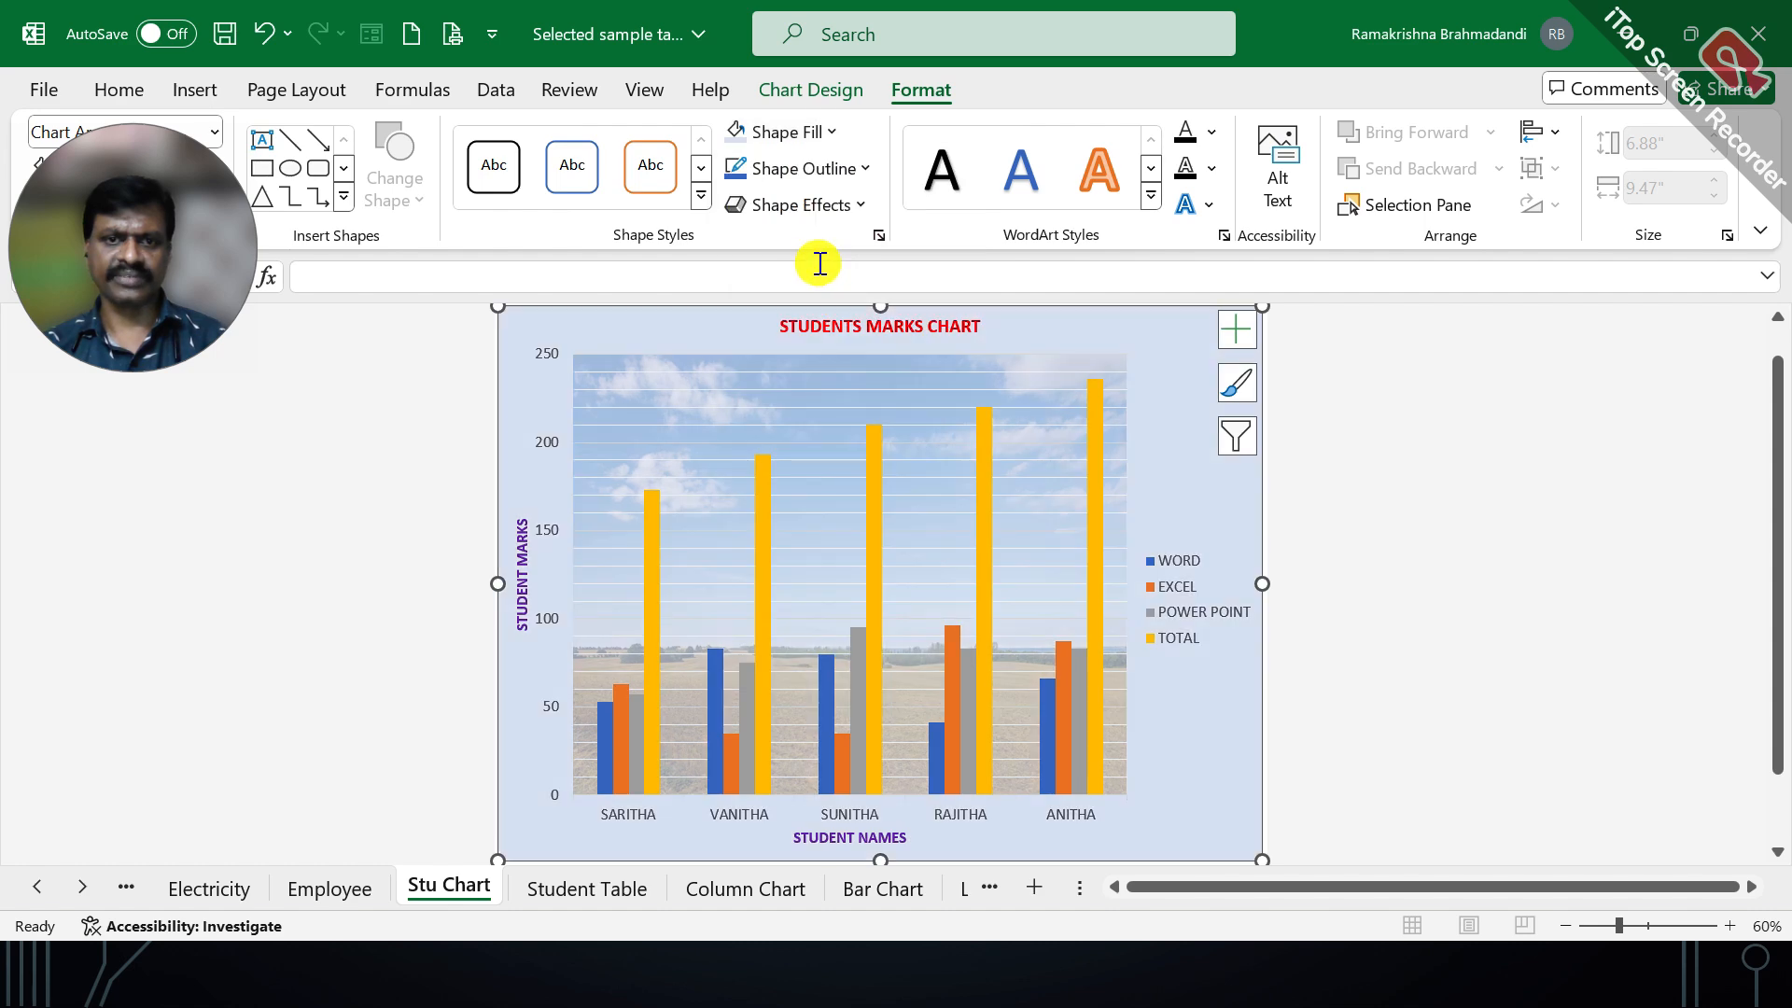
click(828, 132)
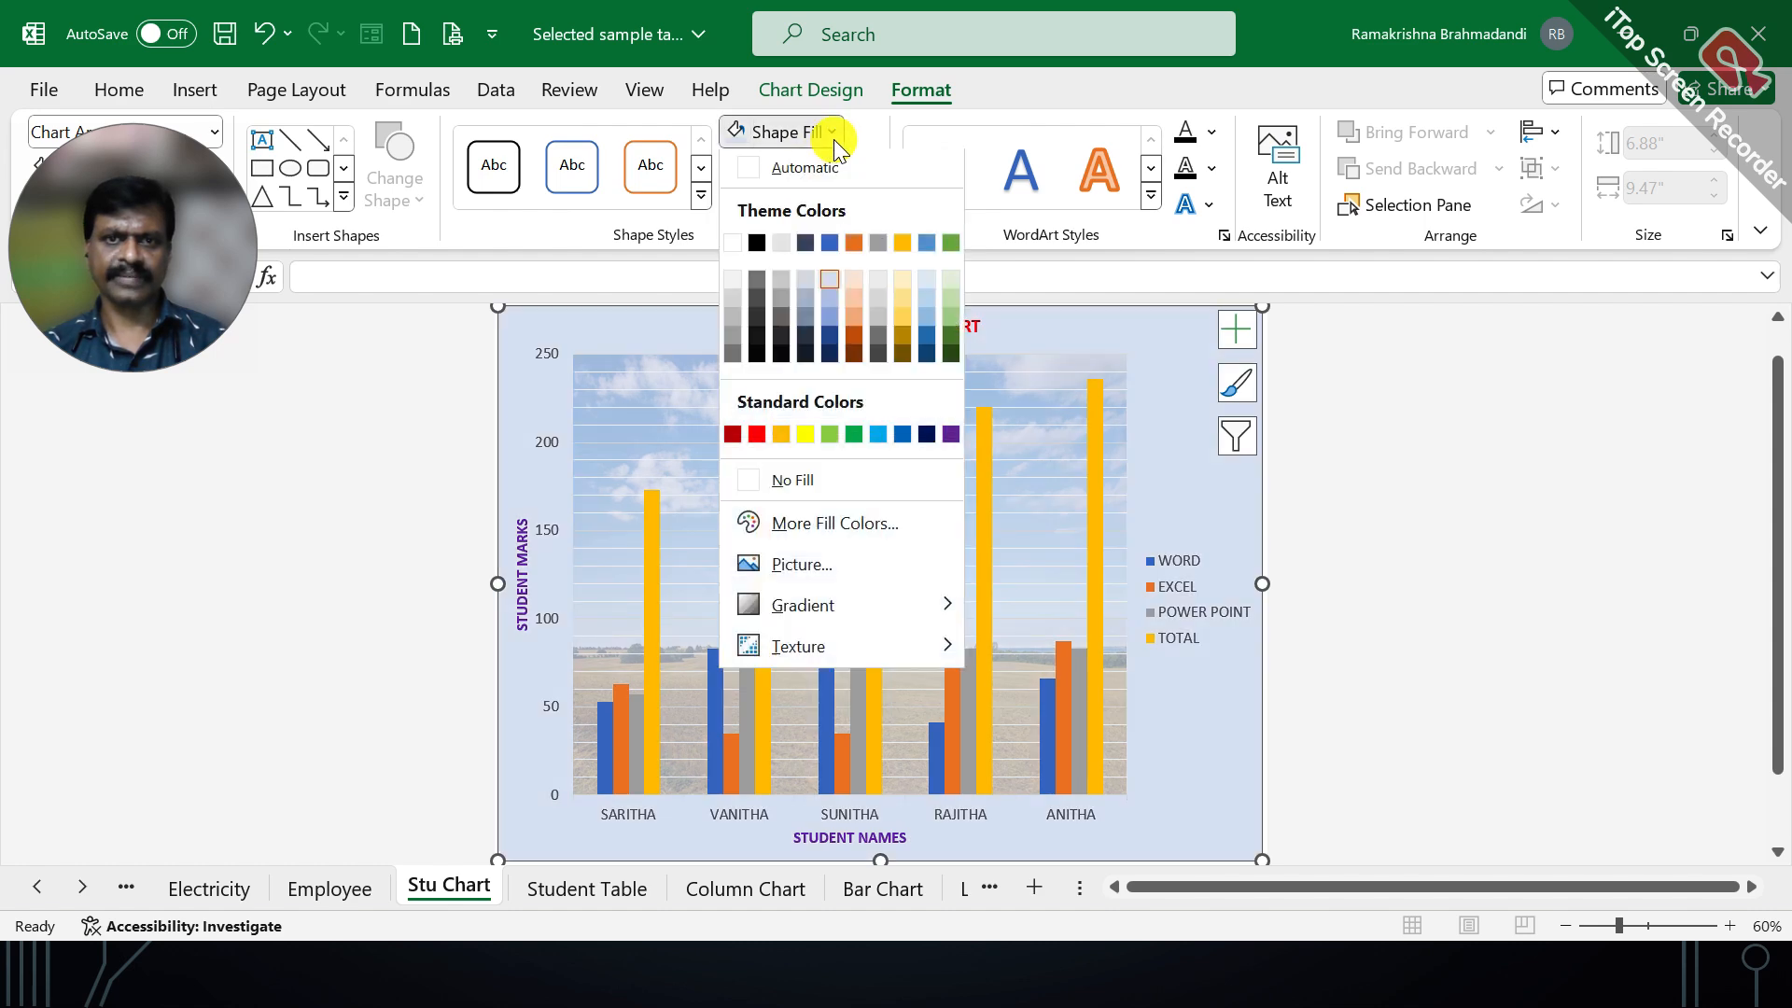
click(903, 281)
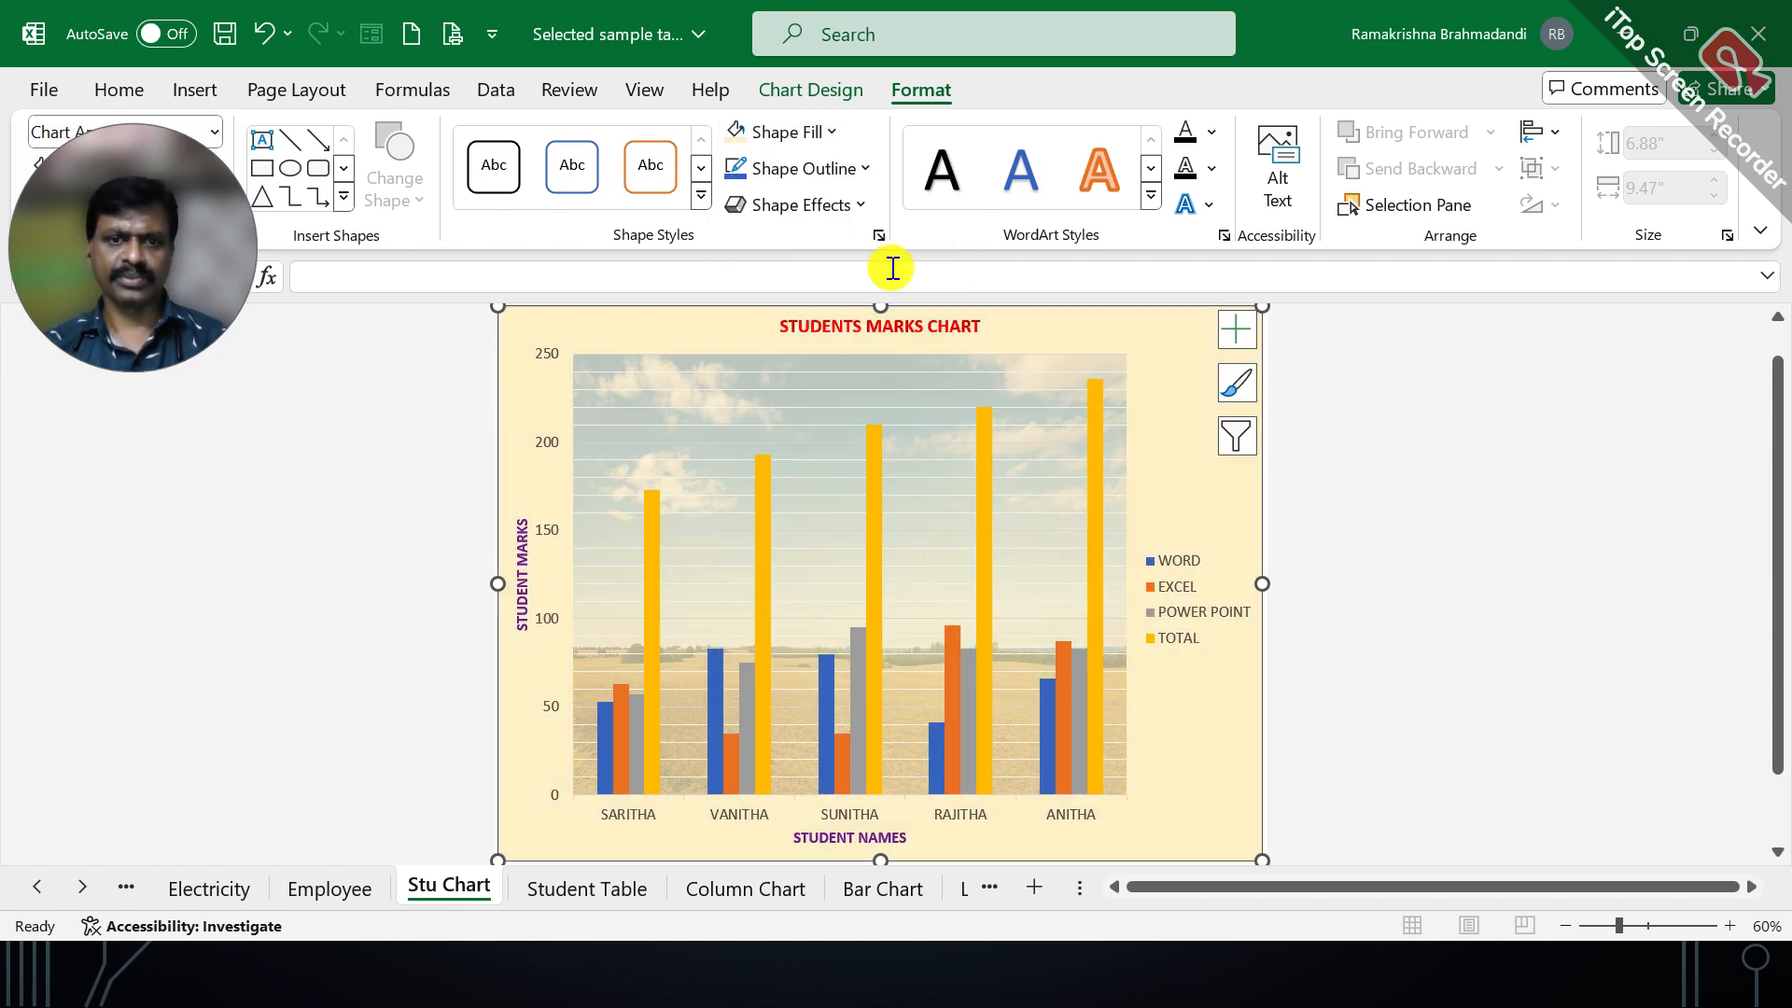
Apply a gradient to the chart area fill that darkens from the left side to the right side
click(828, 138)
mouse_move(912, 605)
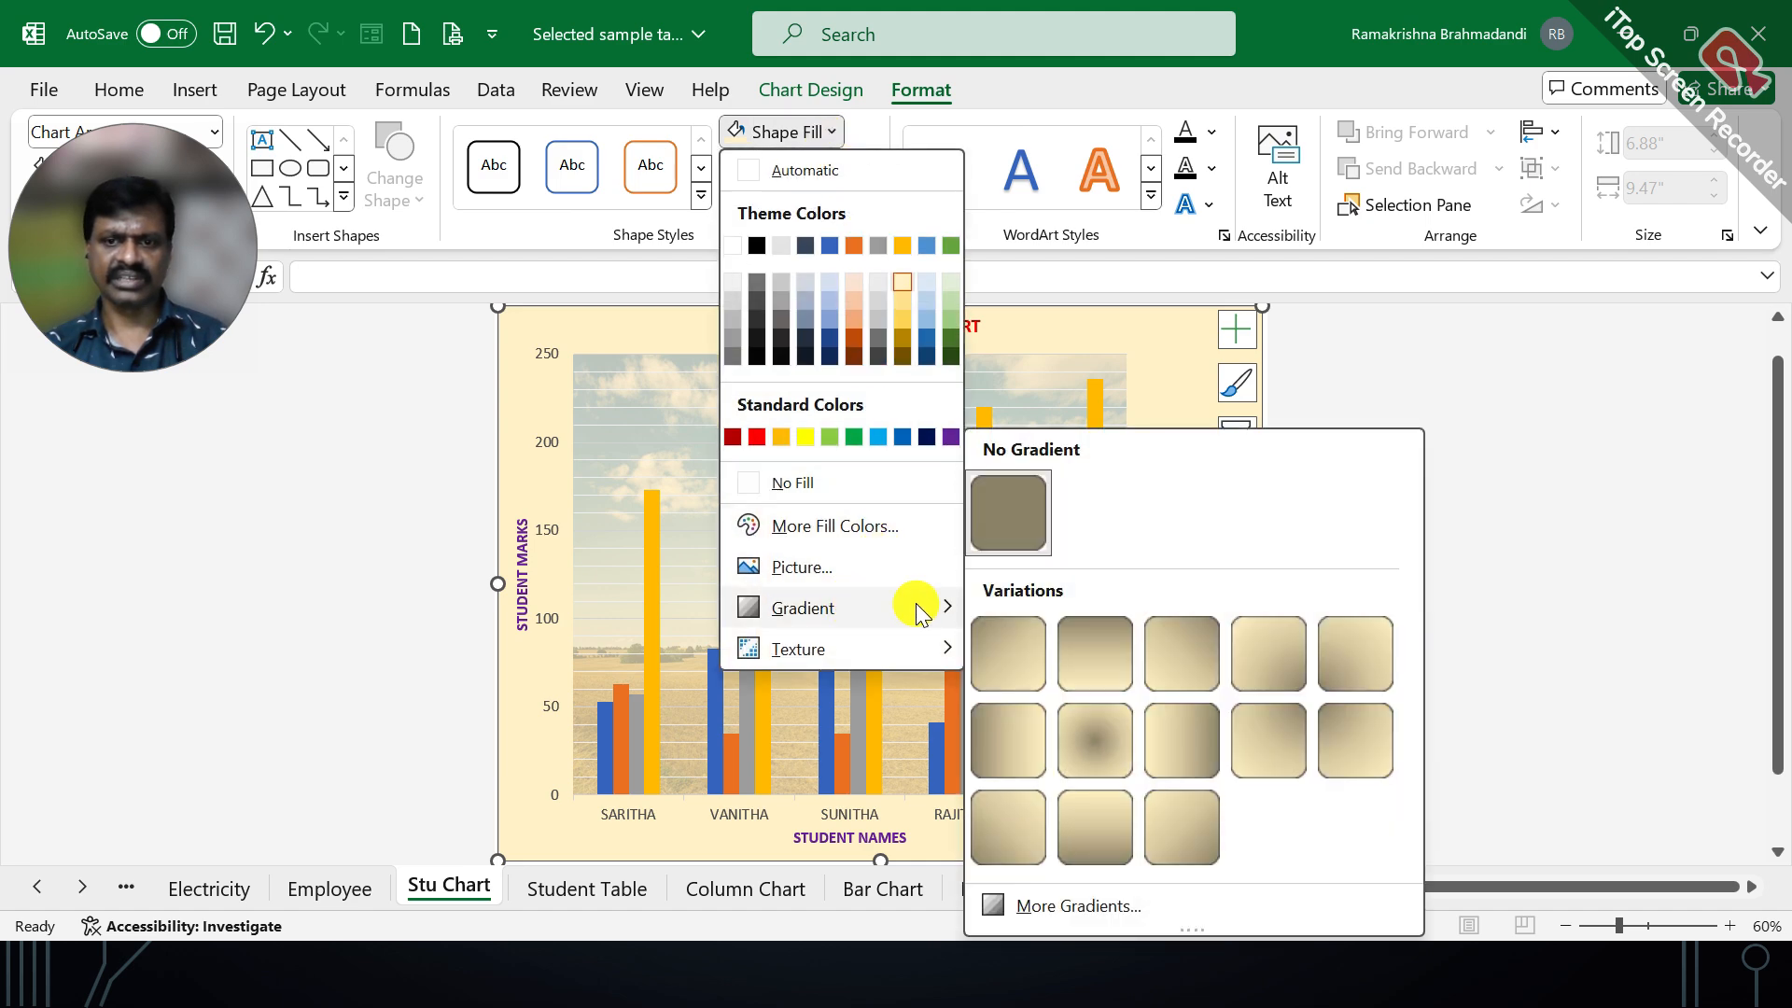
click(1212, 761)
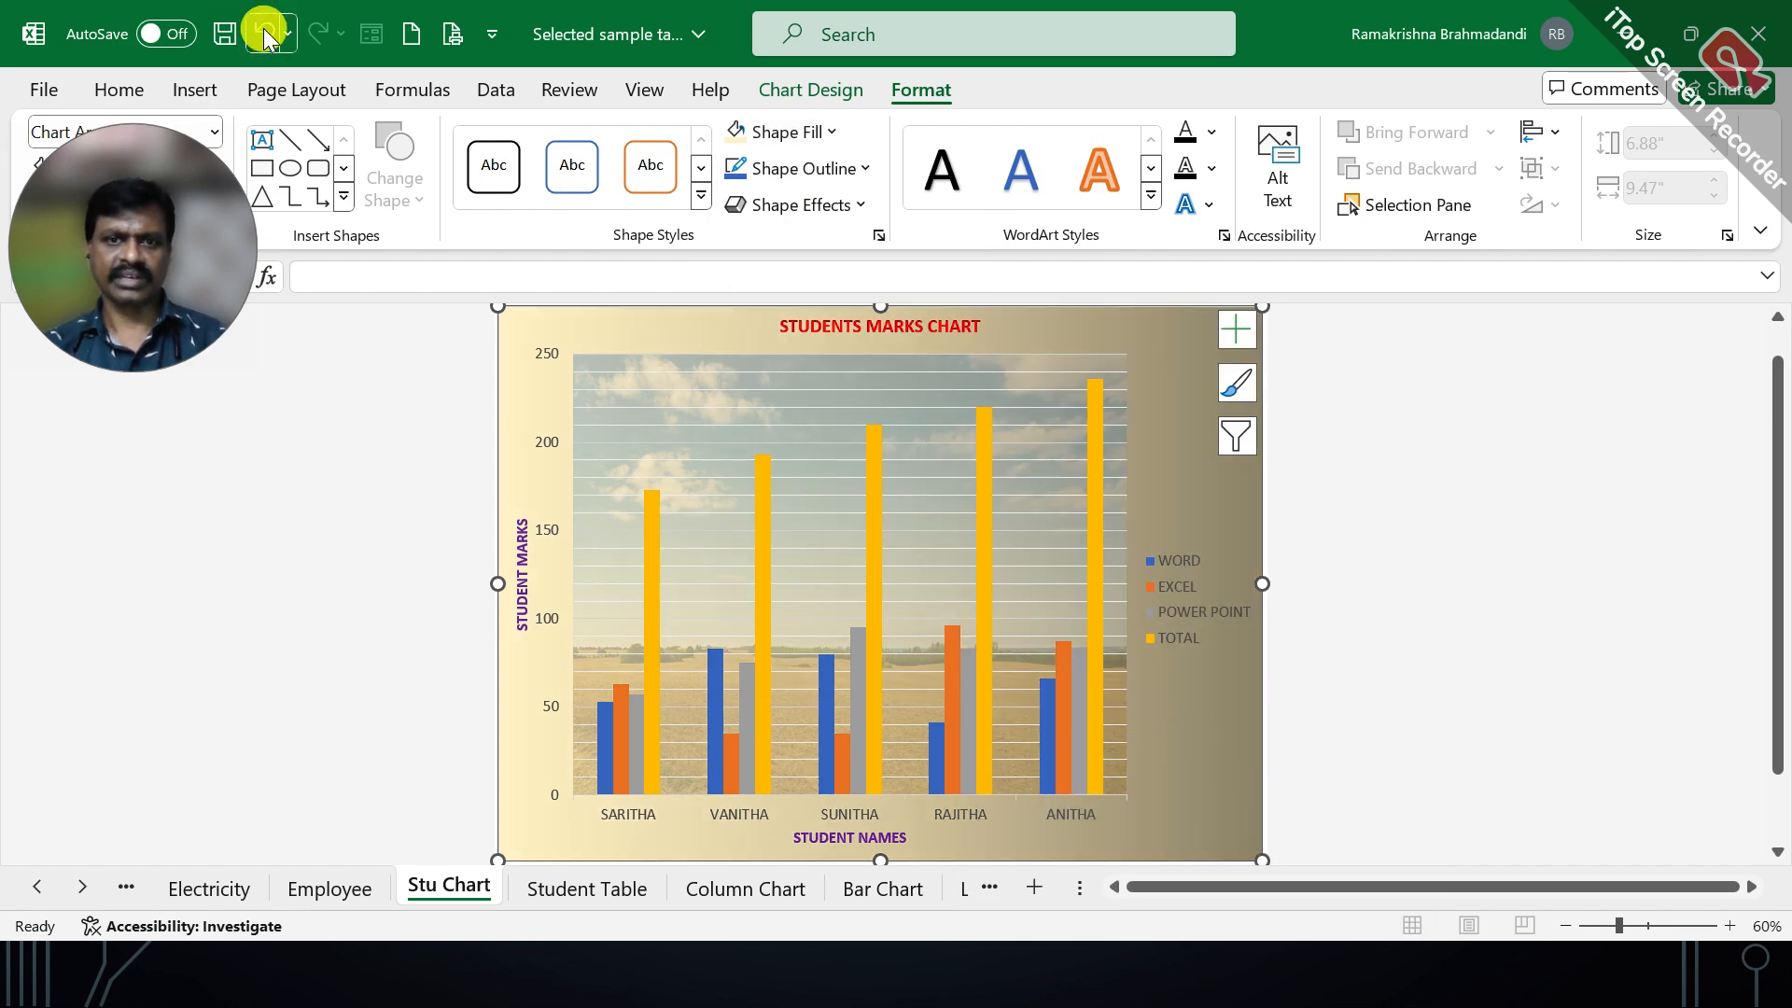
click(1376, 658)
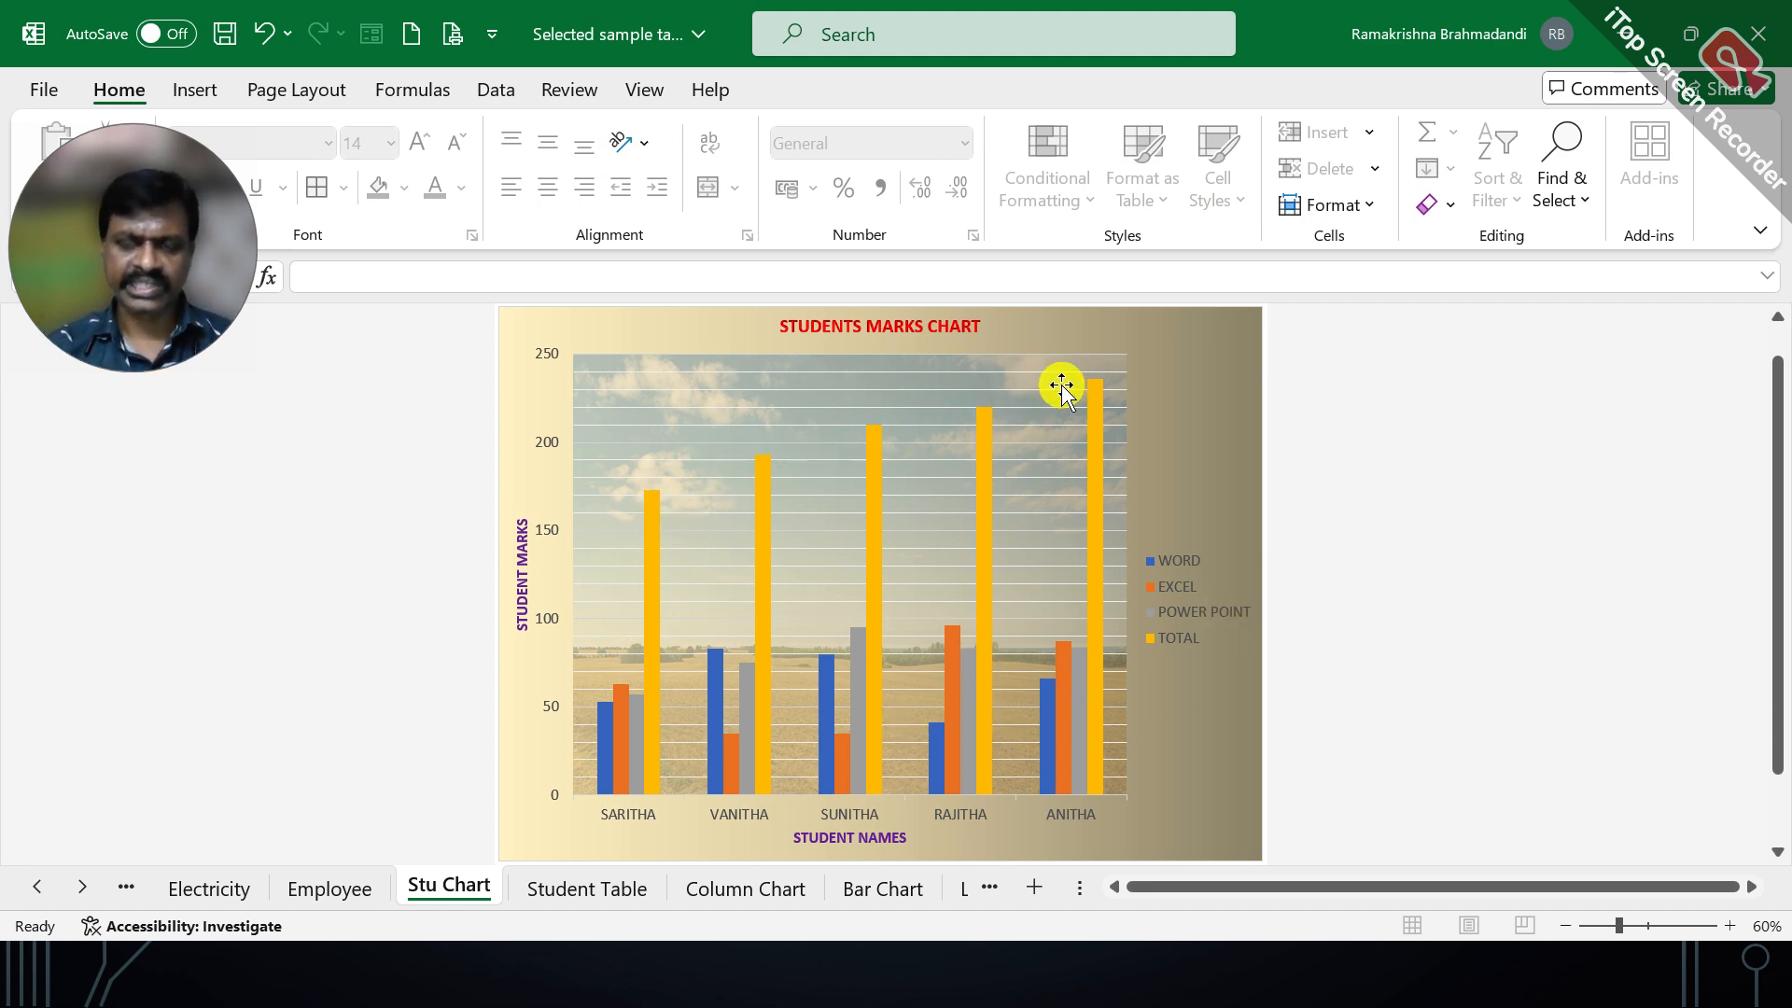
Add data labels to all the columns of the chart
mouse_move(651, 512)
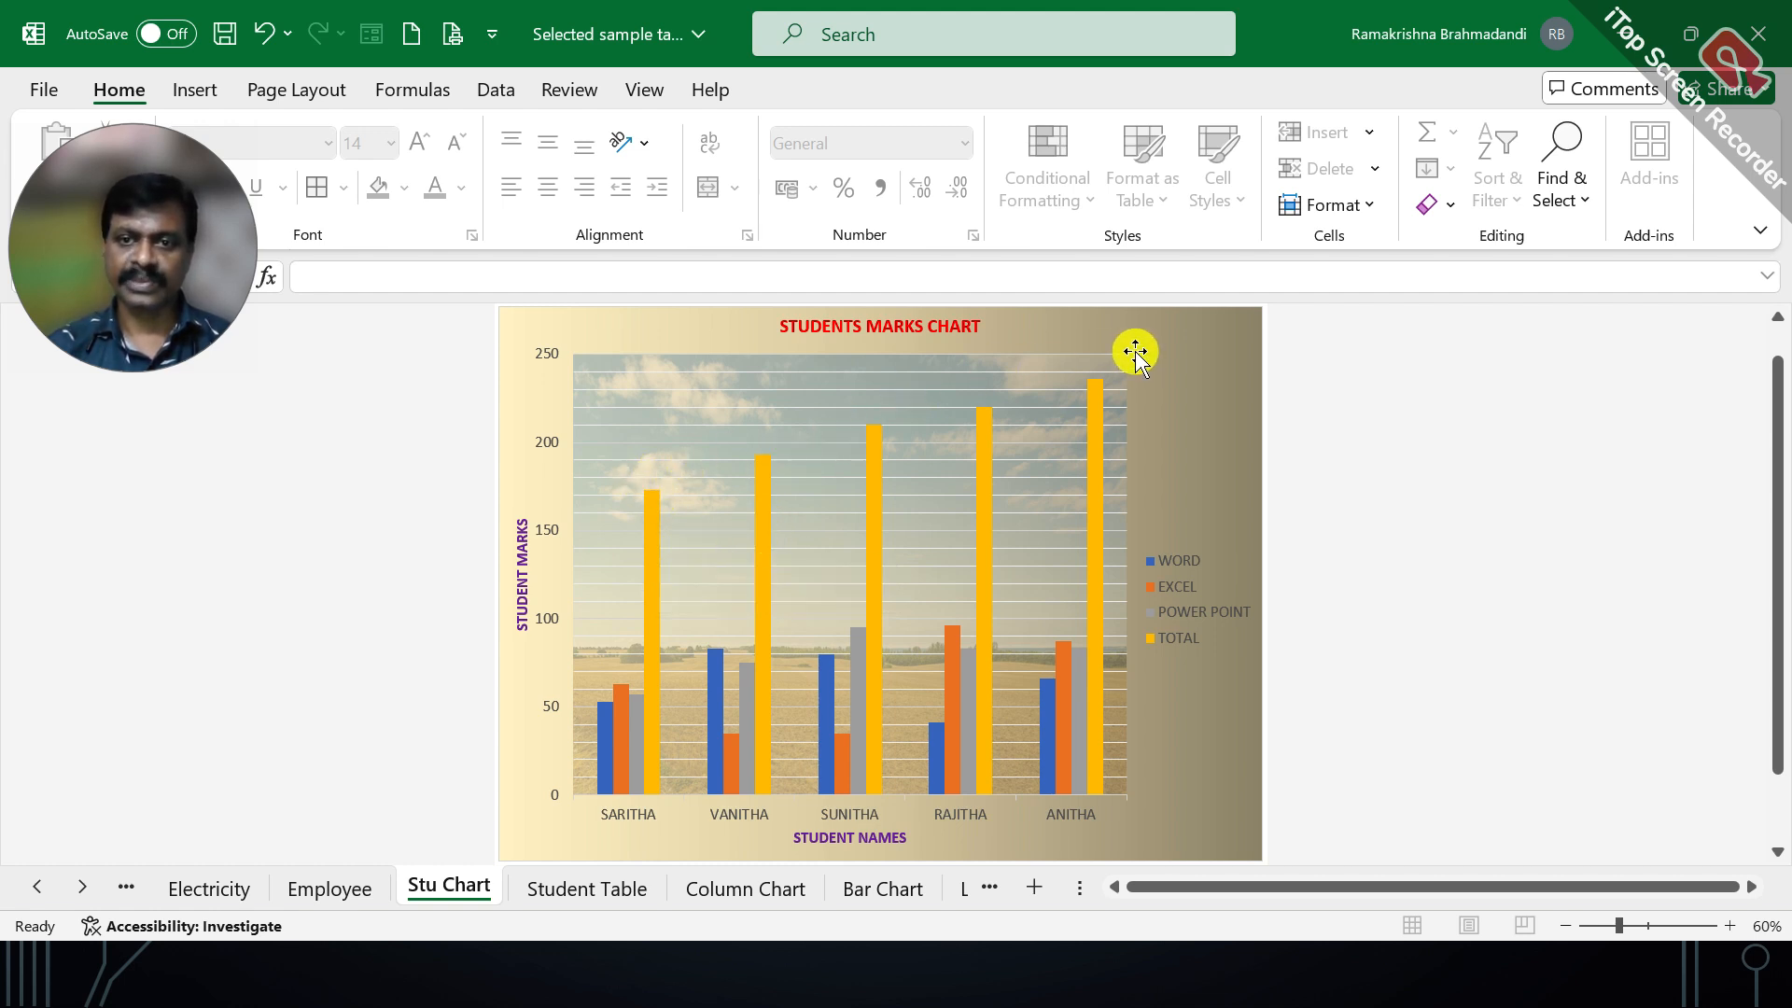
click(1193, 338)
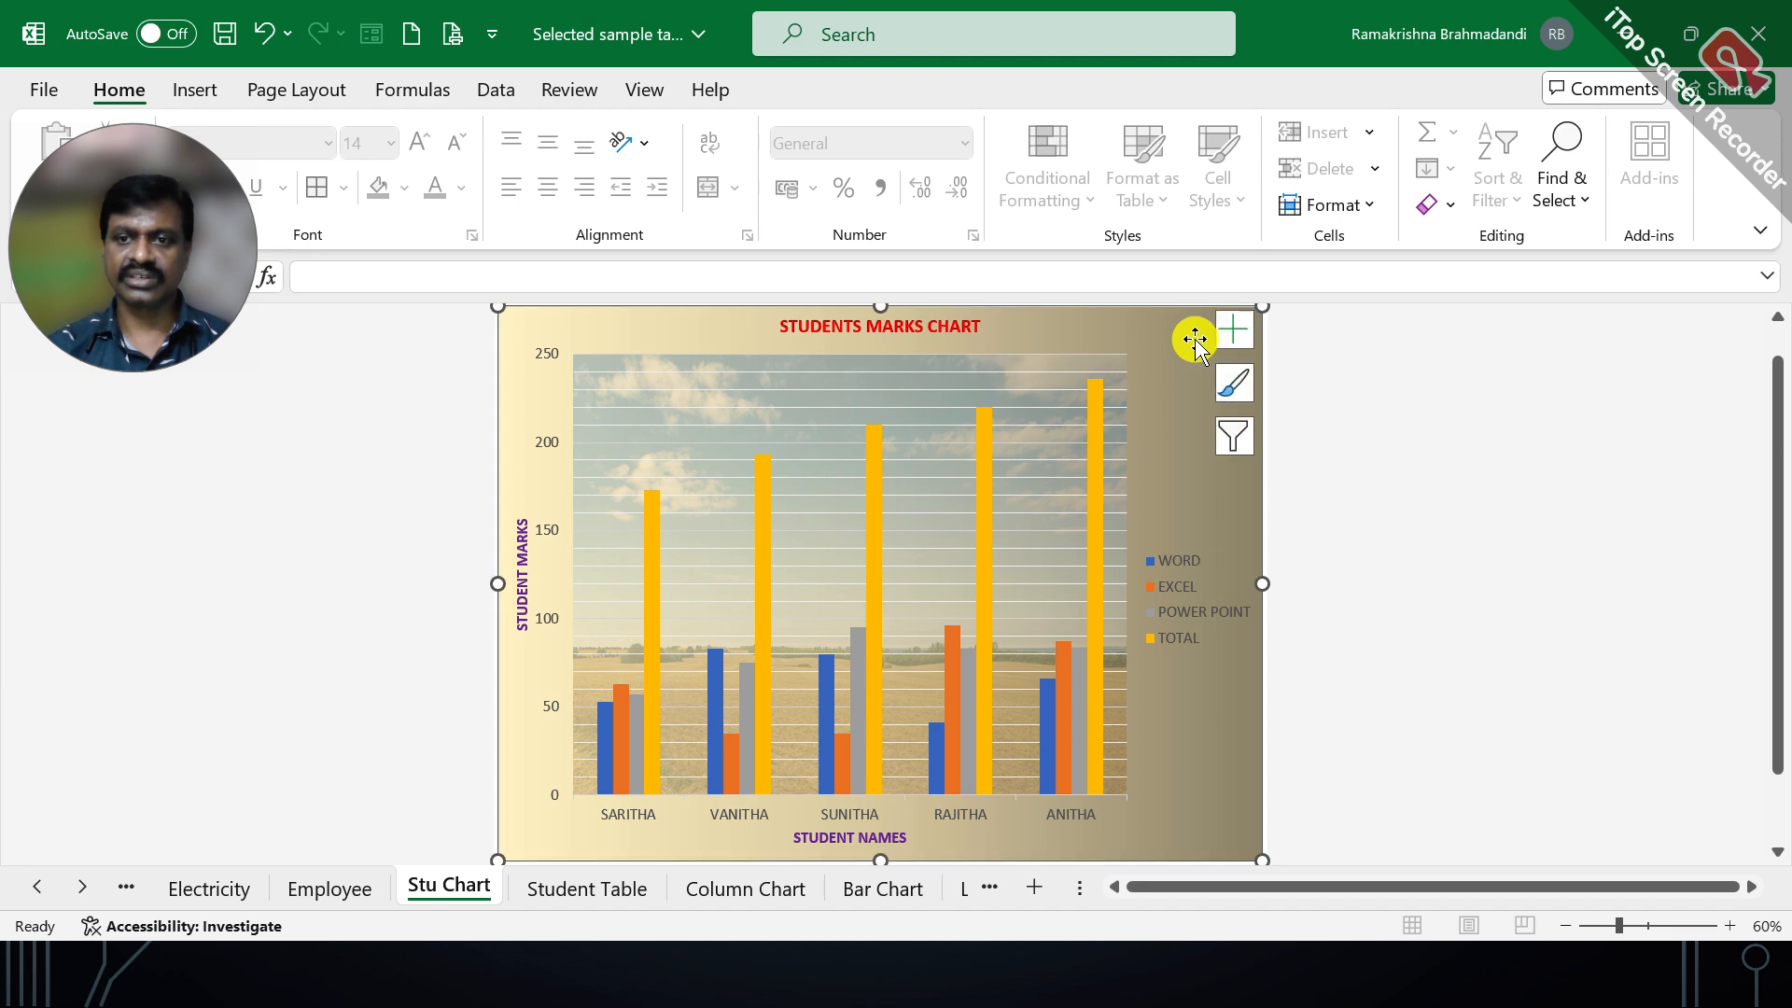
click(1237, 329)
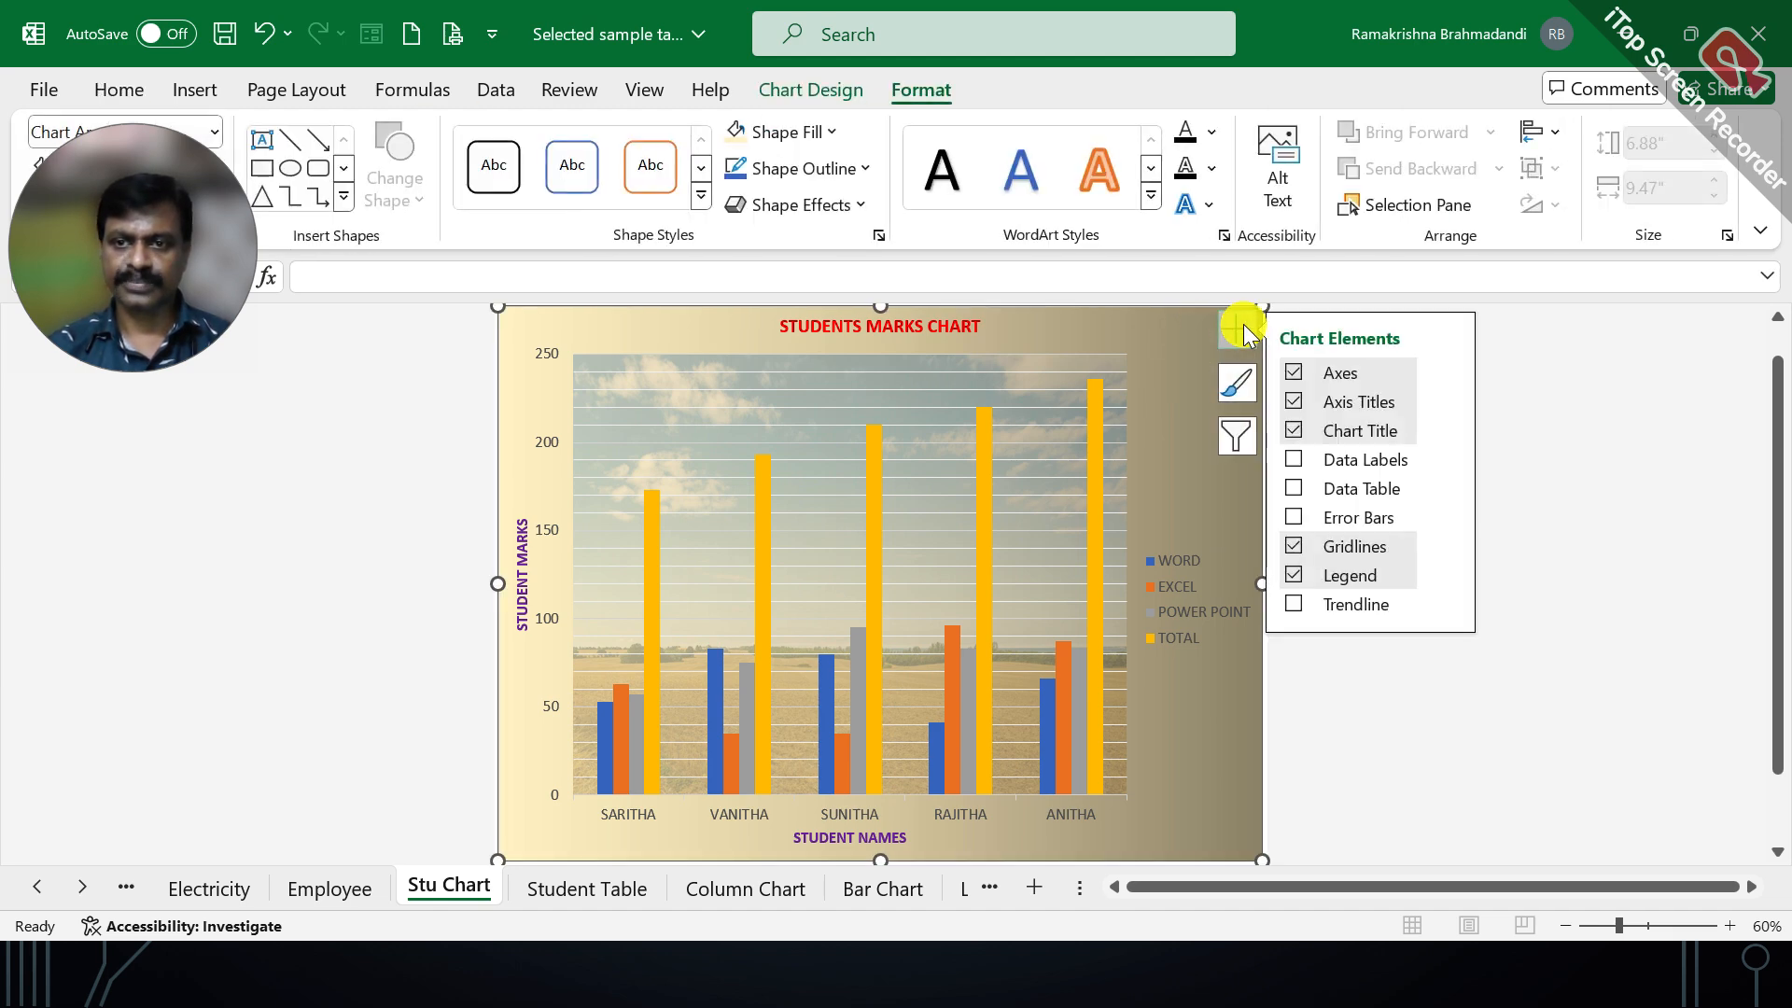
click(1295, 459)
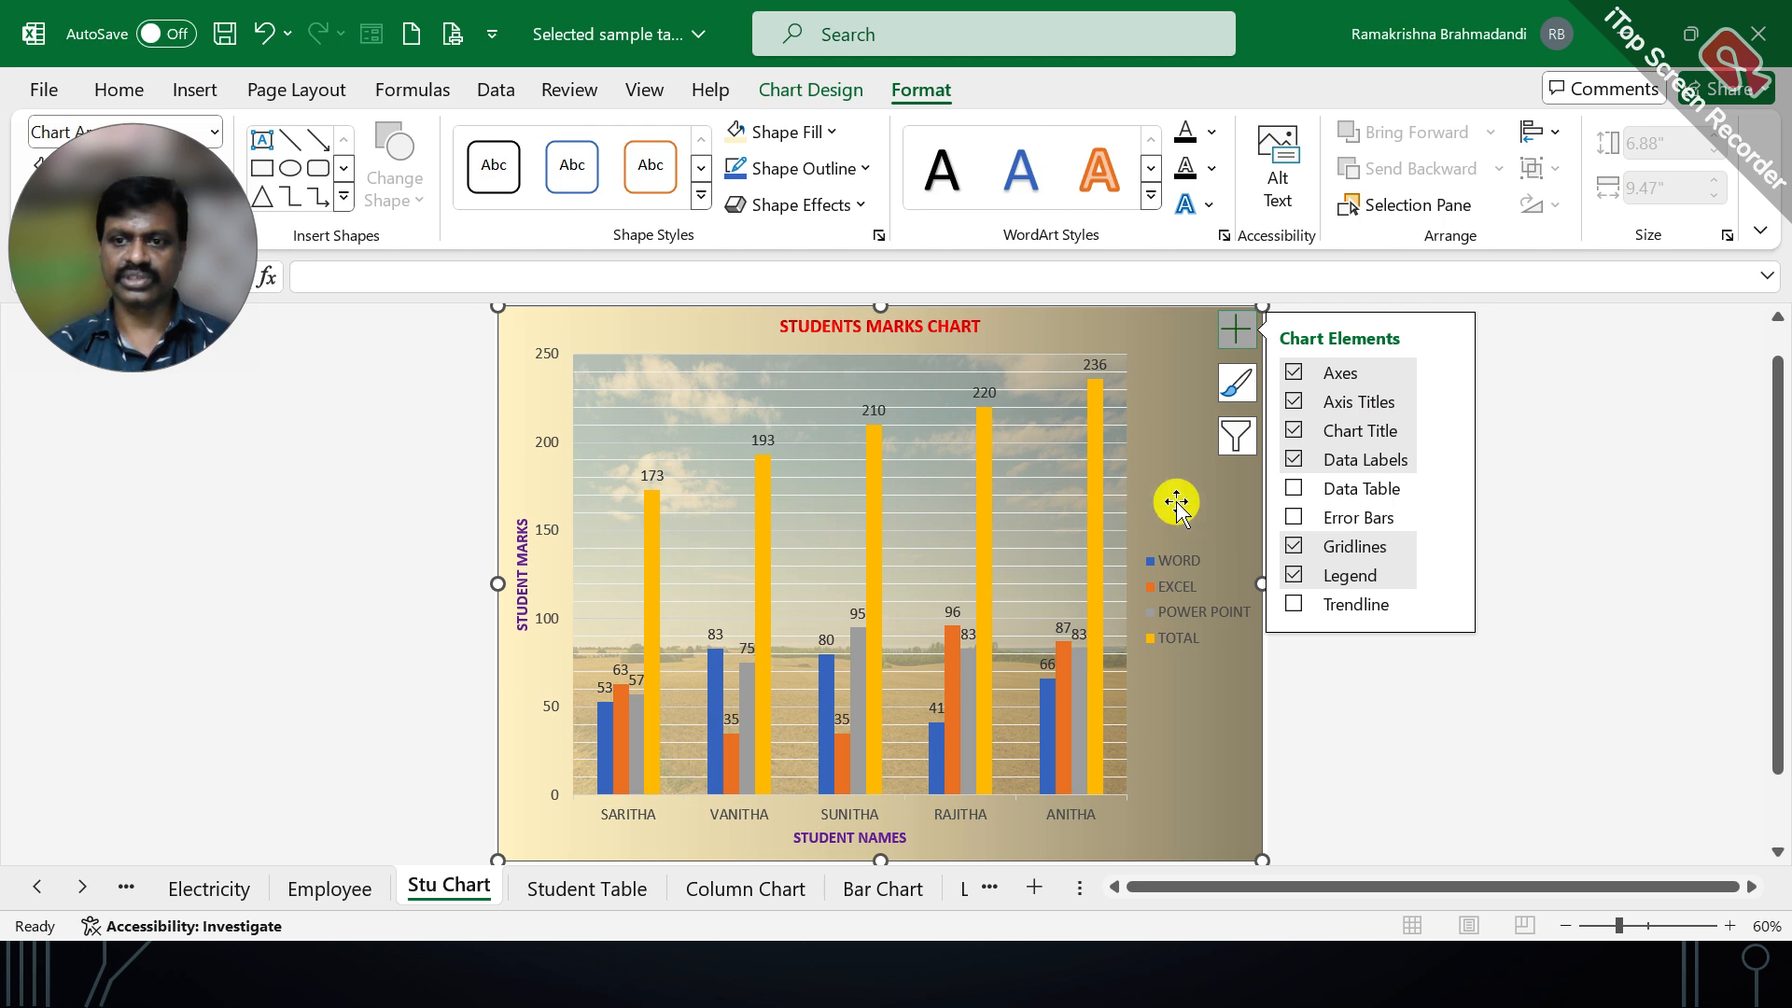
Change the data labels to data callouts and show the chart in full screen view
click(1446, 462)
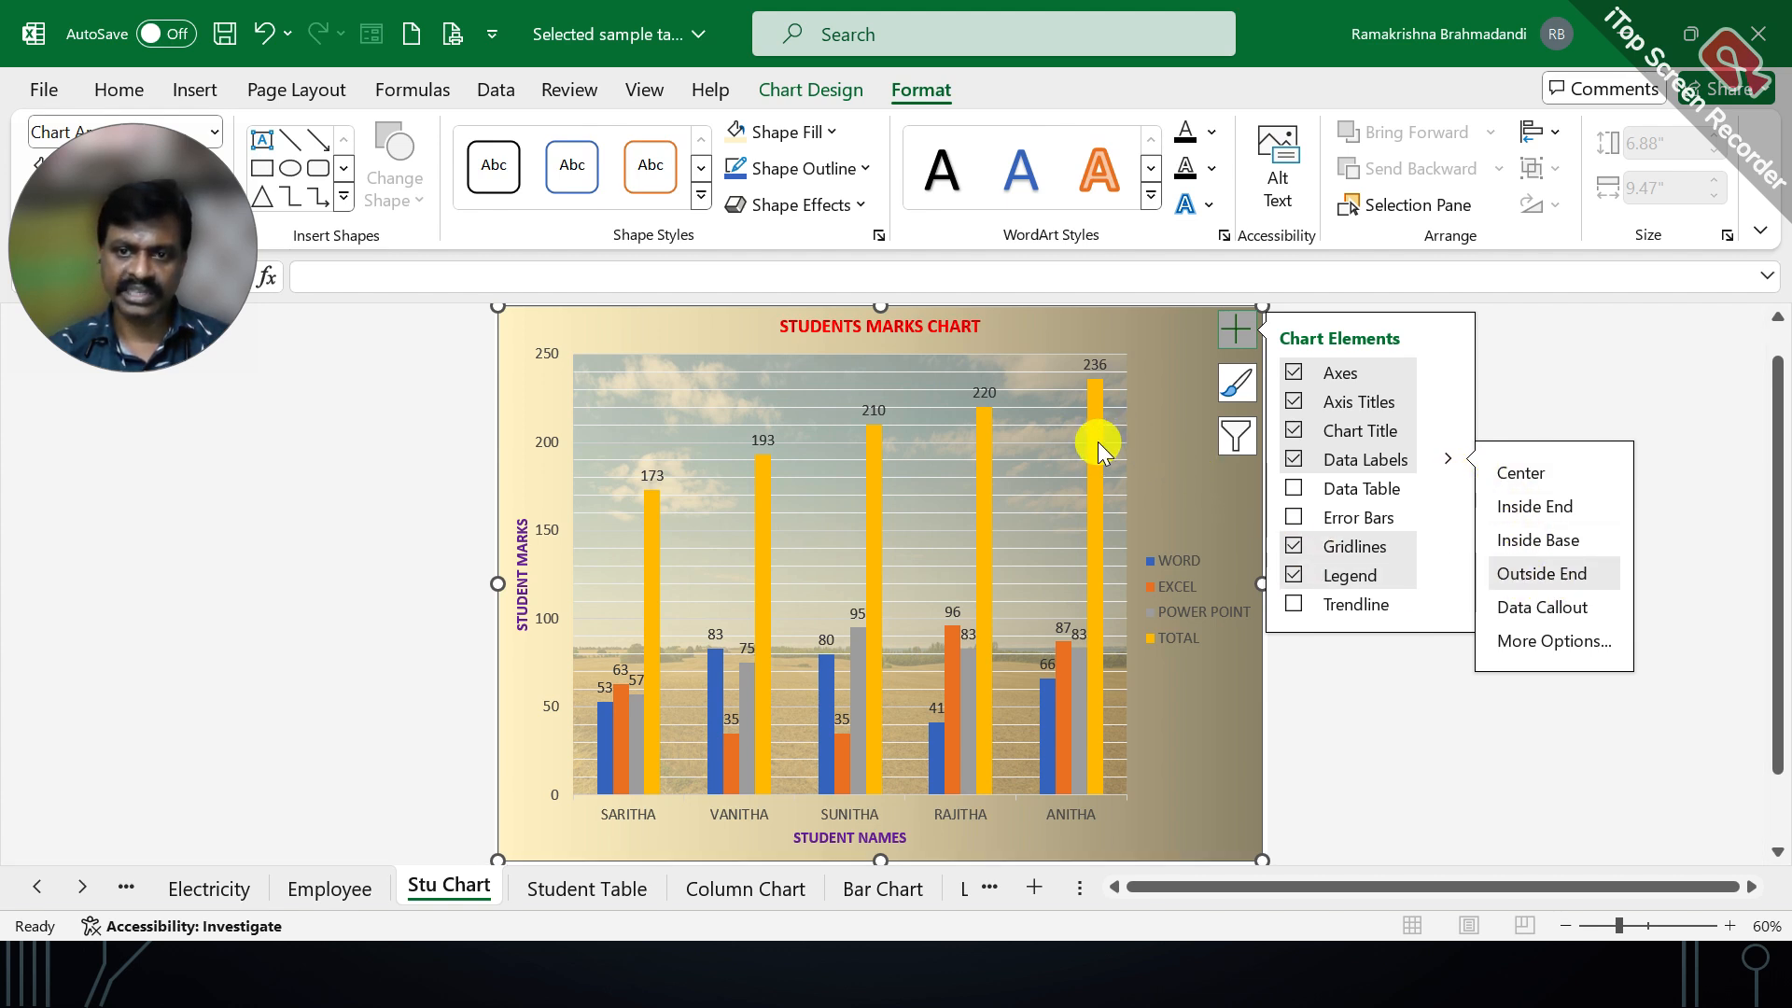
mouse_move(1098, 440)
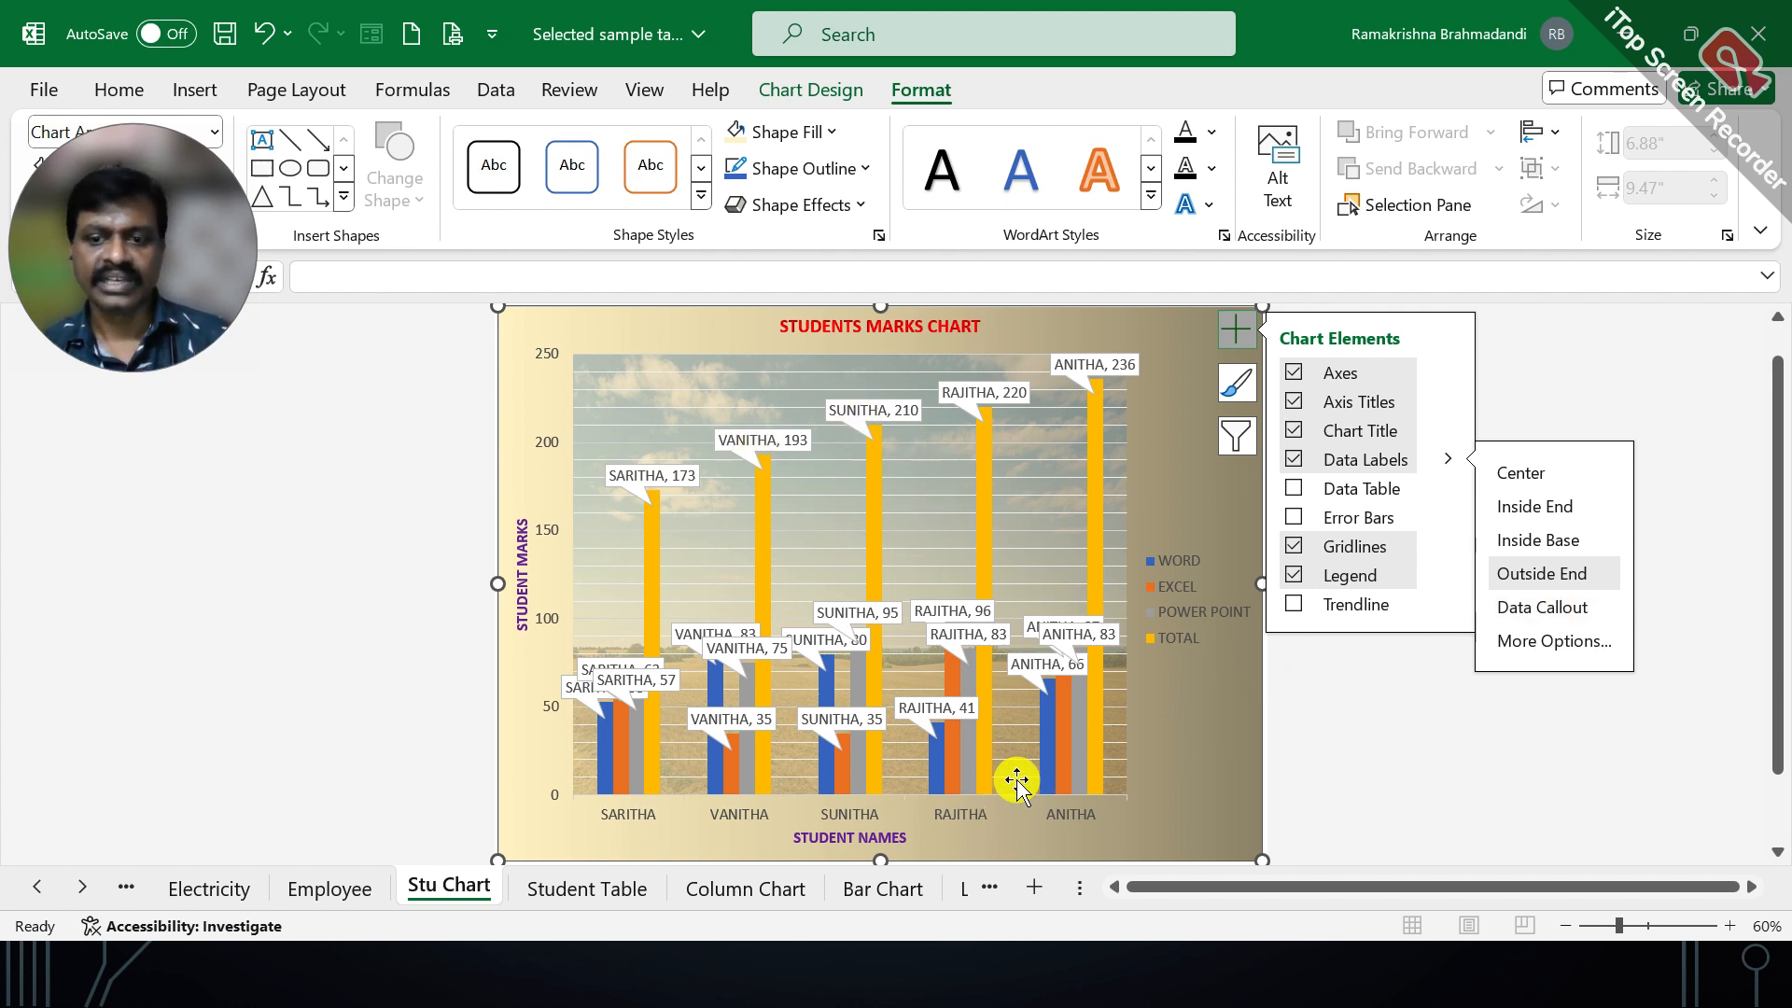
key(alt+v)
key(u)
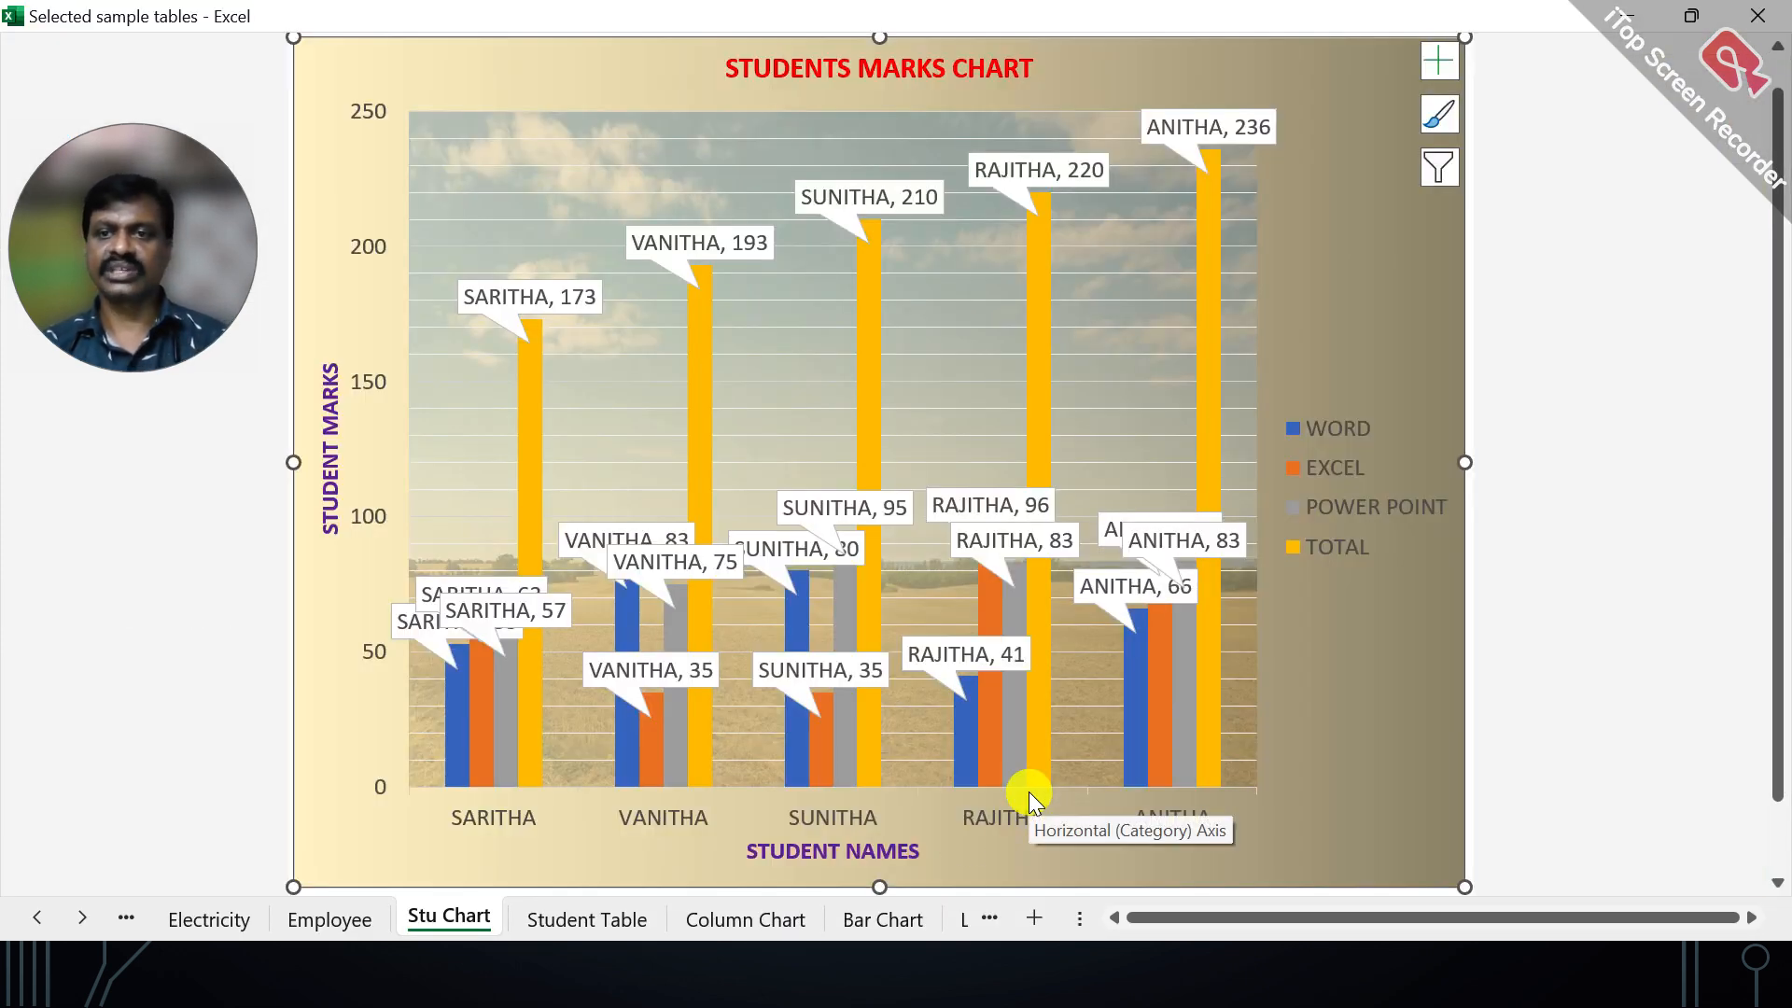
Move the third student's POWER POINT and WORD callouts upward to separate them from each other
click(817, 501)
click(821, 490)
drag(821, 484, 838, 440)
click(765, 521)
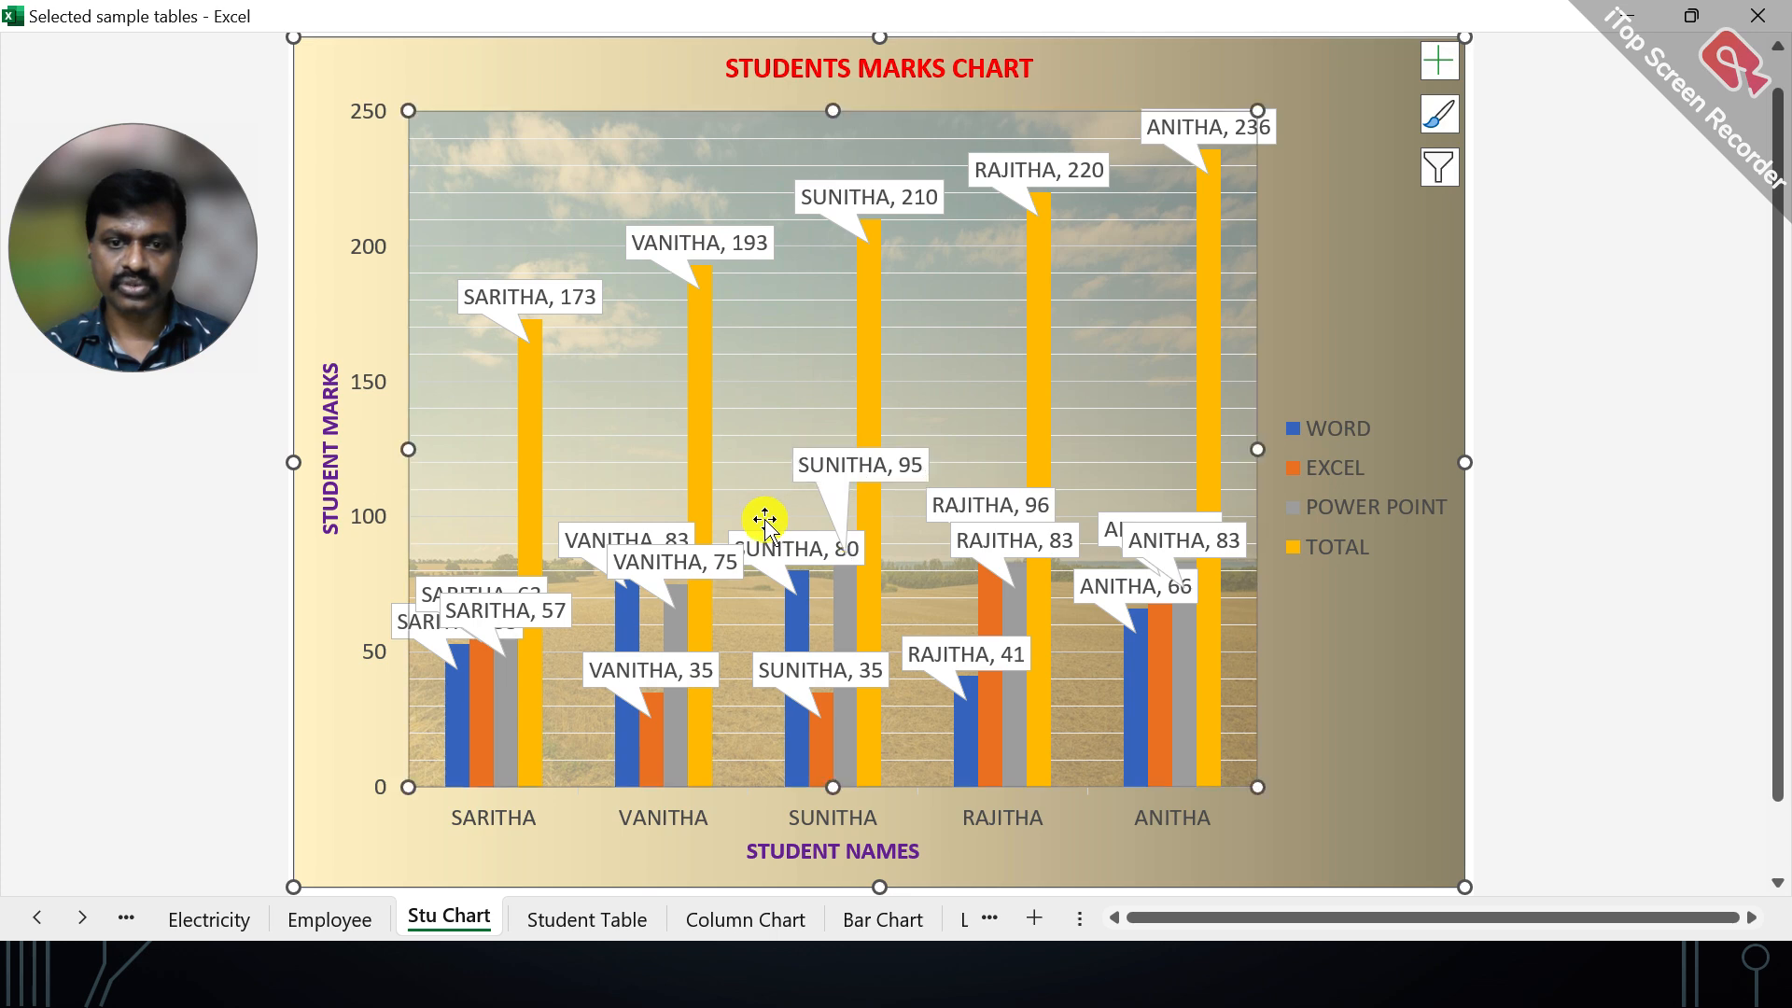
click(767, 535)
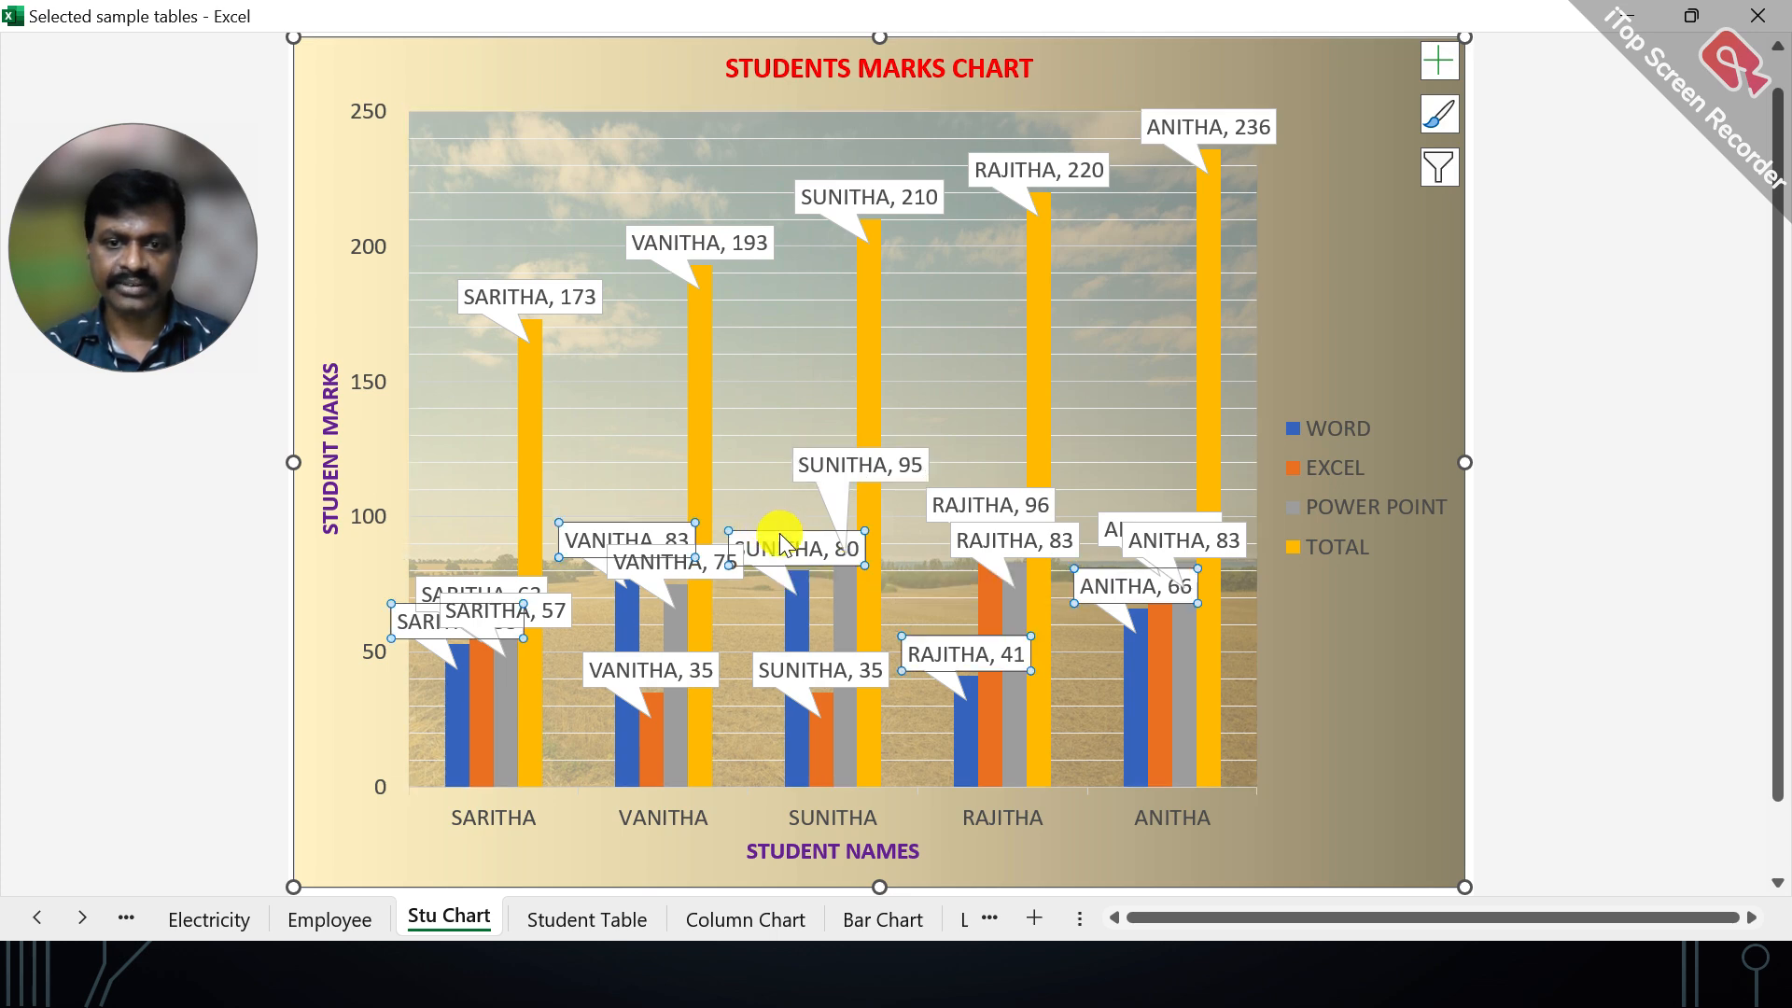
click(782, 544)
drag(782, 547, 772, 515)
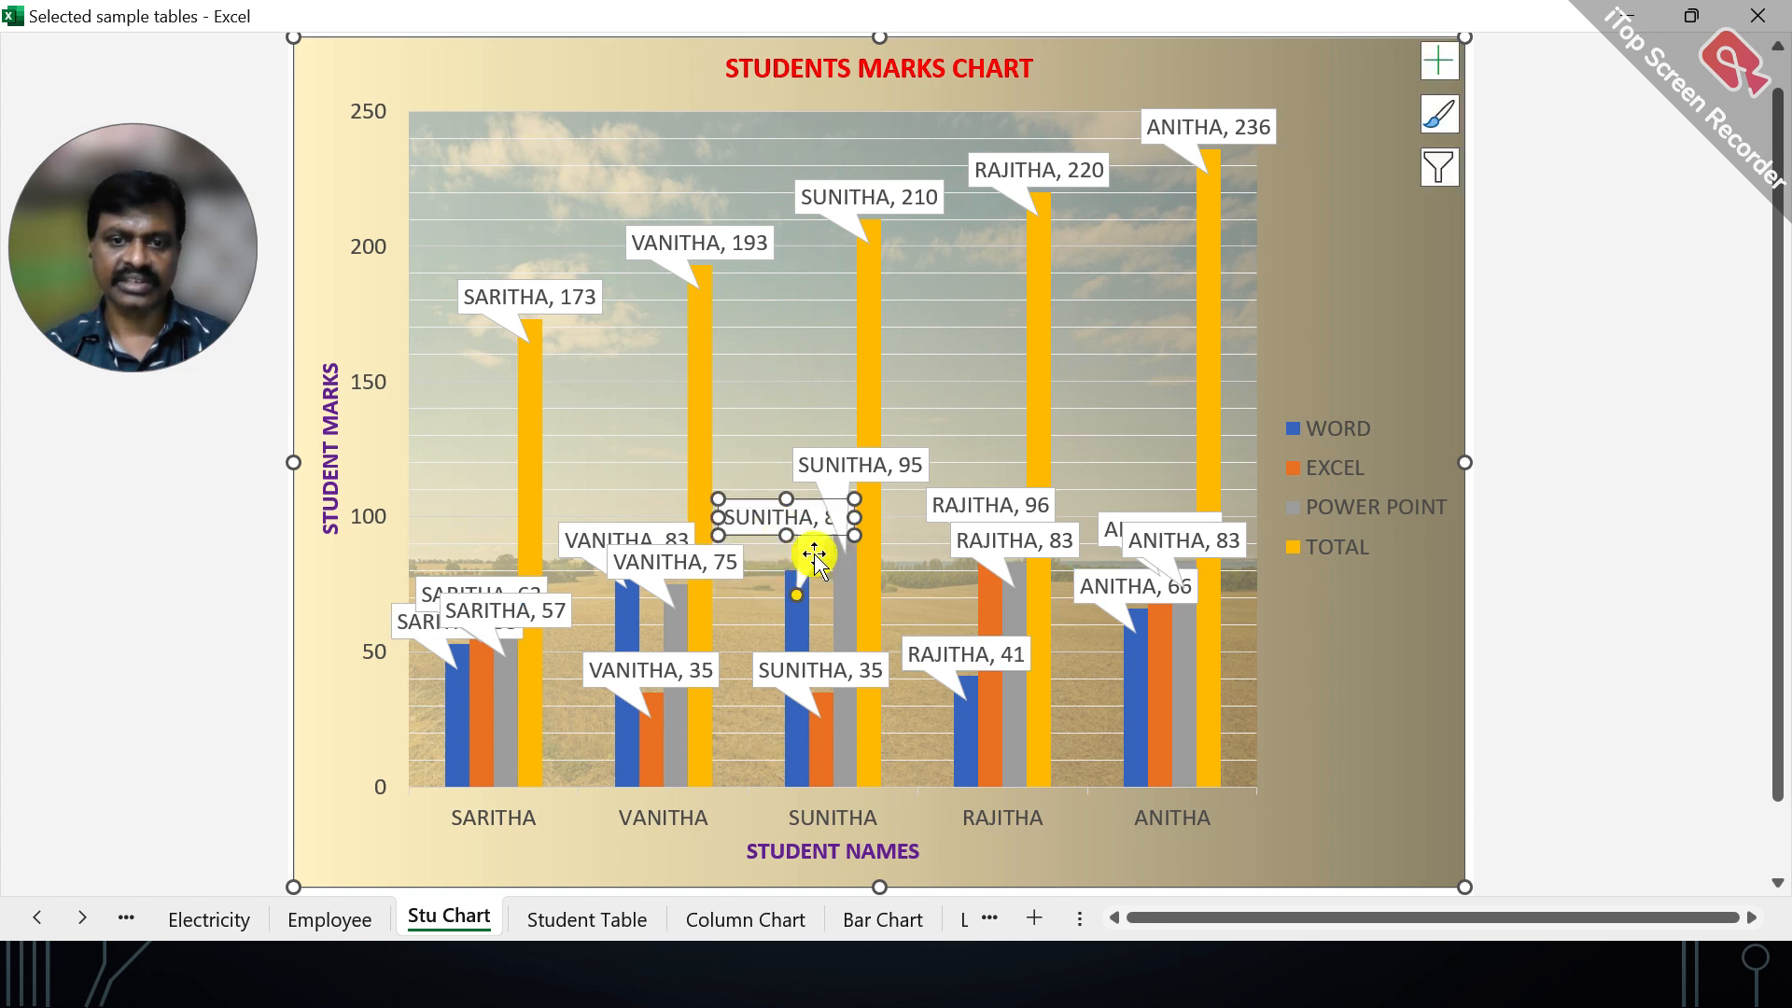
Move the third student's POWER POINT callout farther right, clear of the WORD callout and the TOTAL column
click(828, 449)
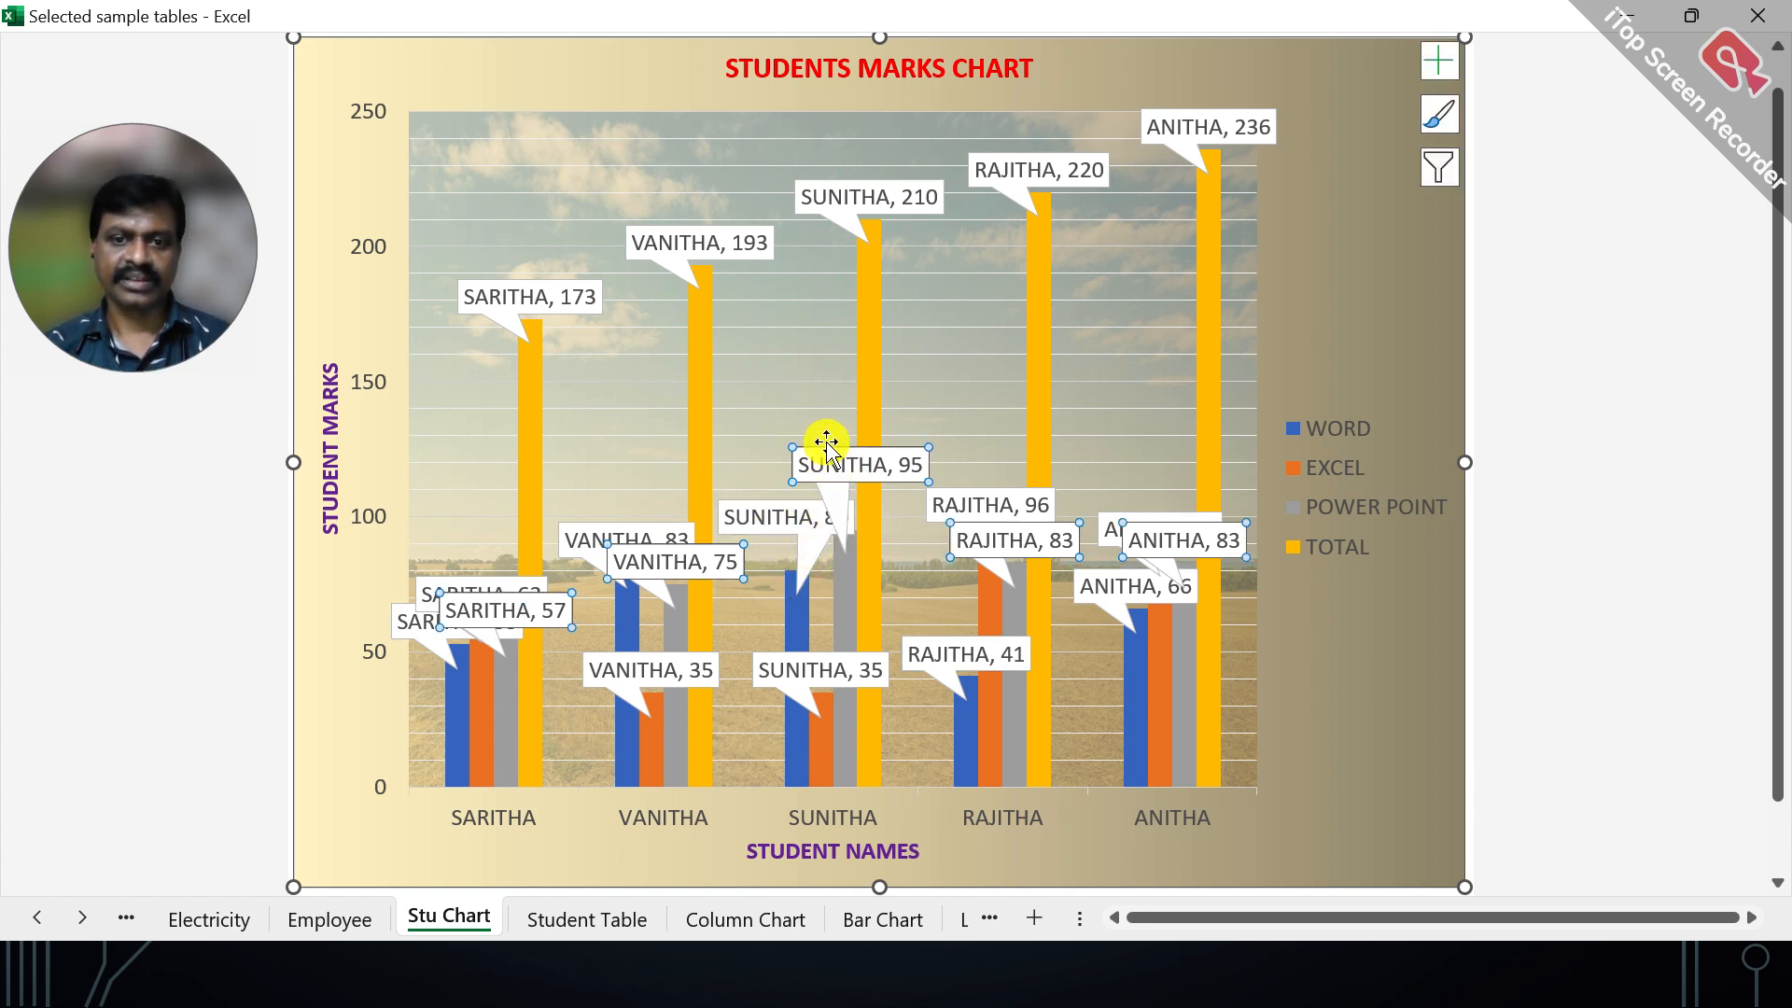
click(828, 444)
drag(828, 445, 853, 436)
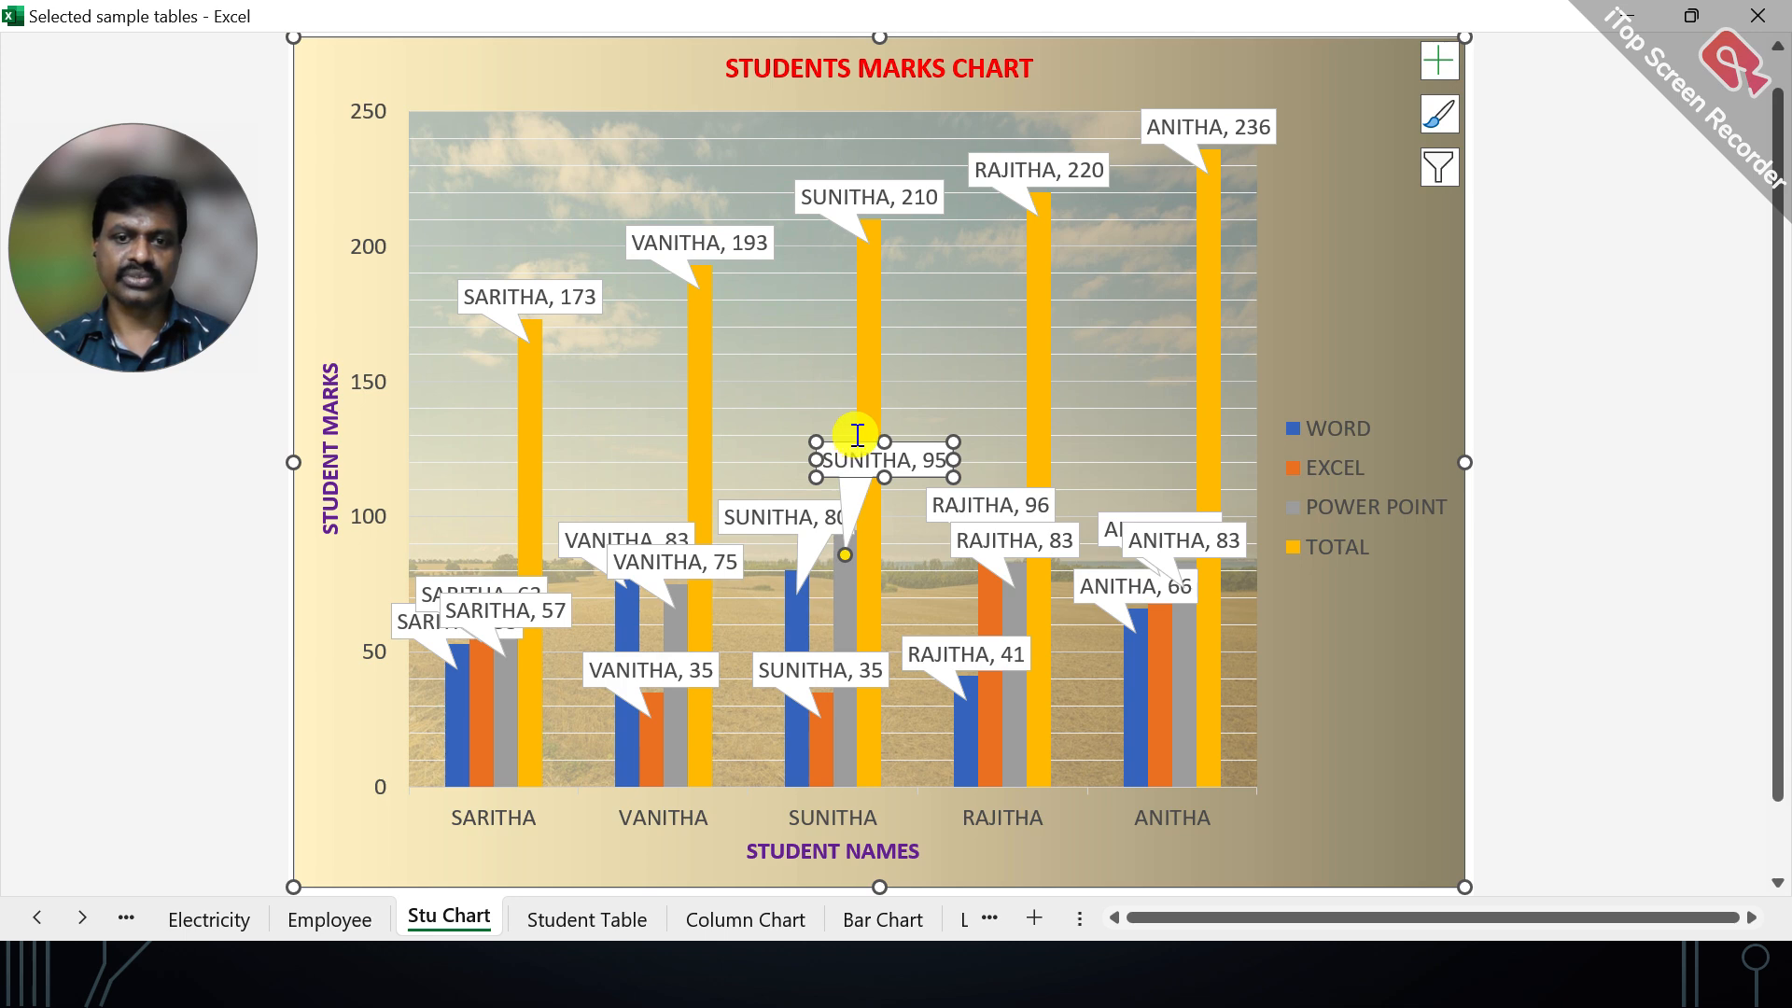
click(920, 518)
click(859, 456)
drag(856, 443, 931, 416)
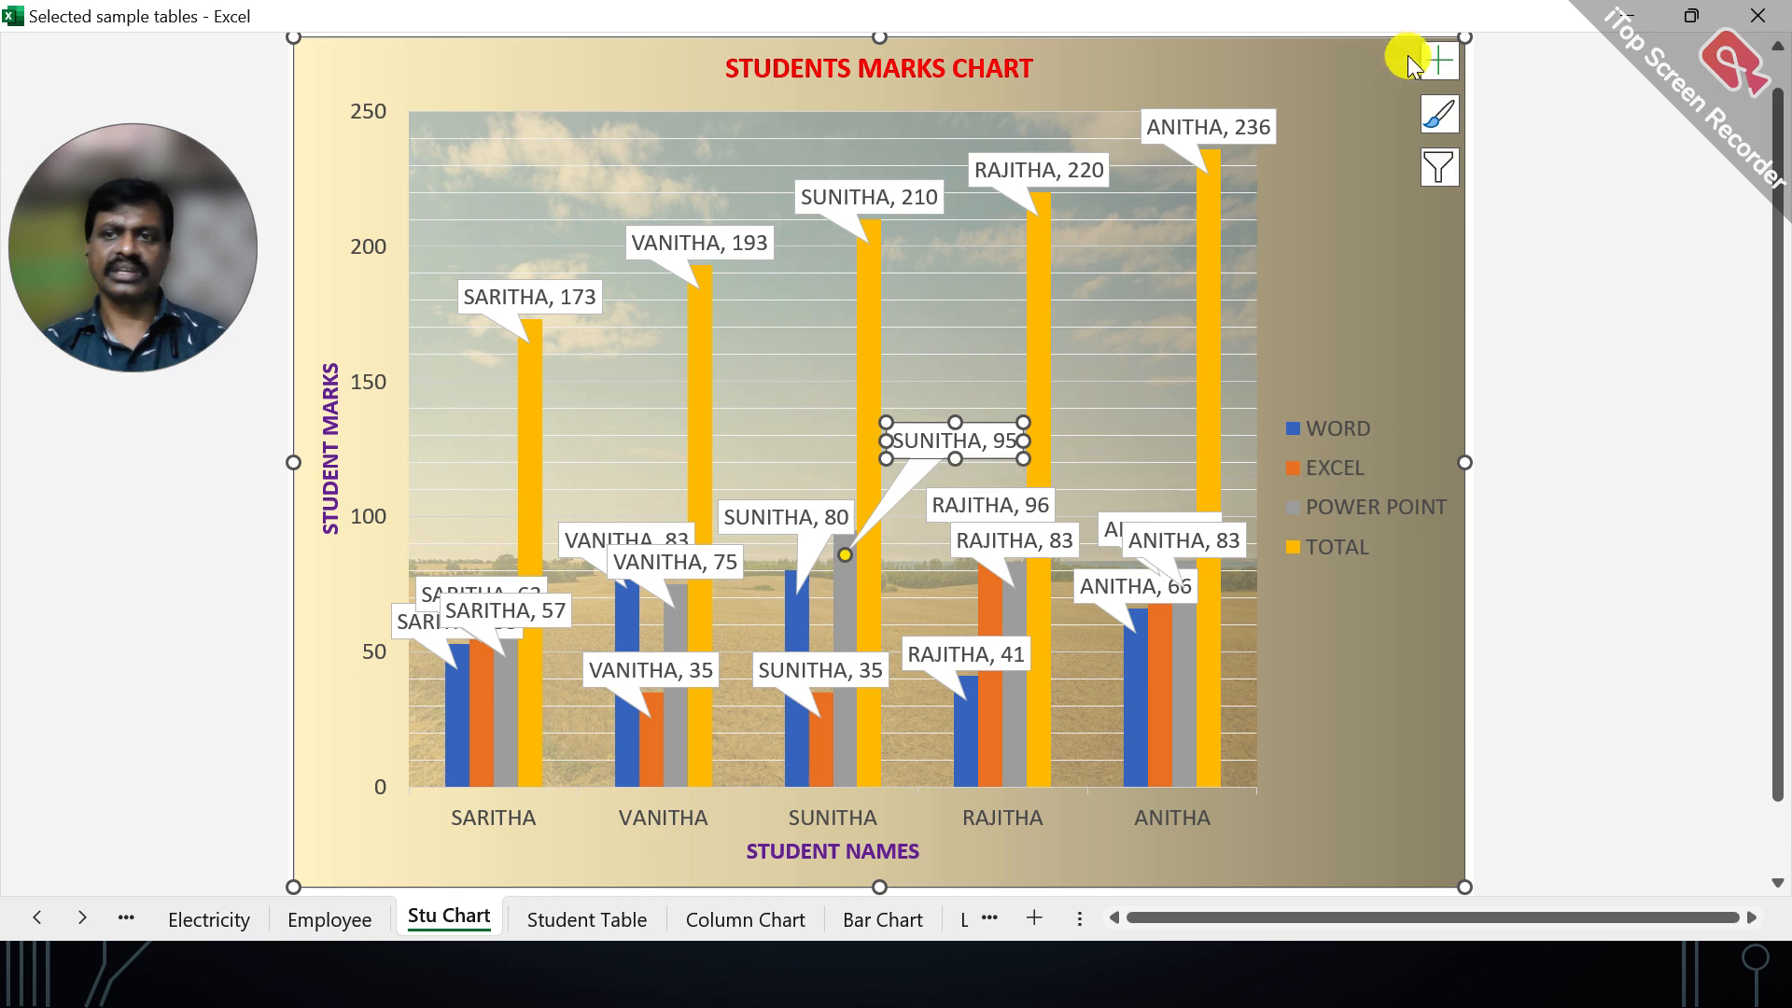
Make the third student's POWER POINT callout show only the category name without the value, and close the formatting options
click(1440, 63)
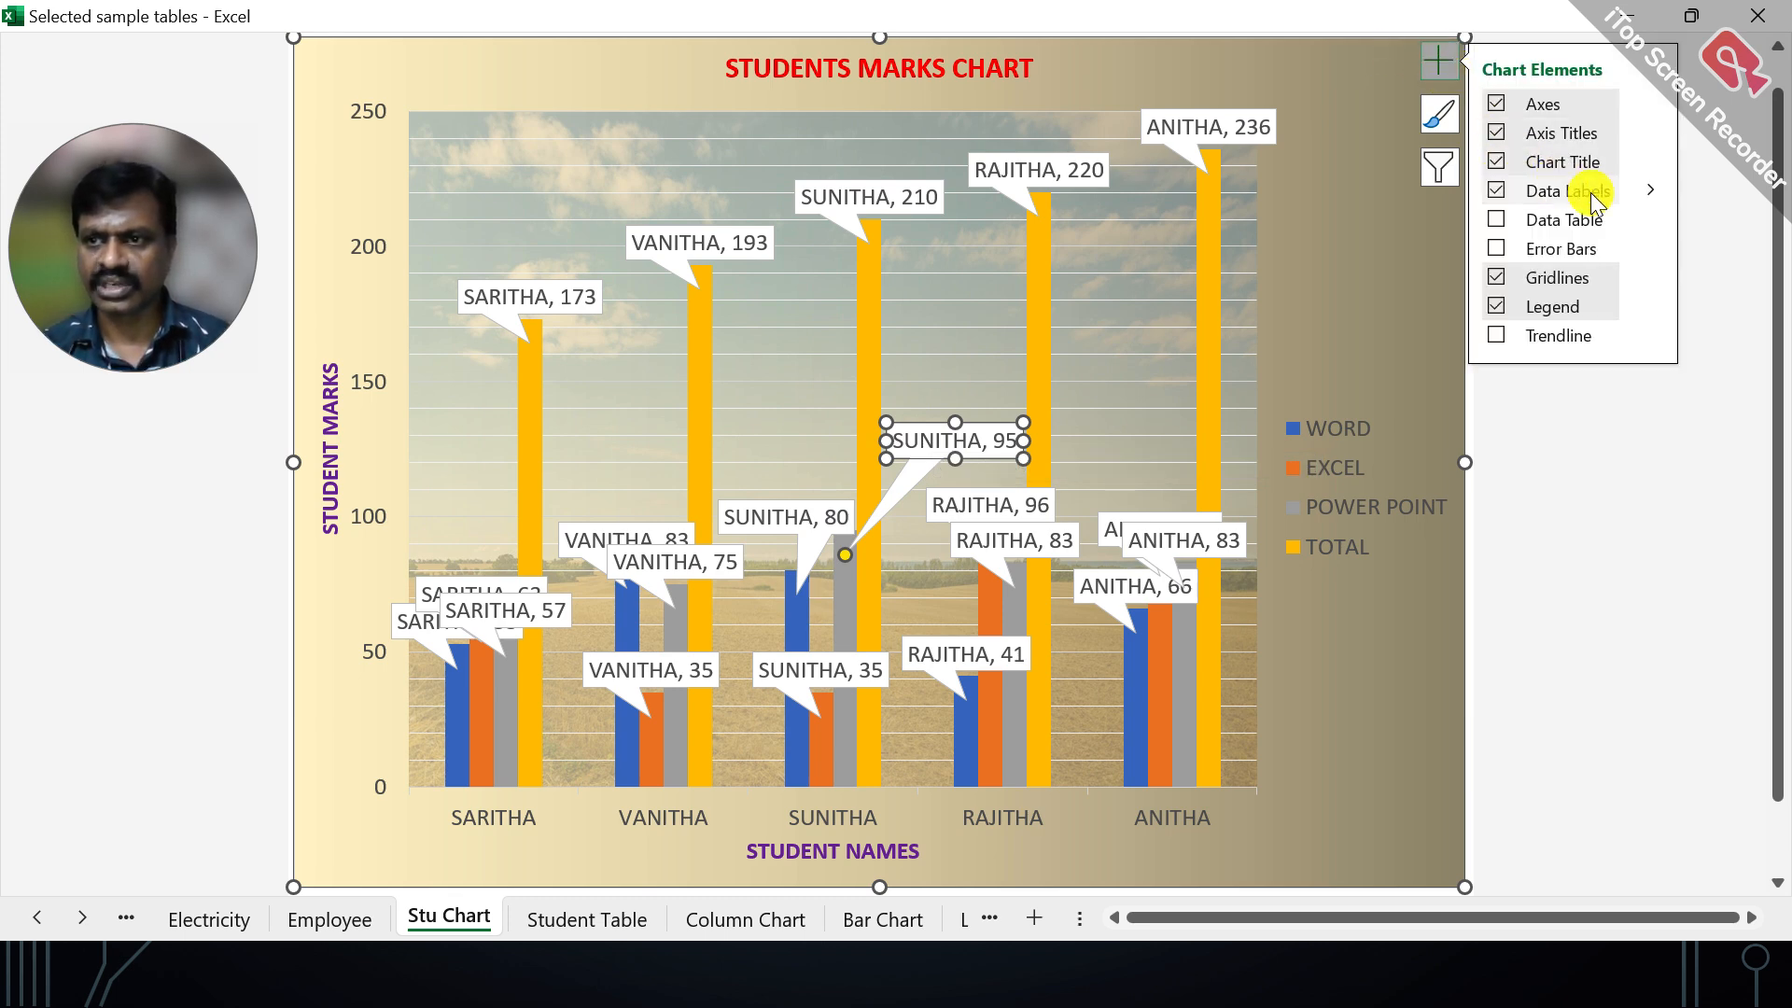
click(1649, 191)
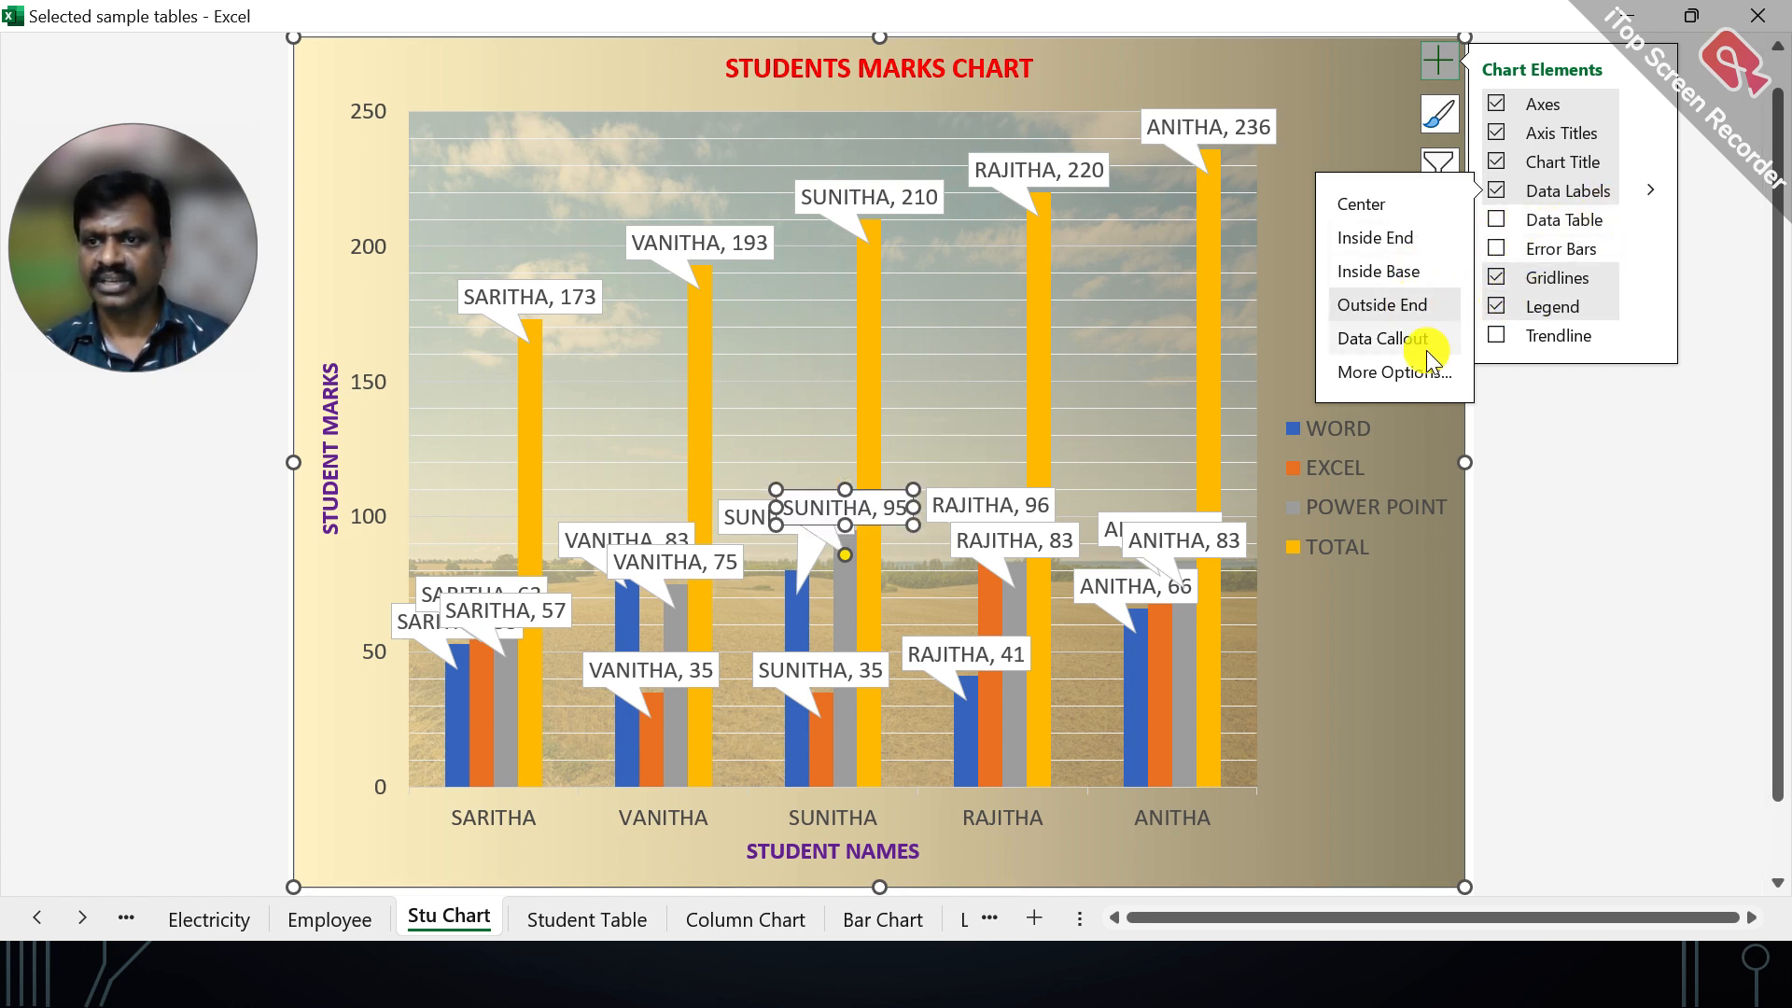
click(1370, 375)
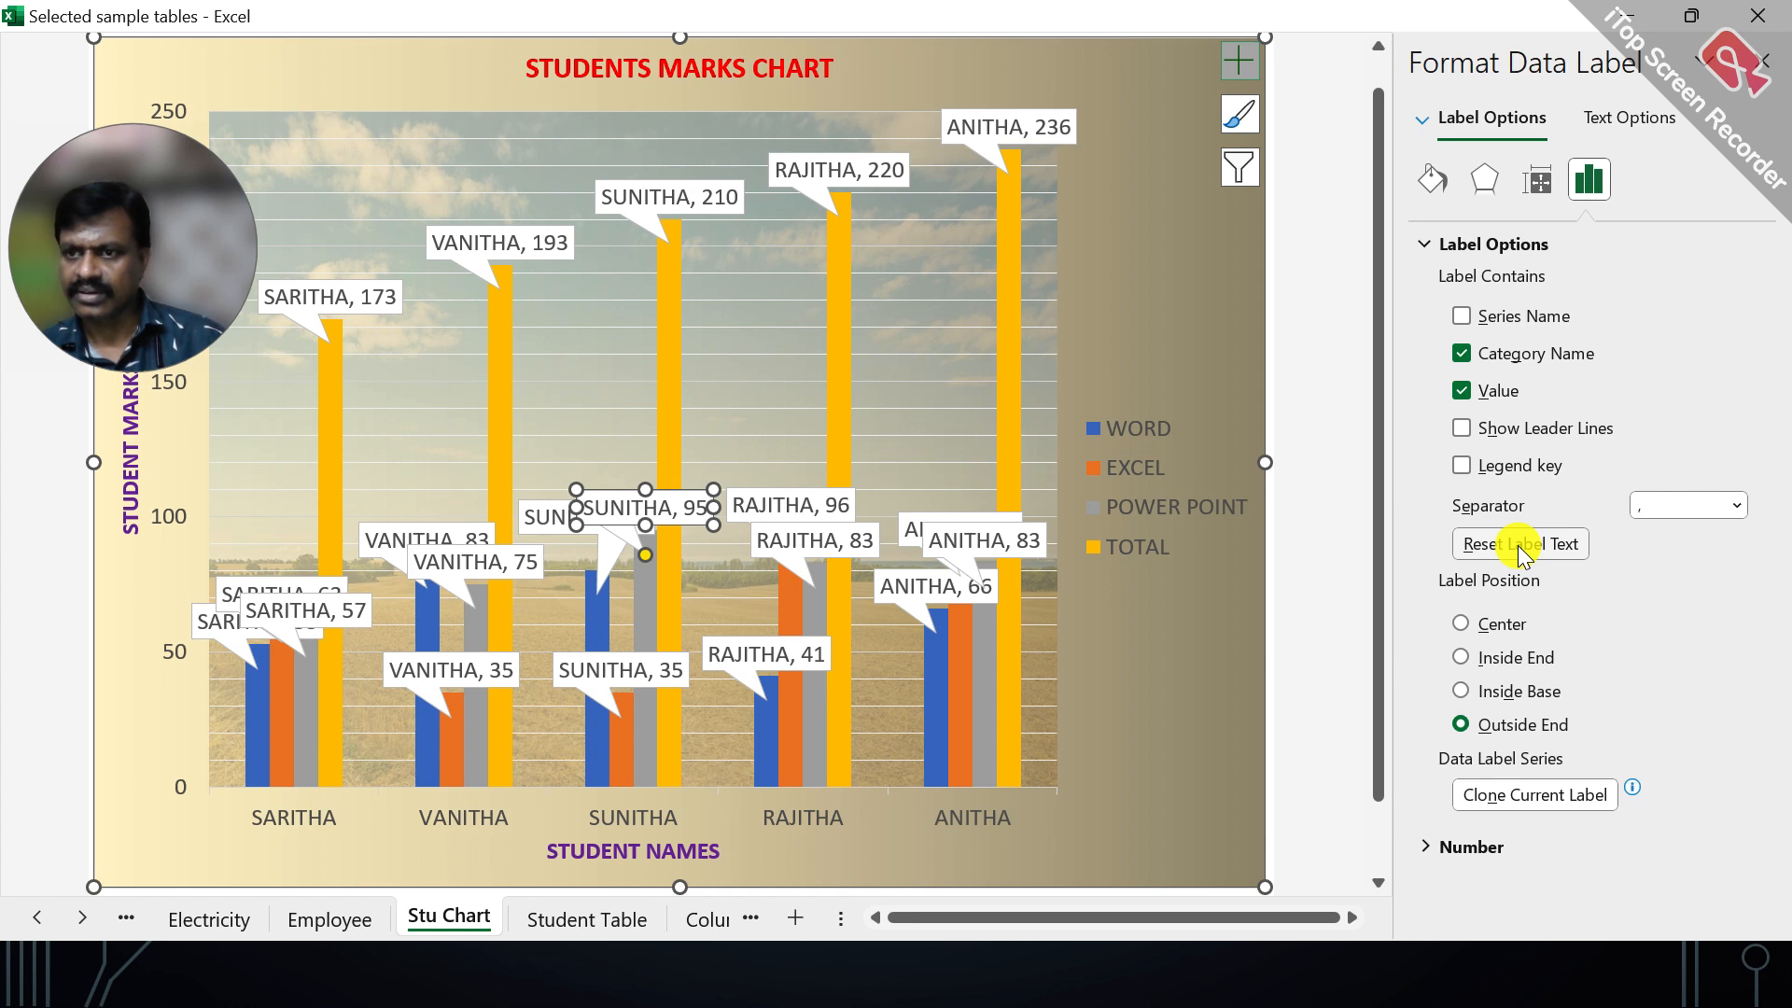
click(1454, 848)
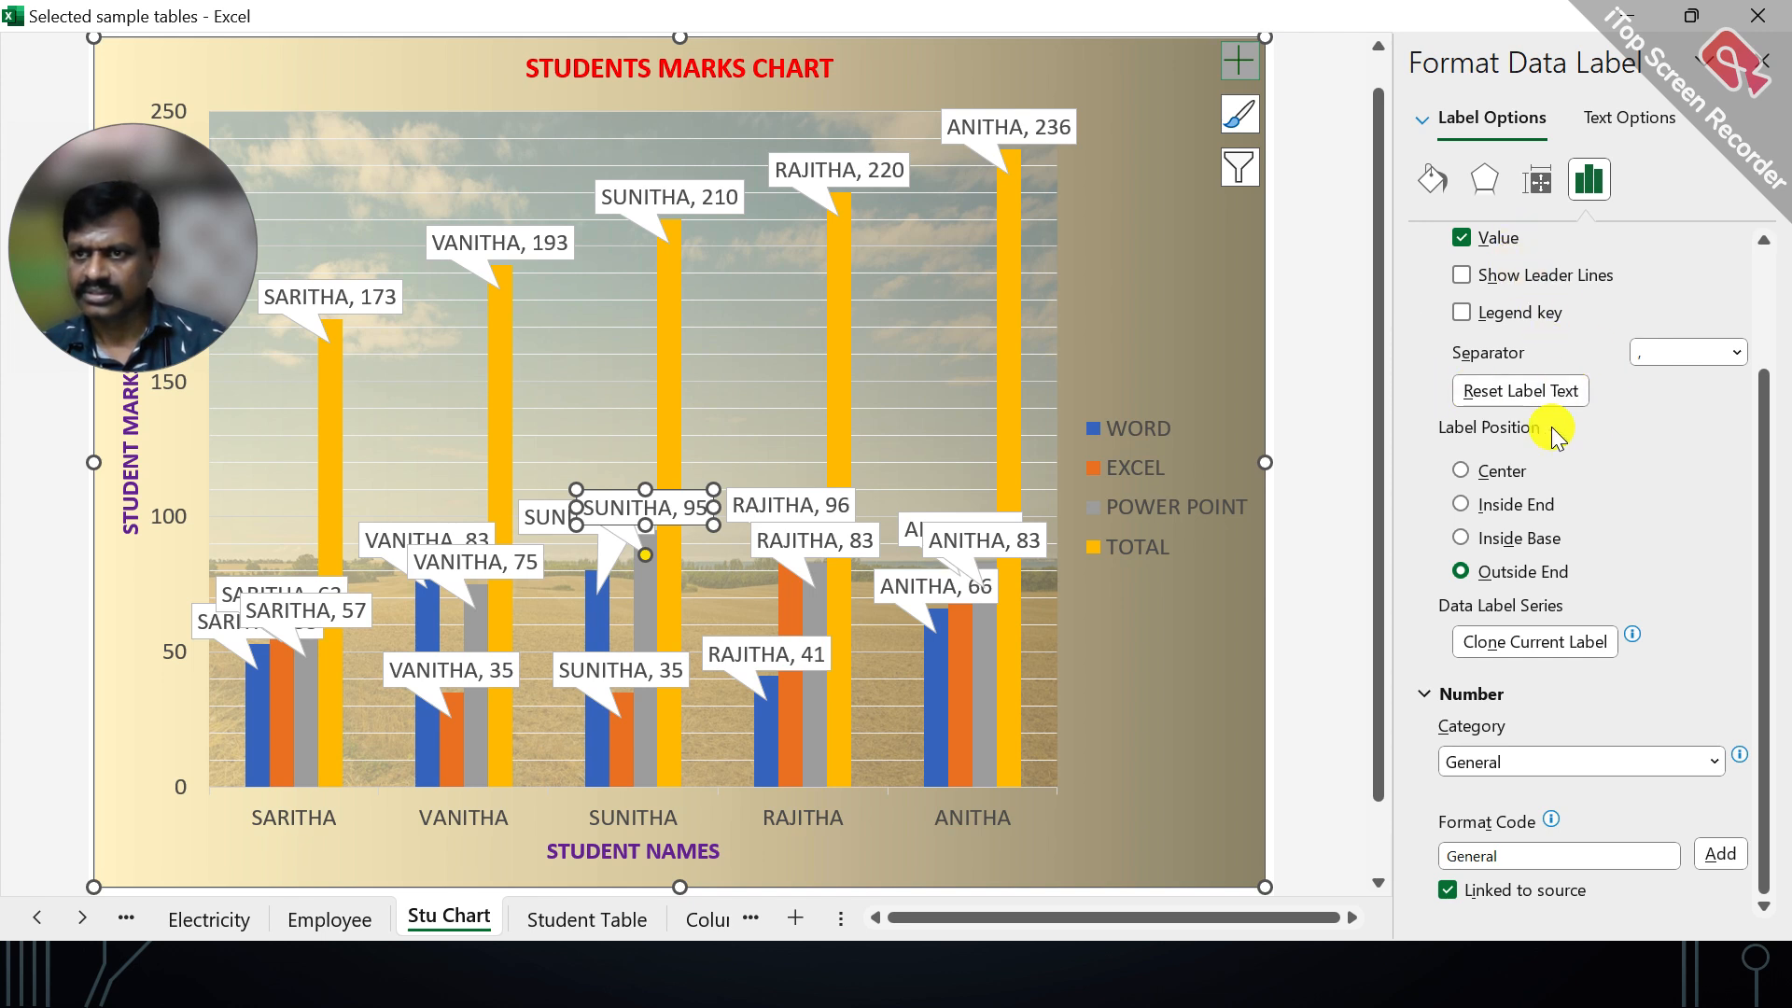
scroll(1554, 434, up, 3)
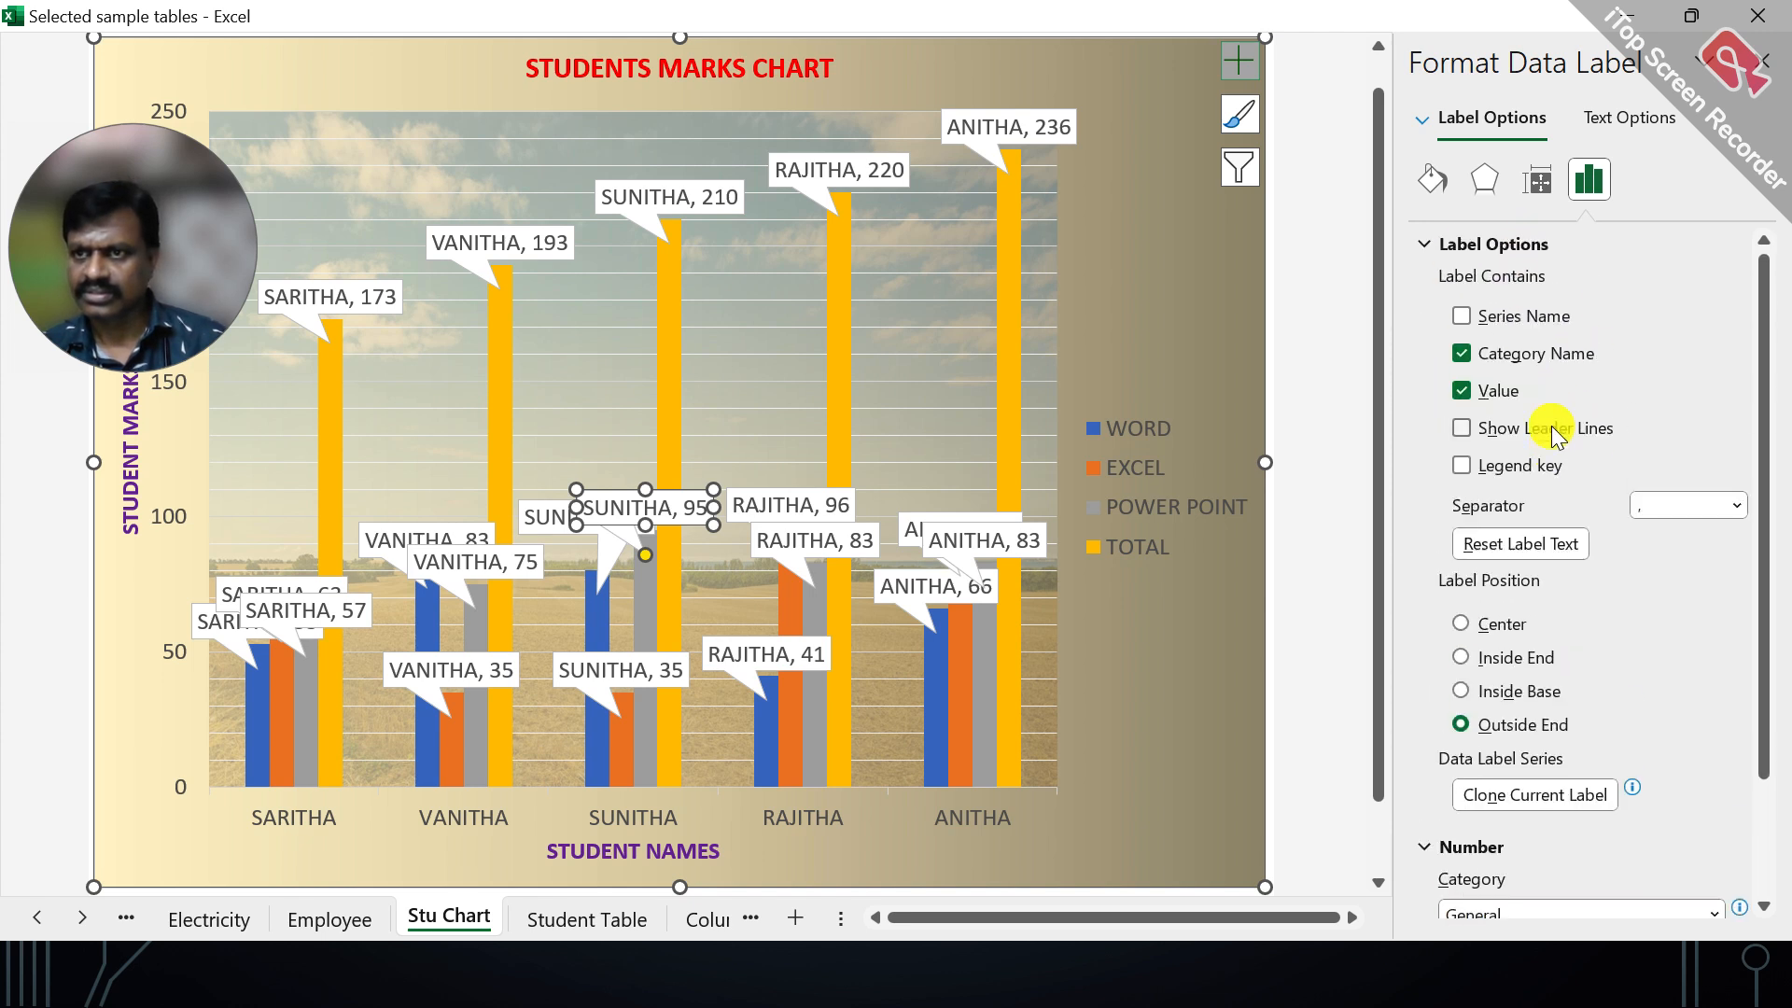
click(1461, 391)
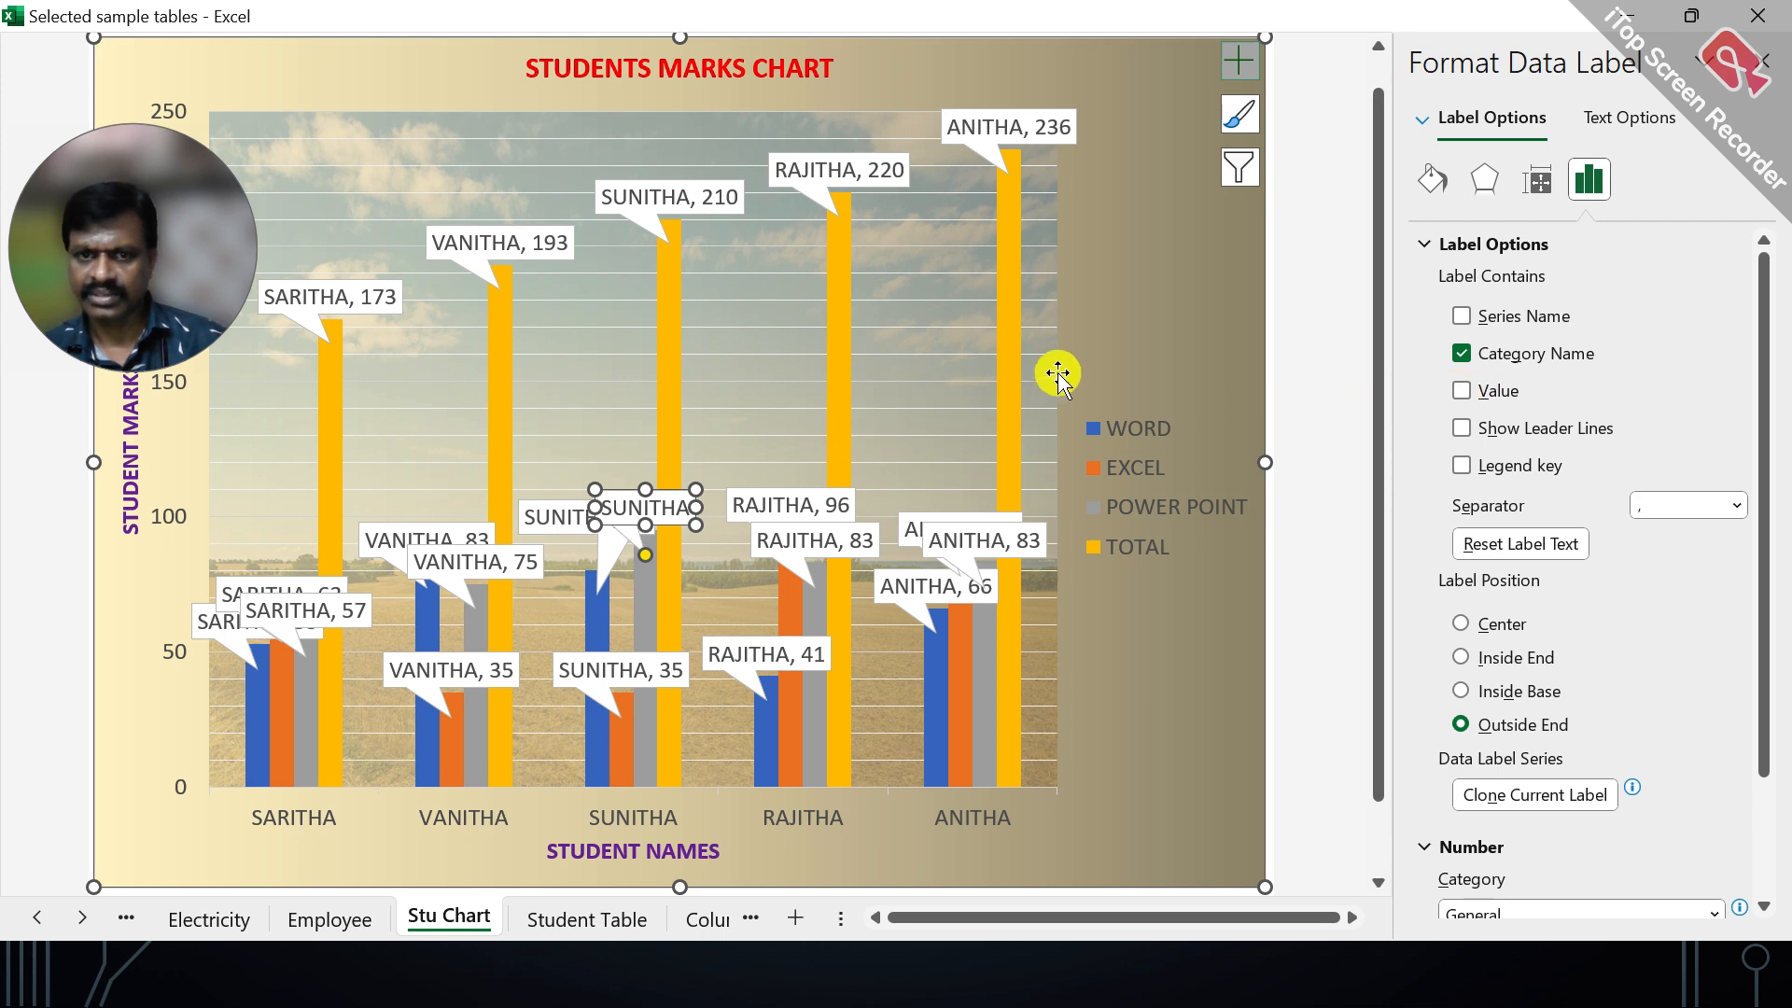
click(1101, 346)
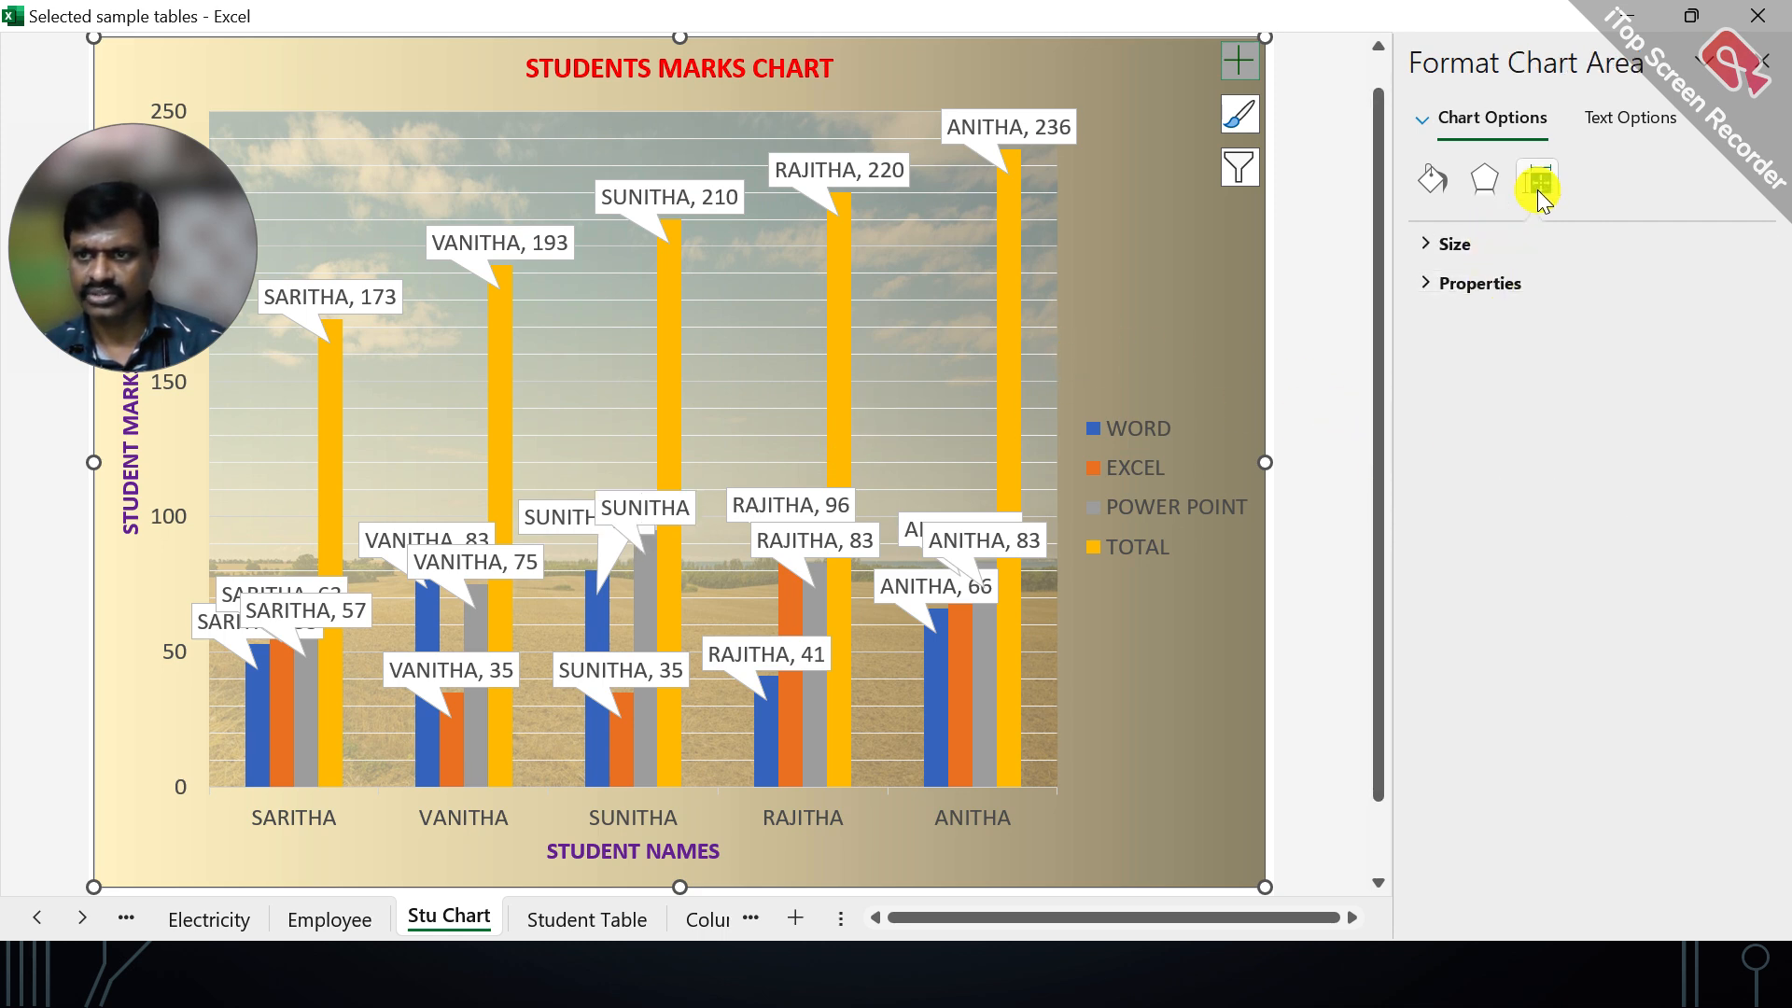
click(1636, 121)
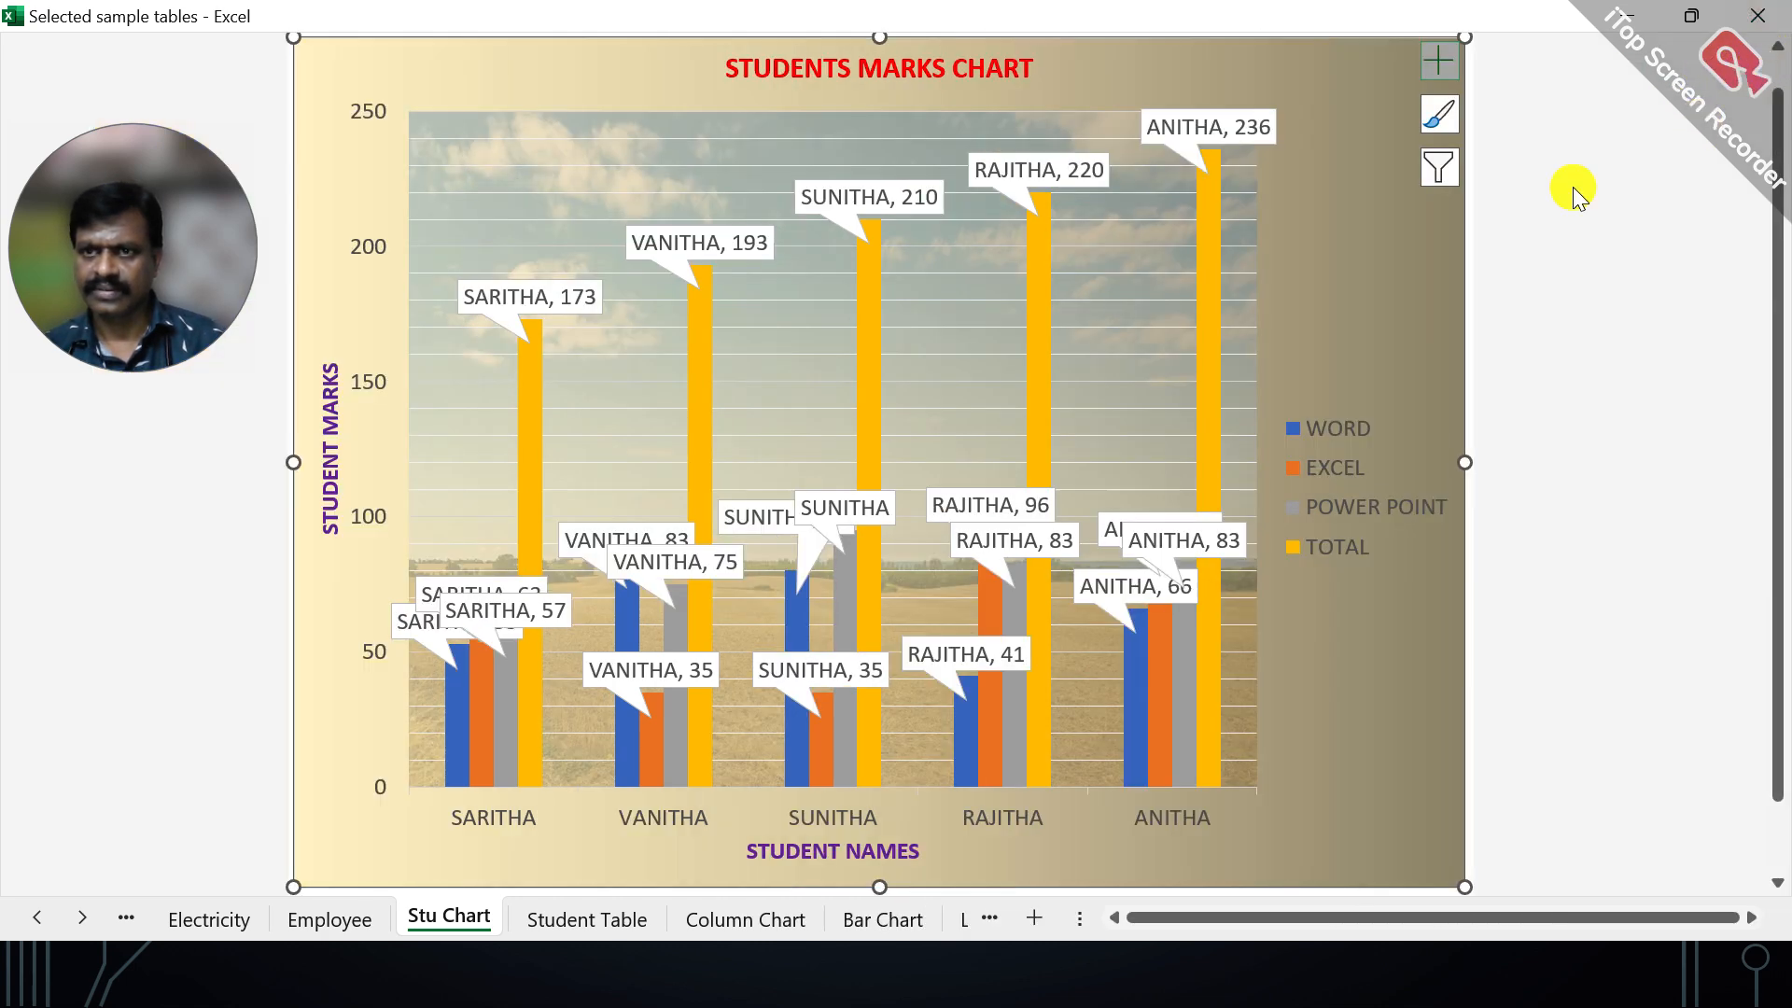
click(1764, 61)
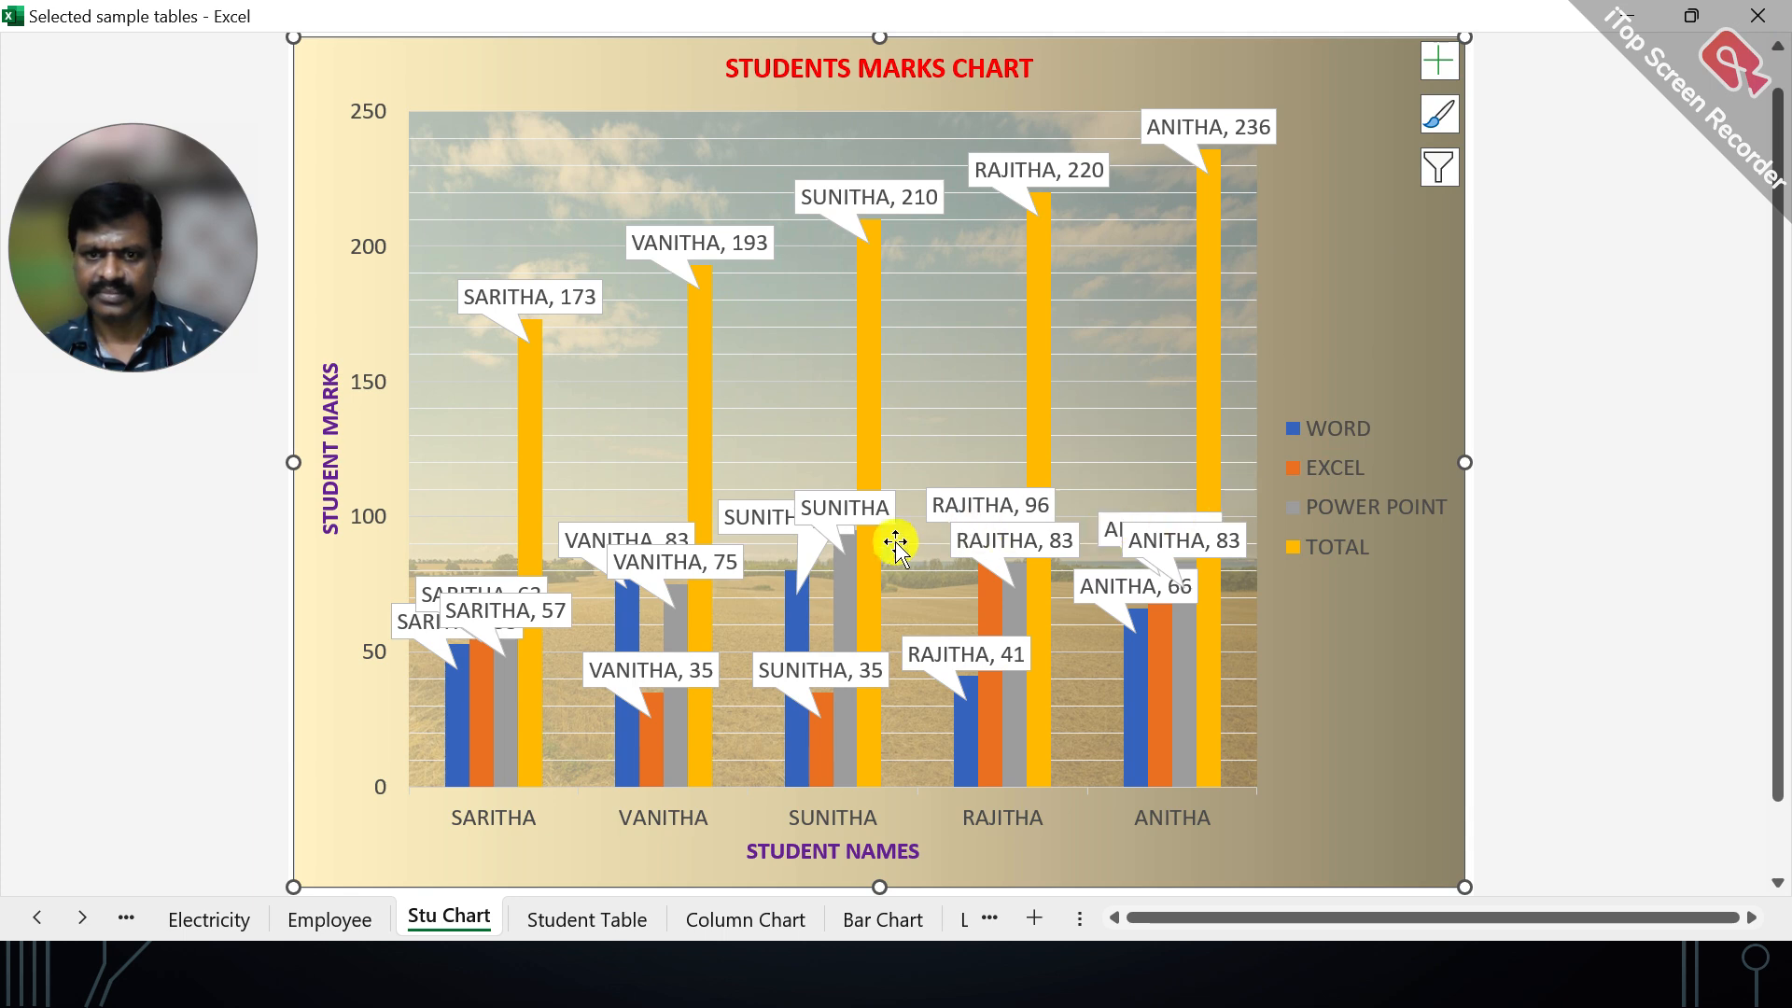
Remove the data callouts, add plain value data labels to the chart again, and leave full screen view
click(1438, 61)
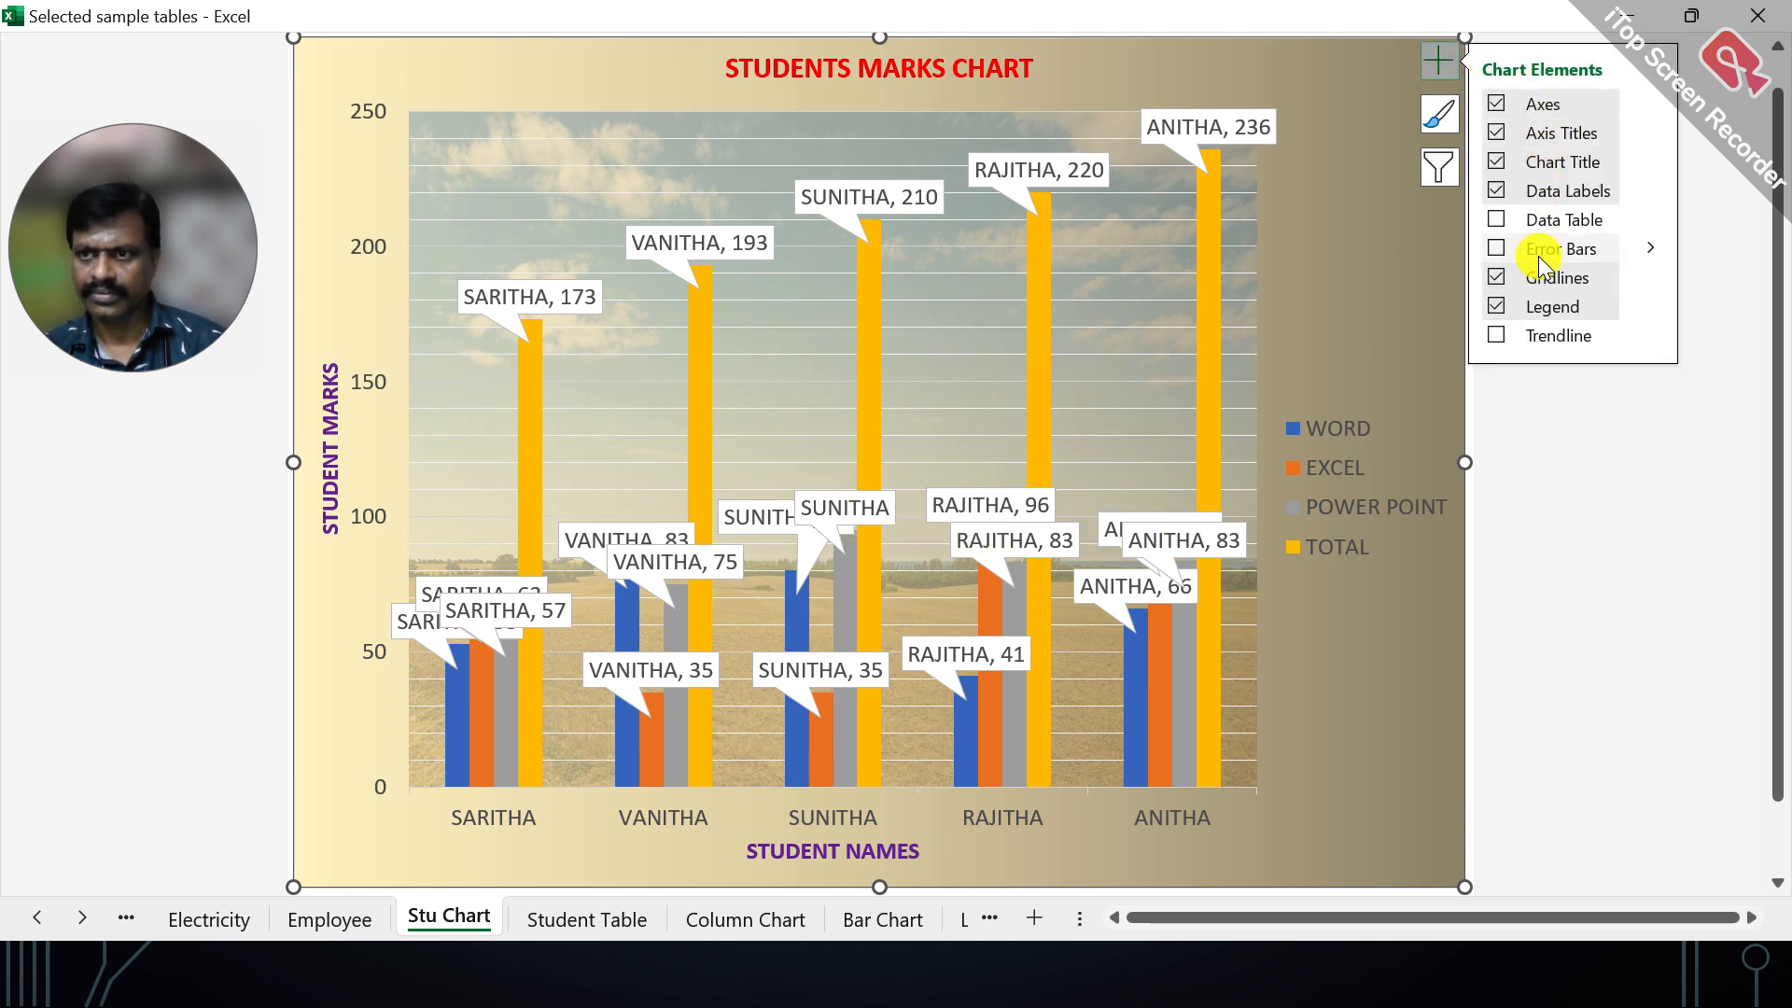
click(1499, 188)
click(1499, 188)
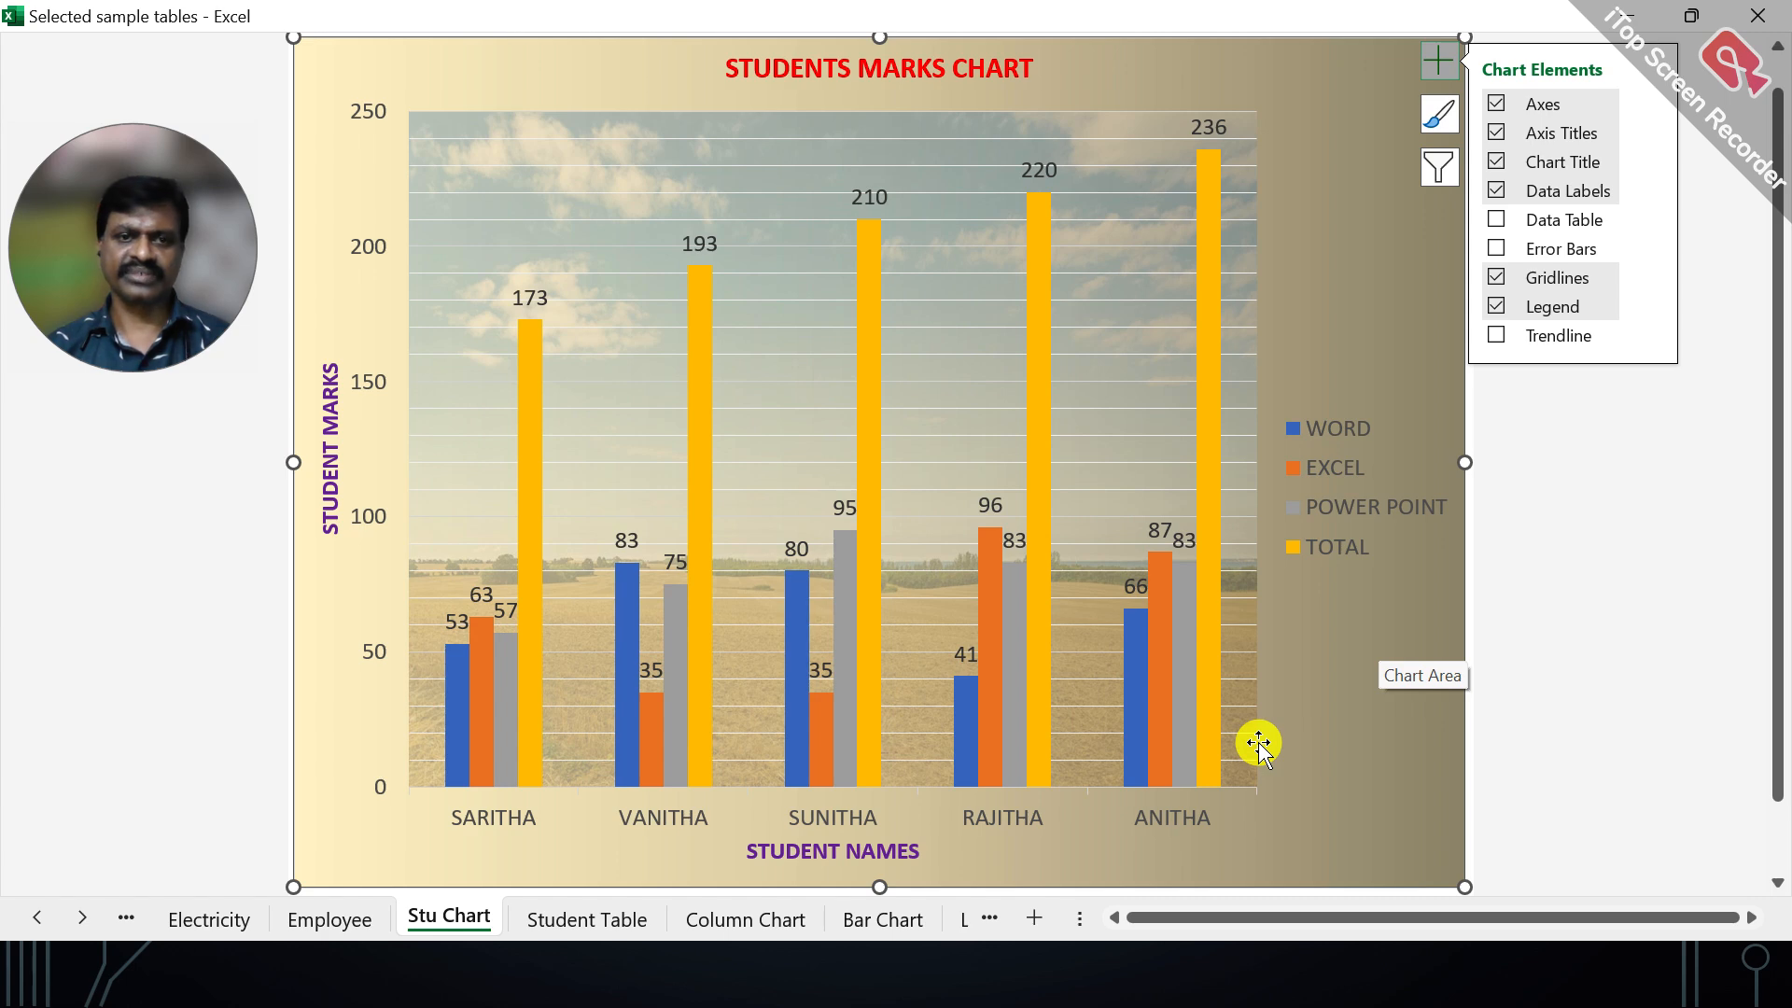
key(Escape)
key(Escape)
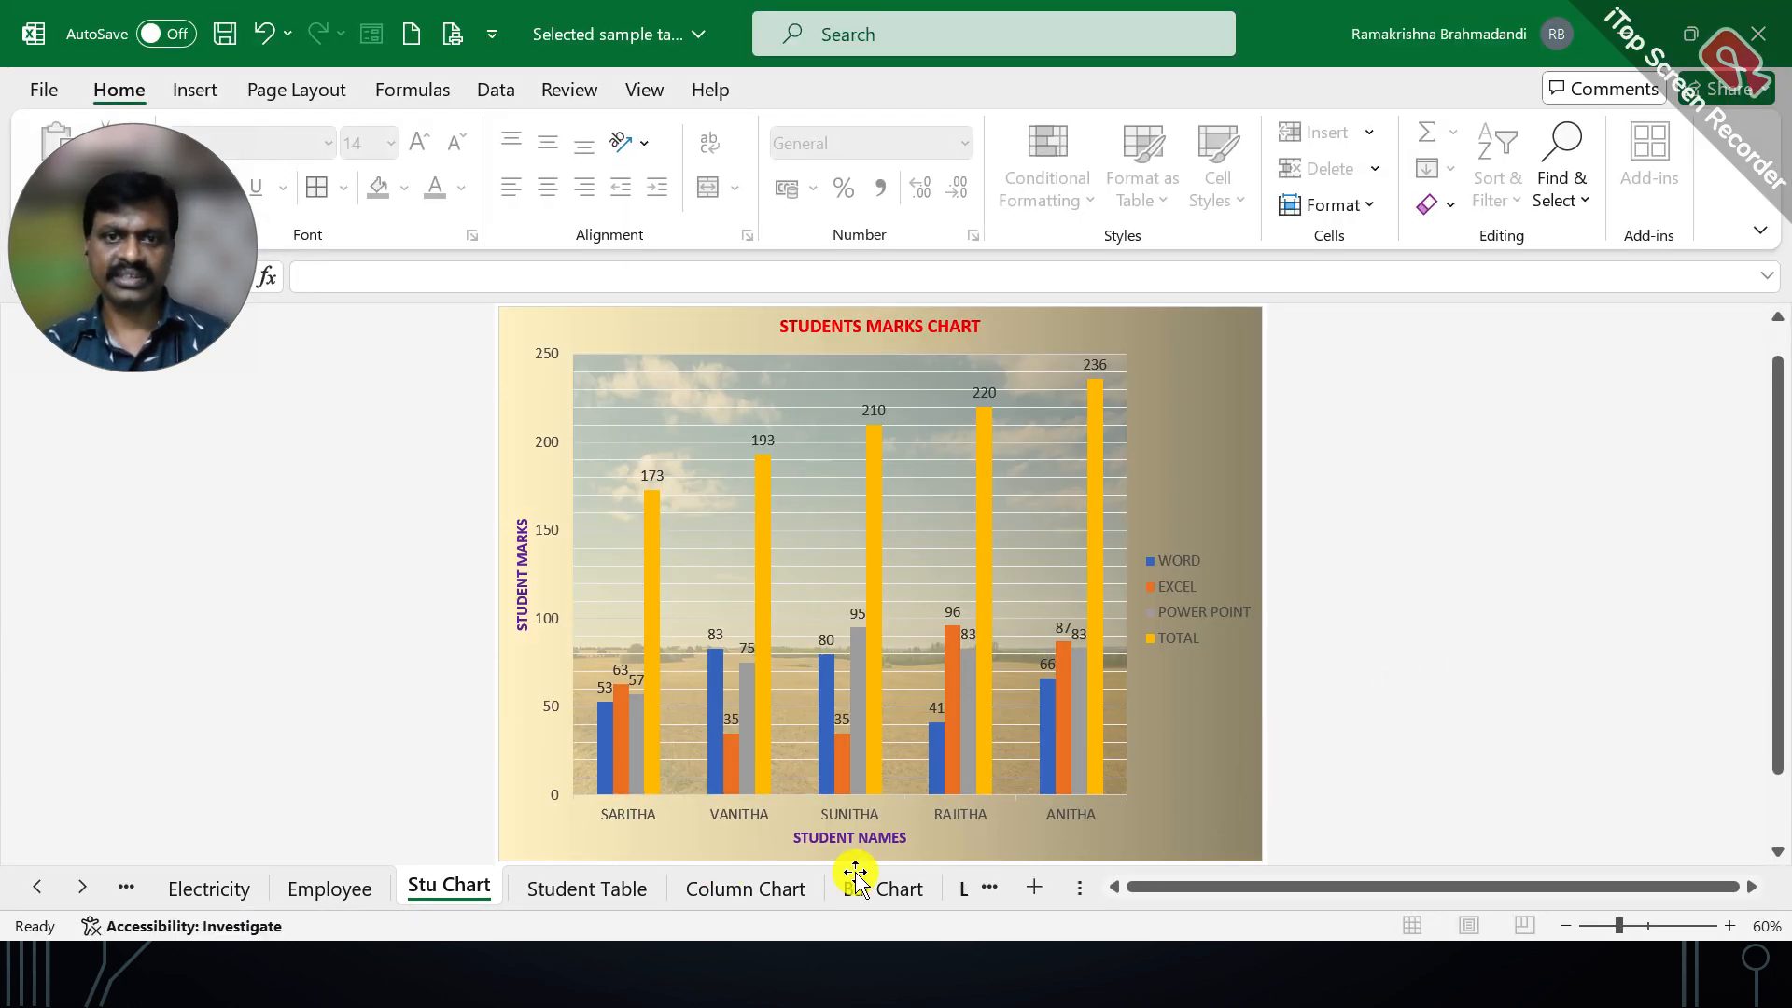
drag(107, 245, 203, 508)
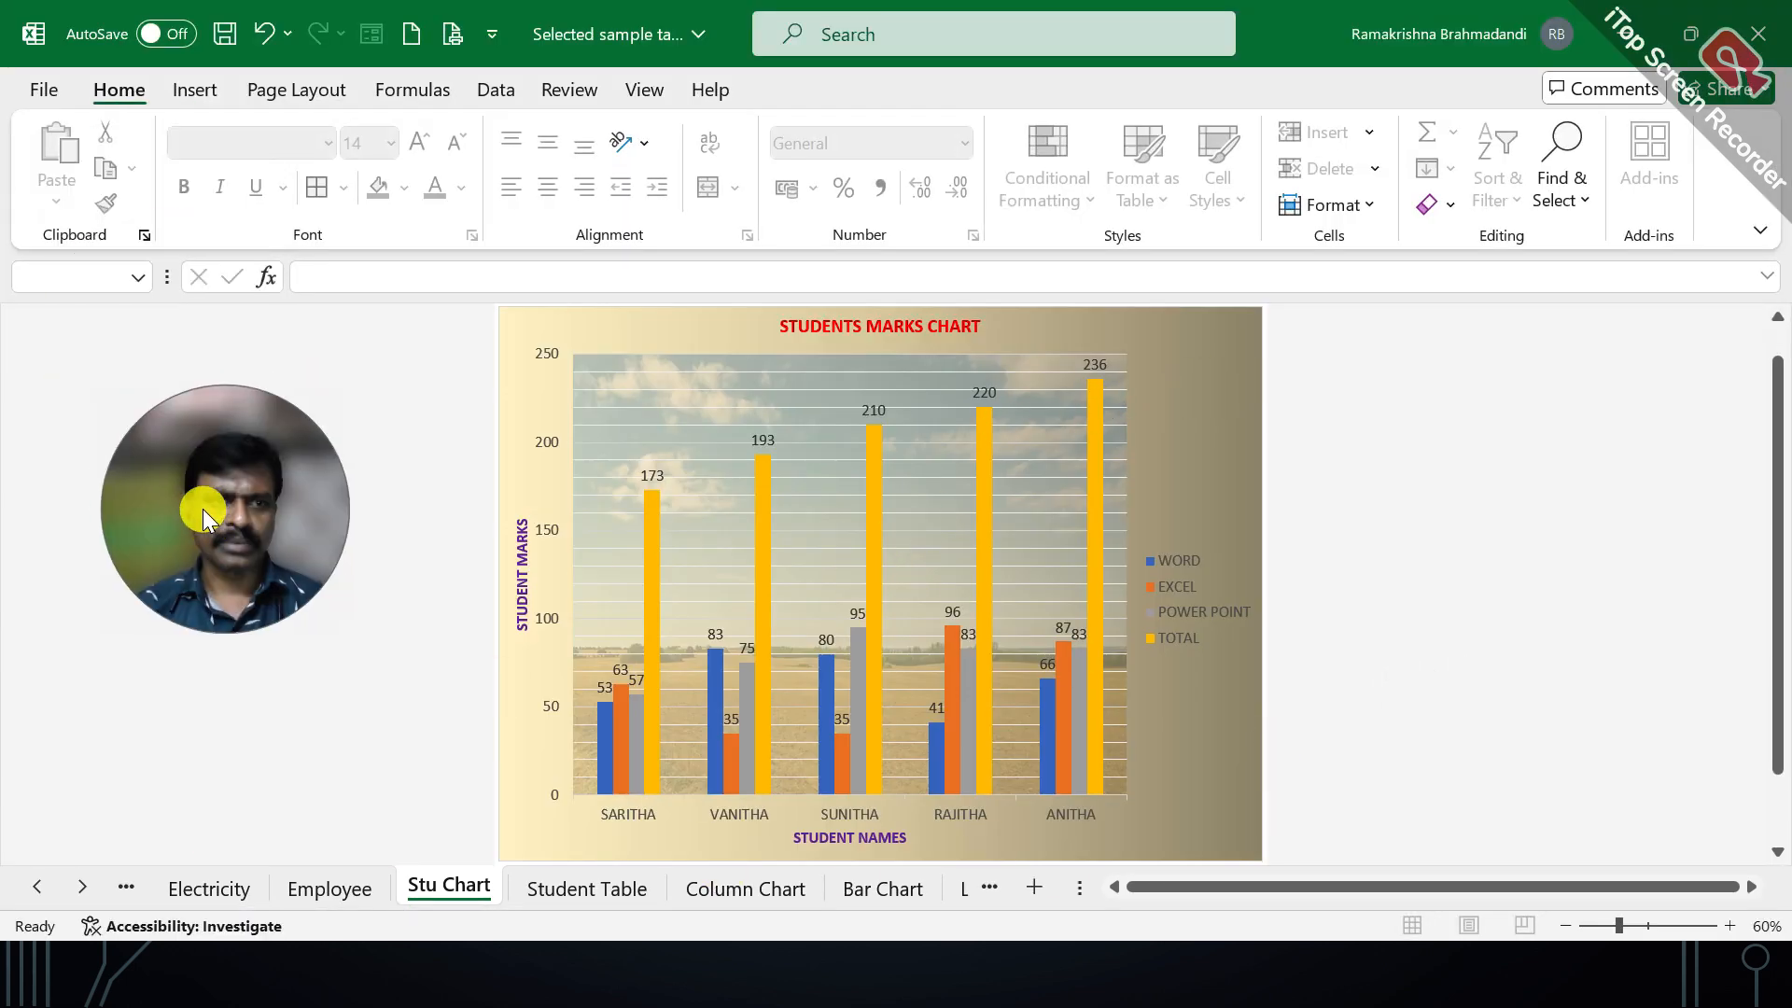
Try the clustered bar type with student names on the vertical axis for the students marks chart, and undo the change
click(1174, 434)
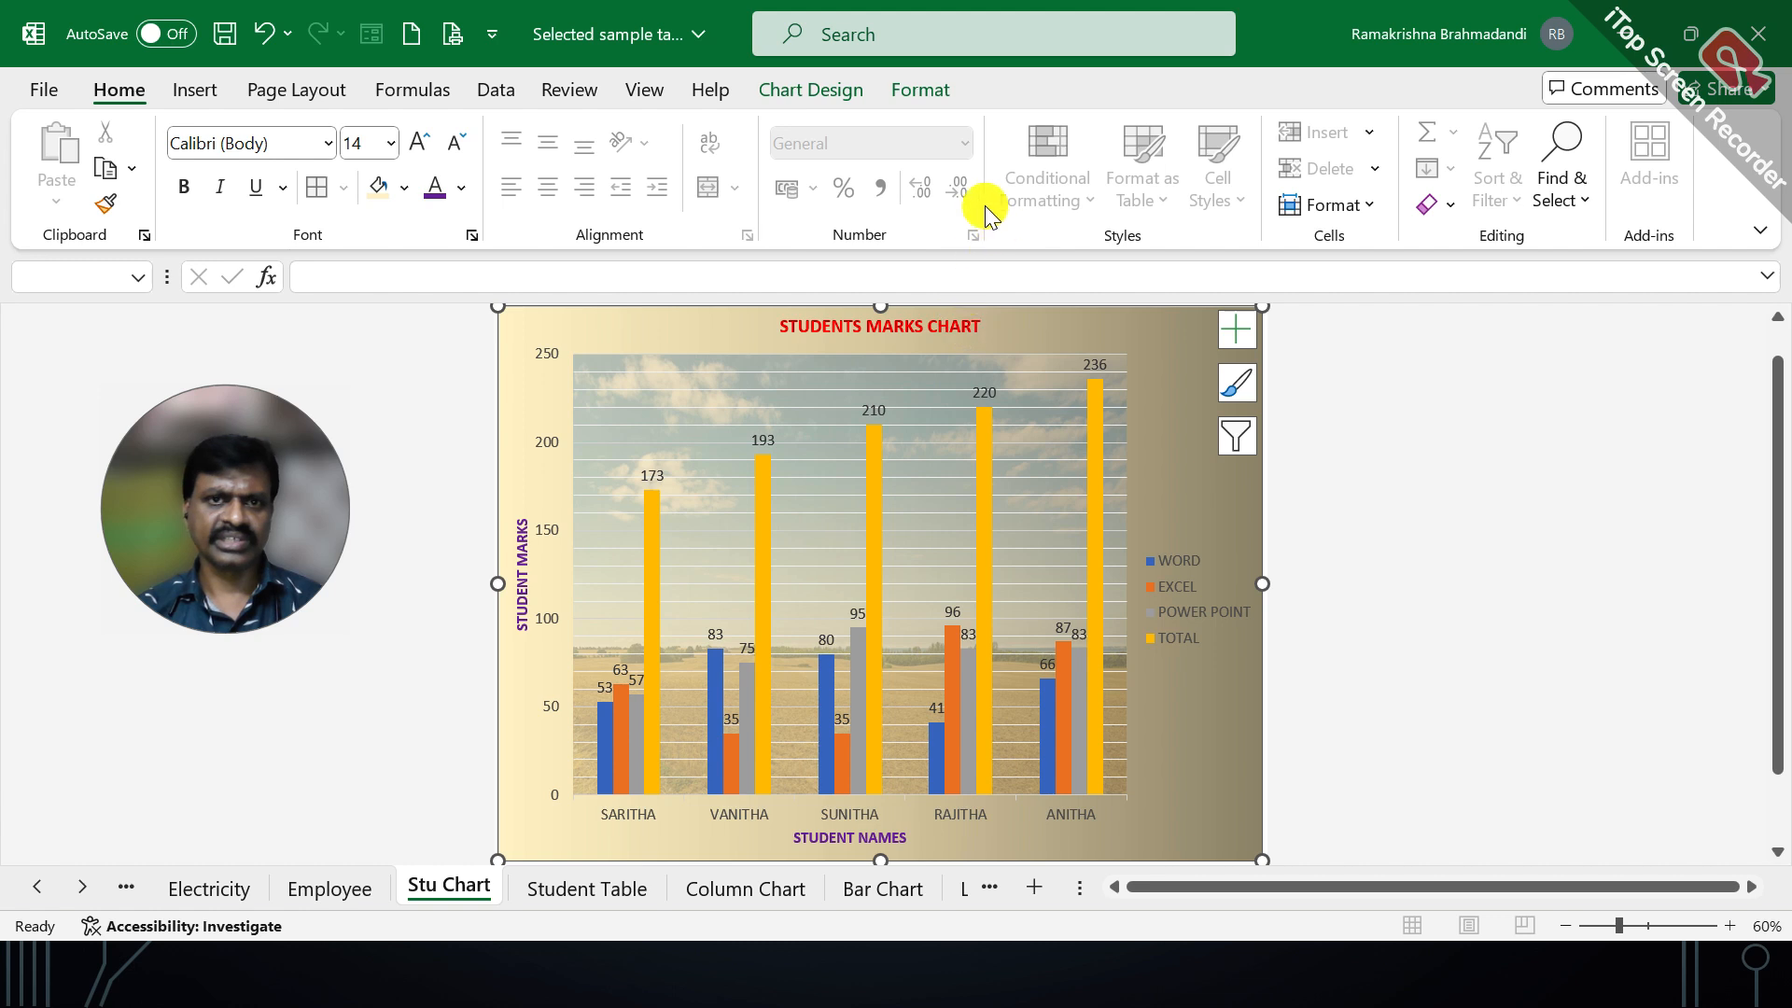
click(846, 91)
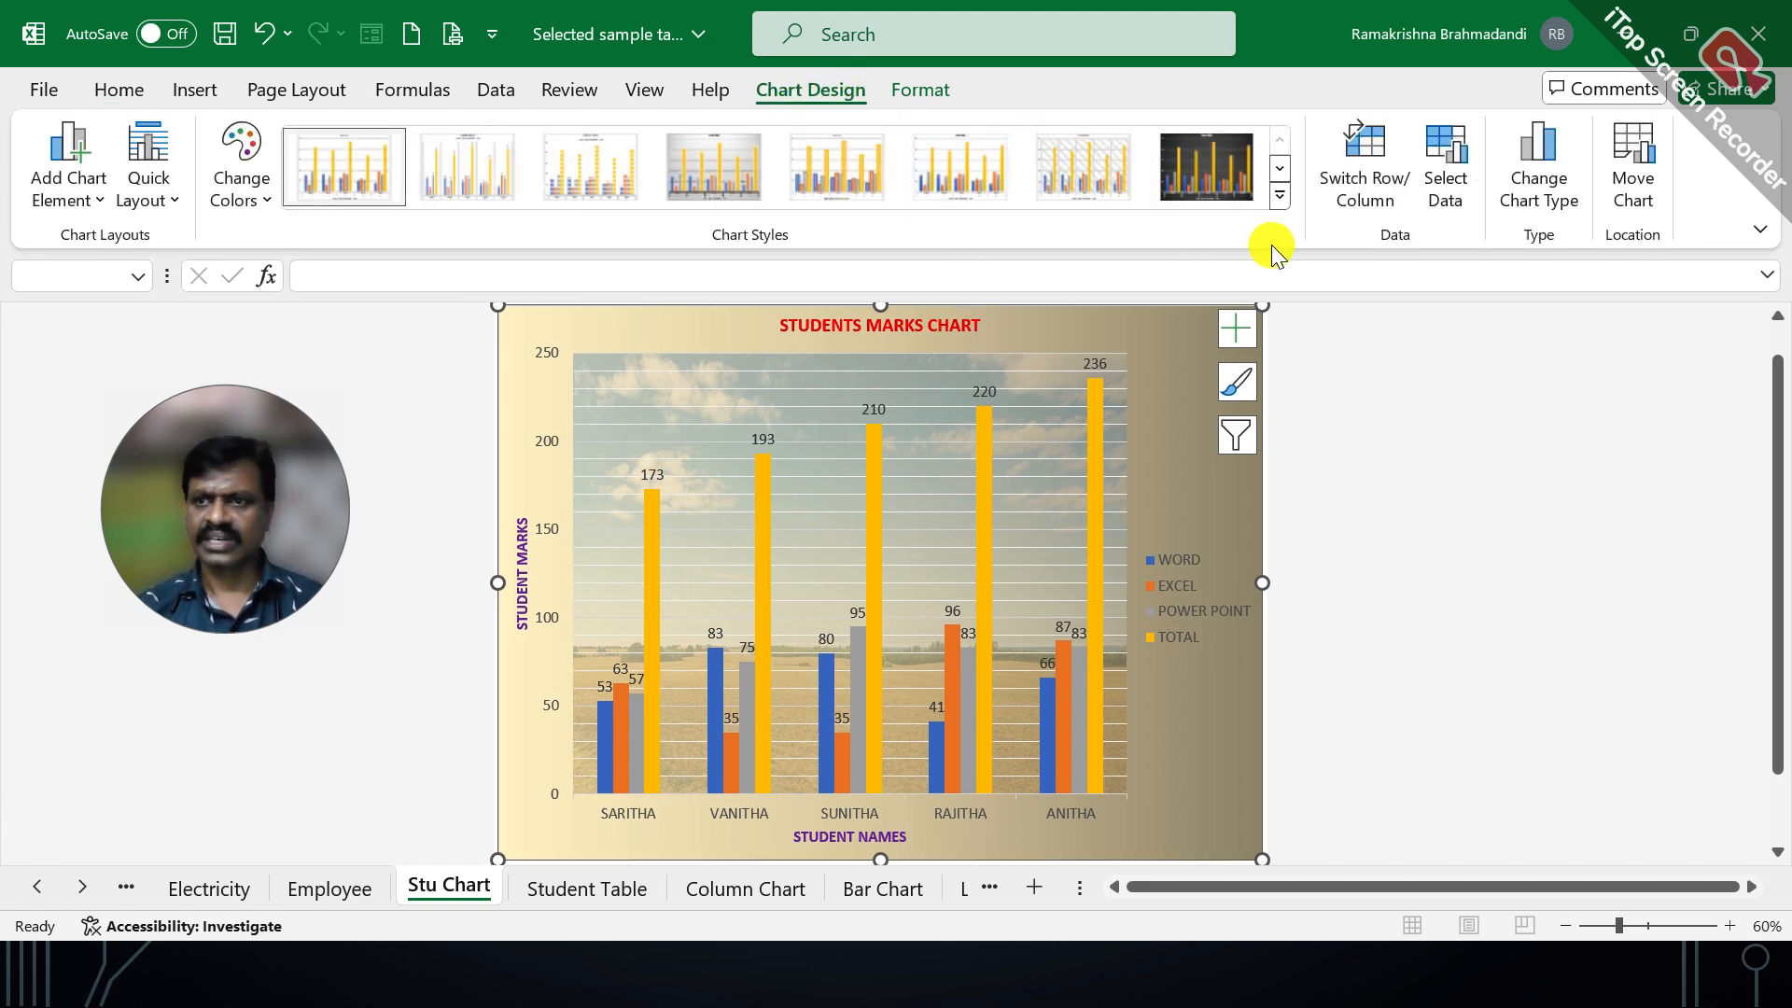
click(1542, 206)
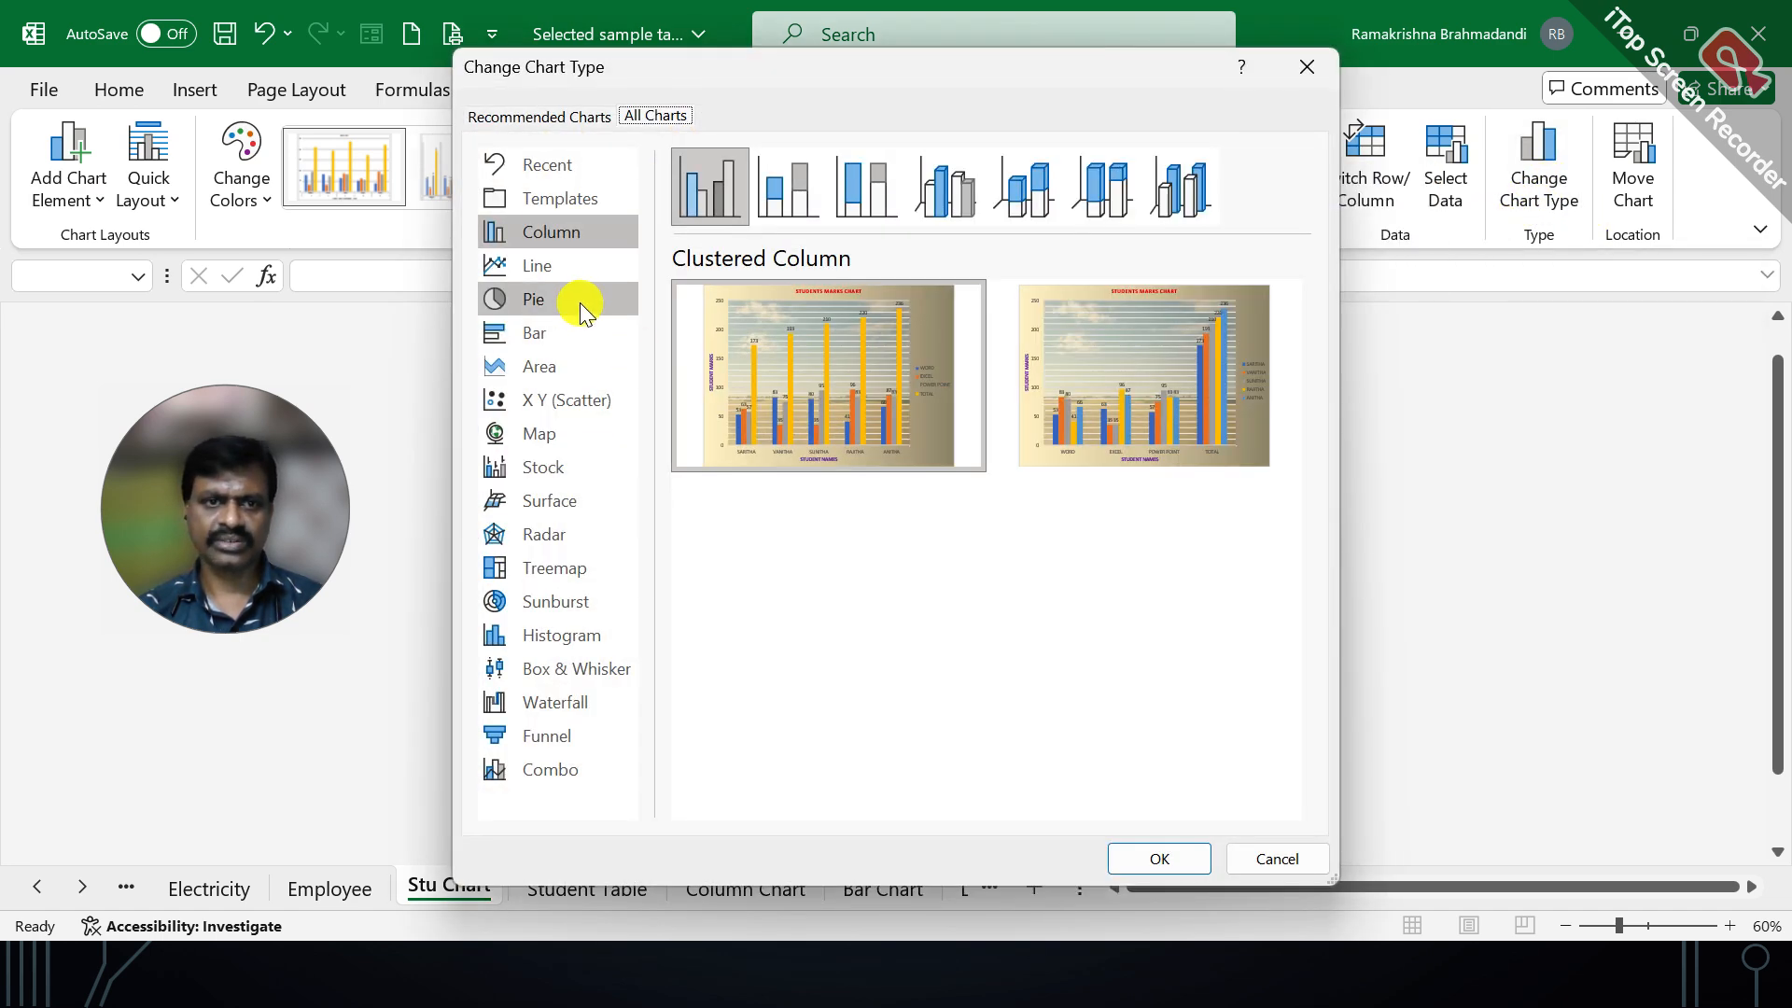
click(541, 329)
mouse_move(787, 362)
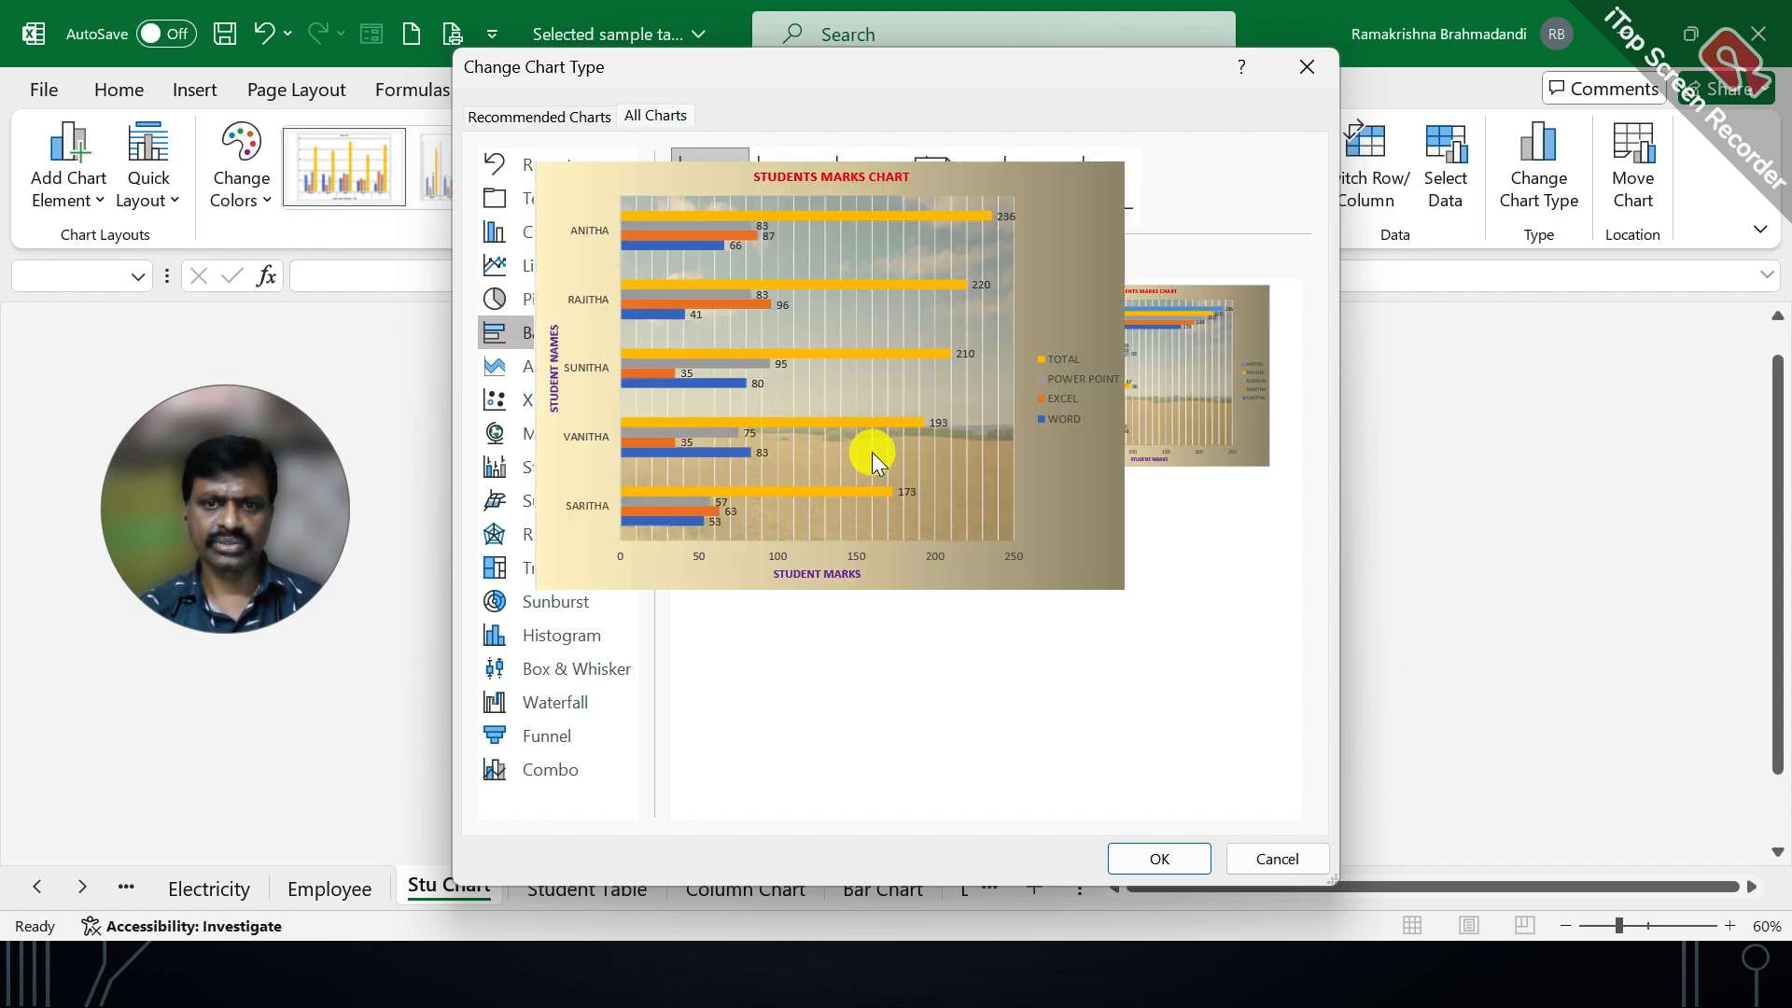
click(1156, 863)
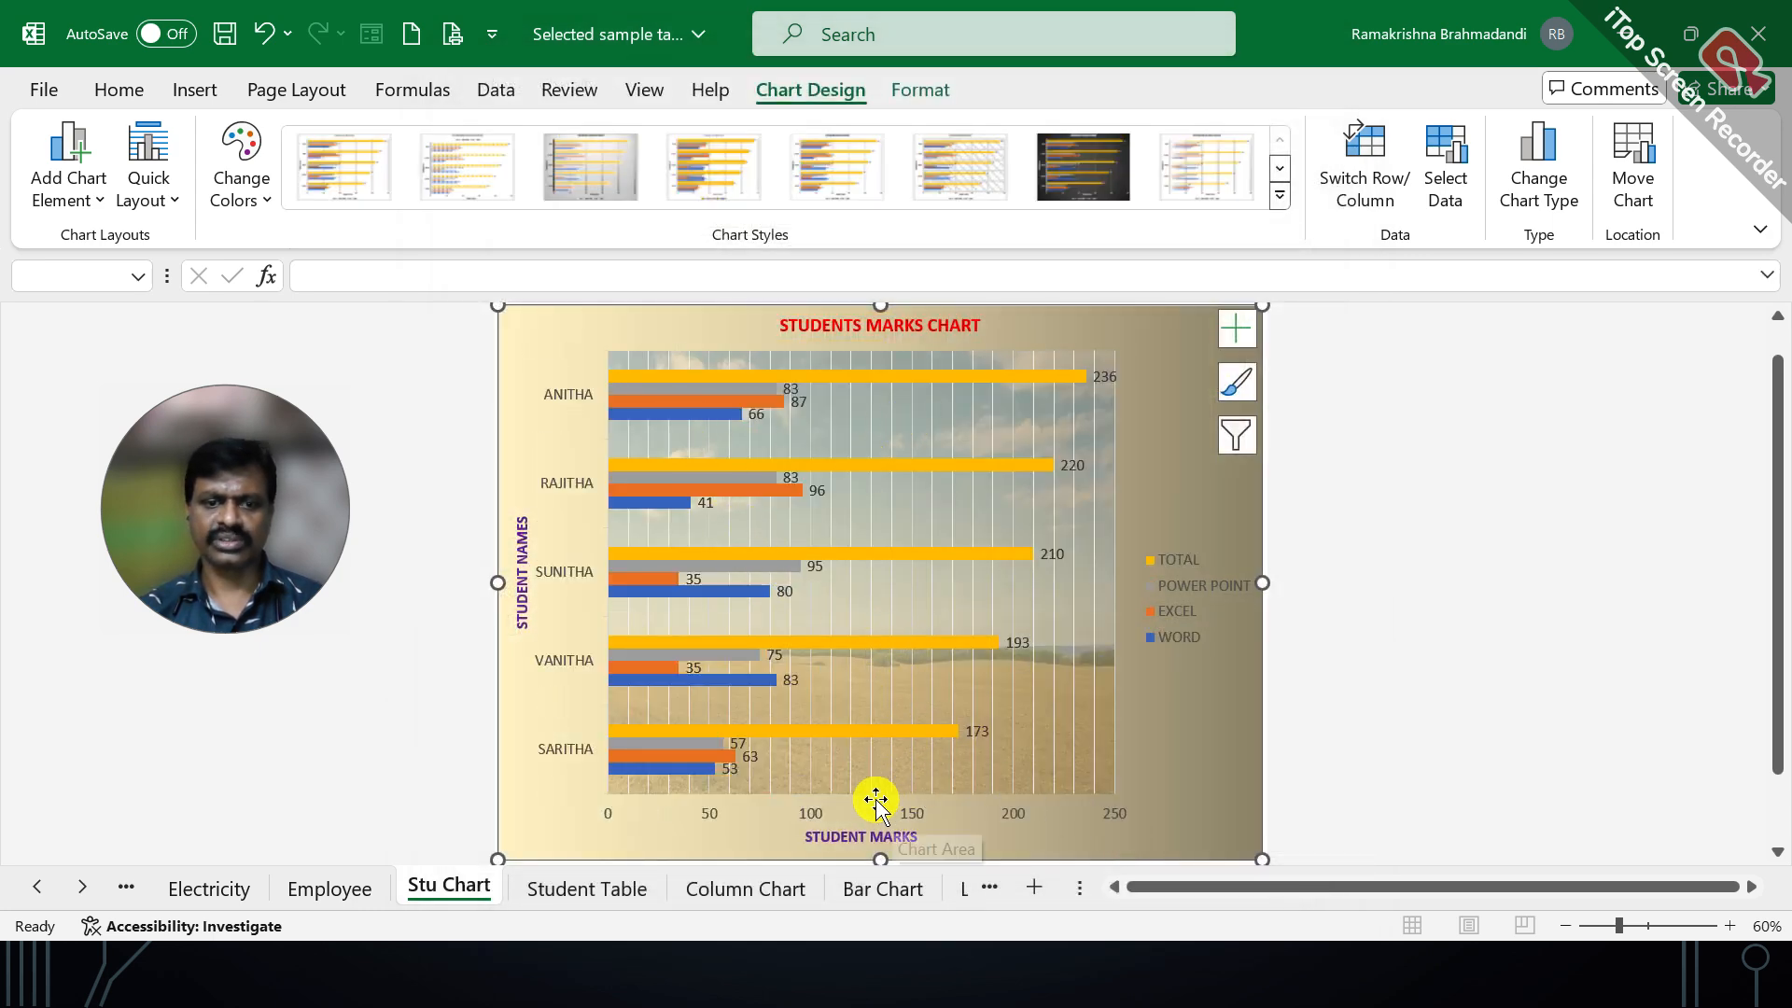
click(264, 34)
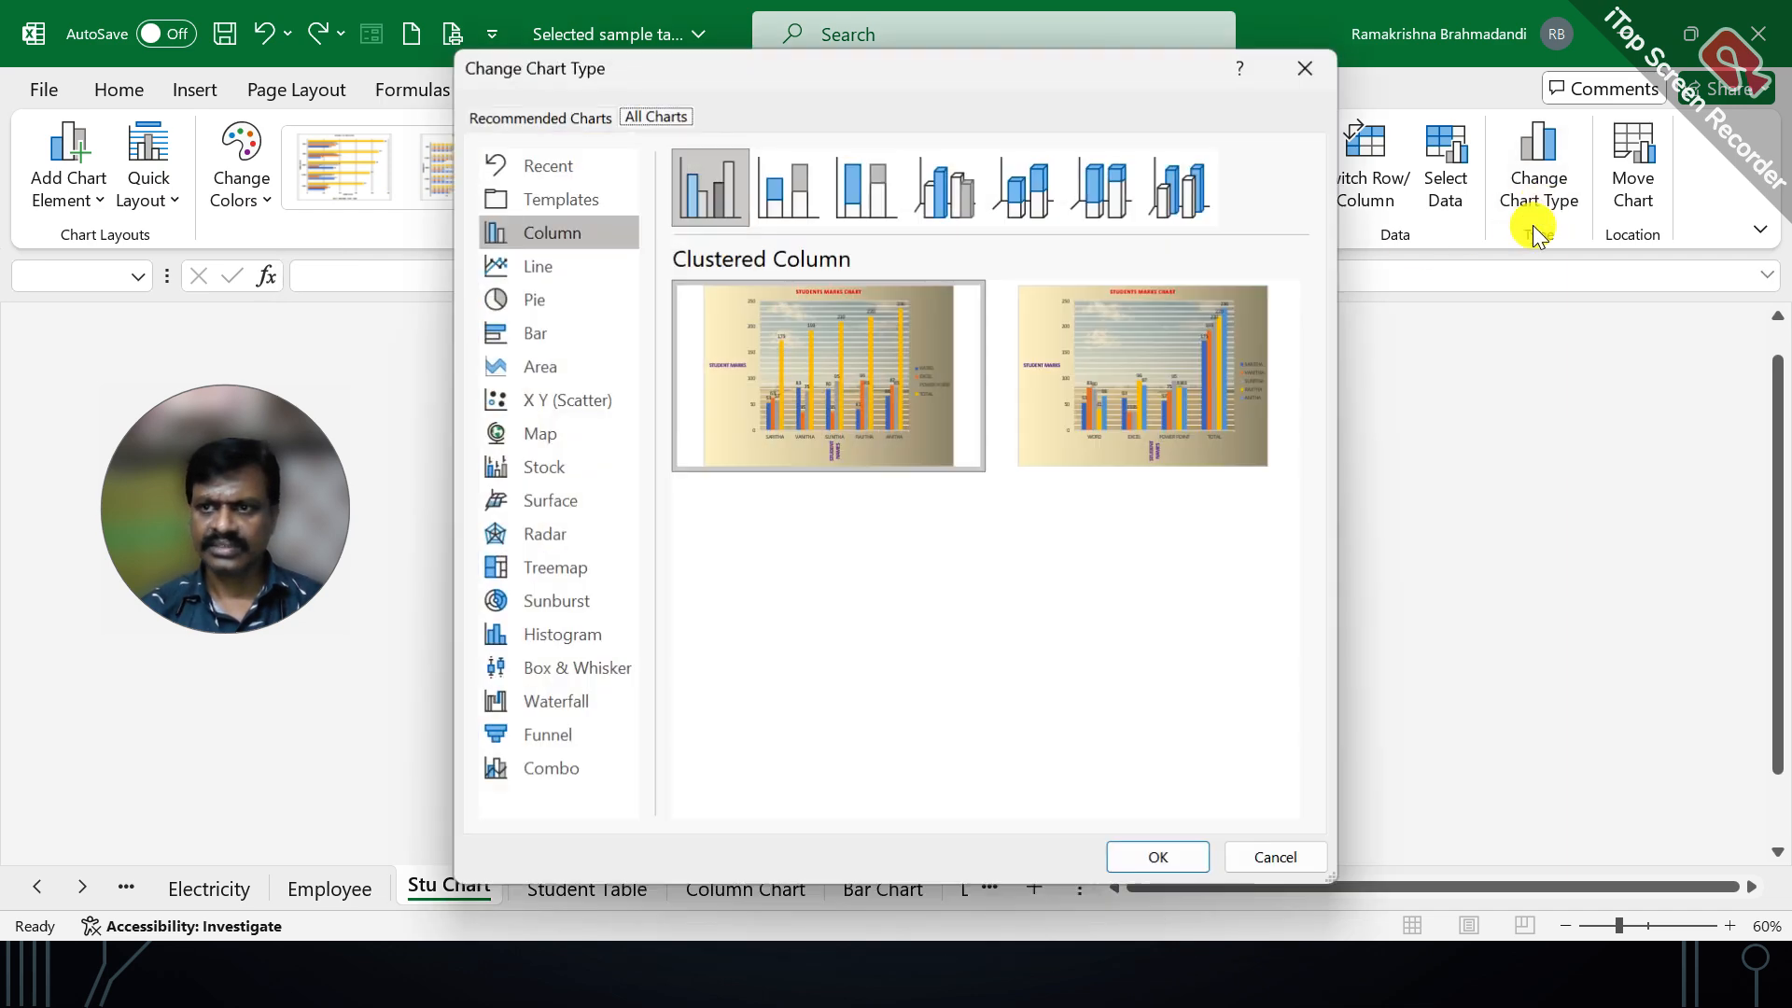
Change the students marks chart to a clustered bar chart once more and undo the conversion
click(1541, 213)
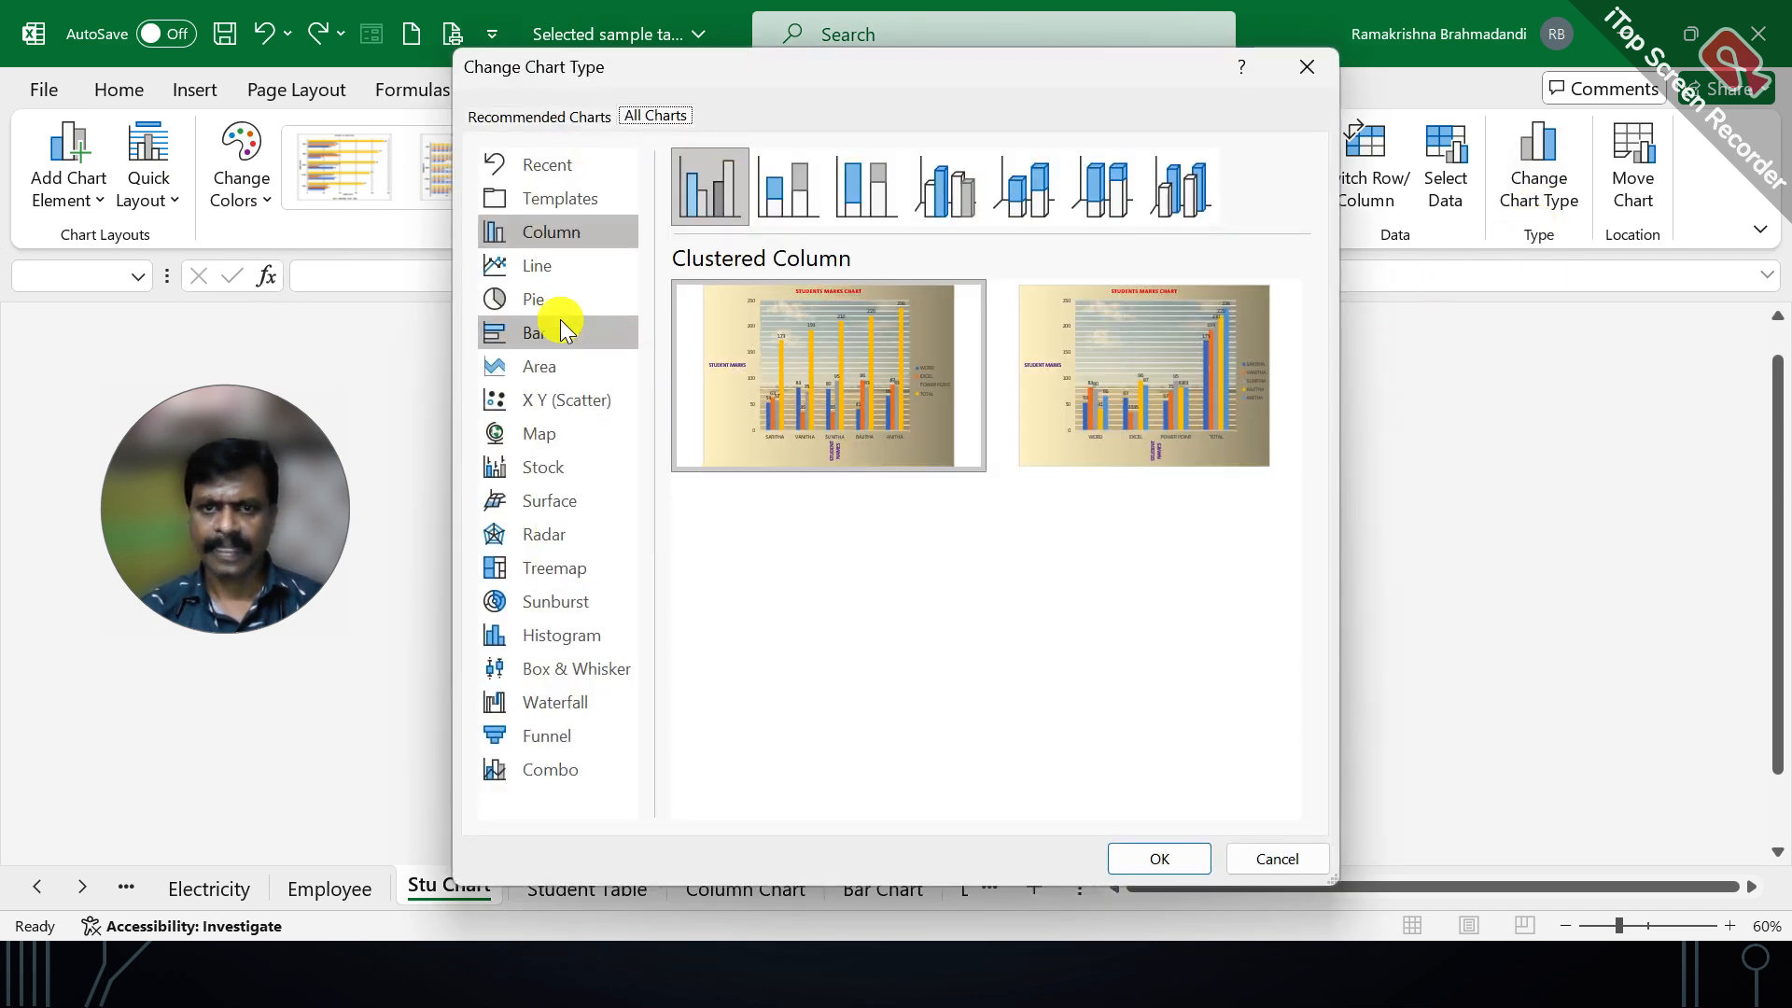
click(545, 334)
click(1120, 859)
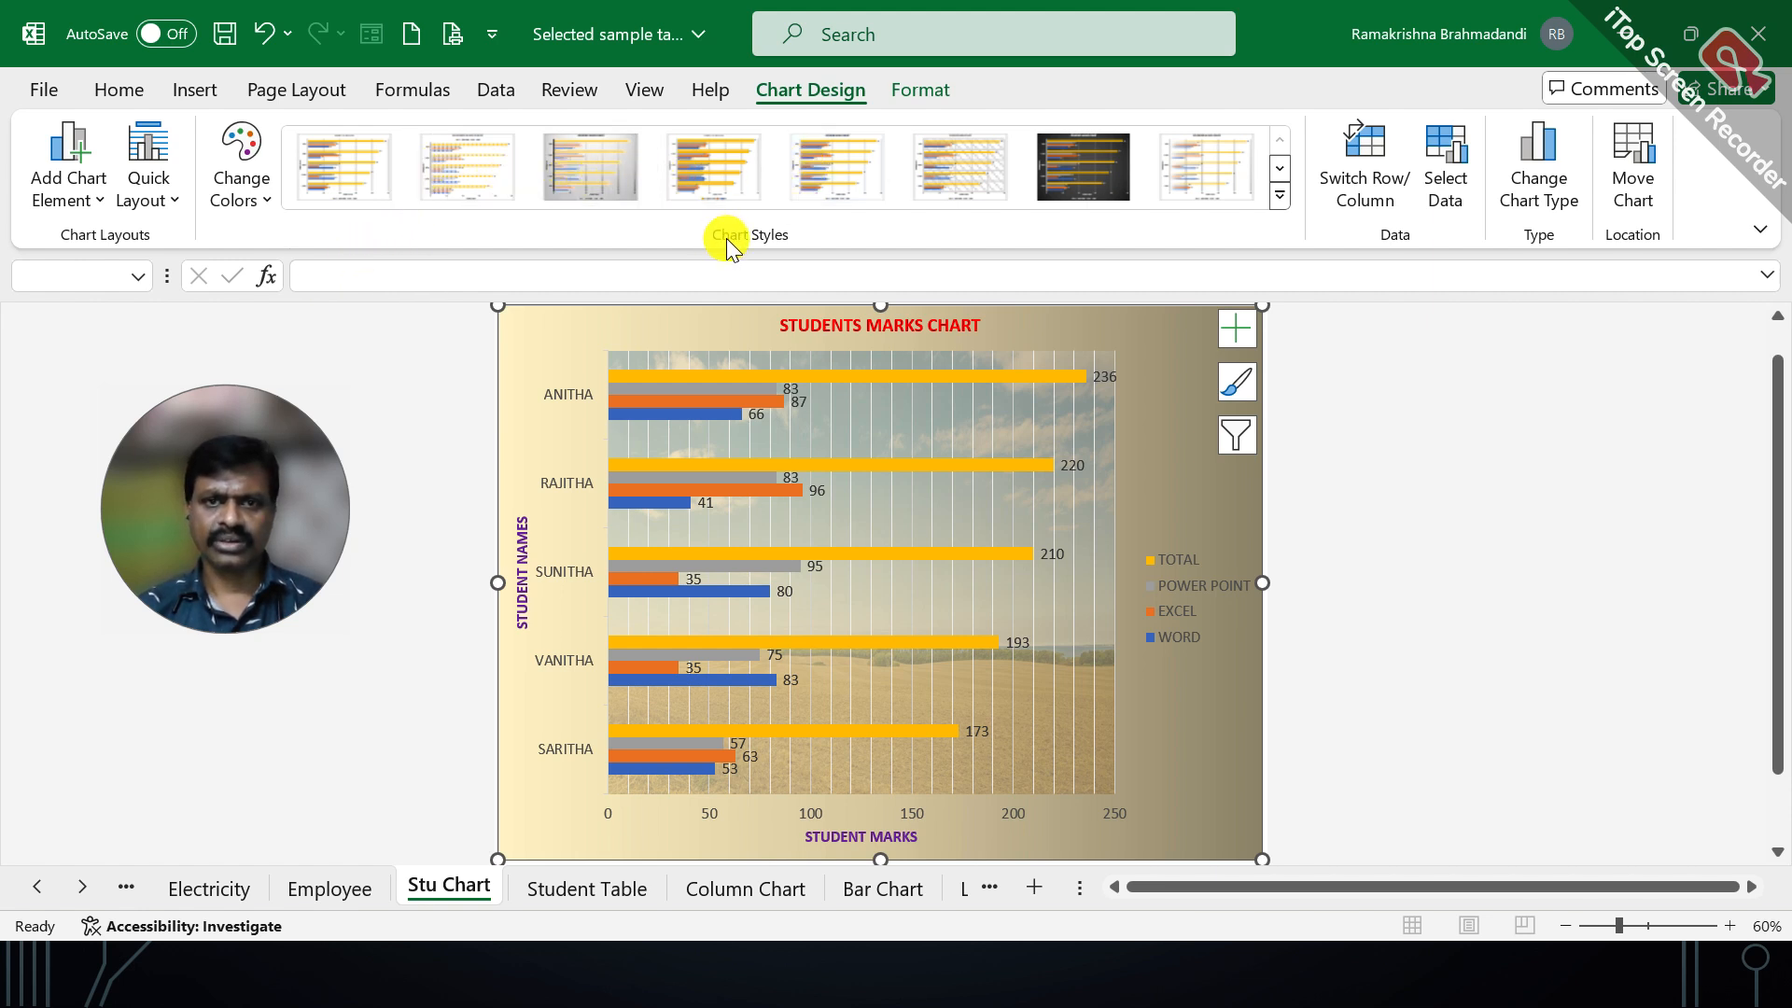
click(266, 37)
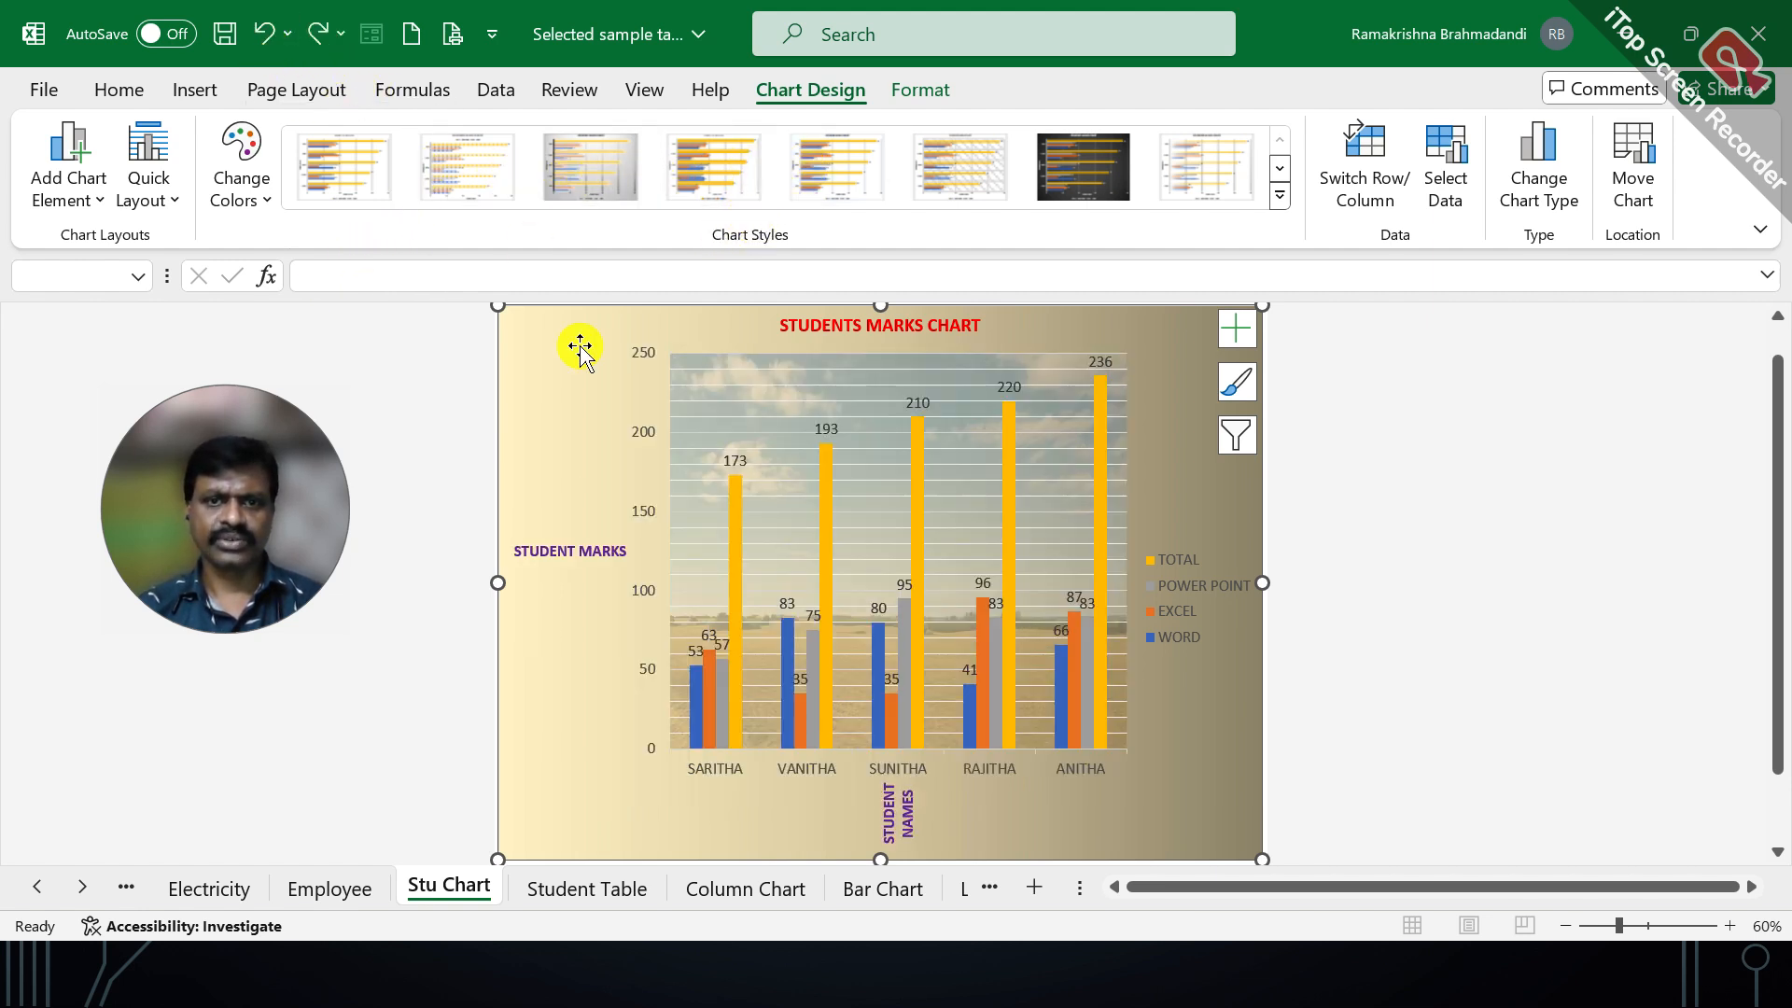
Try several preset chart styles on the column chart, including the dark Style 7, and leave the eighth preset applied
click(534, 166)
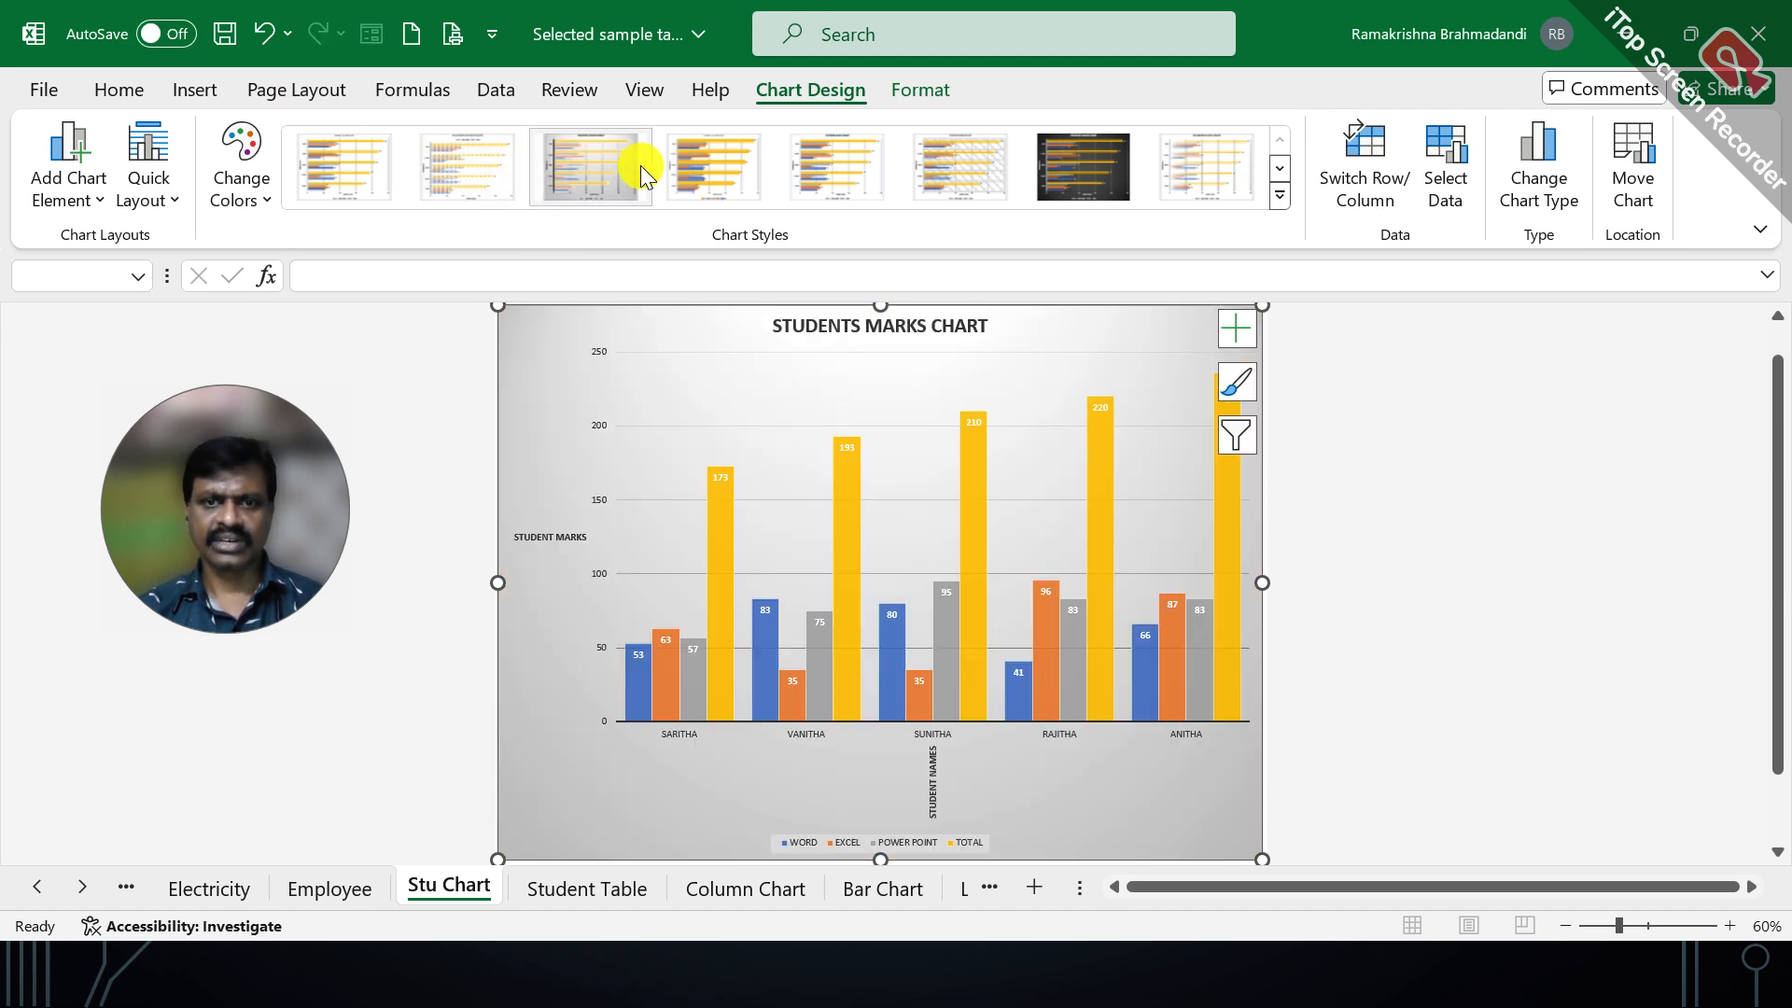
click(809, 172)
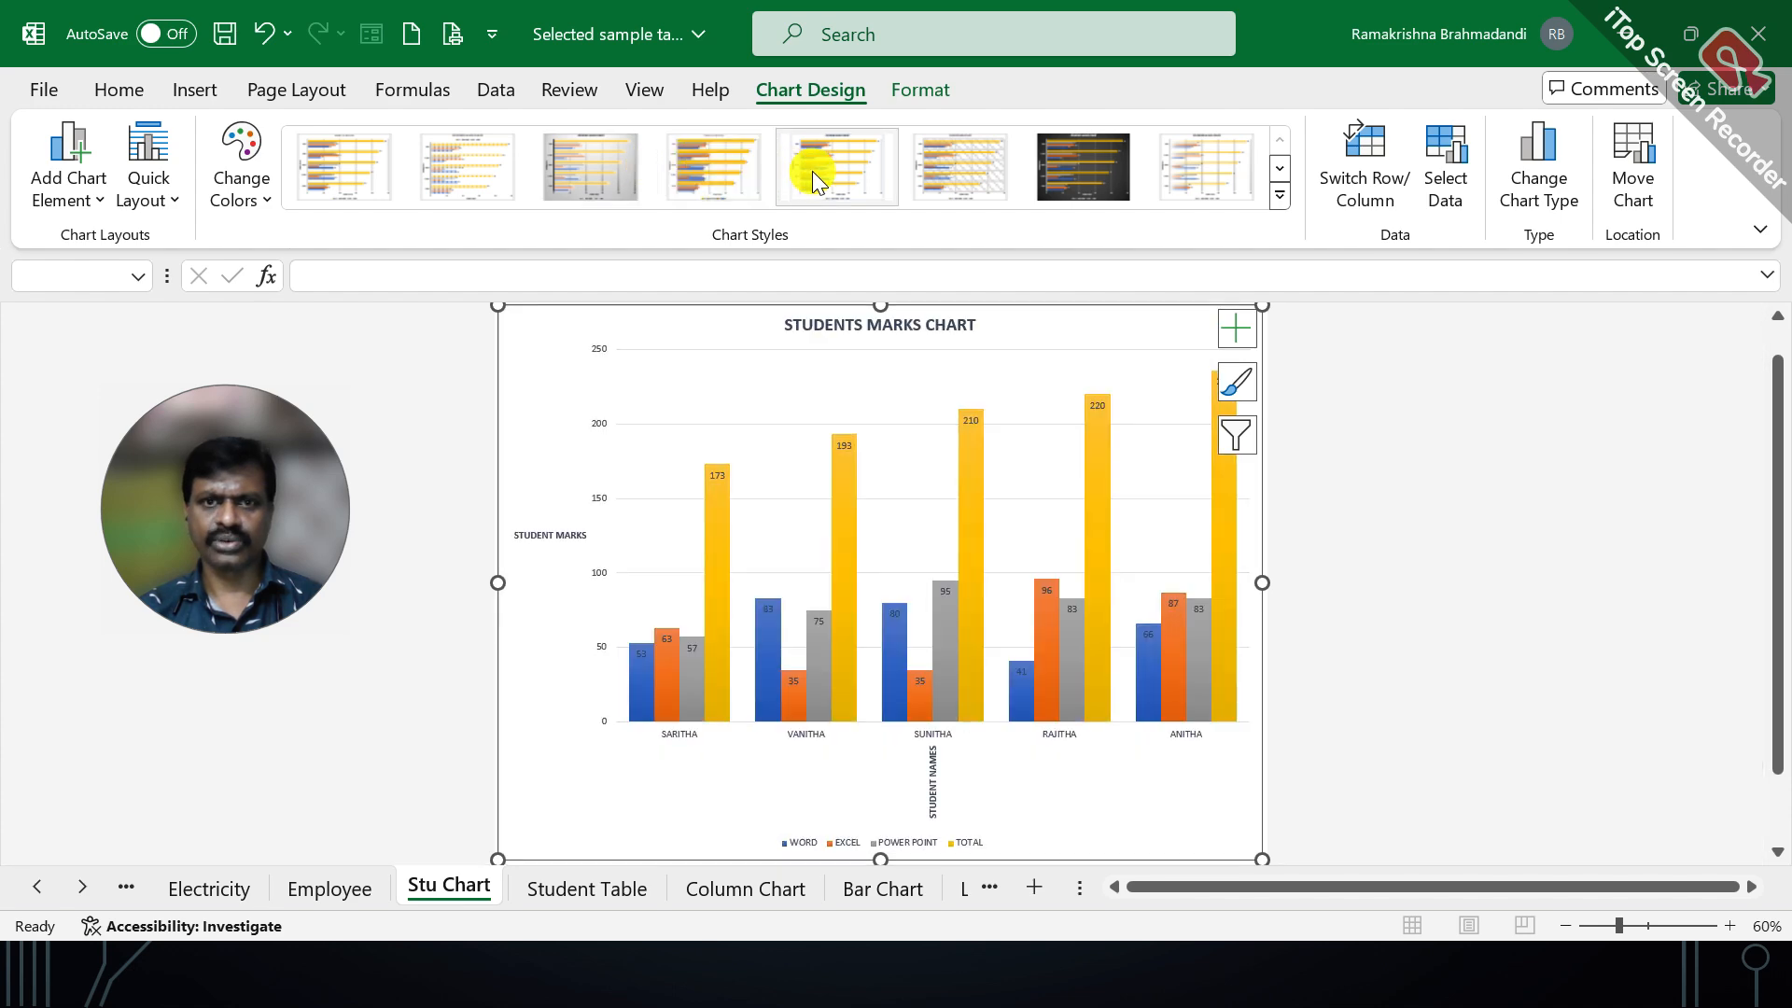
click(939, 170)
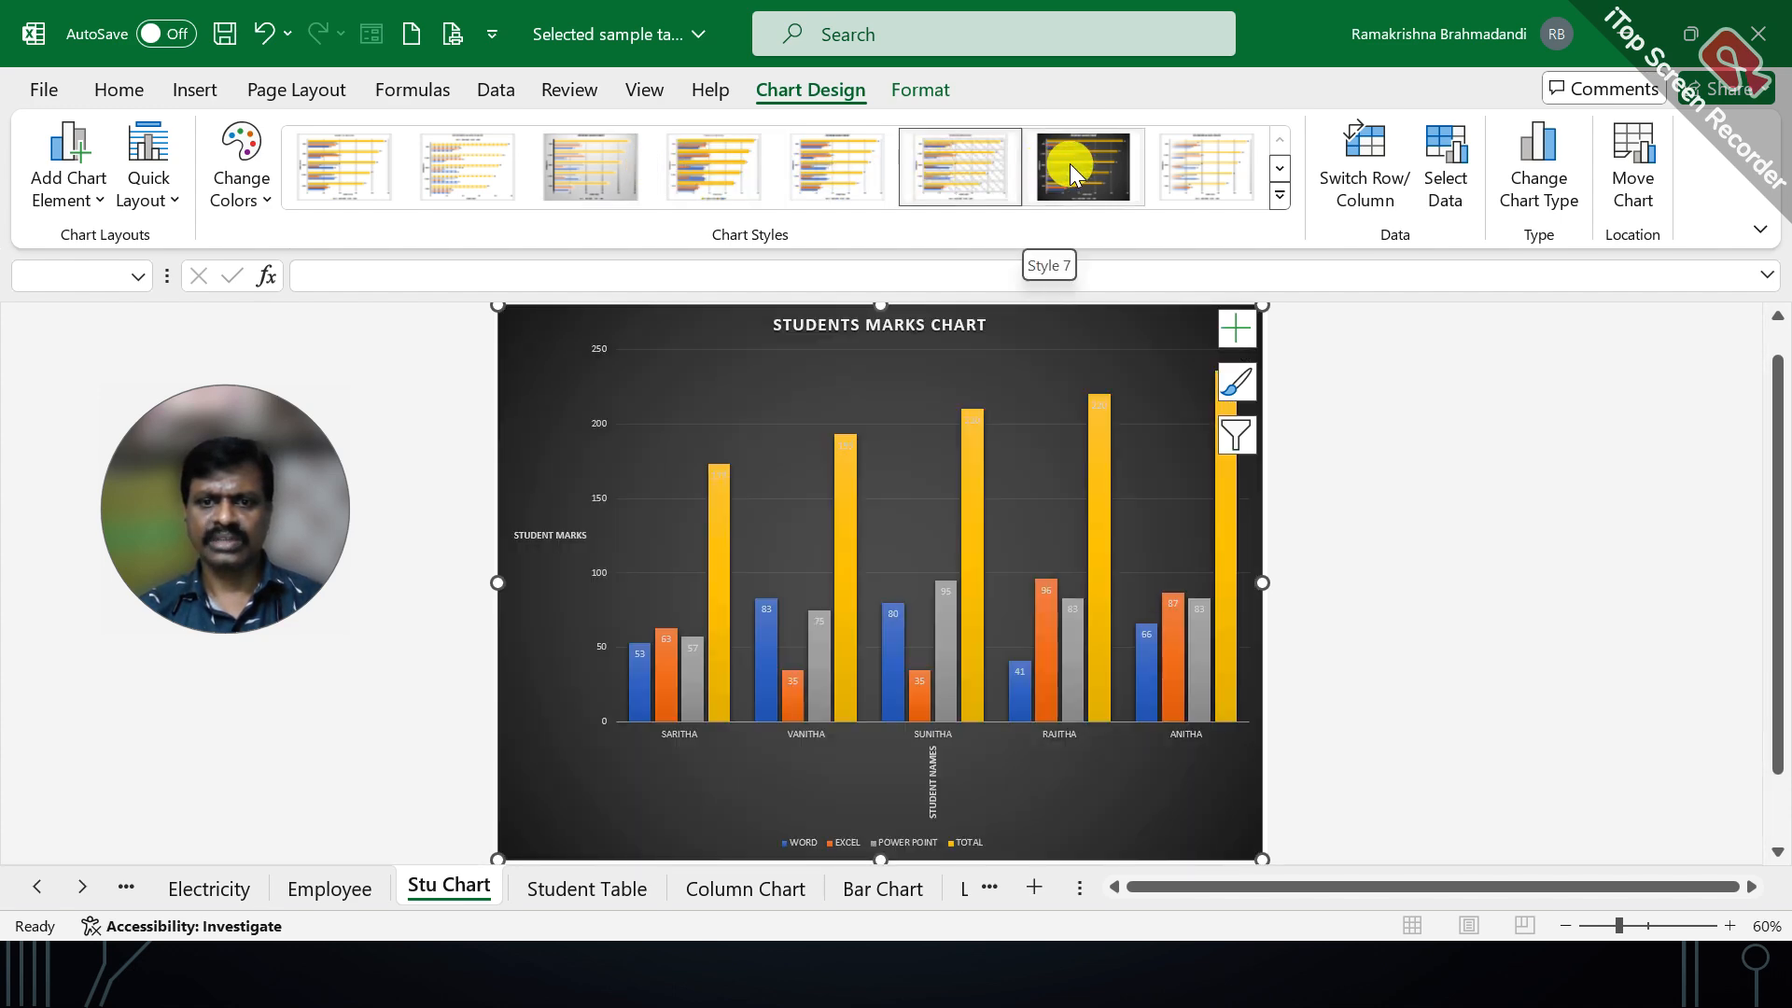
click(1070, 165)
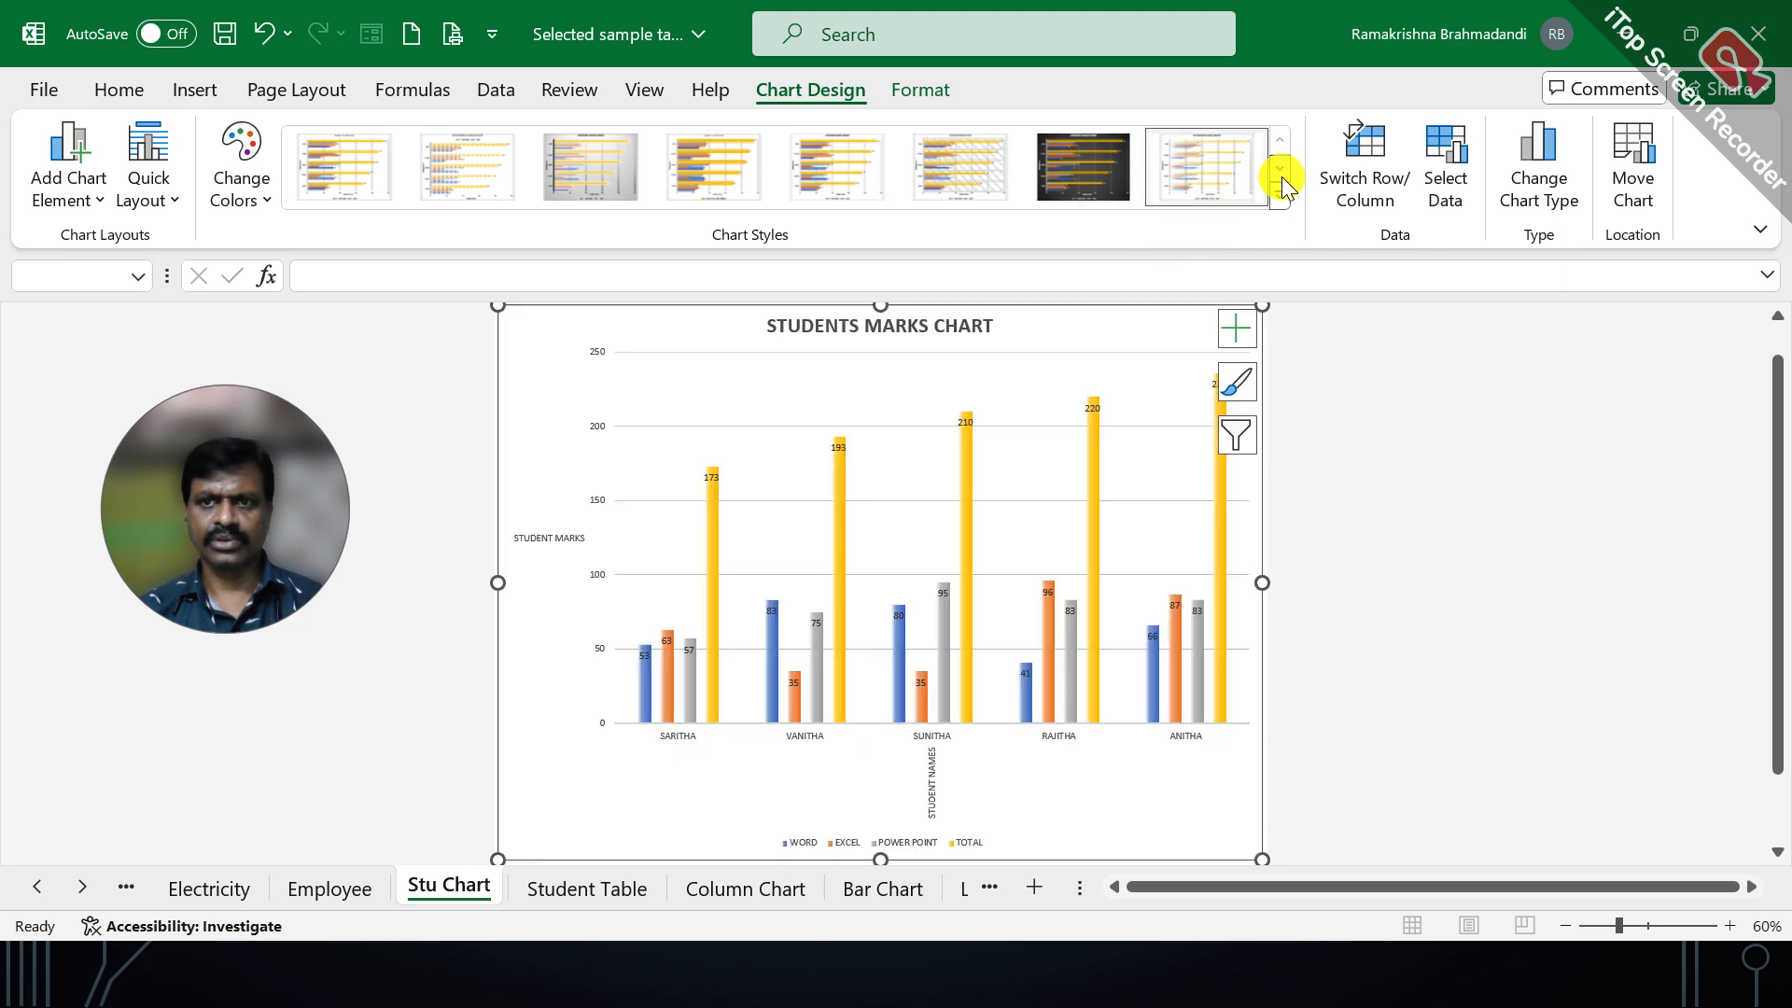
click(1282, 177)
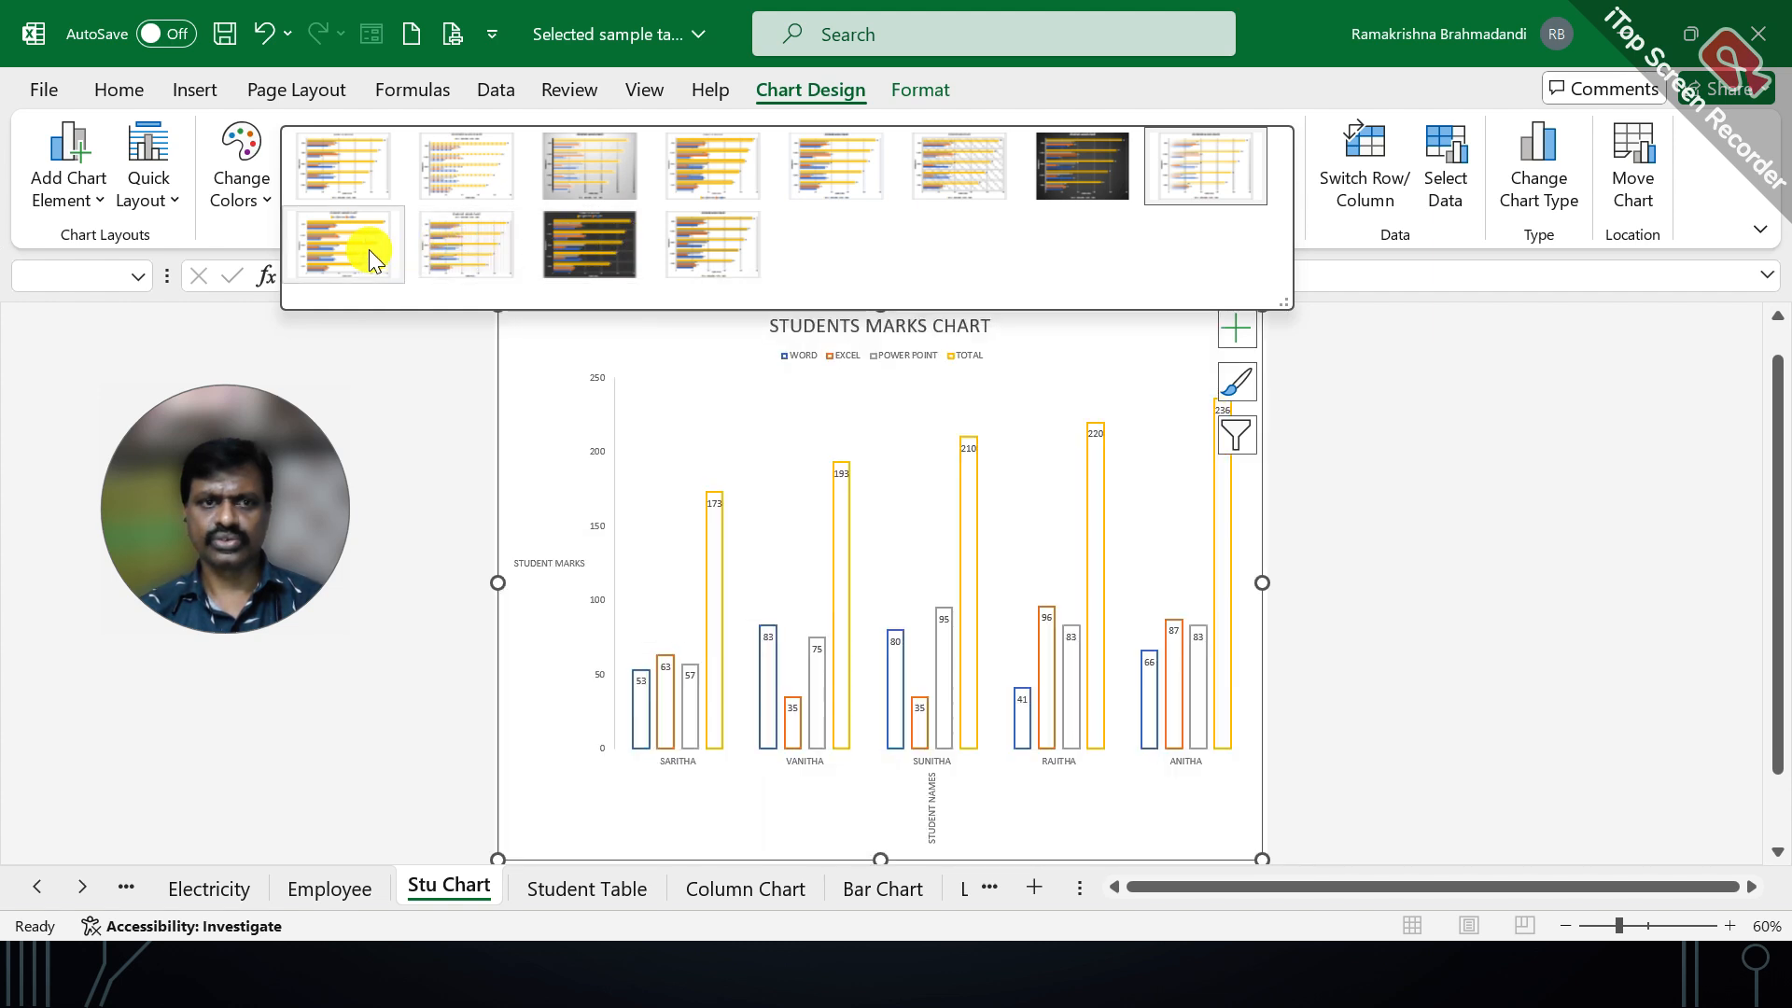
click(1473, 529)
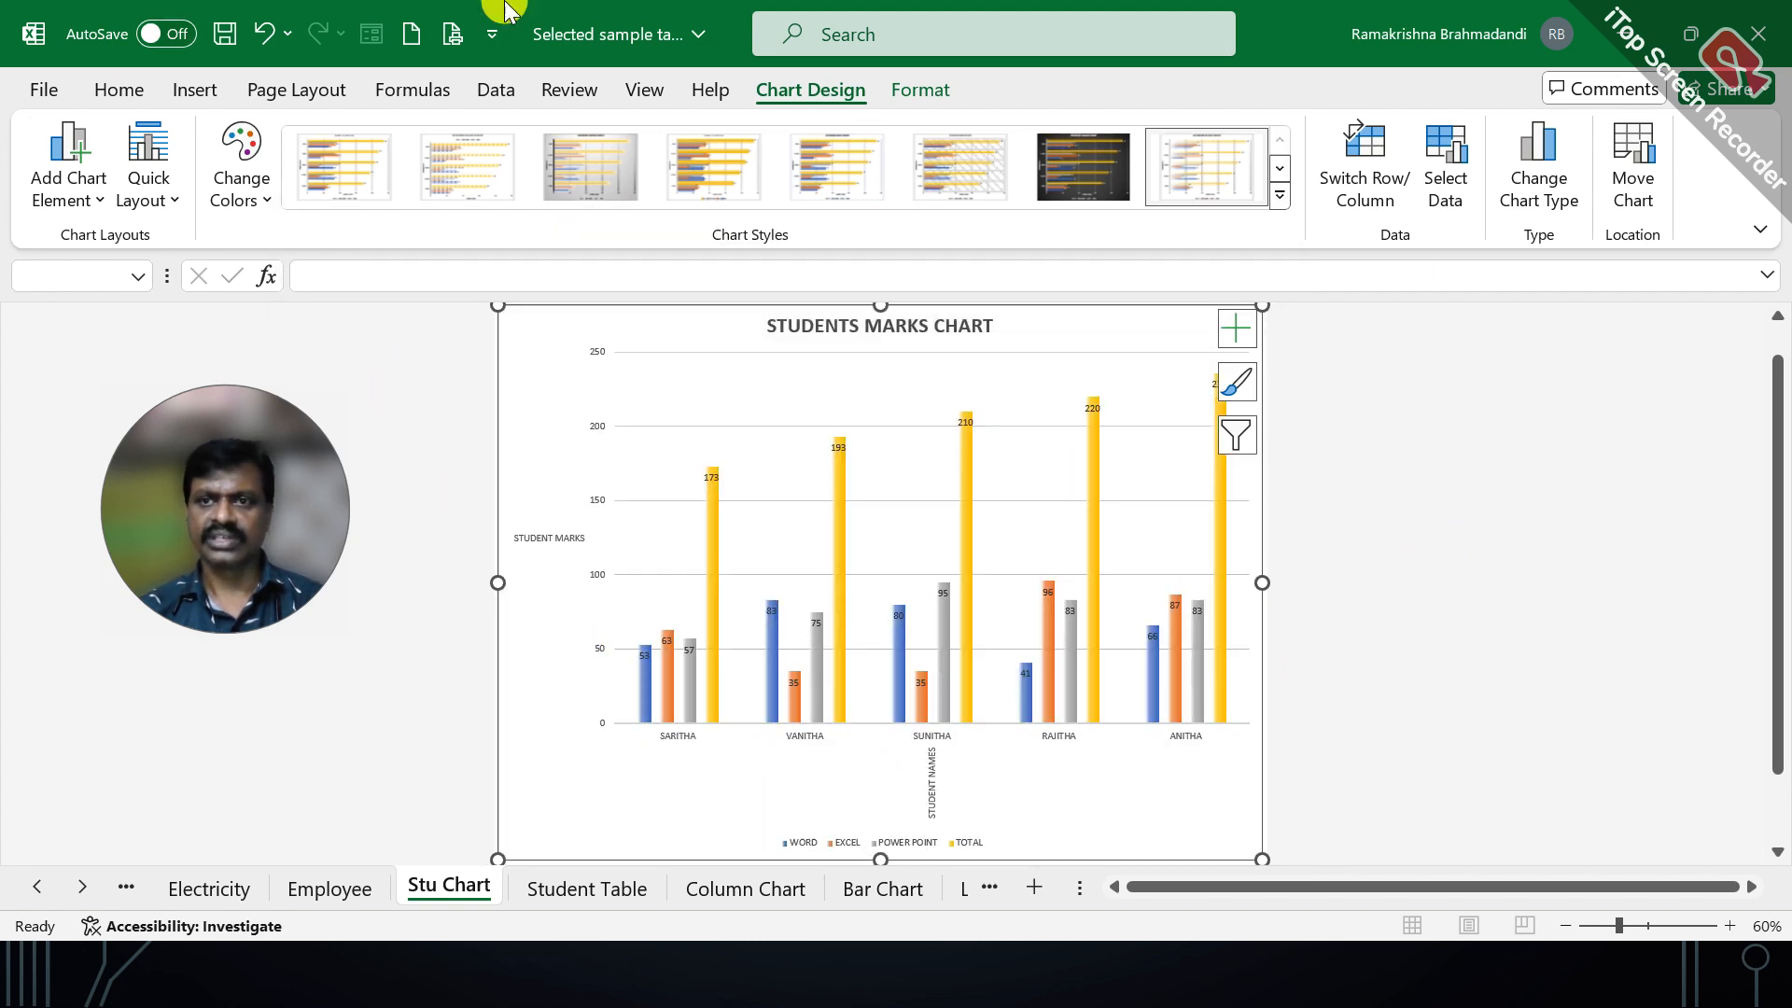